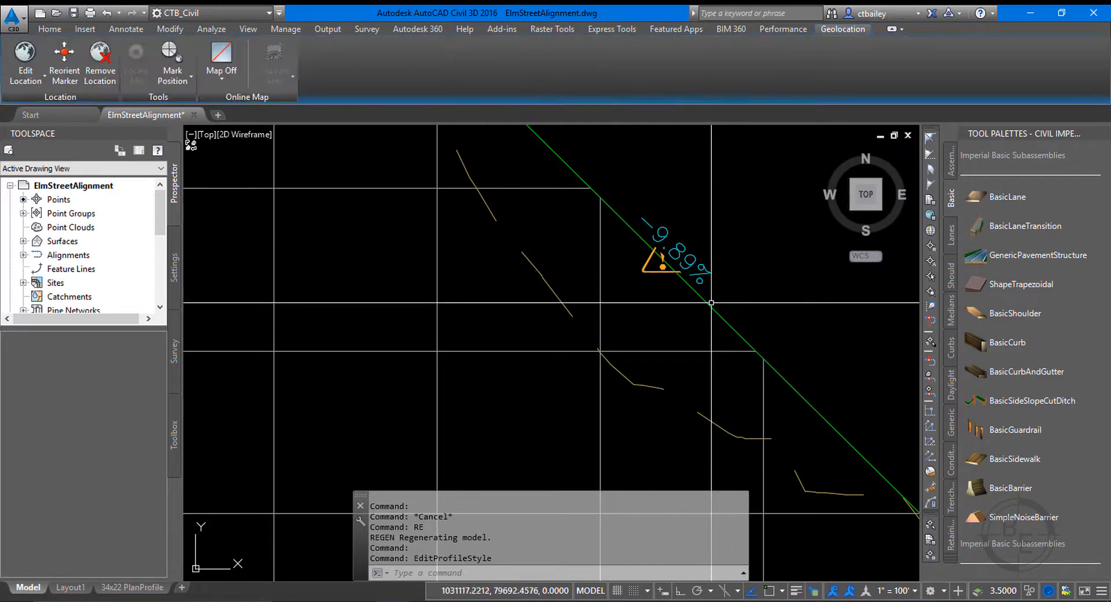
Open the FG Elm St. profile for geometry editing and display its PVI data in the profile entities table.
{"action": "left_click", "coordinate": [702, 301]}
{"action": "right_click", "coordinate": [702, 302]}
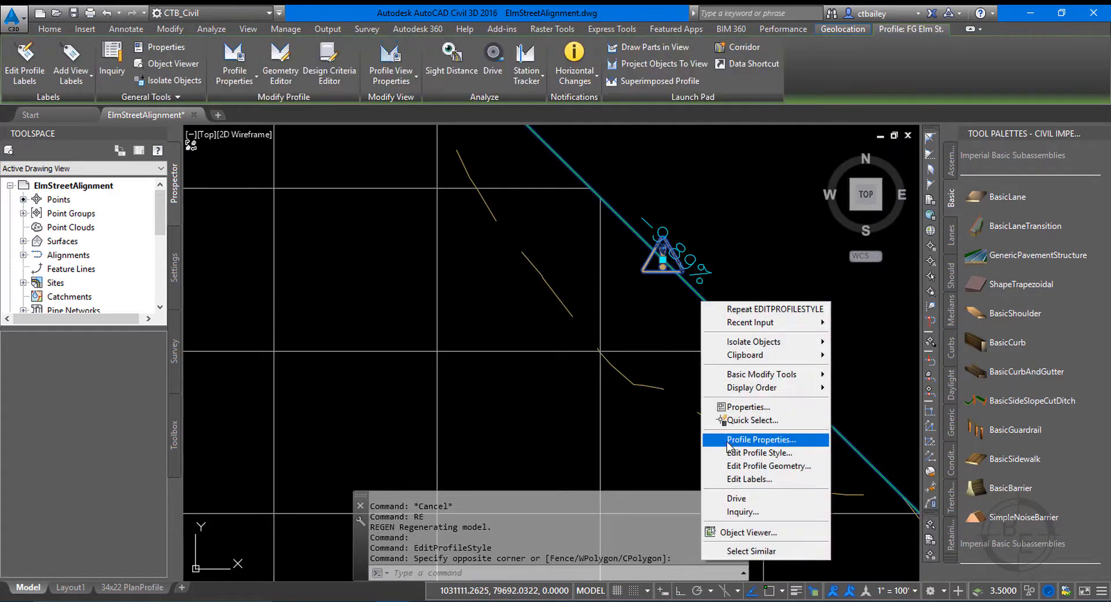
{"action": "left_click", "coordinate": [743, 466]}
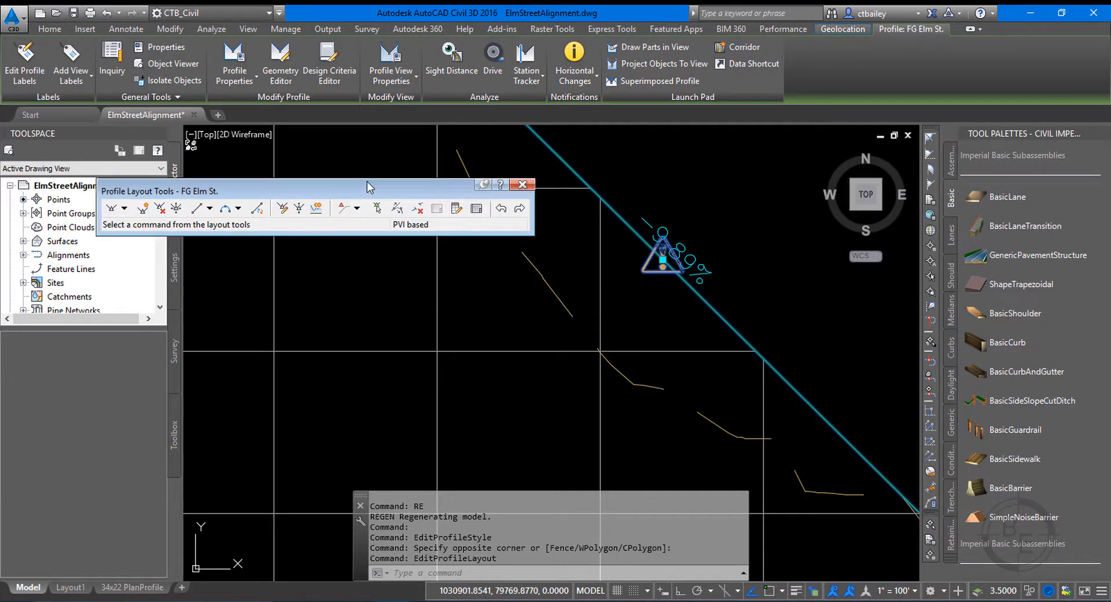
{"action": "left_click_drag", "start_coordinate": [361, 181], "coordinate": [400, 165]}
{"action": "left_click", "coordinate": [514, 193]}
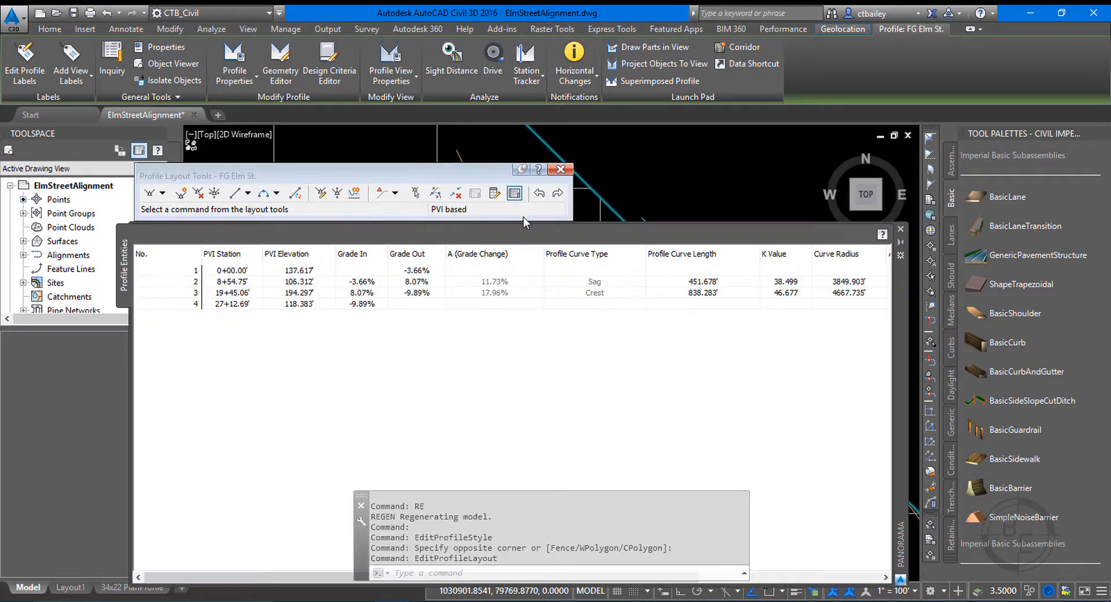
{"action": "left_click", "coordinate": [656, 226]}
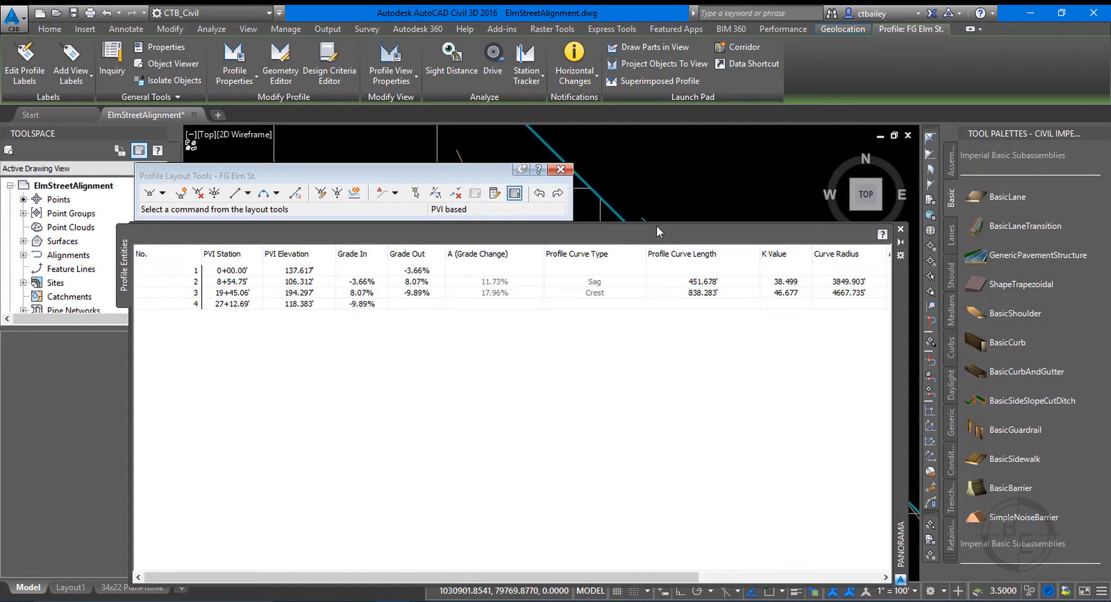
Set the outgoing grade of PVI 3 to -9% and close the profile geometry editing tools.
{"action": "double_click", "coordinate": [416, 294]}
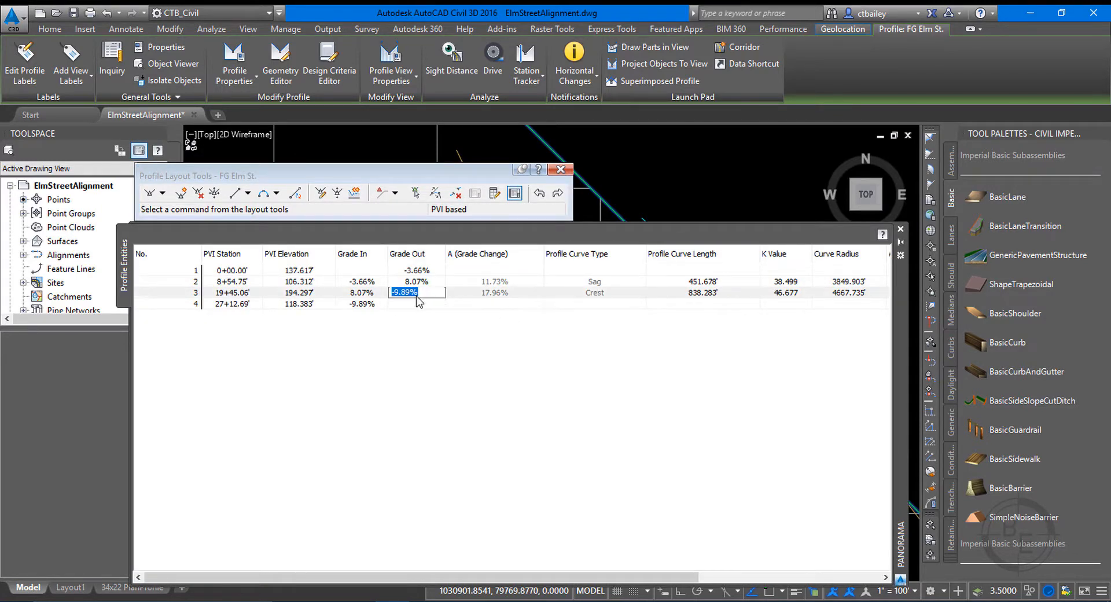
{"action": "type", "text": "-9"}
{"action": "key", "text": "Return"}
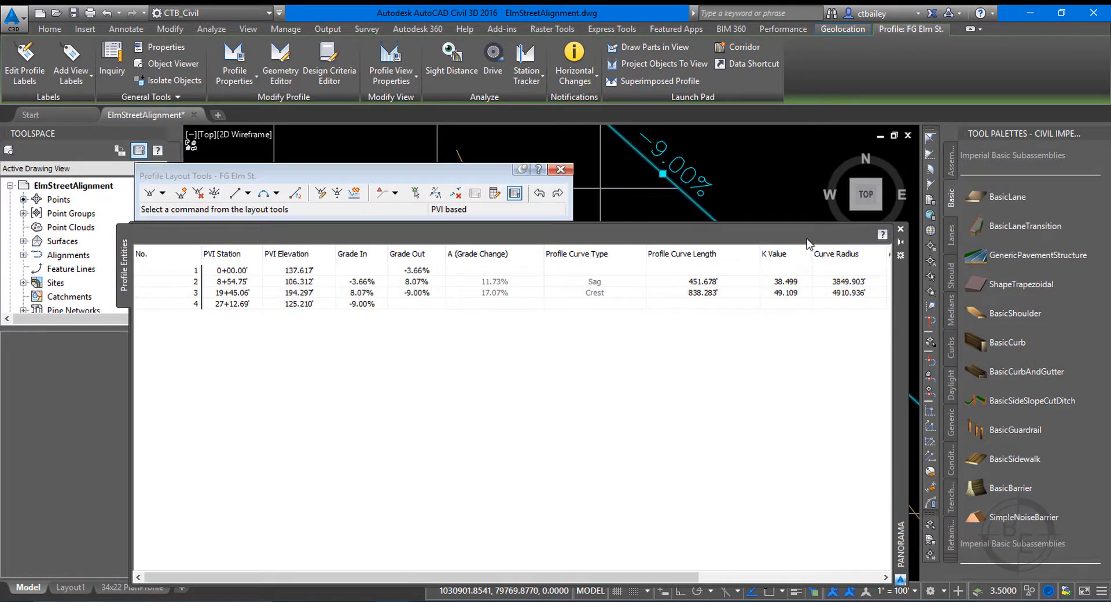
{"action": "left_click", "coordinate": [900, 229]}
{"action": "scroll", "coordinate": [663, 278], "scroll_direction": "down", "scroll_amount": 2}
{"action": "key", "text": "Escape"}
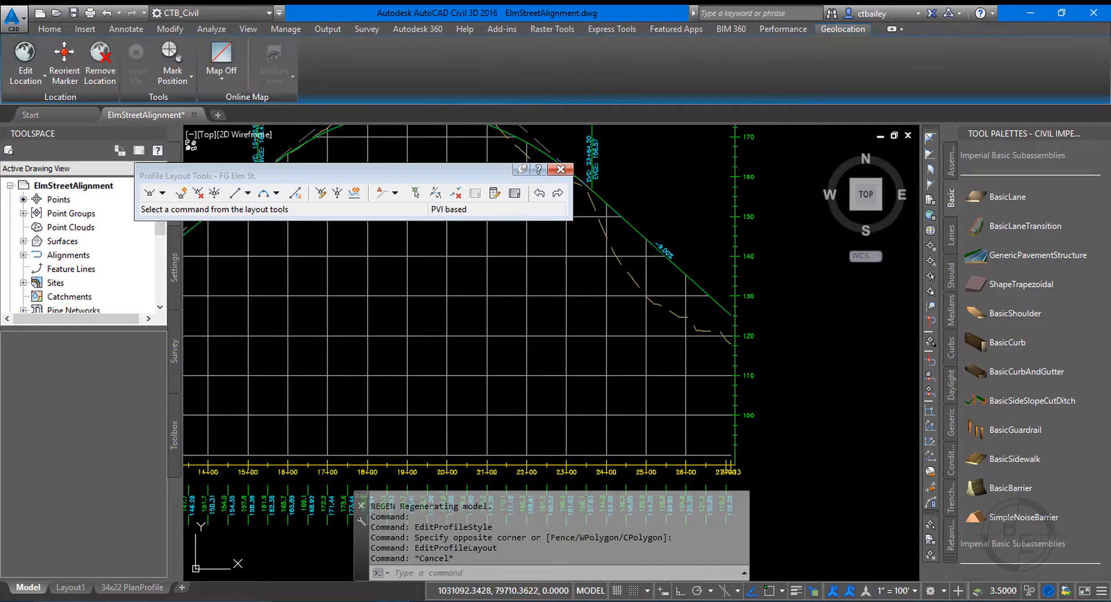
{"action": "left_click", "coordinate": [560, 169]}
{"action": "scroll", "coordinate": [599, 296], "scroll_direction": "down", "scroll_amount": 5}
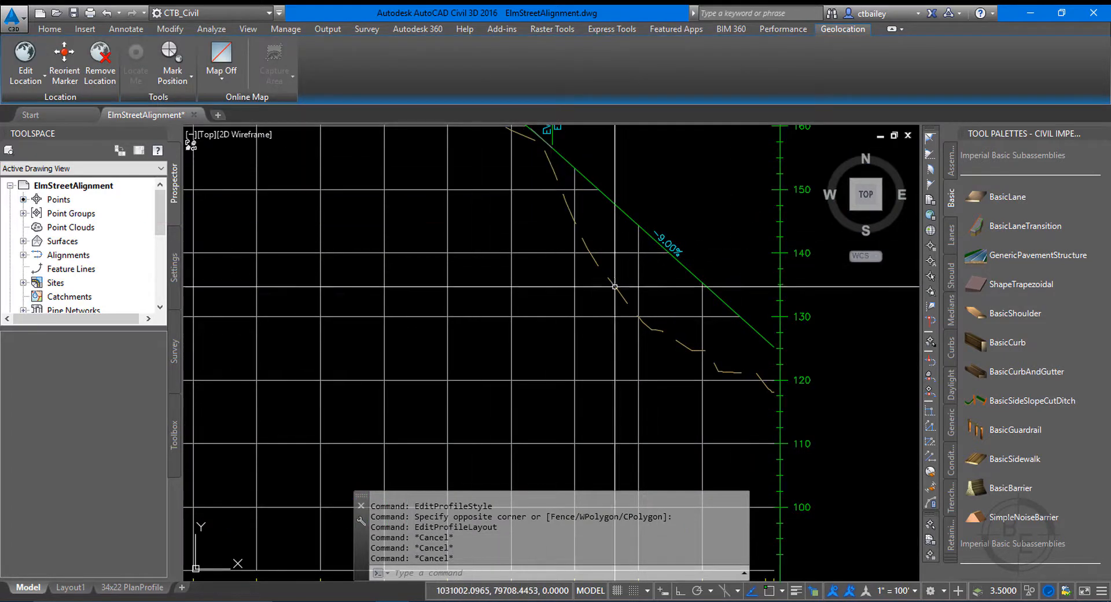
Save the ElmStreetAlignment drawing.
{"action": "left_click", "coordinate": [73, 13]}
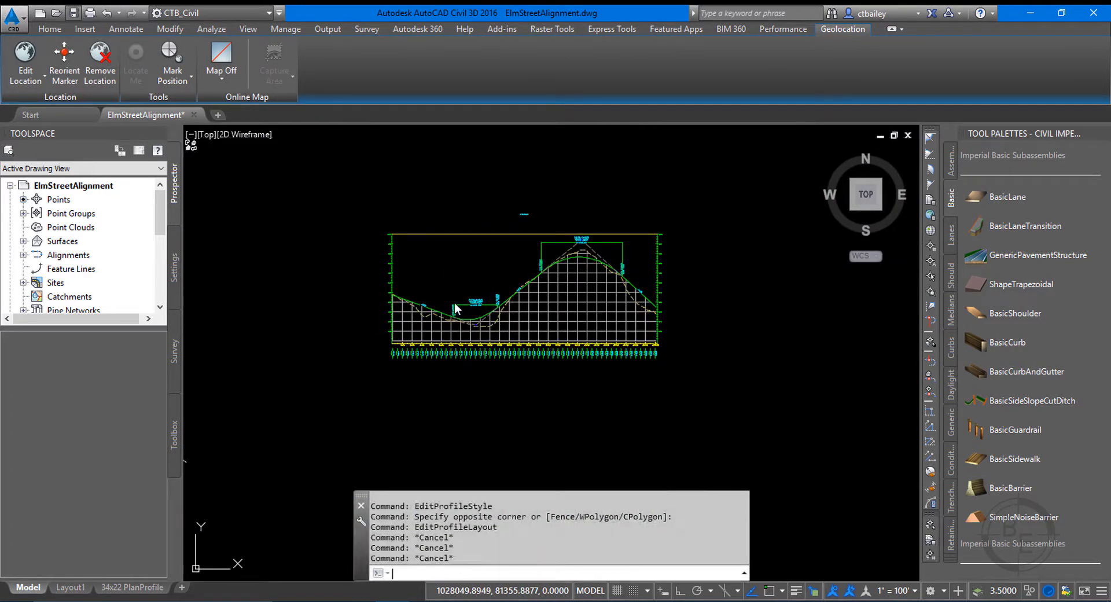
{"action": "scroll", "coordinate": [517, 331], "scroll_direction": "down", "scroll_amount": 4}
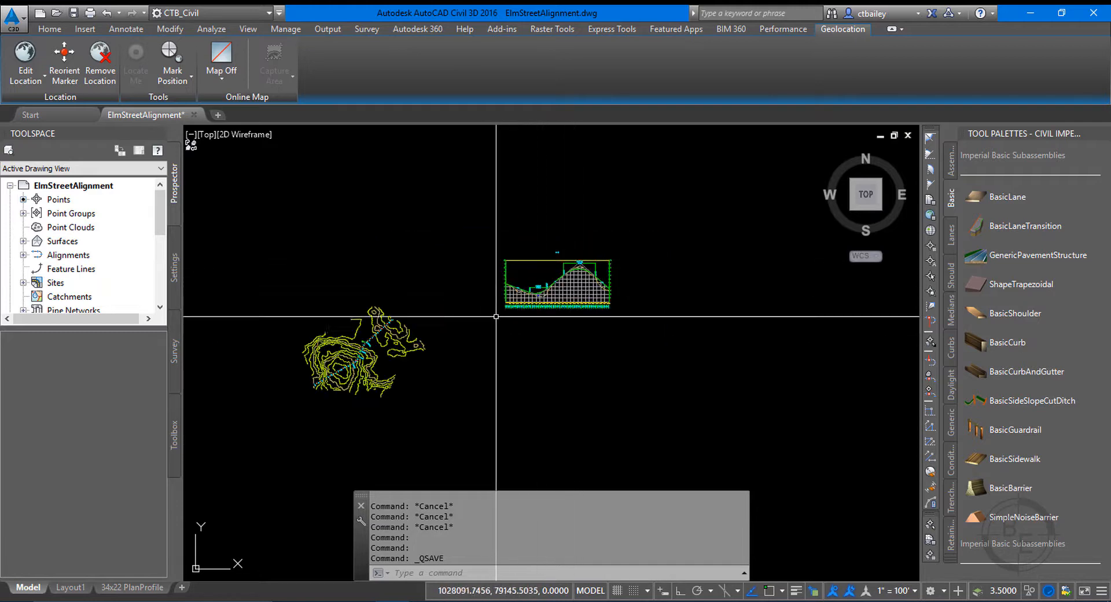
{"action": "scroll", "coordinate": [498, 324], "scroll_direction": "up", "scroll_amount": 2}
Switch to the 34x22 PlanProfile layout and replace the title block's Drawn By placeholder with the drafter's initials in capitals.
{"action": "left_click", "coordinate": [136, 587]}
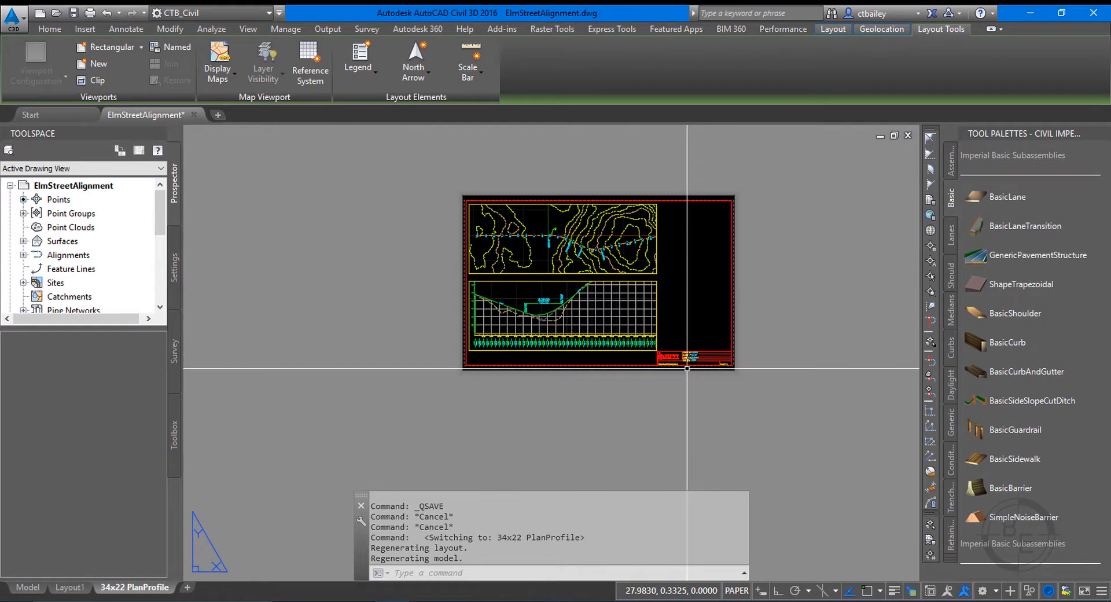
{"action": "scroll", "coordinate": [690, 355], "scroll_direction": "up", "scroll_amount": 8}
{"action": "scroll", "coordinate": [740, 321], "scroll_direction": "up", "scroll_amount": 4}
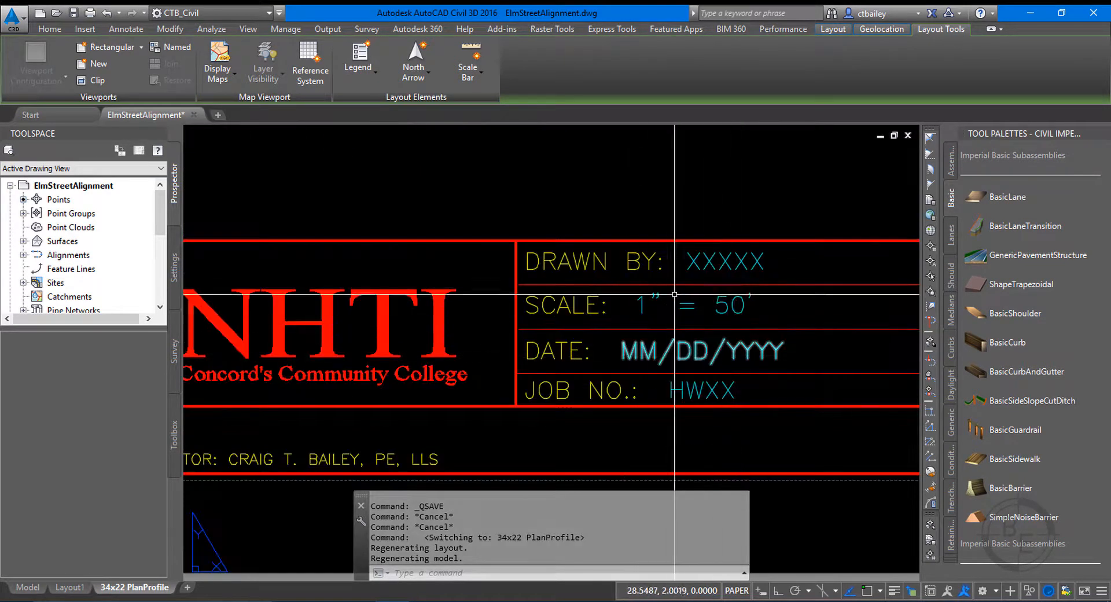
{"action": "left_click", "coordinate": [709, 260]}
{"action": "double_click", "coordinate": [708, 260]}
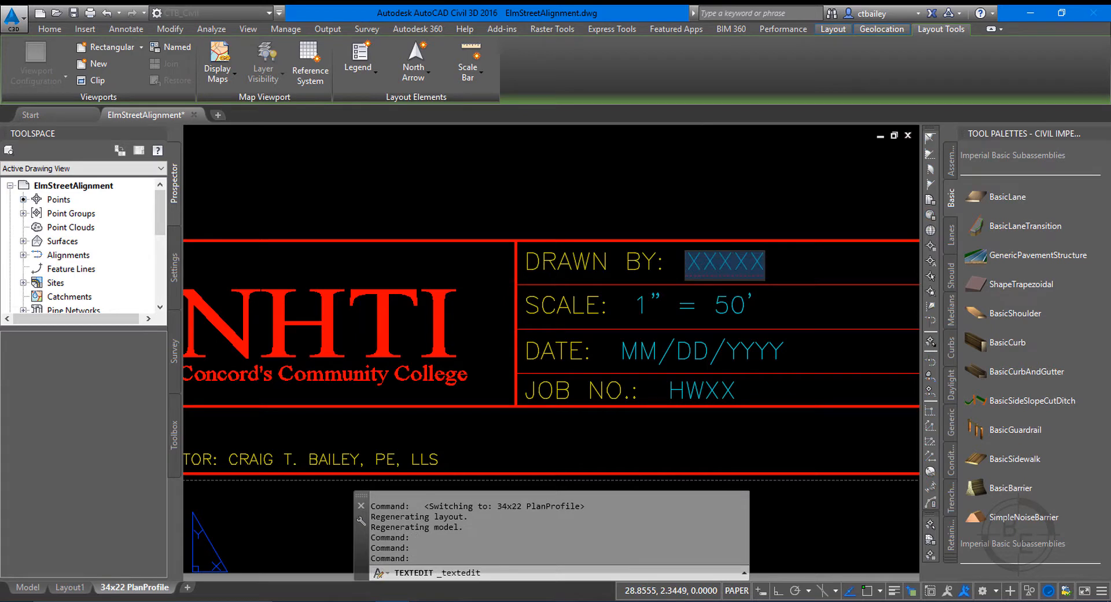
{"action": "type", "text": "ctb"}
{"action": "key", "text": "BackSpace"}
{"action": "key", "text": "BackSpace"}
{"action": "key", "text": "BackSpace"}
{"action": "type", "text": "CTB"}
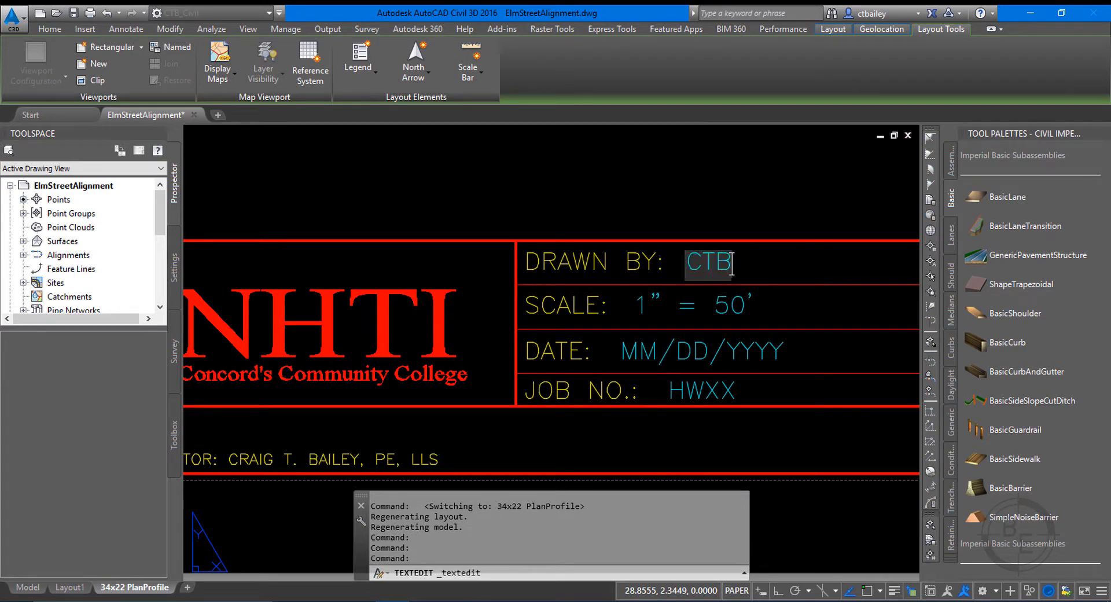
{"action": "key", "text": "Return"}
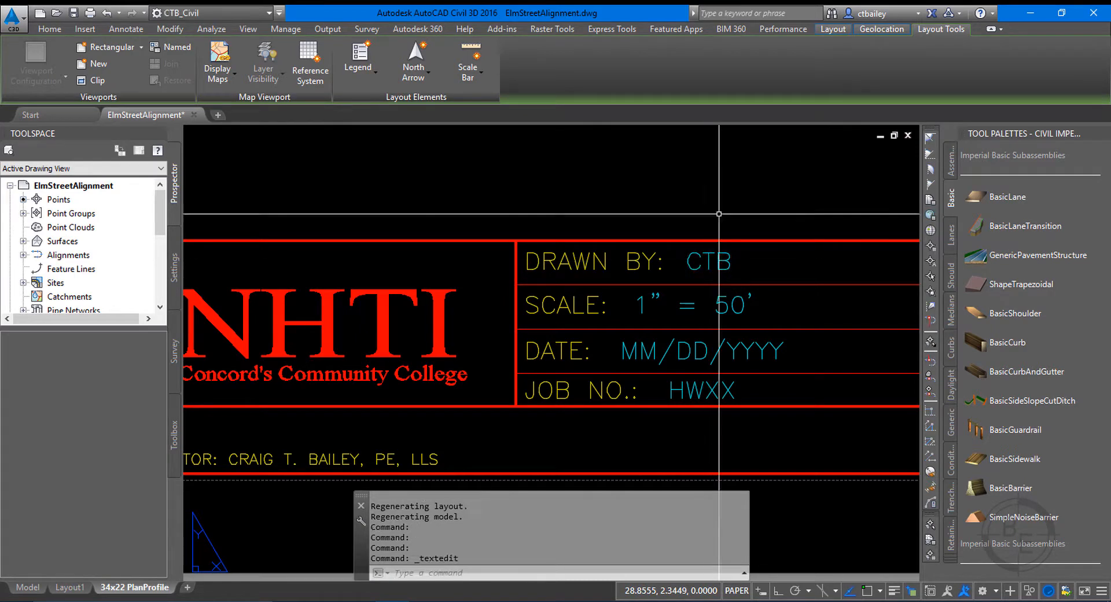
{"action": "right_click", "coordinate": [112, 587]}
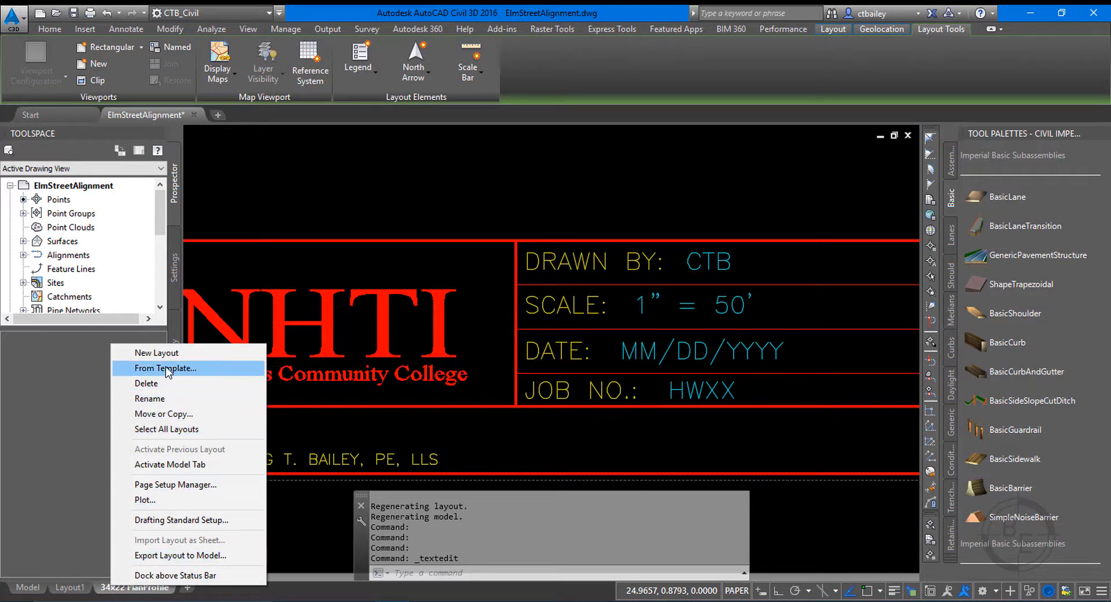
{"action": "key", "text": "Escape"}
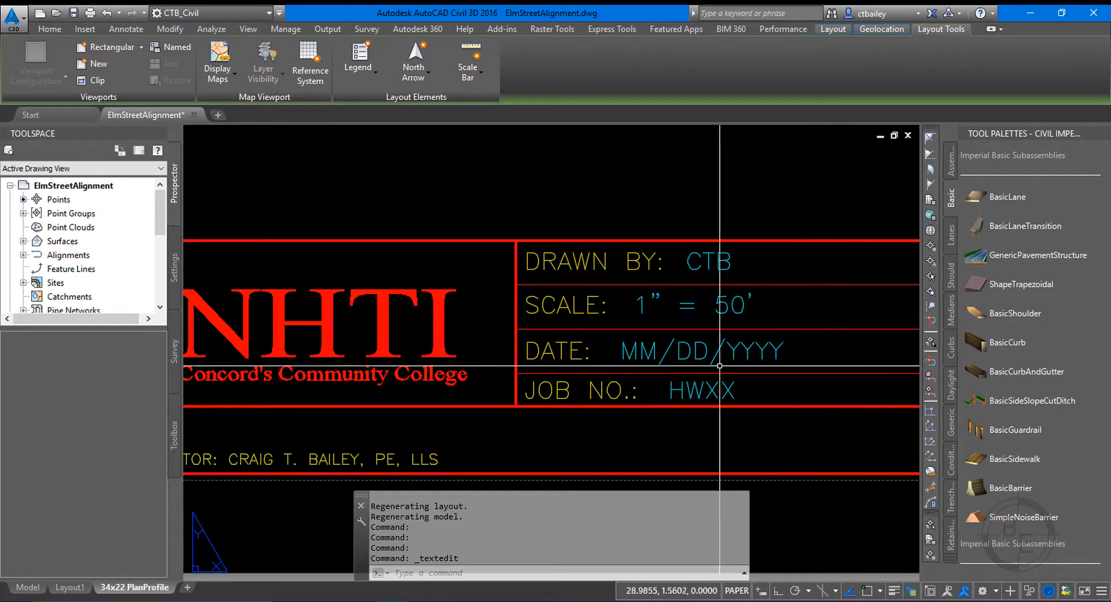
Replace the date placeholder in the title block with 10/08/2018.
{"action": "left_click", "coordinate": [699, 355]}
{"action": "key", "text": "Escape"}
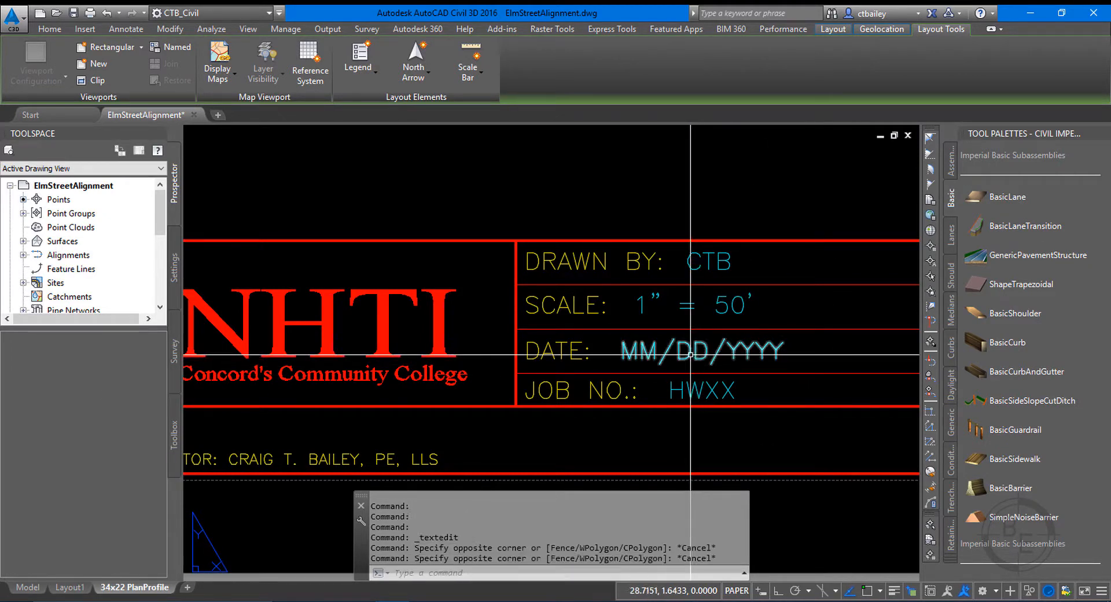
{"action": "double_click", "coordinate": [697, 354]}
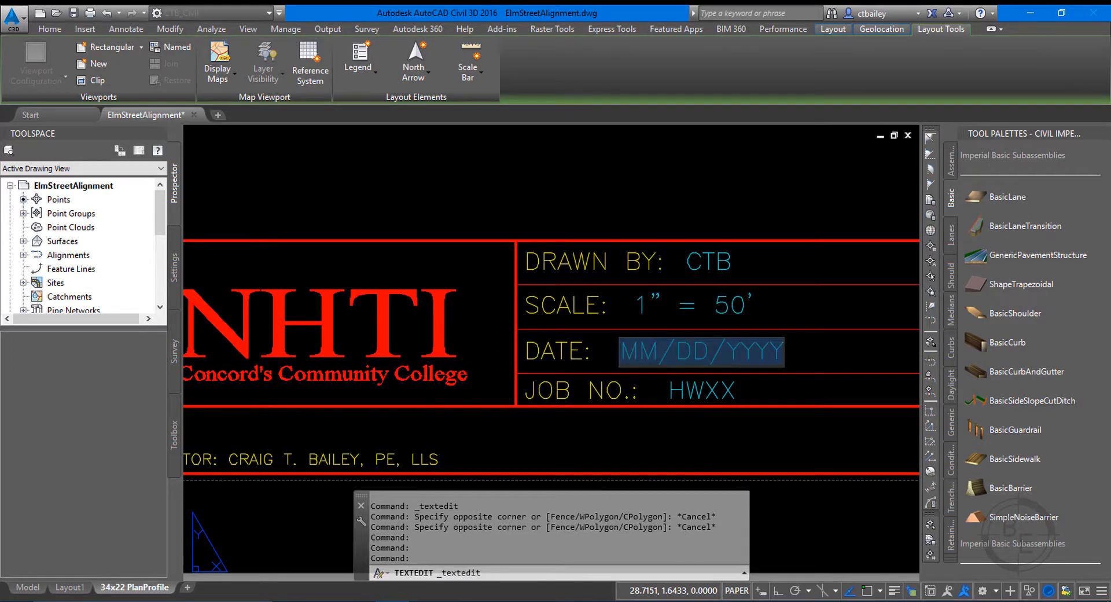
{"action": "type", "text": "10/"}
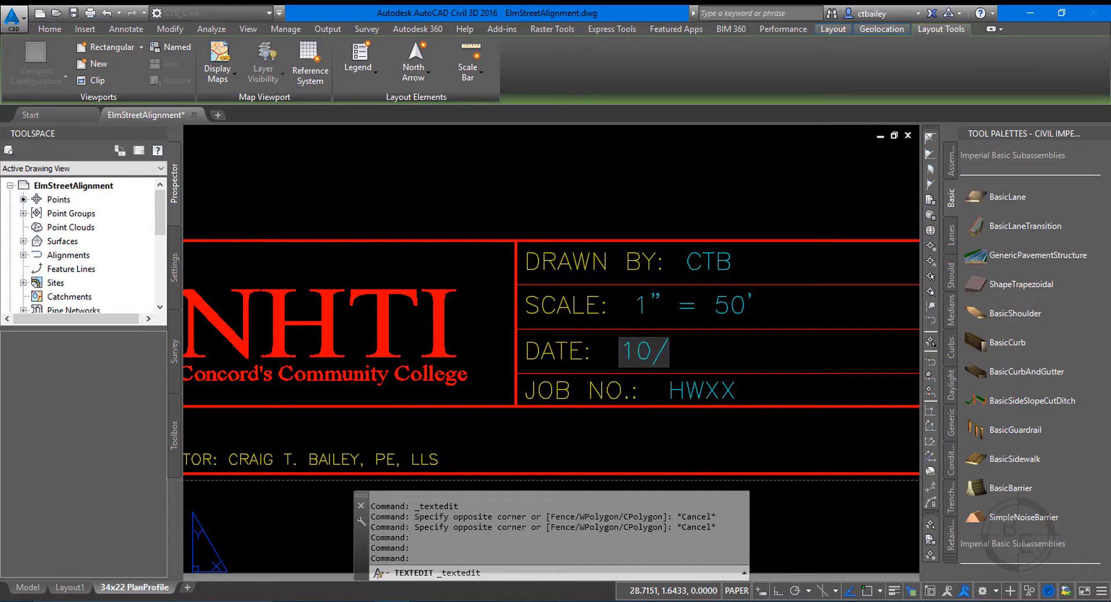
{"action": "type", "text": "08/"}
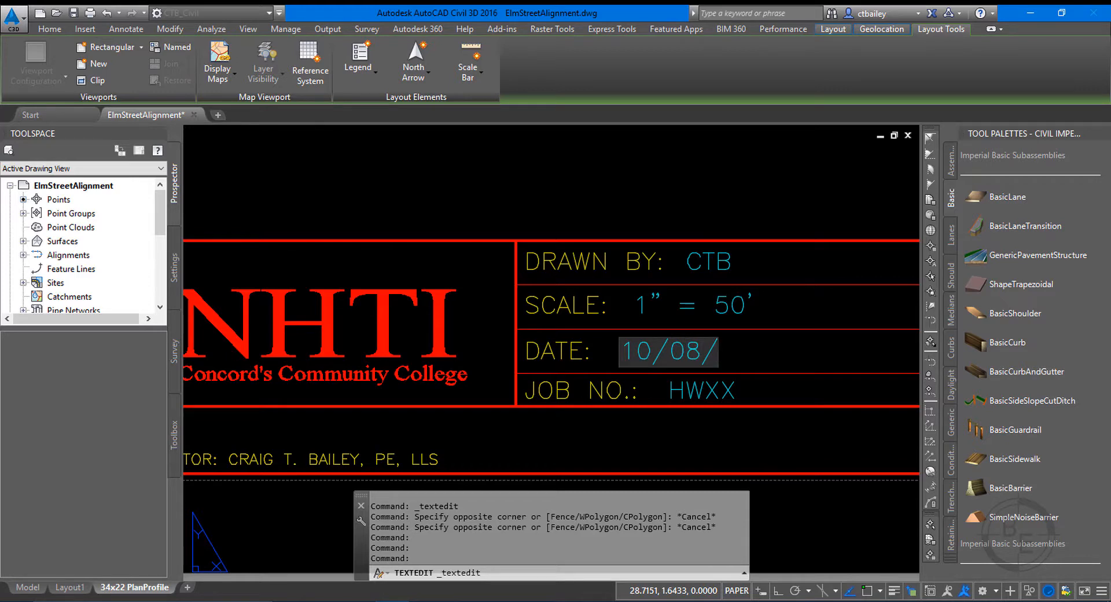
{"action": "type", "text": "2018"}
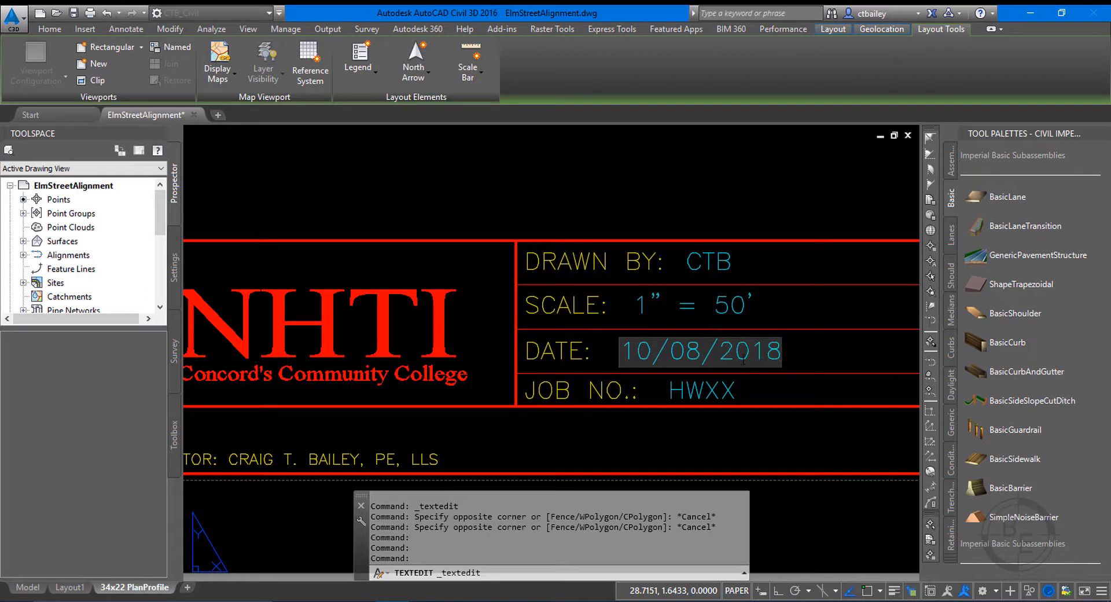
{"action": "key", "text": "Return"}
Replace the job number placeholder in the title block with DEMO 001.
{"action": "left_click", "coordinate": [730, 393]}
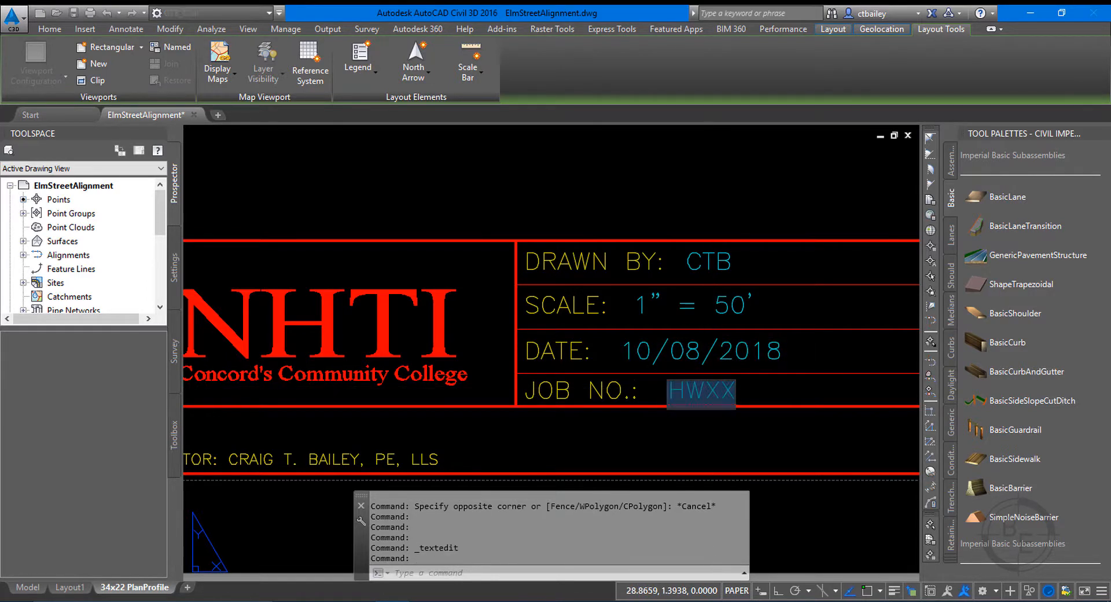
{"action": "left_click", "coordinate": [732, 394]}
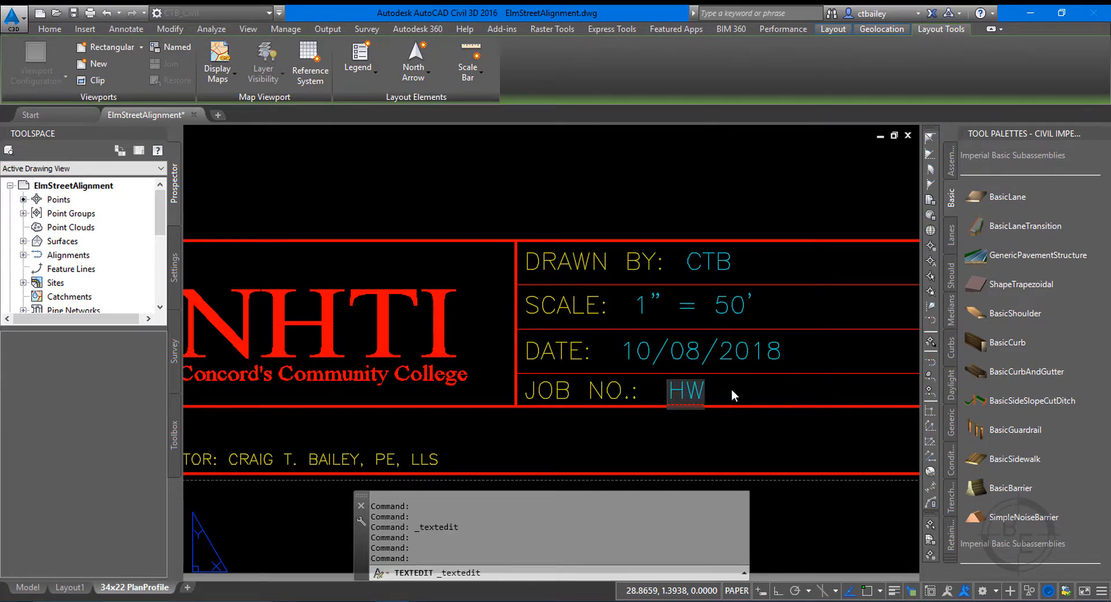
{"action": "key", "text": "BackSpace"}
{"action": "key", "text": "BackSpace"}
{"action": "type", "text": "DEMO 001"}
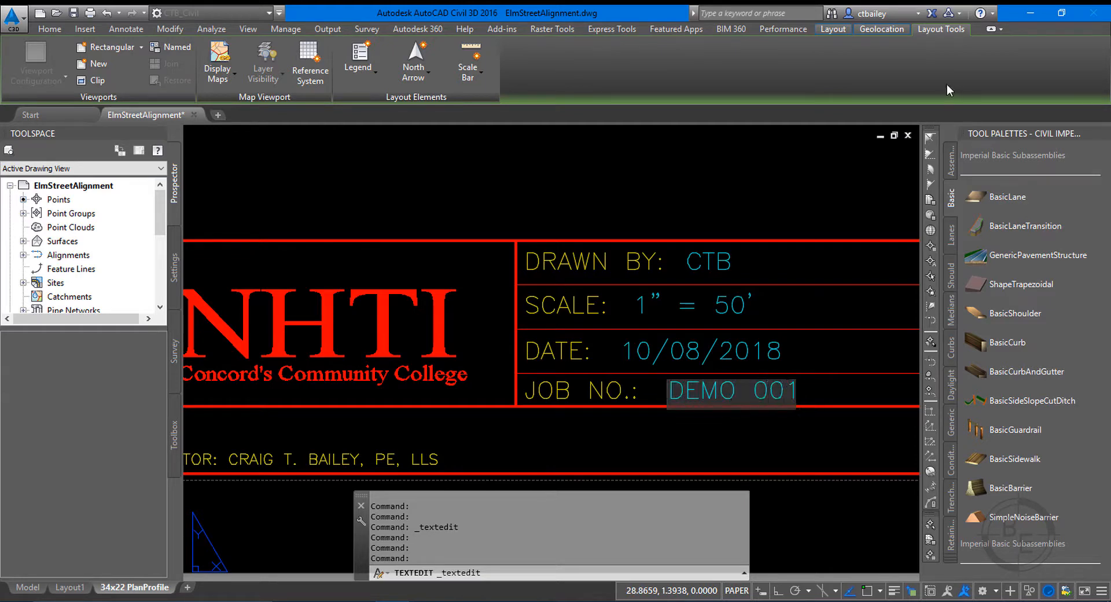
{"action": "left_click", "coordinate": [562, 179]}
Examine the profile viewport on the sheet, including the station and elevation labels along the bottom of the profile grid.
{"action": "scroll", "coordinate": [712, 326], "scroll_direction": "down", "scroll_amount": 6}
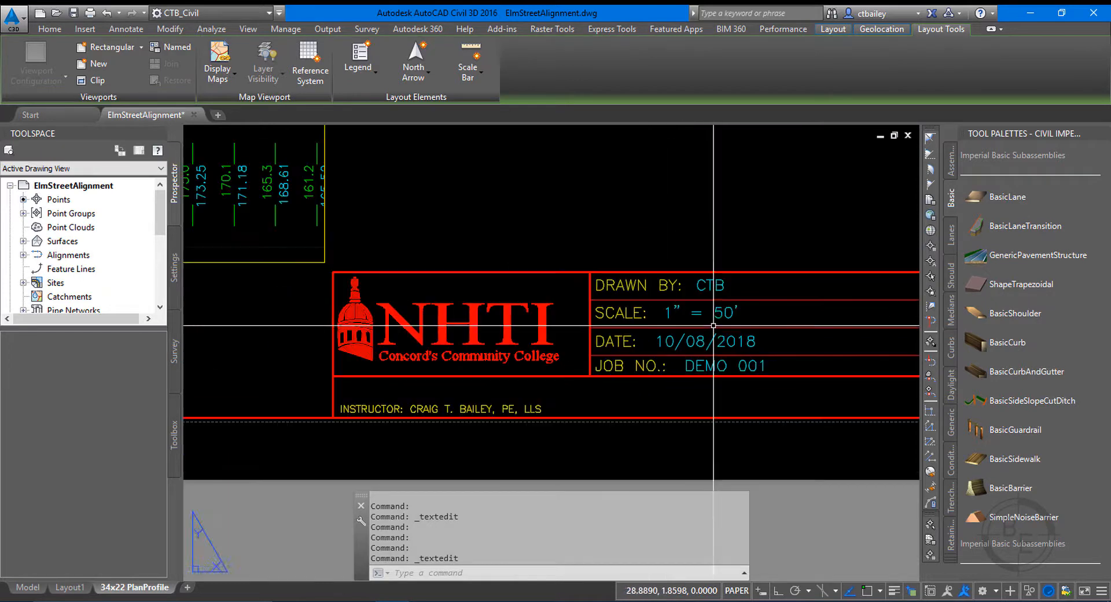
{"action": "scroll", "coordinate": [712, 326], "scroll_direction": "down", "scroll_amount": 5}
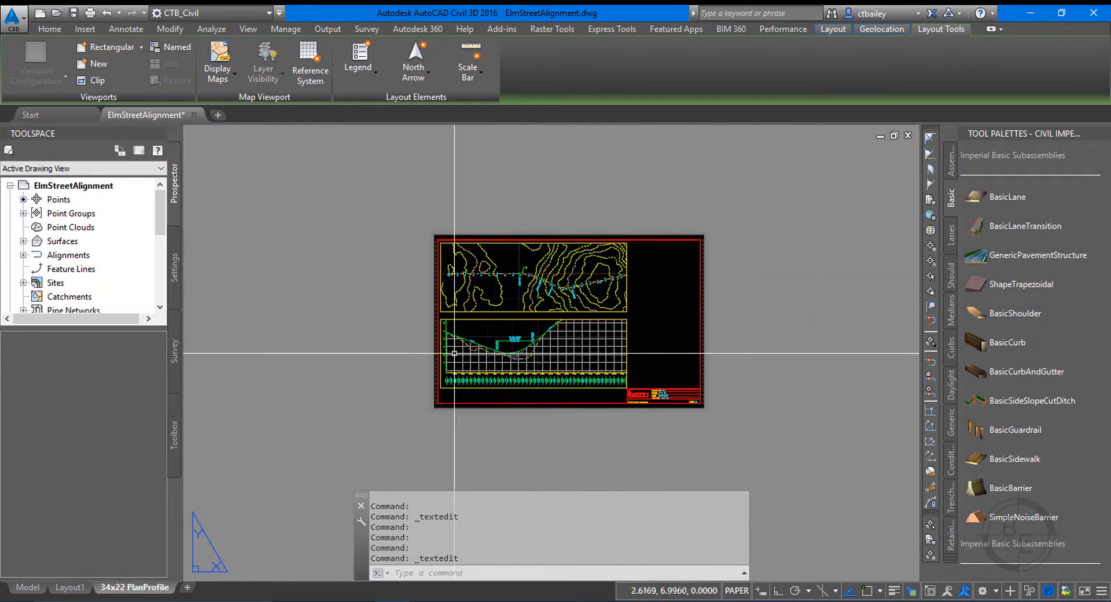
{"action": "scroll", "coordinate": [514, 336], "scroll_direction": "up", "scroll_amount": 2}
{"action": "scroll", "coordinate": [498, 408], "scroll_direction": "up", "scroll_amount": 2}
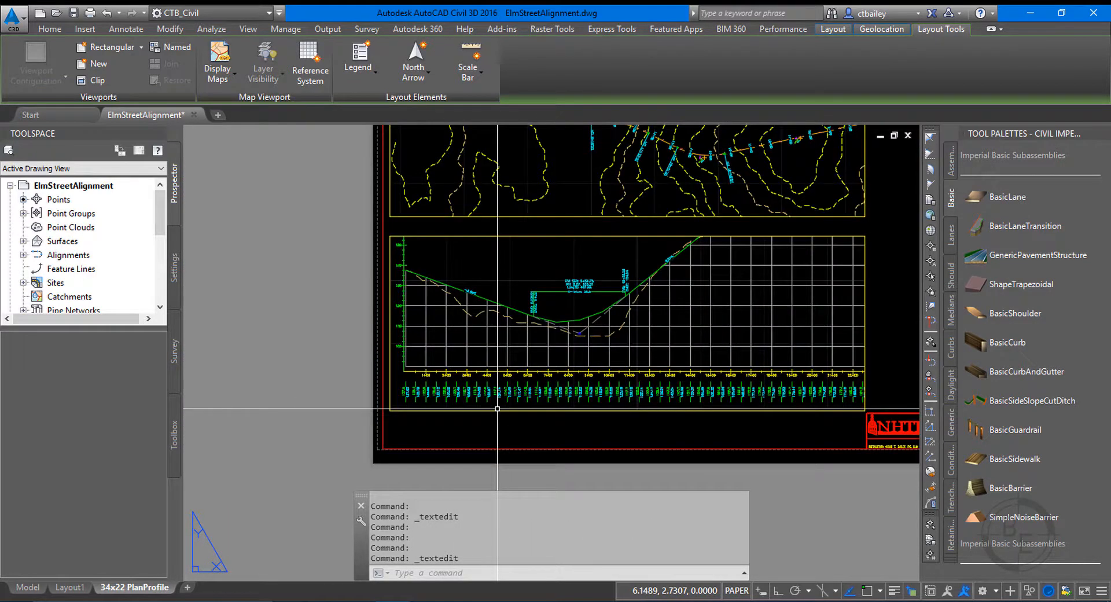
{"action": "scroll", "coordinate": [457, 411], "scroll_direction": "up", "scroll_amount": 3}
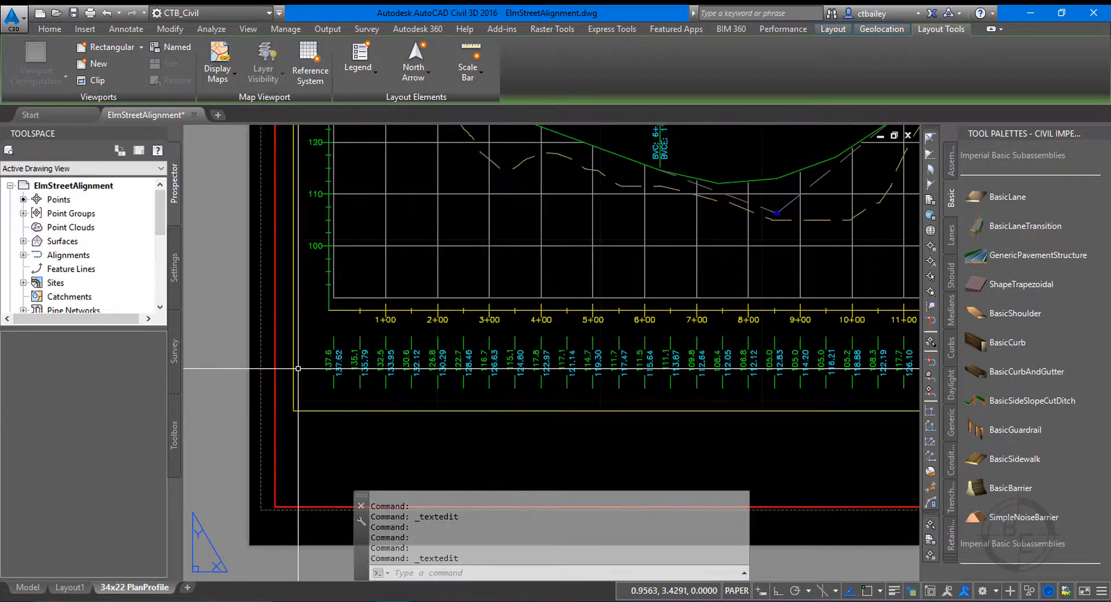
{"action": "scroll", "coordinate": [298, 368], "scroll_direction": "up", "scroll_amount": 2}
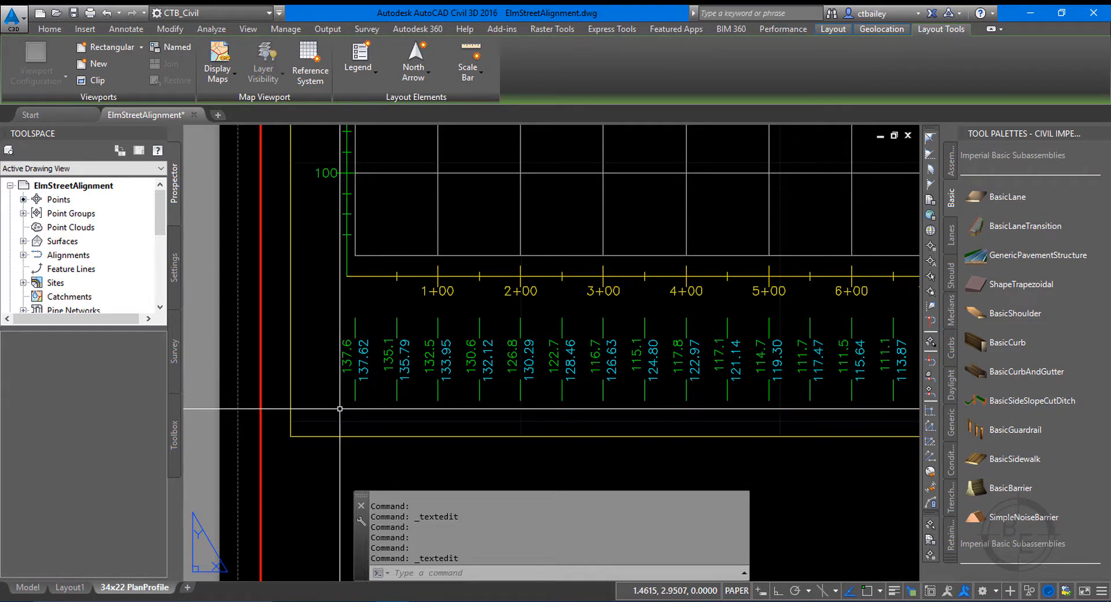
{"action": "scroll", "coordinate": [339, 408], "scroll_direction": "up", "scroll_amount": 2}
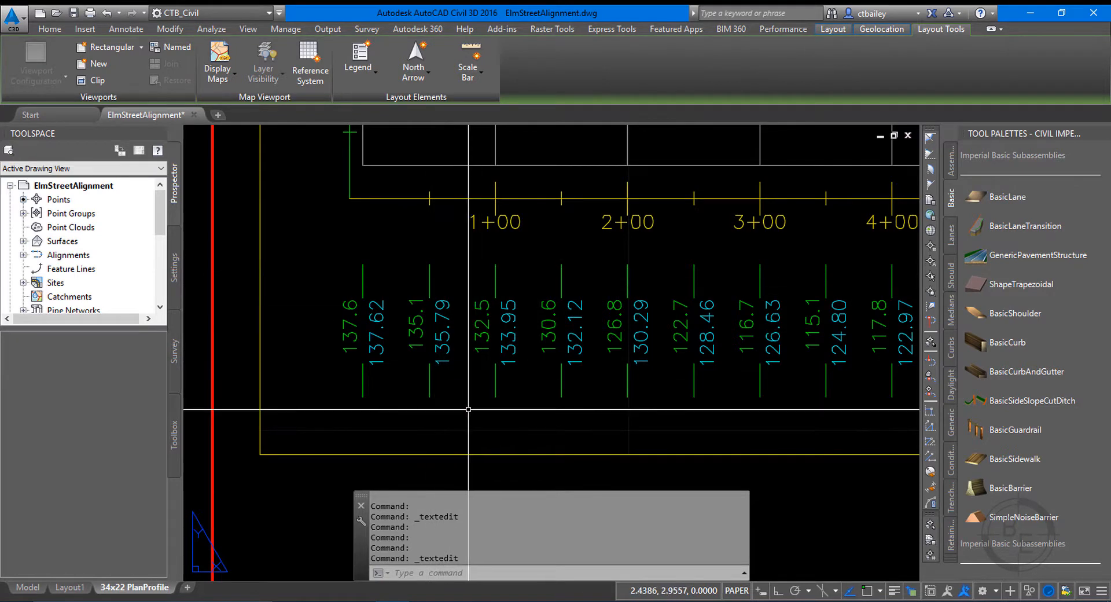
{"action": "scroll", "coordinate": [506, 417], "scroll_direction": "down", "scroll_amount": 2}
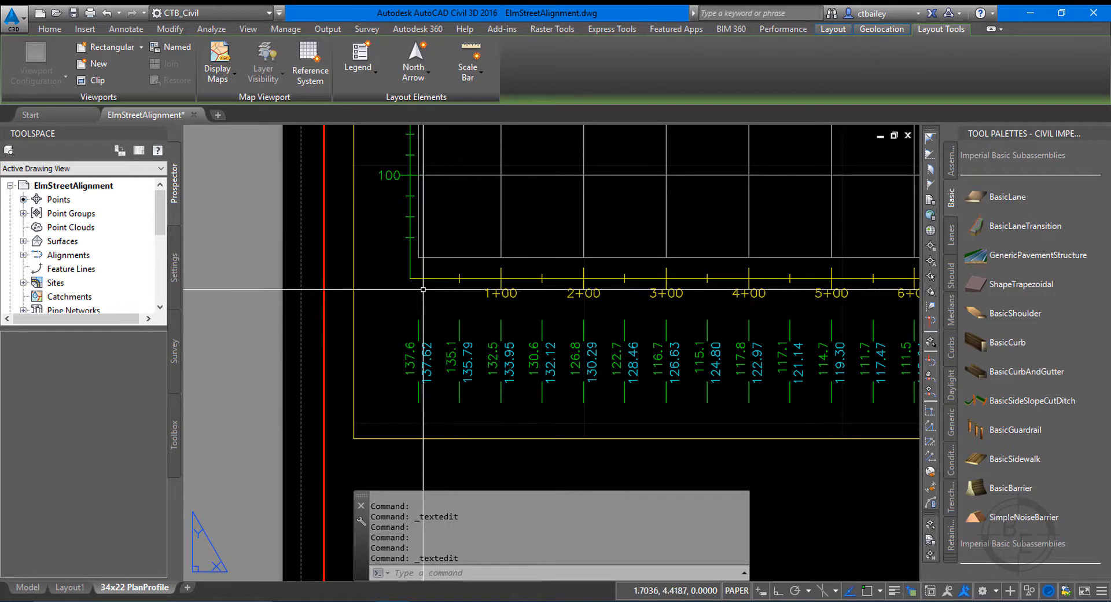
{"action": "scroll", "coordinate": [426, 237], "scroll_direction": "down", "scroll_amount": 6}
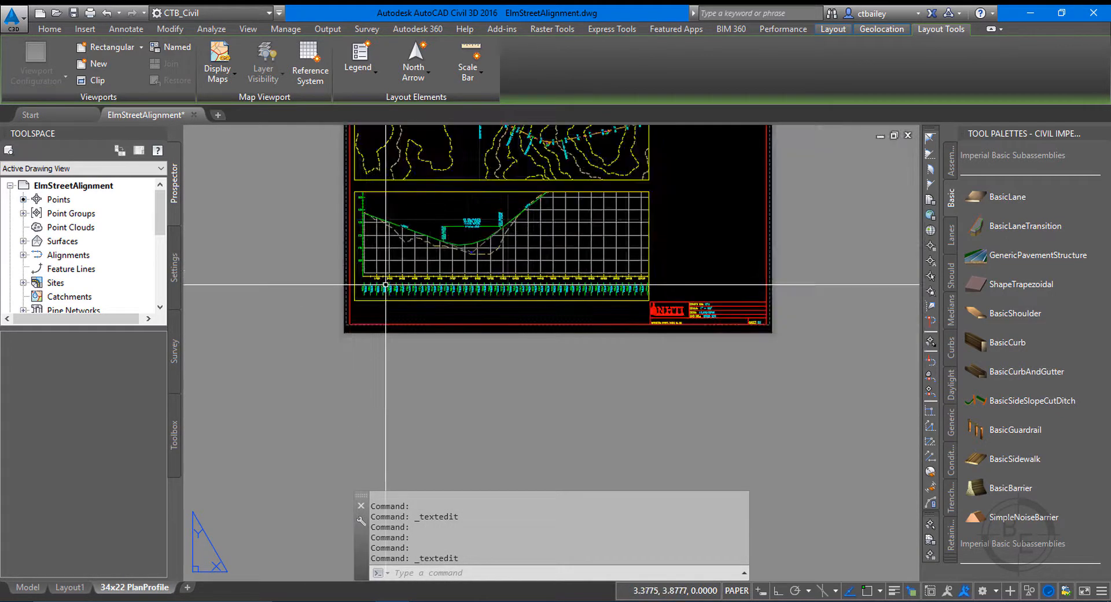
{"action": "scroll", "coordinate": [465, 181], "scroll_direction": "up", "scroll_amount": 3}
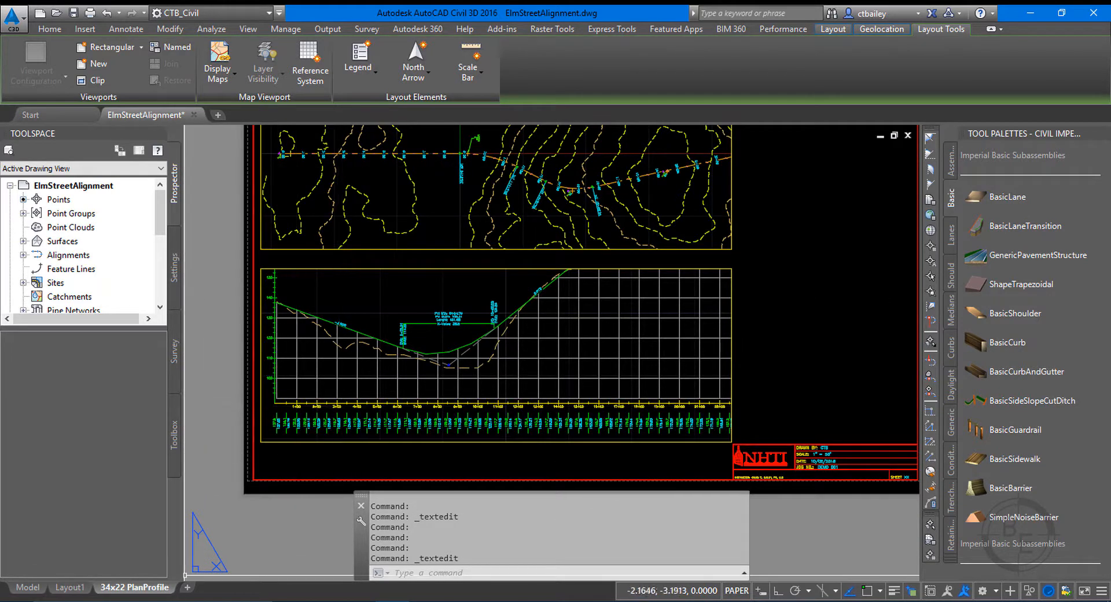
{"action": "mouse_move", "coordinate": [86, 589]}
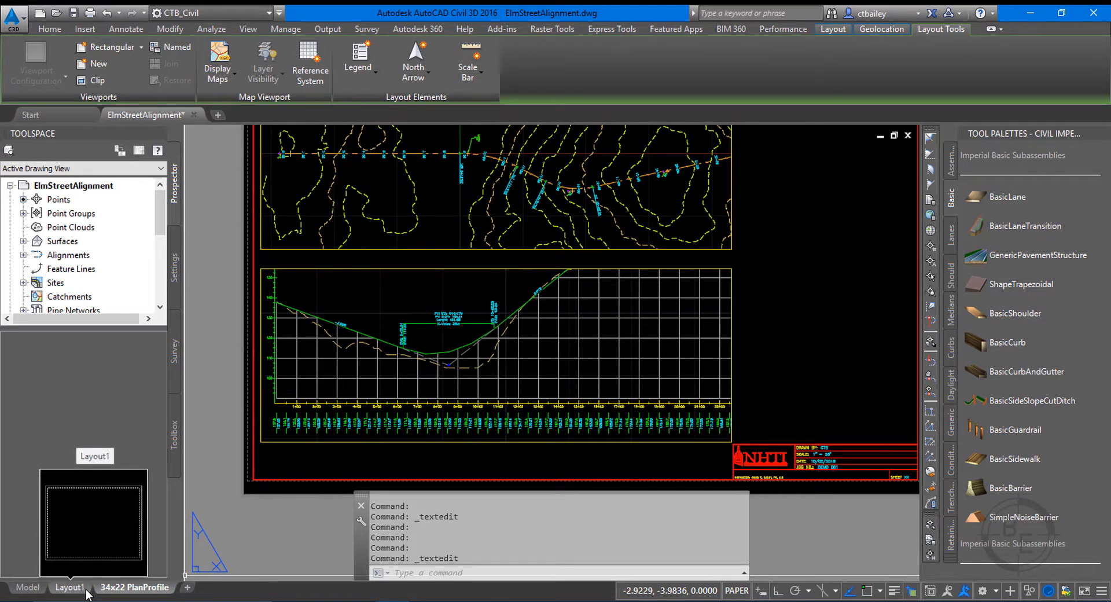
Leave the 34x22 PlanProfile sheet and return to model space with the general civil design tools available.
{"action": "left_click", "coordinate": [74, 588]}
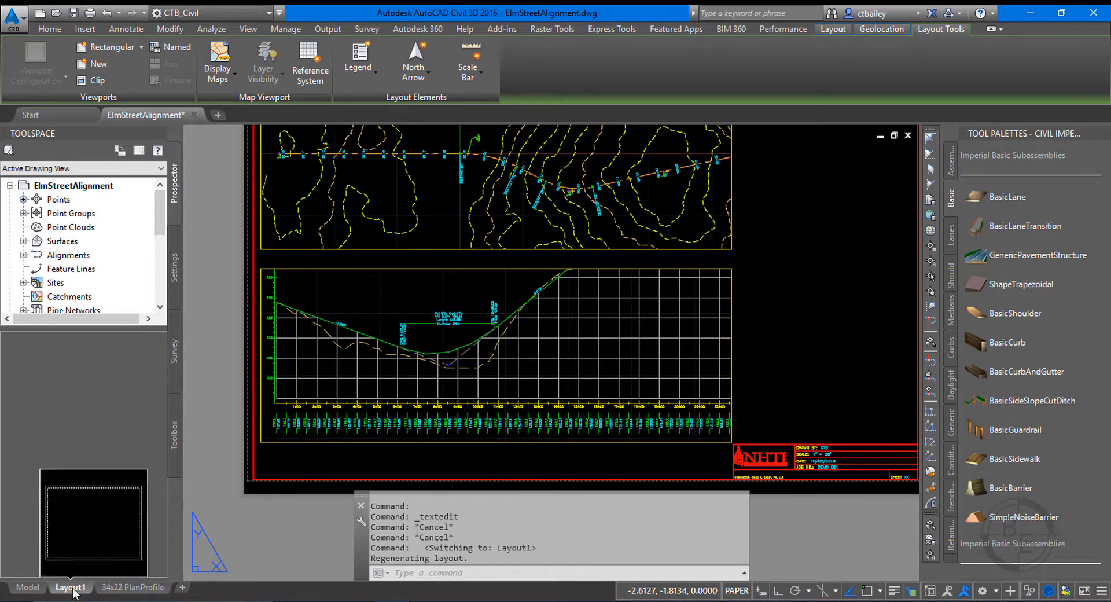
{"action": "left_click", "coordinate": [22, 588]}
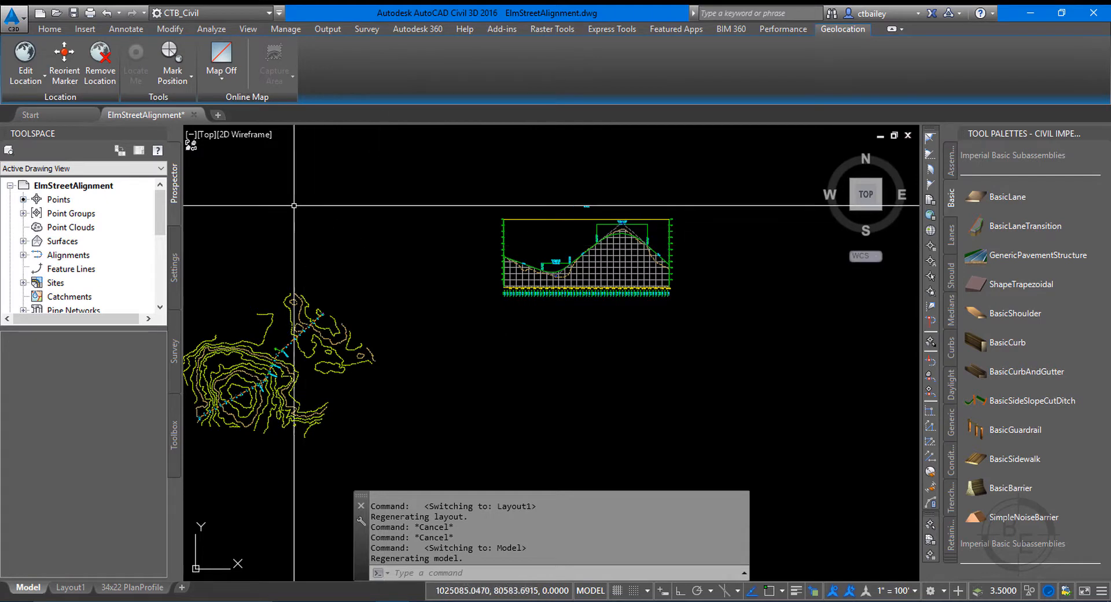
{"action": "left_click", "coordinate": [53, 30]}
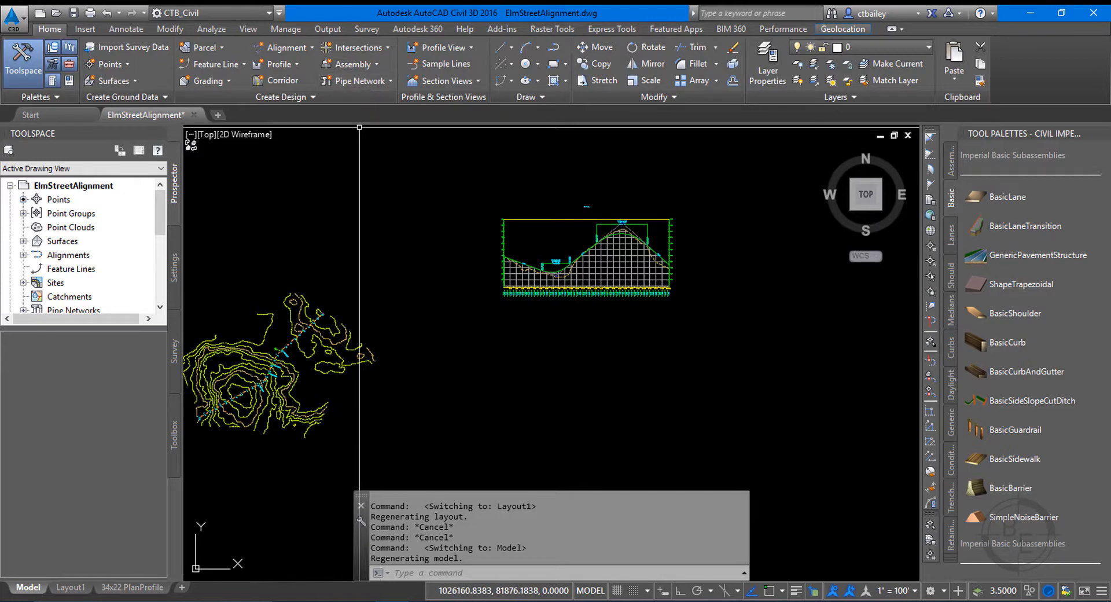
Examine the profile view and the Elm Street alignment's stationing across the existing contours in plan.
{"action": "scroll", "coordinate": [595, 240], "scroll_direction": "up", "scroll_amount": 4}
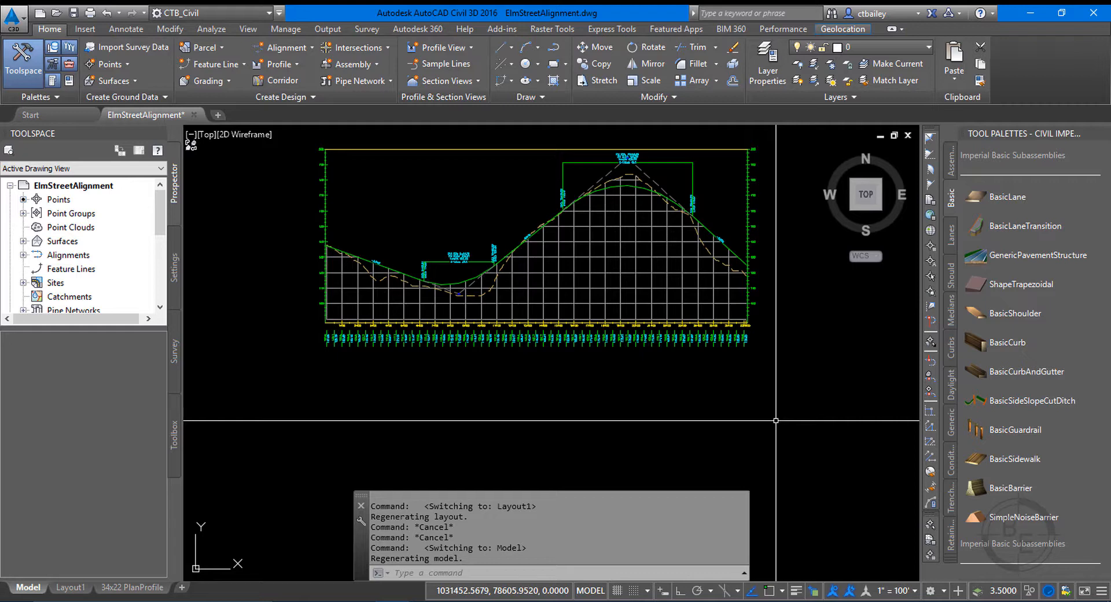
{"action": "scroll", "coordinate": [747, 427], "scroll_direction": "down", "scroll_amount": 6}
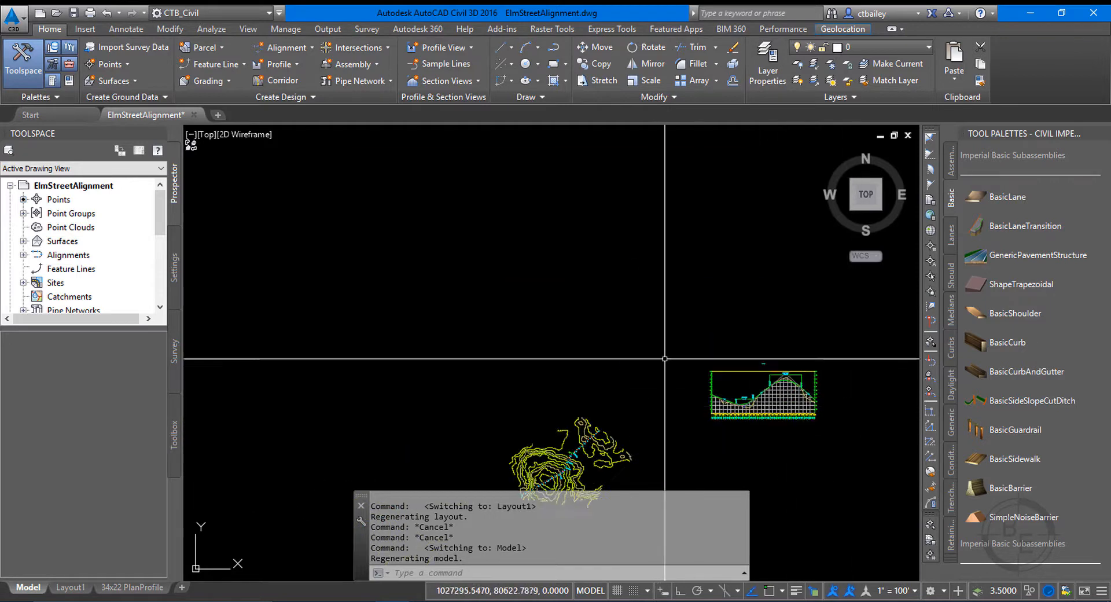
{"action": "scroll", "coordinate": [627, 399], "scroll_direction": "up", "scroll_amount": 4}
{"action": "scroll", "coordinate": [615, 332], "scroll_direction": "up", "scroll_amount": 6}
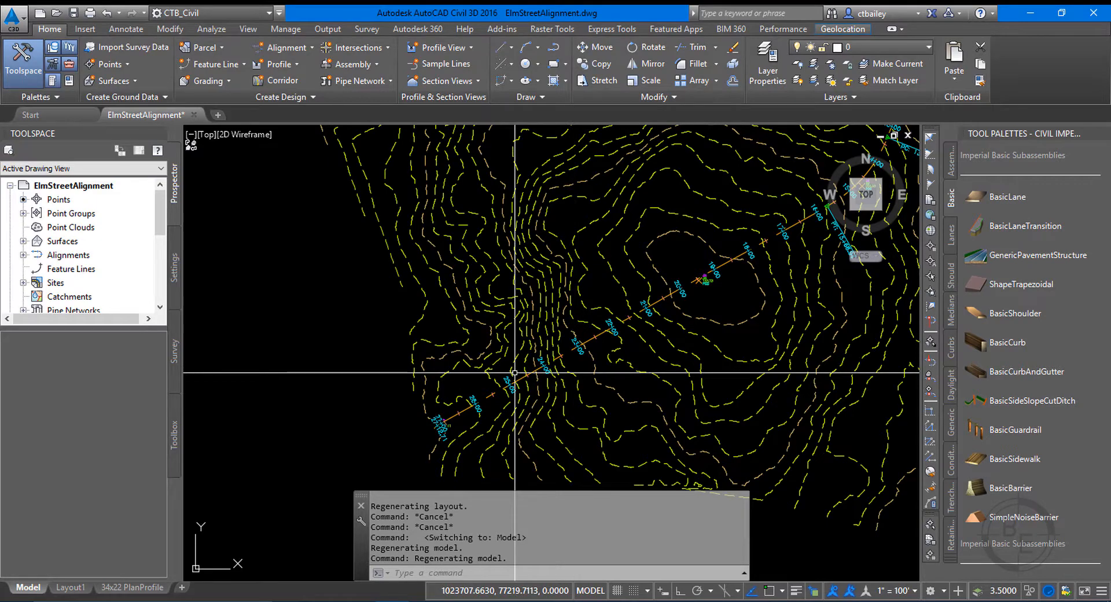
{"action": "scroll", "coordinate": [503, 301], "scroll_direction": "down", "scroll_amount": 4}
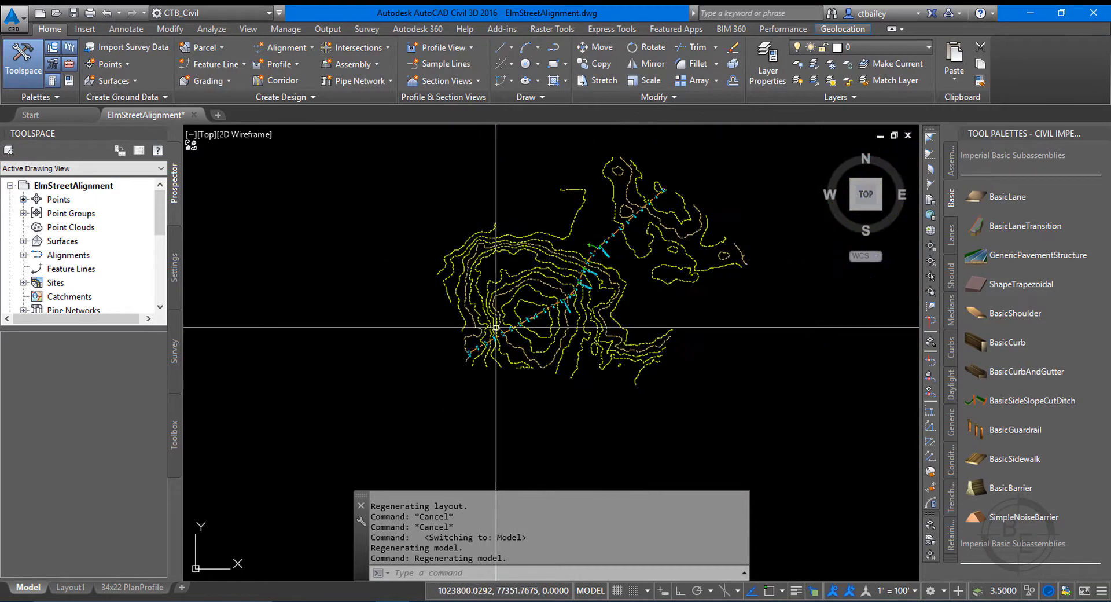
{"action": "scroll", "coordinate": [528, 364], "scroll_direction": "up", "scroll_amount": 4}
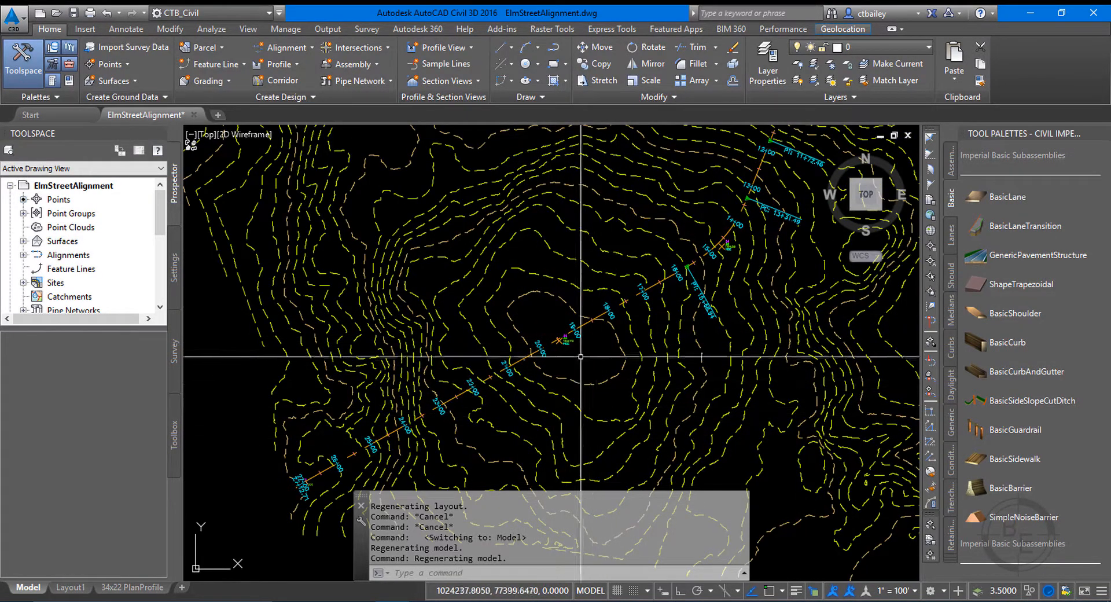
{"action": "scroll", "coordinate": [573, 366], "scroll_direction": "down", "scroll_amount": 2}
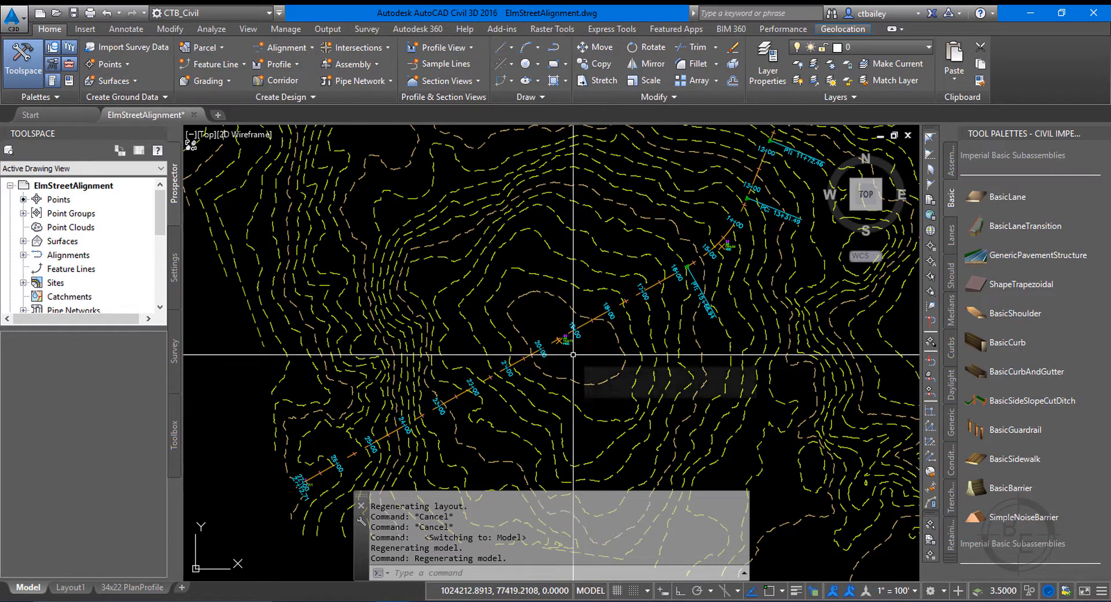
{"action": "scroll", "coordinate": [560, 366], "scroll_direction": "down", "scroll_amount": 3}
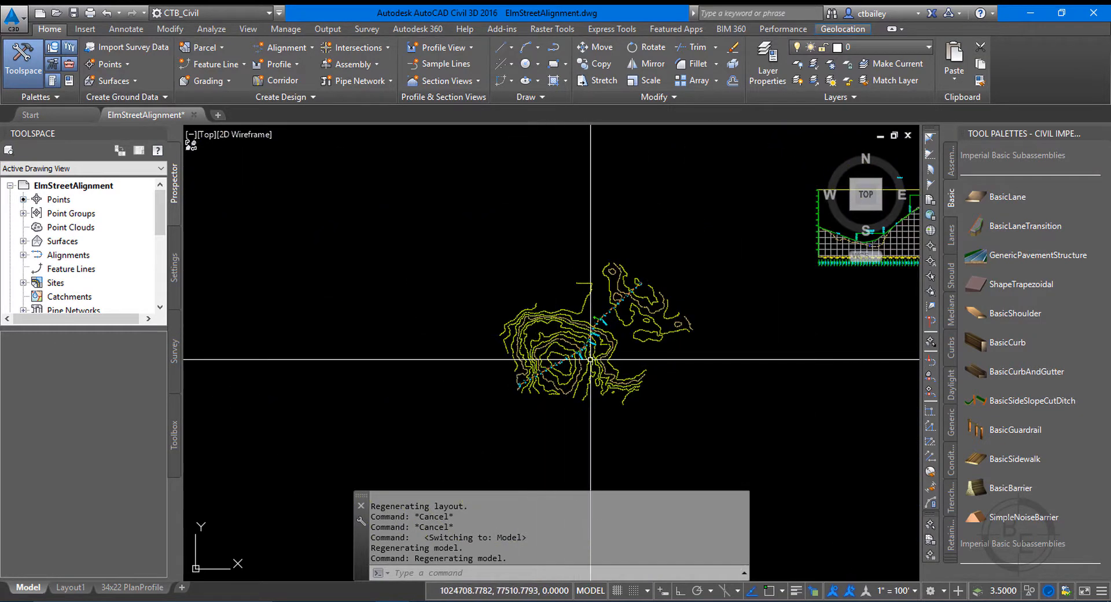
{"action": "scroll", "coordinate": [595, 361], "scroll_direction": "up", "scroll_amount": 3}
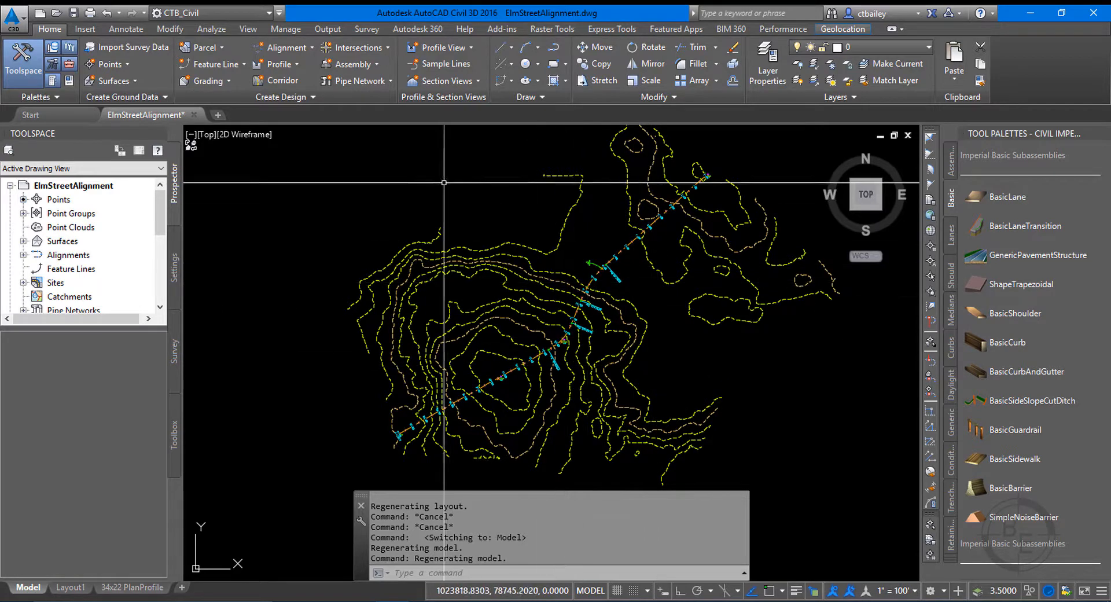
{"action": "scroll", "coordinate": [604, 265], "scroll_direction": "up", "scroll_amount": 2}
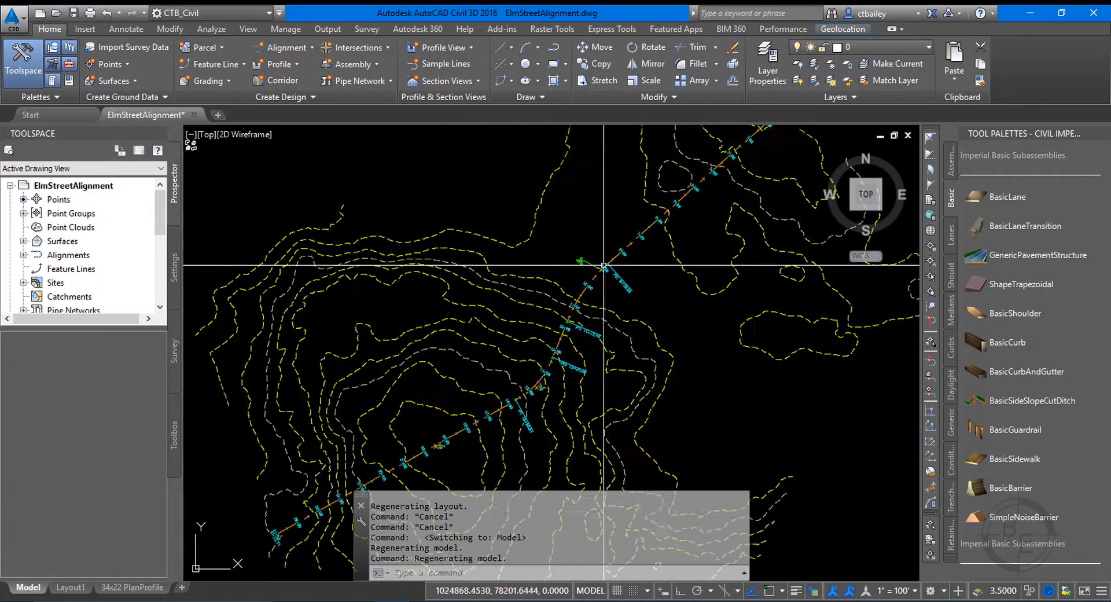
{"action": "scroll", "coordinate": [603, 265], "scroll_direction": "up", "scroll_amount": 3}
{"action": "left_click", "coordinate": [623, 250]}
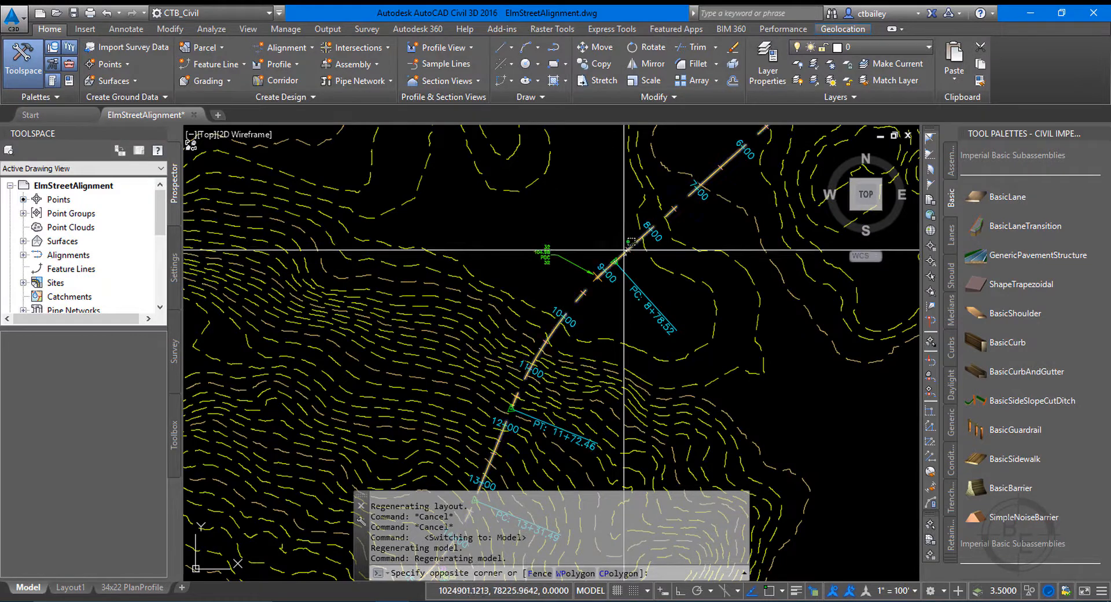
{"action": "left_click", "coordinate": [471, 283]}
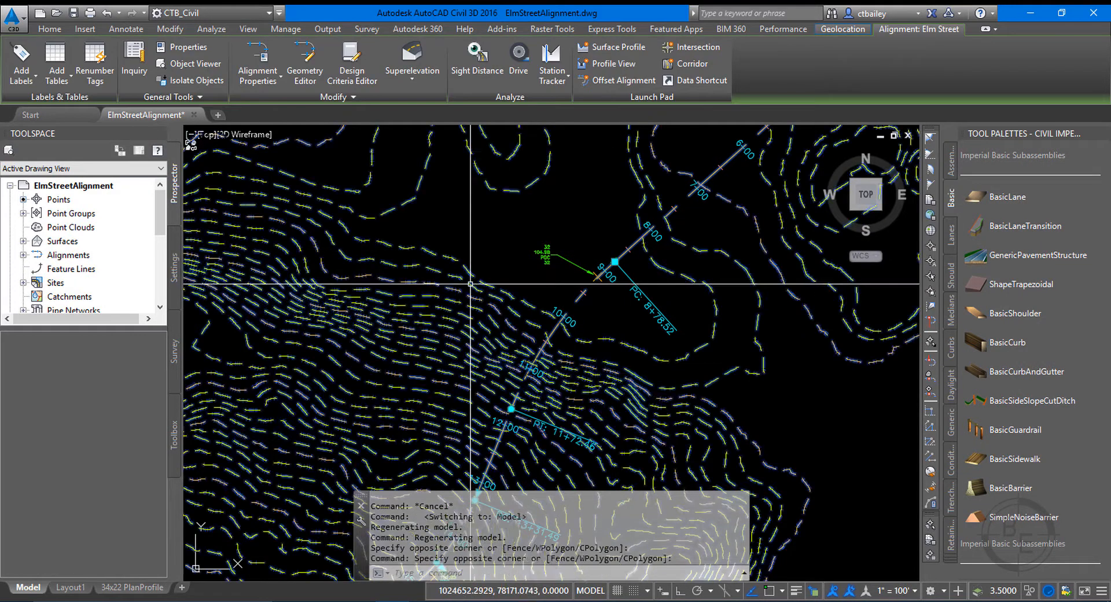
{"action": "key", "text": "Escape"}
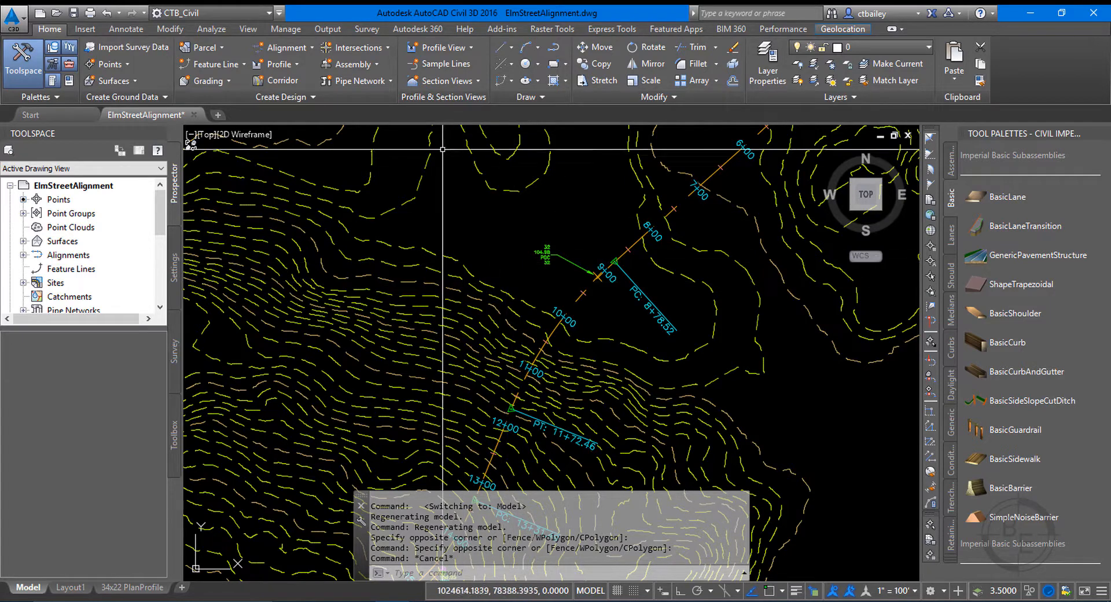
Start creating sample lines for the Elm Street alignment, choosing it from the list of alignments.
{"action": "left_click", "coordinate": [440, 64]}
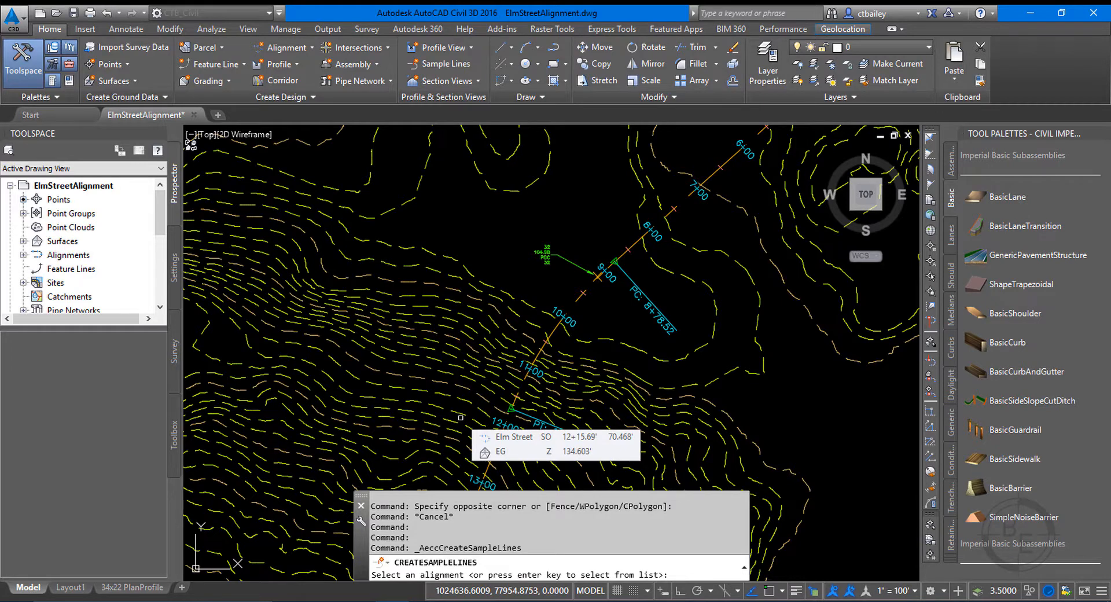
{"action": "key", "text": "Return"}
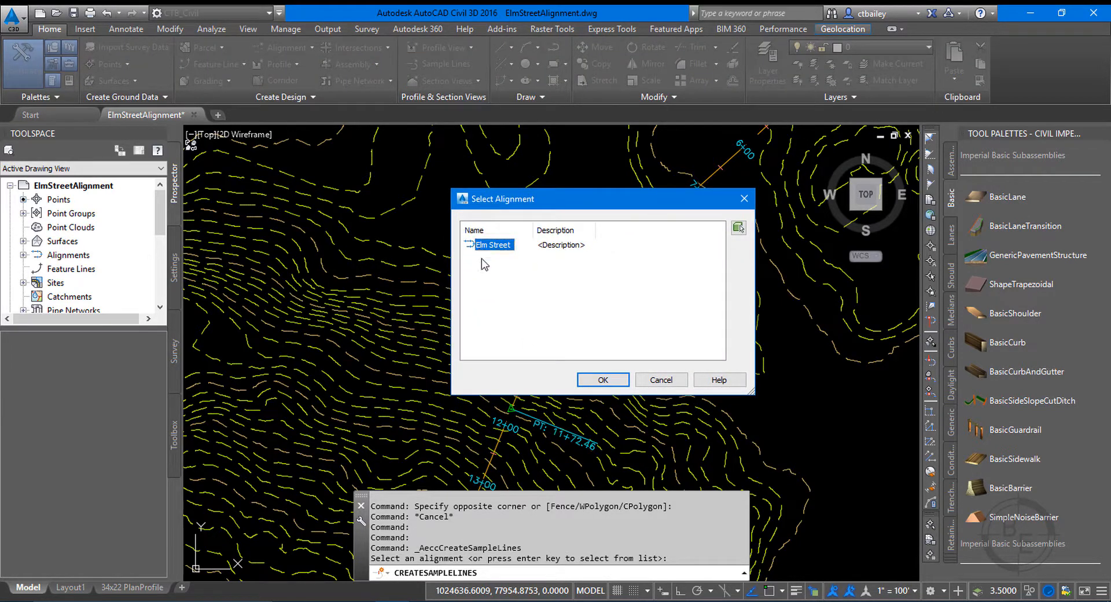
{"action": "left_click", "coordinate": [603, 379]}
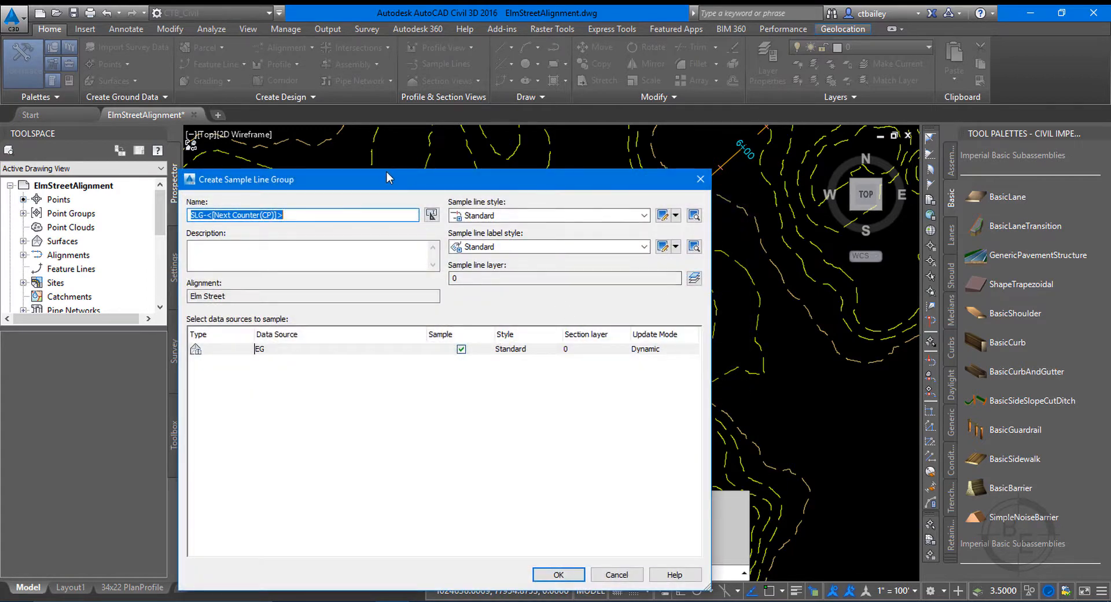
{"action": "left_click_drag", "start_coordinate": [386, 179], "coordinate": [446, 86]}
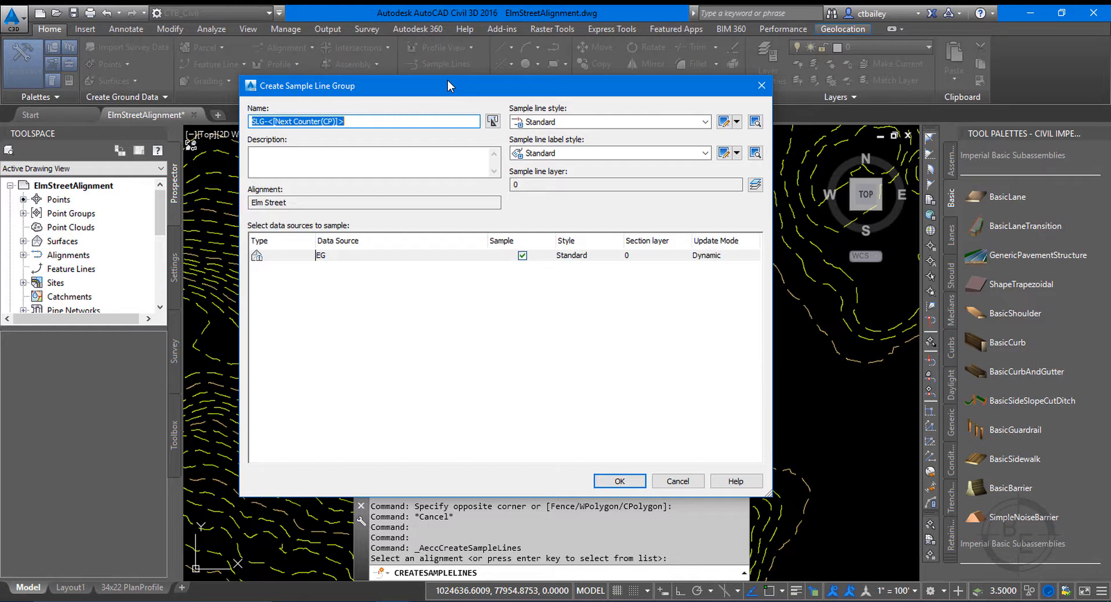
Choose Standard for both the sample line style and the sample line label style.
{"action": "left_click", "coordinate": [613, 121]}
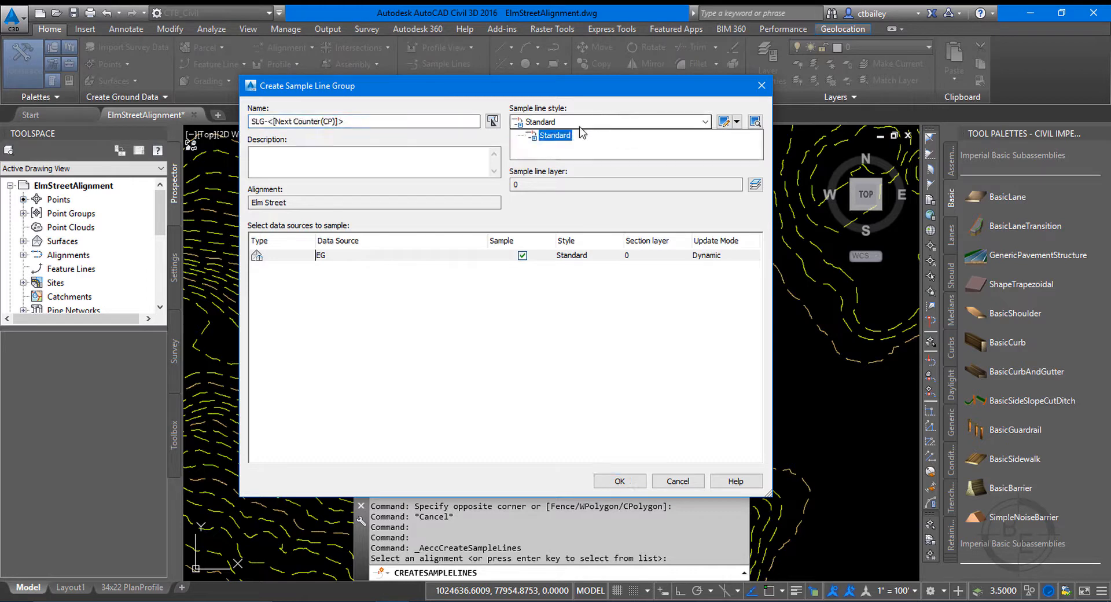
{"action": "left_click", "coordinate": [575, 135]}
{"action": "left_click", "coordinate": [554, 152]}
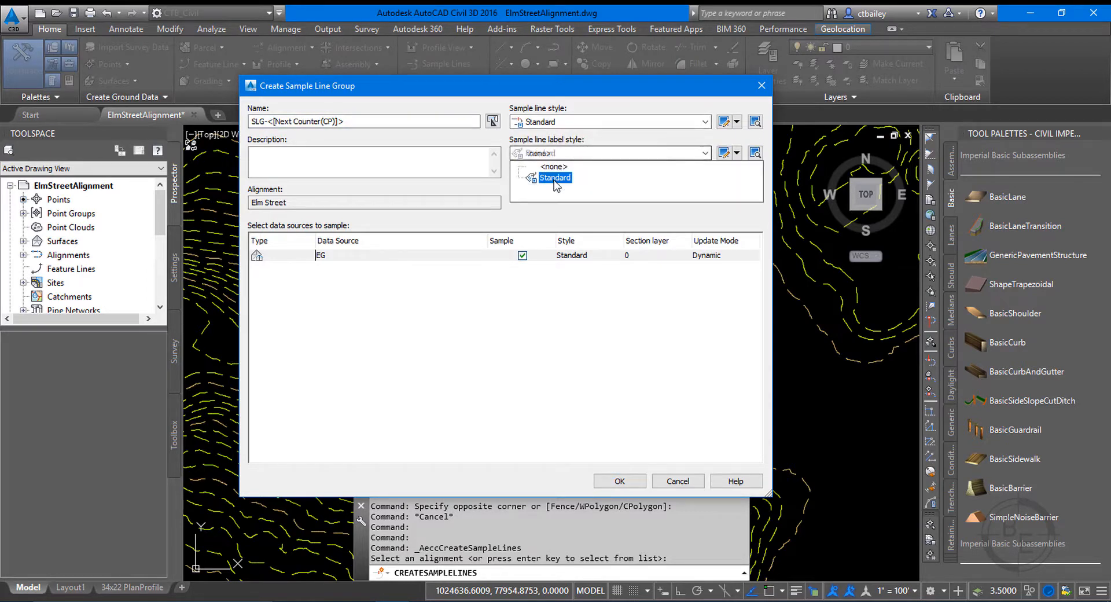
{"action": "left_click", "coordinate": [554, 178]}
{"action": "left_click", "coordinate": [541, 121]}
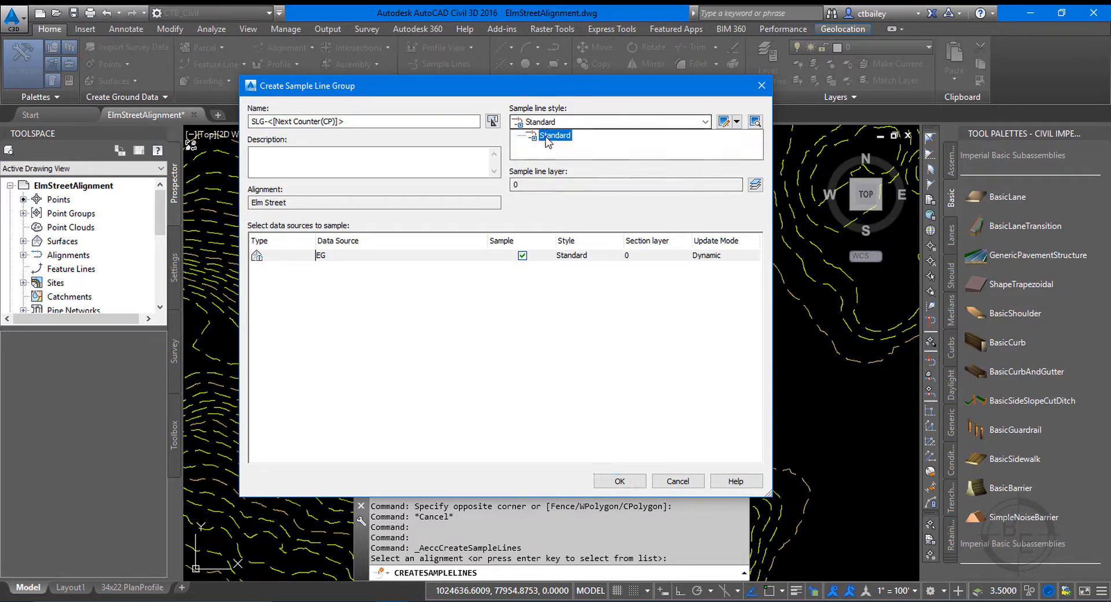
{"action": "left_click", "coordinate": [546, 137]}
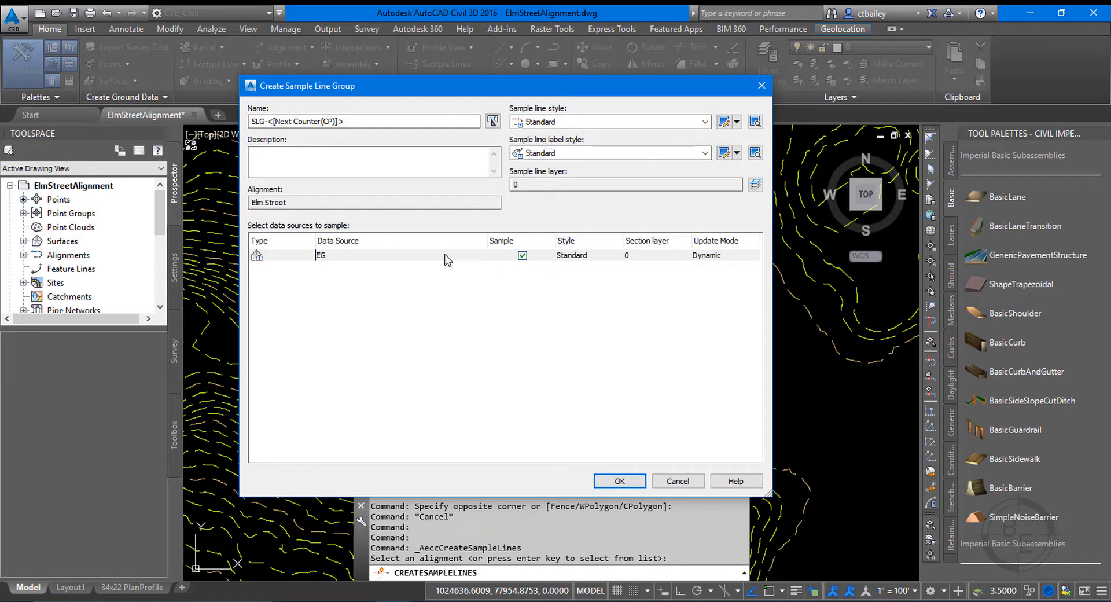
Name the sample line group Elm Street.
{"action": "double_click", "coordinate": [457, 123]}
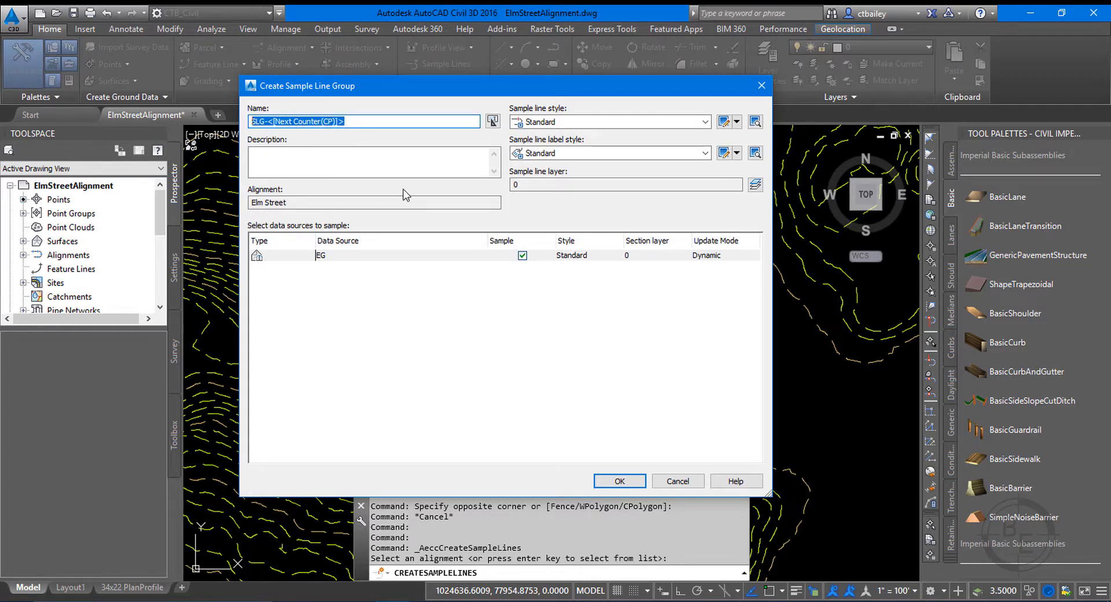
{"action": "type", "text": "eL"}
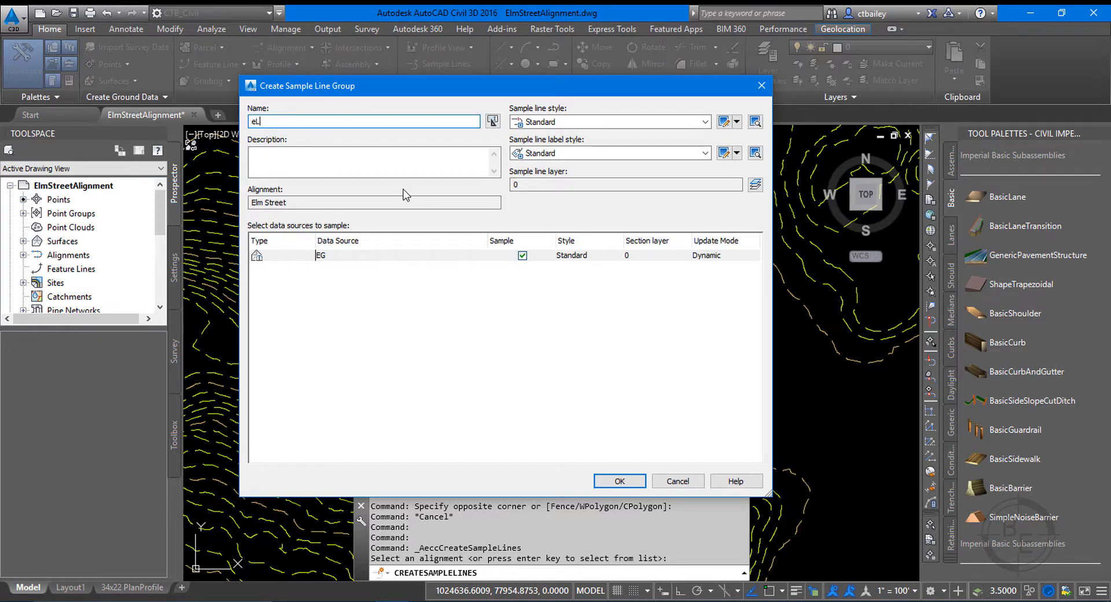
{"action": "key", "text": "BackSpace"}
{"action": "key", "text": "BackSpace"}
Create a new non-plotting layer named SECTIONS- from the sample line layer settings.
{"action": "left_click", "coordinate": [754, 185]}
{"action": "left_click_drag", "start_coordinate": [493, 243], "coordinate": [540, 144]}
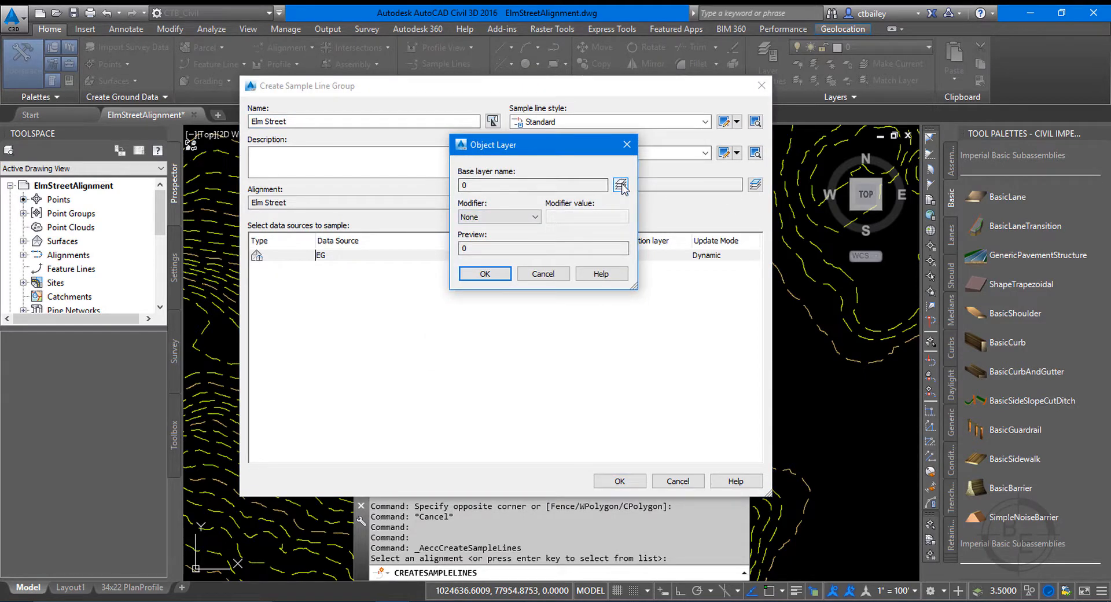
{"action": "left_click", "coordinate": [620, 185]}
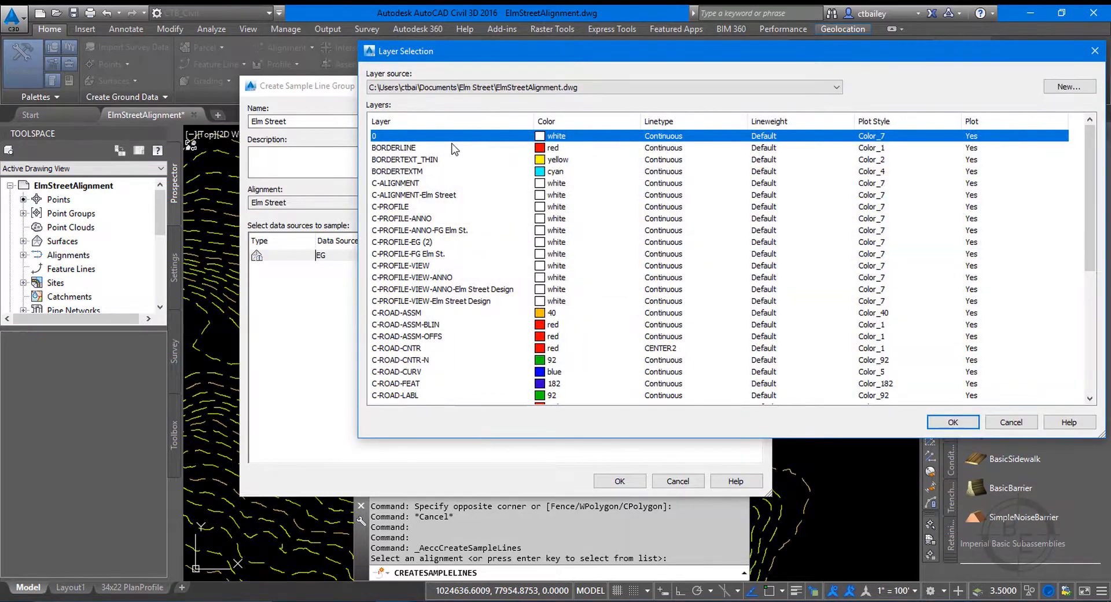
{"action": "left_click", "coordinate": [1069, 87]}
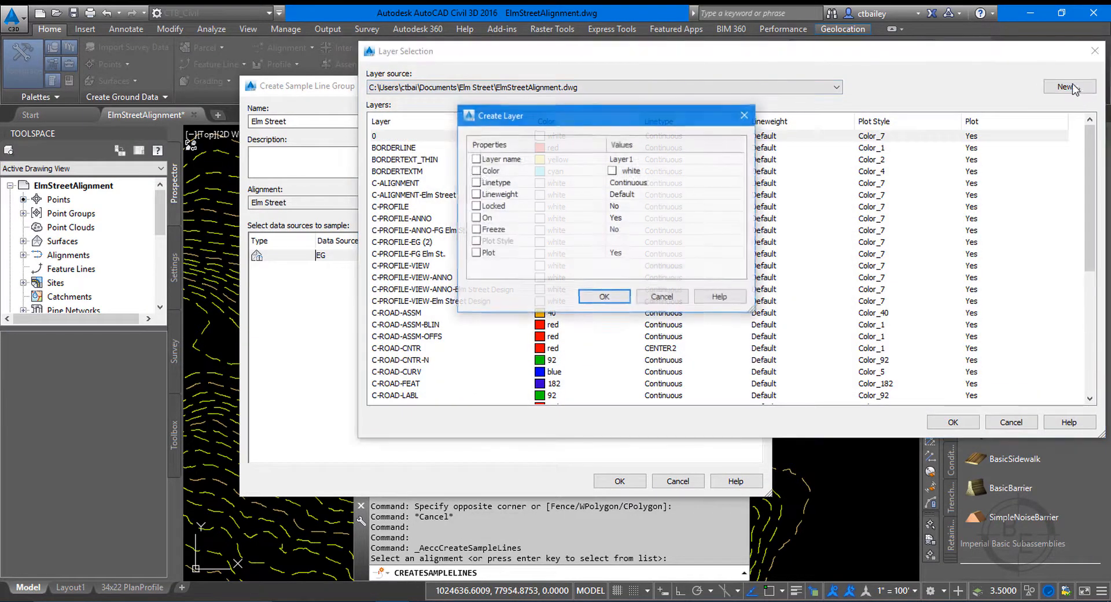
{"action": "left_click", "coordinate": [661, 158]}
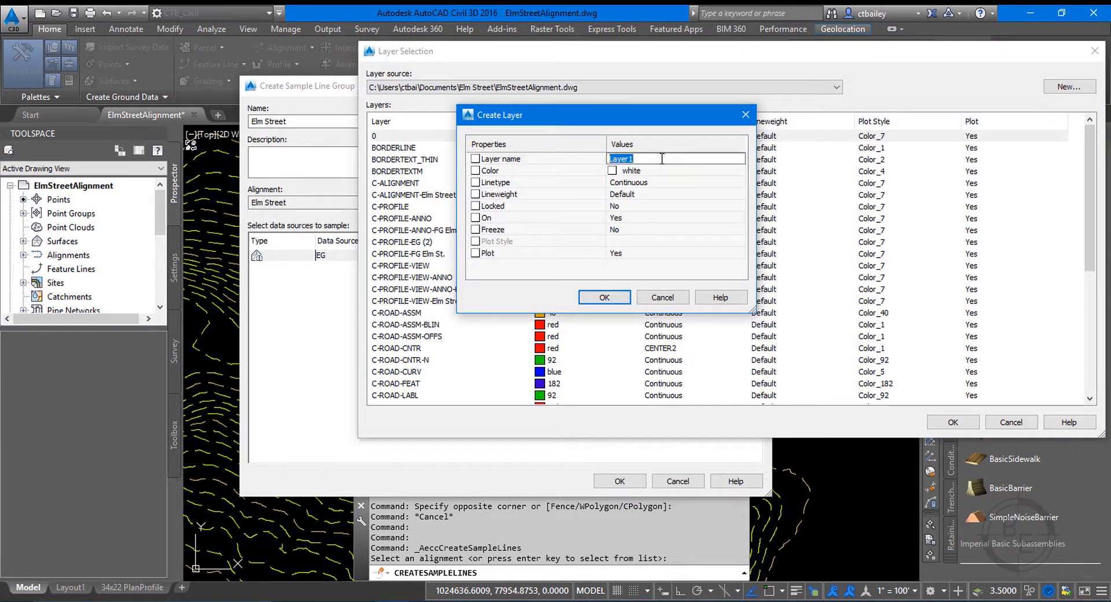
{"action": "type", "text": "seCTIONS-"}
{"action": "left_click", "coordinate": [624, 255]}
{"action": "left_click", "coordinate": [624, 256]}
{"action": "left_click", "coordinate": [623, 272]}
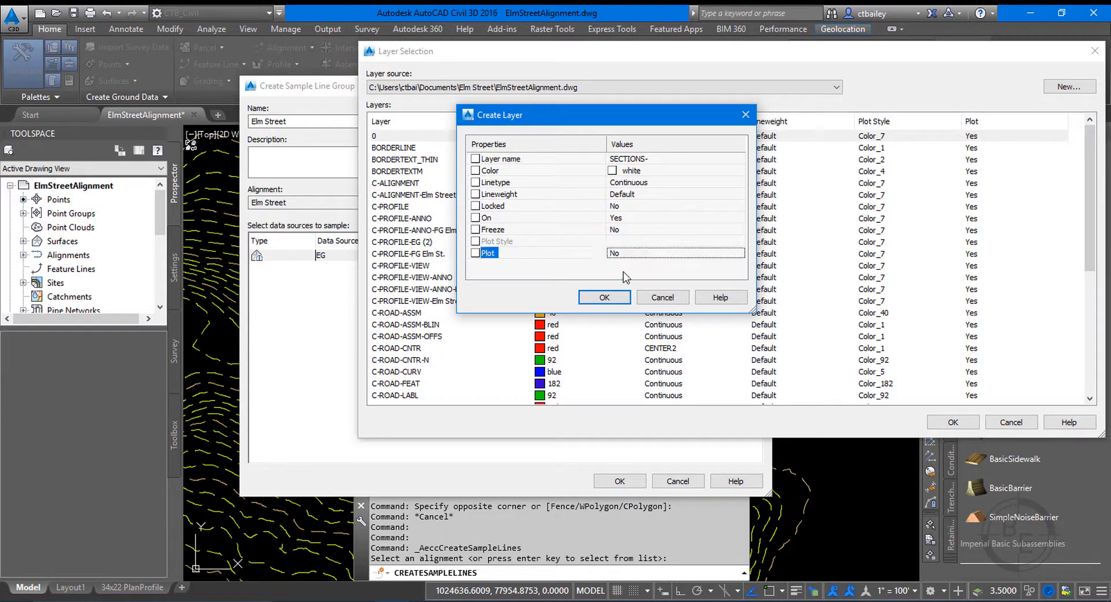
{"action": "left_click", "coordinate": [604, 296]}
Choose SECTIONS- as the base layer for the sample lines and add a suffix modifier with the value *.
{"action": "left_click", "coordinate": [418, 400]}
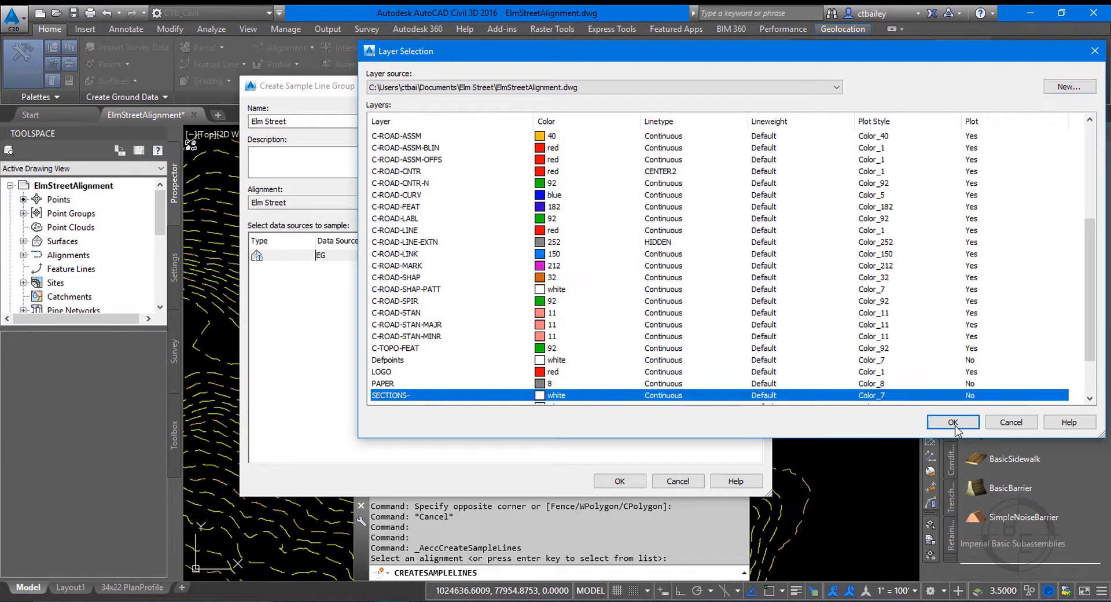
{"action": "left_click", "coordinate": [953, 422]}
{"action": "left_click", "coordinate": [522, 217]}
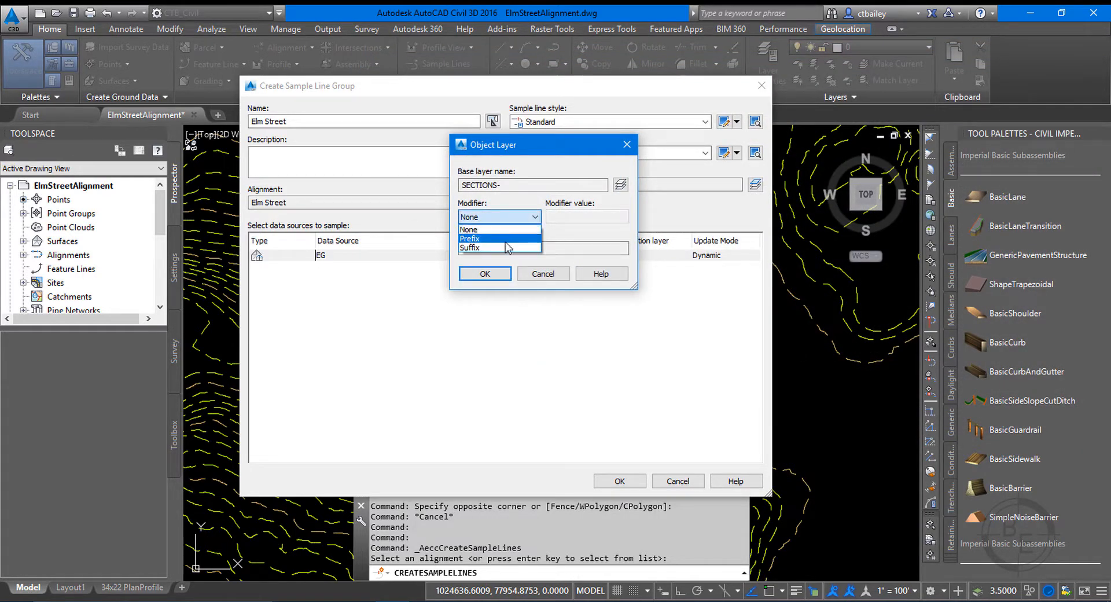
{"action": "left_click", "coordinate": [497, 247]}
{"action": "left_click", "coordinate": [596, 216]}
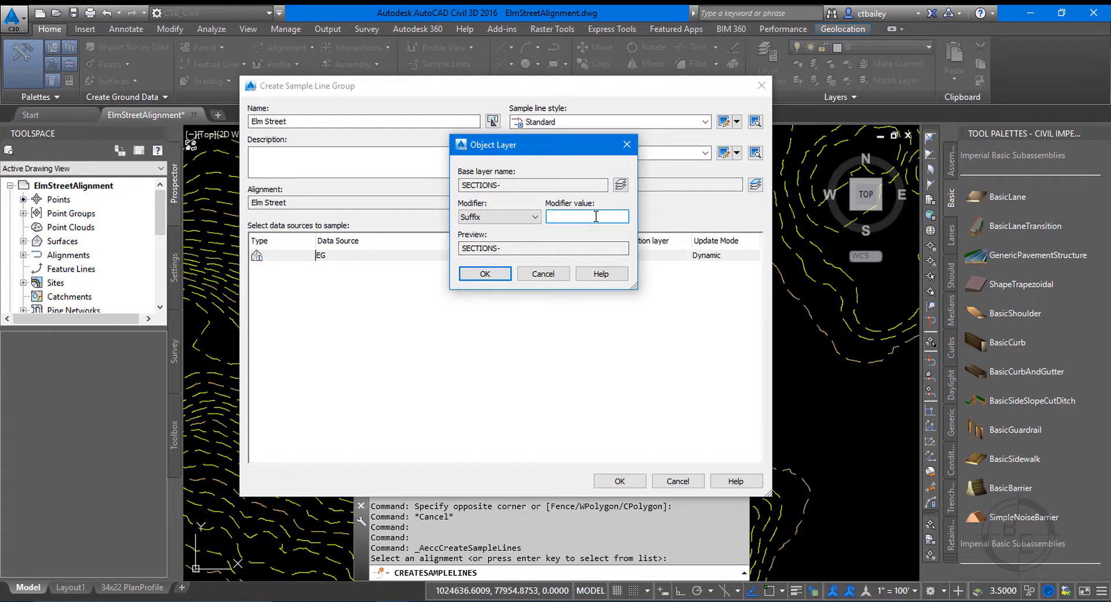
{"action": "type", "text": "*"}
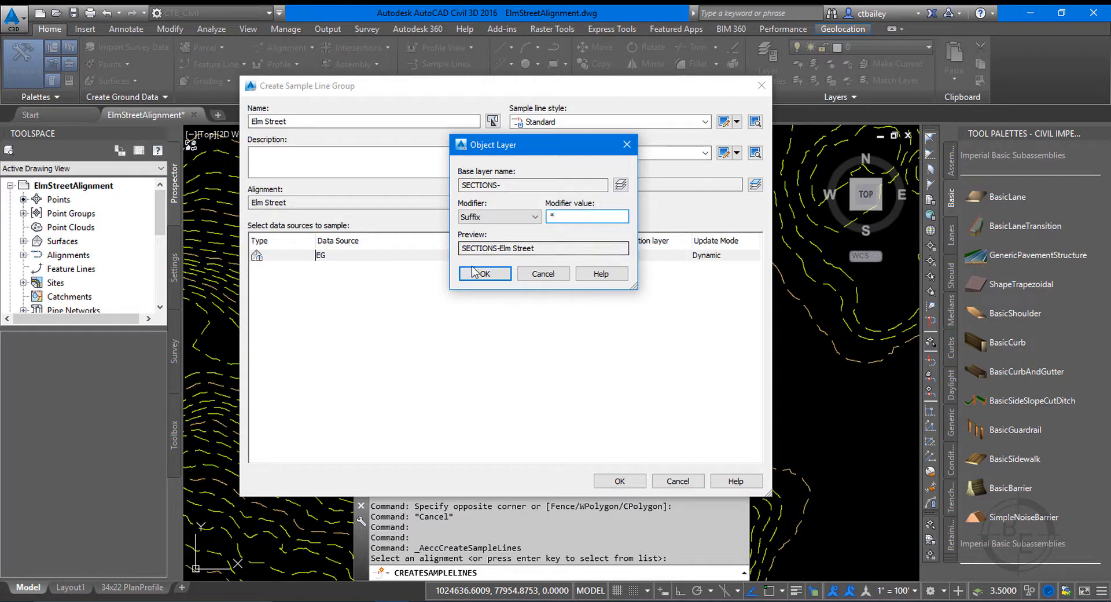
{"action": "left_click_drag", "start_coordinate": [555, 248], "coordinate": [501, 247]}
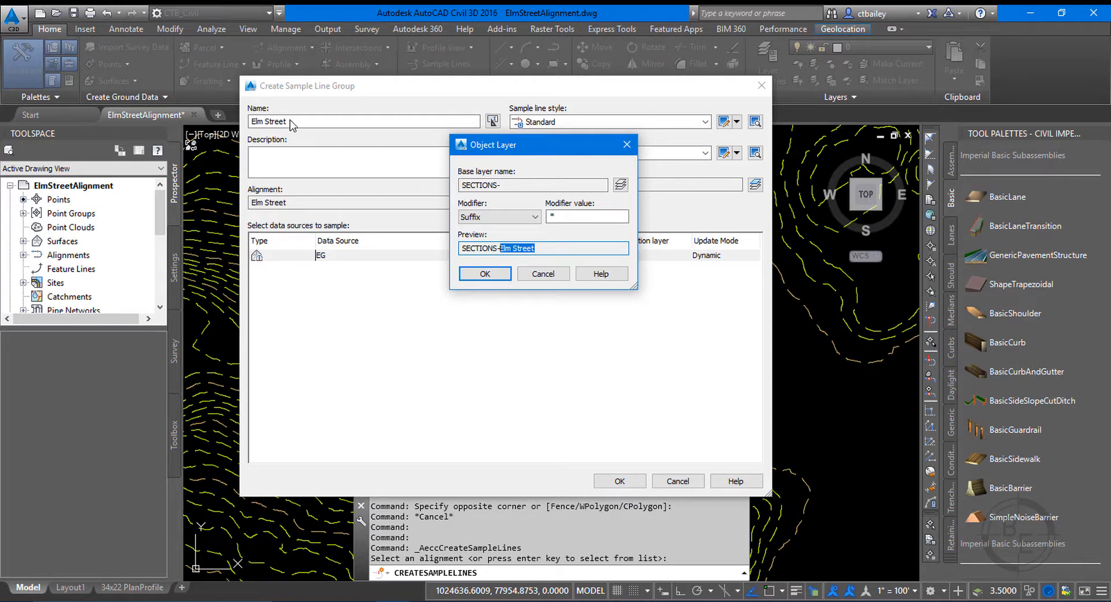
{"action": "left_click", "coordinate": [550, 249]}
{"action": "left_click_drag", "start_coordinate": [501, 186], "coordinate": [495, 185]}
{"action": "left_click", "coordinate": [500, 186]}
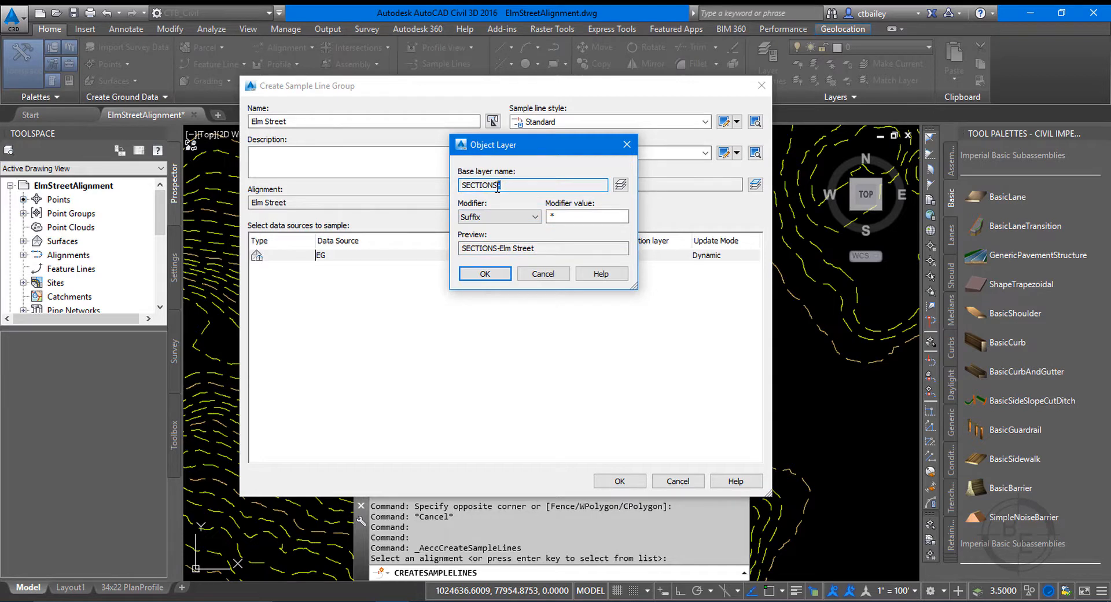
{"action": "left_click", "coordinate": [558, 217]}
{"action": "type", "text": "----------"}
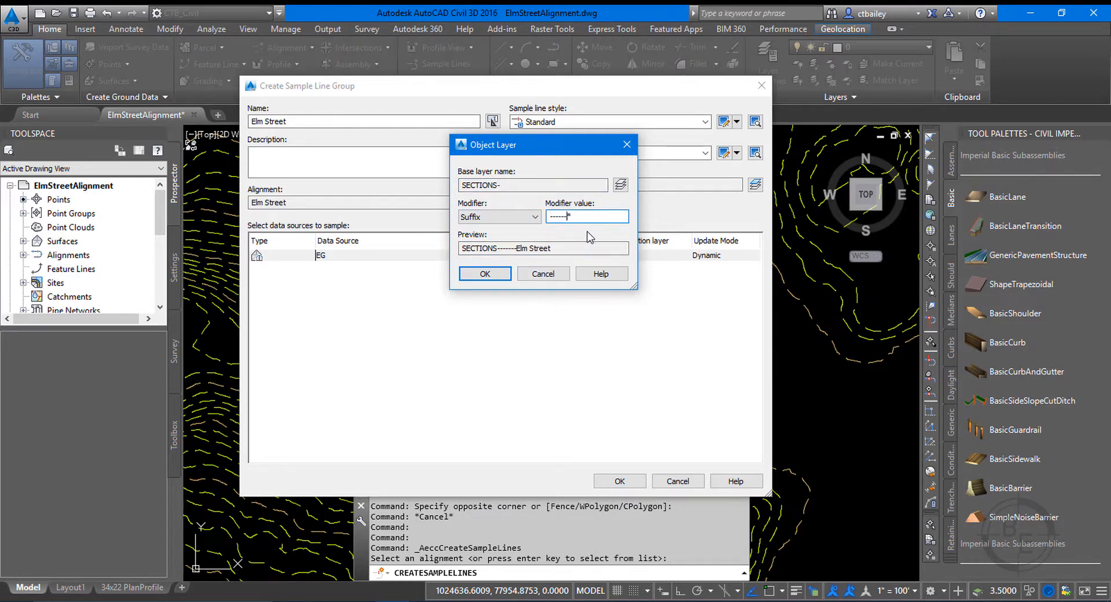
{"action": "type", "text": "-"}
{"action": "key", "text": "BackSpace"}
{"action": "key", "text": "BackSpace"}
{"action": "key", "text": "BackSpace"}
{"action": "key", "text": "BackSpace"}
{"action": "key", "text": "BackSpace"}
{"action": "key", "text": "BackSpace"}
{"action": "key", "text": "BackSpace"}
{"action": "key", "text": "BackSpace"}
{"action": "key", "text": "BackSpace"}
{"action": "key", "text": "BackSpace"}
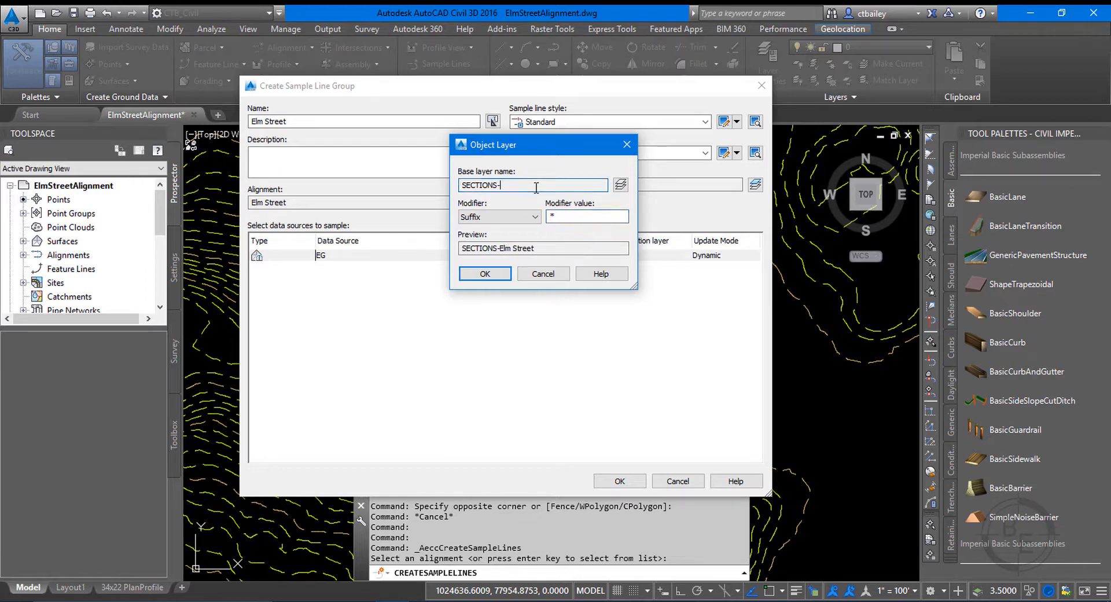
Accept the suffixed SECTIONS- layer settings for the sample lines.
{"action": "left_click", "coordinate": [570, 217]}
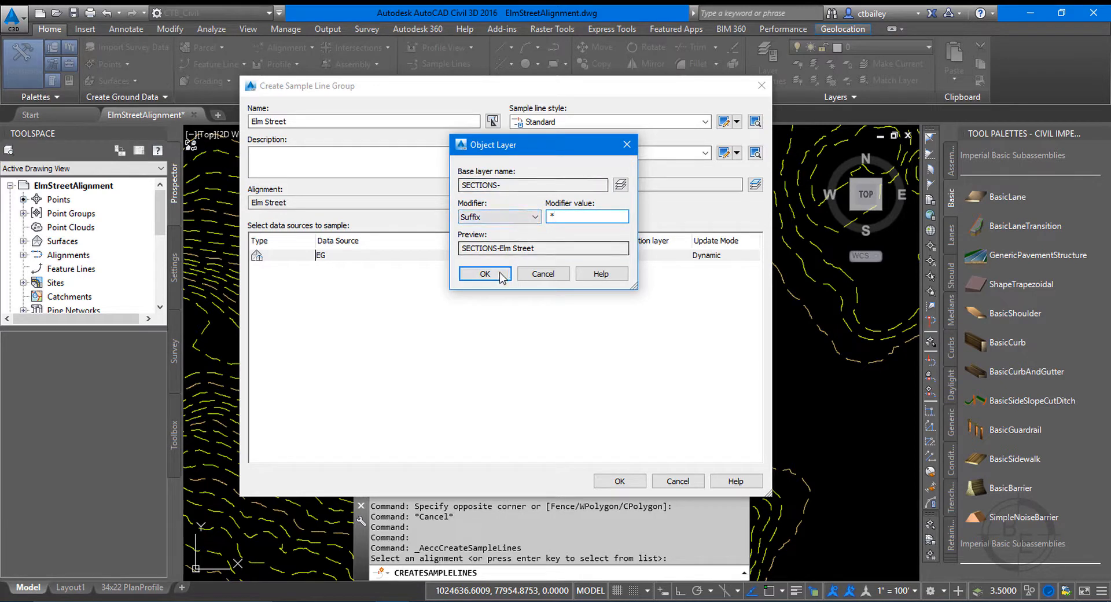
{"action": "left_click", "coordinate": [463, 277]}
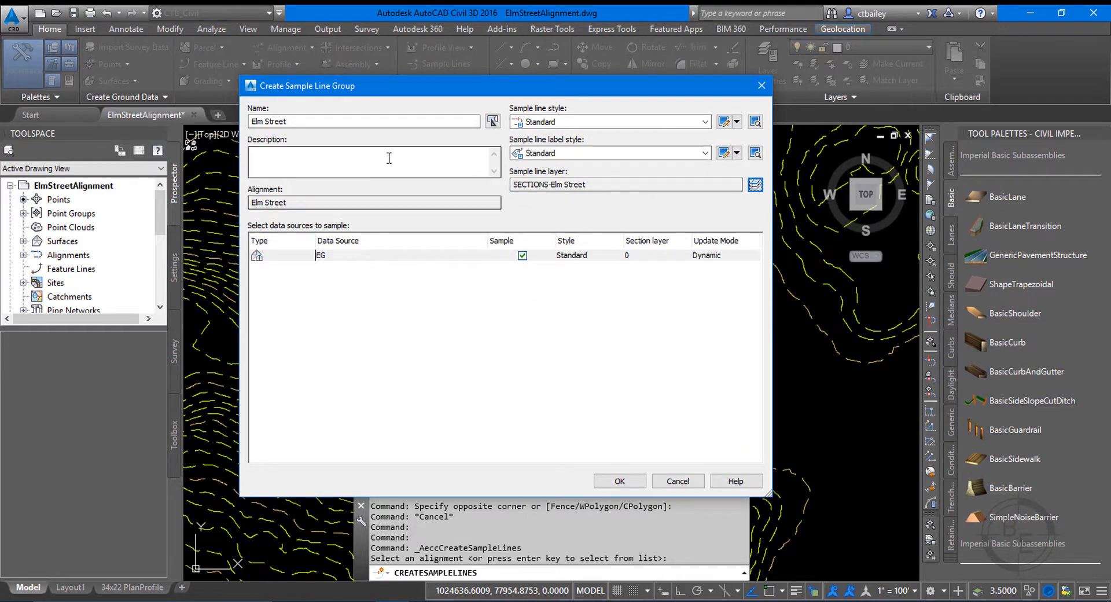
Create a new layer named SECTION with color 145 from the EG data source's section layer settings.
{"action": "left_click", "coordinate": [647, 259]}
{"action": "left_click", "coordinate": [617, 188]}
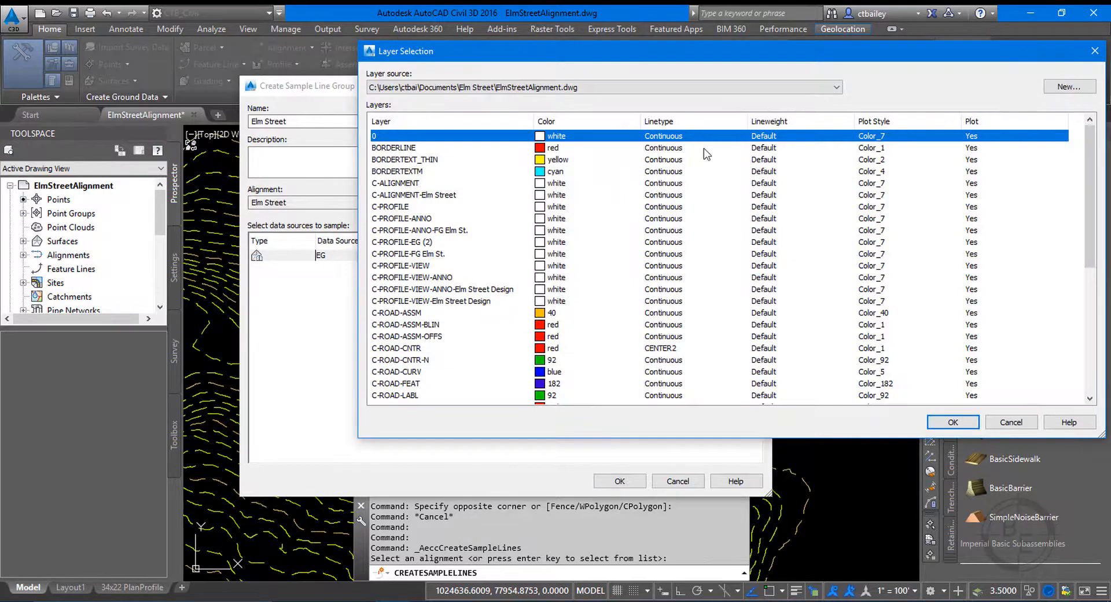
{"action": "left_click", "coordinate": [1065, 86]}
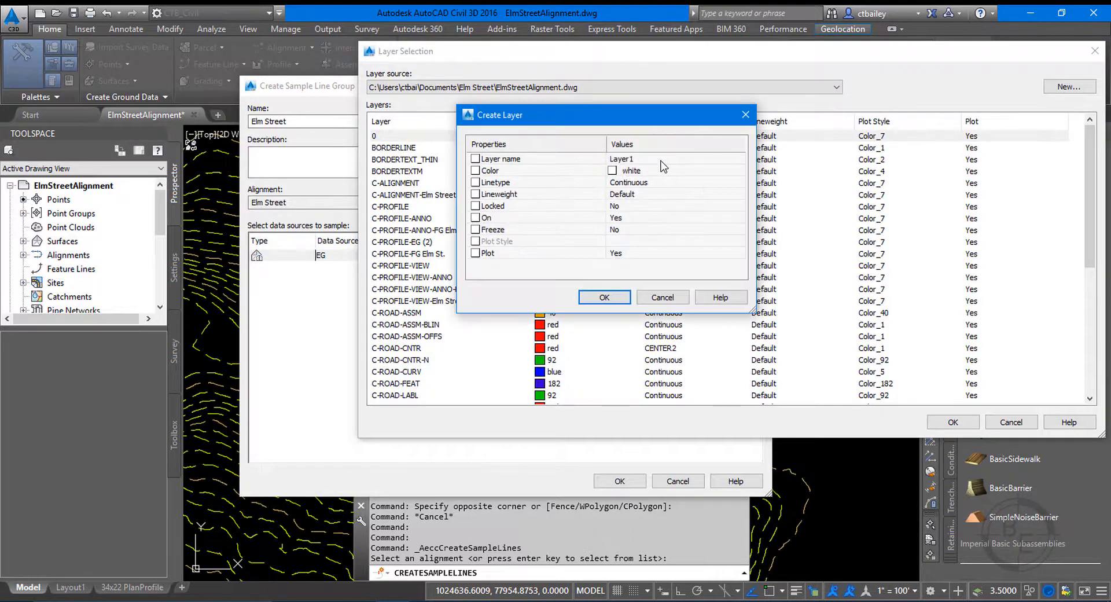
{"action": "left_click", "coordinate": [659, 160]}
{"action": "type", "text": "SECTION"}
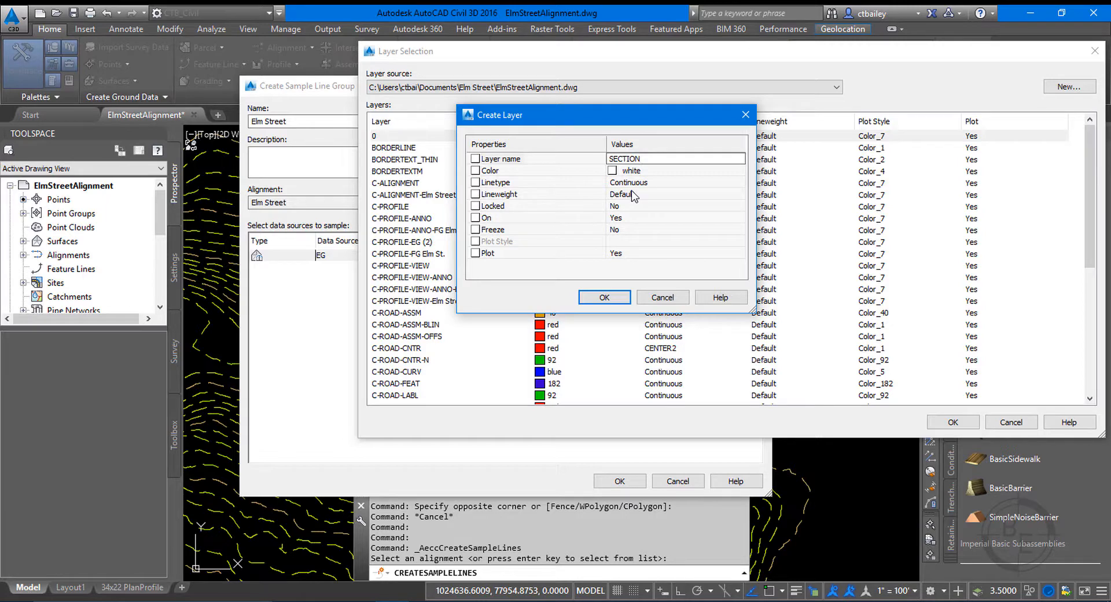
{"action": "left_click", "coordinate": [649, 172]}
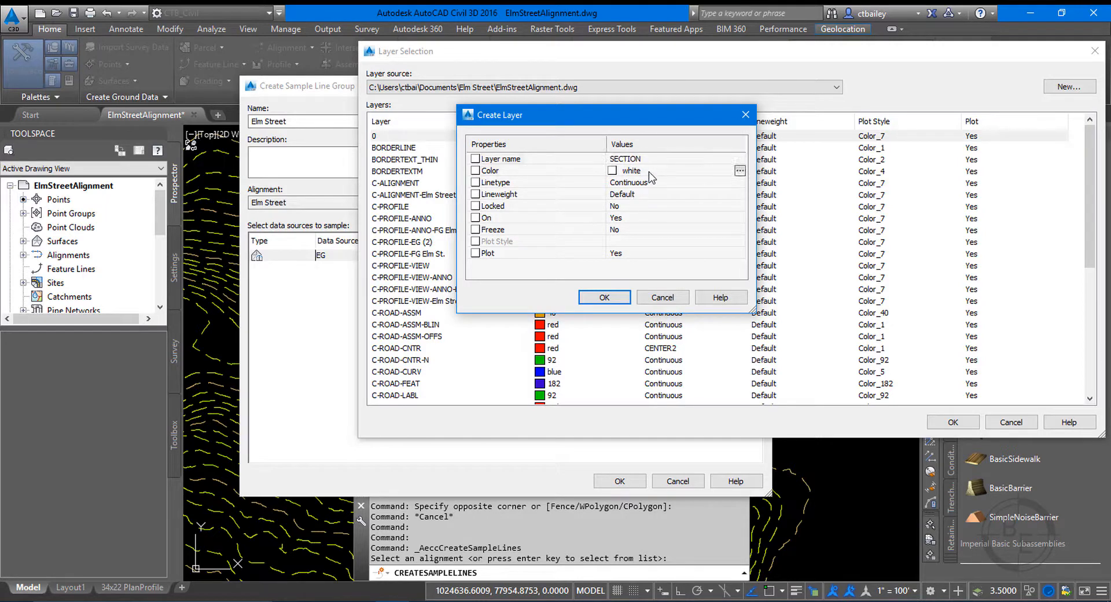
{"action": "left_click", "coordinate": [739, 170]}
{"action": "left_click", "coordinate": [597, 344]}
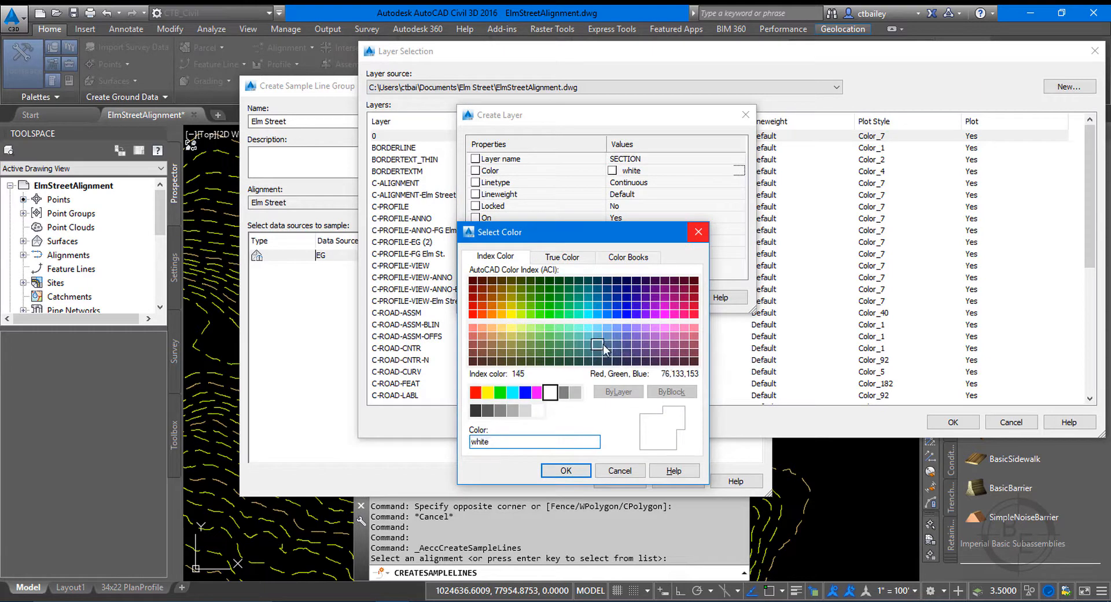
{"action": "left_click", "coordinate": [577, 471]}
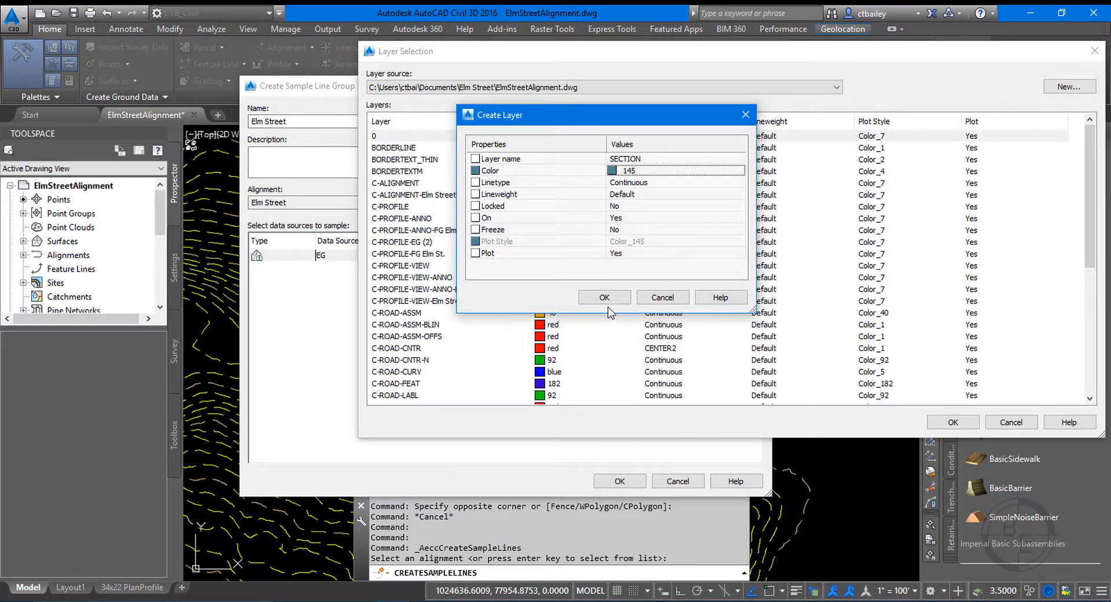
{"action": "left_click", "coordinate": [604, 298]}
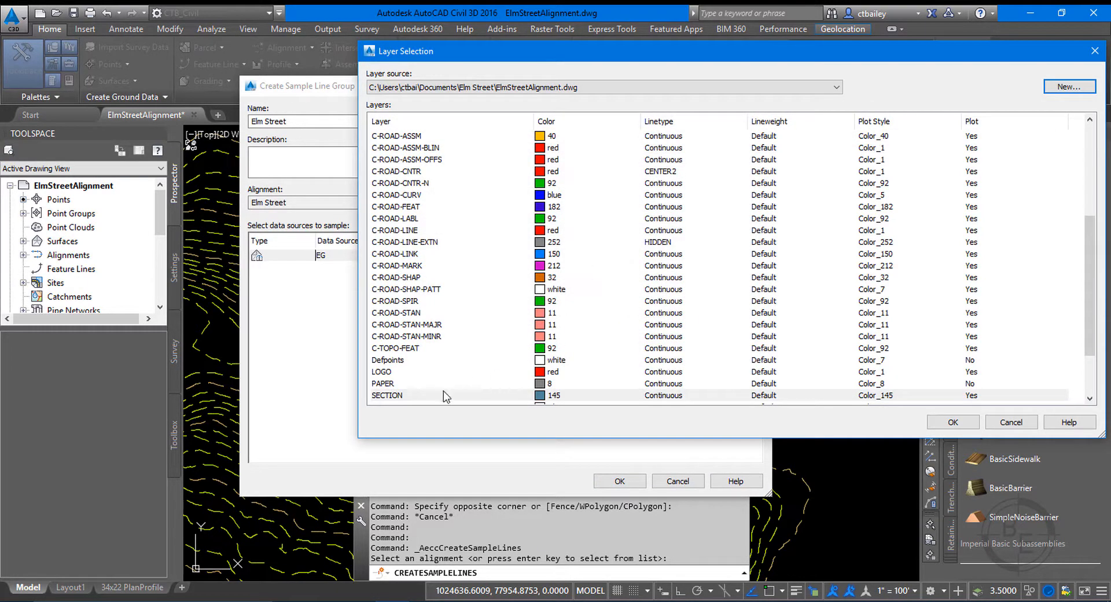
Assign SECTION with the suffix -* as the EG section layer and create the Elm Street sample line group.
{"action": "left_click", "coordinate": [959, 425]}
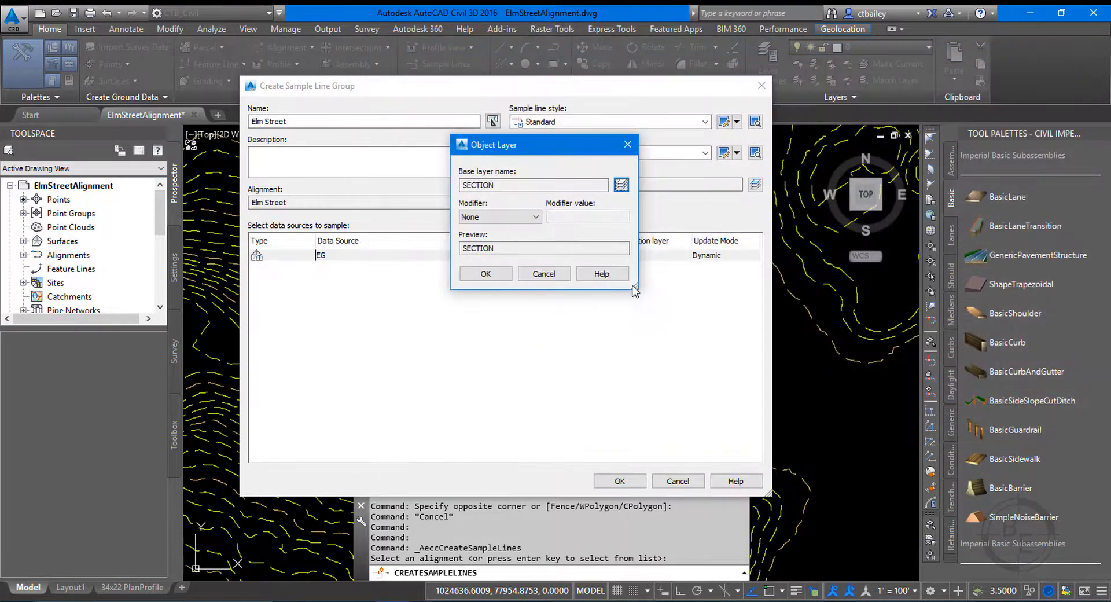
{"action": "left_click", "coordinate": [536, 217]}
{"action": "left_click", "coordinate": [508, 248]}
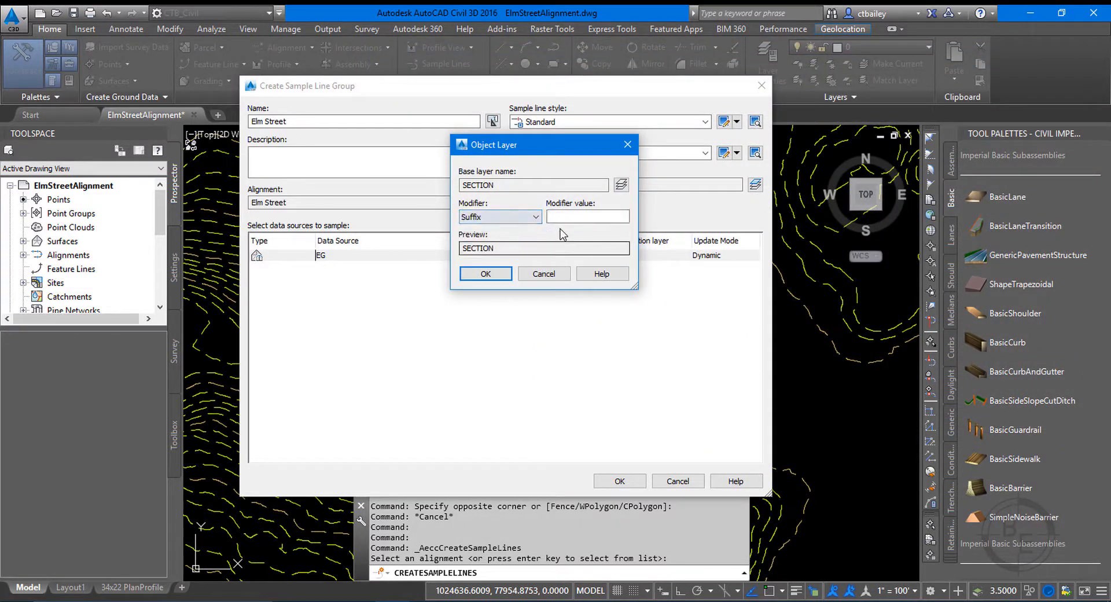
{"action": "left_click", "coordinate": [570, 217]}
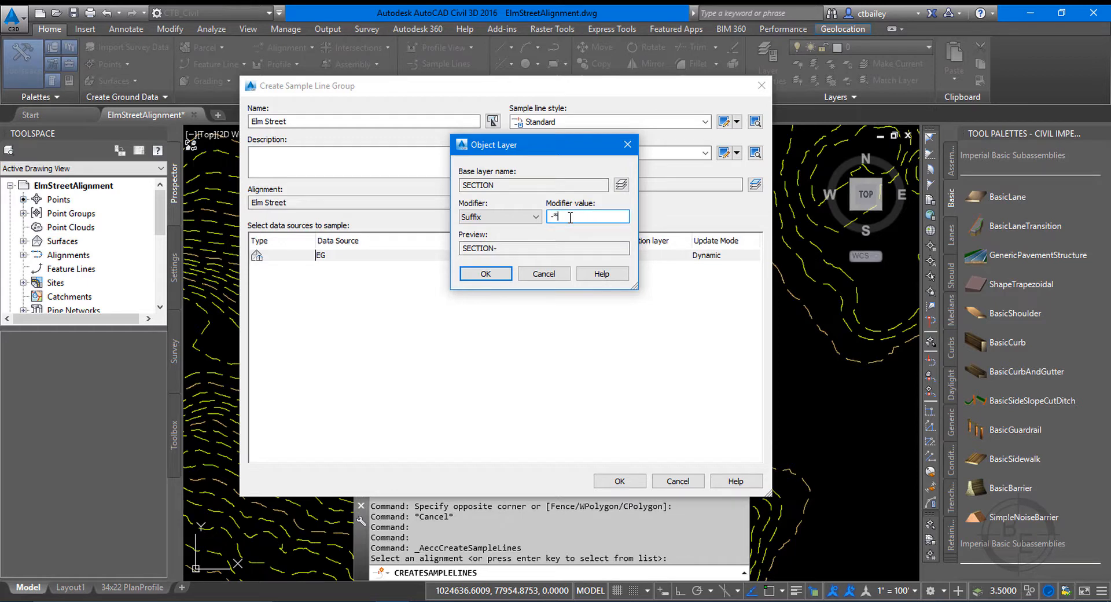
{"action": "left_click", "coordinate": [497, 274]}
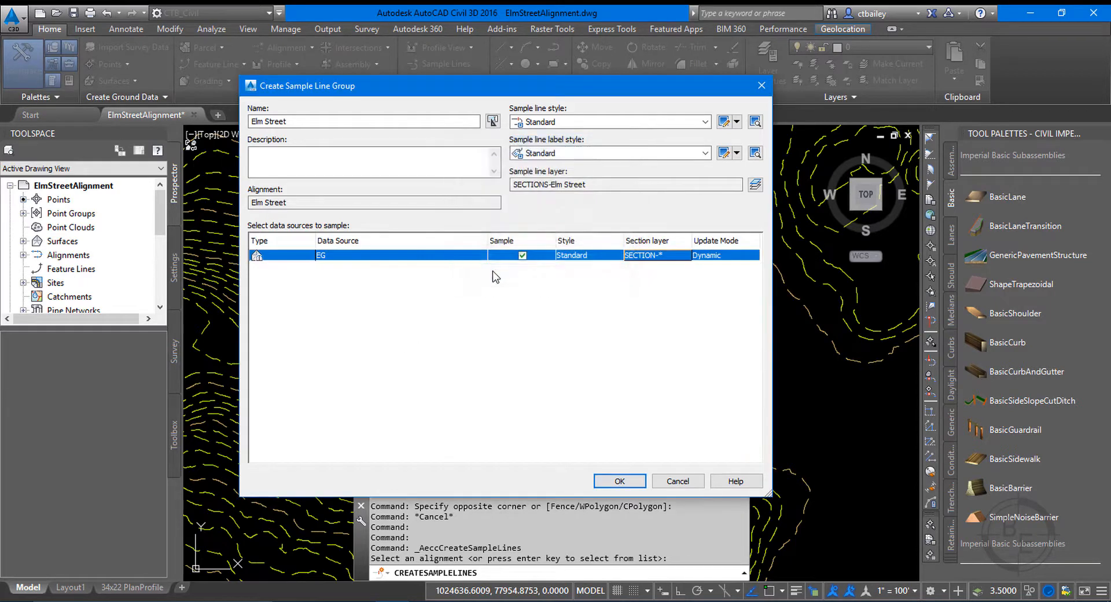
{"action": "left_click", "coordinate": [618, 482]}
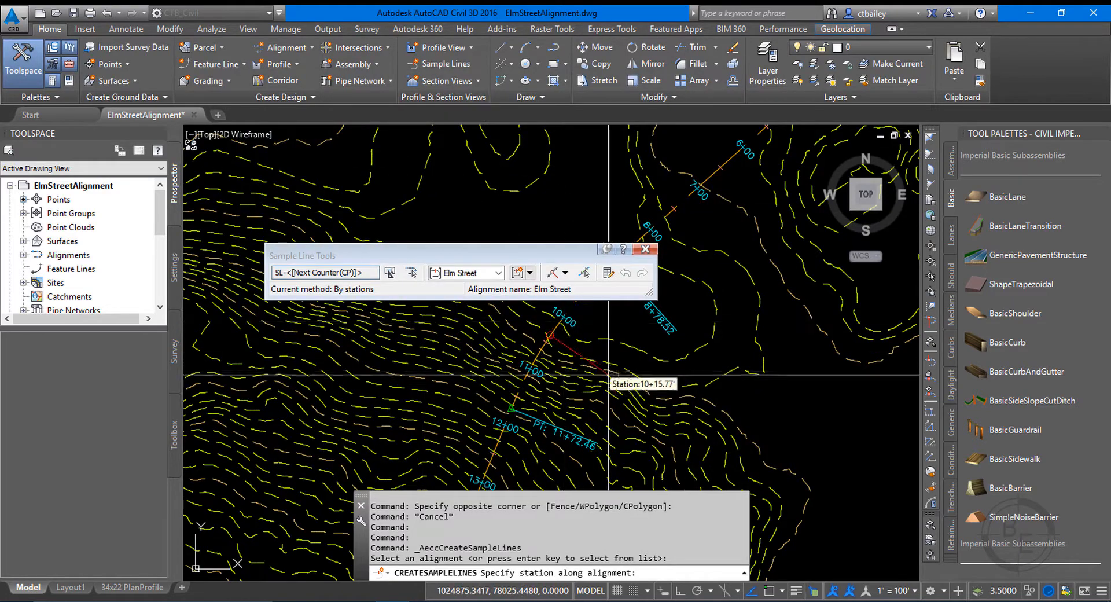
Place a sample line between stations 3+00 and 3+50 with left and right swath widths of 30 feet.
{"action": "scroll", "coordinate": [771, 237], "scroll_direction": "down", "scroll_amount": 5}
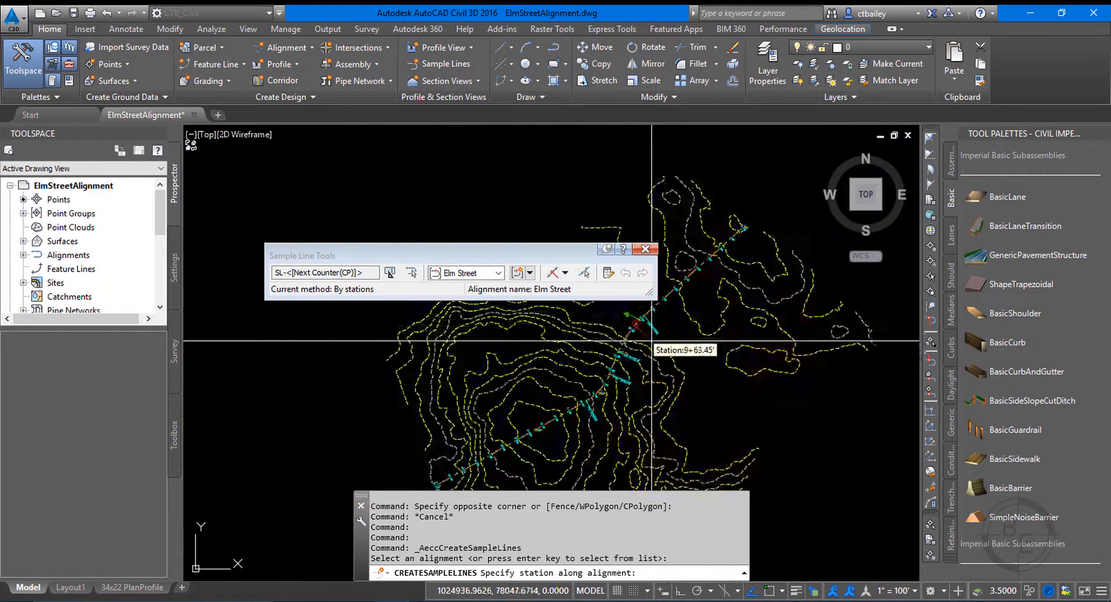
{"action": "scroll", "coordinate": [738, 248], "scroll_direction": "up", "scroll_amount": 5}
{"action": "scroll", "coordinate": [738, 247], "scroll_direction": "down", "scroll_amount": 3}
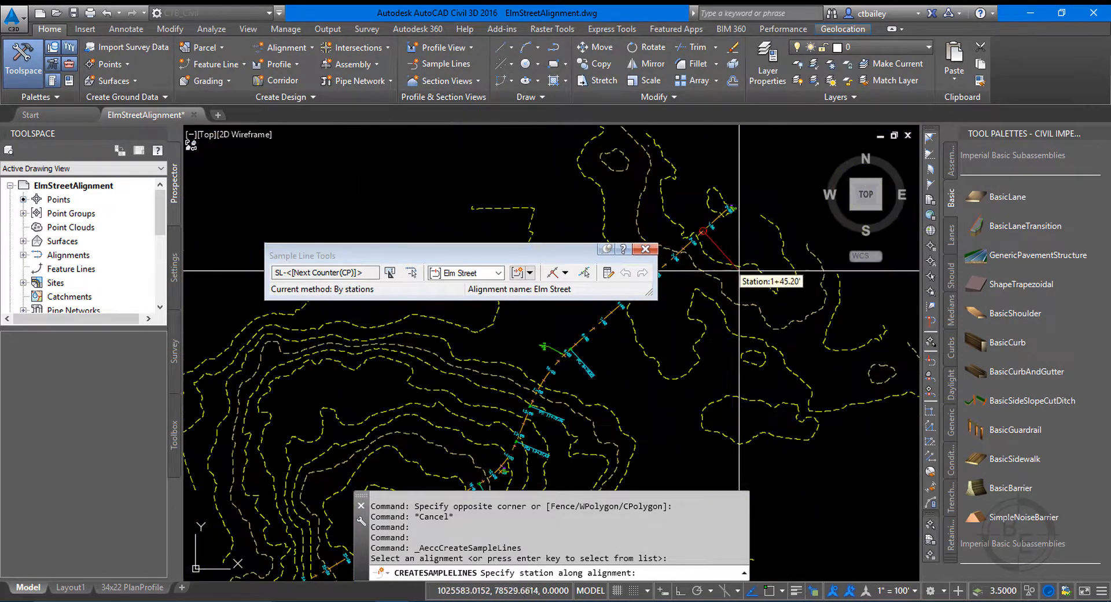
{"action": "scroll", "coordinate": [744, 255], "scroll_direction": "down", "scroll_amount": 2}
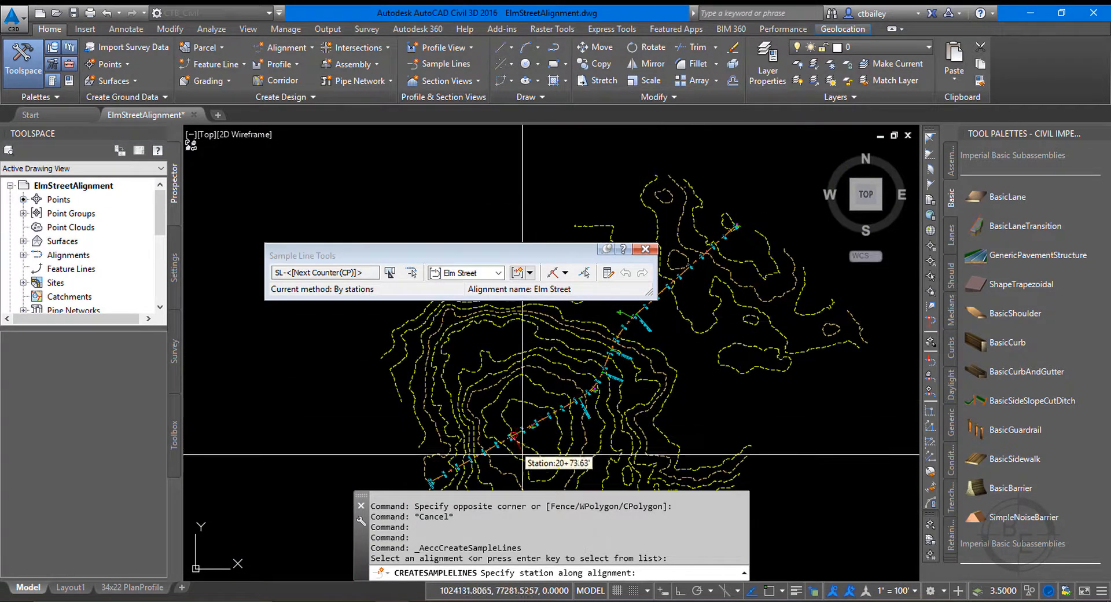
{"action": "scroll", "coordinate": [697, 281], "scroll_direction": "up", "scroll_amount": 5}
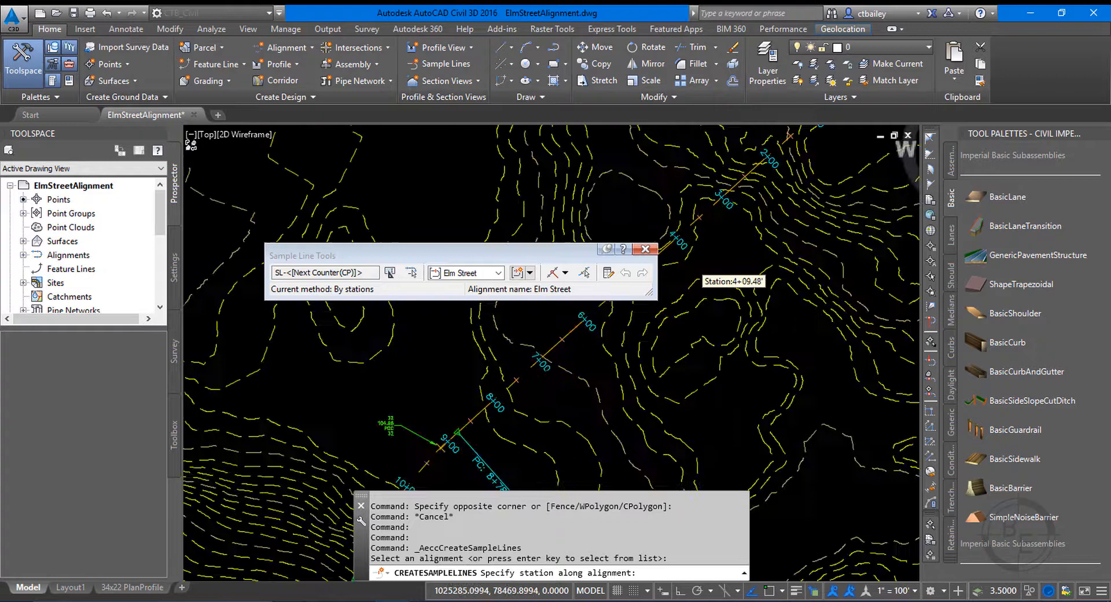
{"action": "left_click", "coordinate": [756, 260]}
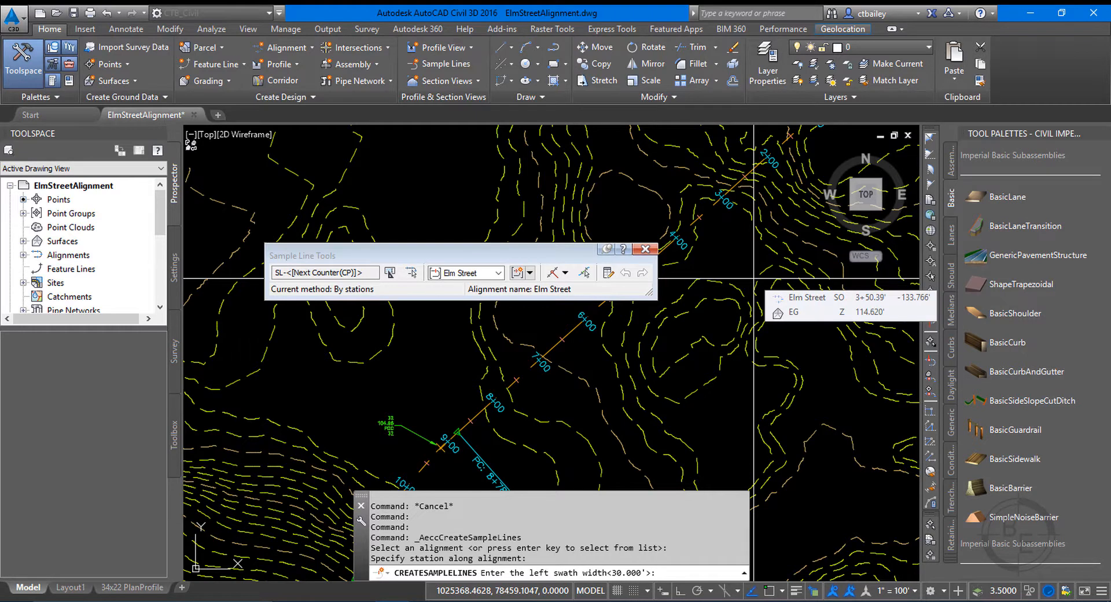
{"action": "key", "text": "Return"}
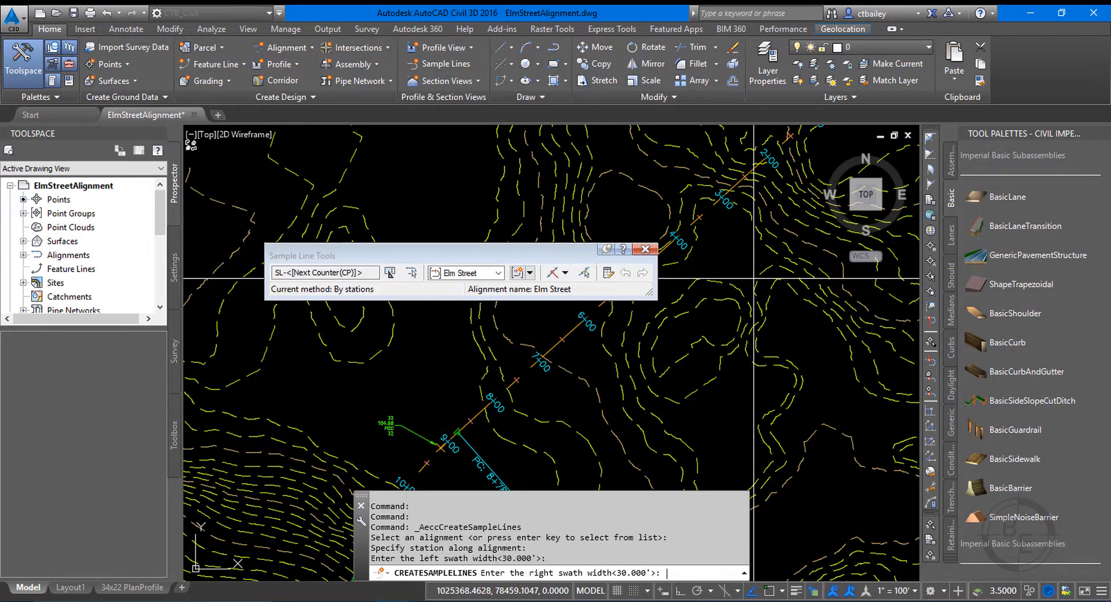
{"action": "key", "text": "Return"}
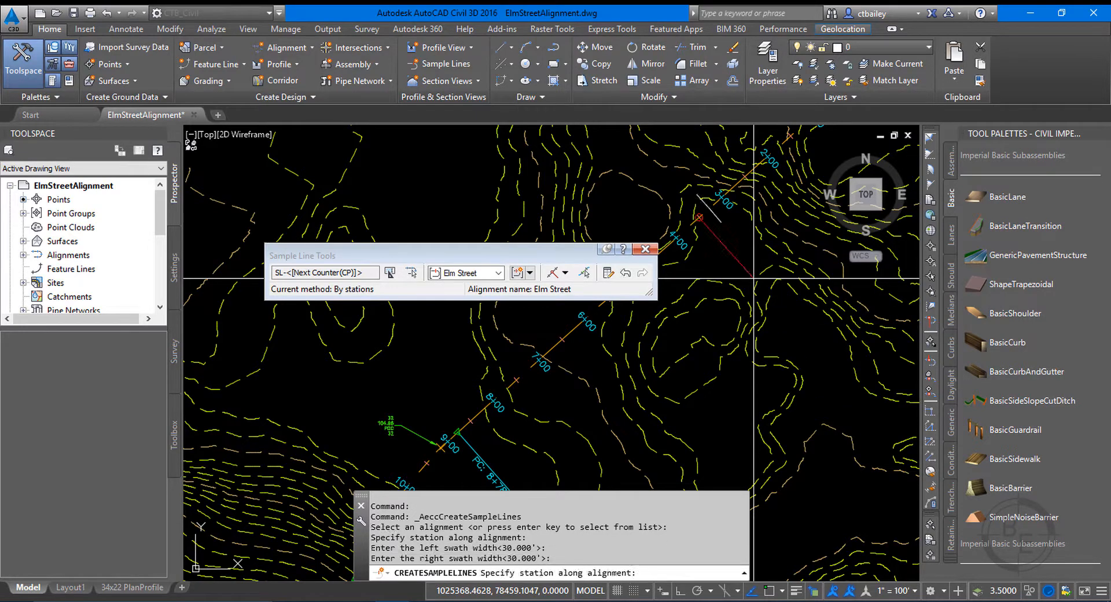
Switch the sample line creation method to a range of stations, opening its settings.
{"action": "scroll", "coordinate": [664, 216], "scroll_direction": "up", "scroll_amount": 4}
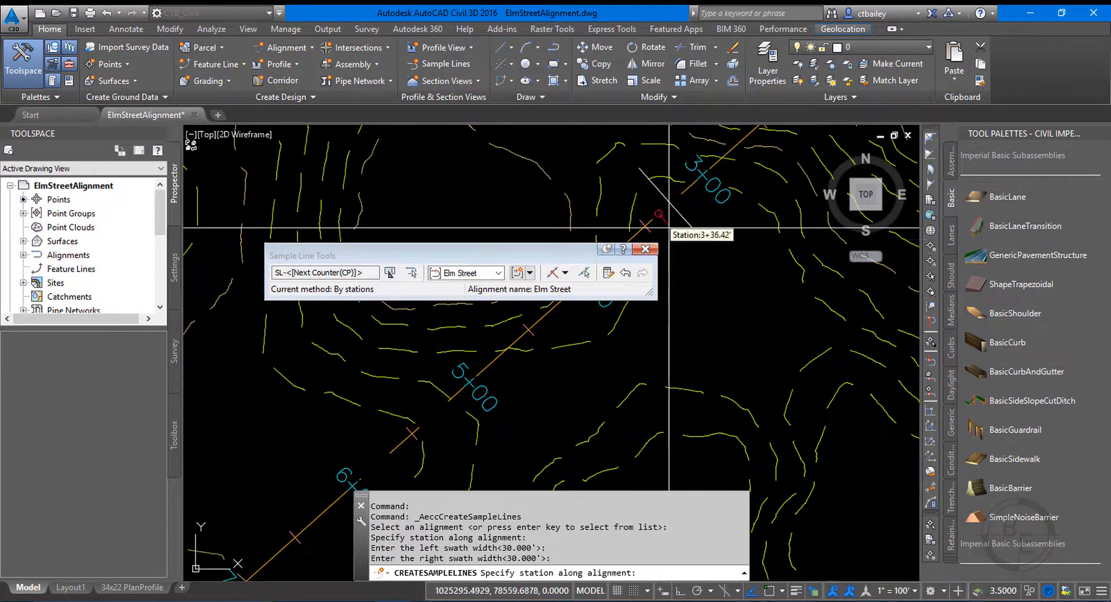
{"action": "scroll", "coordinate": [666, 219], "scroll_direction": "down", "scroll_amount": 4}
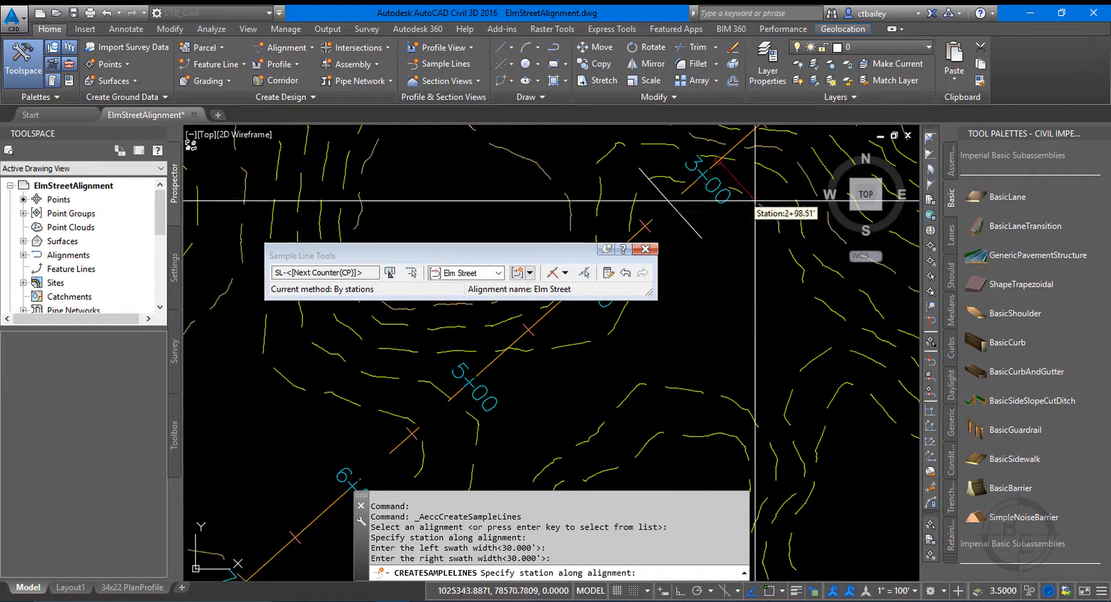
{"action": "scroll", "coordinate": [713, 249], "scroll_direction": "up", "scroll_amount": 2}
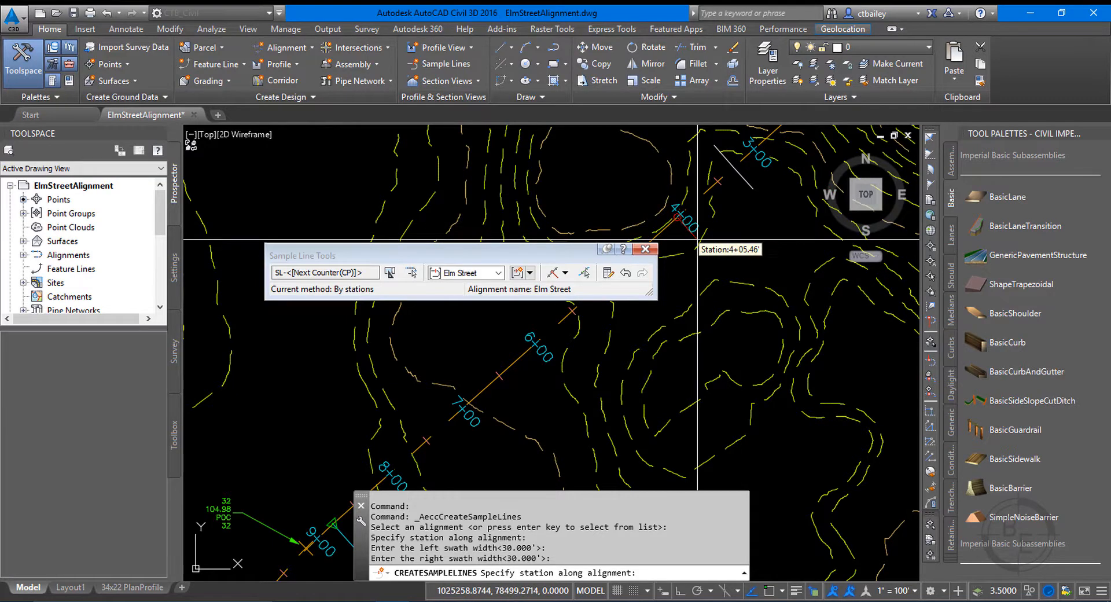
{"action": "left_click", "coordinate": [564, 274]}
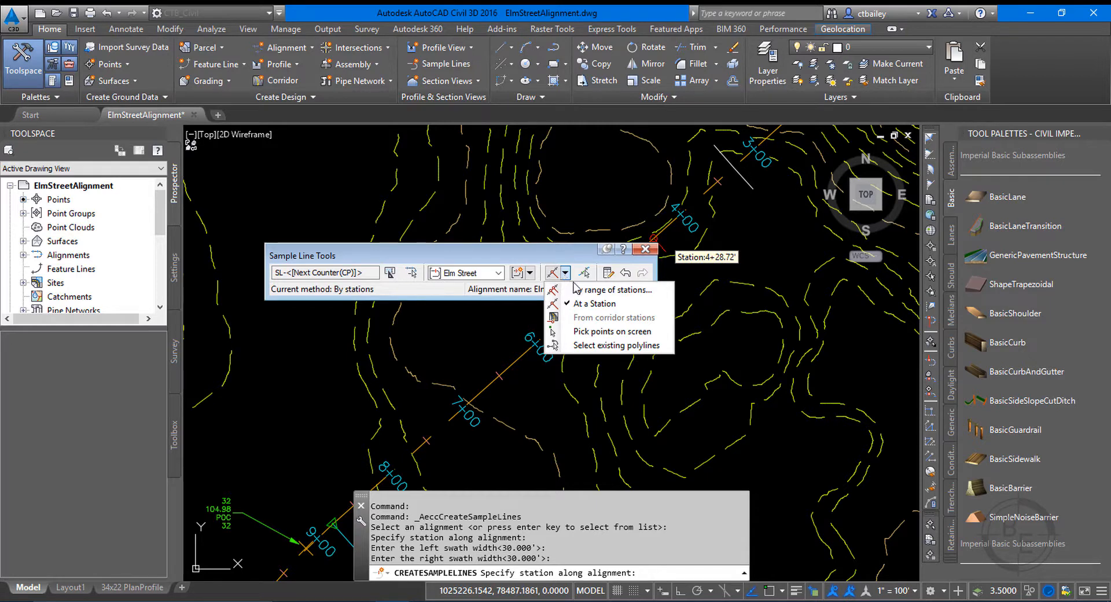
{"action": "left_click", "coordinate": [616, 292]}
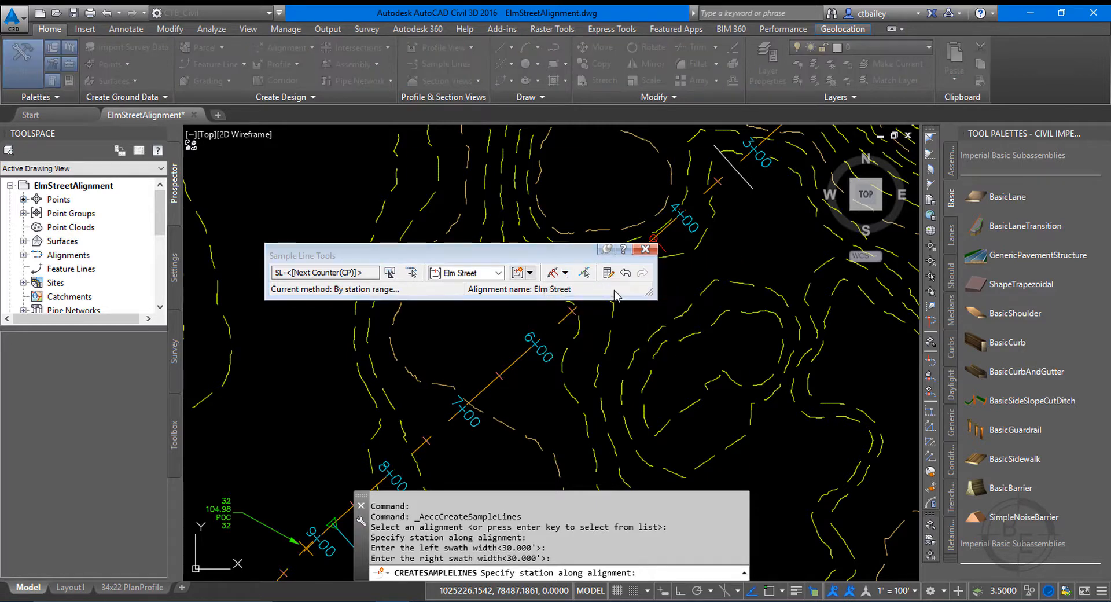
{"action": "left_click_drag", "start_coordinate": [558, 128], "coordinate": [569, 49]}
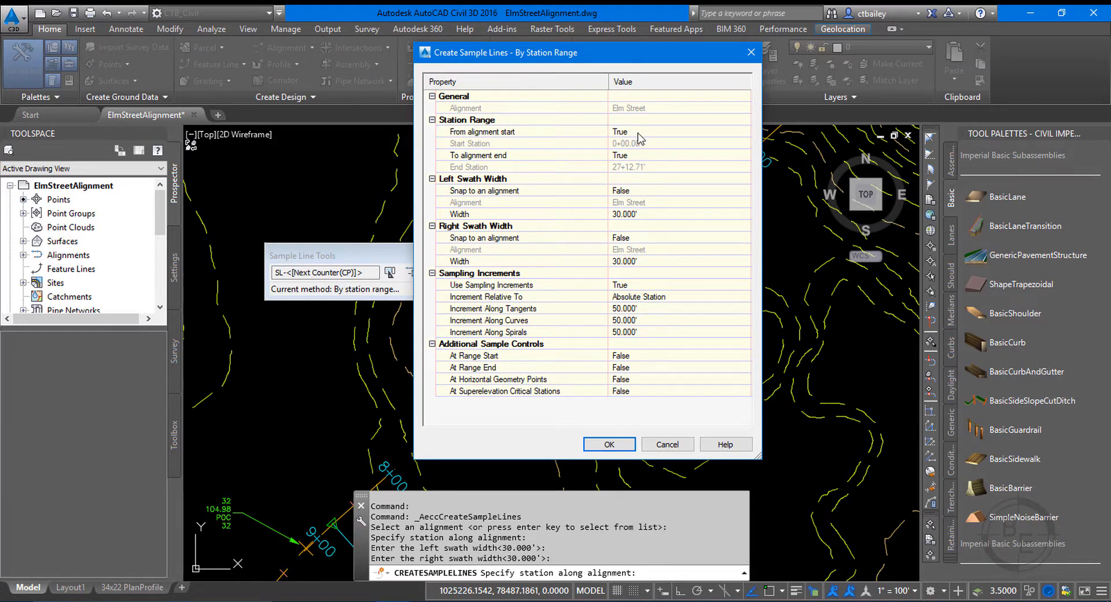
Review the station range and swath settings, keeping the full alignment and 30-foot left and right widths without snapping to an alignment.
{"action": "left_click", "coordinate": [644, 155]}
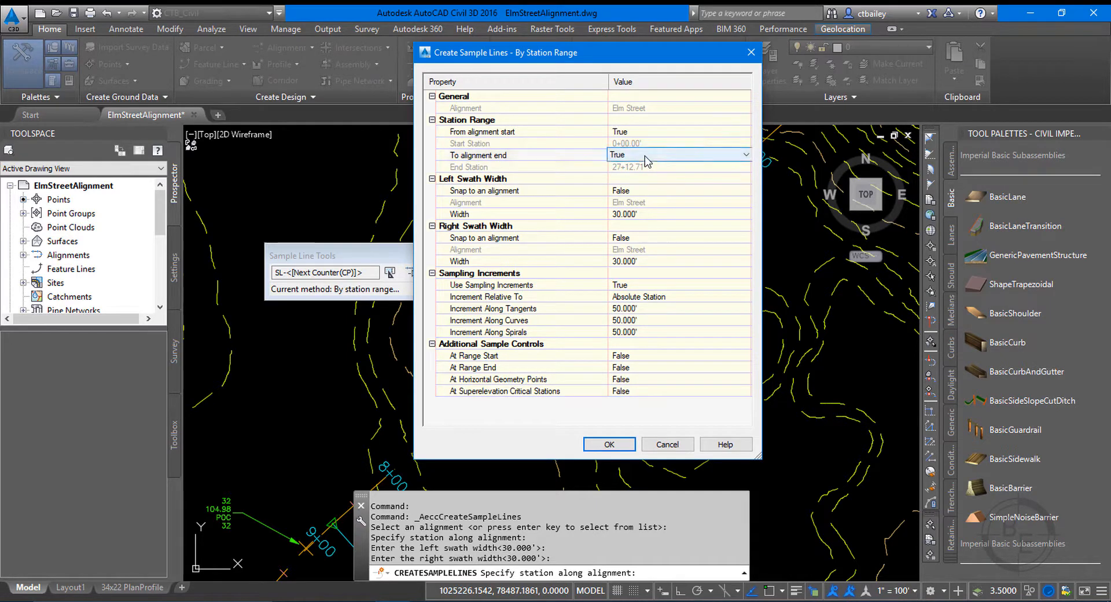
{"action": "left_click", "coordinate": [644, 155]}
{"action": "left_click", "coordinate": [643, 177]}
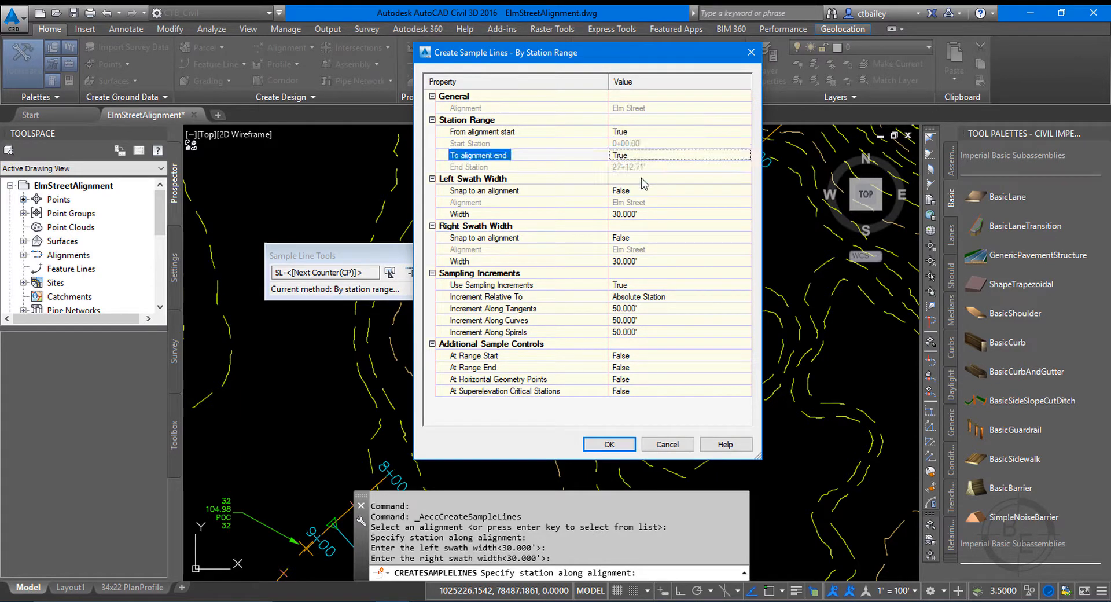
{"action": "left_click", "coordinate": [637, 190]}
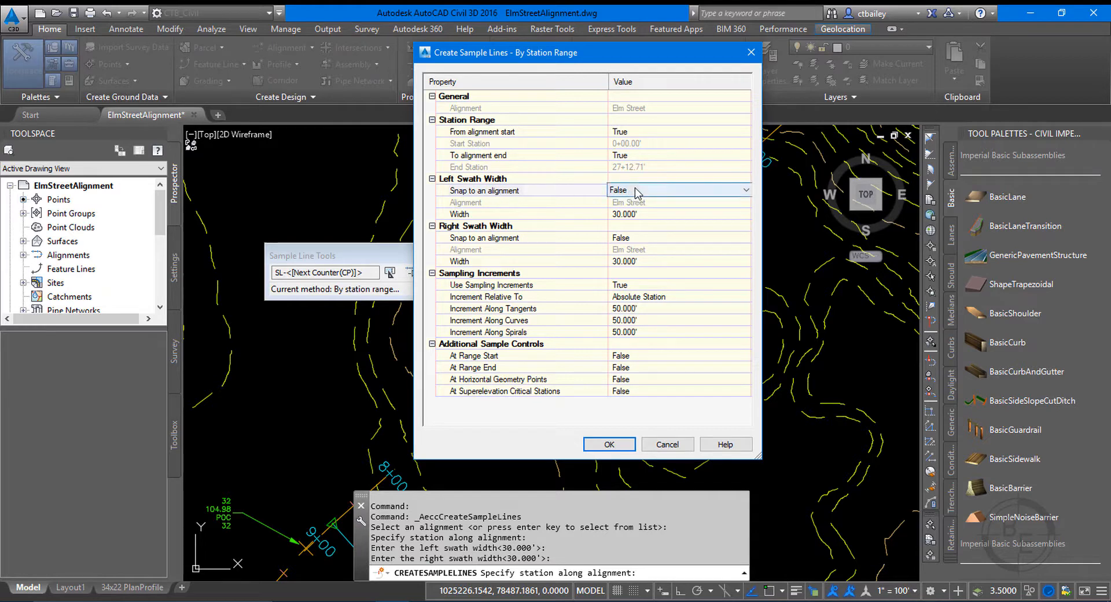
{"action": "left_click", "coordinate": [652, 216]}
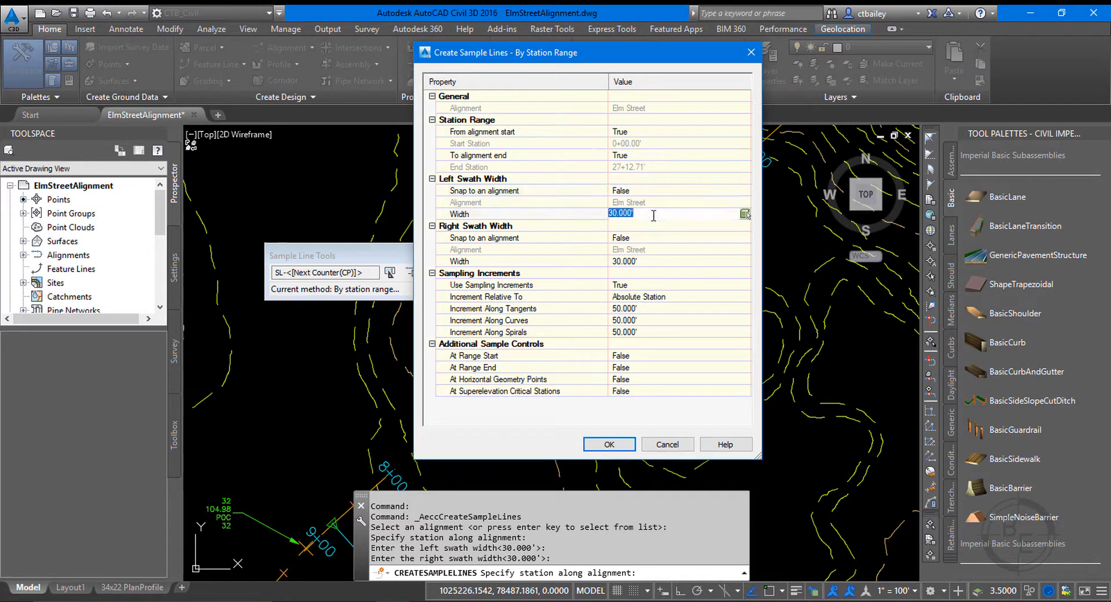
{"action": "left_click", "coordinate": [622, 238]}
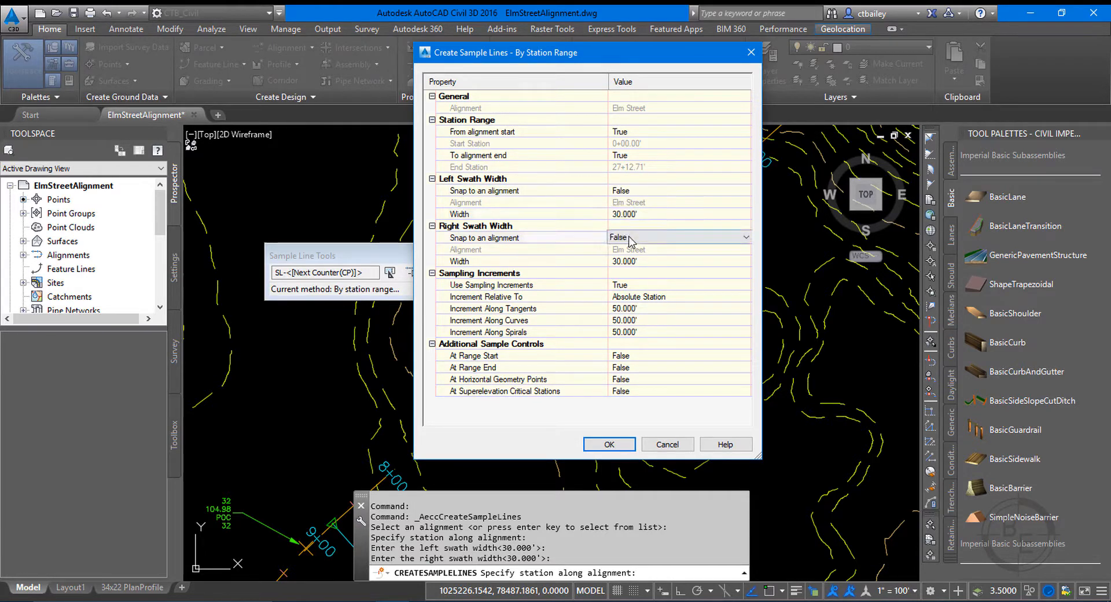
{"action": "left_click", "coordinate": [624, 262]}
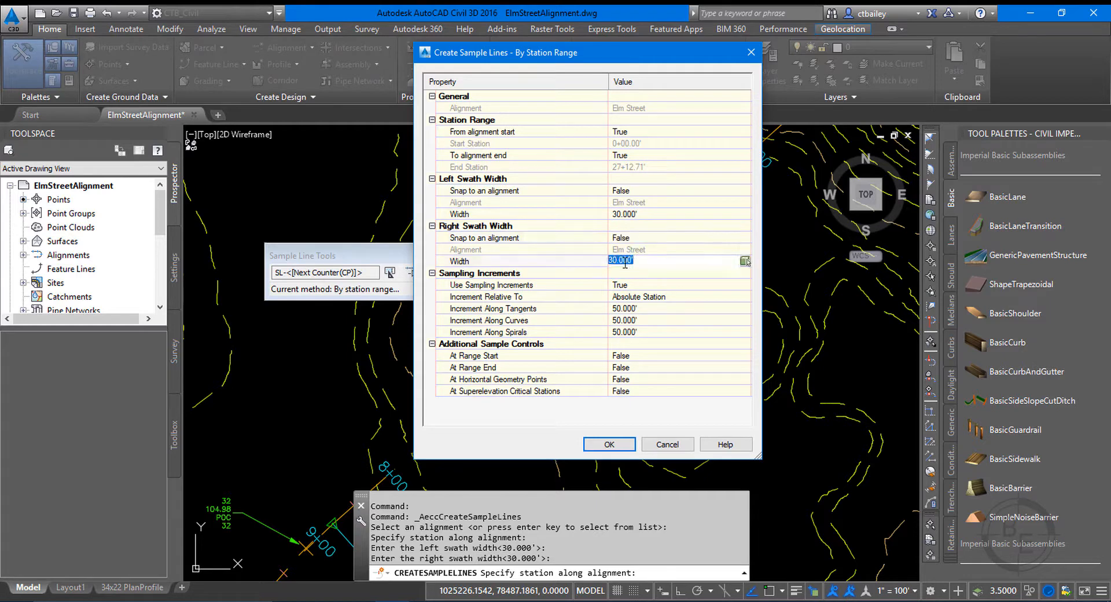
Review the sampling increments, keeping absolute stationing and 50-foot spacing along tangents, curves and spirals.
{"action": "left_click", "coordinate": [635, 287]}
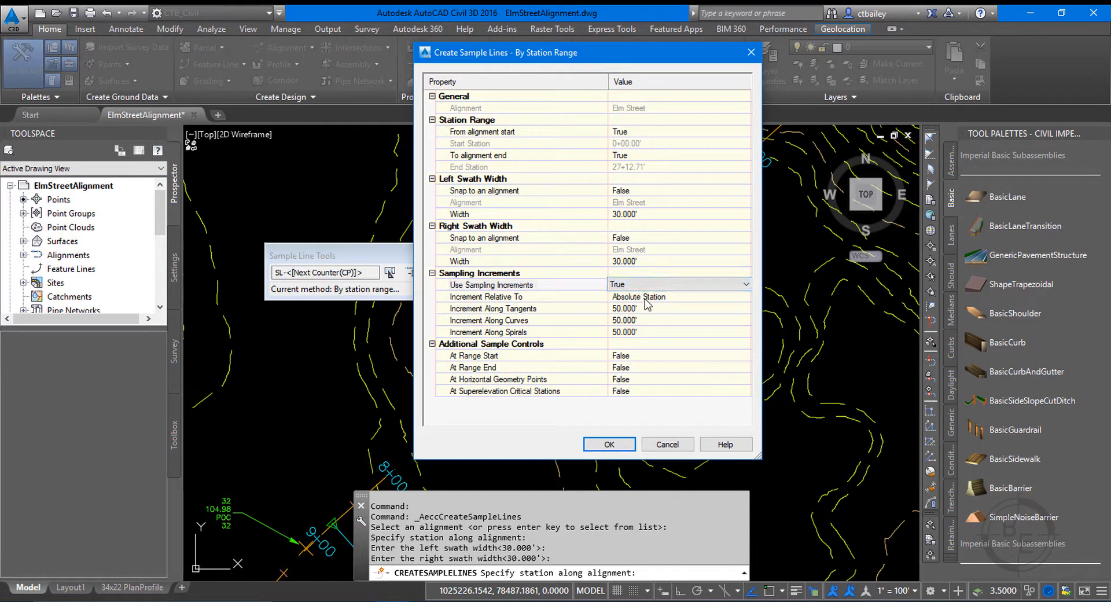
{"action": "left_click", "coordinate": [652, 297]}
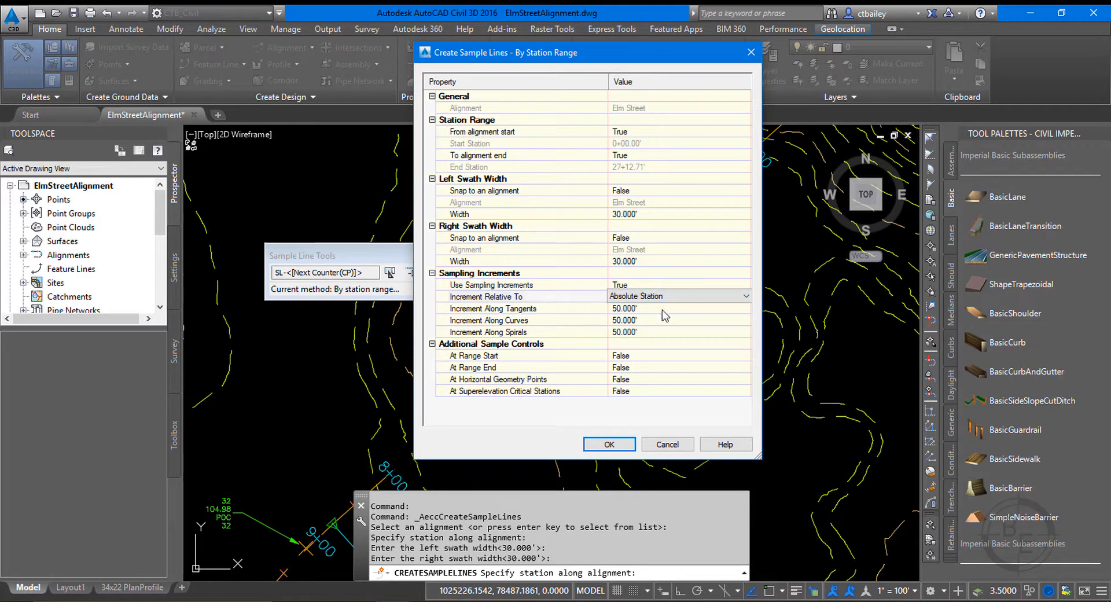
{"action": "left_click", "coordinate": [659, 309]}
{"action": "left_click", "coordinate": [645, 319]}
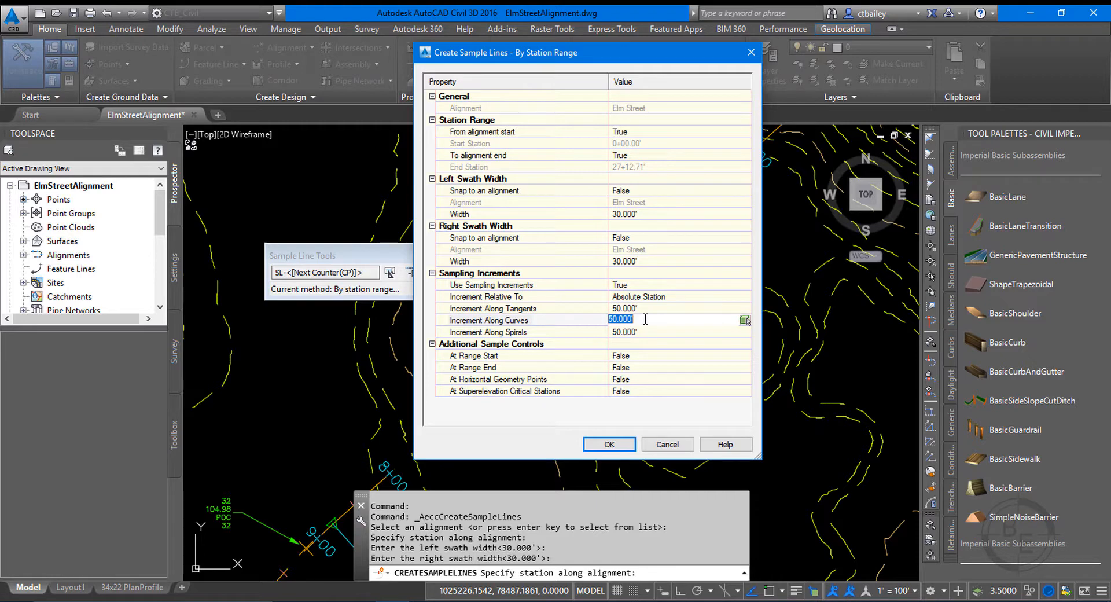
{"action": "left_click", "coordinate": [643, 332]}
{"action": "left_click", "coordinate": [651, 320]}
{"action": "left_click", "coordinate": [648, 330]}
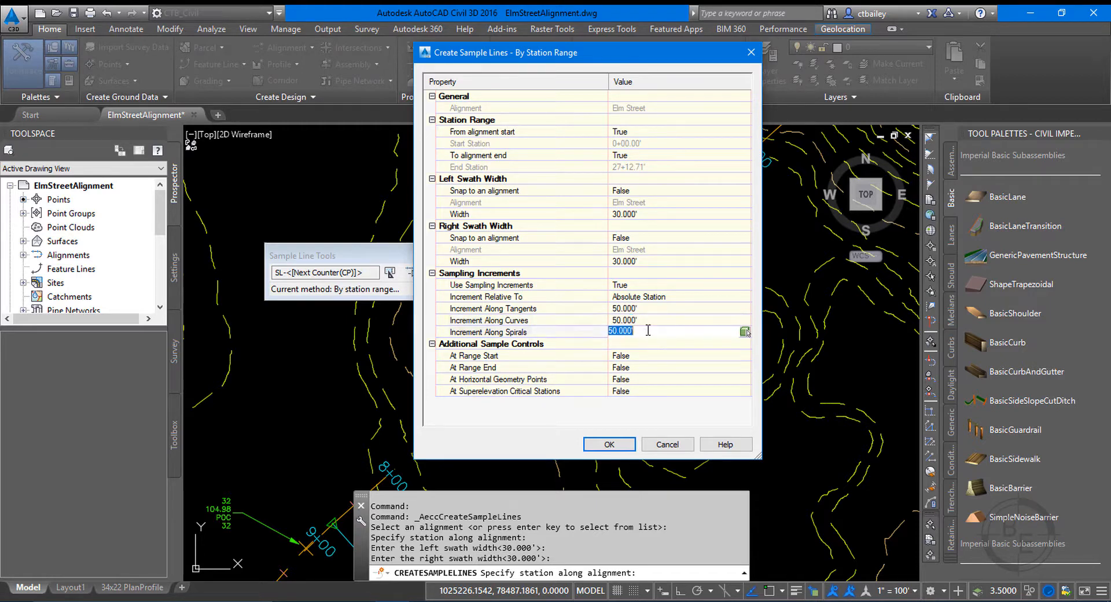
{"action": "left_click", "coordinate": [651, 323]}
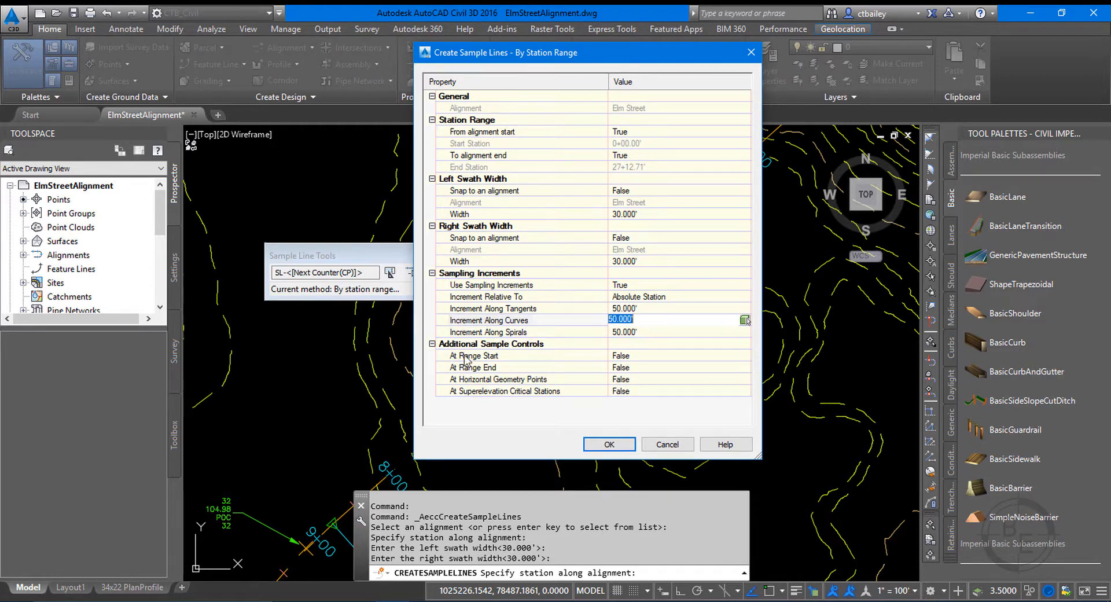
Keep all additional sample controls at False and generate the sample lines along the full Elm Street alignment.
{"action": "left_click", "coordinate": [640, 356]}
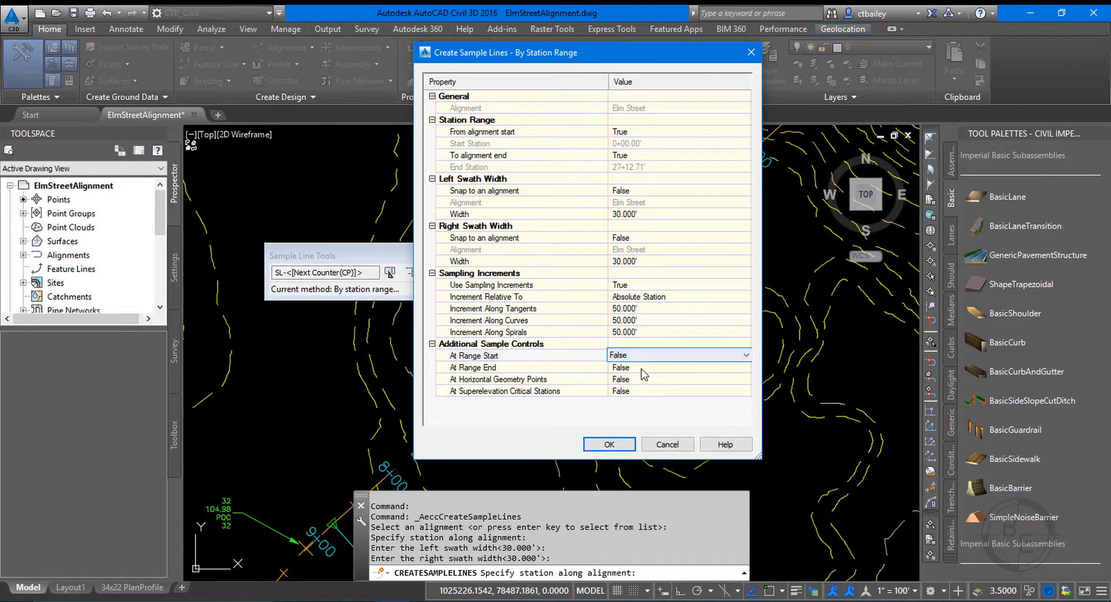
{"action": "left_click", "coordinate": [642, 368]}
{"action": "left_click", "coordinate": [636, 381]}
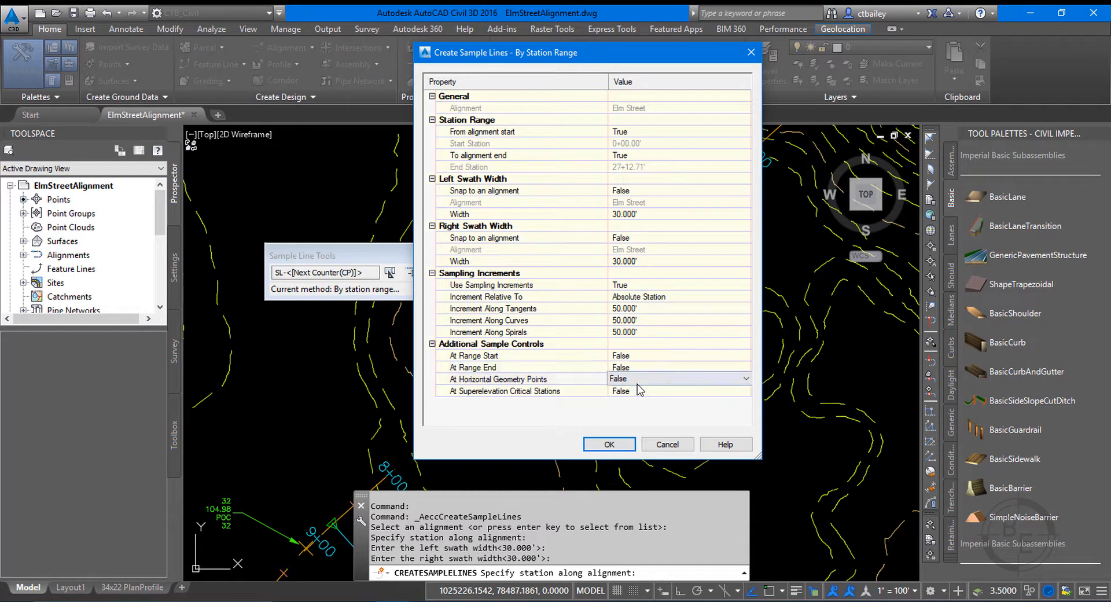
{"action": "left_click", "coordinate": [636, 392]}
{"action": "left_click", "coordinate": [607, 447]}
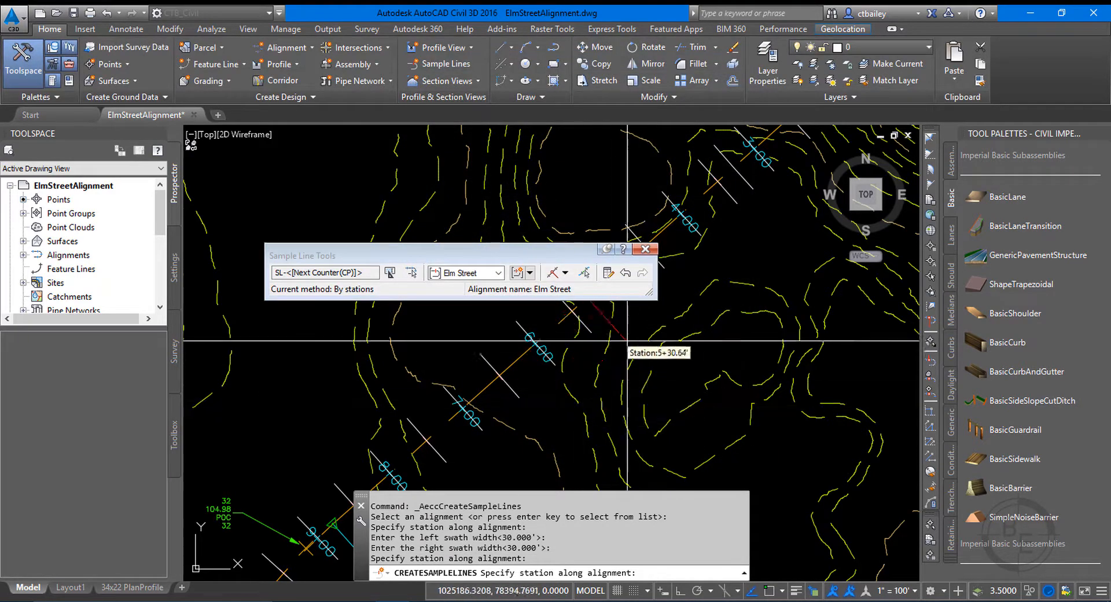
Check the sample lines placed along Elm Street and finish the sample line creation command.
{"action": "scroll", "coordinate": [622, 345], "scroll_direction": "down", "scroll_amount": 3}
{"action": "scroll", "coordinate": [529, 432], "scroll_direction": "up", "scroll_amount": 3}
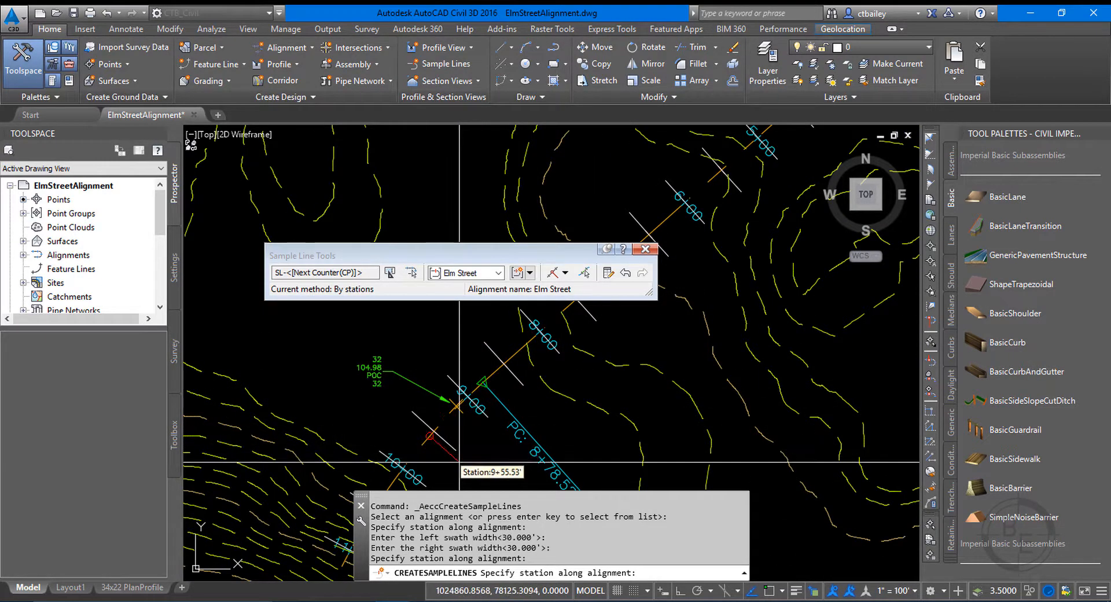
{"action": "scroll", "coordinate": [502, 421], "scroll_direction": "down", "scroll_amount": 3}
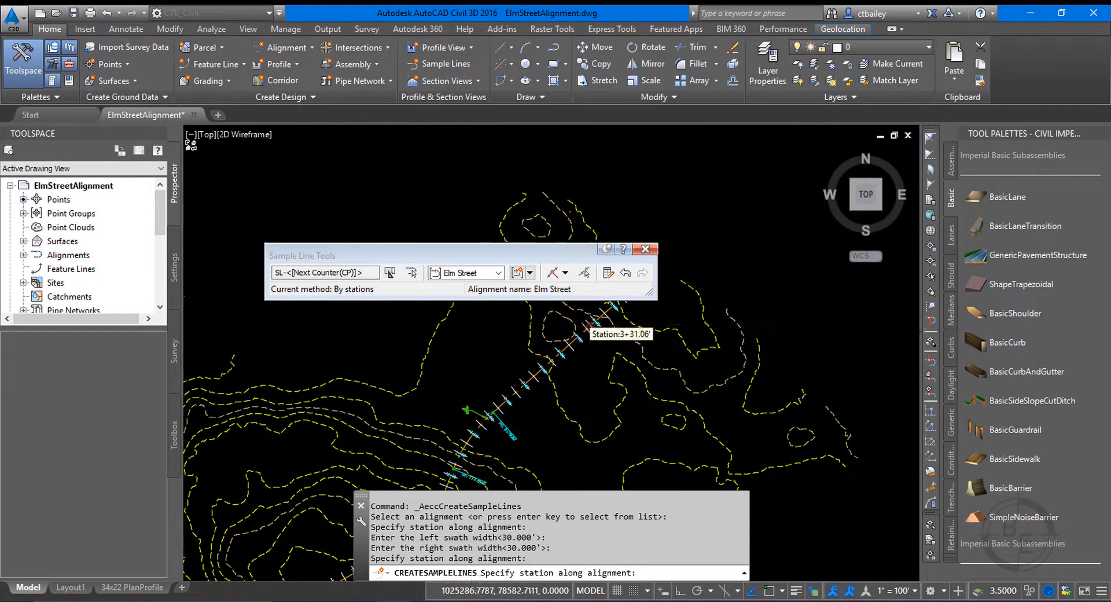
{"action": "scroll", "coordinate": [598, 347], "scroll_direction": "up", "scroll_amount": 5}
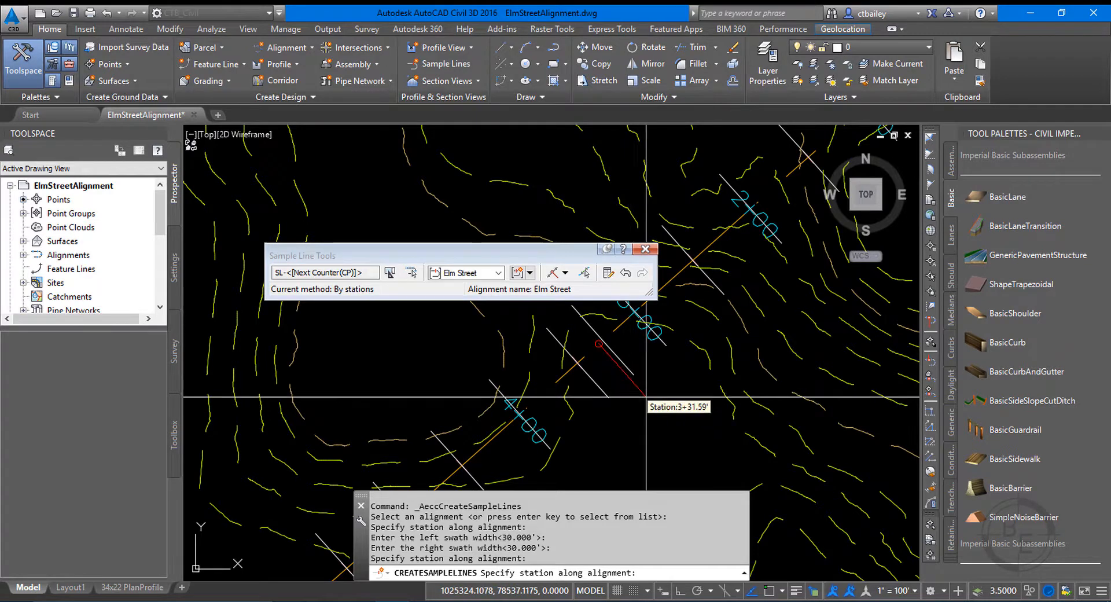
{"action": "key", "text": "Return"}
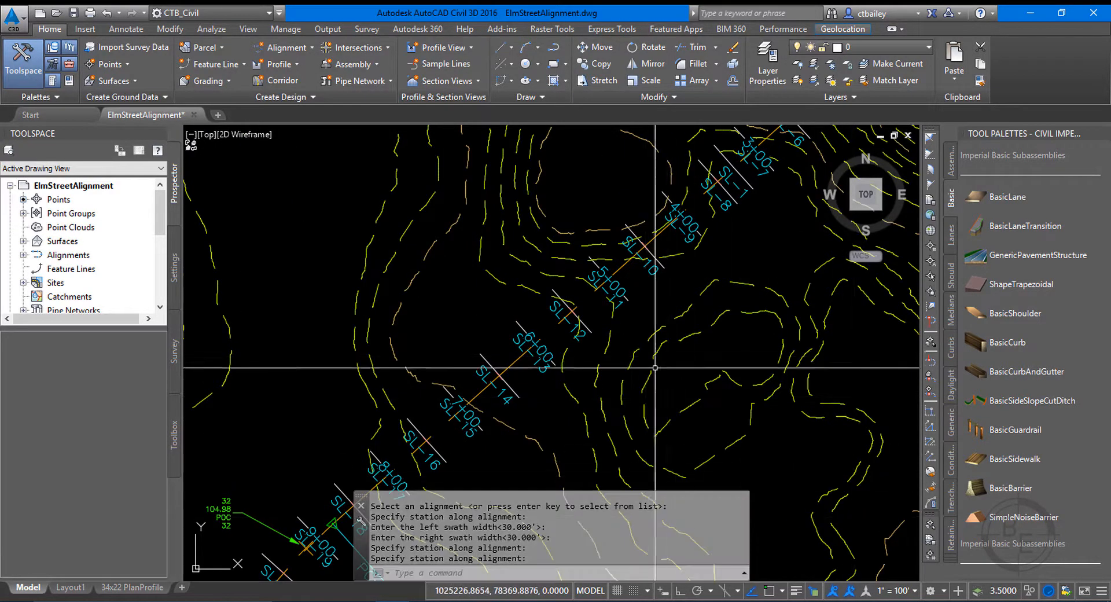
Inspect sample line SL-14 and its label between stations 6+00 and 7+00, leaving nothing selected.
{"action": "scroll", "coordinate": [454, 369], "scroll_direction": "up", "scroll_amount": 4}
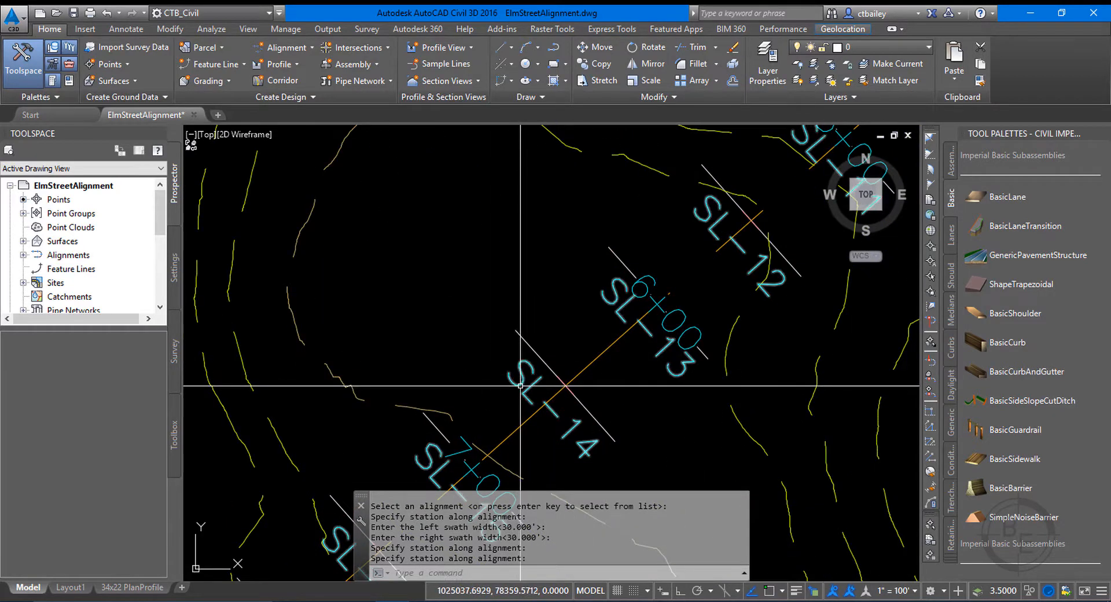
{"action": "left_click", "coordinate": [519, 339]}
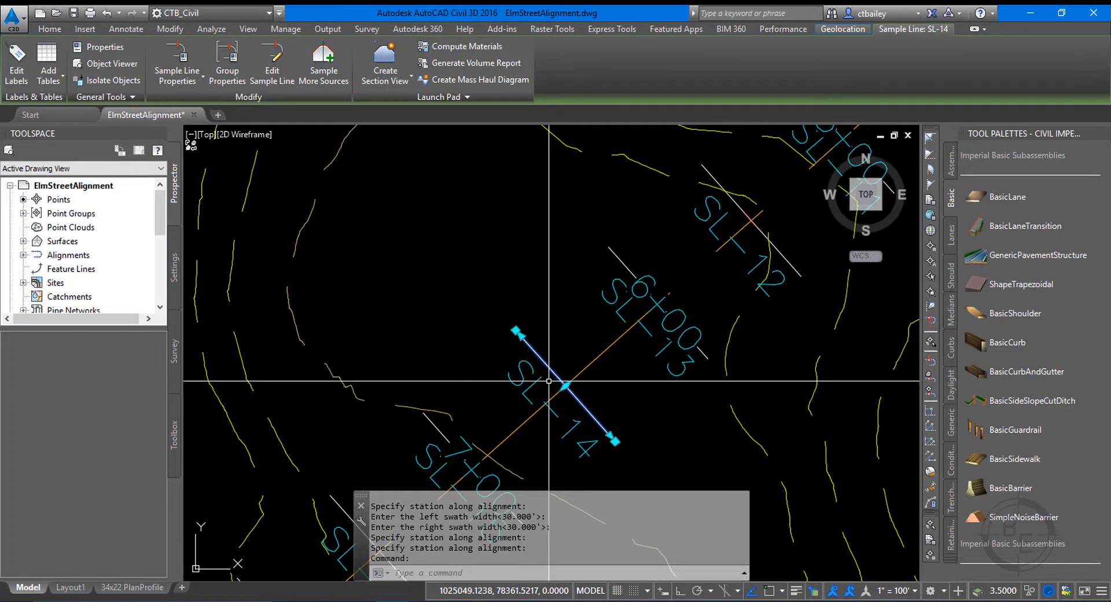
{"action": "key", "text": "Escape"}
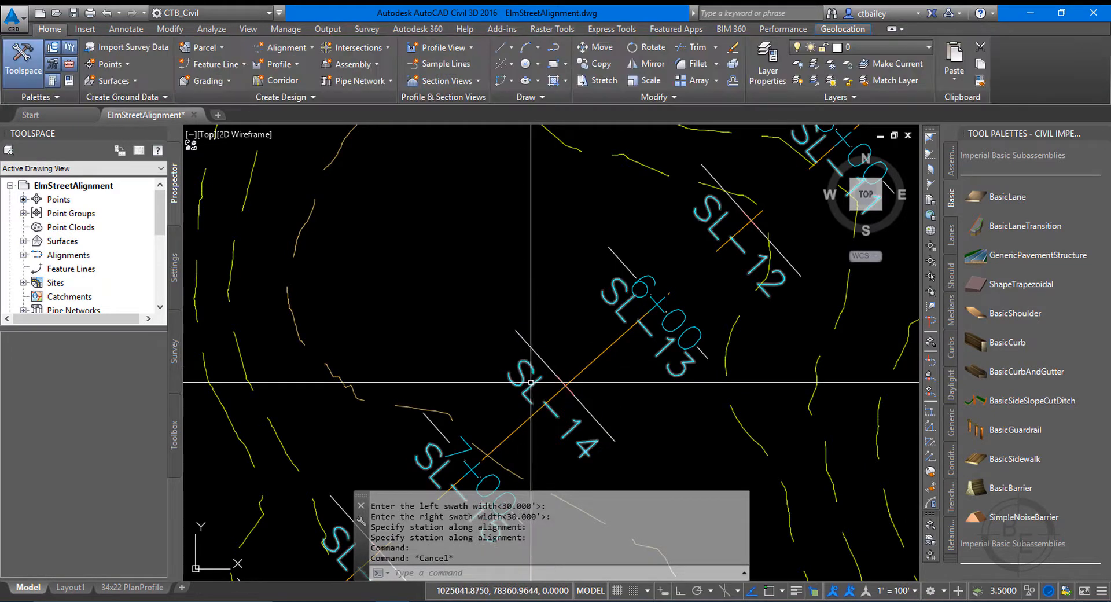
{"action": "left_click", "coordinate": [528, 391]}
{"action": "key", "text": "Escape"}
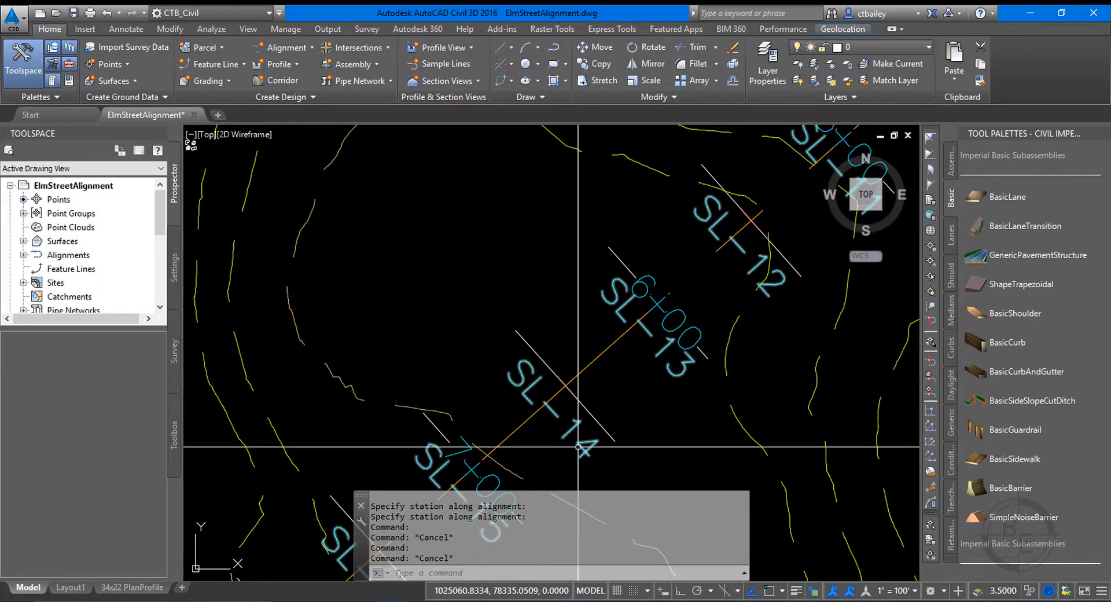
{"action": "left_click", "coordinate": [538, 357]}
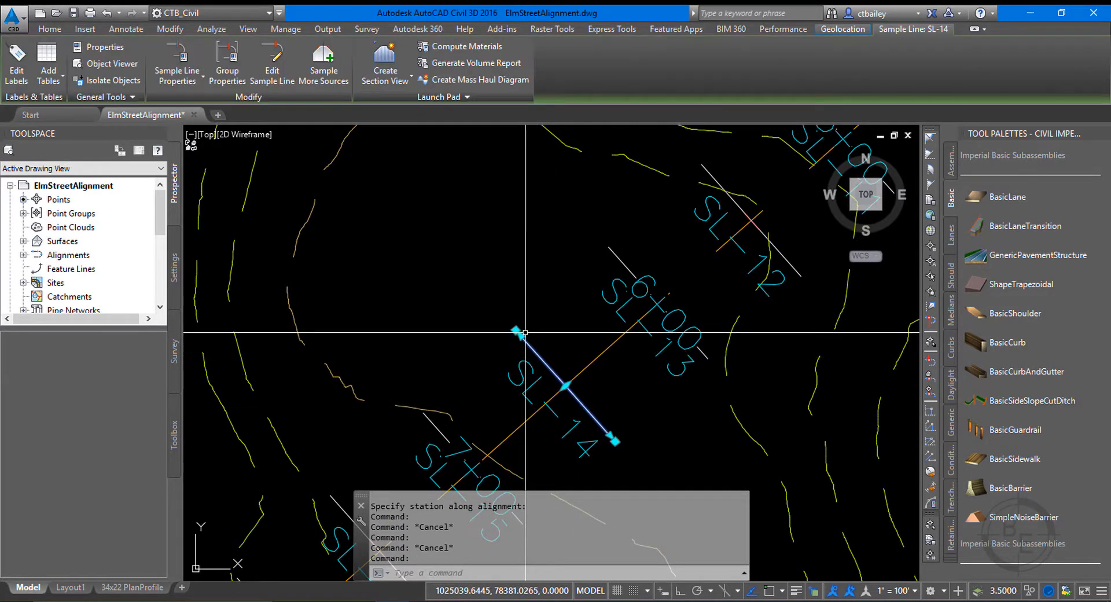
{"action": "scroll", "coordinate": [595, 252], "scroll_direction": "down", "scroll_amount": 4}
{"action": "key", "text": "Escape"}
{"action": "scroll", "coordinate": [578, 254], "scroll_direction": "down", "scroll_amount": 4}
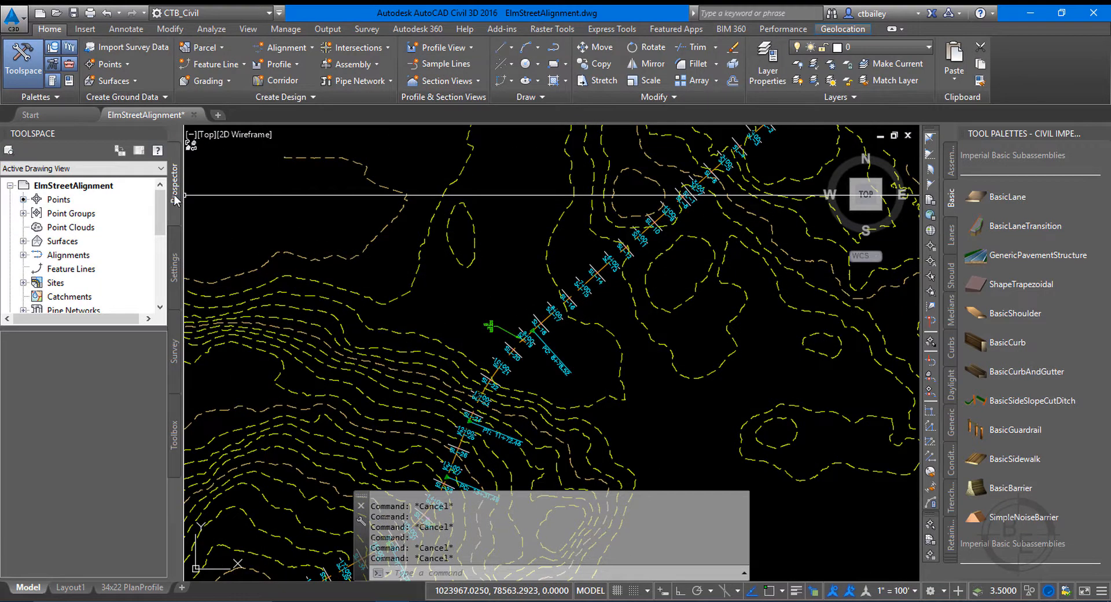
Expand the drawing's object tree down to the Elm Street centerline alignment and enlarge the tree area in both directions.
{"action": "left_click", "coordinate": [22, 255]}
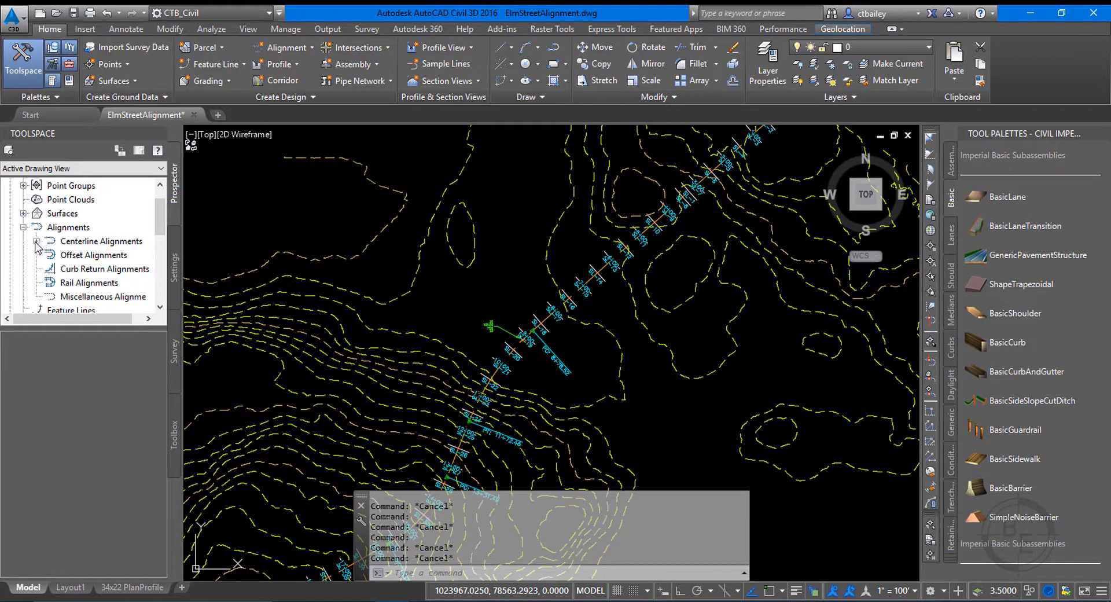
{"action": "left_click", "coordinate": [36, 241]}
{"action": "left_click", "coordinate": [50, 255]}
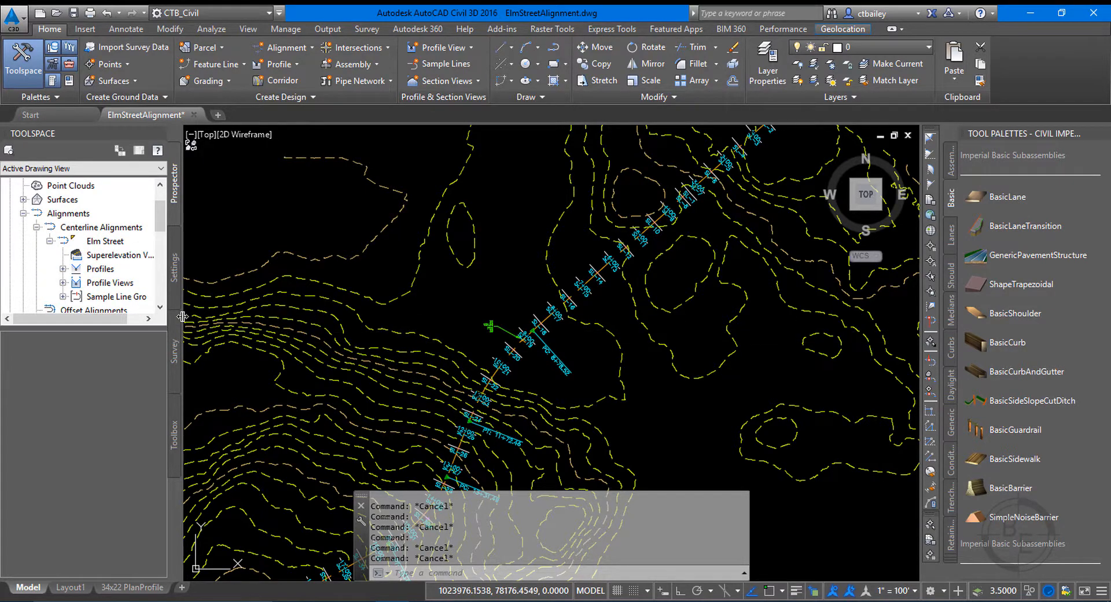
{"action": "left_click_drag", "start_coordinate": [182, 316], "coordinate": [298, 318]}
{"action": "left_click_drag", "start_coordinate": [173, 327], "coordinate": [168, 416]}
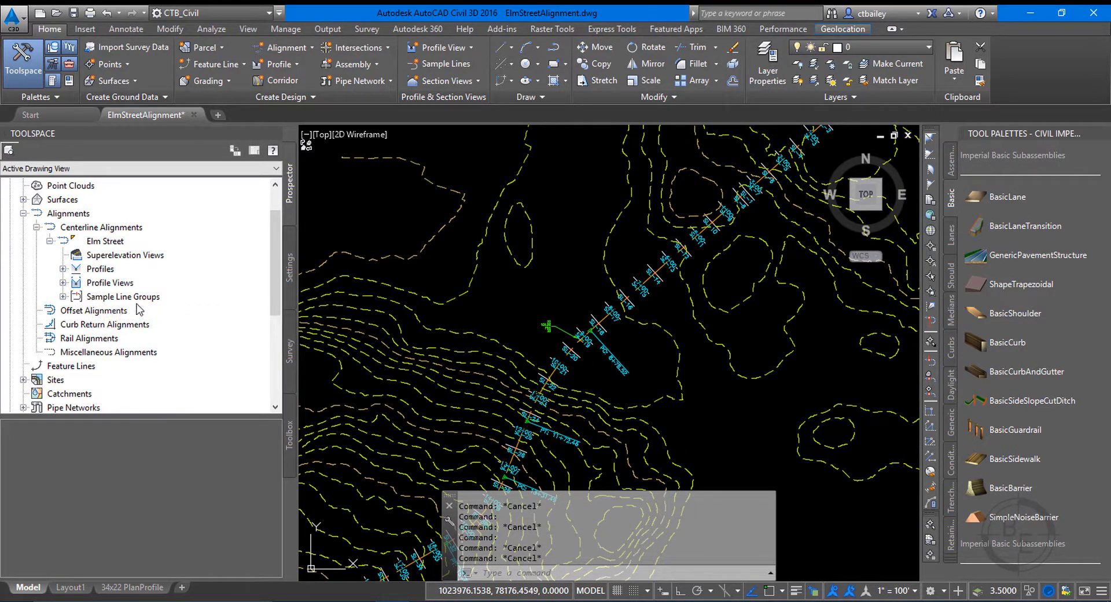
Expand the Elm Street sample line group under its alignment and list its sample lines.
{"action": "left_click", "coordinate": [63, 296]}
{"action": "left_click", "coordinate": [117, 311]}
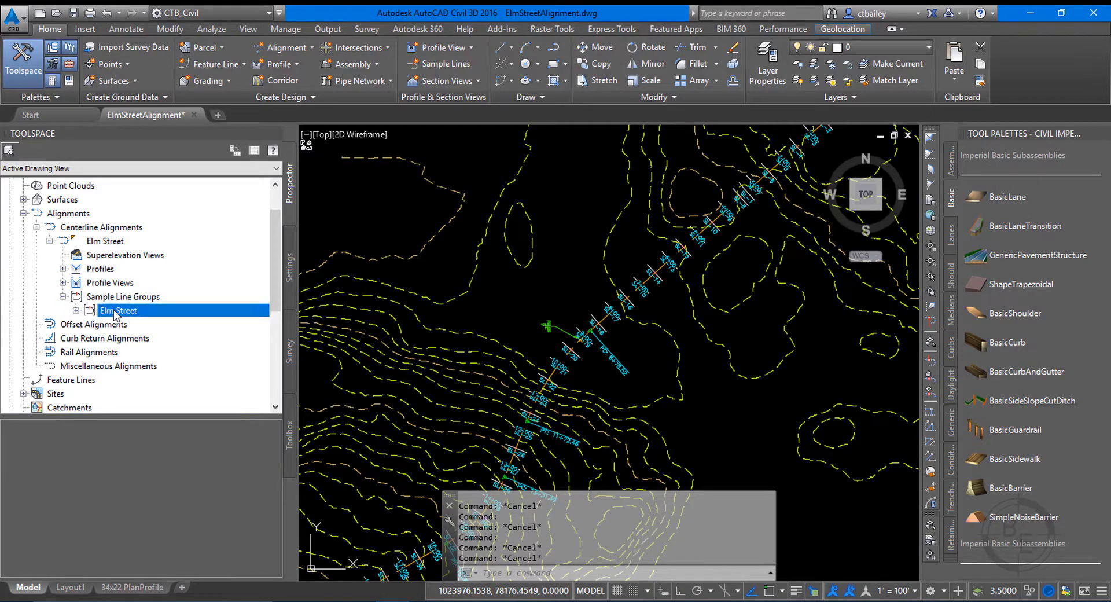
{"action": "left_click", "coordinate": [76, 311]}
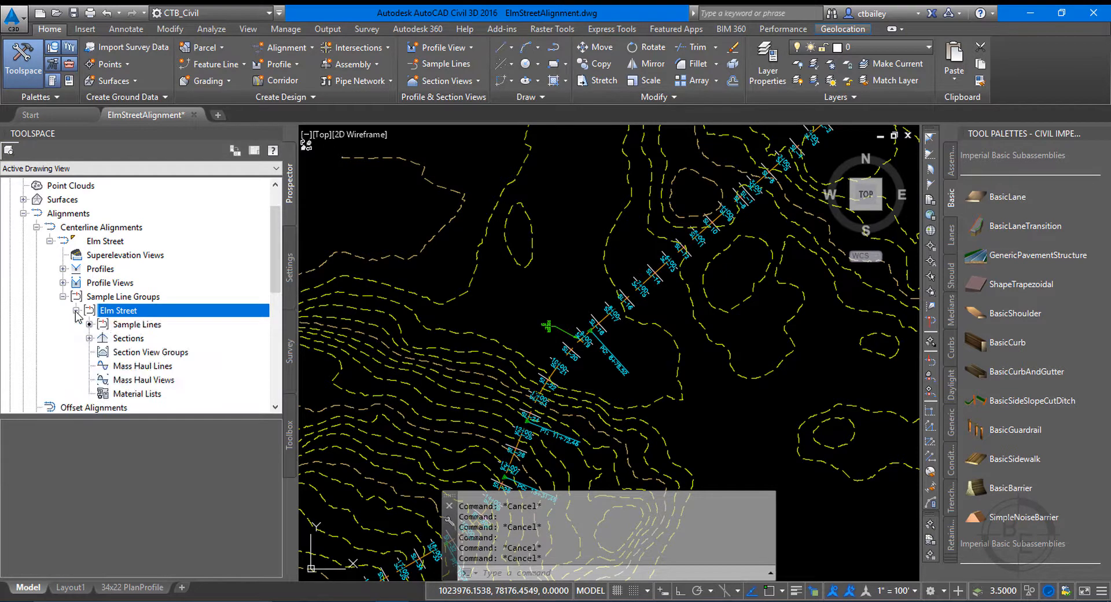
{"action": "left_click", "coordinate": [161, 326]}
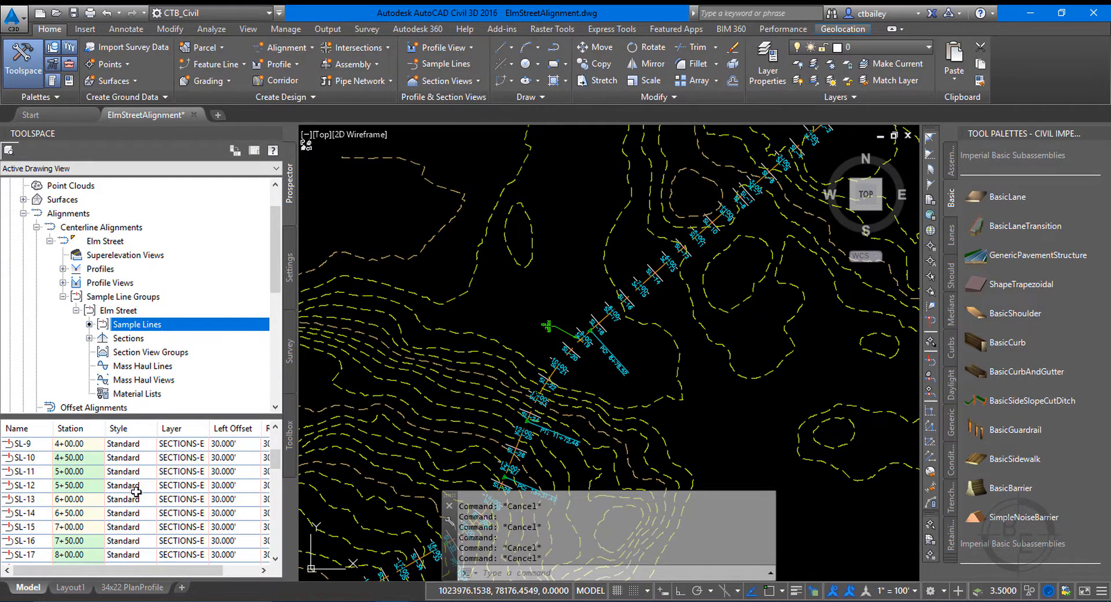
Look through the listed entries for sample lines SL-9 to SL-12, including their stations, styles, layers and offsets.
{"action": "double_click", "coordinate": [39, 443]}
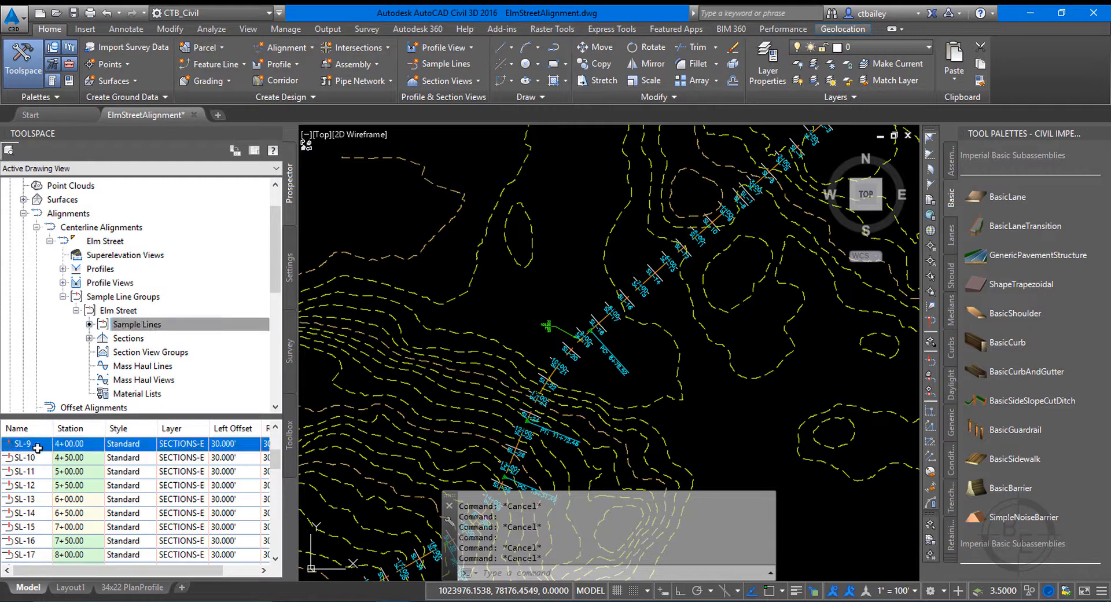
{"action": "left_click", "coordinate": [44, 458]}
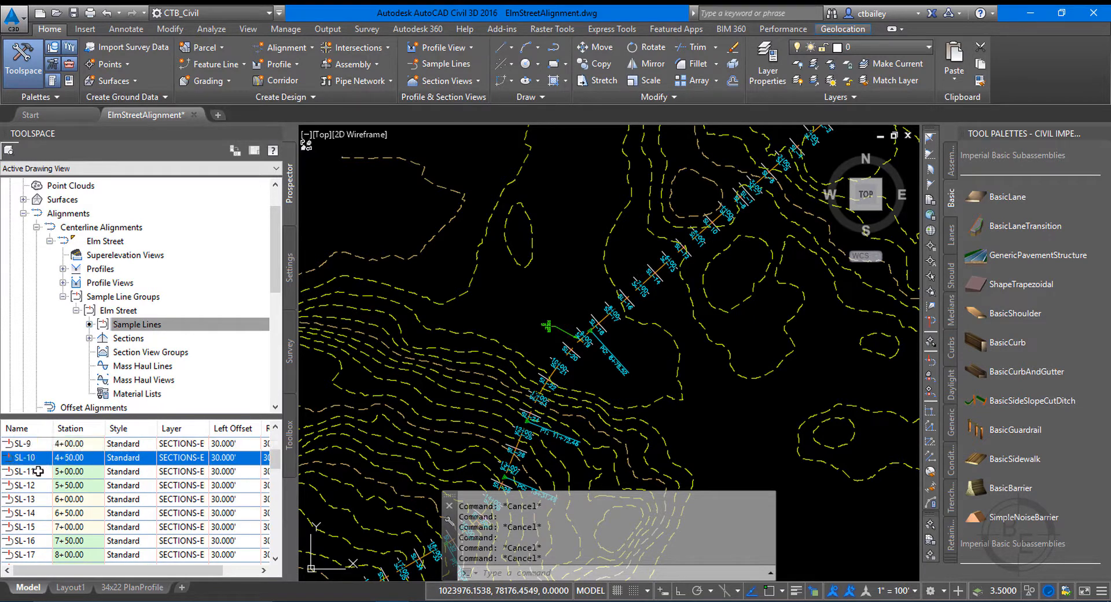
{"action": "left_click", "coordinate": [39, 470]}
{"action": "left_click", "coordinate": [39, 446]}
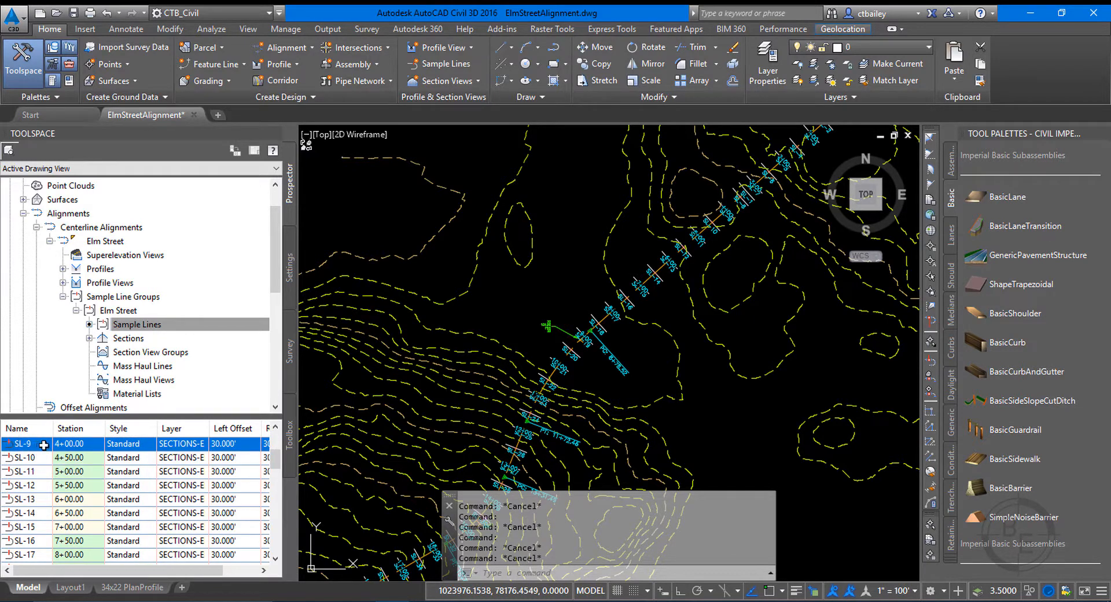
{"action": "left_click", "coordinate": [43, 457]}
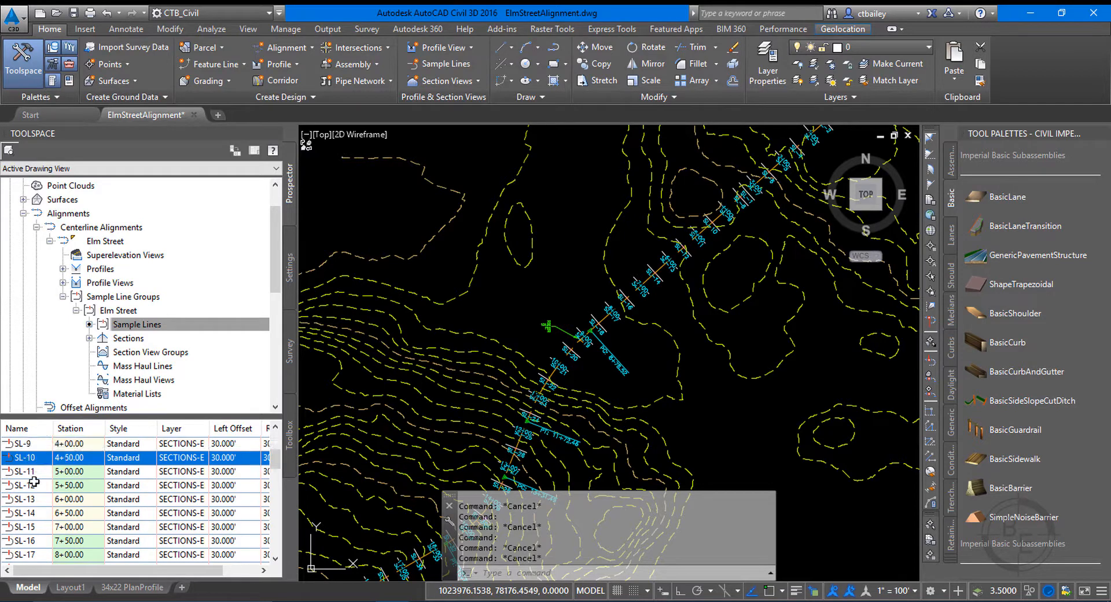
{"action": "left_click", "coordinate": [36, 471]}
{"action": "left_click", "coordinate": [33, 484]}
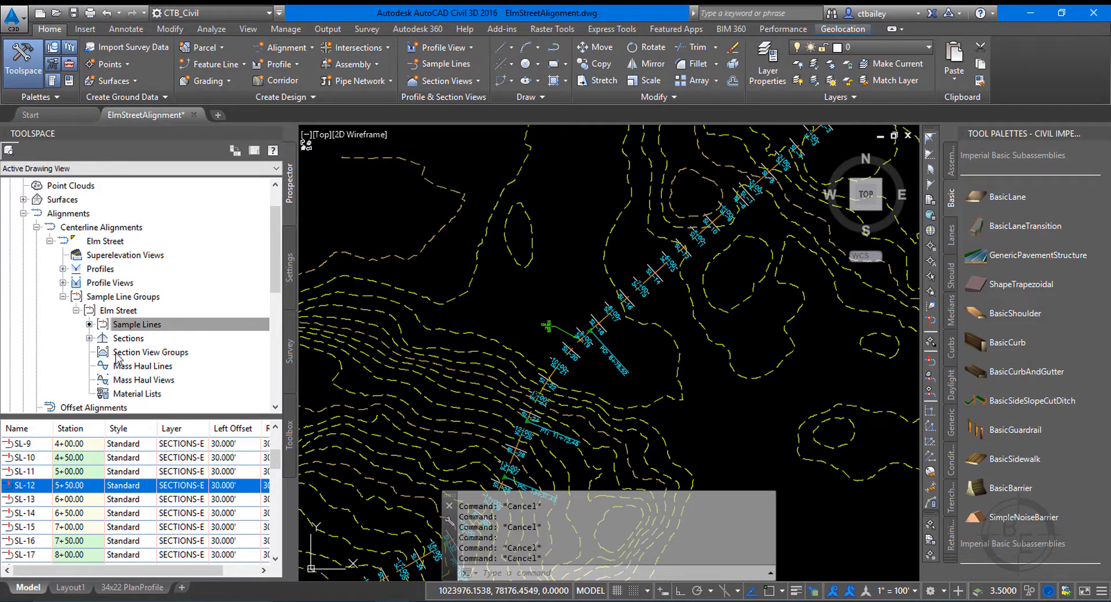
Expand the Elm Street group's sections, list its EG sections and widen the object tree area.
{"action": "left_click", "coordinate": [90, 338]}
{"action": "left_click", "coordinate": [131, 352]}
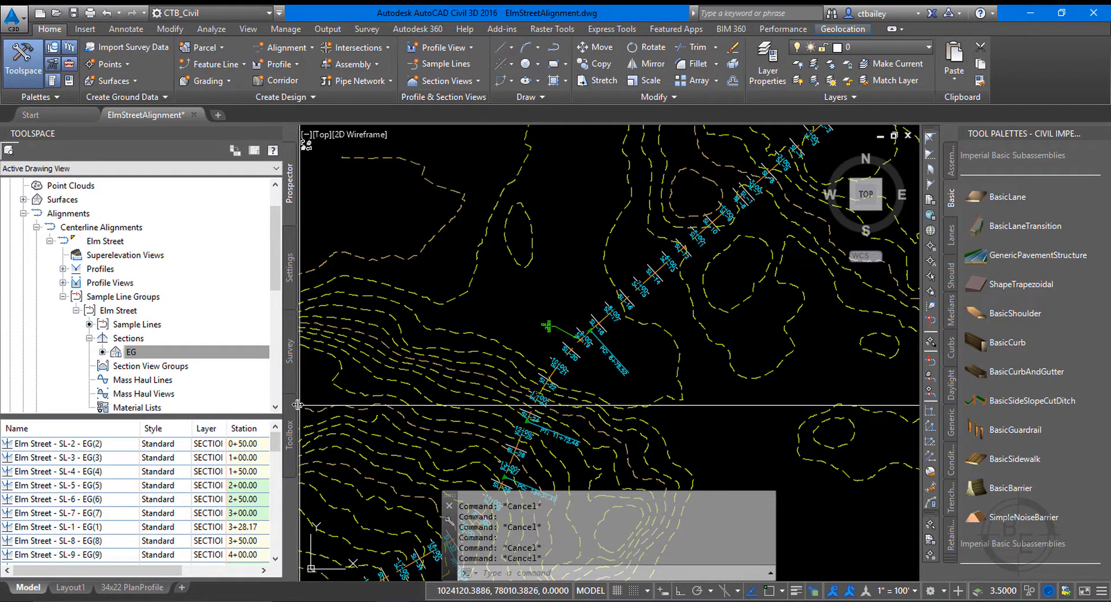
{"action": "left_click_drag", "start_coordinate": [297, 405], "coordinate": [425, 405]}
Look through the EG section entries for sample lines SL-2 and SL-3, leaving nothing selected in the drawing.
{"action": "left_click", "coordinate": [76, 456]}
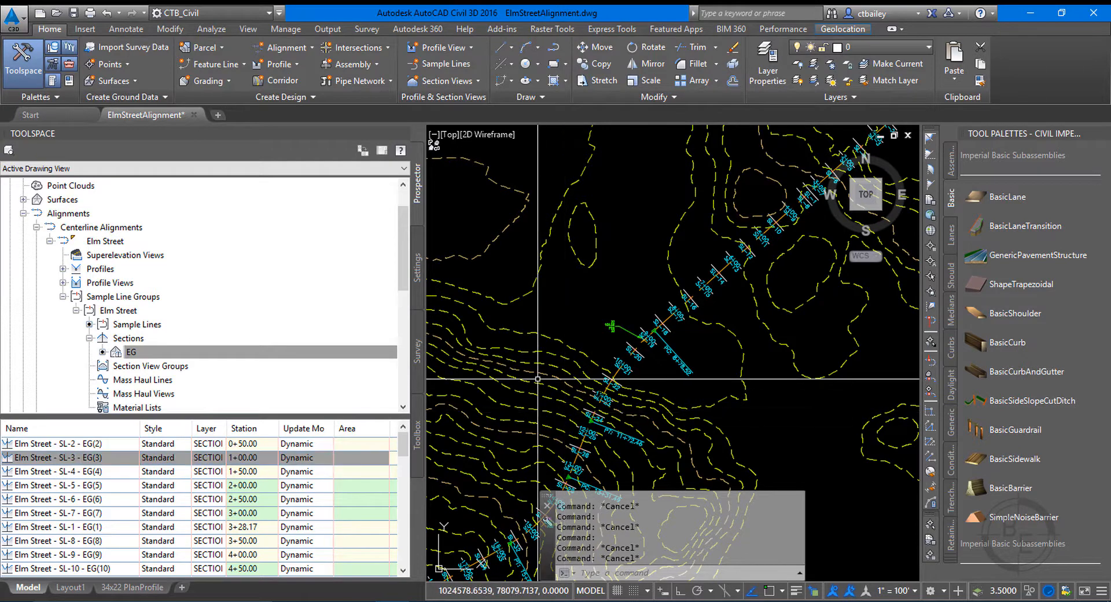
{"action": "left_click", "coordinate": [75, 446]}
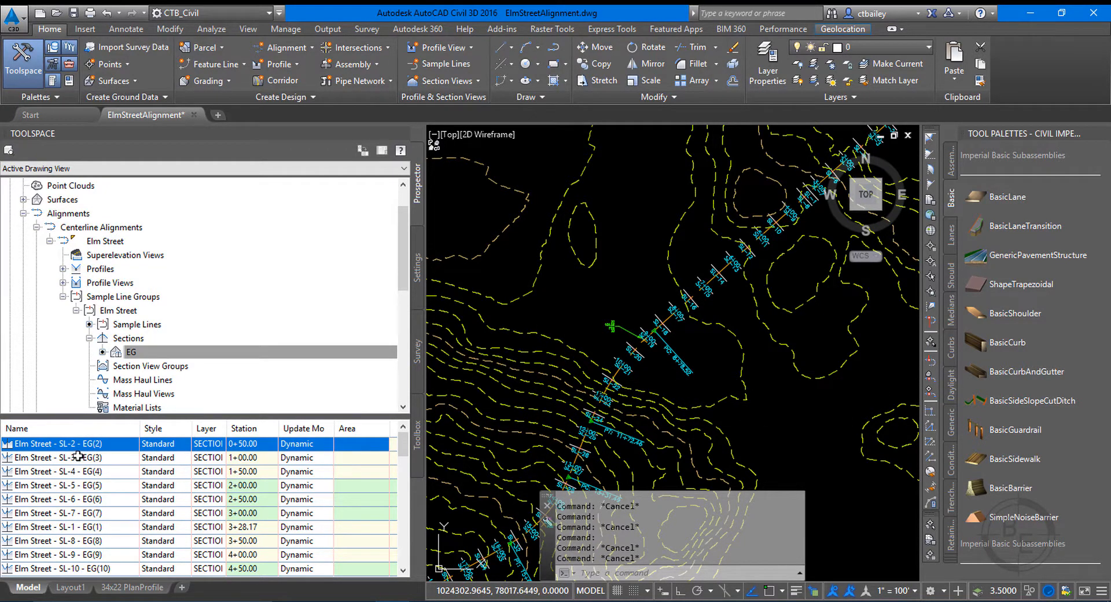
{"action": "left_click", "coordinate": [77, 455]}
{"action": "left_click", "coordinate": [29, 449]}
{"action": "left_click", "coordinate": [607, 337]}
{"action": "key", "text": "Escape"}
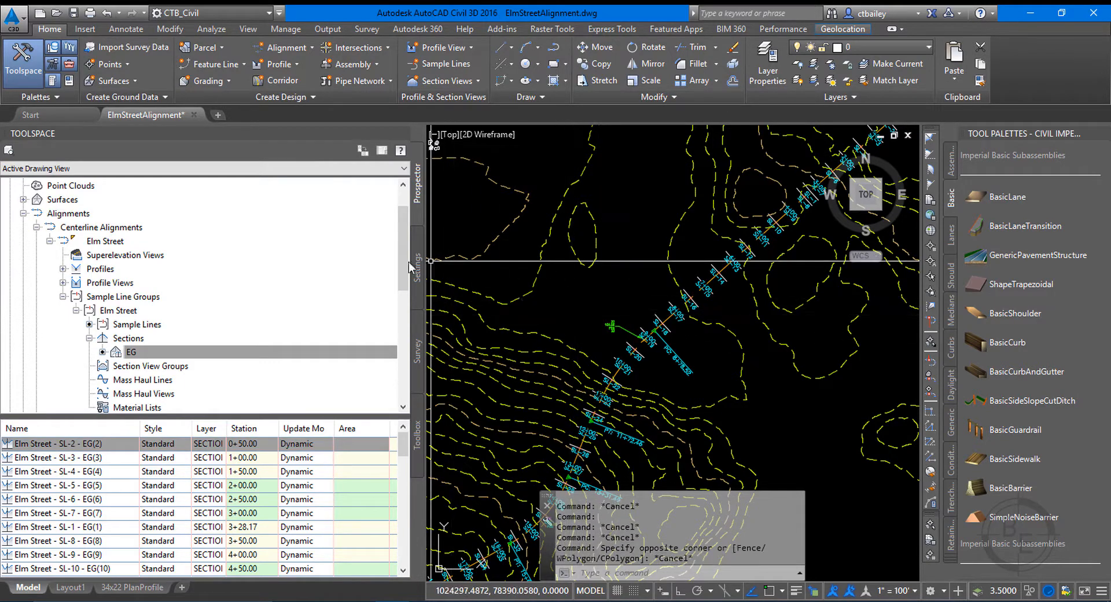
Inspect the EG surface and its sub-items under the drawing's surfaces, and collapse it again.
{"action": "left_click_drag", "start_coordinate": [403, 220], "coordinate": [418, 186]}
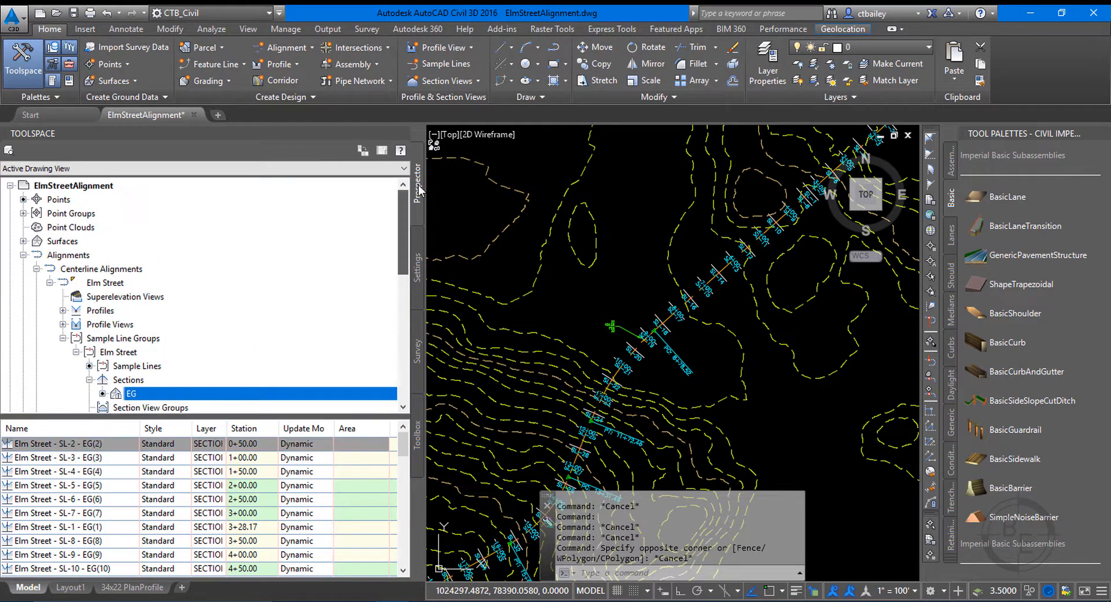
{"action": "left_click", "coordinate": [23, 241]}
{"action": "double_click", "coordinate": [37, 255]}
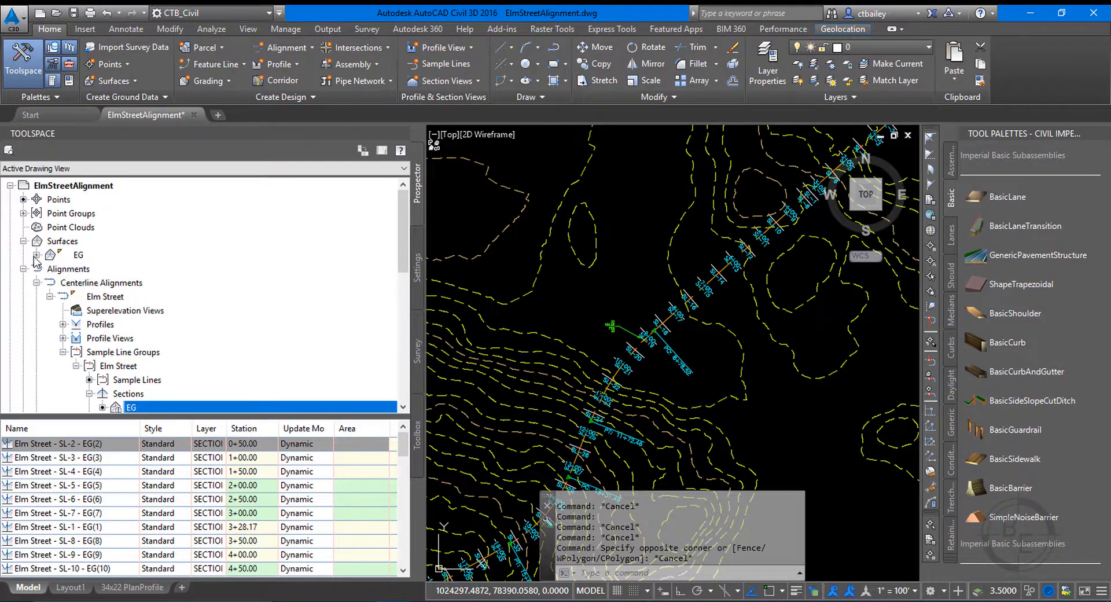
{"action": "double_click", "coordinate": [51, 255]}
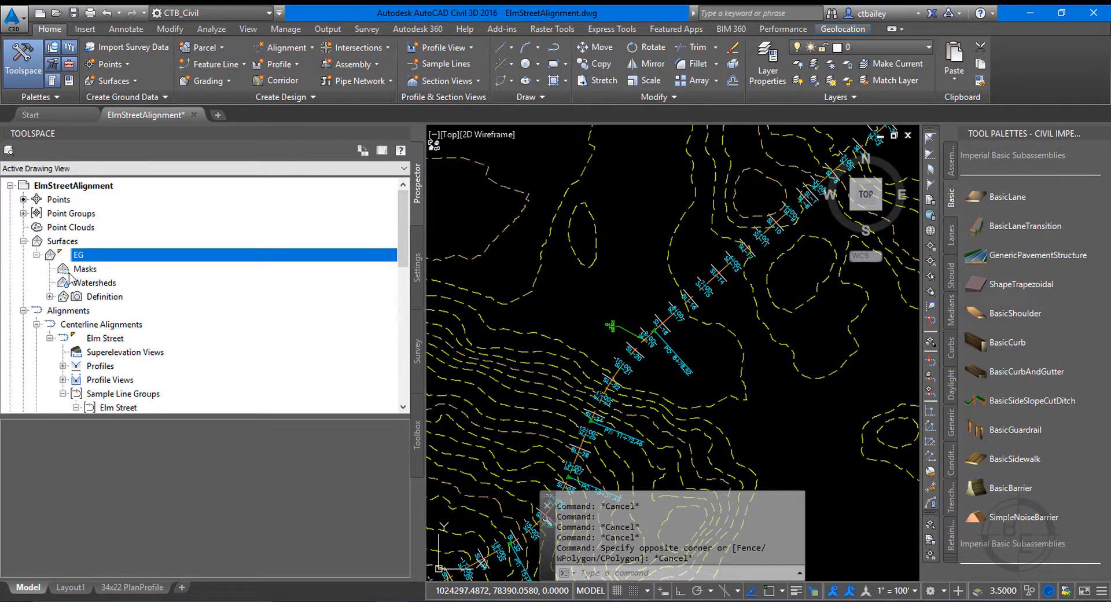
{"action": "left_click", "coordinate": [37, 255]}
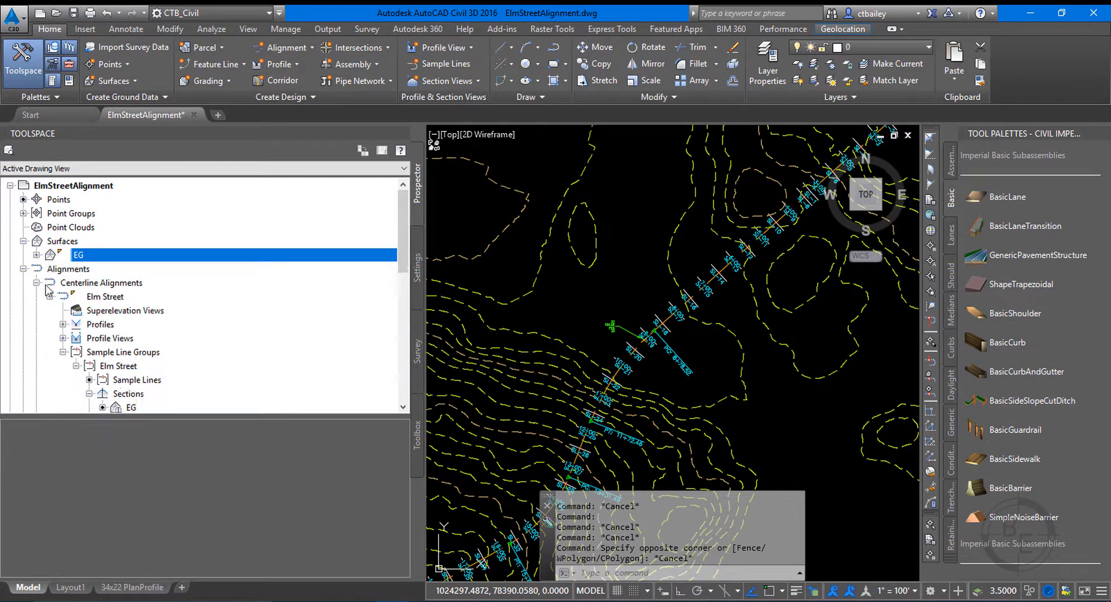
Return to the Elm Street sample line group and list its EG sections again.
{"action": "left_click", "coordinate": [128, 405]}
{"action": "left_click", "coordinate": [124, 407]}
{"action": "scroll", "coordinate": [184, 380], "scroll_direction": "down", "scroll_amount": 2}
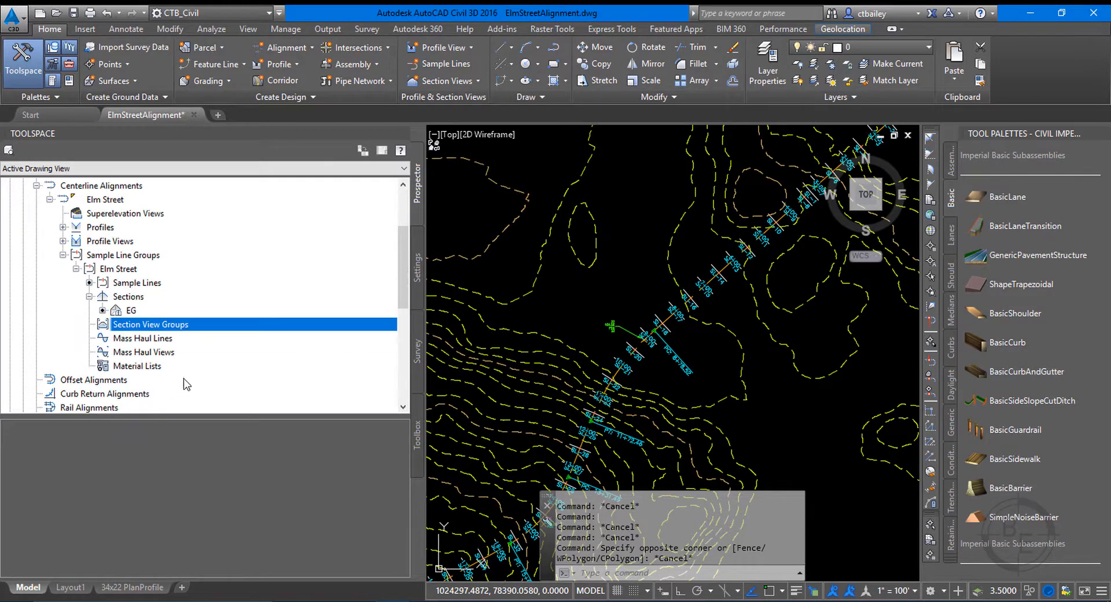
{"action": "left_click", "coordinate": [128, 310]}
Look through the EG section entries for sample lines SL-2 to SL-6 and widen the name column.
{"action": "left_click", "coordinate": [129, 445]}
{"action": "left_click", "coordinate": [119, 465]}
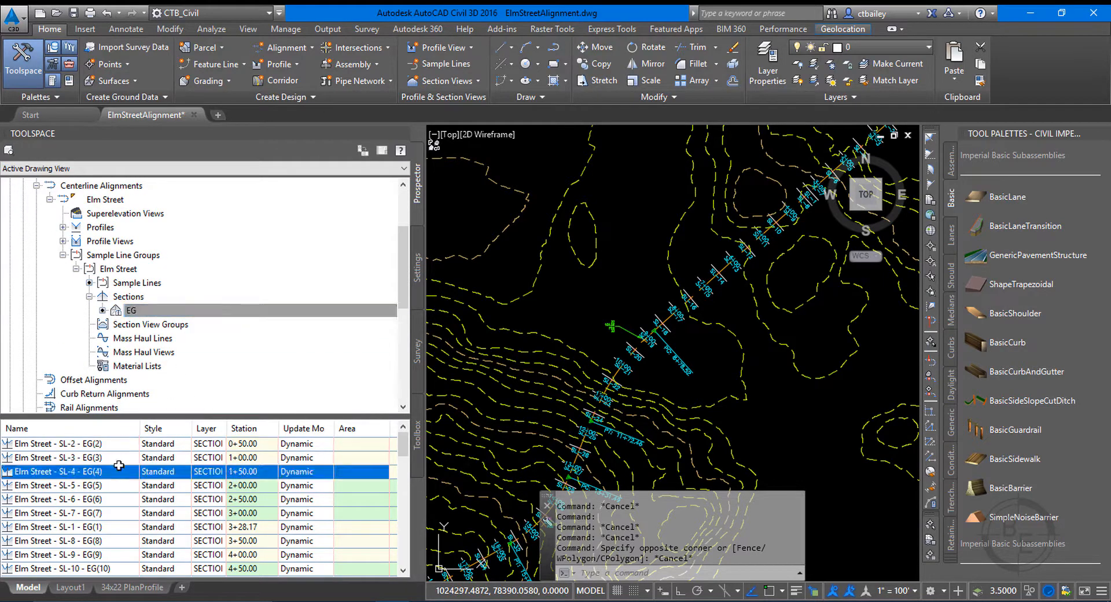
{"action": "left_click", "coordinate": [115, 448]}
{"action": "left_click", "coordinate": [115, 457]}
{"action": "left_click", "coordinate": [115, 472]}
{"action": "left_click", "coordinate": [122, 449]}
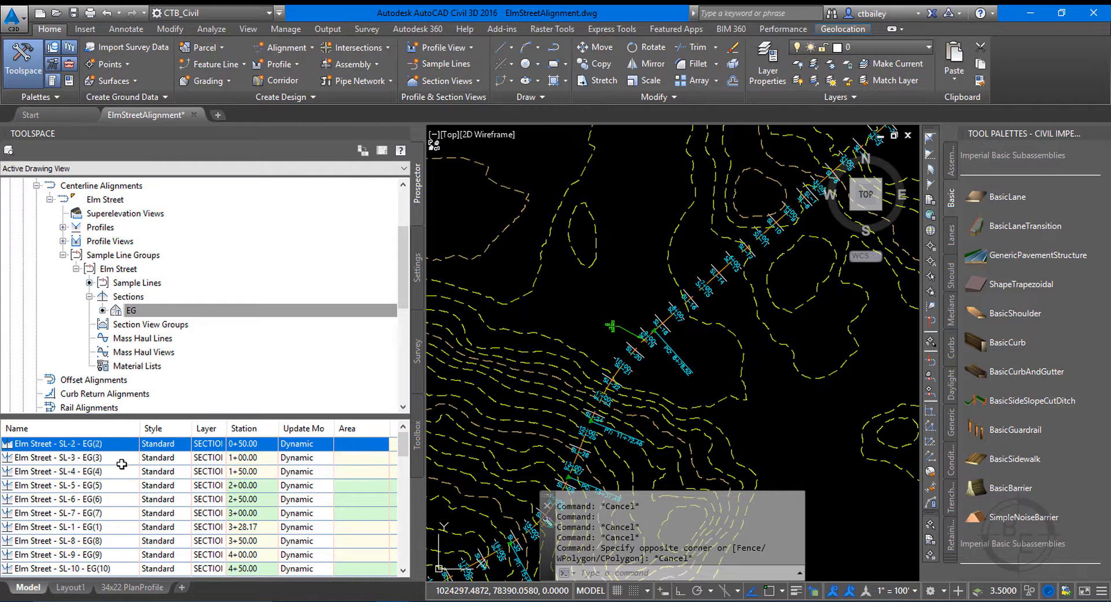
{"action": "left_click", "coordinate": [122, 463]}
{"action": "left_click", "coordinate": [119, 480]}
{"action": "left_click", "coordinate": [118, 496]}
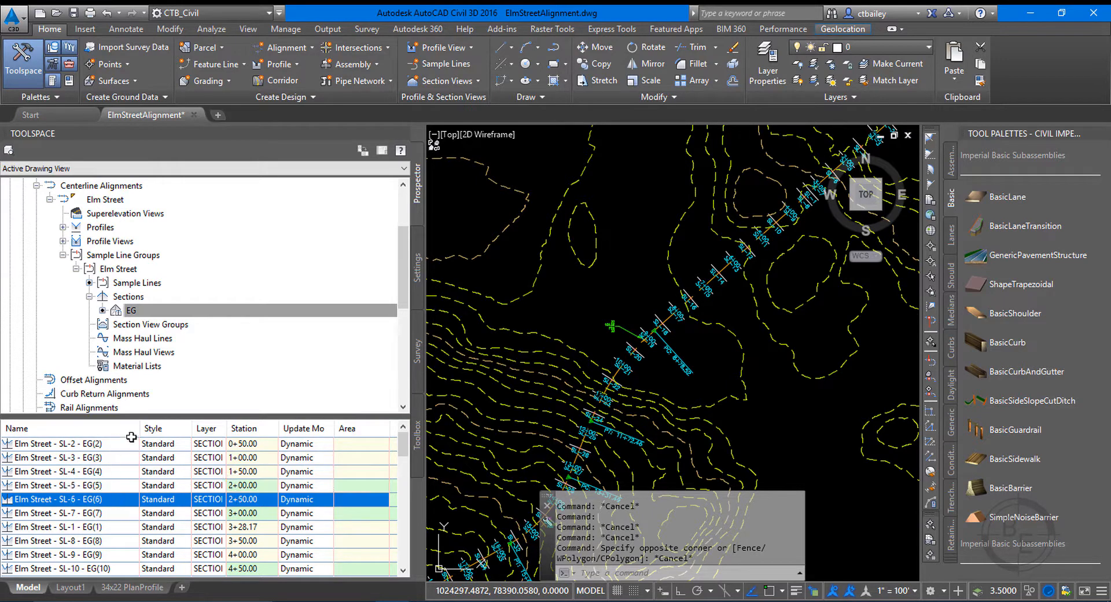
{"action": "left_click_drag", "start_coordinate": [140, 431], "coordinate": [163, 430]}
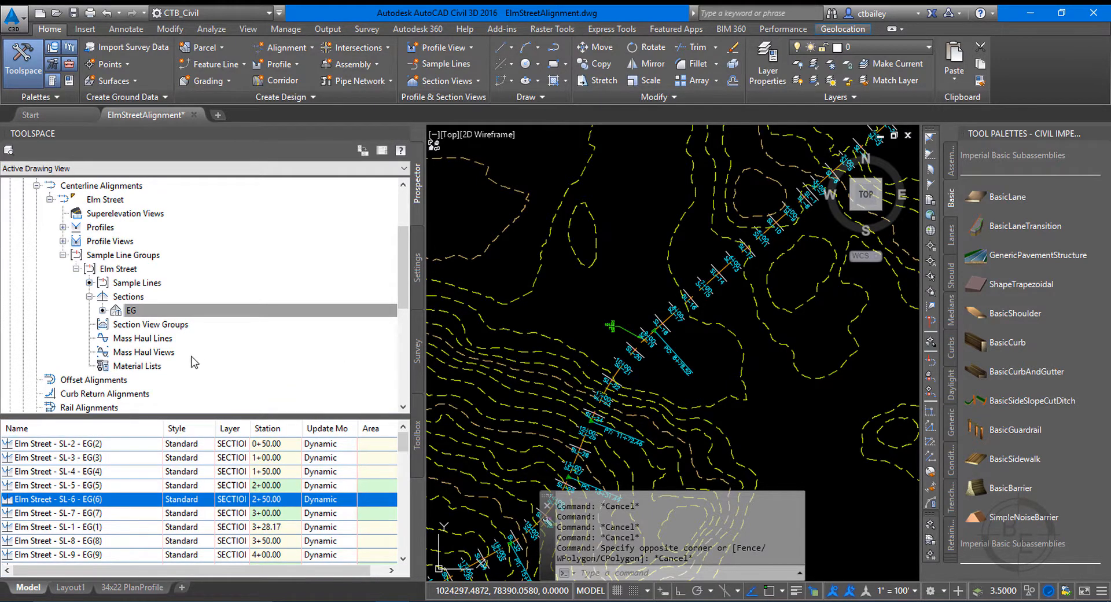
Start creating a single section view and move its setup dialog clear of the object tree's section list.
{"action": "scroll", "coordinate": [615, 302], "scroll_direction": "down", "scroll_amount": 2}
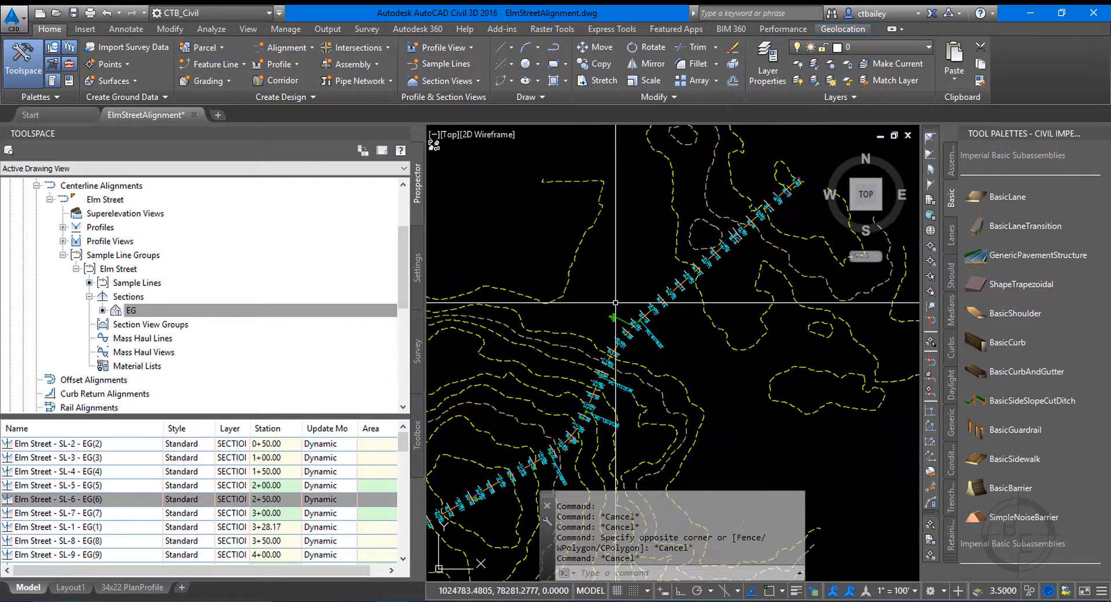
{"action": "scroll", "coordinate": [615, 302], "scroll_direction": "down", "scroll_amount": 1}
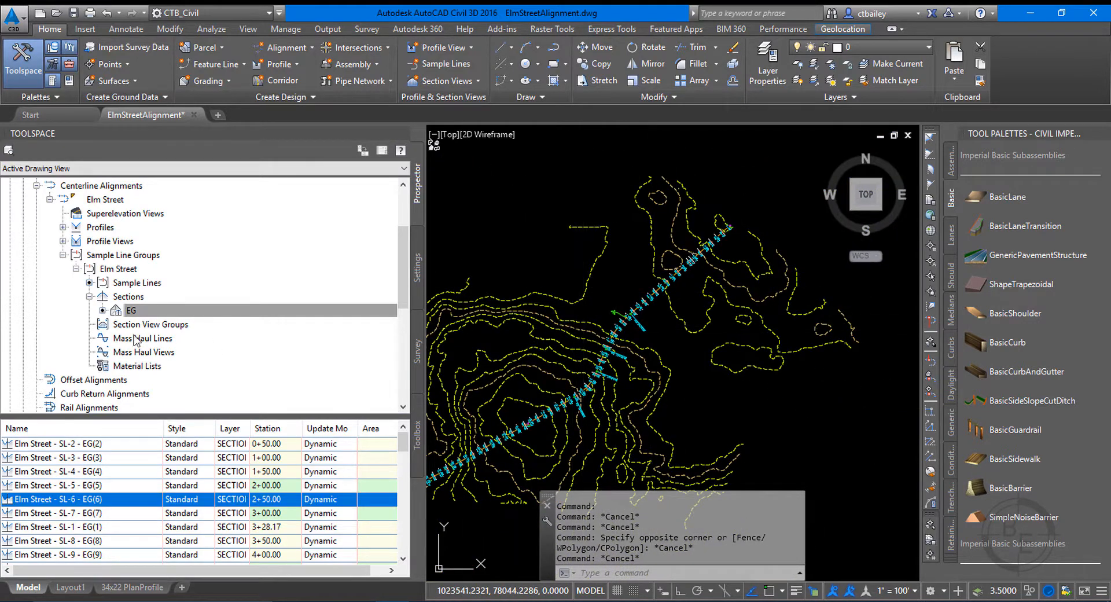
{"action": "key", "text": "Escape"}
{"action": "key", "text": "Escape"}
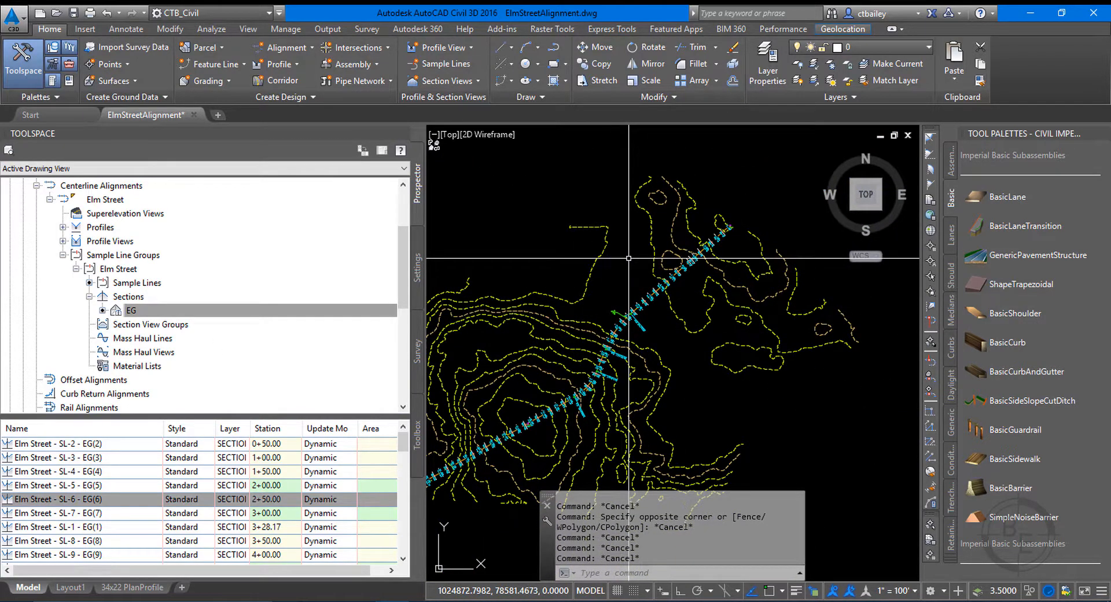
{"action": "scroll", "coordinate": [628, 258], "scroll_direction": "down", "scroll_amount": 4}
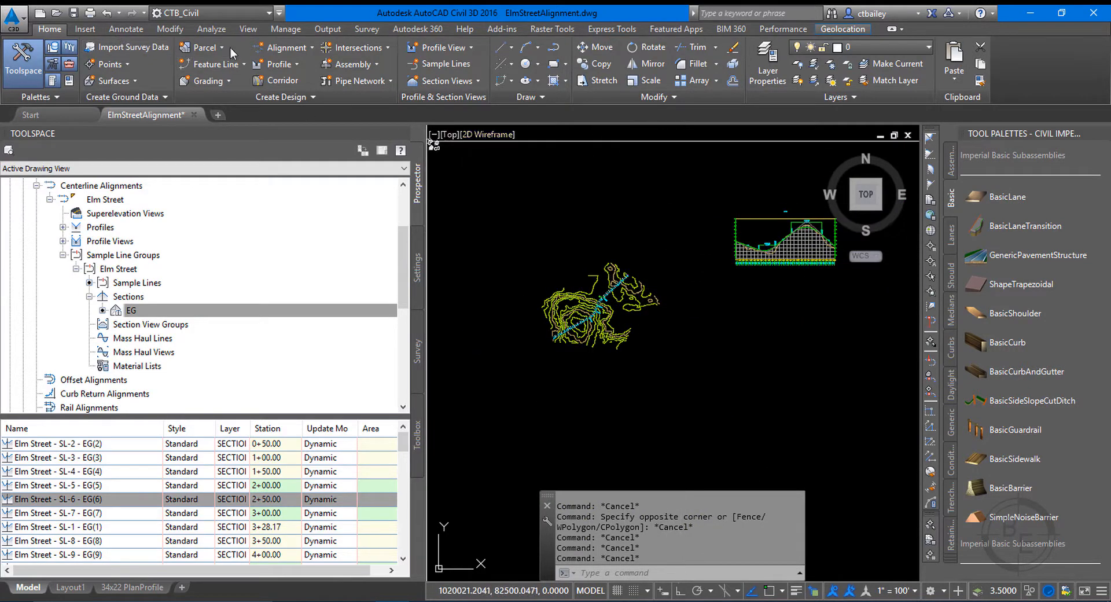
{"action": "left_click", "coordinate": [470, 82]}
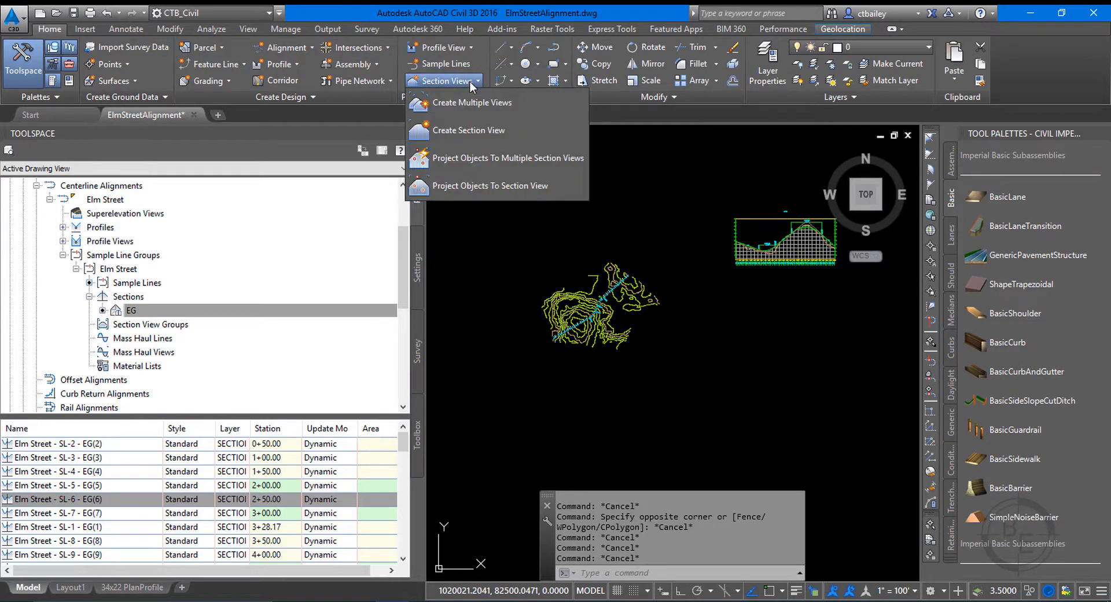
{"action": "left_click", "coordinate": [467, 130]}
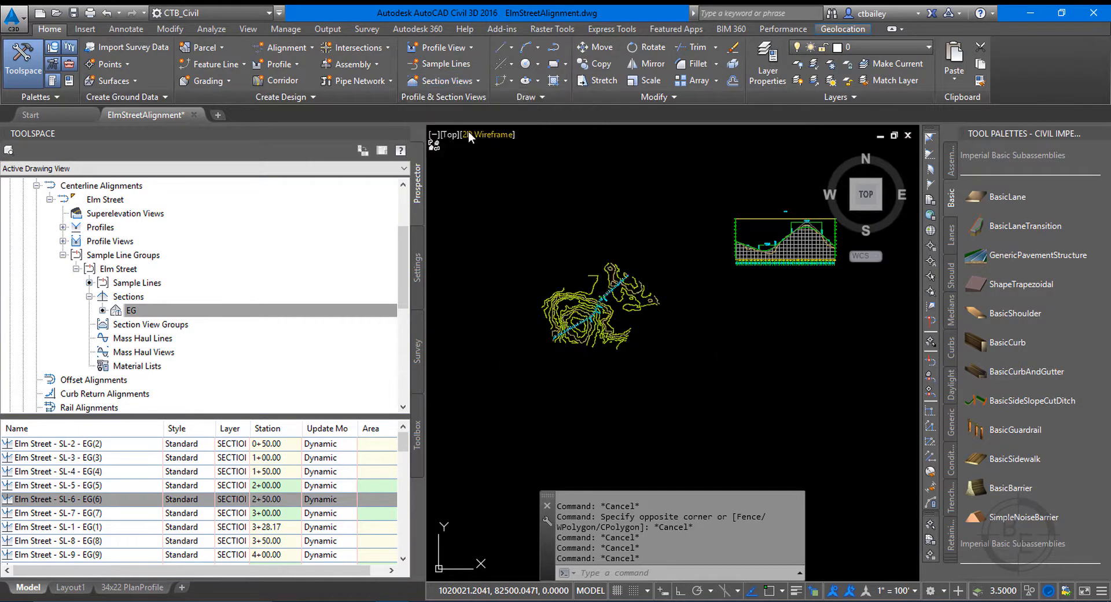
{"action": "left_click_drag", "start_coordinate": [502, 220], "coordinate": [501, 82]}
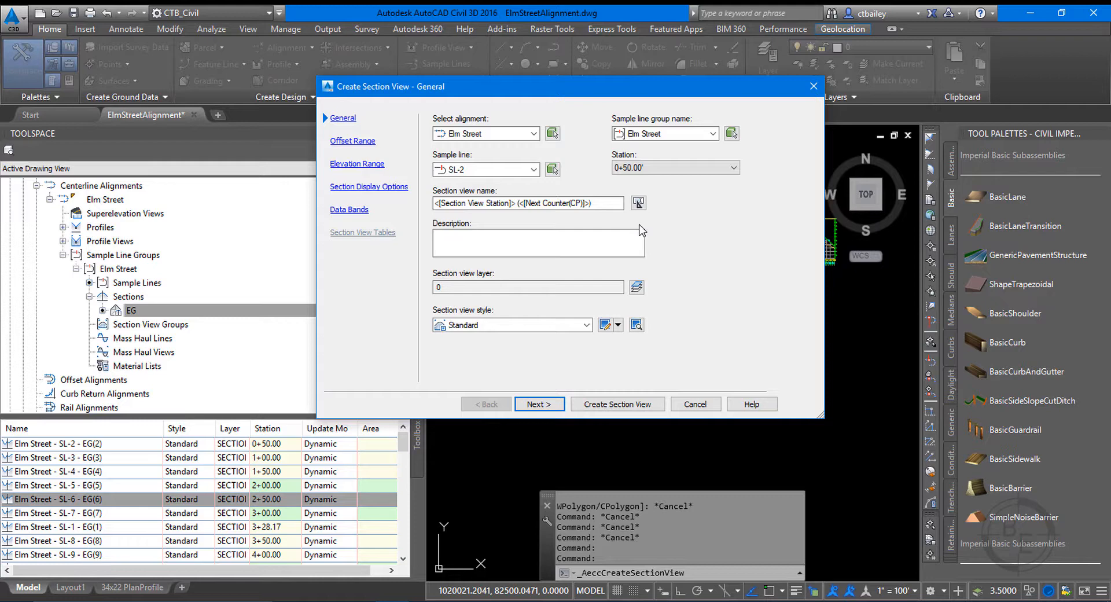
Review the section view's offset range, elevation range, section display and data band settings, and return to the general settings.
{"action": "left_click", "coordinate": [345, 142]}
{"action": "left_click", "coordinate": [343, 164]}
{"action": "left_click", "coordinate": [347, 187]}
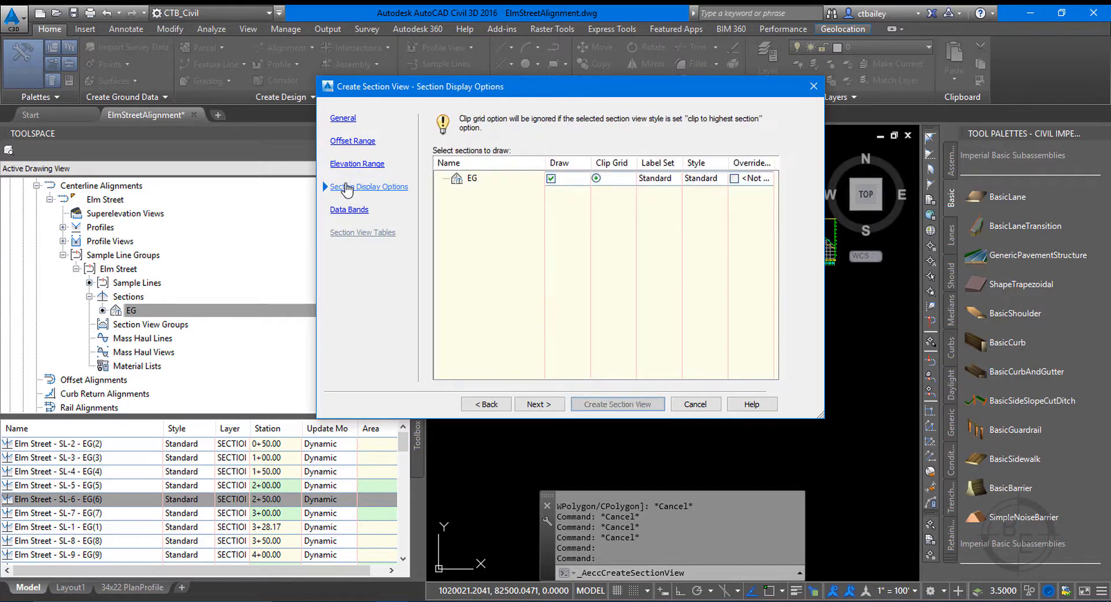
{"action": "left_click", "coordinate": [348, 210]}
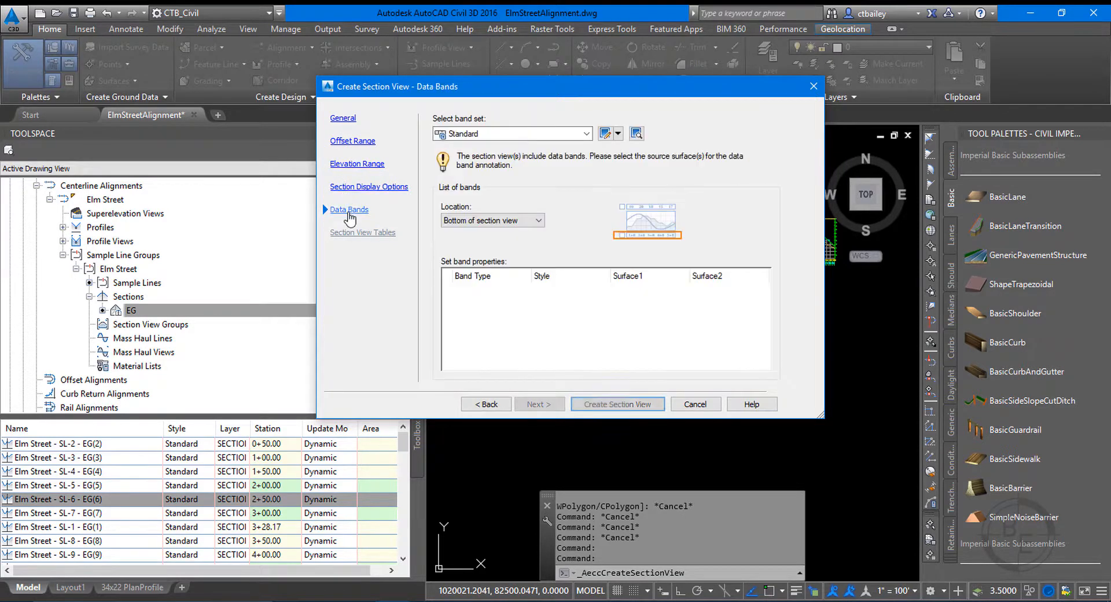
{"action": "left_click", "coordinate": [343, 118]}
{"action": "left_click", "coordinate": [539, 403]}
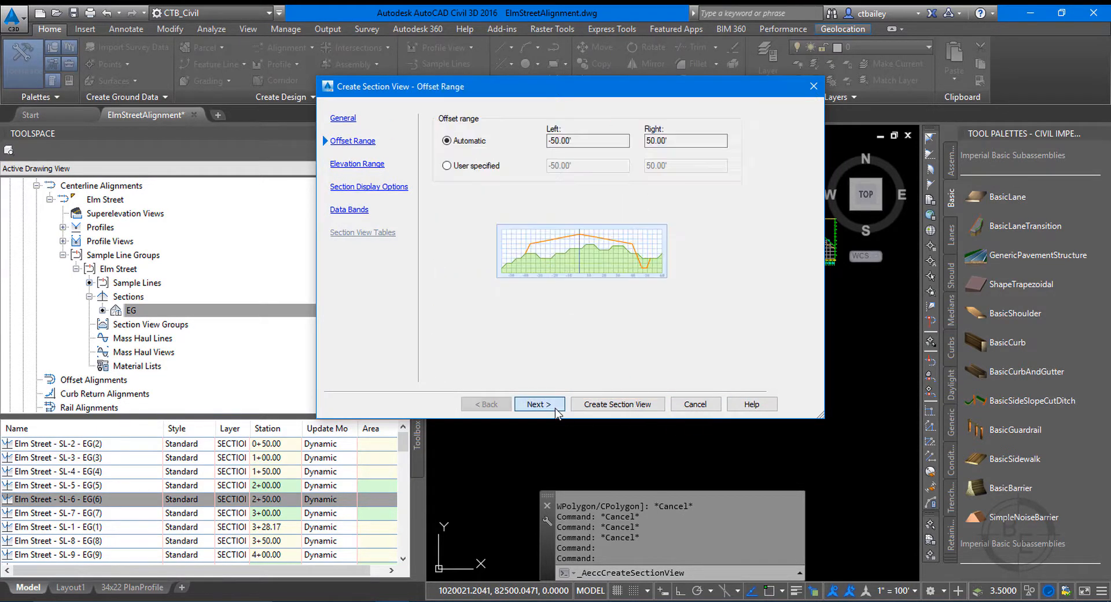
{"action": "left_click", "coordinate": [538, 404]}
{"action": "left_click", "coordinate": [539, 403]}
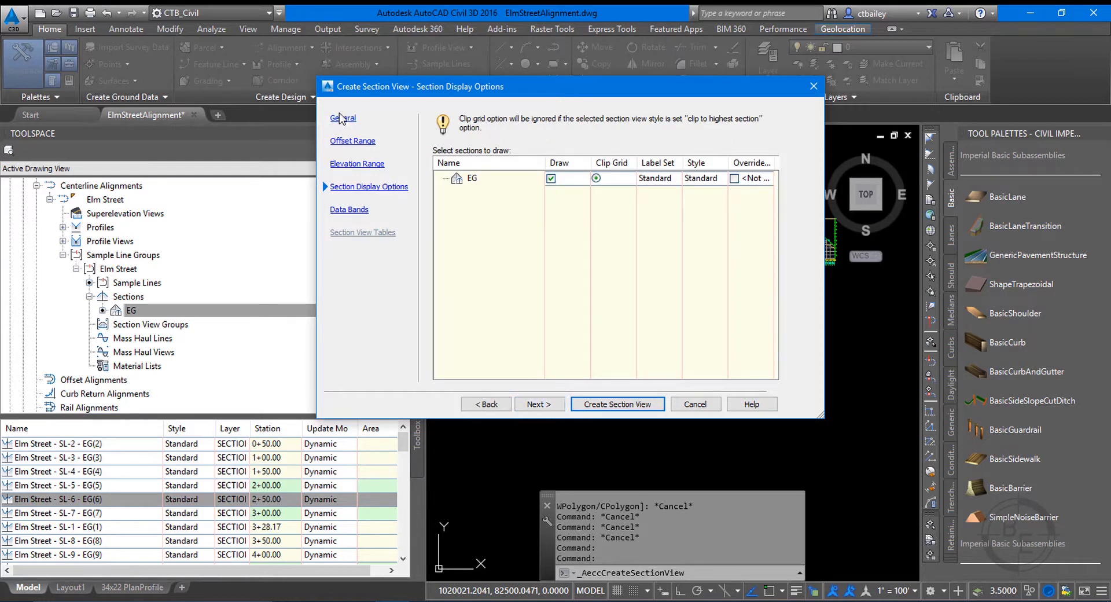
{"action": "left_click", "coordinate": [341, 118]}
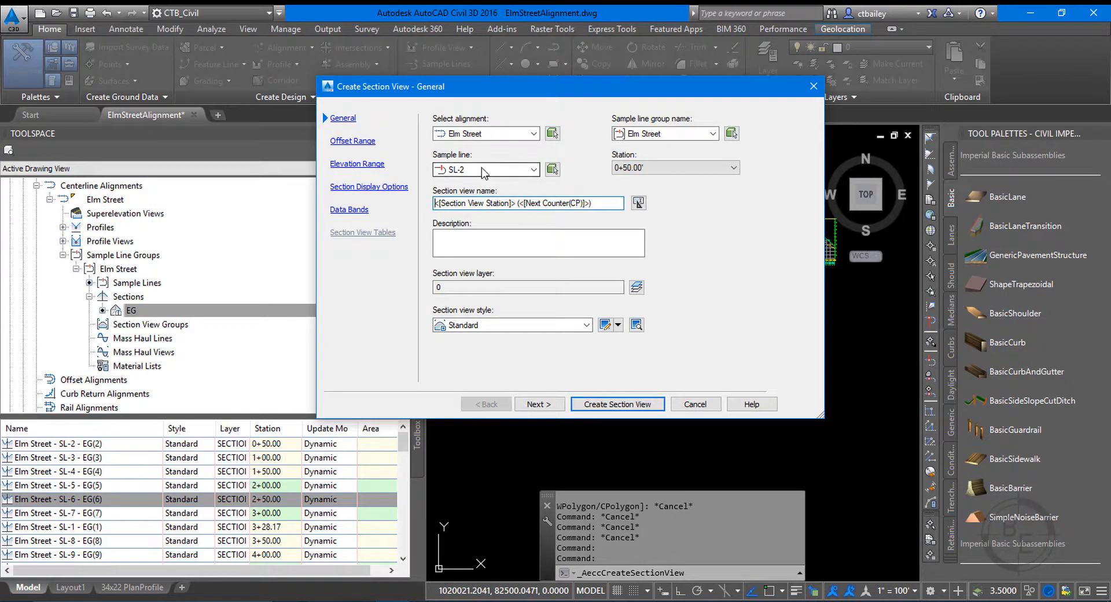
Choose the Elm Street alignment and the Elm Street sample line group for the section view.
{"action": "left_click", "coordinate": [486, 133]}
{"action": "left_click", "coordinate": [489, 148]}
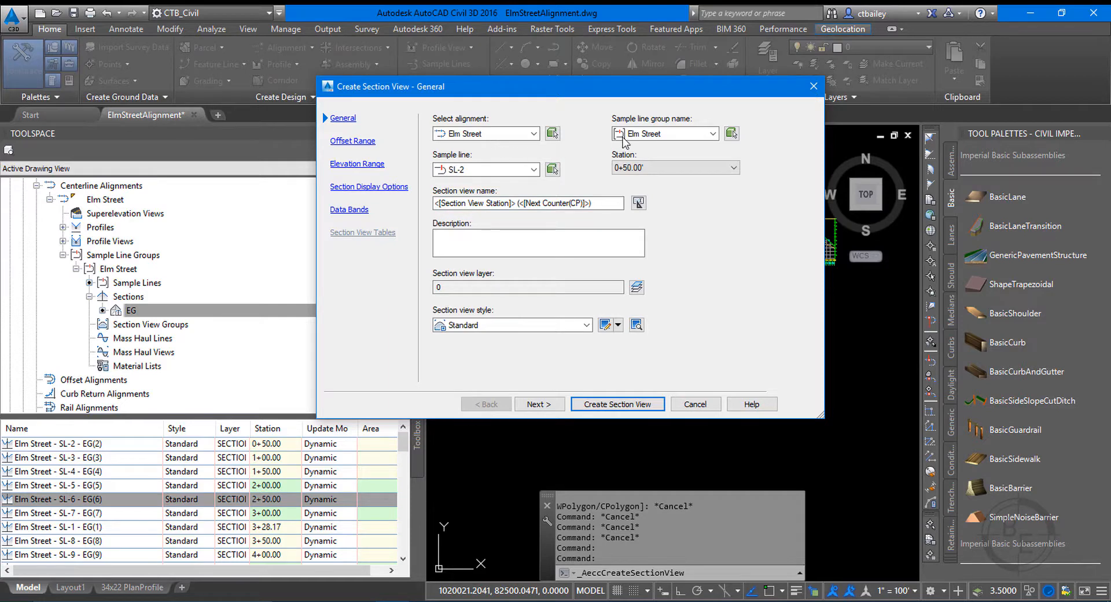
{"action": "left_click", "coordinate": [712, 134]}
{"action": "left_click", "coordinate": [658, 147]}
Set the section view's sample line to SL-1, comparing its station with that of SL-2.
{"action": "left_click", "coordinate": [485, 169]}
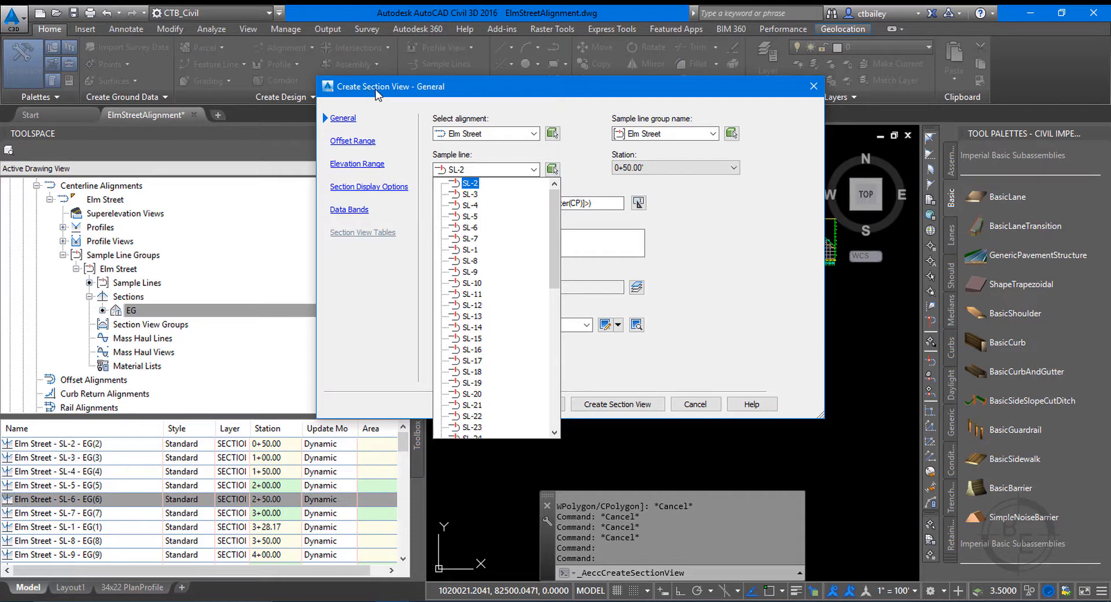
{"action": "mouse_move", "coordinate": [555, 212]}
{"action": "left_mouse_down"}
{"action": "mouse_move", "coordinate": [550, 264]}
{"action": "mouse_move", "coordinate": [551, 215]}
{"action": "left_mouse_up"}
{"action": "left_click", "coordinate": [473, 252]}
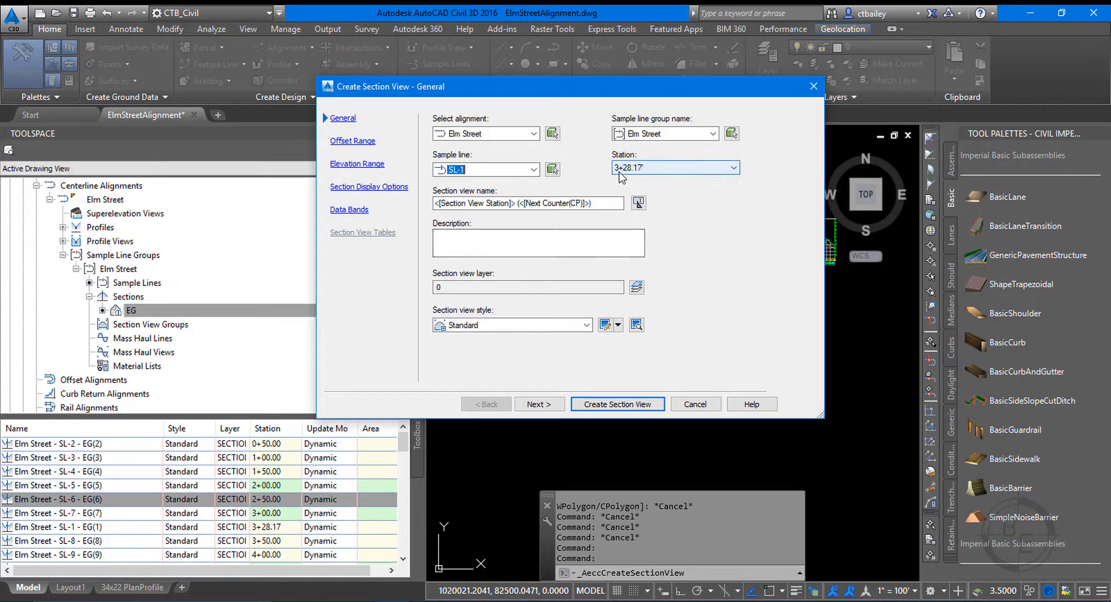
{"action": "left_click", "coordinate": [533, 169]}
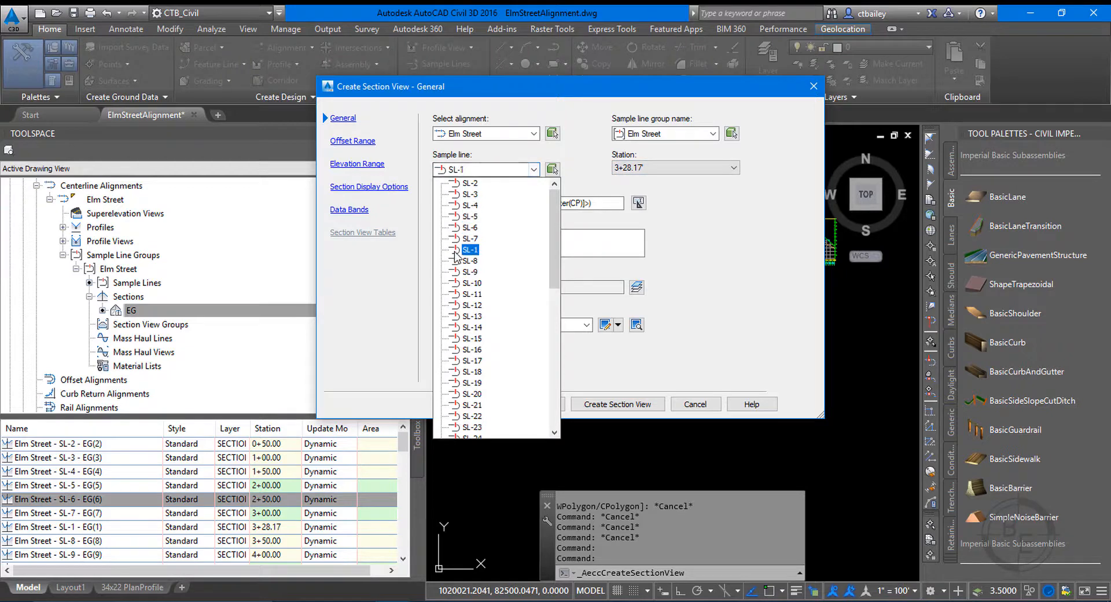
{"action": "left_click", "coordinate": [470, 183]}
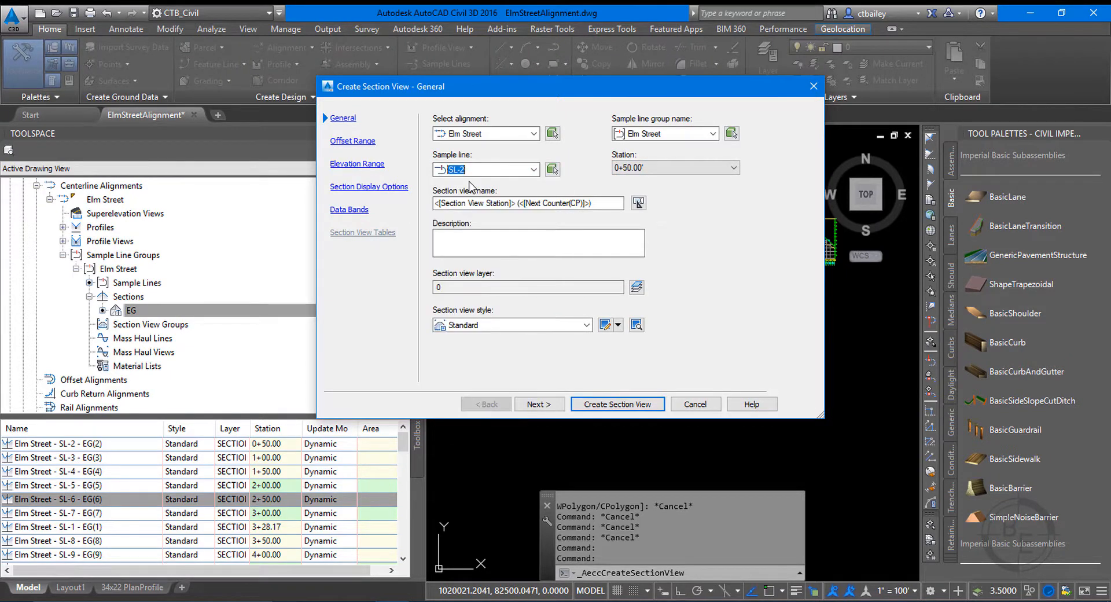
{"action": "left_click", "coordinate": [527, 169]}
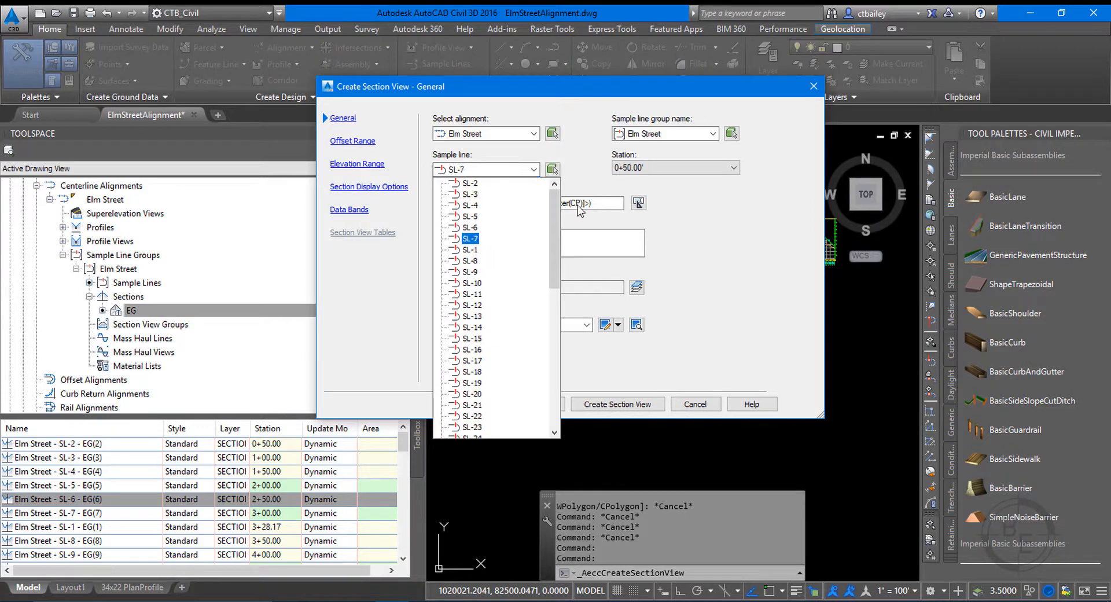
{"action": "left_click", "coordinate": [472, 249]}
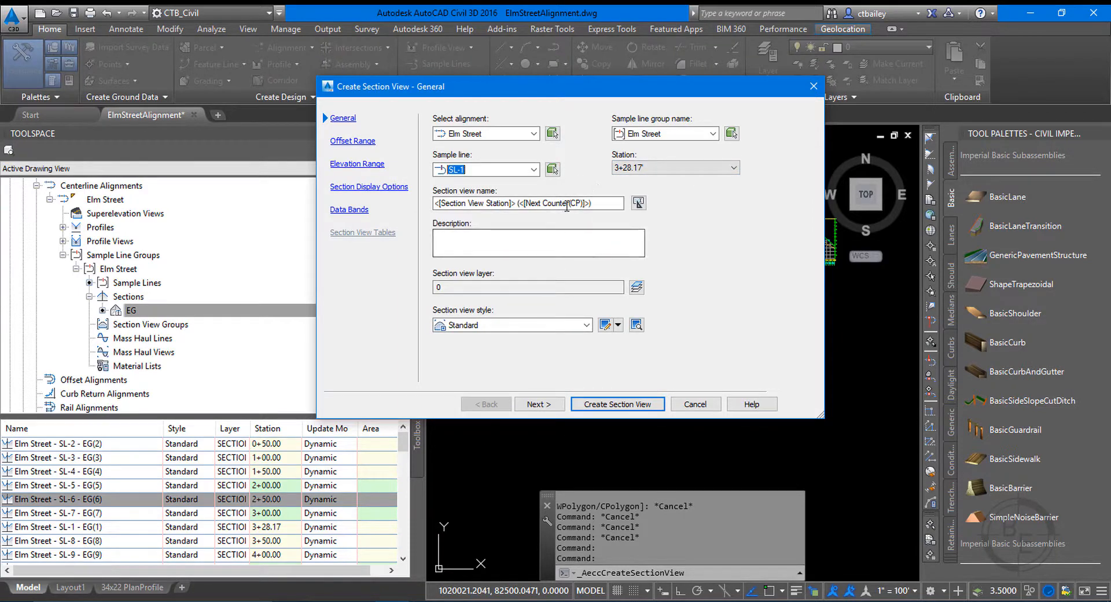
Keep the default section view name template and set the section view style to _NHTI 10 scale.
{"action": "left_click", "coordinate": [610, 205]}
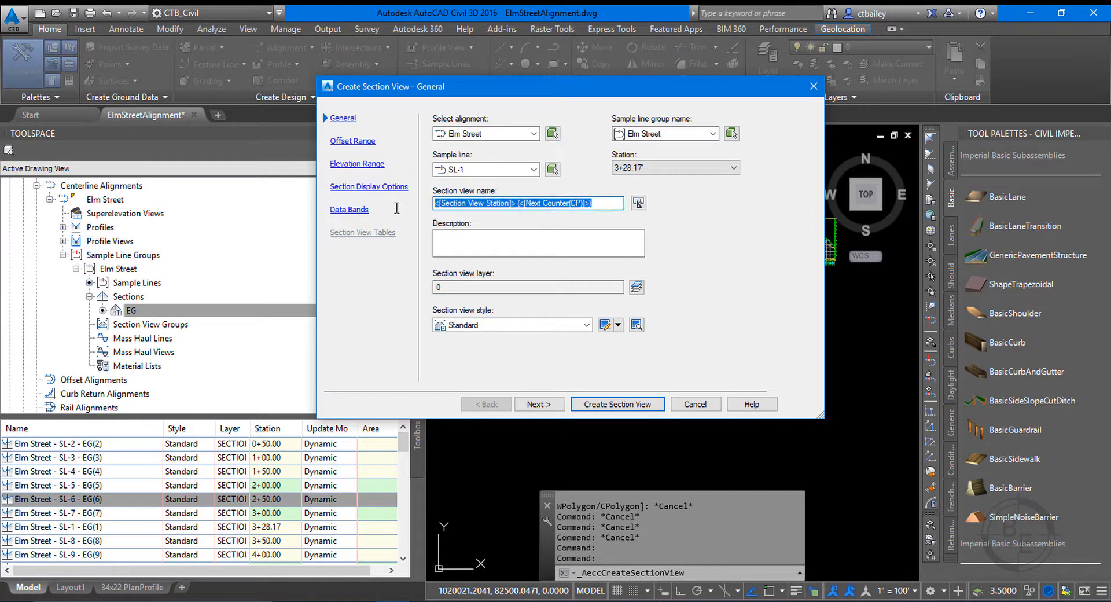
{"action": "left_click", "coordinate": [493, 203]}
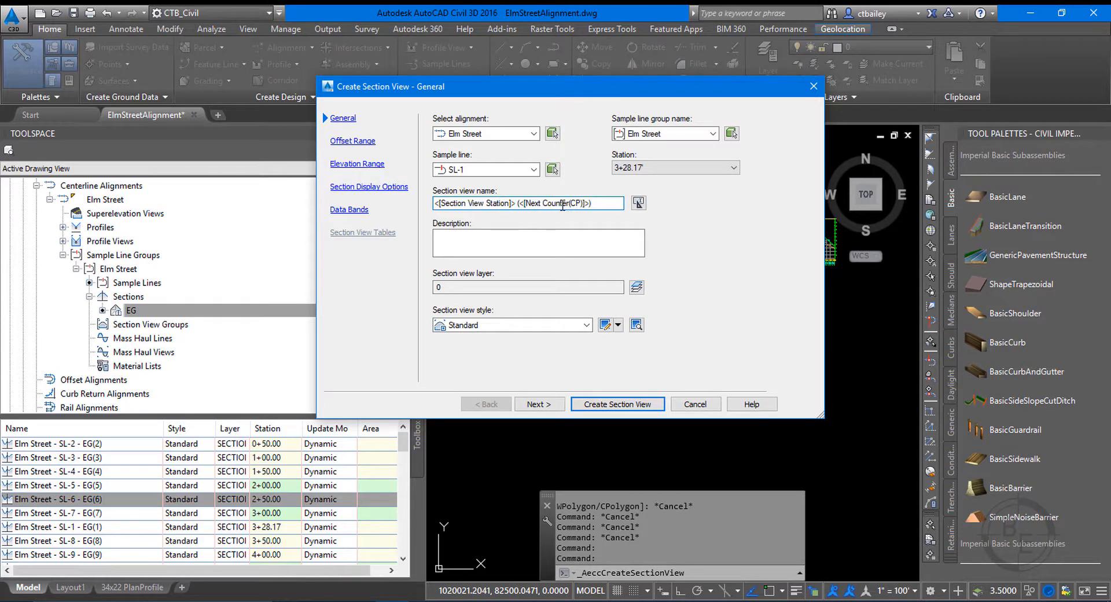
{"action": "left_click", "coordinate": [521, 324]}
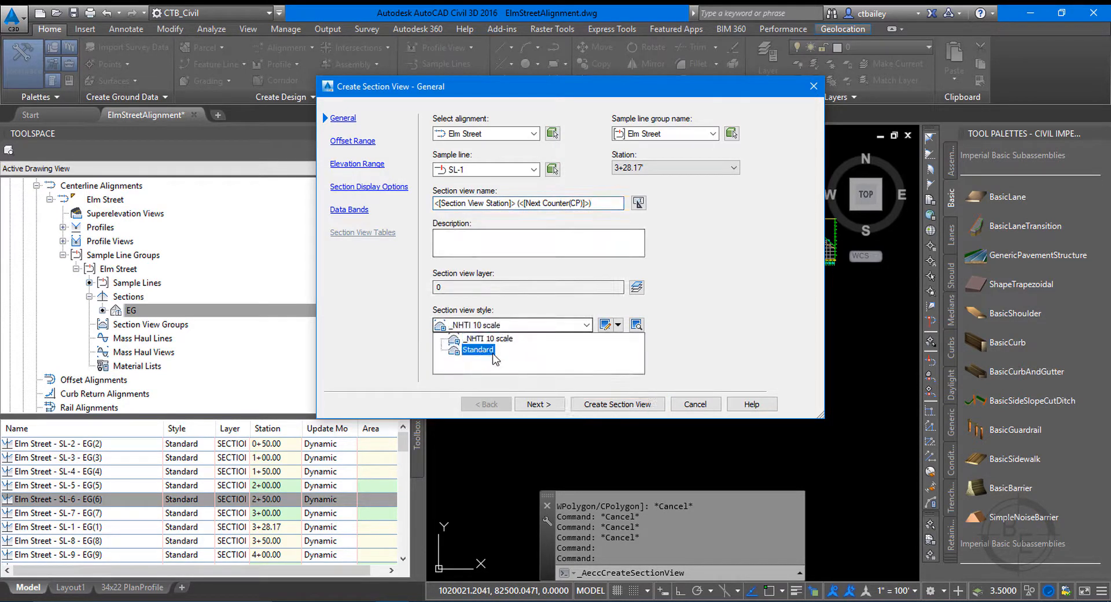
{"action": "left_click", "coordinate": [484, 339]}
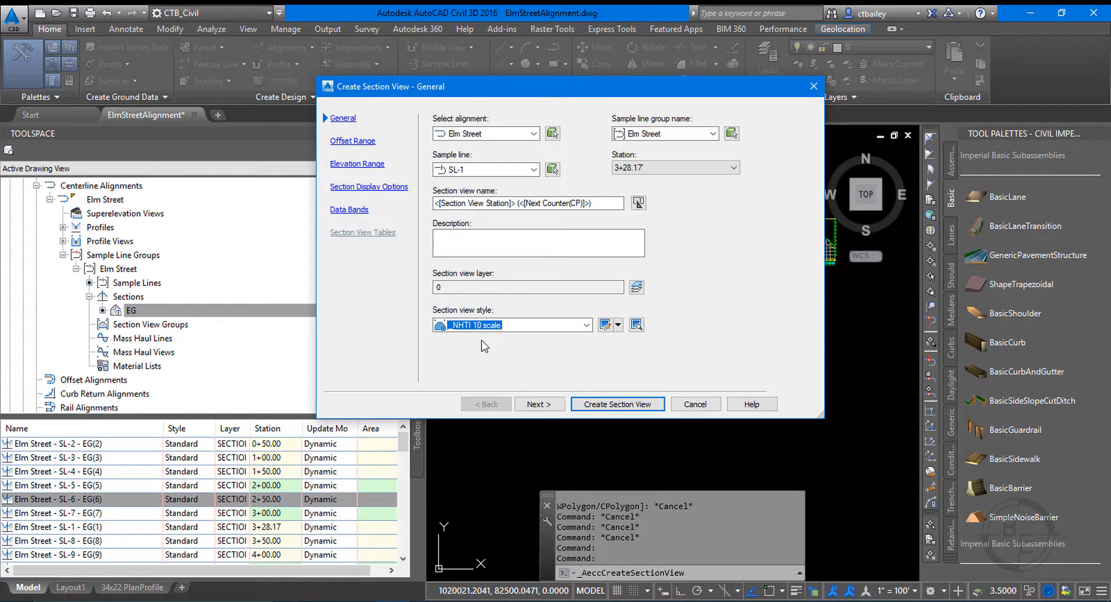
{"action": "left_click", "coordinate": [538, 404]}
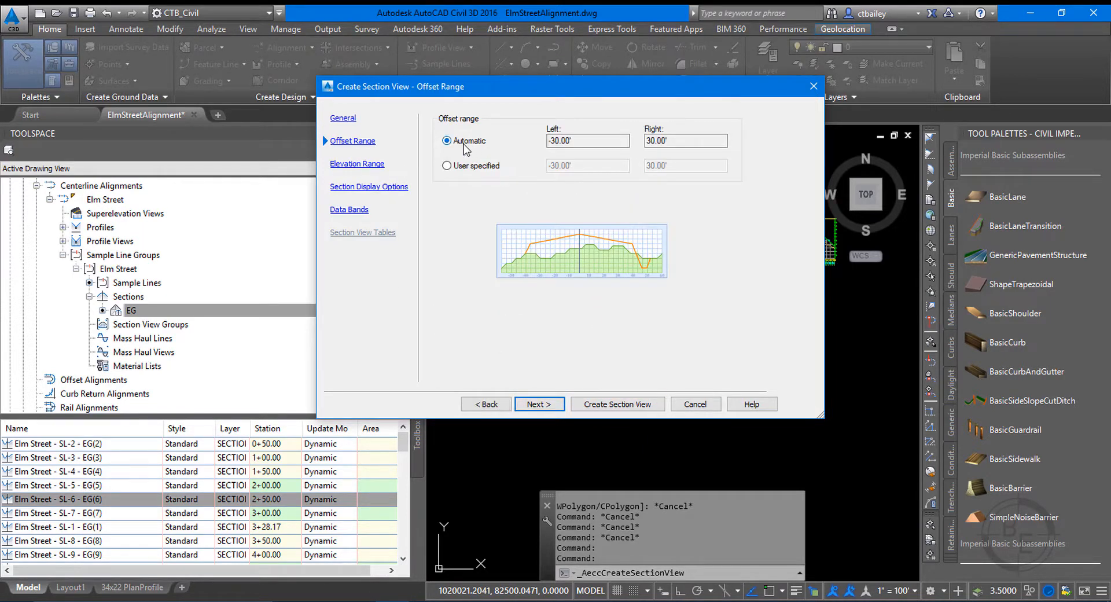
Review the automatic left and right offsets and the minimum and maximum elevations, keeping both ranges automatic.
{"action": "left_click", "coordinate": [577, 137]}
{"action": "key", "text": "Tab"}
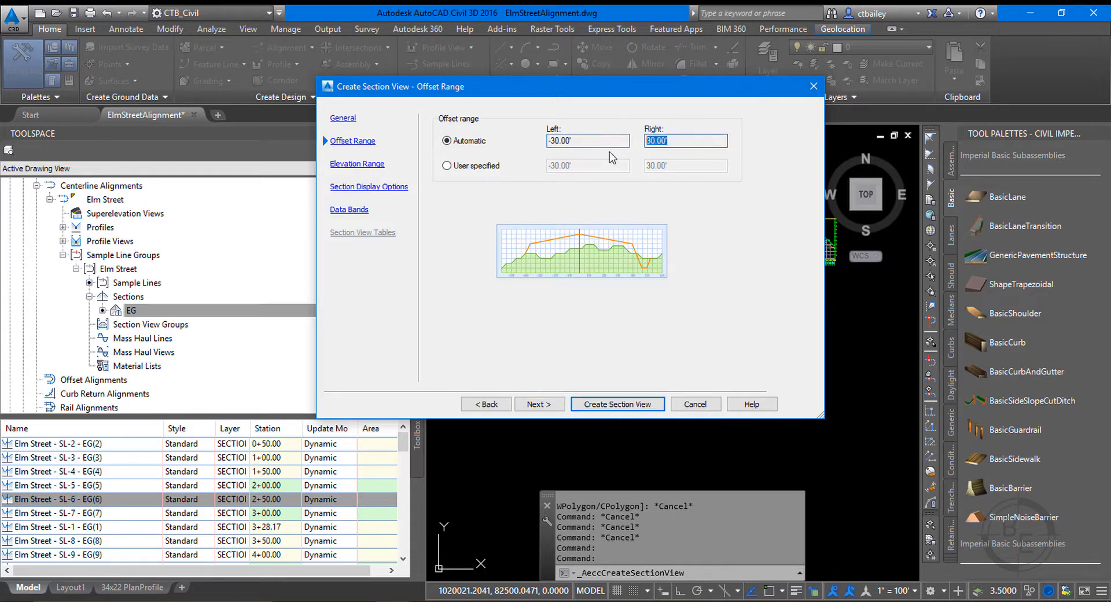
{"action": "left_click_drag", "start_coordinate": [599, 144], "coordinate": [546, 146]}
{"action": "key", "text": "Tab"}
{"action": "left_click", "coordinate": [587, 146]}
{"action": "left_click", "coordinate": [538, 404]}
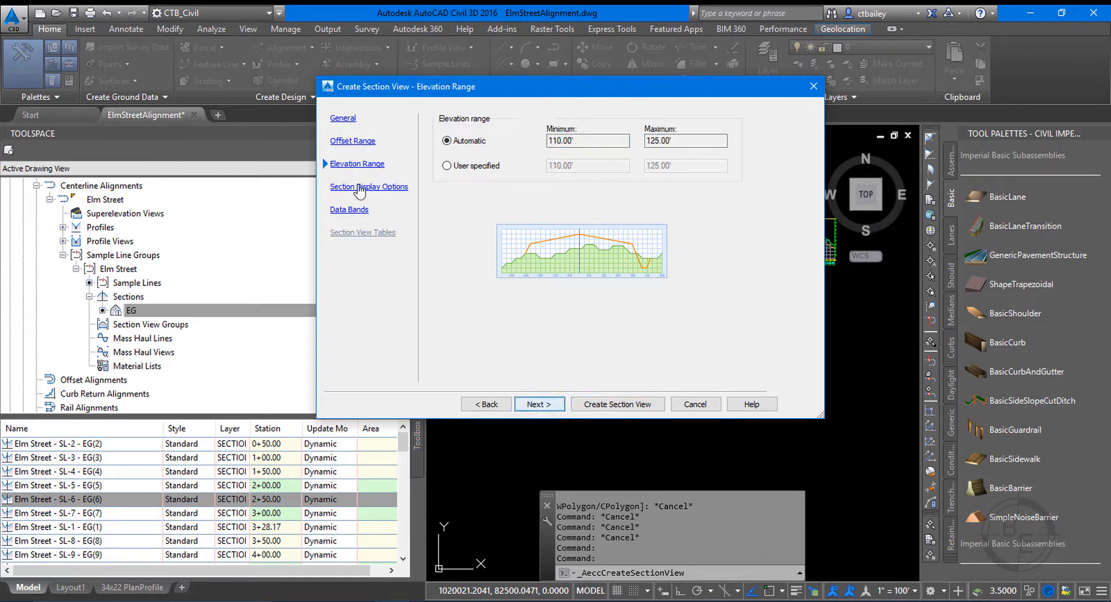
{"action": "left_click", "coordinate": [586, 142]}
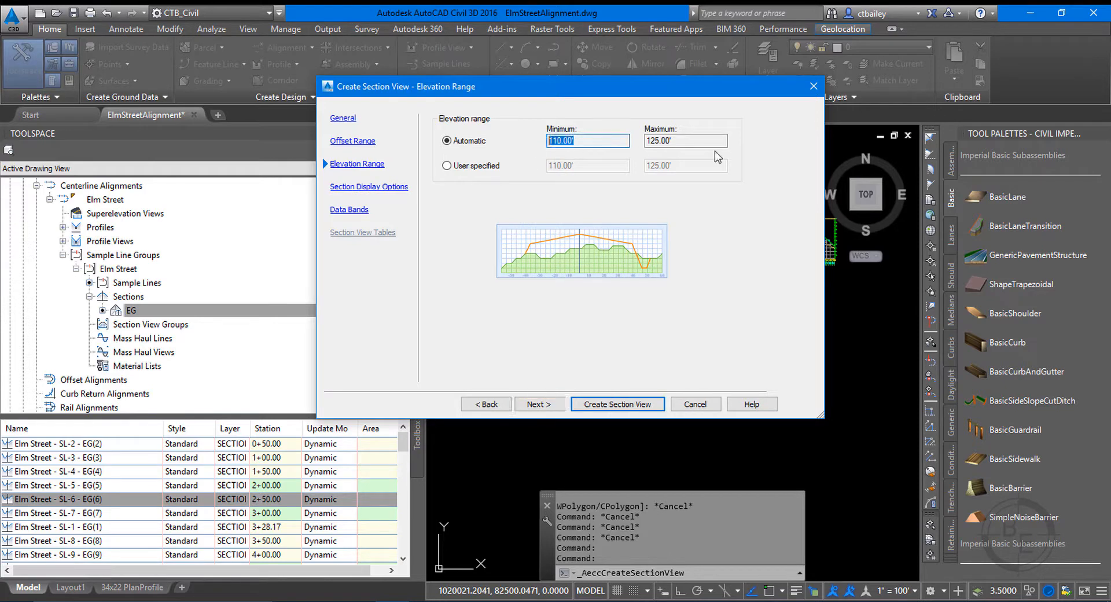
{"action": "left_click", "coordinate": [687, 143]}
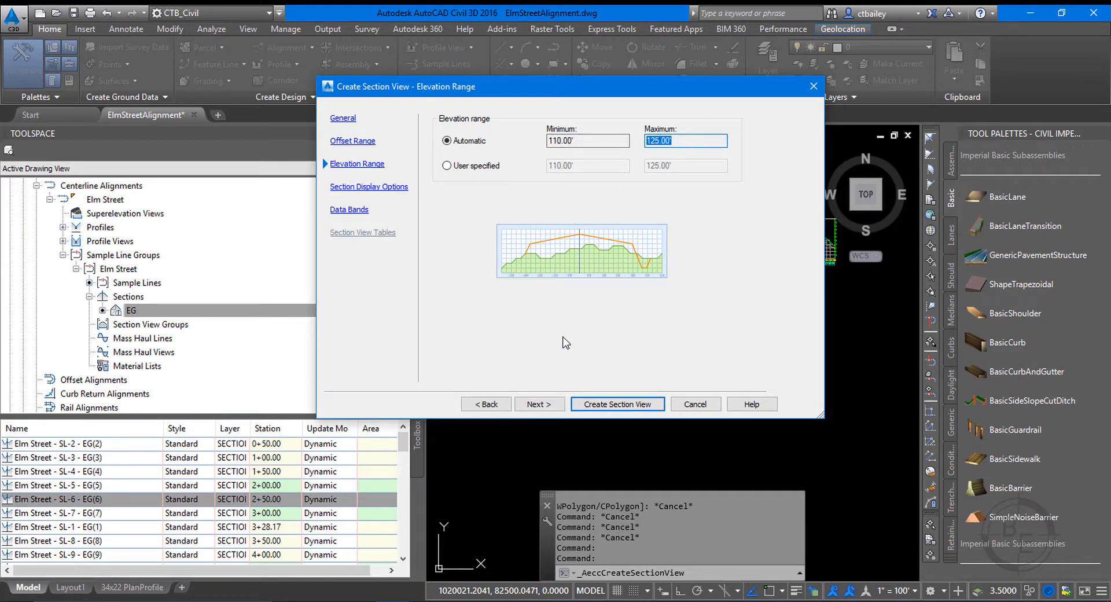
{"action": "left_click", "coordinate": [540, 403]}
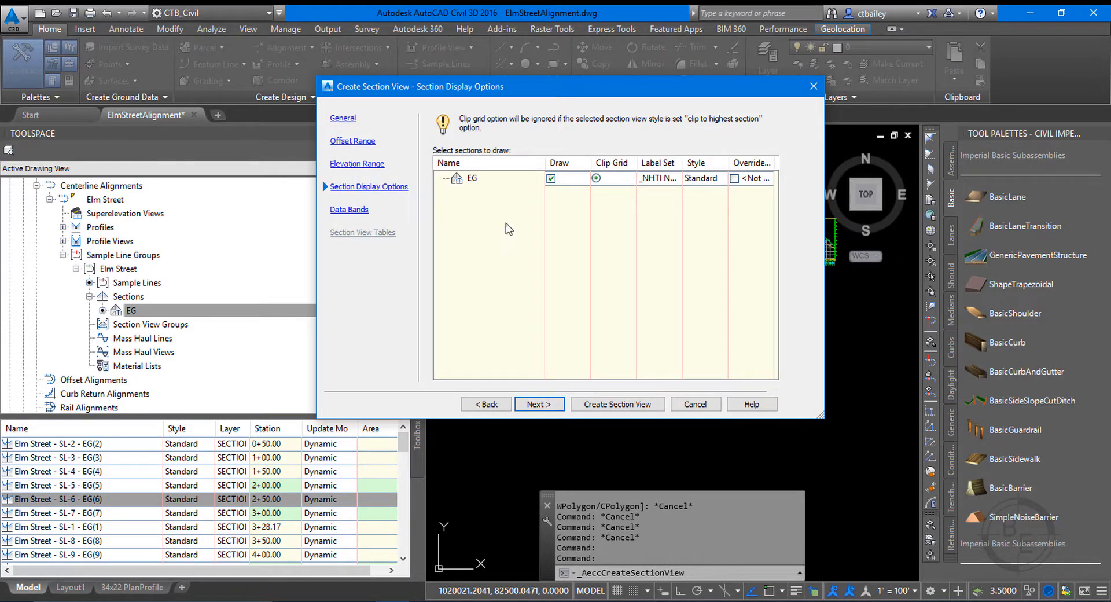
Set the EG section's style to _NHTI ExistingGrade.
{"action": "left_click", "coordinate": [701, 181]}
{"action": "left_click", "coordinate": [570, 174]}
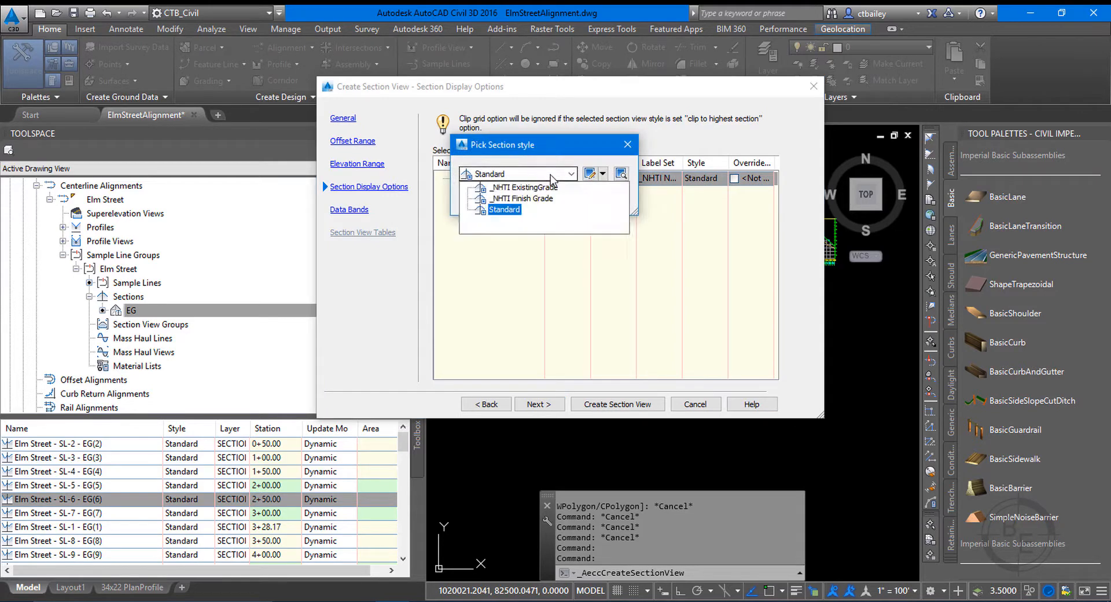
{"action": "left_click", "coordinate": [512, 189]}
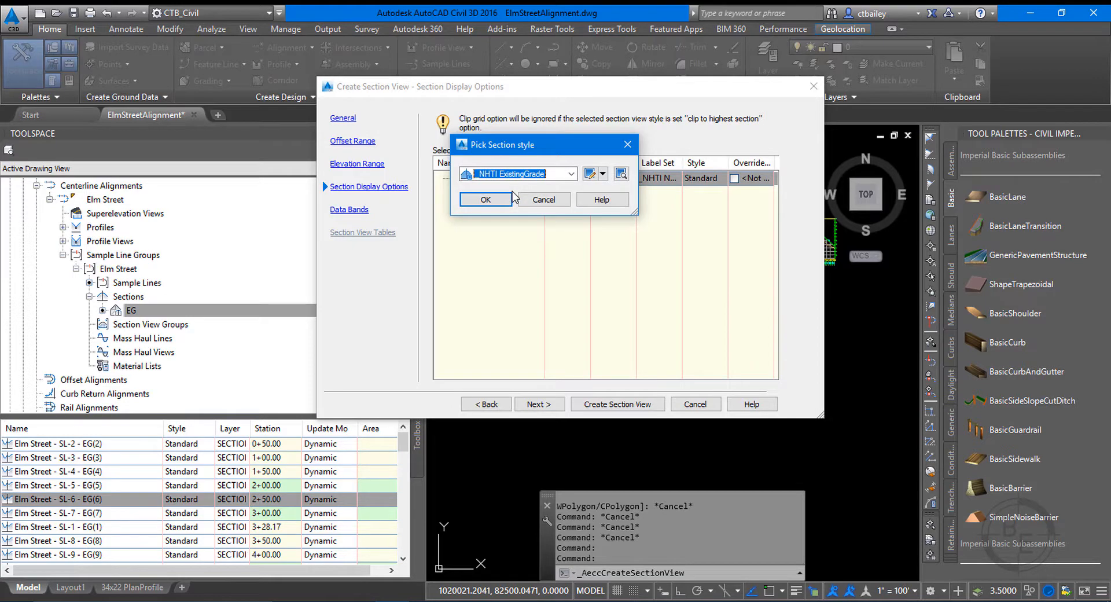
{"action": "left_click", "coordinate": [508, 205]}
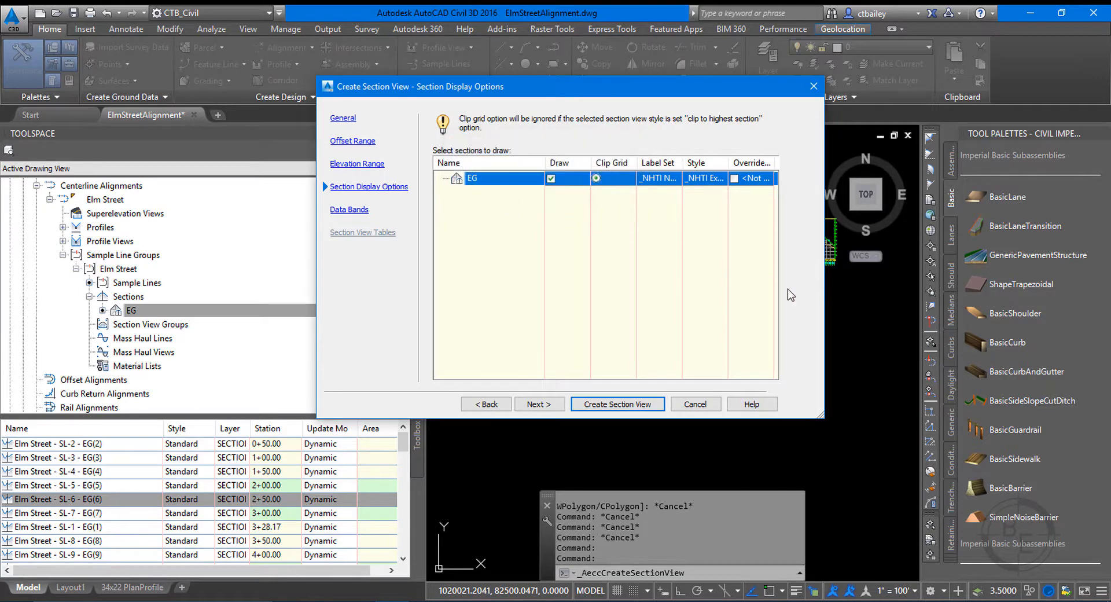
Widen the setup dialog to show the full columns and keep _NHTI No Labels as the EG section's label set.
{"action": "left_click_drag", "start_coordinate": [818, 412], "coordinate": [1009, 411]}
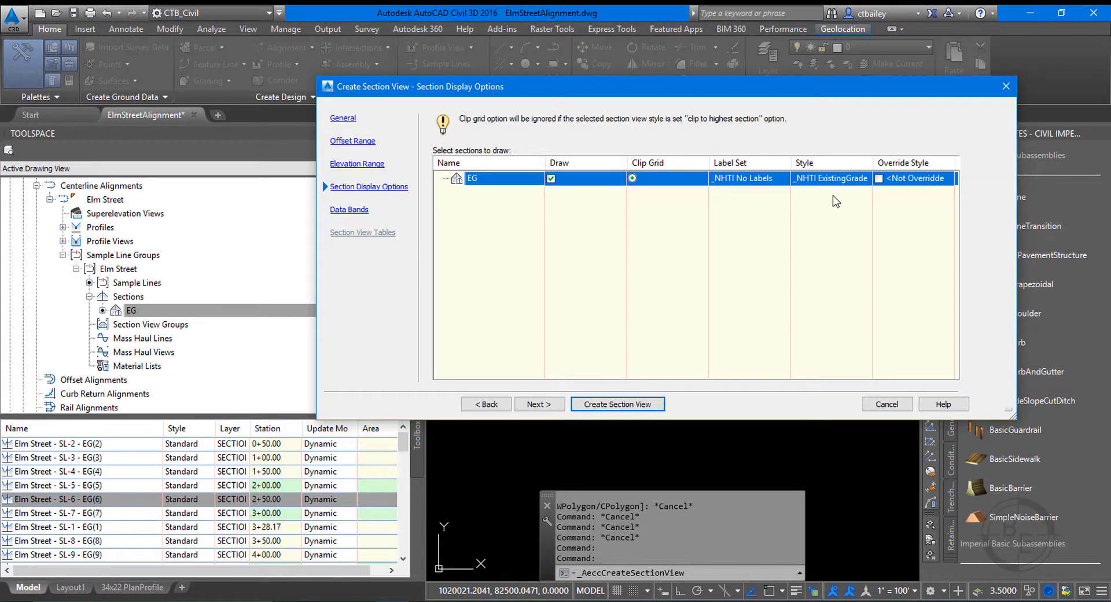
{"action": "left_click", "coordinate": [739, 177]}
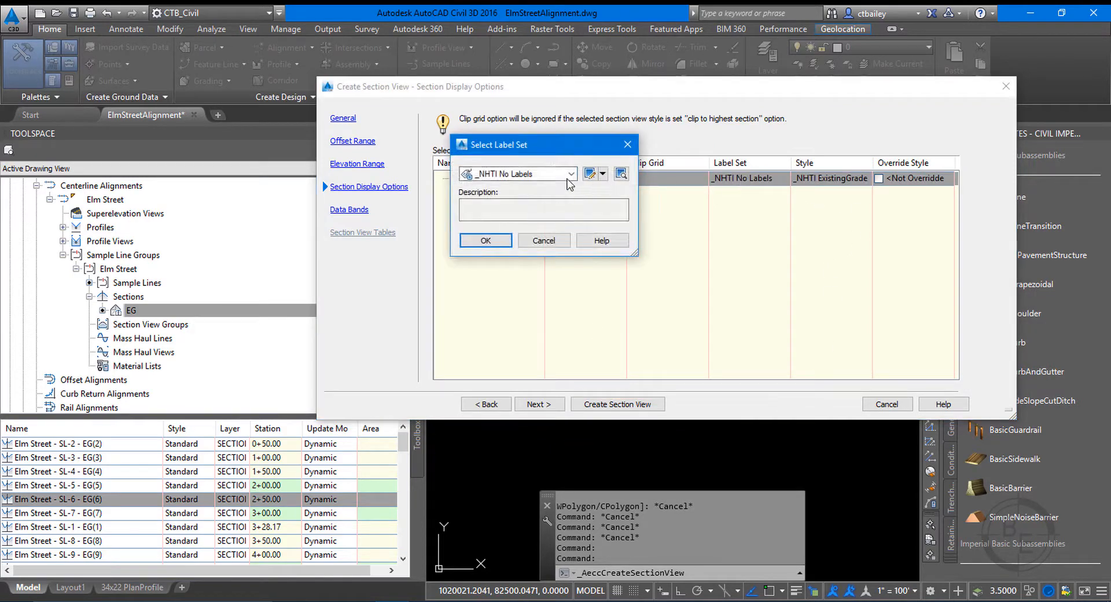
{"action": "left_click", "coordinate": [517, 174]}
{"action": "left_click", "coordinate": [510, 189]}
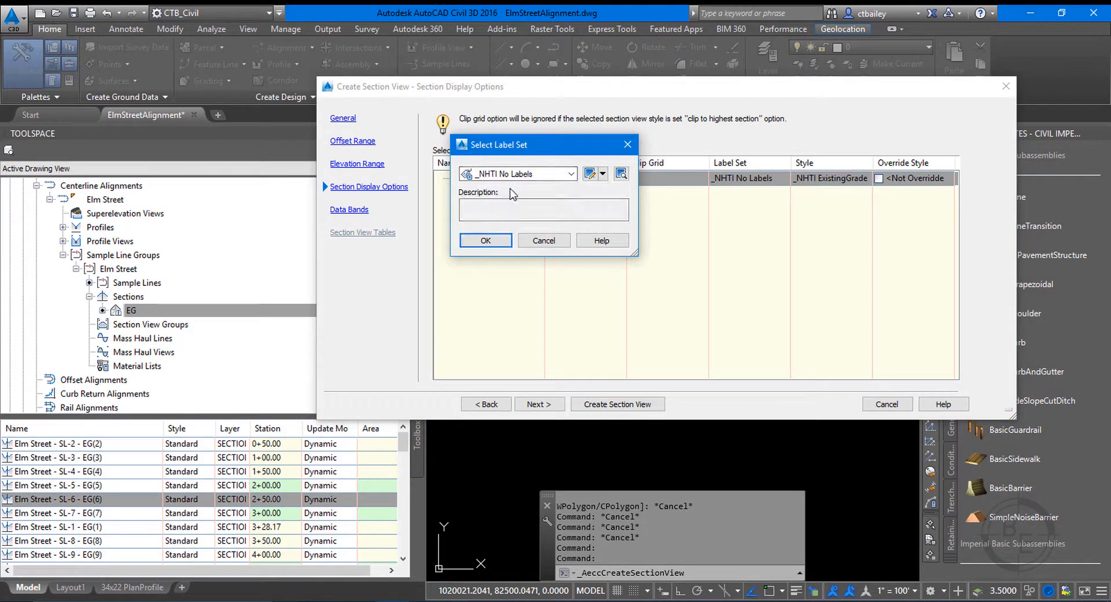
{"action": "left_click", "coordinate": [485, 241]}
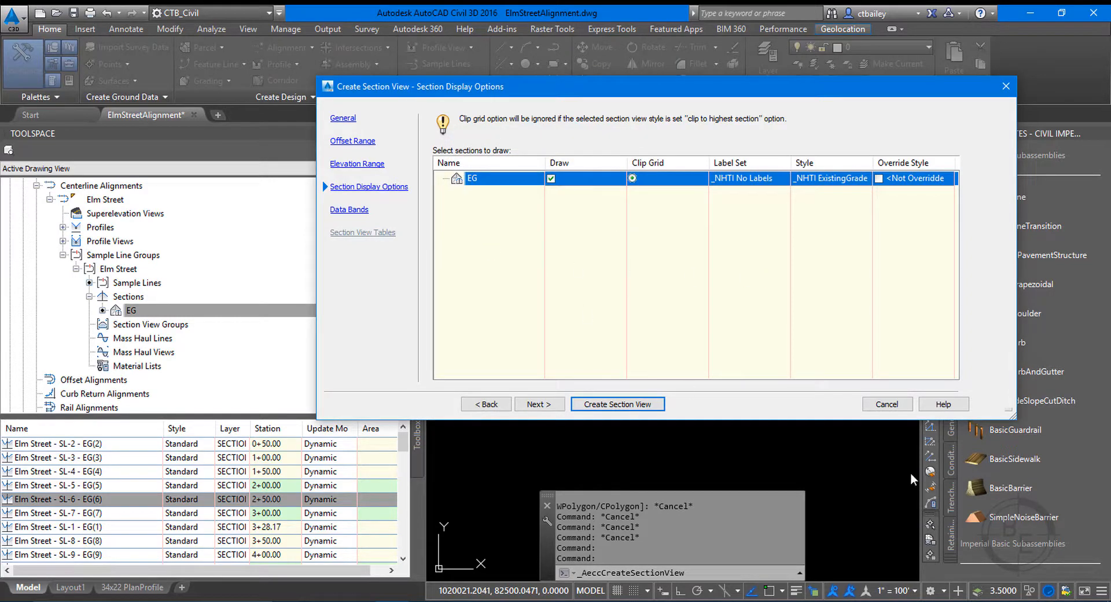
{"action": "left_click", "coordinate": [532, 405]}
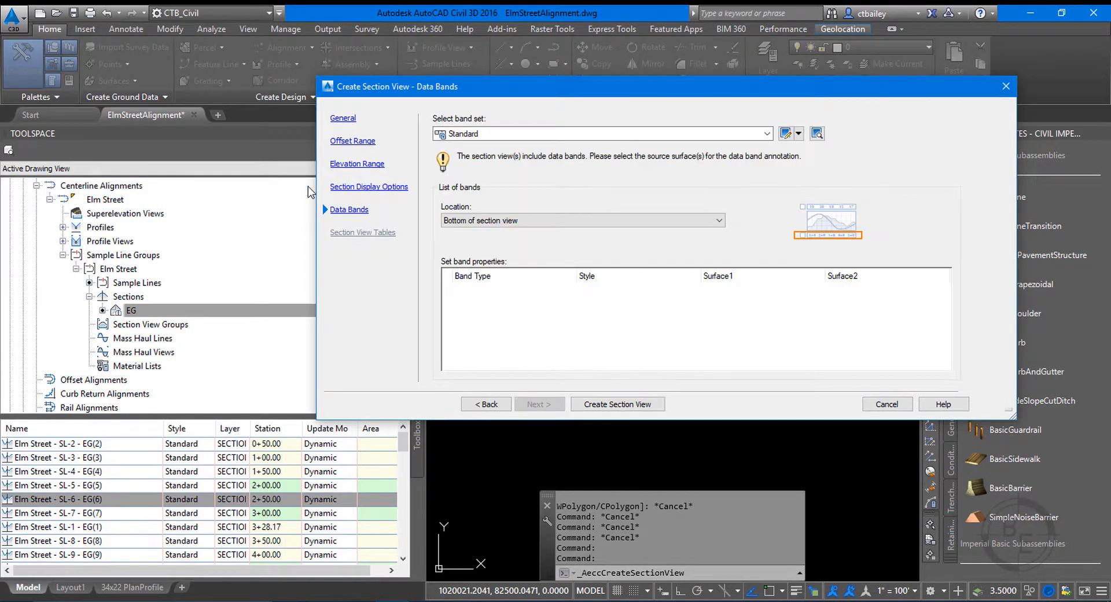
Apply the _NHTI EG FG BandSet data bands, with EG as both Surface1 and Surface2.
{"action": "left_click", "coordinate": [766, 134]}
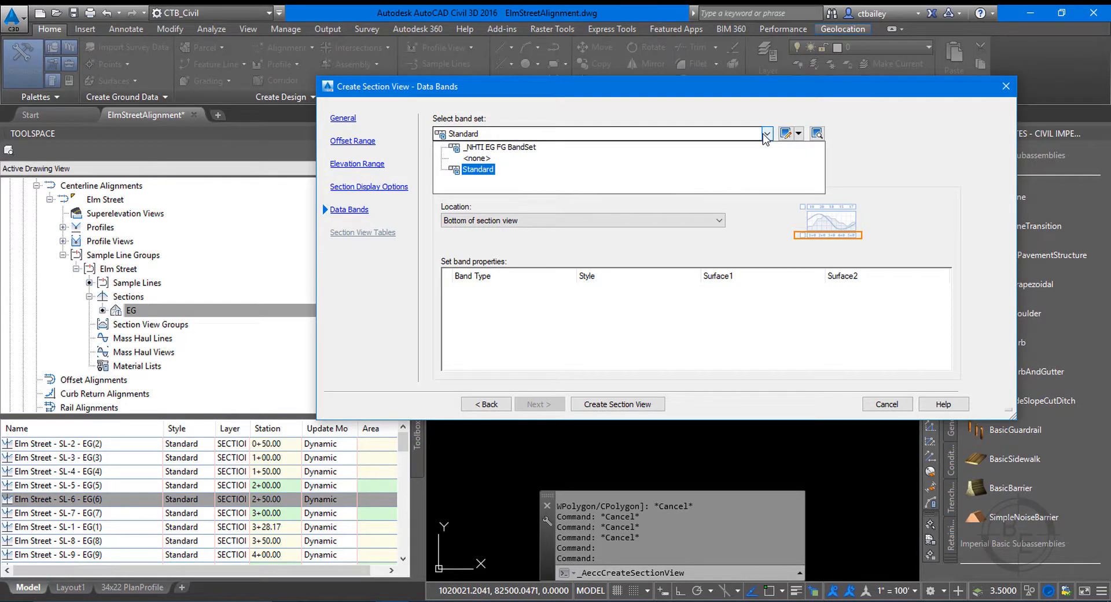
{"action": "left_click", "coordinate": [492, 147]}
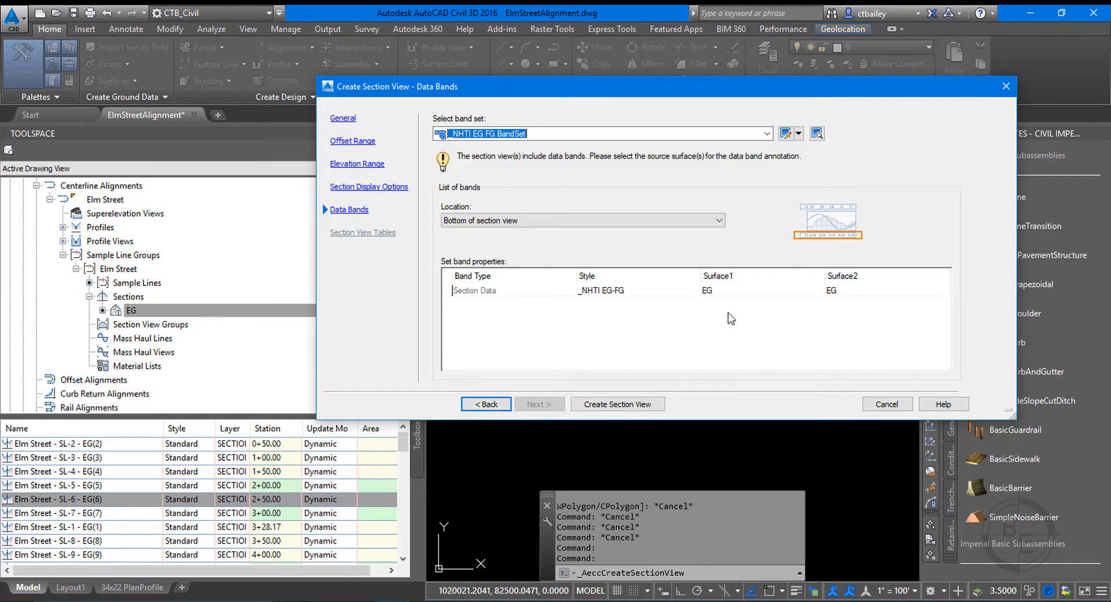
{"action": "left_click", "coordinate": [720, 296]}
{"action": "left_click", "coordinate": [715, 295]}
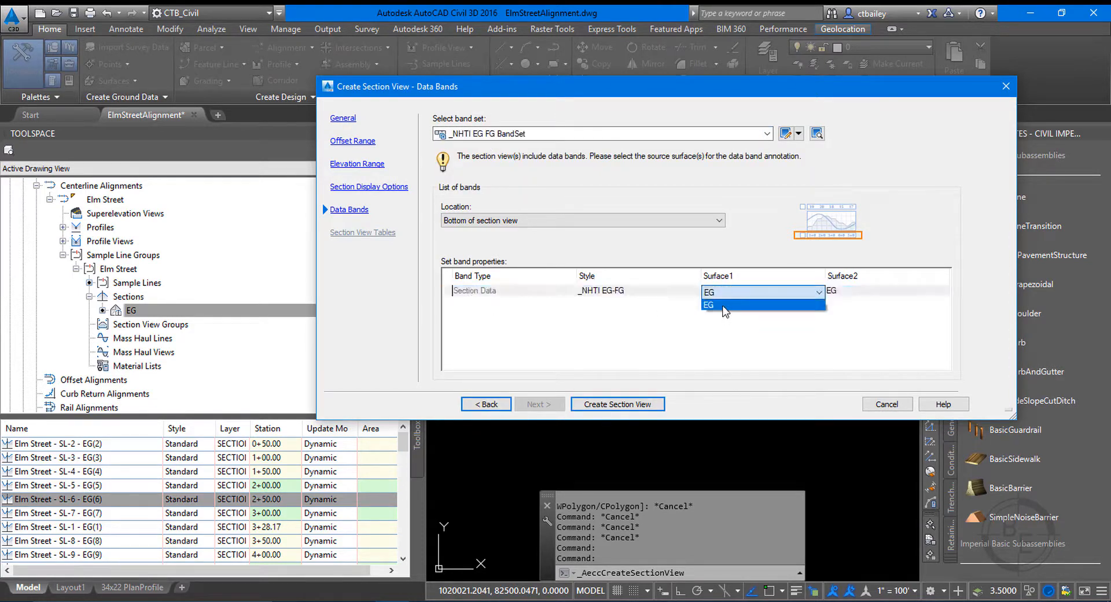
{"action": "left_click", "coordinate": [725, 306]}
{"action": "left_click", "coordinate": [842, 293]}
{"action": "left_click", "coordinate": [842, 292]}
{"action": "left_click", "coordinate": [839, 305]}
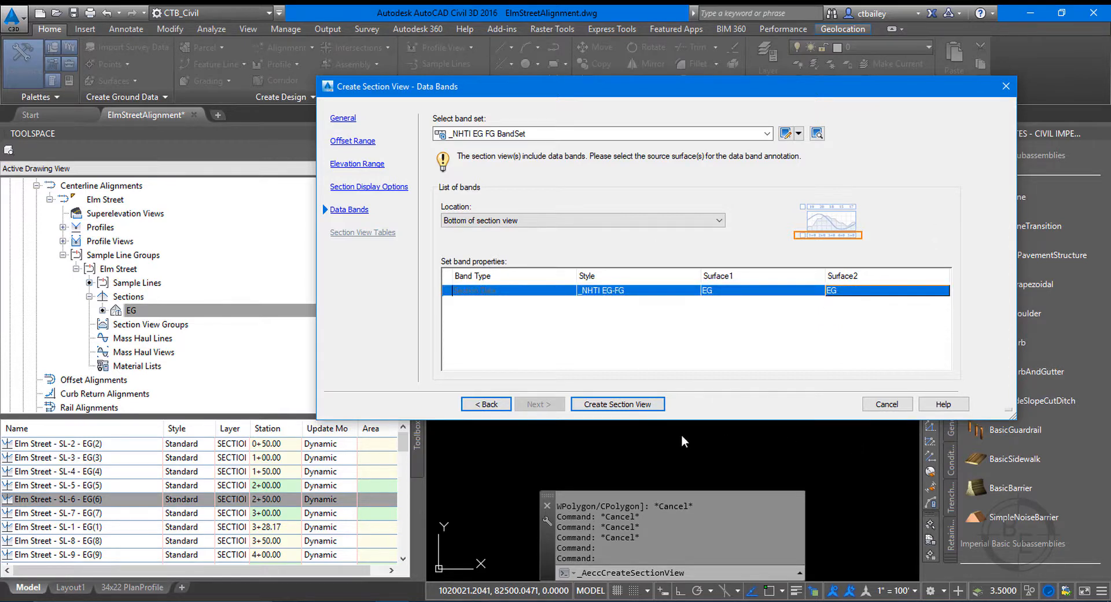
Create the section view and place its origin in the empty area east of the profile view.
{"action": "left_click", "coordinate": [629, 405]}
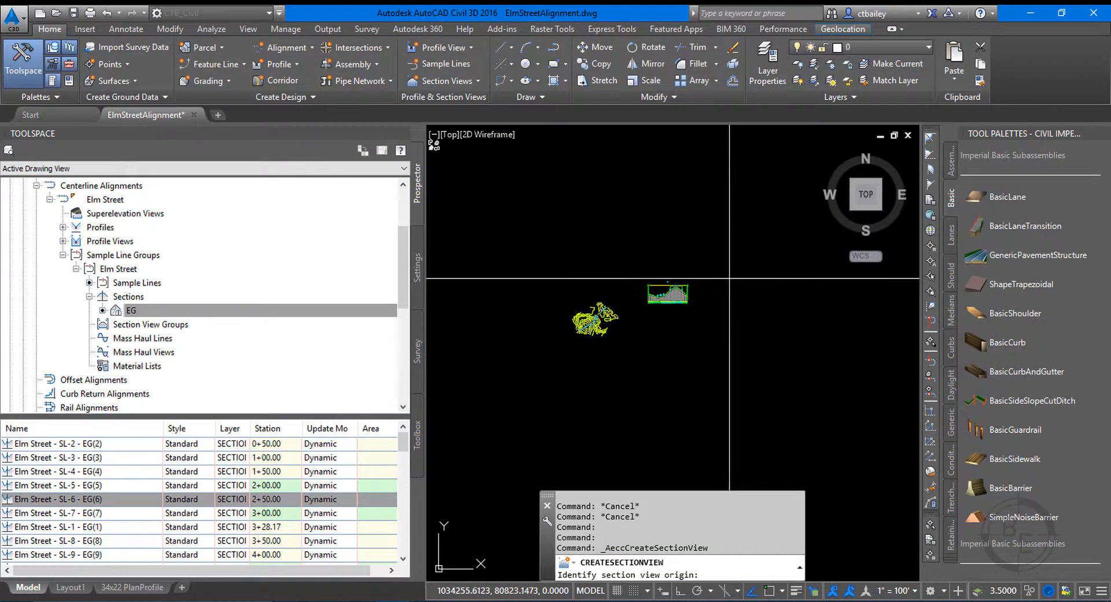
{"action": "left_click", "coordinate": [729, 278]}
{"action": "scroll", "coordinate": [746, 260], "scroll_direction": "up", "scroll_amount": 10}
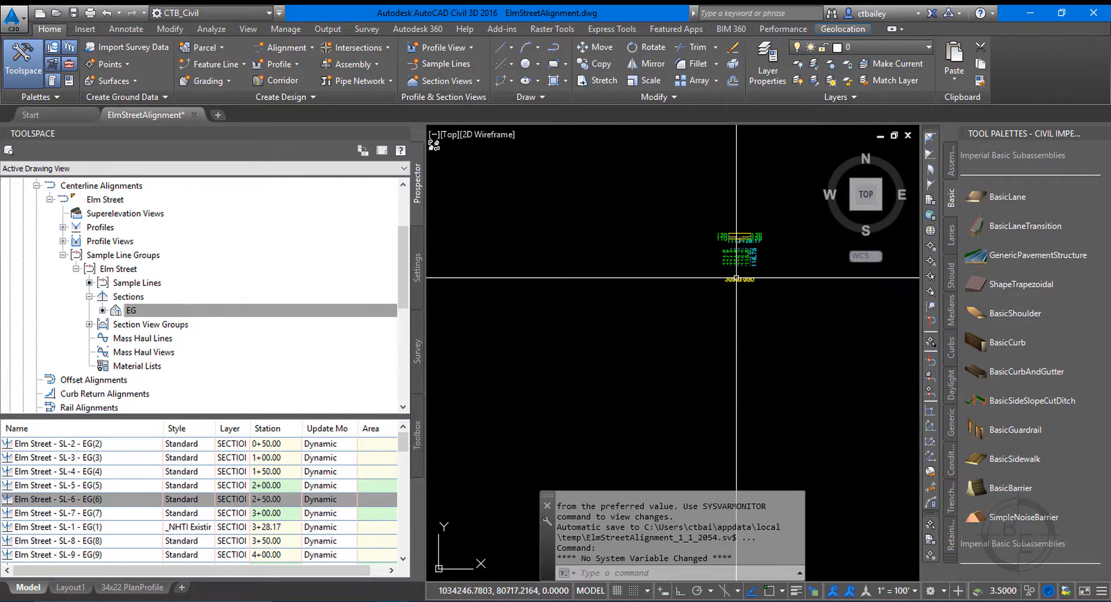
{"action": "scroll", "coordinate": [795, 275], "scroll_direction": "down", "scroll_amount": 3}
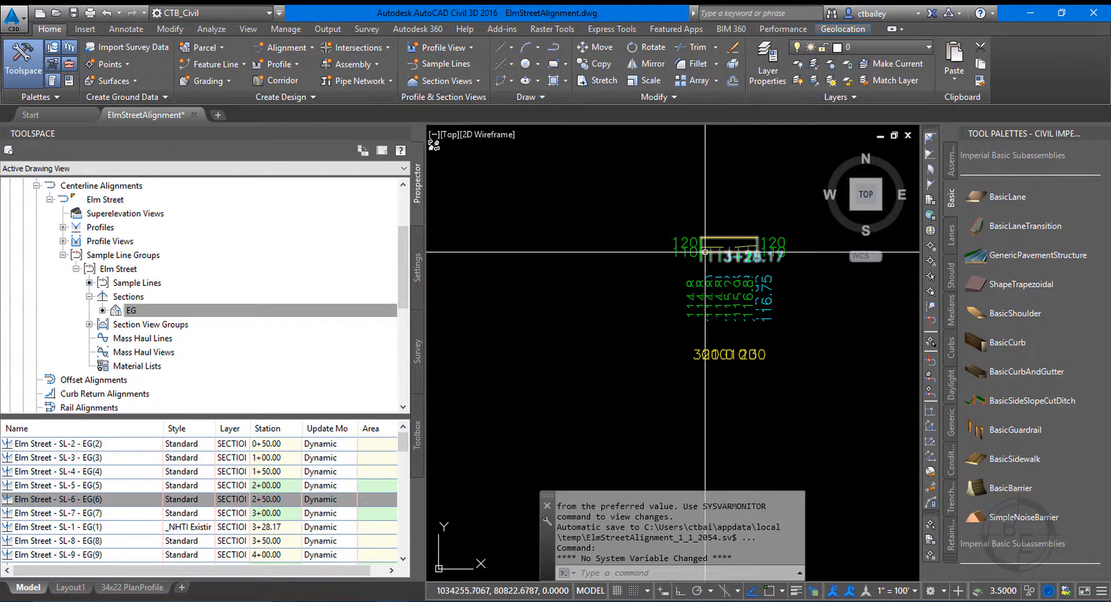
{"action": "scroll", "coordinate": [725, 245], "scroll_direction": "up", "scroll_amount": 2}
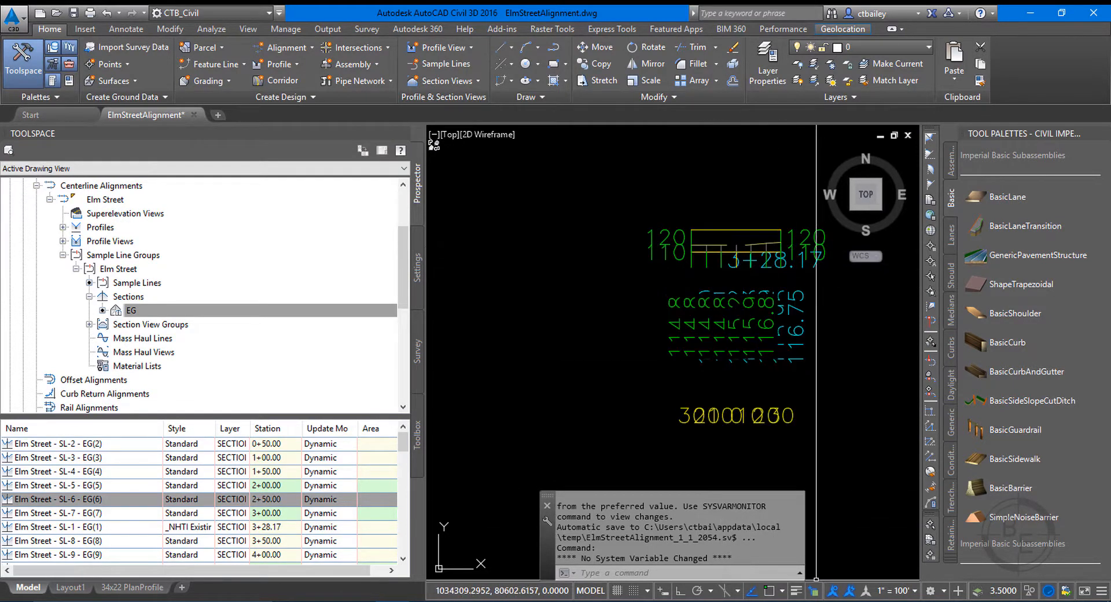
Set the drawing's annotation scale to 1" = 10' so the section view labels are legible.
{"action": "left_click", "coordinate": [904, 591]}
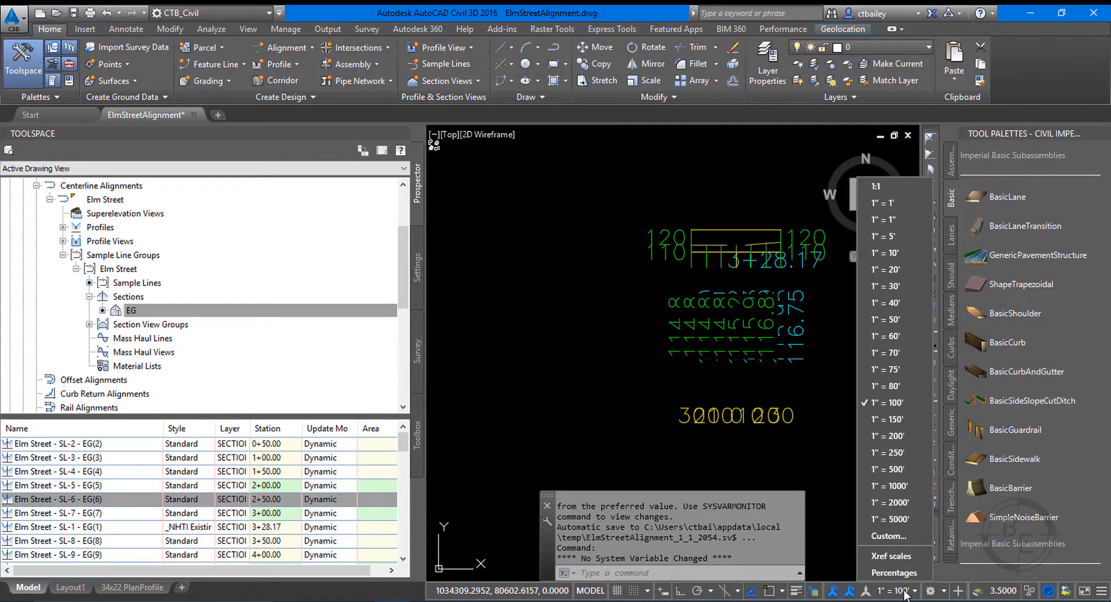
{"action": "left_click", "coordinate": [879, 252]}
{"action": "scroll", "coordinate": [698, 266], "scroll_direction": "up", "scroll_amount": 5}
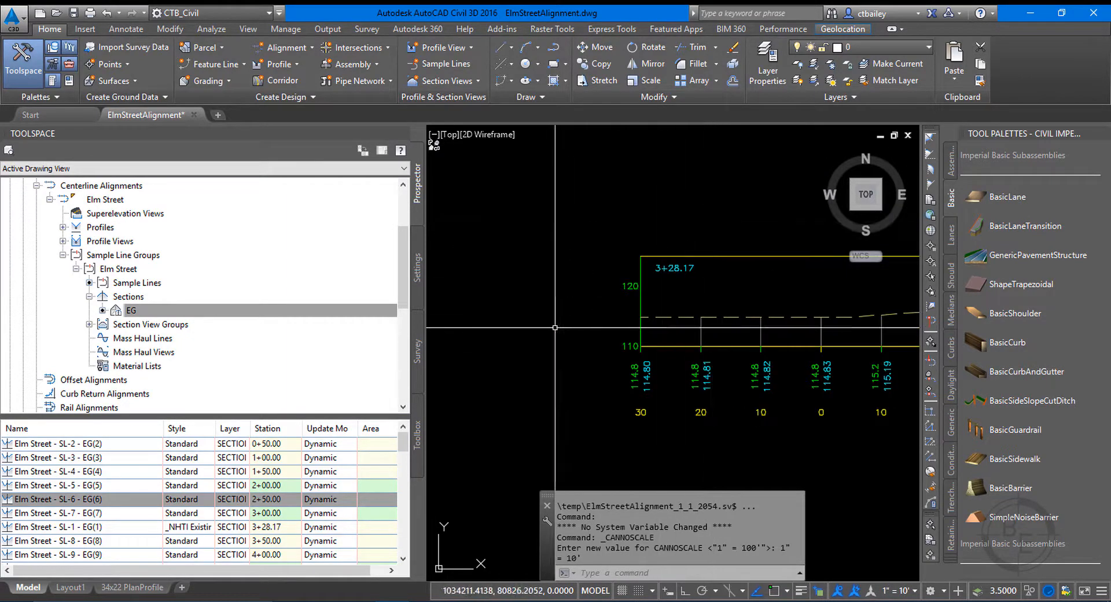
{"action": "scroll", "coordinate": [811, 432], "scroll_direction": "down", "scroll_amount": 4}
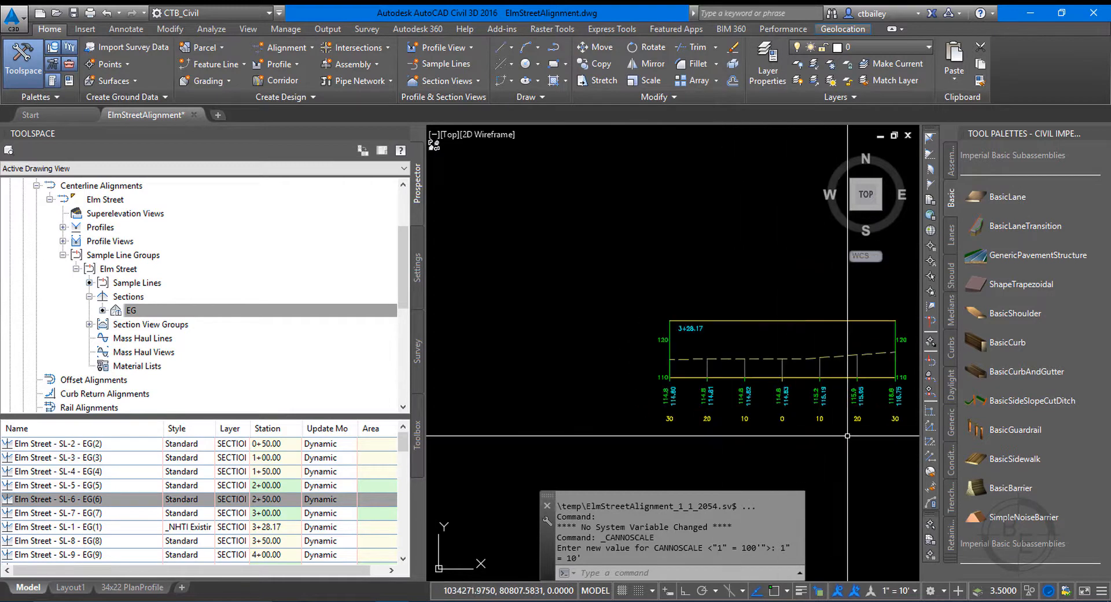
Examine the SL-1 section view's ground line and band labels, and compare the profile view's labels at the current scale.
{"action": "scroll", "coordinate": [833, 404], "scroll_direction": "up", "scroll_amount": 3}
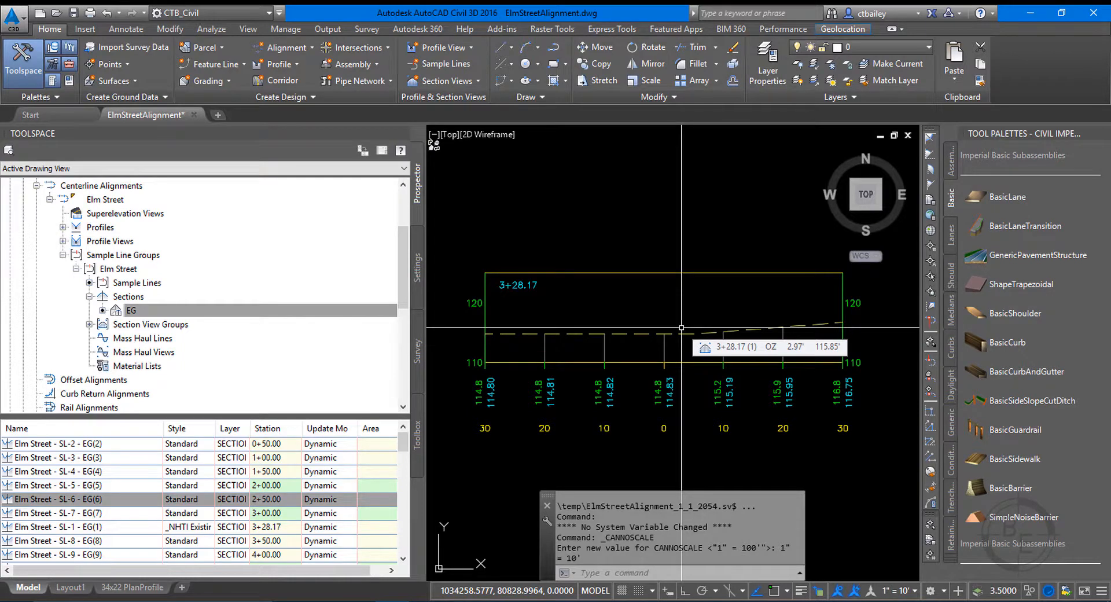
{"action": "scroll", "coordinate": [525, 327], "scroll_direction": "down", "scroll_amount": 5}
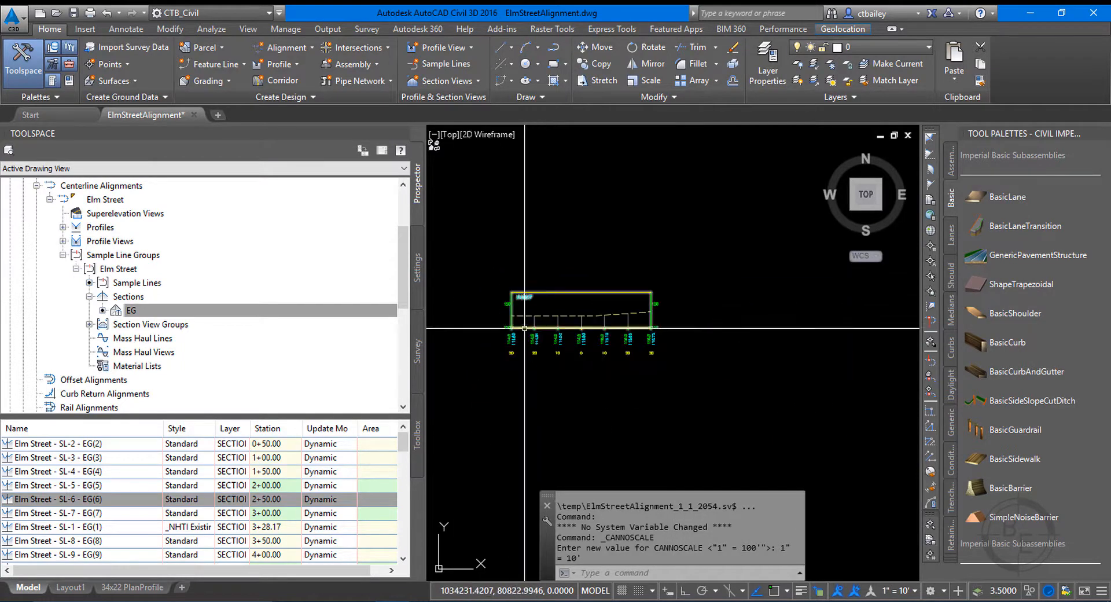
{"action": "scroll", "coordinate": [524, 327], "scroll_direction": "up", "scroll_amount": 5}
{"action": "scroll", "coordinate": [734, 318], "scroll_direction": "down", "scroll_amount": 5}
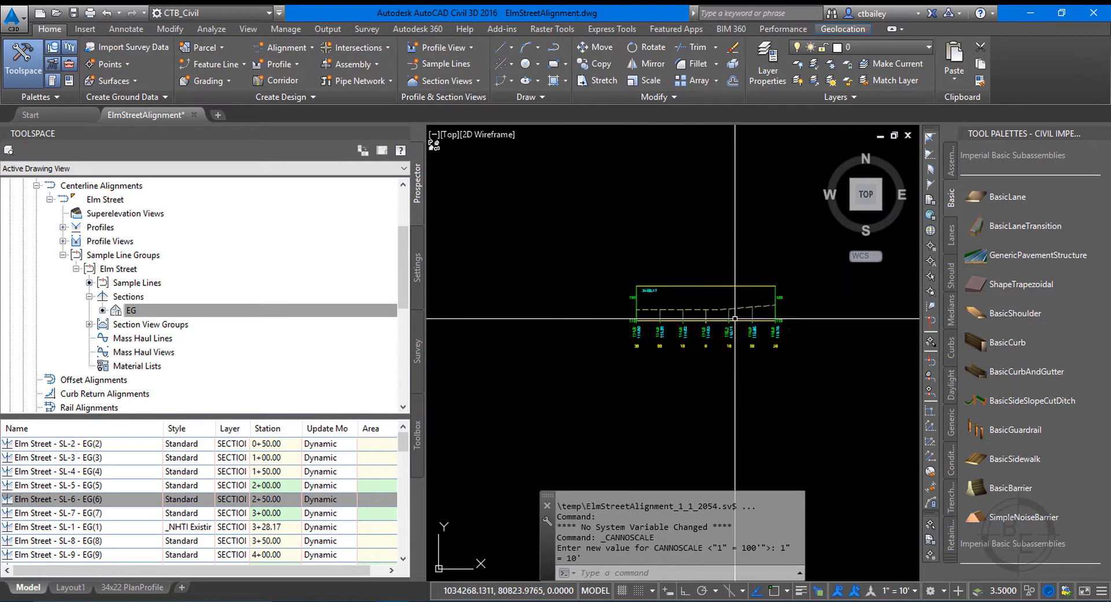
{"action": "scroll", "coordinate": [735, 318], "scroll_direction": "down", "scroll_amount": 10}
{"action": "scroll", "coordinate": [580, 389], "scroll_direction": "down", "scroll_amount": 4}
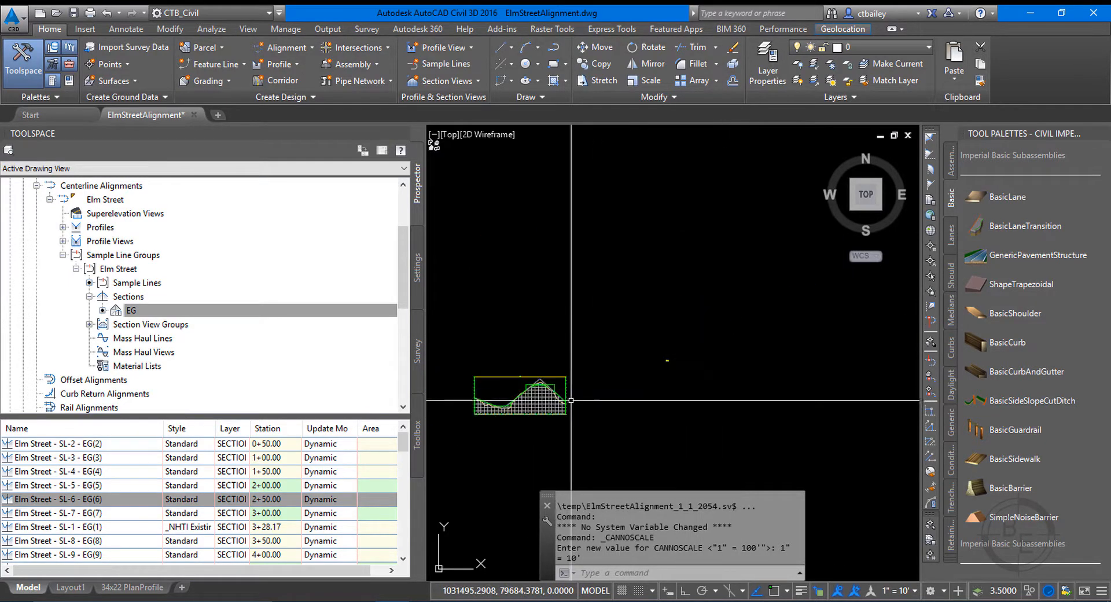
{"action": "scroll", "coordinate": [571, 400], "scroll_direction": "up", "scroll_amount": 10}
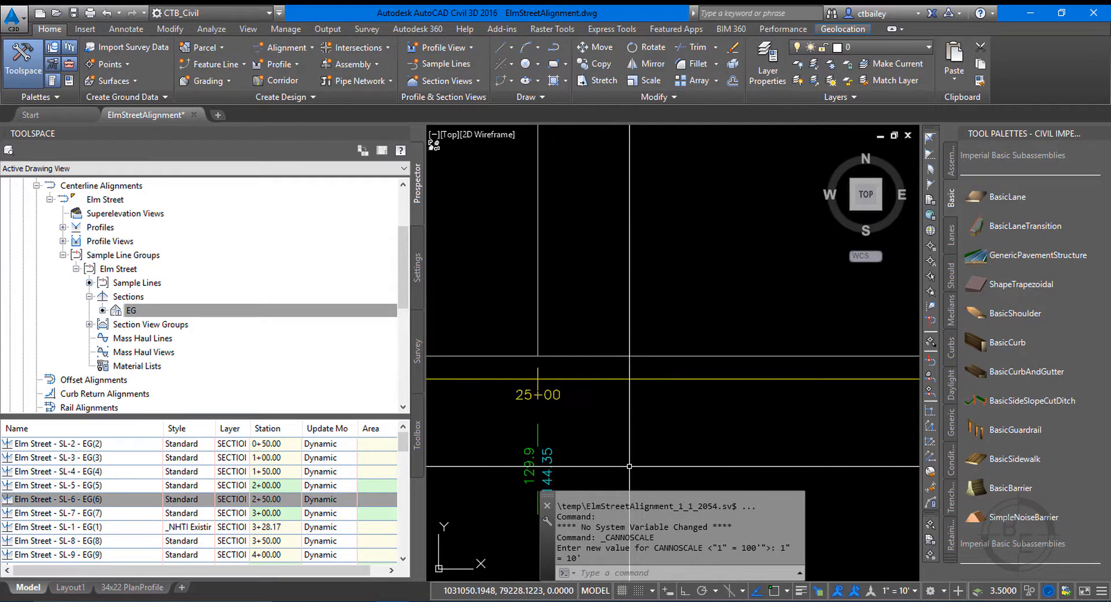
{"action": "scroll", "coordinate": [629, 465], "scroll_direction": "down", "scroll_amount": 6}
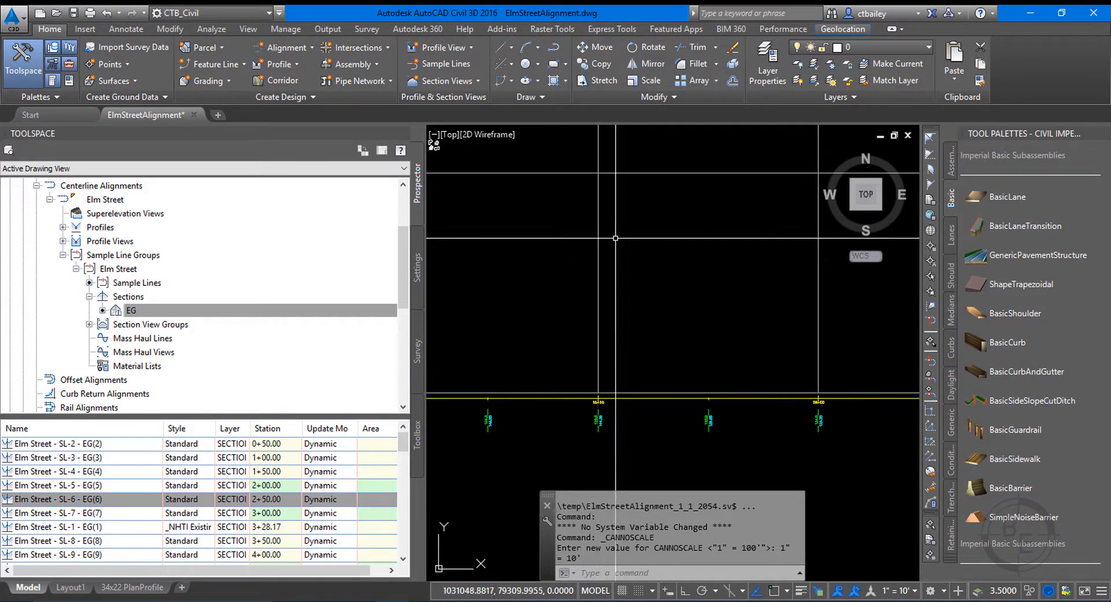
Inspect the section view at station 3+28.17, checking its grid, offset and elevation labels at the current scale alongside the profile view.
{"action": "scroll", "coordinate": [600, 266], "scroll_direction": "down", "scroll_amount": 16}
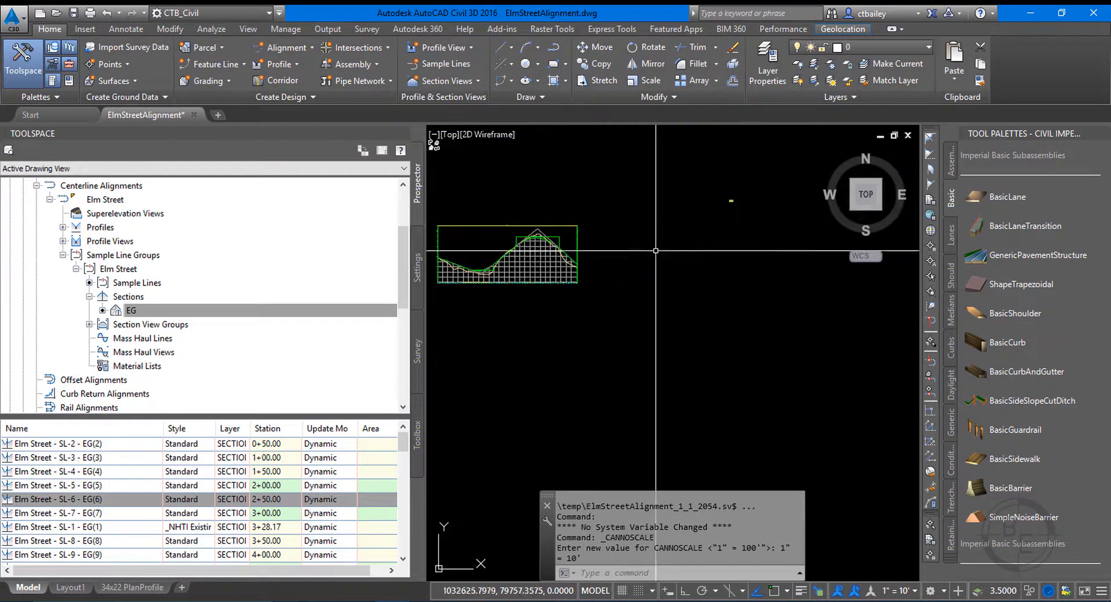
{"action": "scroll", "coordinate": [656, 250], "scroll_direction": "up", "scroll_amount": 12}
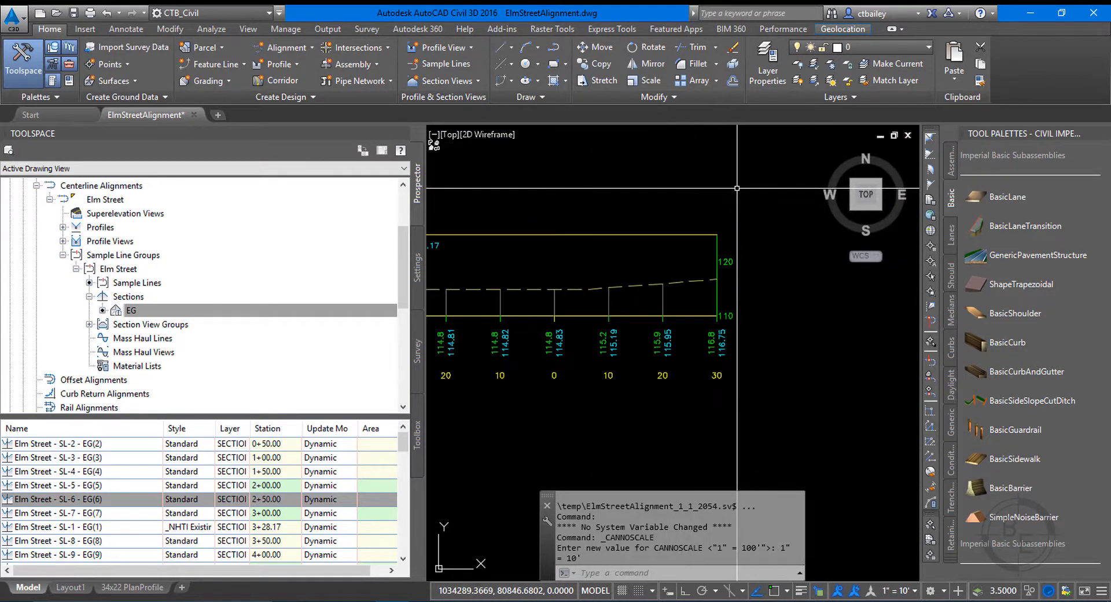
{"action": "scroll", "coordinate": [745, 159], "scroll_direction": "down", "scroll_amount": 2}
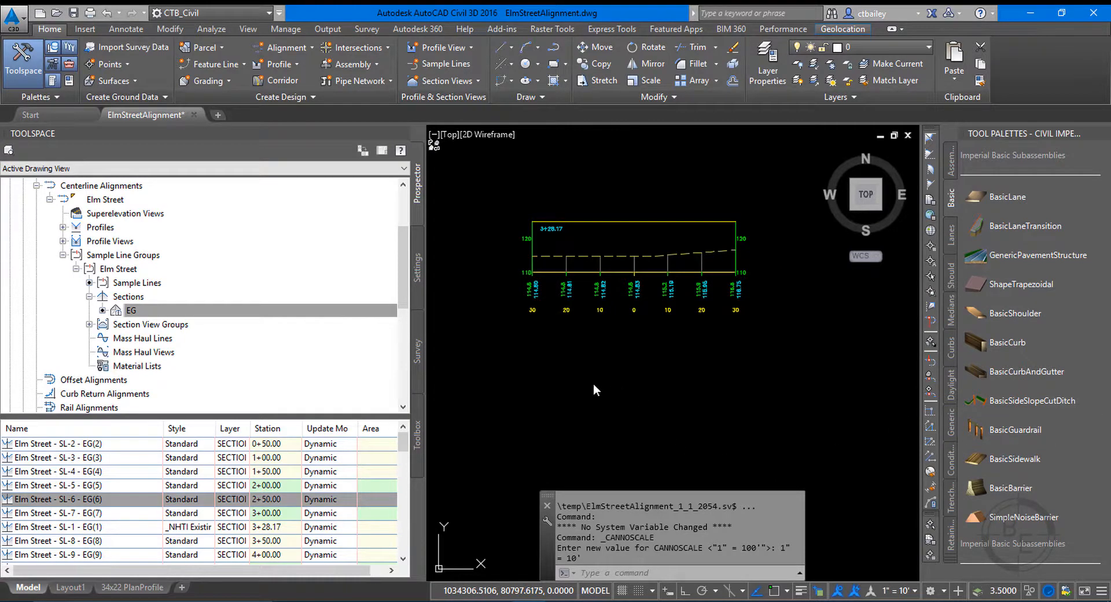
{"action": "scroll", "coordinate": [642, 404], "scroll_direction": "down", "scroll_amount": 6}
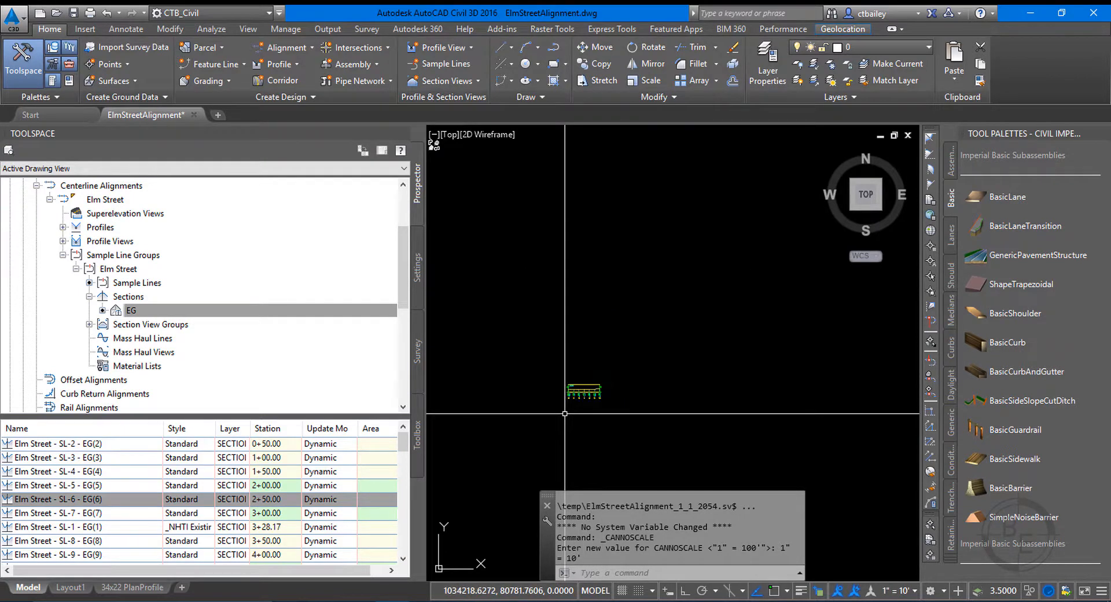
{"action": "scroll", "coordinate": [596, 382], "scroll_direction": "up", "scroll_amount": 6}
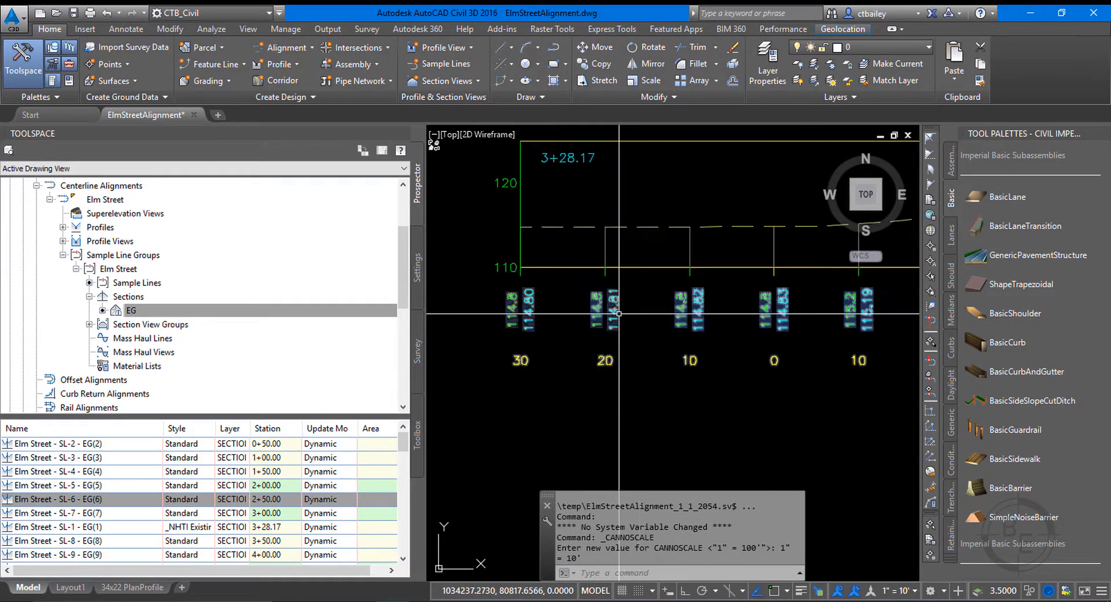
{"action": "scroll", "coordinate": [619, 413], "scroll_direction": "down", "scroll_amount": 6}
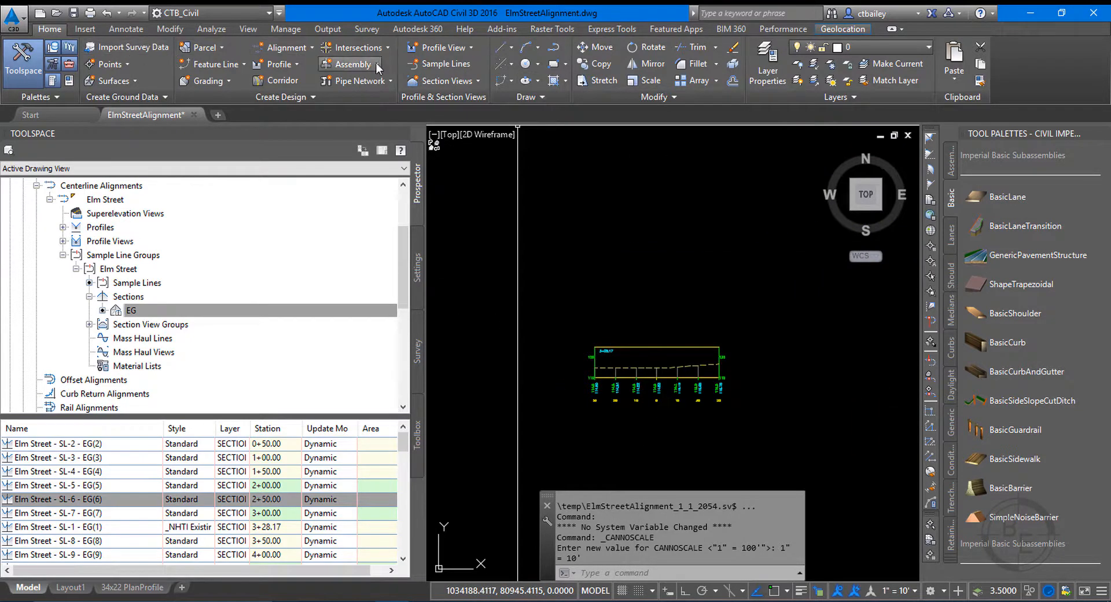
Start creating multiple section views for the Elm Street alignment, using the Elm Street sample line group.
{"action": "left_click", "coordinate": [449, 81]}
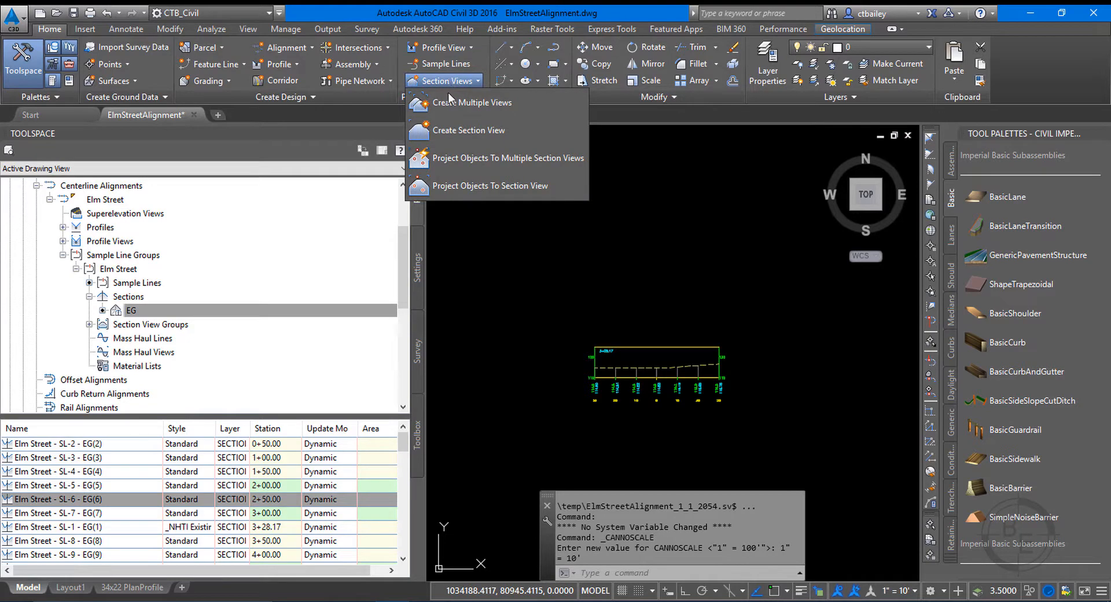
{"action": "left_click", "coordinate": [451, 103]}
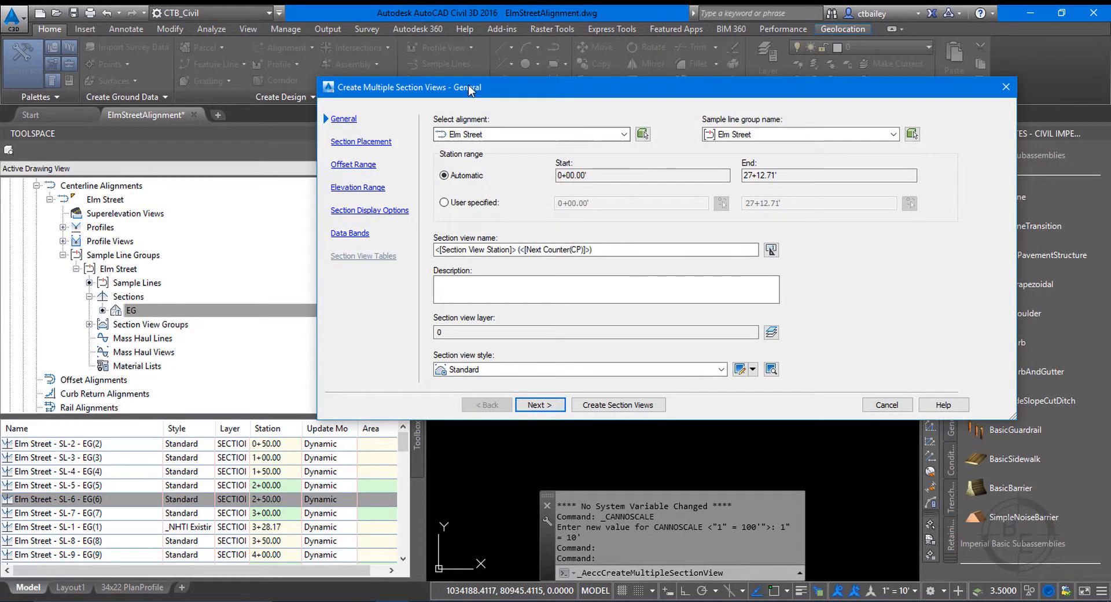
{"action": "left_click_drag", "start_coordinate": [457, 91], "coordinate": [468, 93]}
{"action": "left_click", "coordinate": [477, 138]}
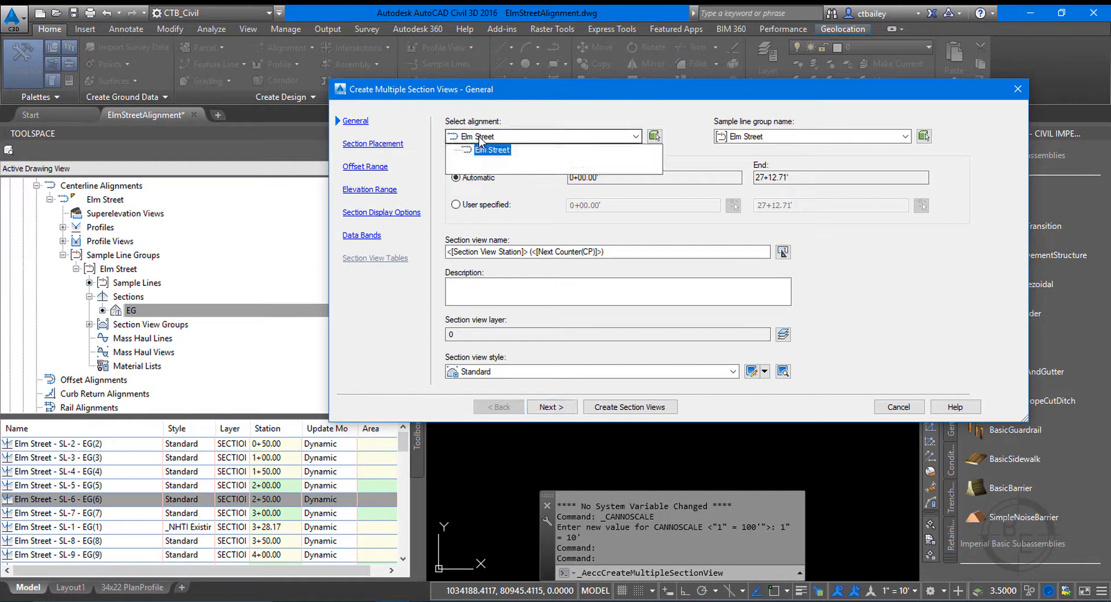
{"action": "left_click", "coordinate": [485, 147]}
{"action": "left_click", "coordinate": [799, 137]}
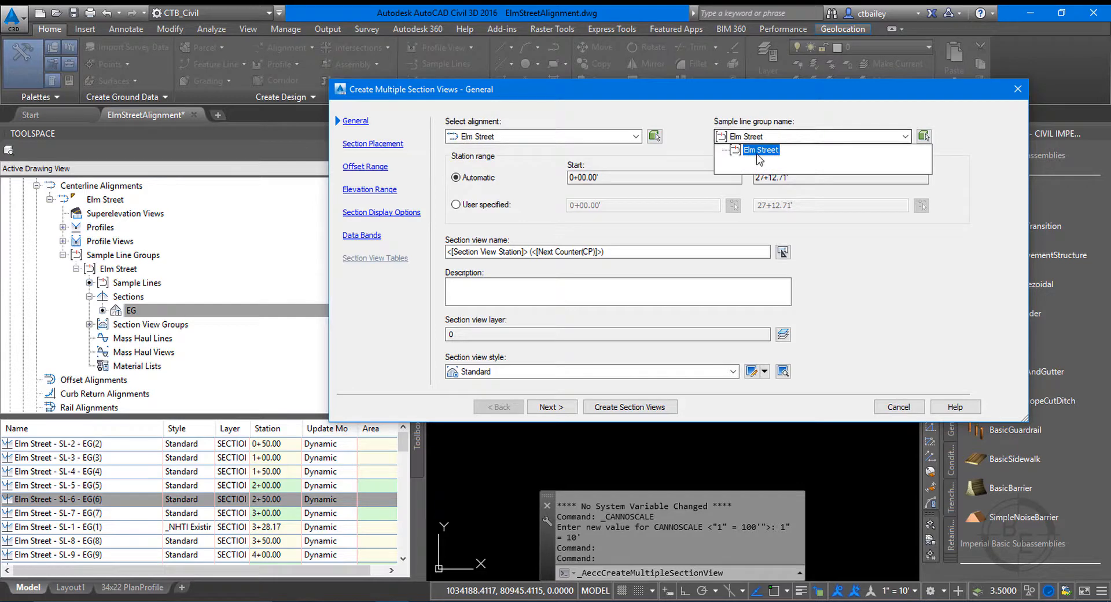
{"action": "left_click", "coordinate": [758, 151]}
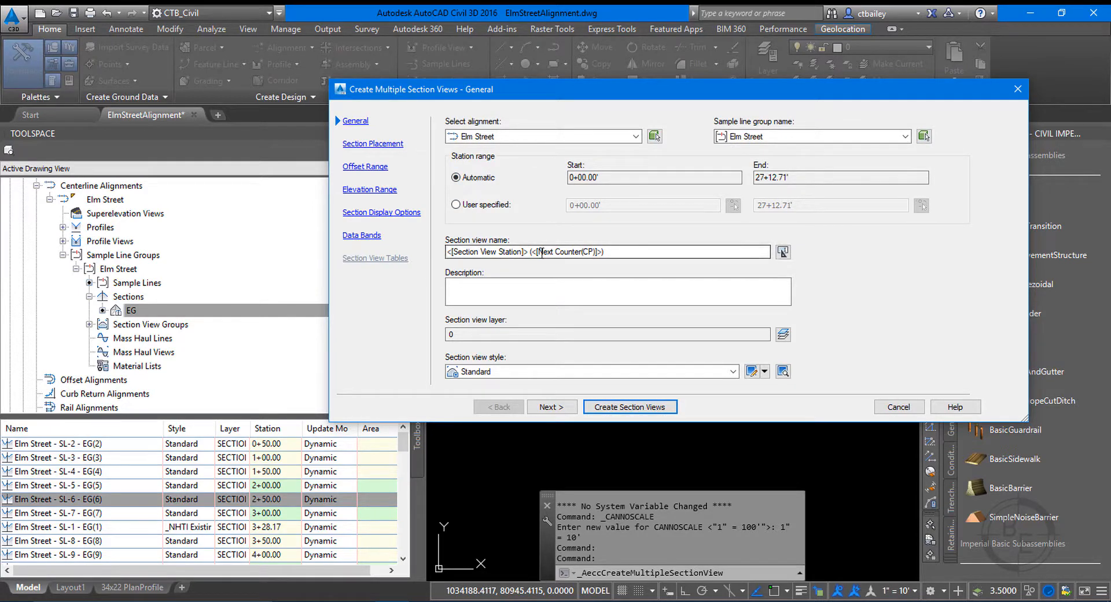
Set the section view style to _NHTI 10 scale and continue to the section placement settings.
{"action": "left_click", "coordinate": [486, 372]}
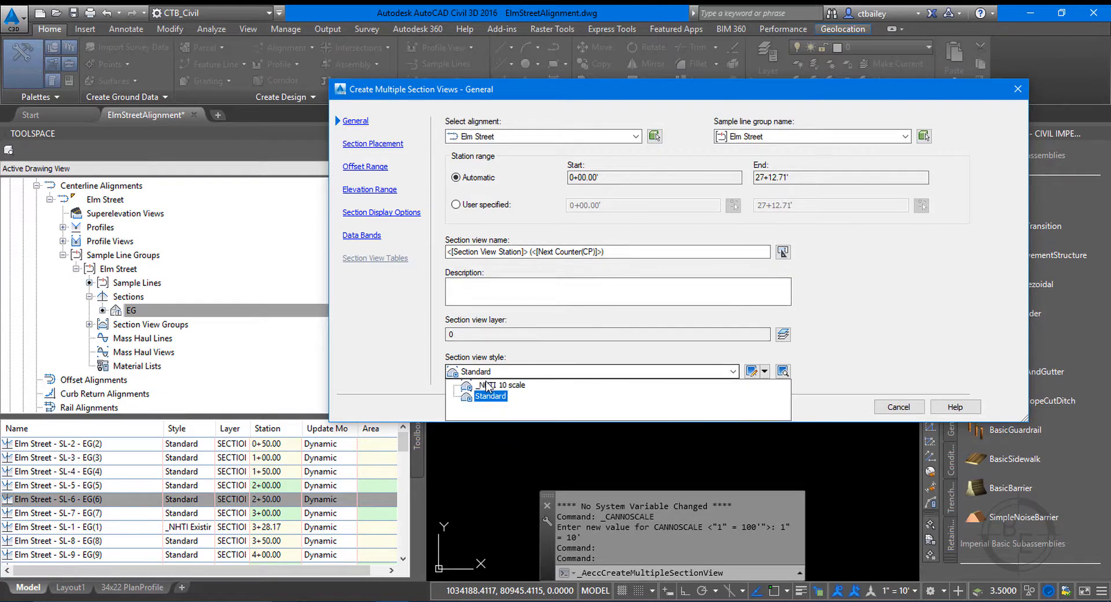
{"action": "left_click", "coordinate": [488, 381]}
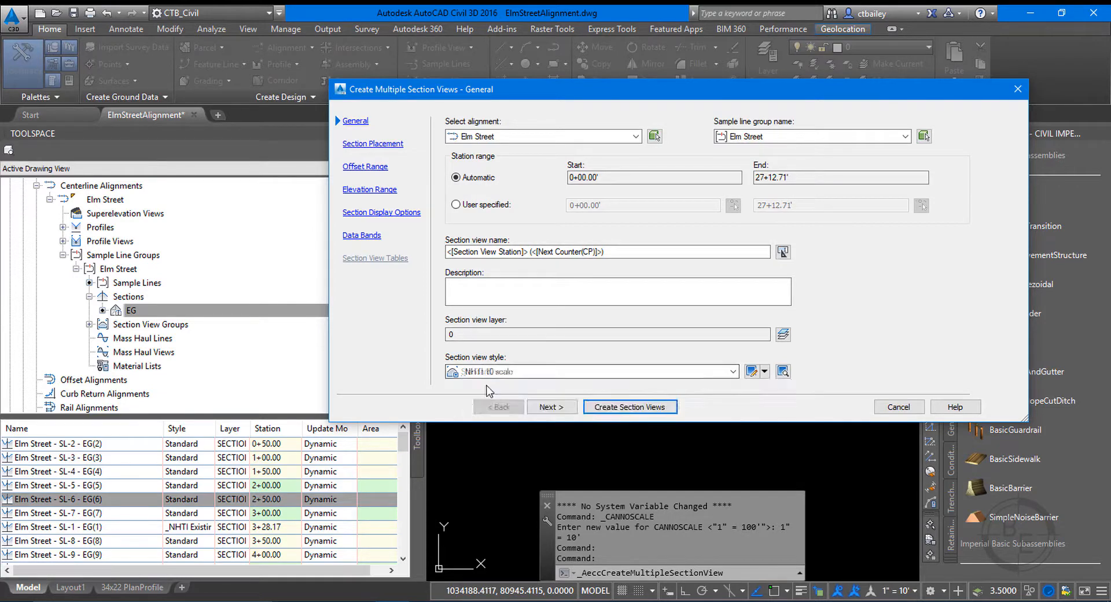
{"action": "left_click", "coordinate": [546, 408]}
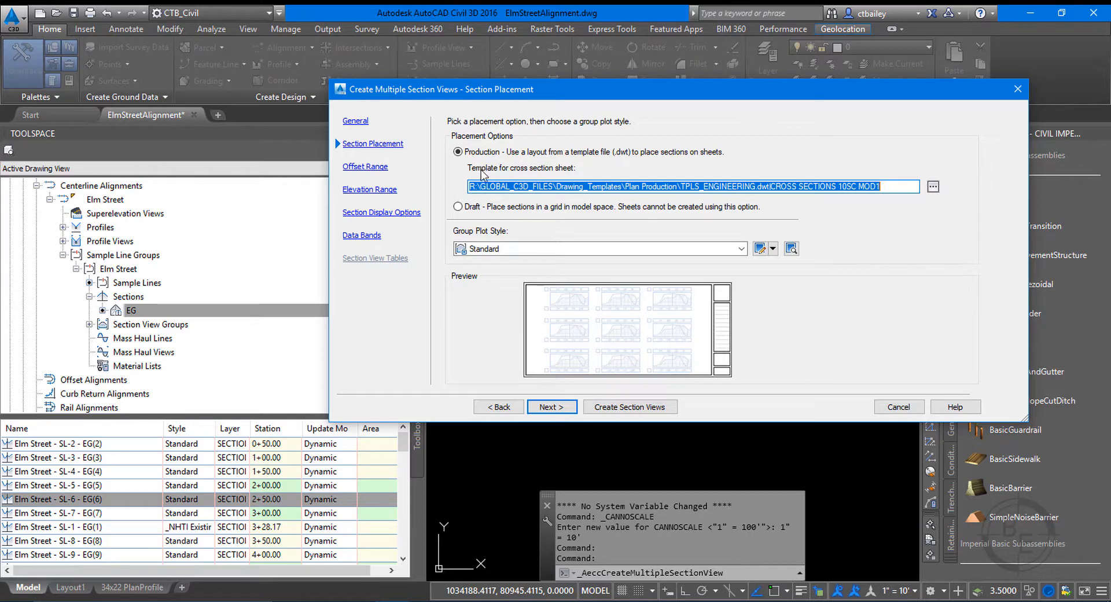
Use Production placement for the sections and open the file browser for a different cross section sheet template.
{"action": "left_click", "coordinate": [468, 207]}
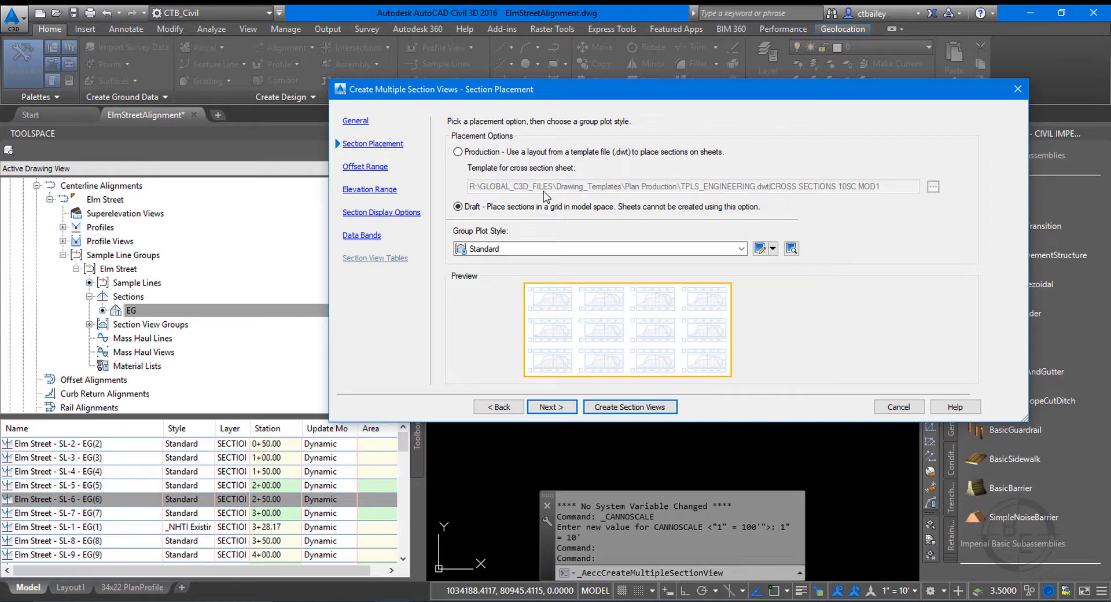
{"action": "left_click", "coordinate": [497, 155]}
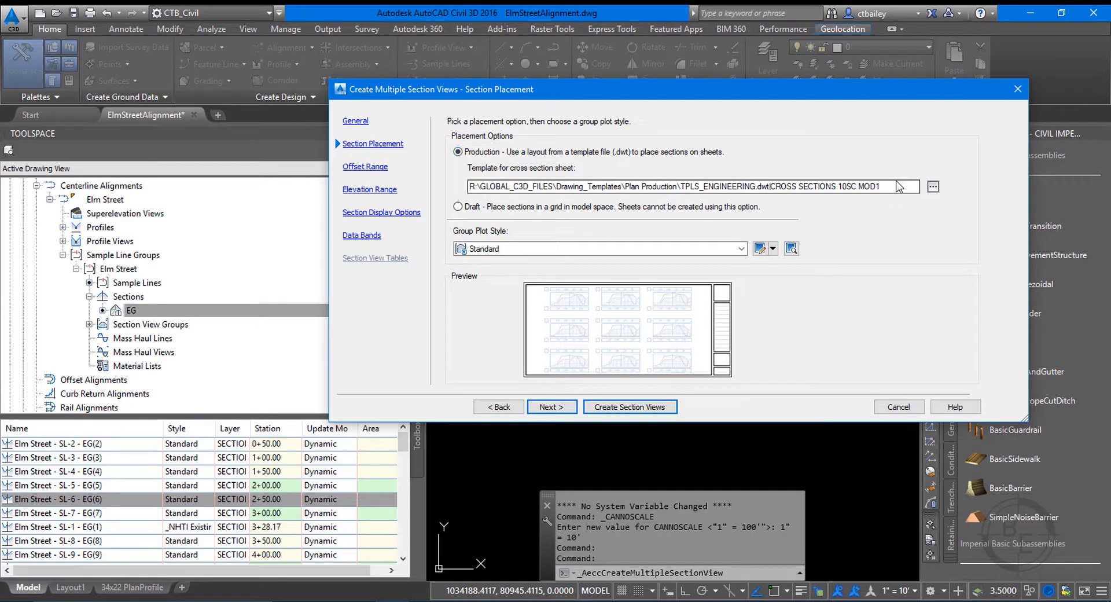
{"action": "left_click_drag", "start_coordinate": [769, 186], "coordinate": [630, 186]}
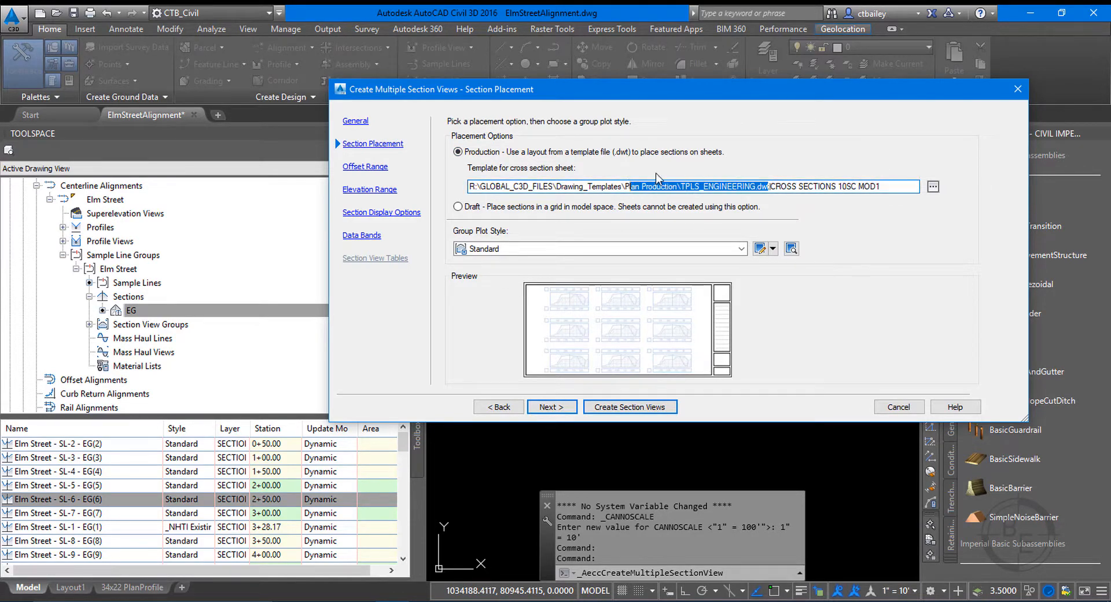
{"action": "left_click", "coordinate": [932, 188]}
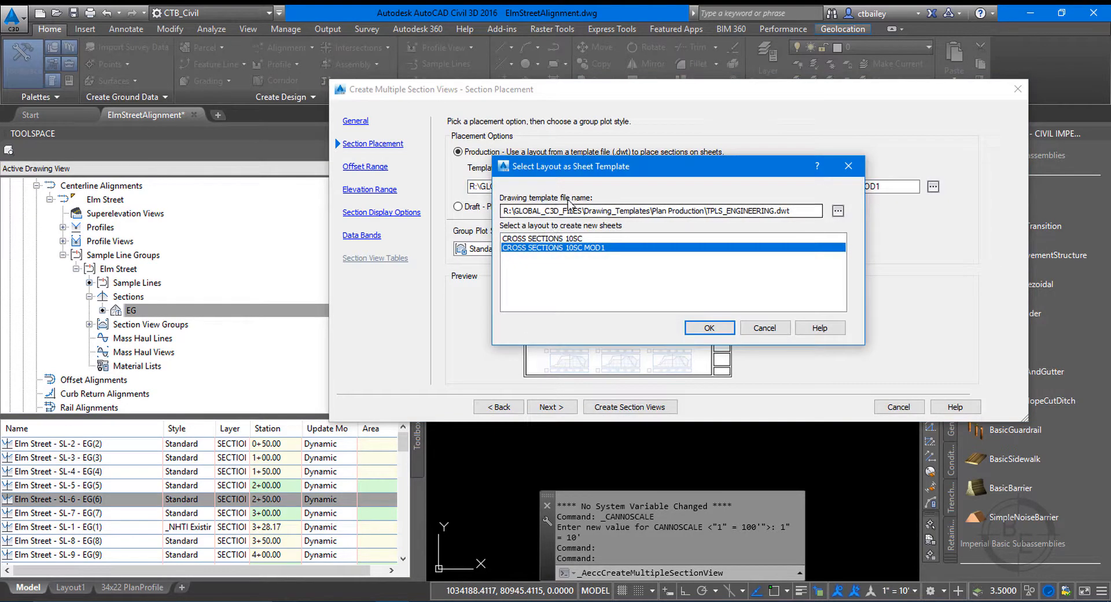
{"action": "left_click", "coordinate": [842, 211]}
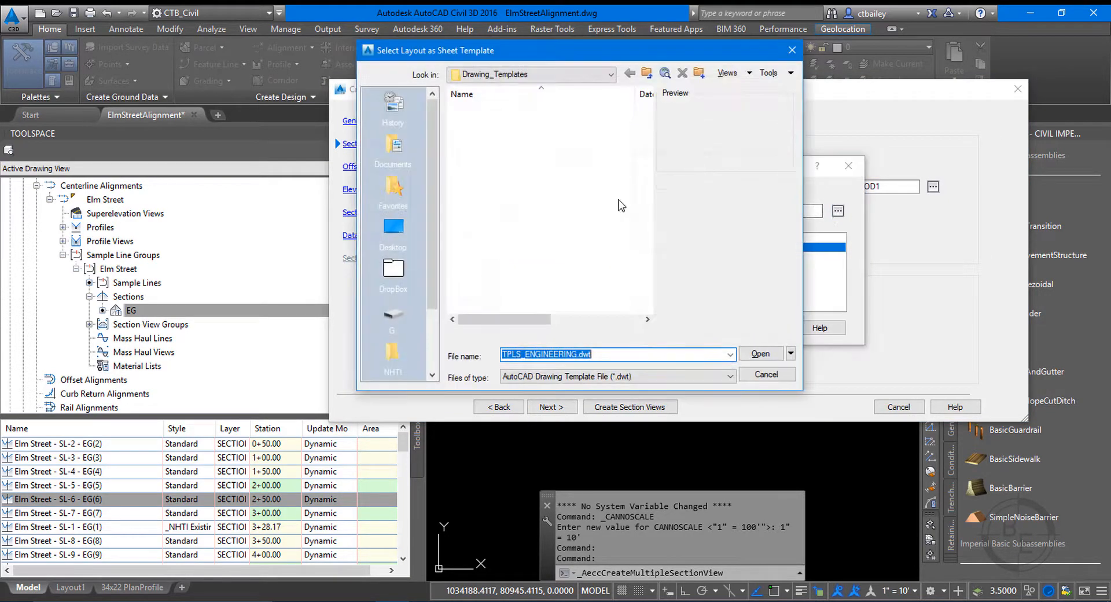
Browse to the CVET201C folder inside CAD_SupplementalFiles, in the NHTI-CAD folder of Dropbox (Personal)\NHTI.
{"action": "left_click", "coordinate": [501, 188]}
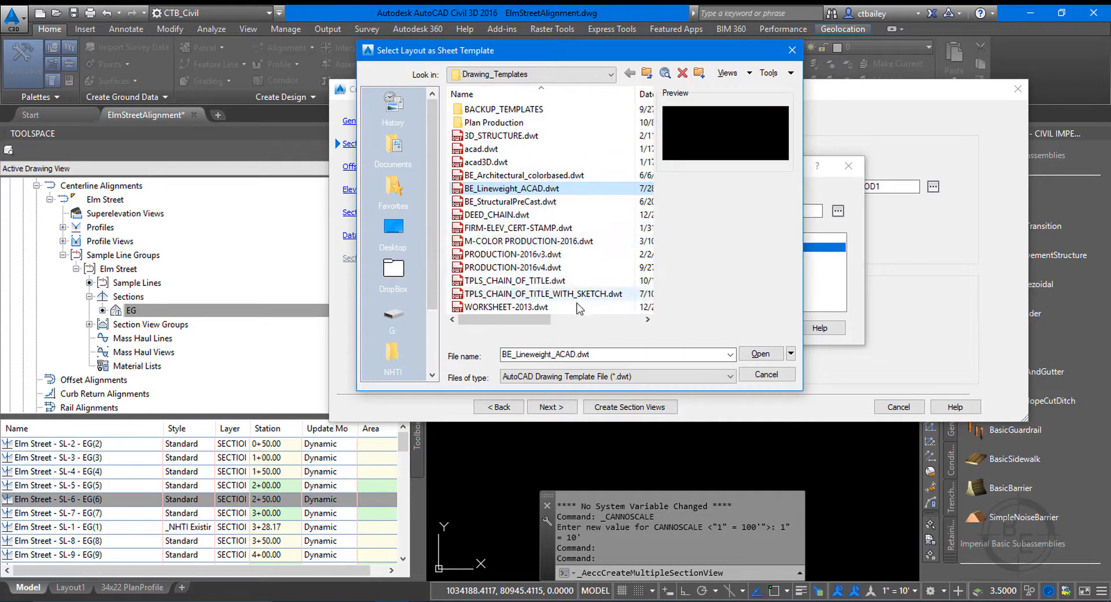
{"action": "double_click", "coordinate": [493, 122]}
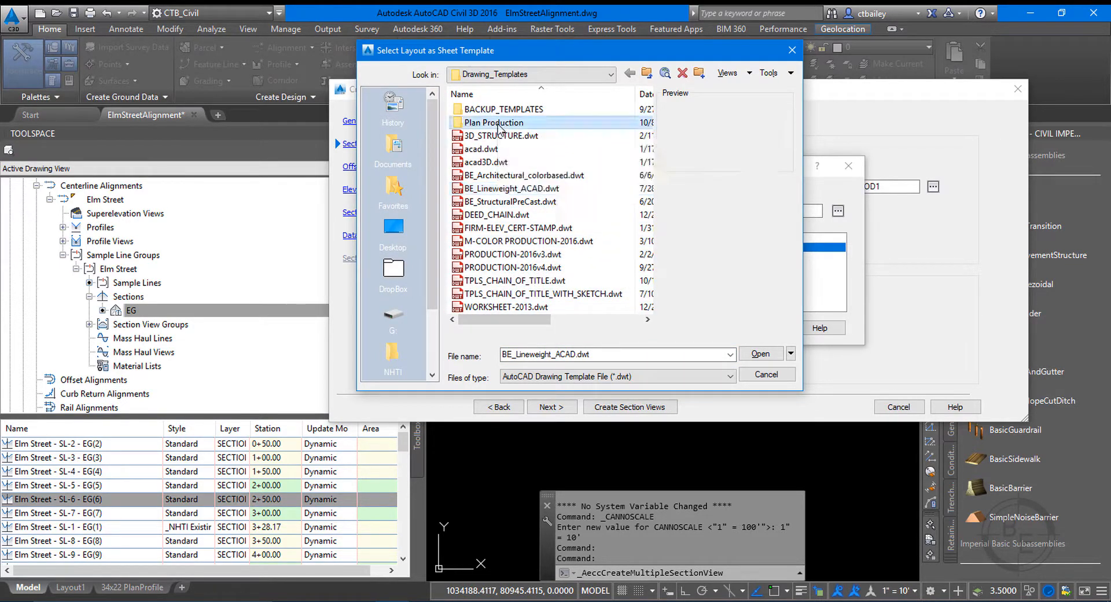
{"action": "left_click", "coordinate": [560, 74]}
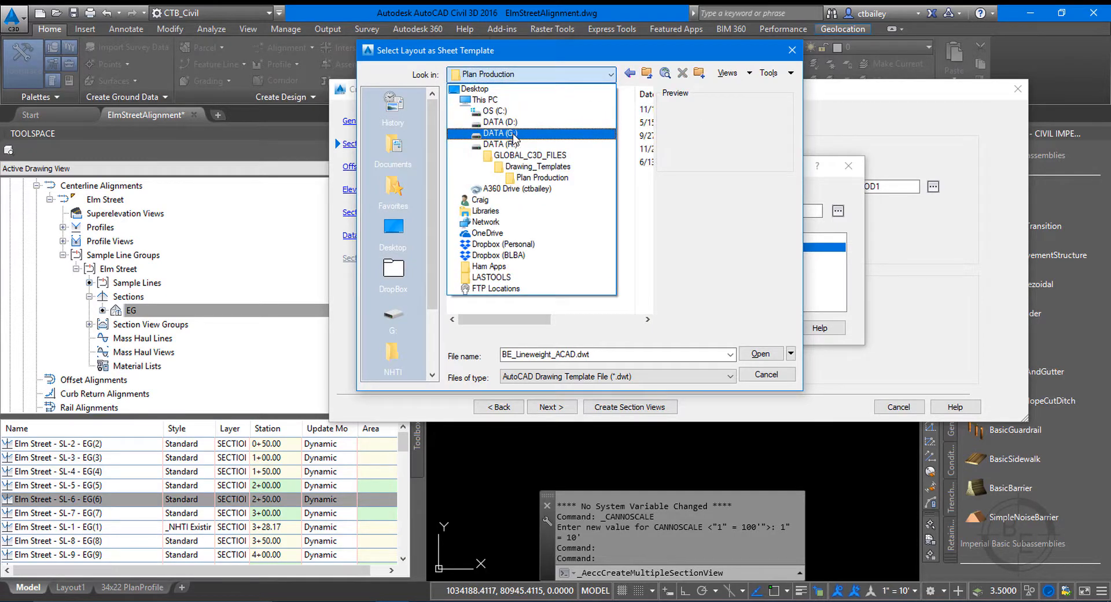
{"action": "left_click", "coordinate": [498, 244]}
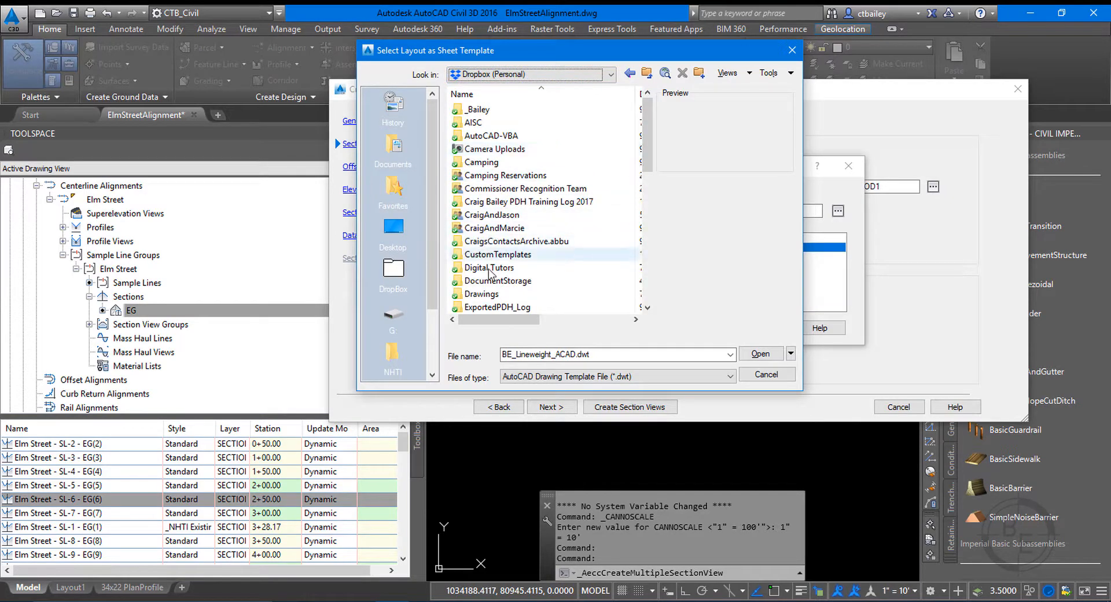
{"action": "scroll", "coordinate": [488, 288], "scroll_direction": "down", "scroll_amount": 6}
{"action": "scroll", "coordinate": [487, 287], "scroll_direction": "down", "scroll_amount": 1}
{"action": "double_click", "coordinate": [475, 162]}
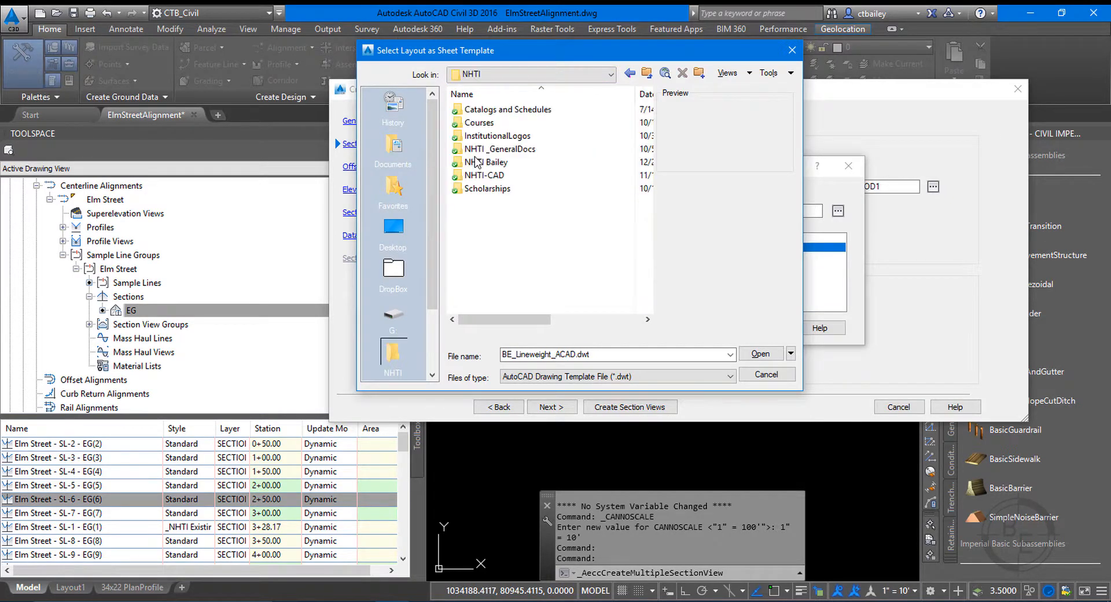
{"action": "double_click", "coordinate": [477, 123]}
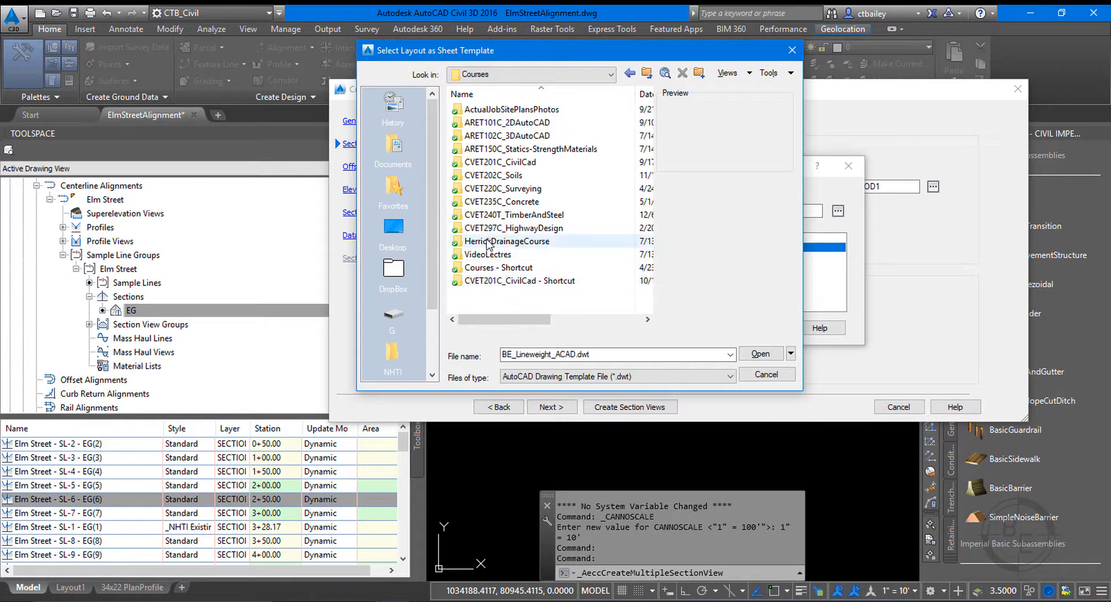
{"action": "left_click", "coordinate": [646, 73]}
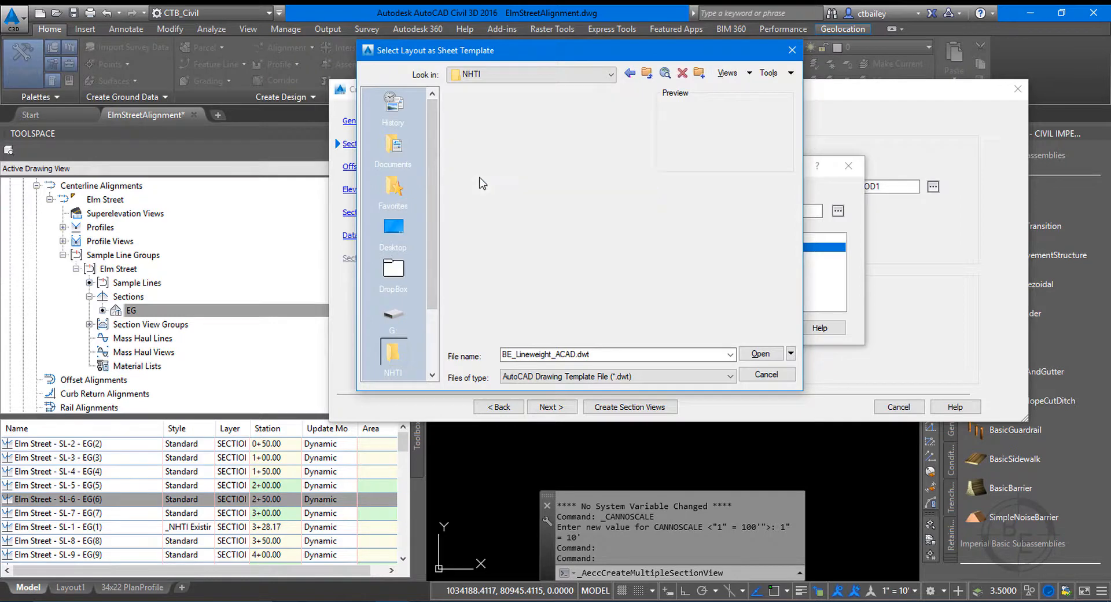
{"action": "double_click", "coordinate": [484, 122]}
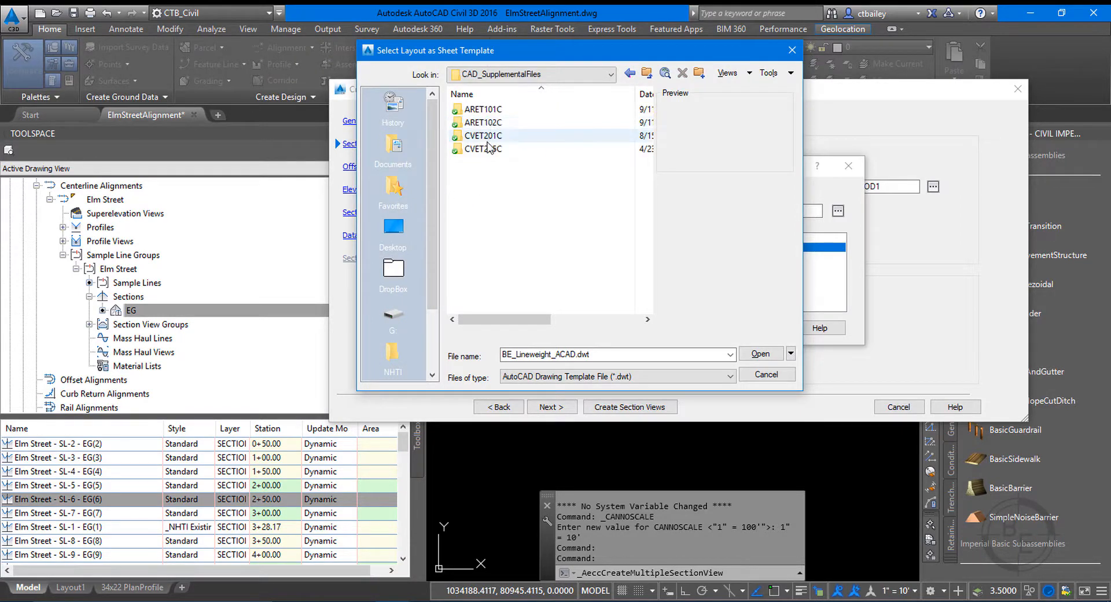
{"action": "double_click", "coordinate": [485, 137]}
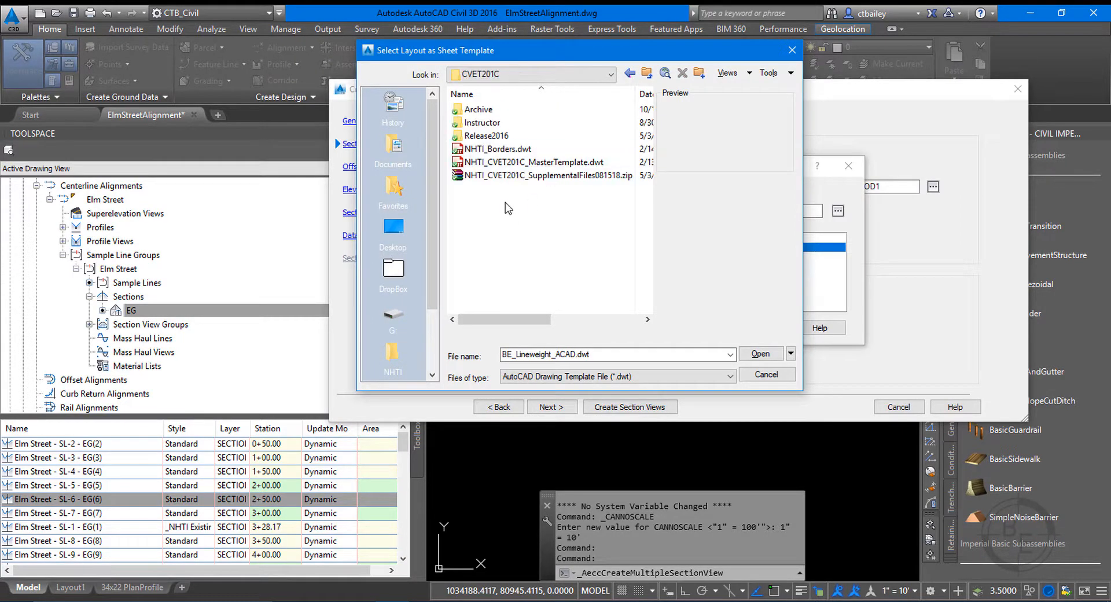
Load NHTI_Borders.dwt and use its 34x22 Cross Sections 10SC layout as the cross section sheet template.
{"action": "left_click", "coordinate": [498, 148]}
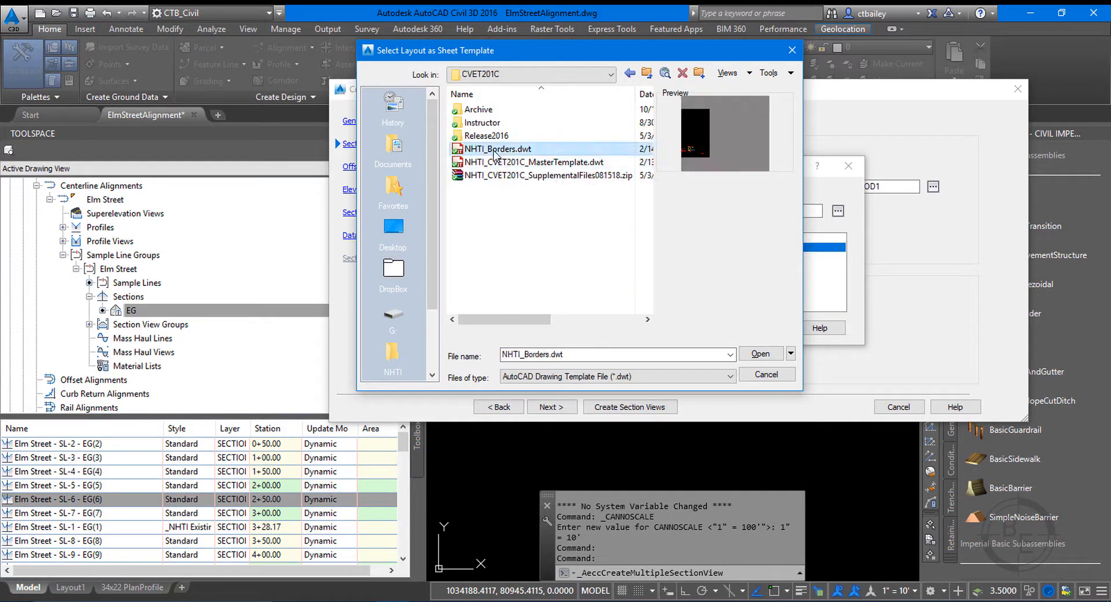
{"action": "left_click", "coordinate": [760, 353]}
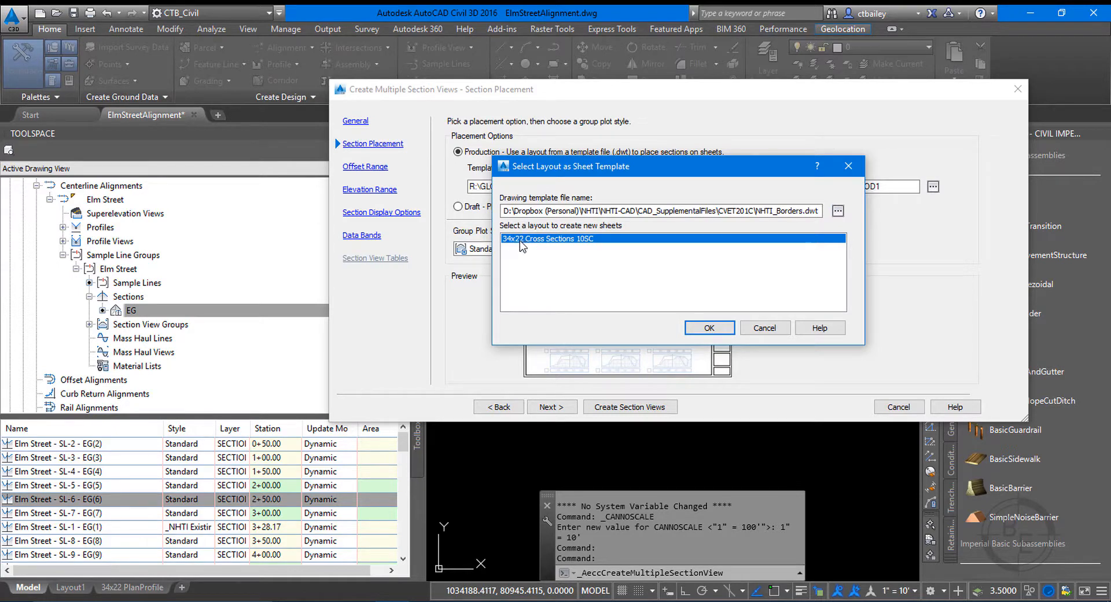
{"action": "left_click", "coordinate": [709, 327]}
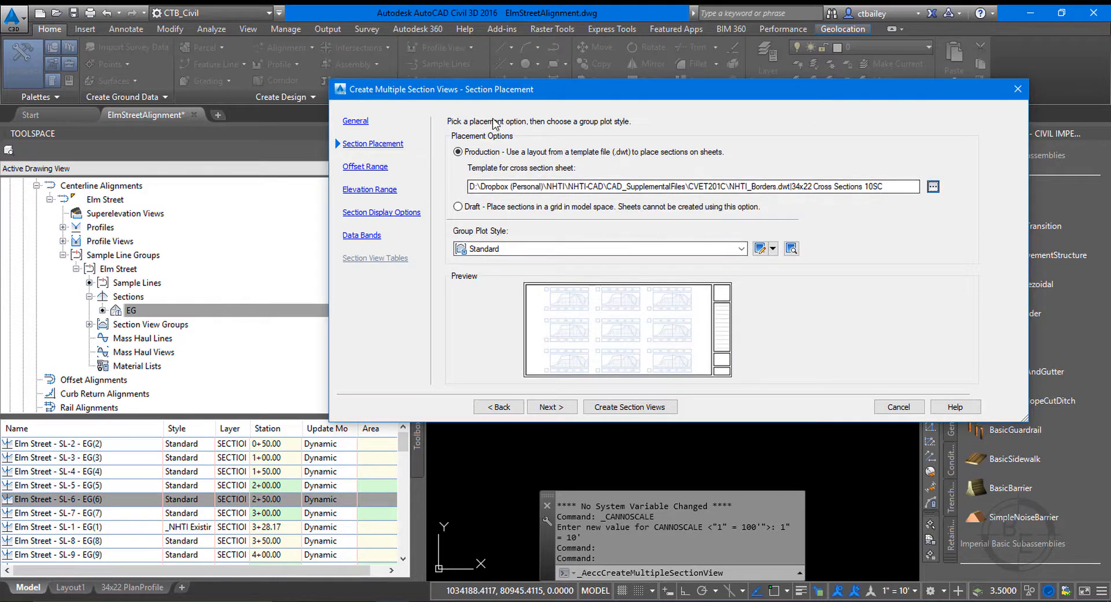
Set the group plot style to _NHTI Group Plot and accept the automatic offset range.
{"action": "left_click_drag", "start_coordinate": [480, 93], "coordinate": [417, 62]}
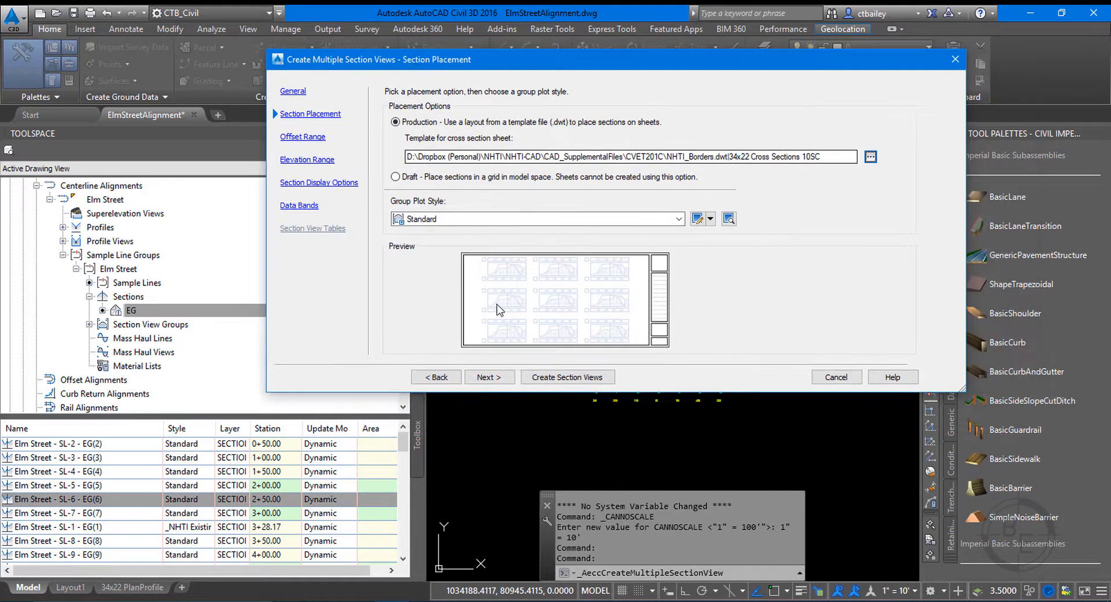
{"action": "left_click", "coordinate": [438, 219]}
{"action": "left_click", "coordinate": [432, 231]}
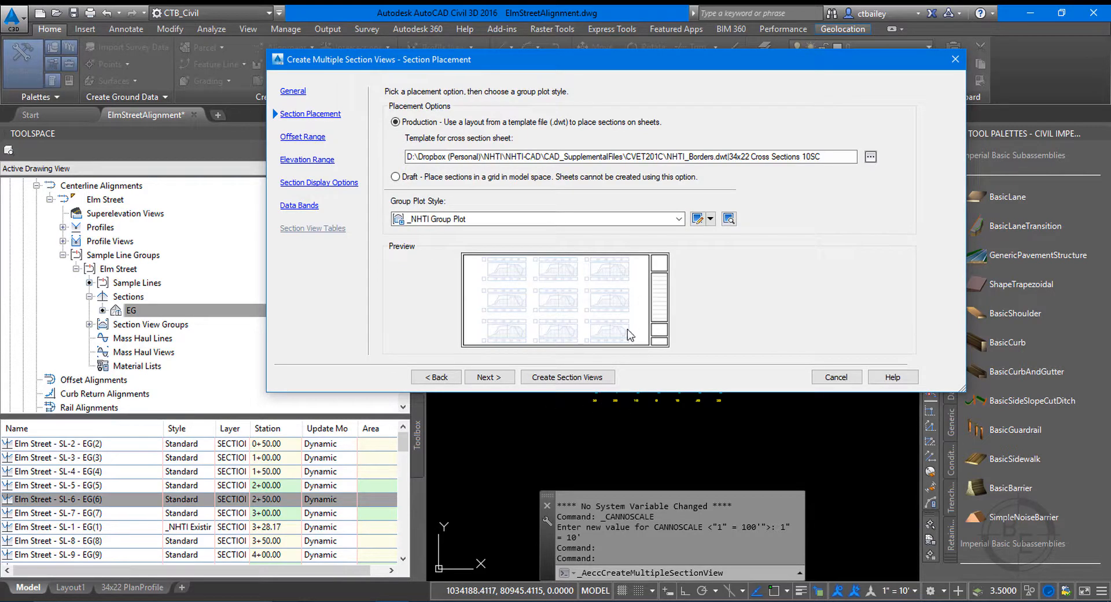
{"action": "left_click", "coordinate": [502, 381]}
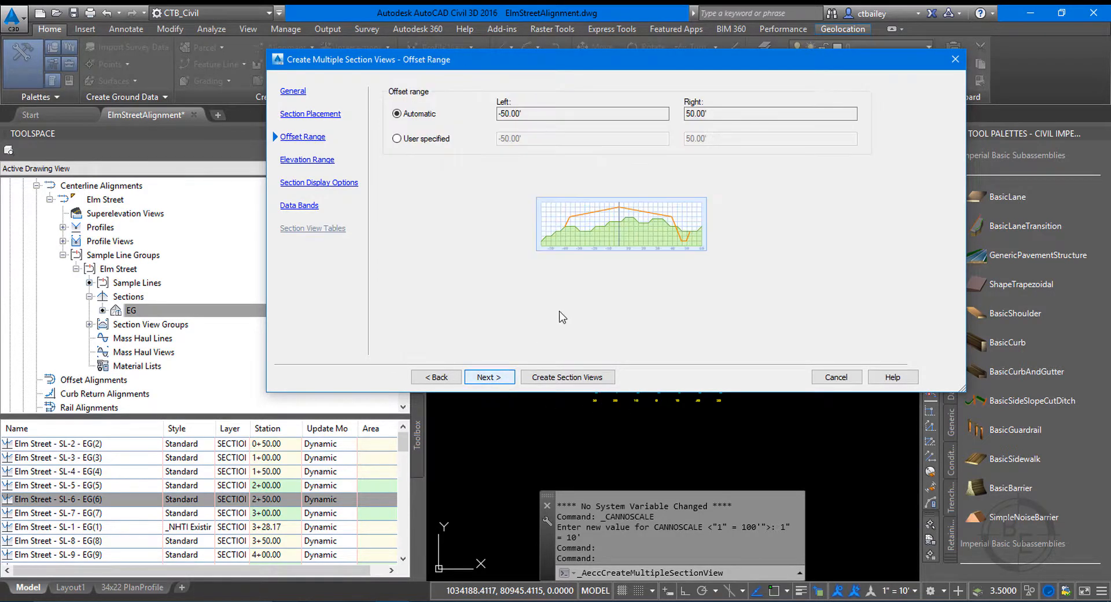
{"action": "left_click", "coordinate": [484, 383]}
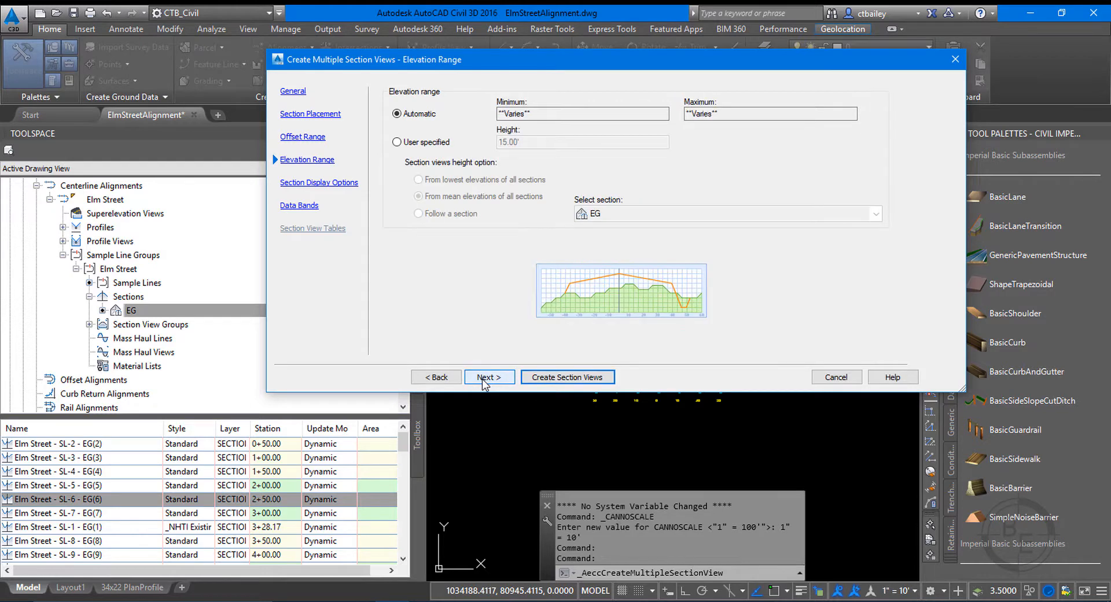
Accept the automatic elevation range and set the EG section's label set to _NHTI No Labels.
{"action": "left_click", "coordinate": [487, 378]}
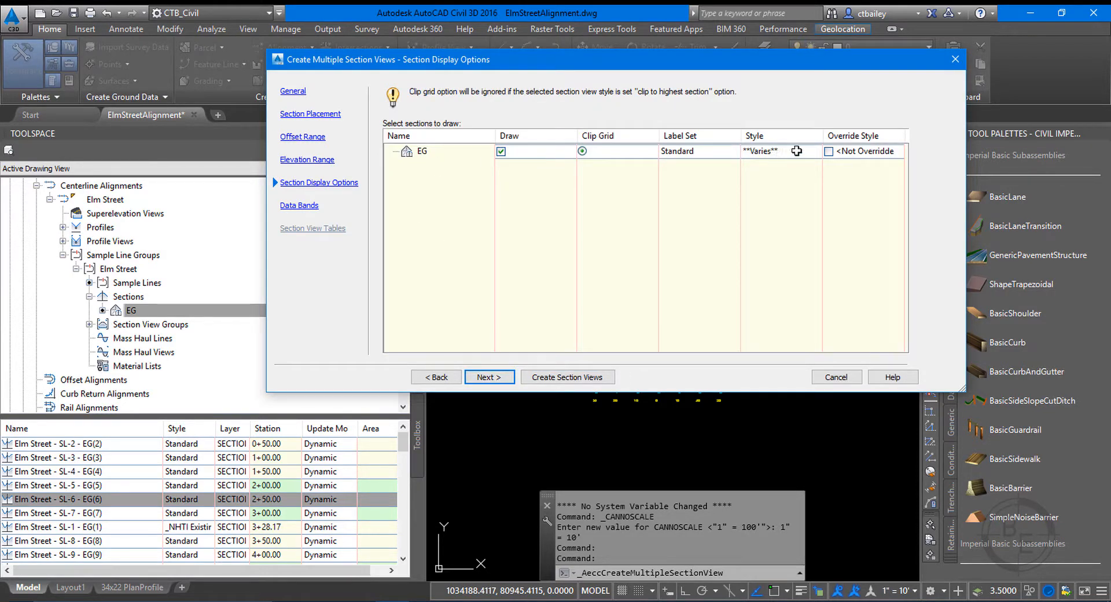
{"action": "left_click", "coordinate": [711, 151]}
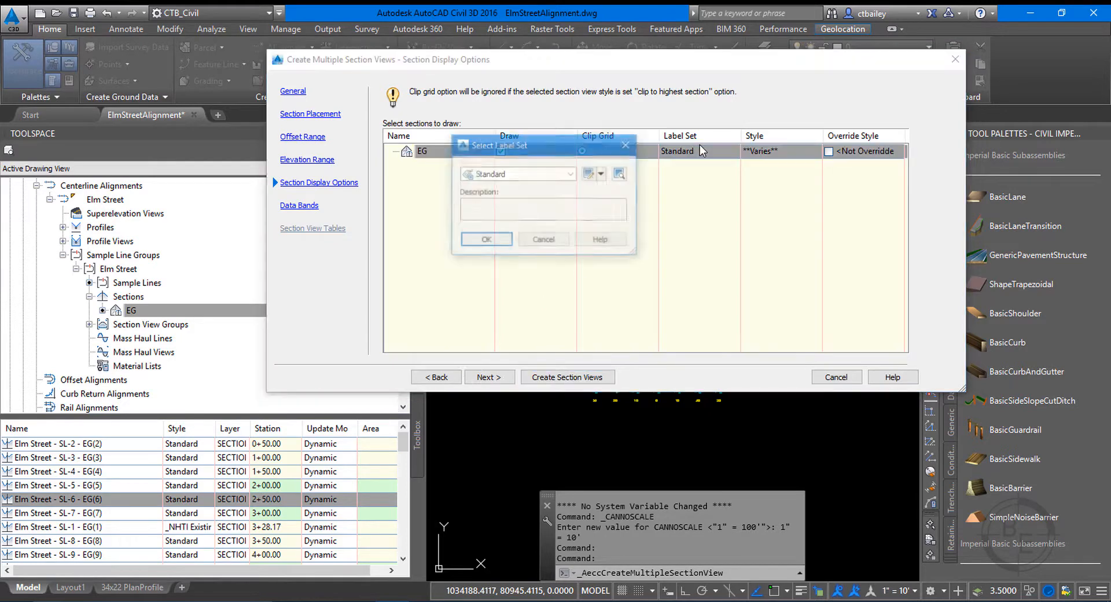
{"action": "left_click", "coordinate": [554, 177]}
{"action": "left_click", "coordinate": [521, 187]}
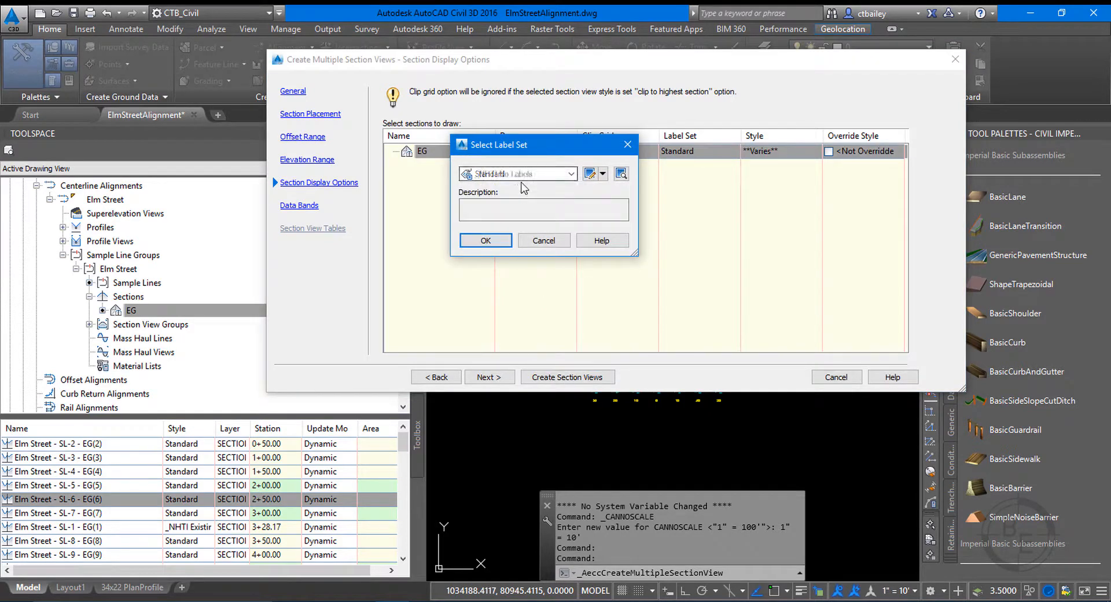
{"action": "left_click", "coordinate": [485, 241]}
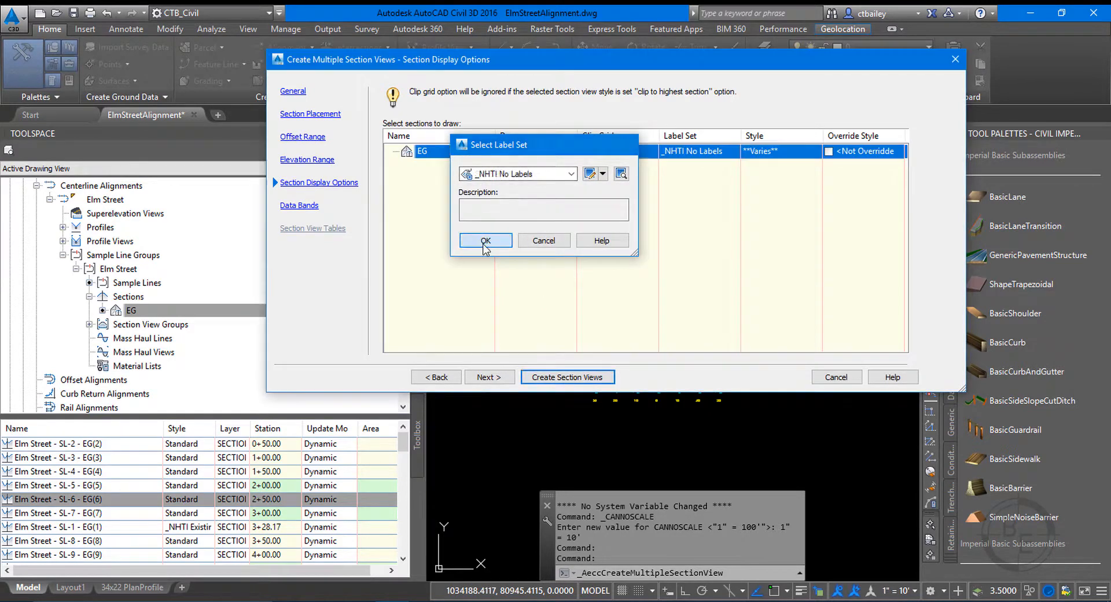
Set the EG section's style to _NHTI ExistingGrade in the section display options.
{"action": "left_click", "coordinate": [774, 152]}
{"action": "left_click", "coordinate": [570, 174]}
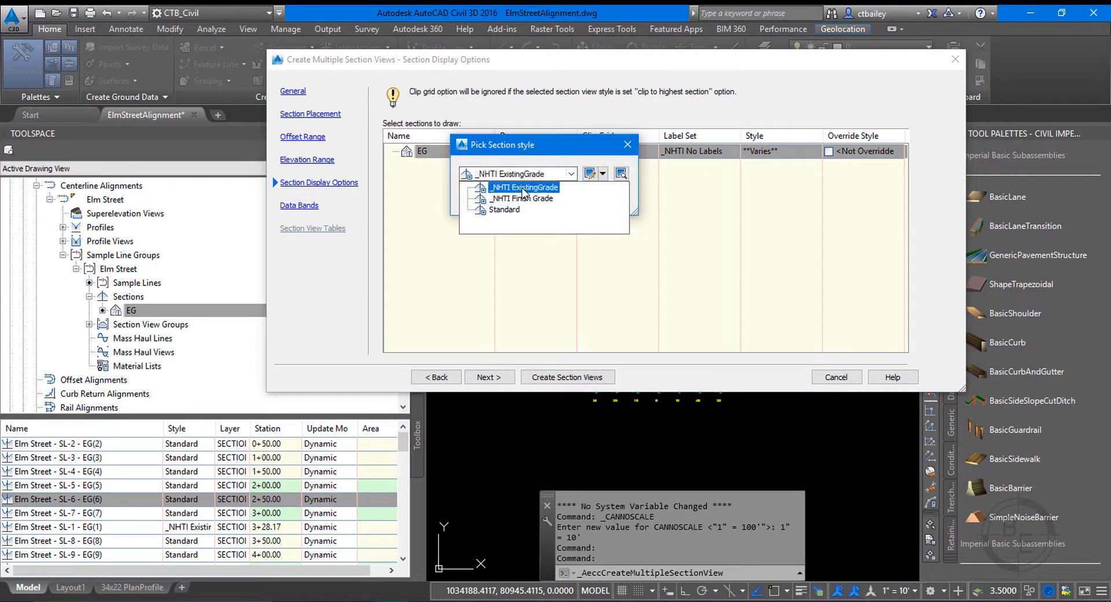
{"action": "left_click", "coordinate": [517, 182]}
{"action": "left_click", "coordinate": [490, 201]}
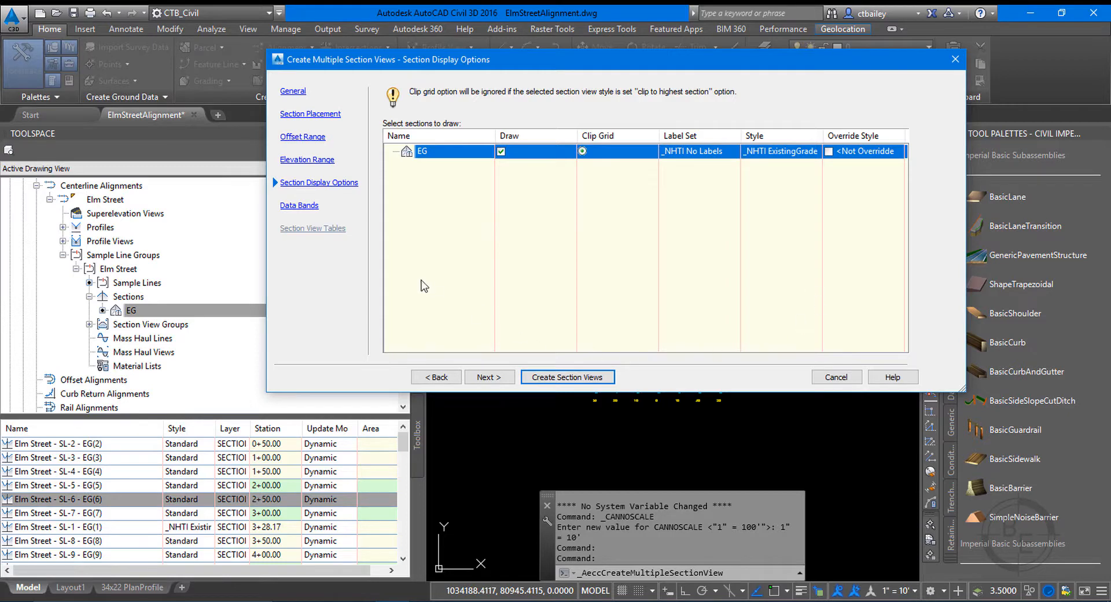
Choose the _NHTI EG FG BandSet band set and create the section views in the empty area beside the existing single section view.
{"action": "left_click", "coordinate": [499, 377]}
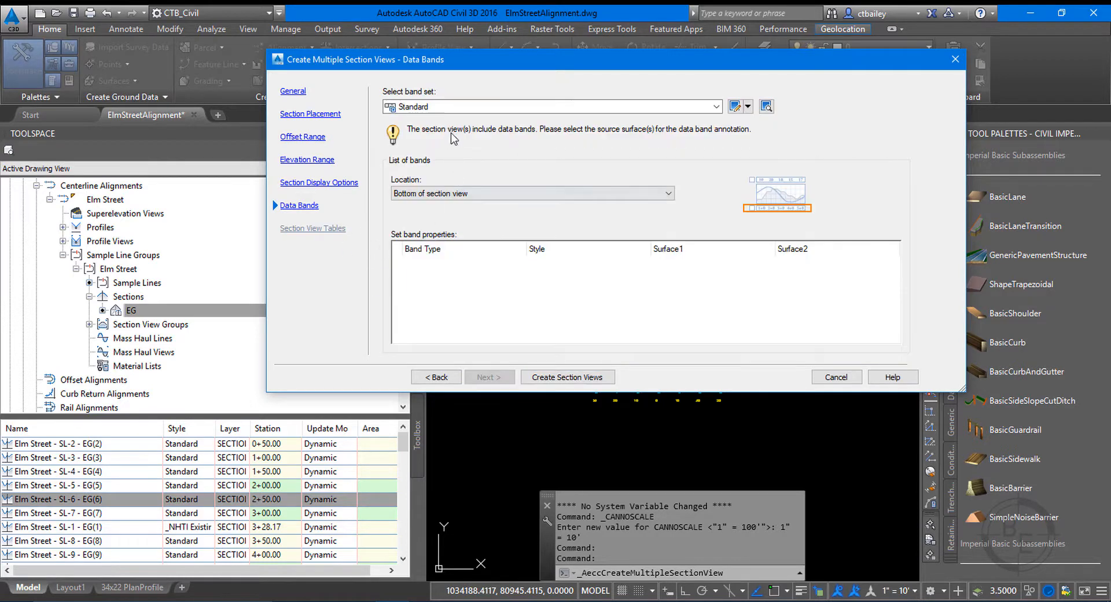
{"action": "left_click", "coordinate": [451, 108]}
{"action": "left_click", "coordinate": [441, 122]}
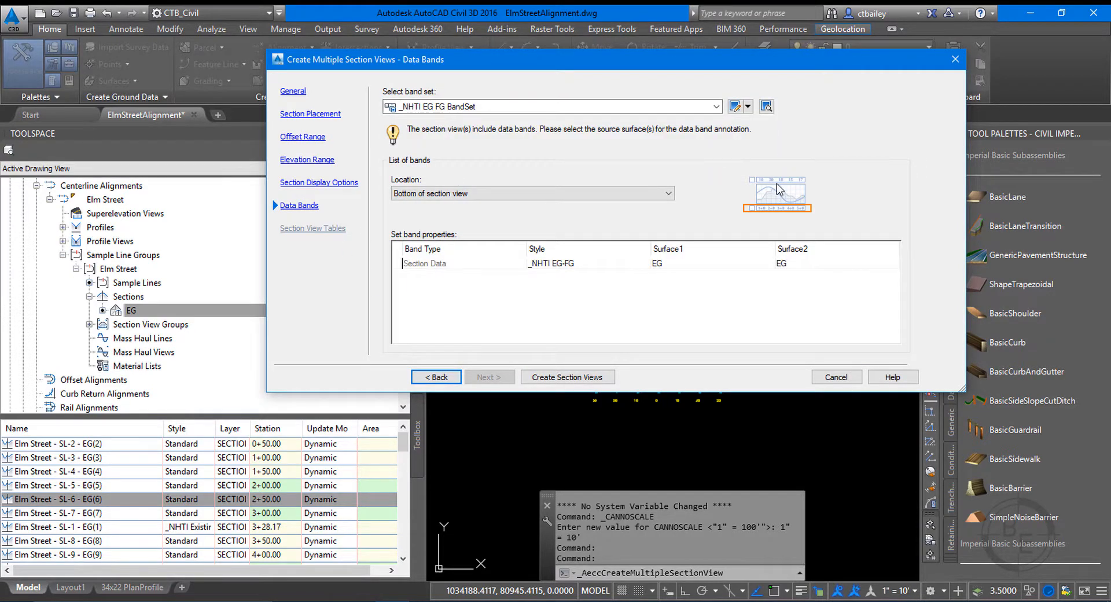
{"action": "left_click", "coordinate": [571, 382]}
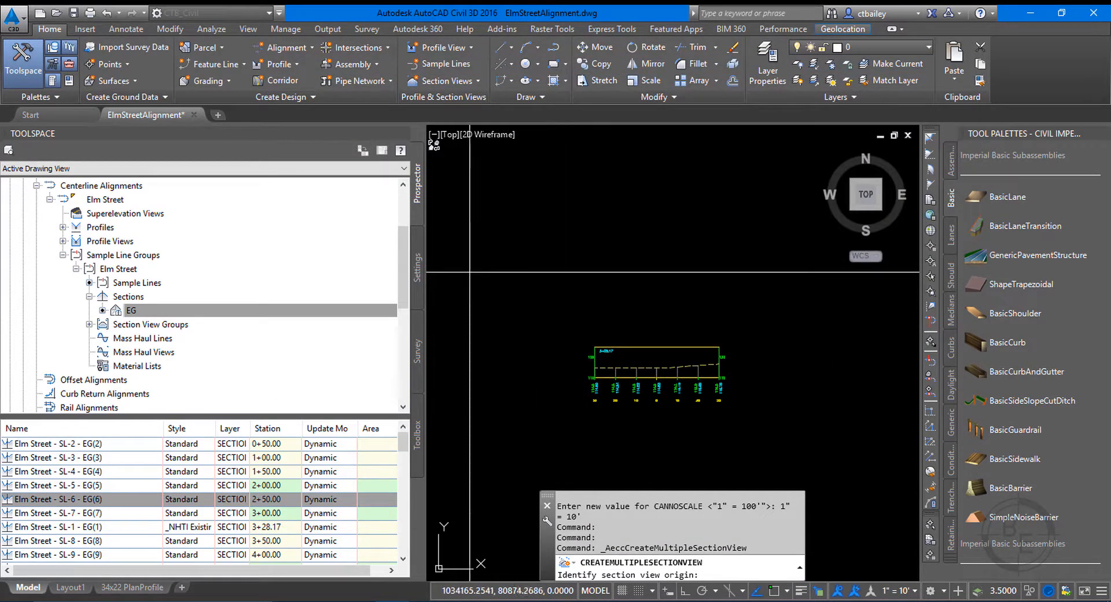
{"action": "scroll", "coordinate": [496, 328], "scroll_direction": "down", "scroll_amount": 5}
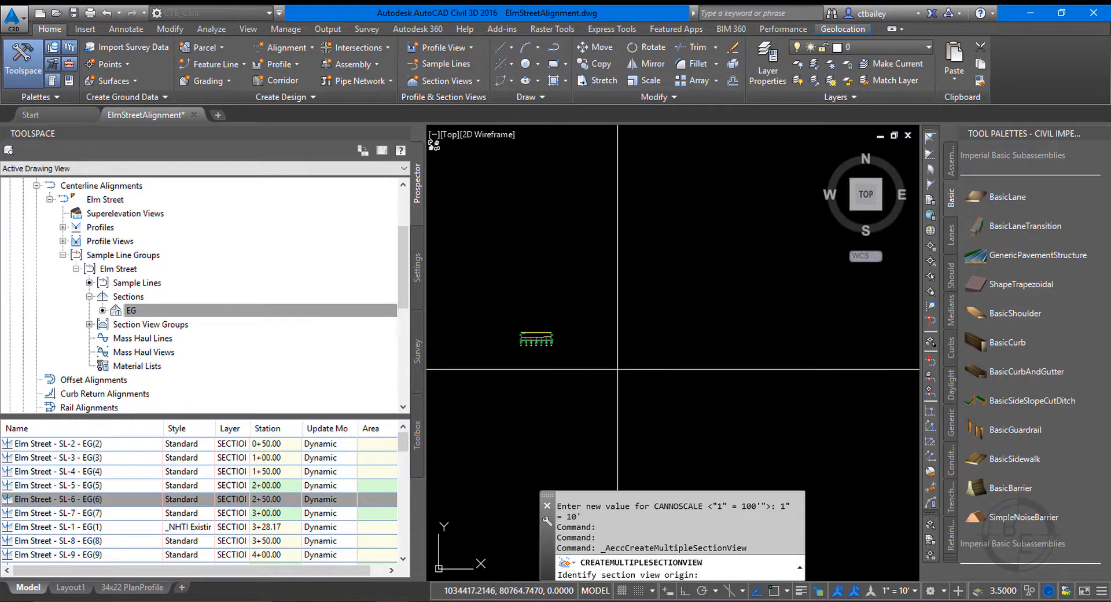
{"action": "left_click", "coordinate": [613, 373]}
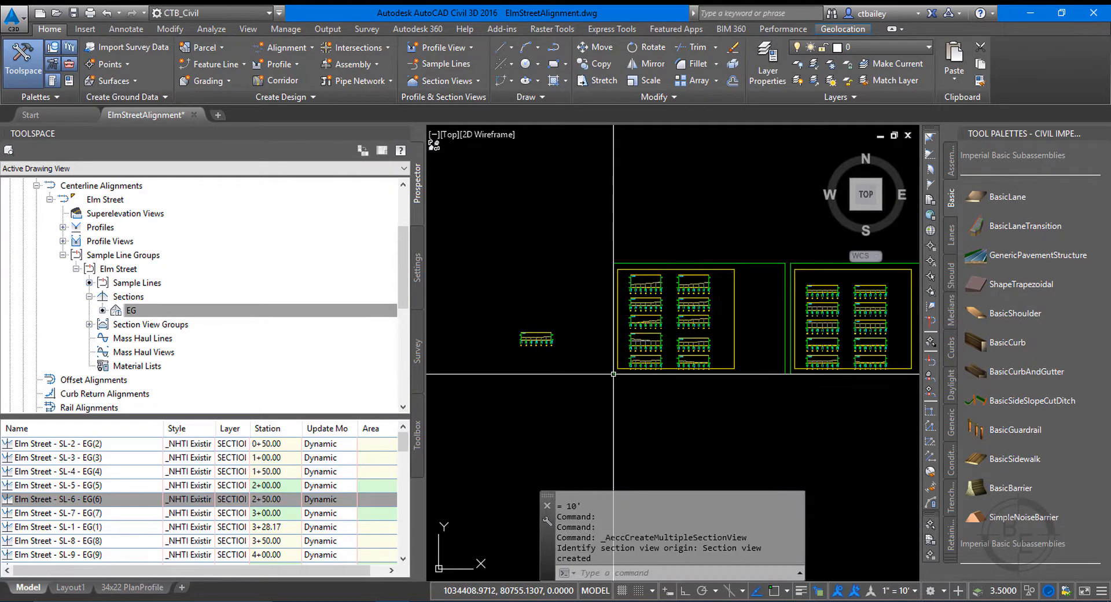
Examine the generated section sheets and how the section views are arranged on the first one.
{"action": "scroll", "coordinate": [639, 381], "scroll_direction": "down", "scroll_amount": 5}
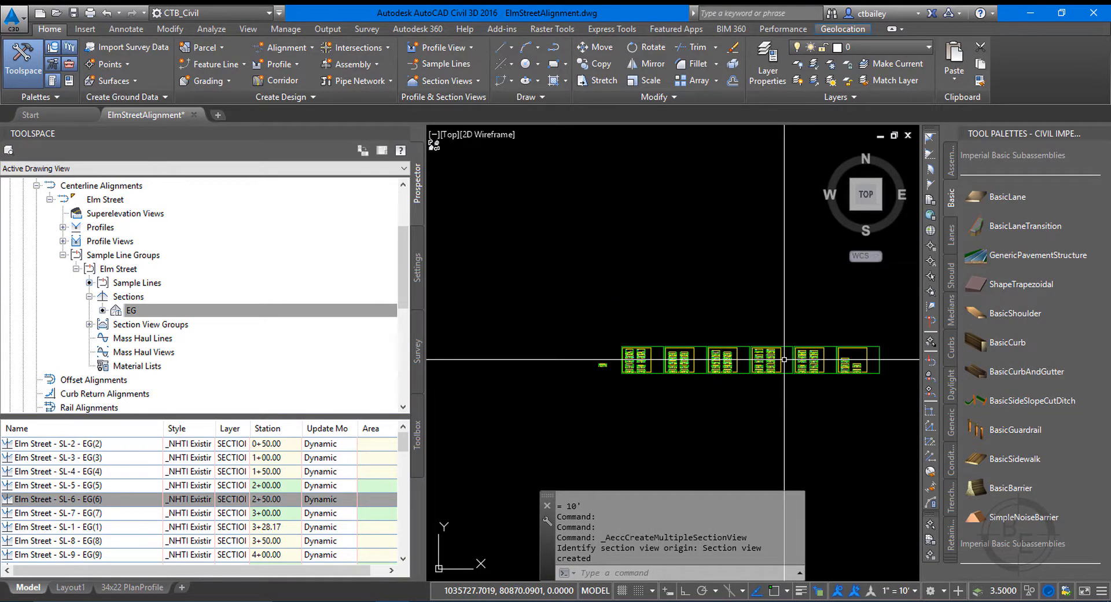
{"action": "scroll", "coordinate": [639, 266], "scroll_direction": "up", "scroll_amount": 5}
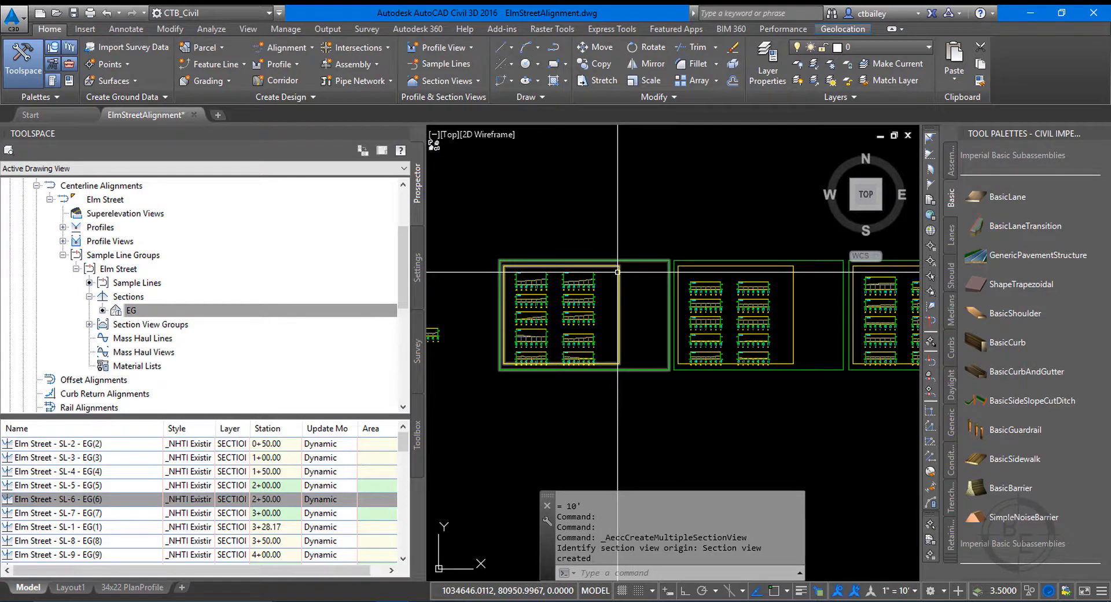
{"action": "scroll", "coordinate": [531, 315], "scroll_direction": "up", "scroll_amount": 3}
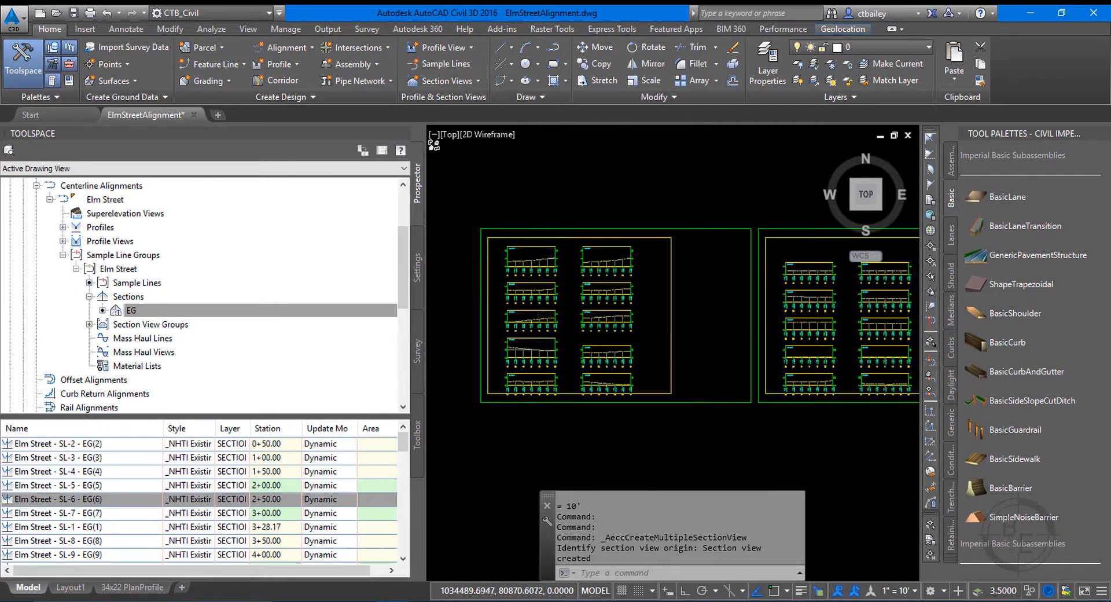
{"action": "scroll", "coordinate": [533, 320], "scroll_direction": "up", "scroll_amount": 2}
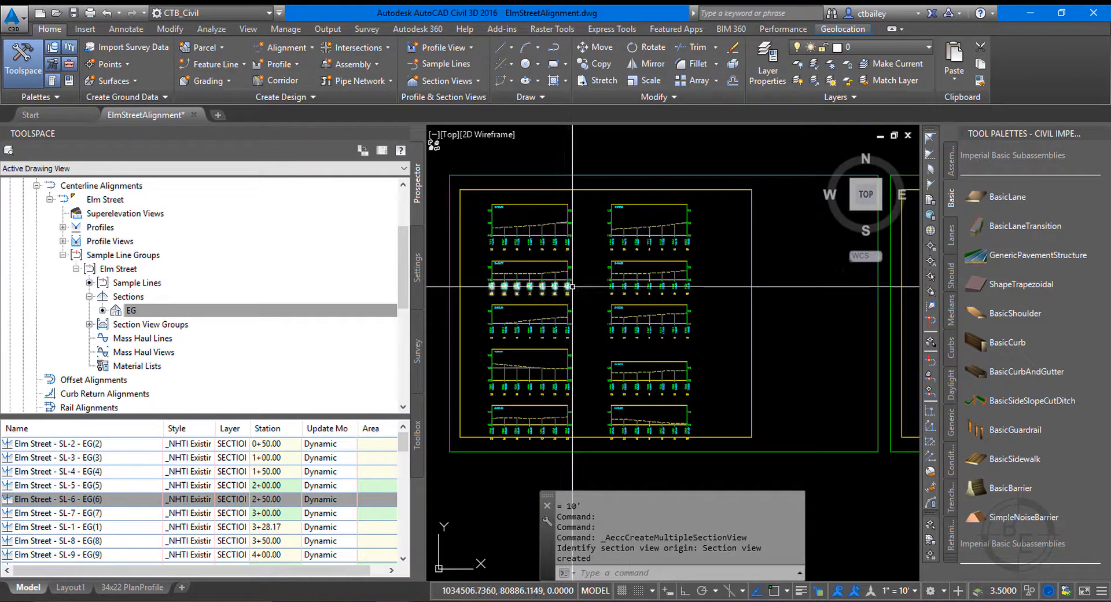
{"action": "scroll", "coordinate": [509, 257], "scroll_direction": "down", "scroll_amount": 2}
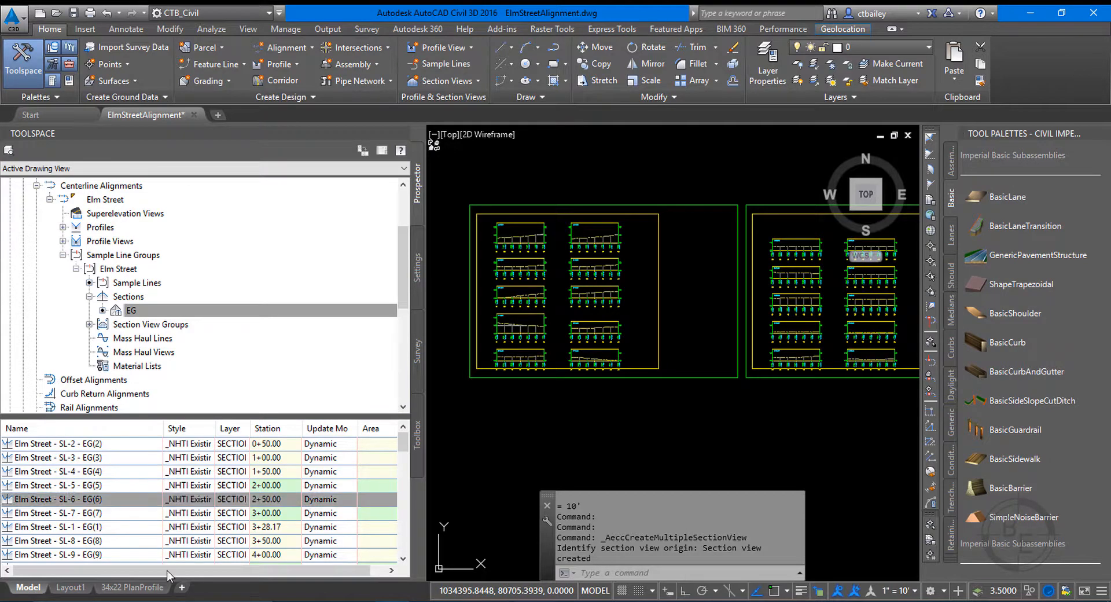
Start a new layout from a template and browse to the NHTI-CAD folder in Dropbox (Personal)\NHTI.
{"action": "right_click", "coordinate": [182, 588]}
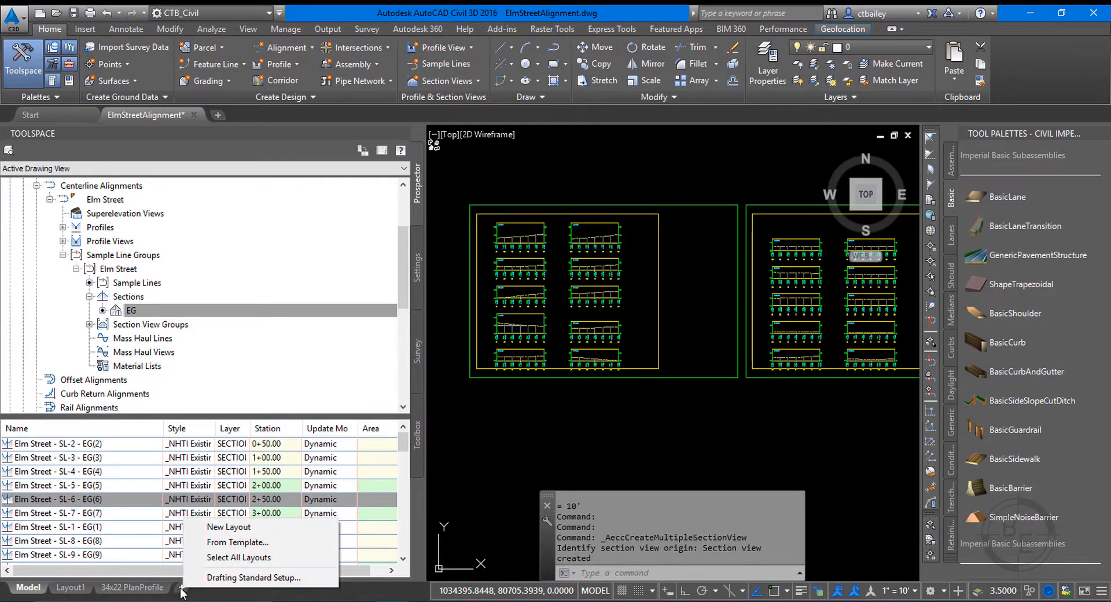
{"action": "left_click", "coordinate": [210, 543]}
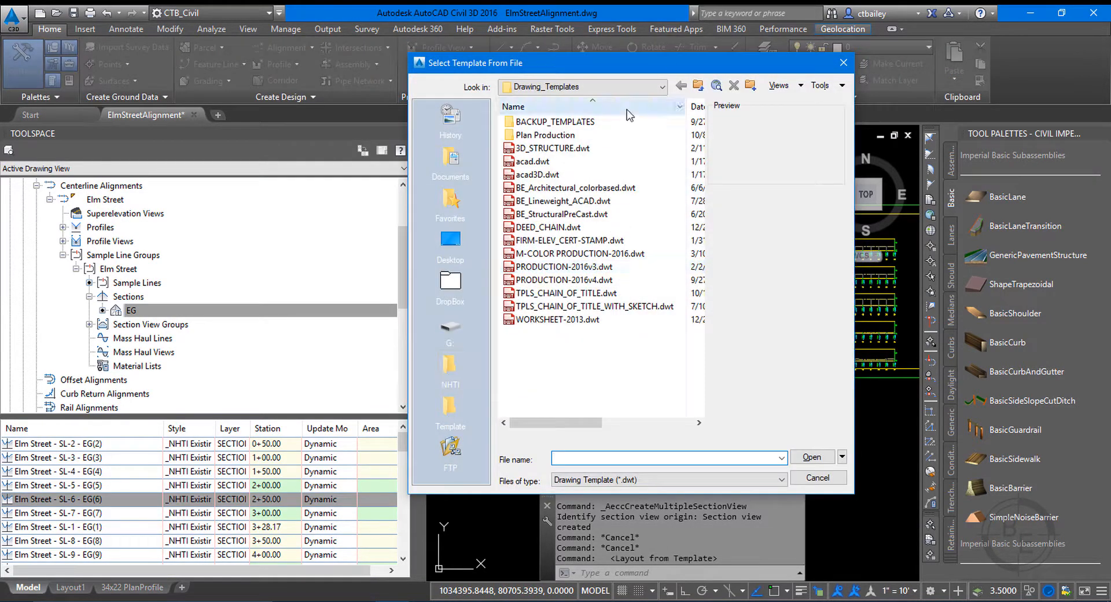
{"action": "left_click", "coordinate": [607, 88]}
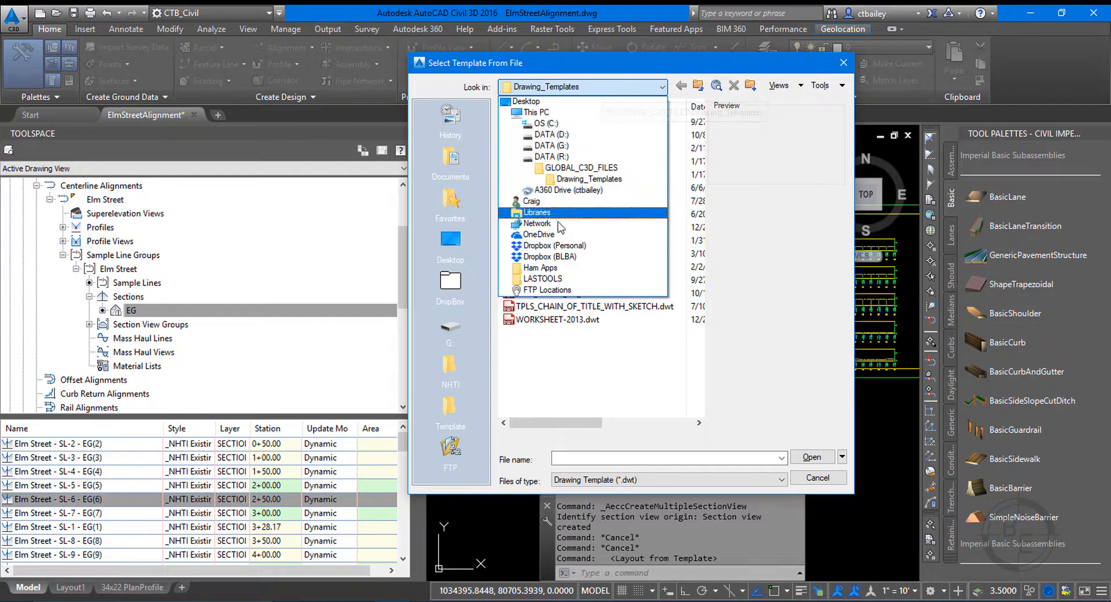
{"action": "left_click", "coordinate": [541, 246]}
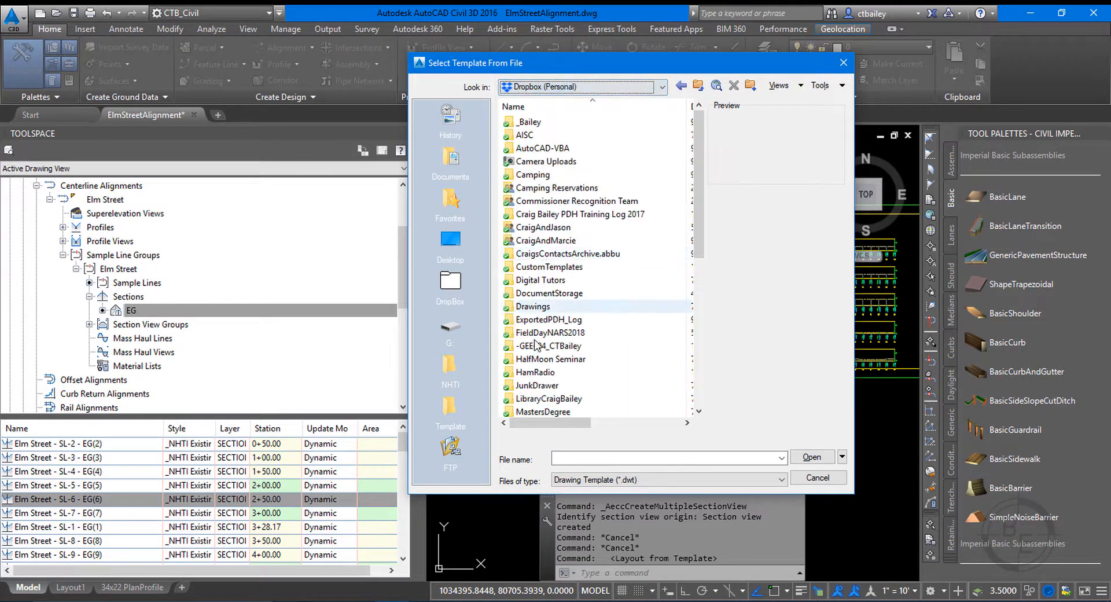
{"action": "left_click", "coordinate": [547, 385]}
{"action": "scroll", "coordinate": [546, 386], "scroll_direction": "down", "scroll_amount": 6}
{"action": "double_click", "coordinate": [523, 214]}
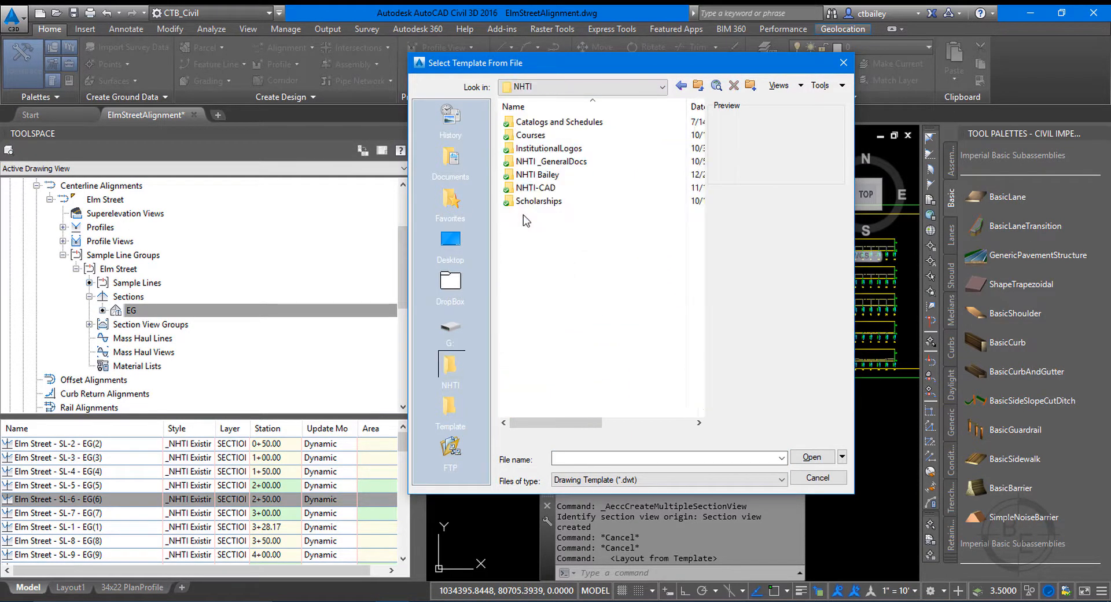
{"action": "left_click", "coordinate": [529, 136]}
{"action": "double_click", "coordinate": [536, 188]}
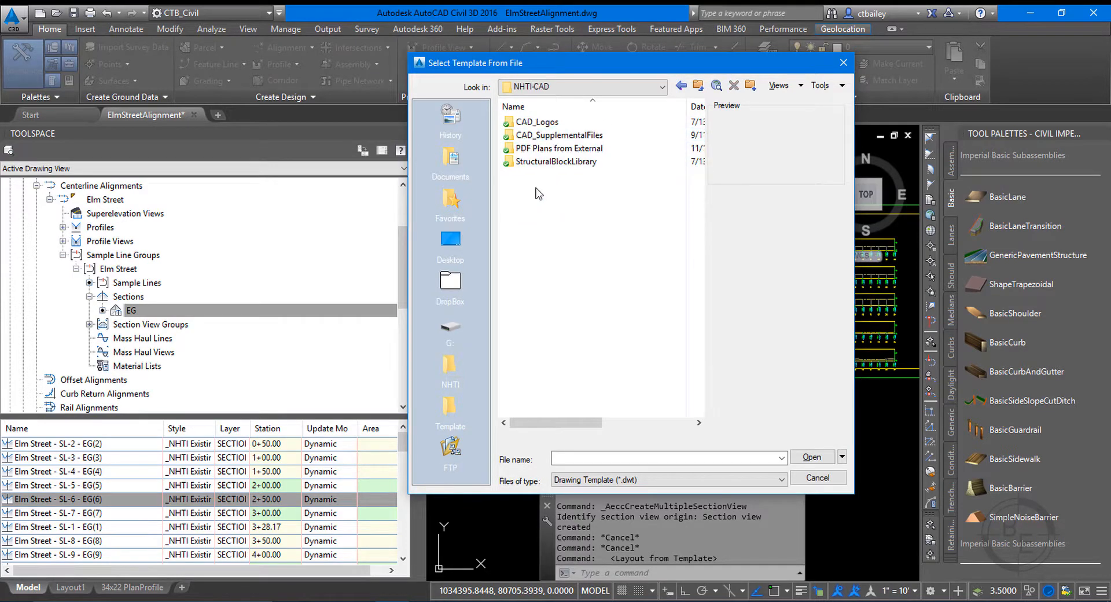
Insert the 34x22 Cross Sections 10SC layout from the borders template under CAD_SupplementalFiles and display that layout.
{"action": "double_click", "coordinate": [578, 148]}
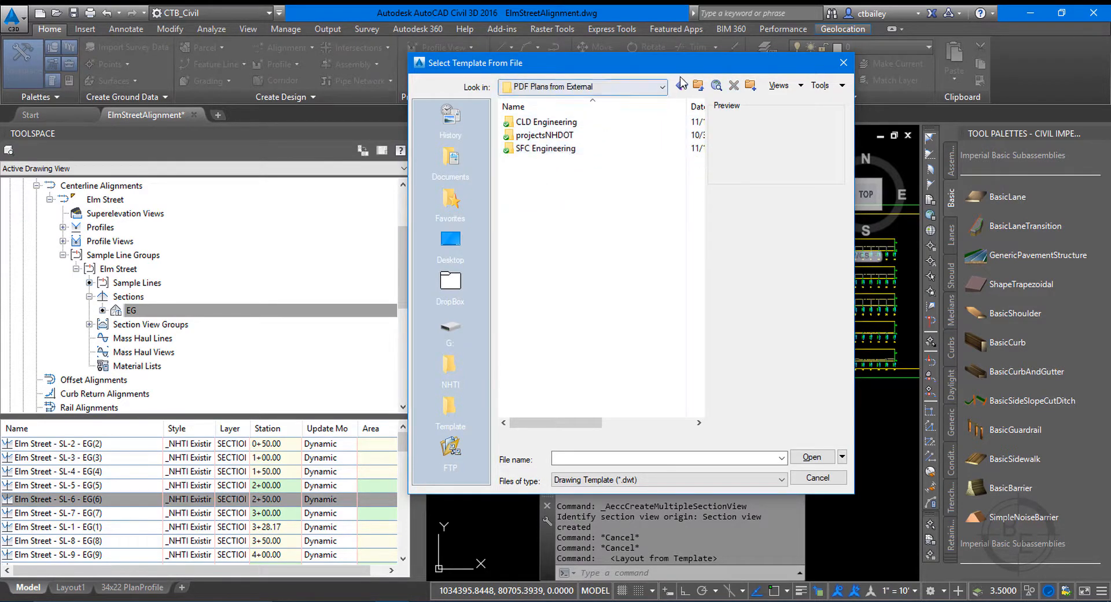
{"action": "left_click", "coordinate": [698, 85]}
{"action": "double_click", "coordinate": [538, 136]}
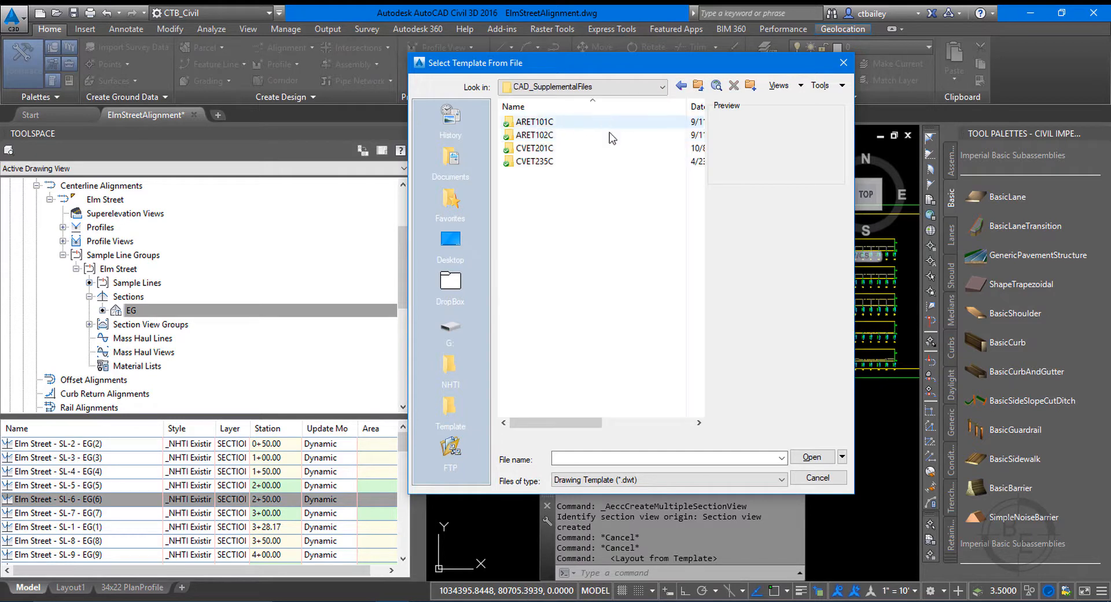
{"action": "double_click", "coordinate": [533, 161]}
{"action": "double_click", "coordinate": [602, 162]}
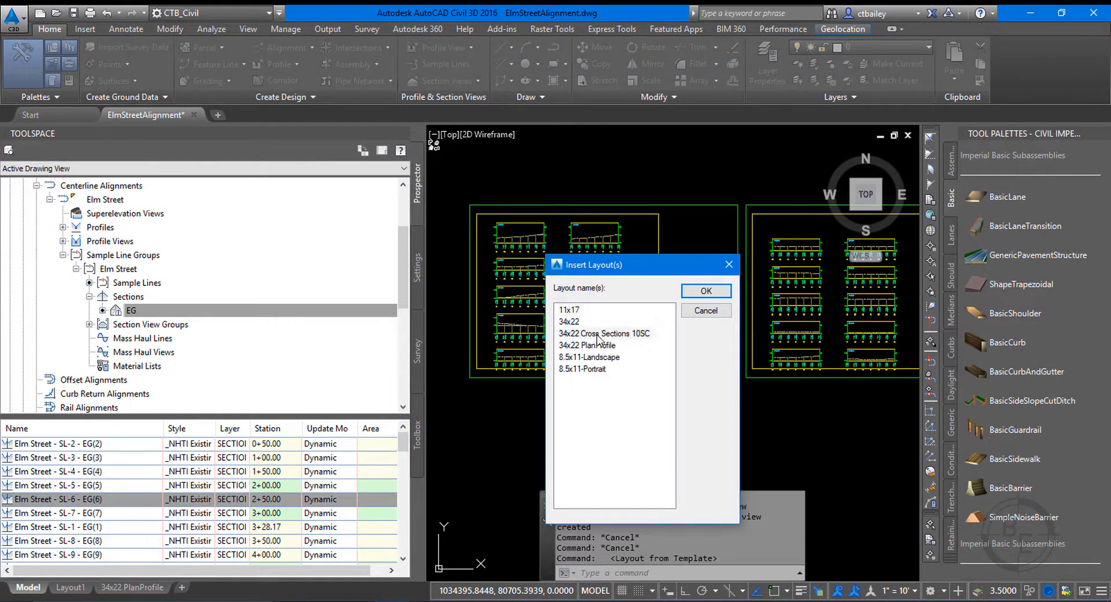
{"action": "left_click", "coordinate": [597, 334]}
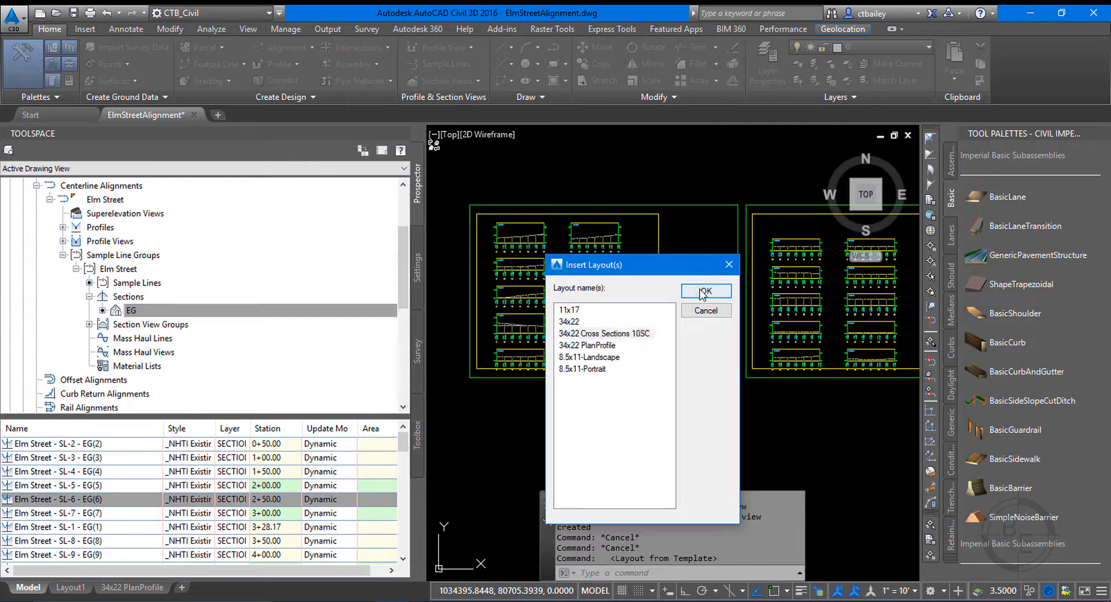
{"action": "left_click", "coordinate": [705, 290]}
{"action": "left_click", "coordinate": [231, 585]}
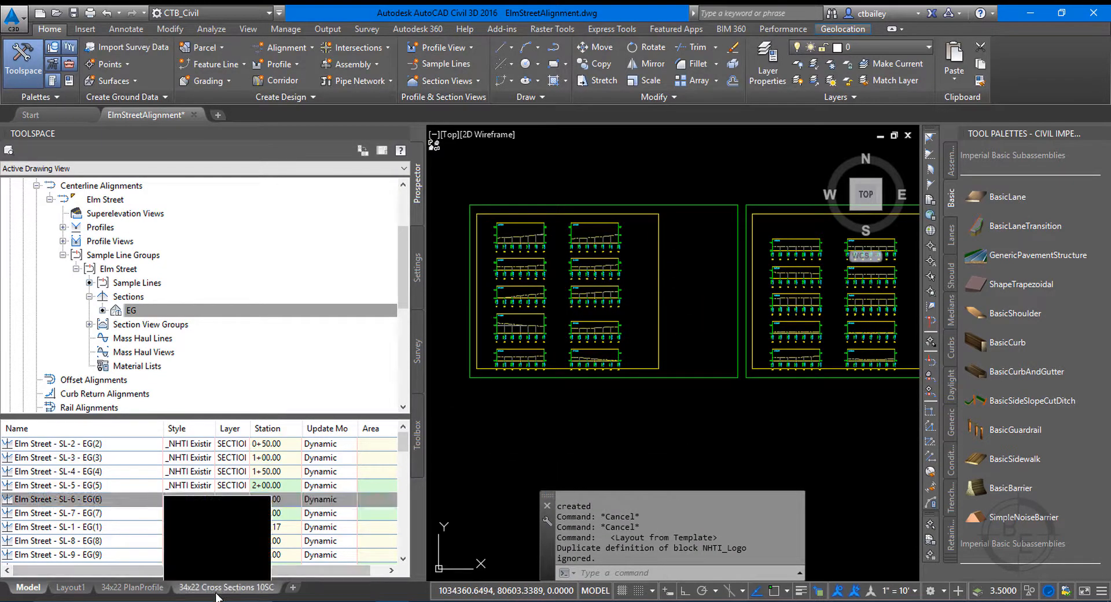
{"action": "scroll", "coordinate": [604, 255], "scroll_direction": "down", "scroll_amount": 5}
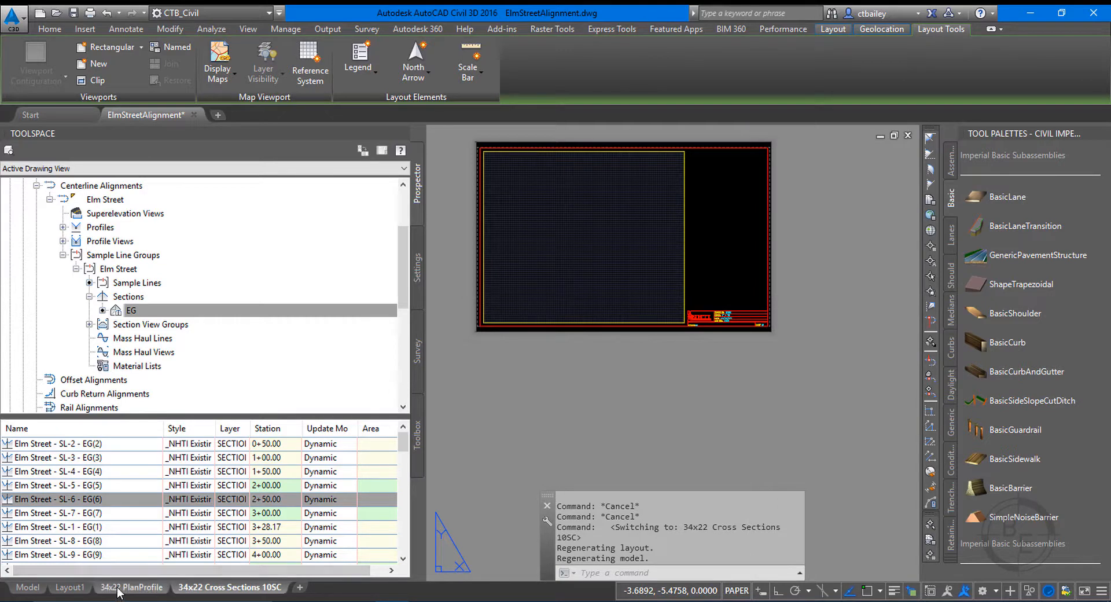
Switch to the 34x22 PlanProfile layout and show the properties of its upper plan viewport.
{"action": "left_click", "coordinate": [135, 586]}
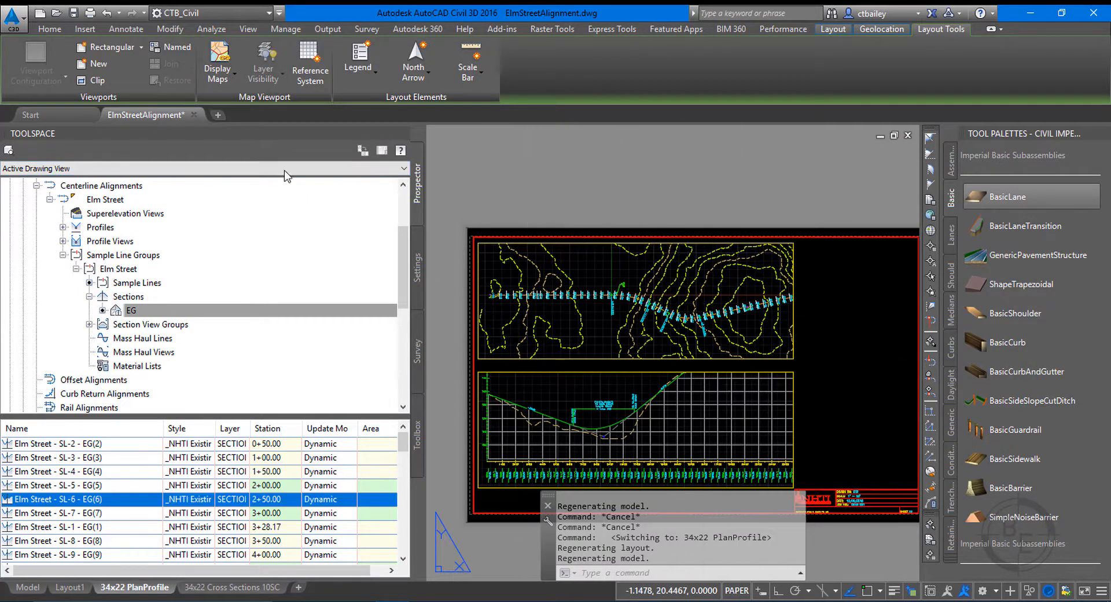
{"action": "left_click", "coordinate": [797, 320]}
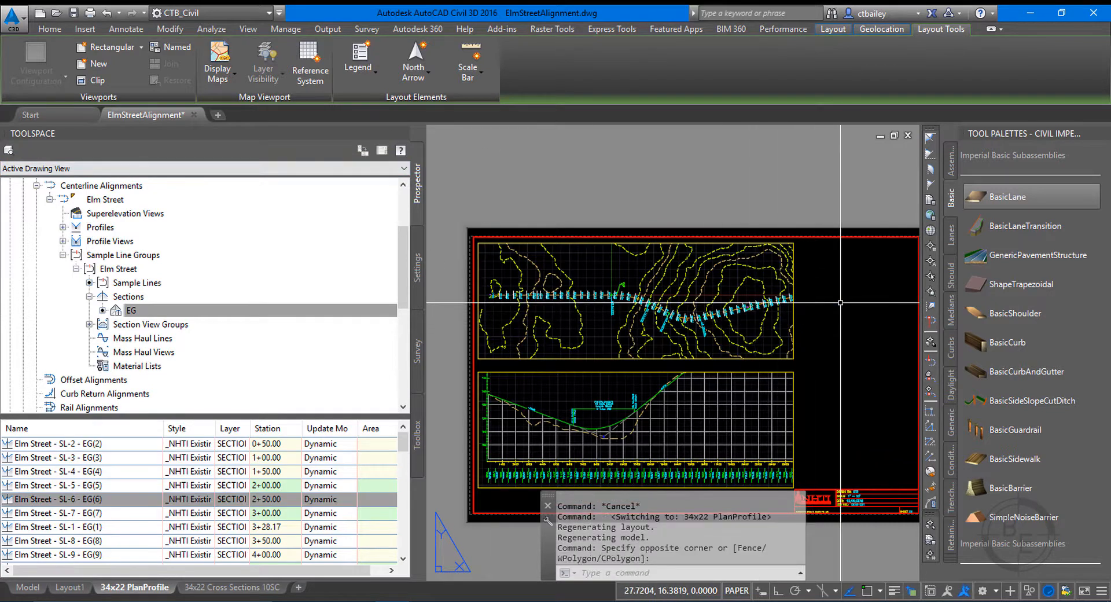
{"action": "left_click", "coordinate": [795, 254]}
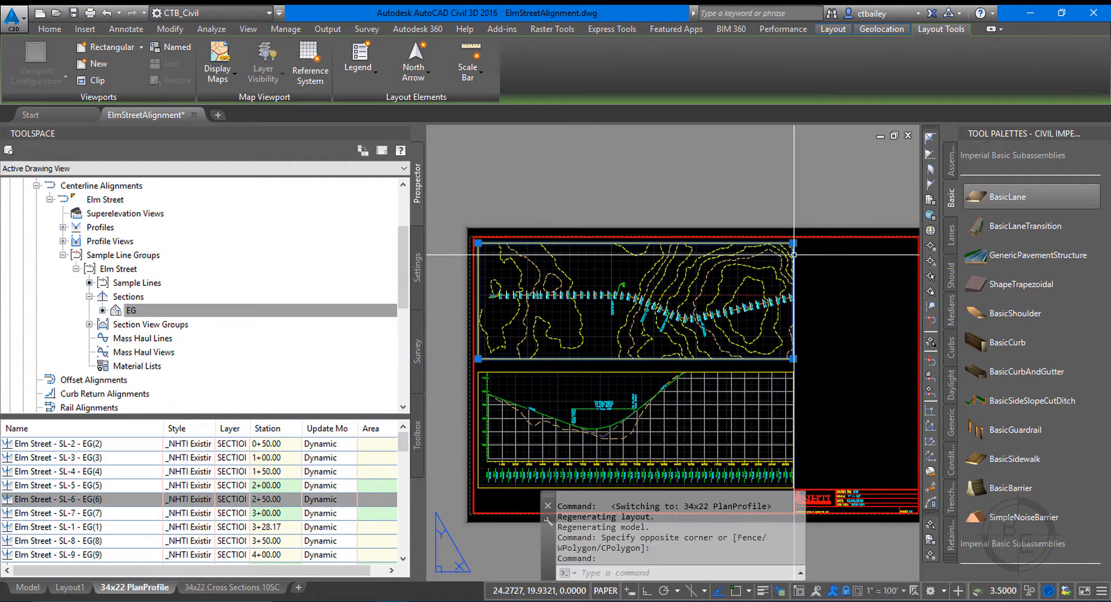
{"action": "right_click", "coordinate": [794, 255]}
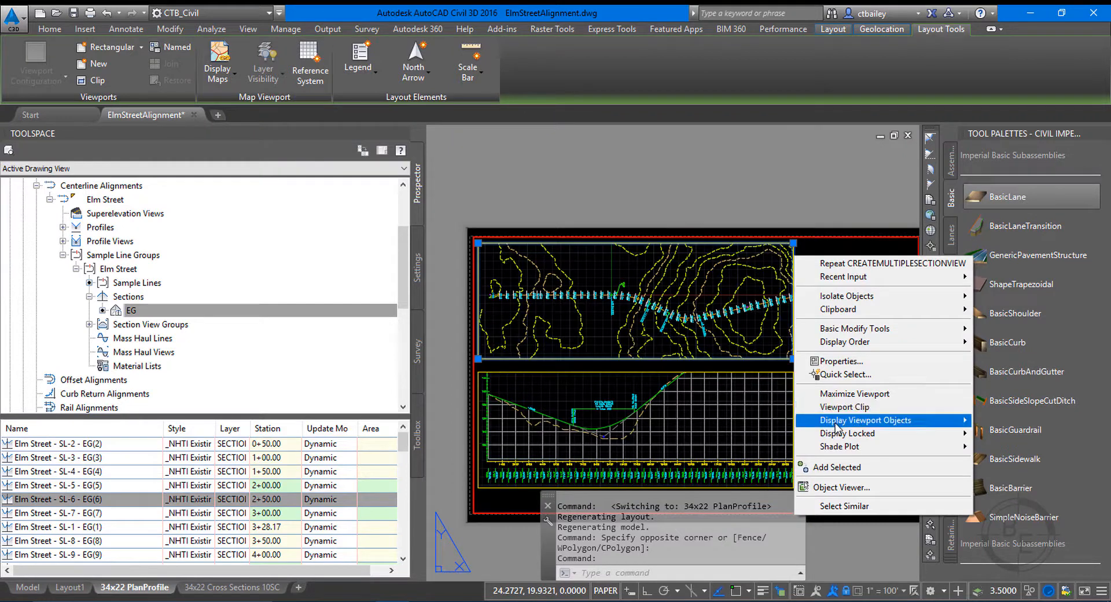
{"action": "left_click", "coordinate": [832, 362]}
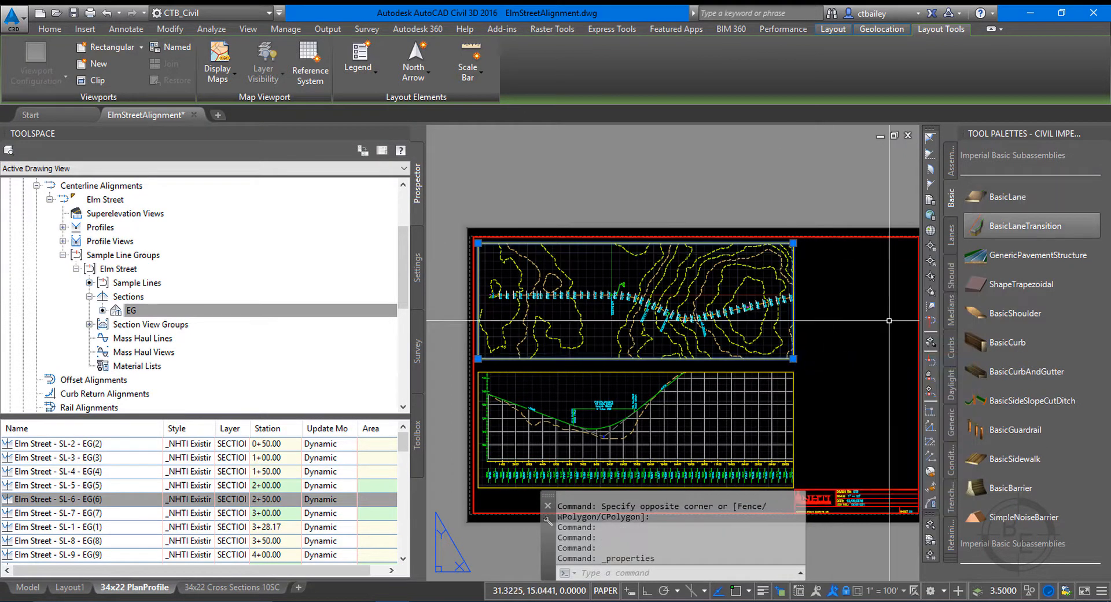
{"action": "left_click_drag", "start_coordinate": [1110, 148], "coordinate": [716, 149]}
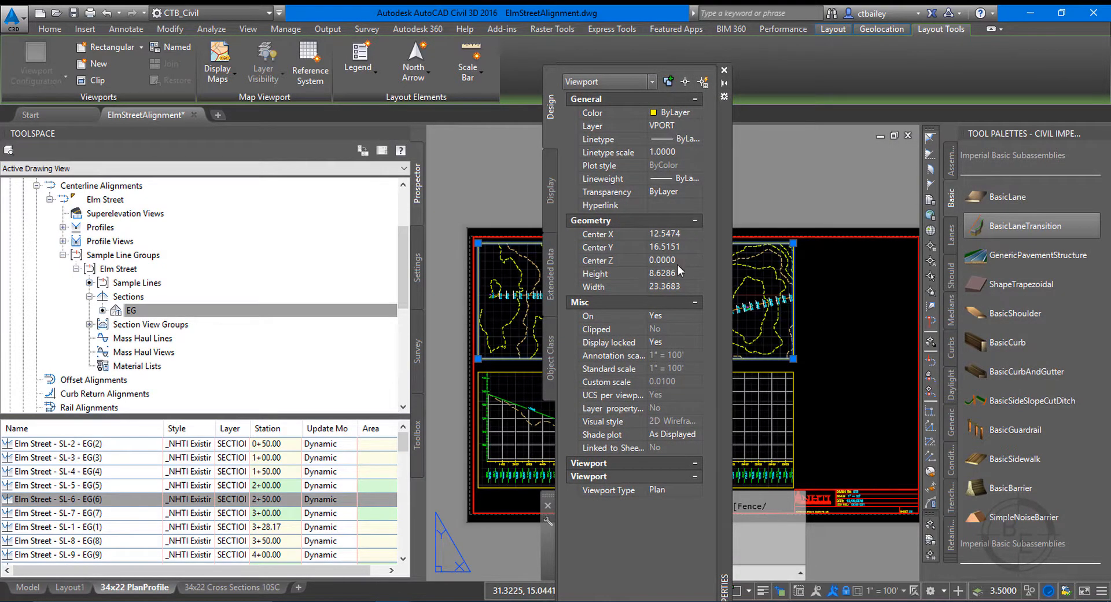
Examine the plan viewport's Viewport Type property and the types available for it.
{"action": "left_click", "coordinate": [694, 475]}
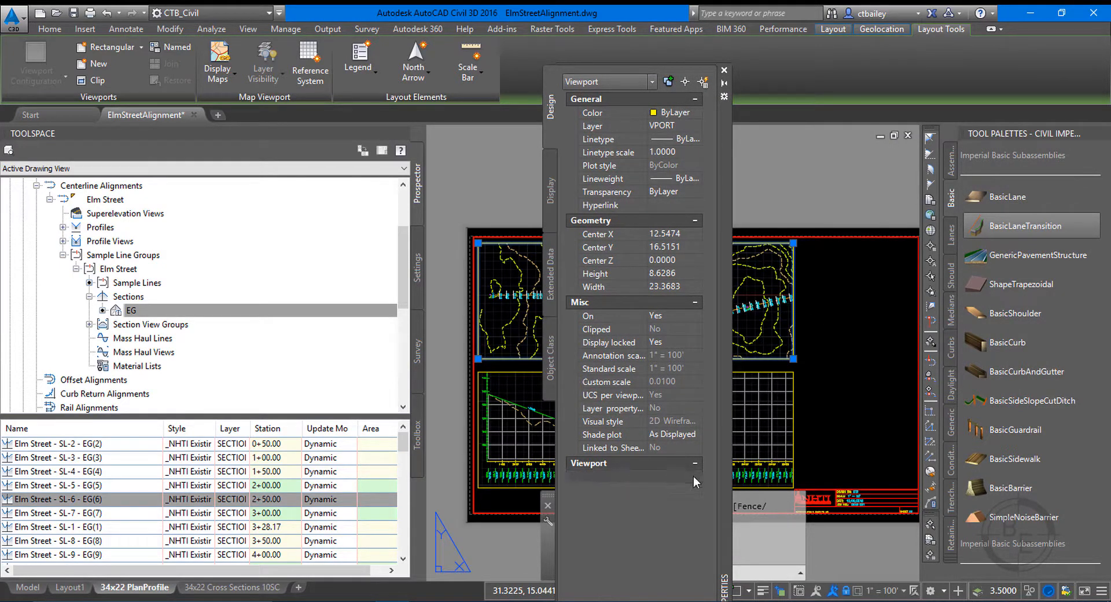
{"action": "left_click", "coordinate": [694, 476]}
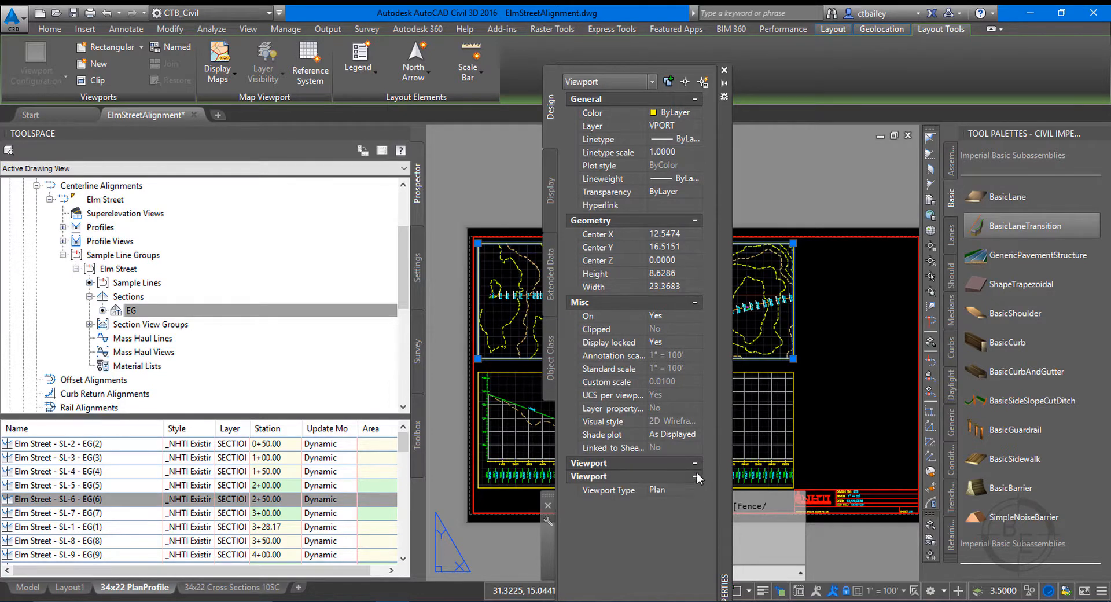
{"action": "left_click", "coordinate": [696, 475]}
{"action": "left_click", "coordinate": [696, 475]}
{"action": "left_click", "coordinate": [696, 476]}
{"action": "left_click", "coordinate": [697, 476]}
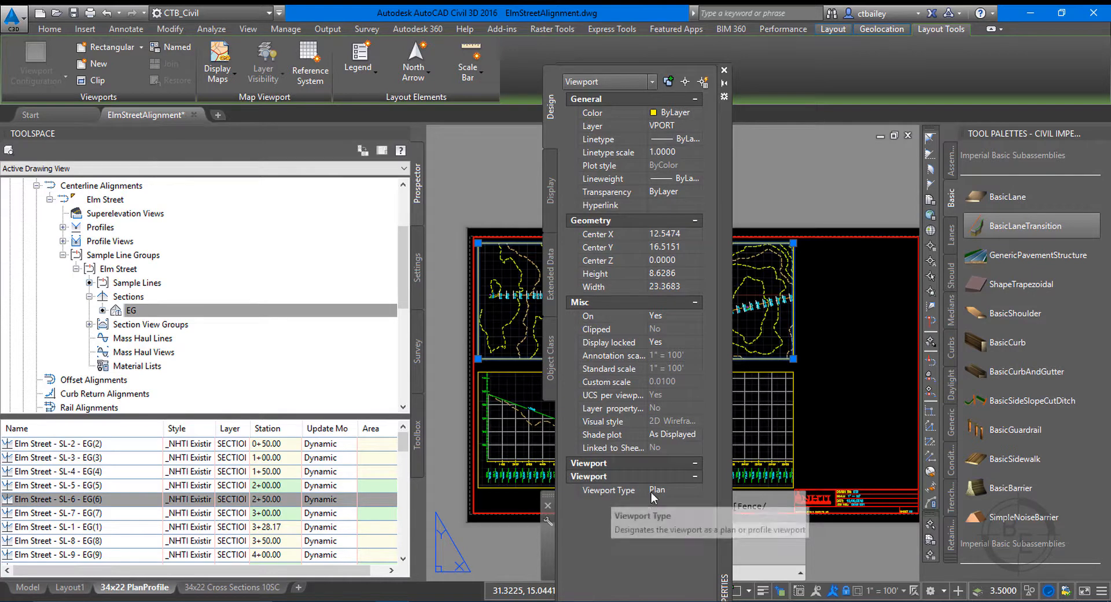
{"action": "left_click", "coordinate": [668, 492]}
{"action": "left_click", "coordinate": [696, 489]}
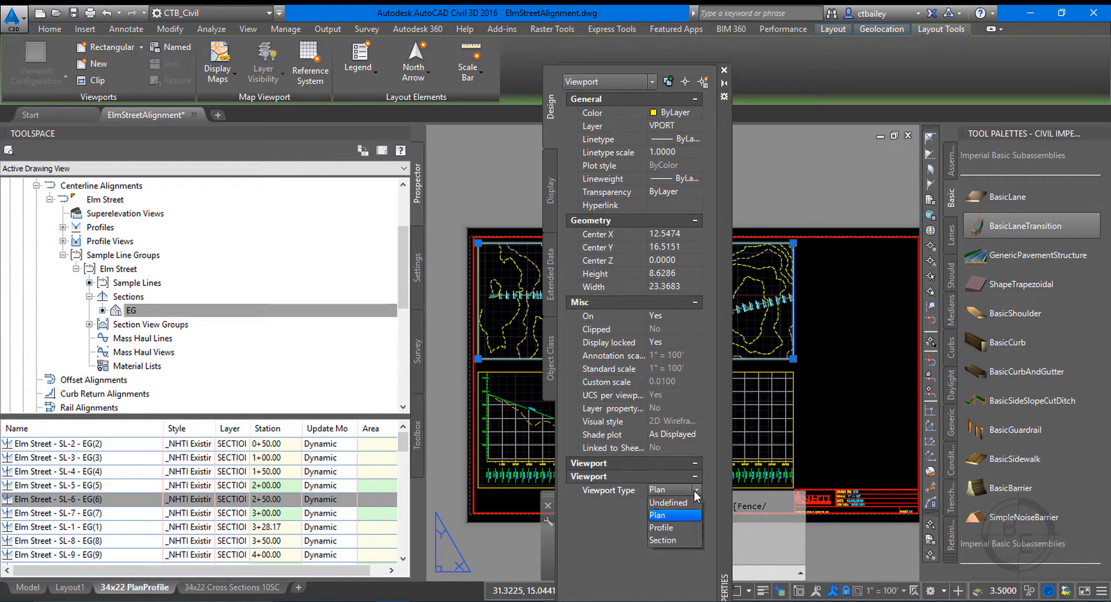
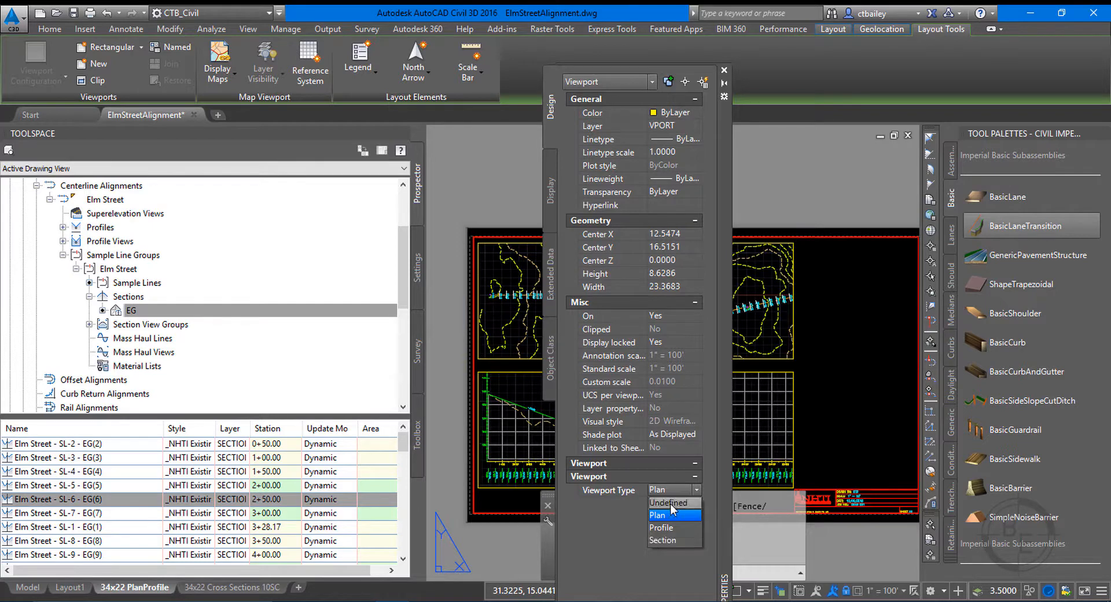
Display the 34x22 Cross Sections 10SC layout and show the properties of its viewport.
{"action": "left_click", "coordinate": [667, 519]}
{"action": "key", "text": "Escape"}
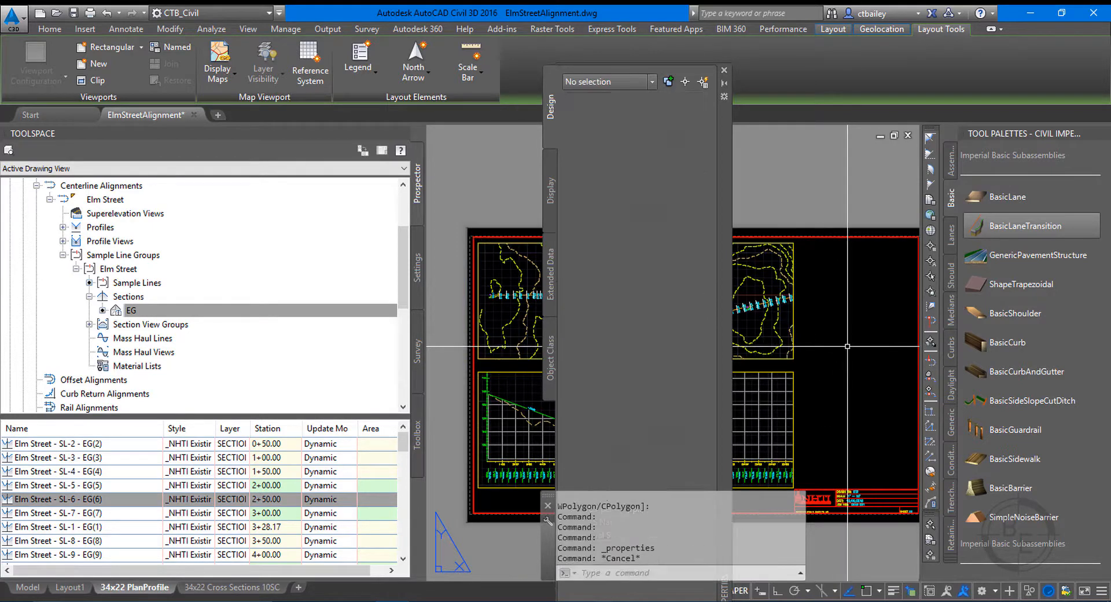
{"action": "left_click", "coordinate": [216, 587]}
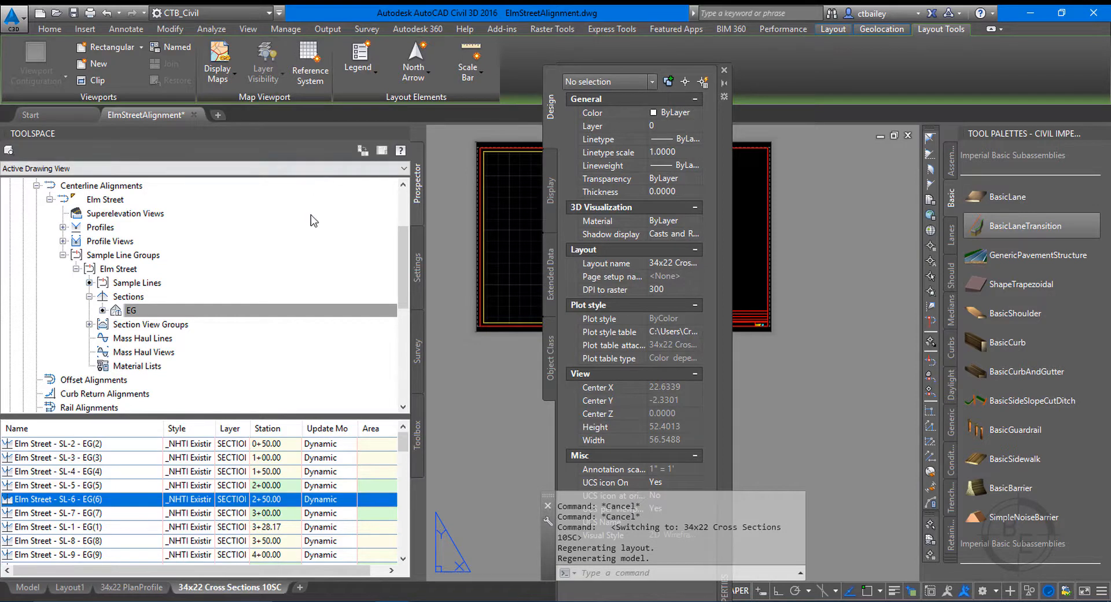
{"action": "left_click", "coordinate": [485, 226]}
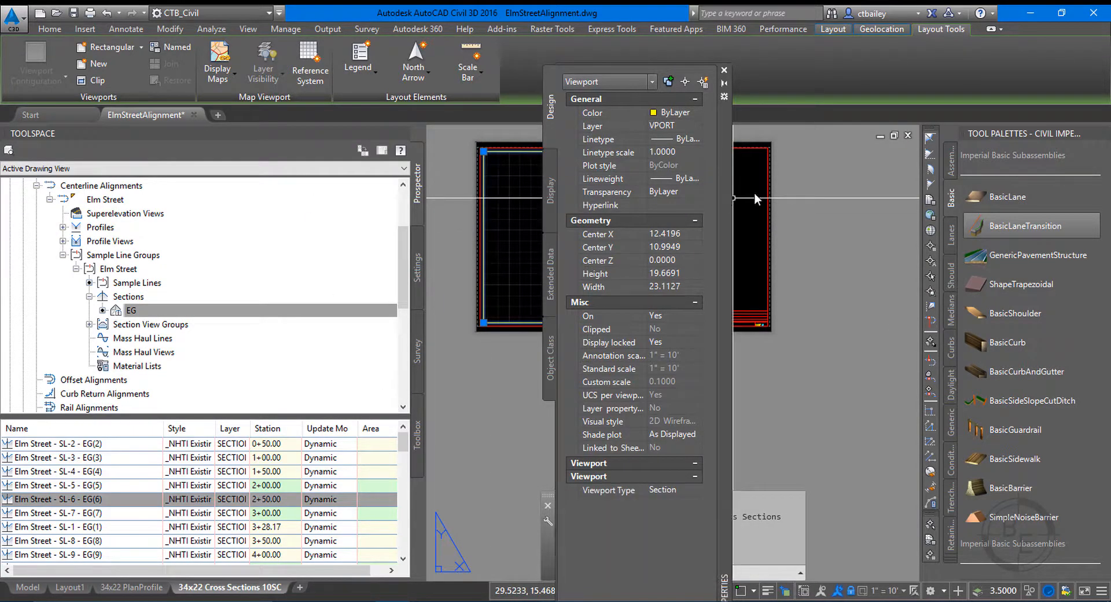
Check the cross section viewport's Viewport Type options, keep Section, and close the properties.
{"action": "left_click_drag", "start_coordinate": [727, 211], "coordinate": [839, 151]}
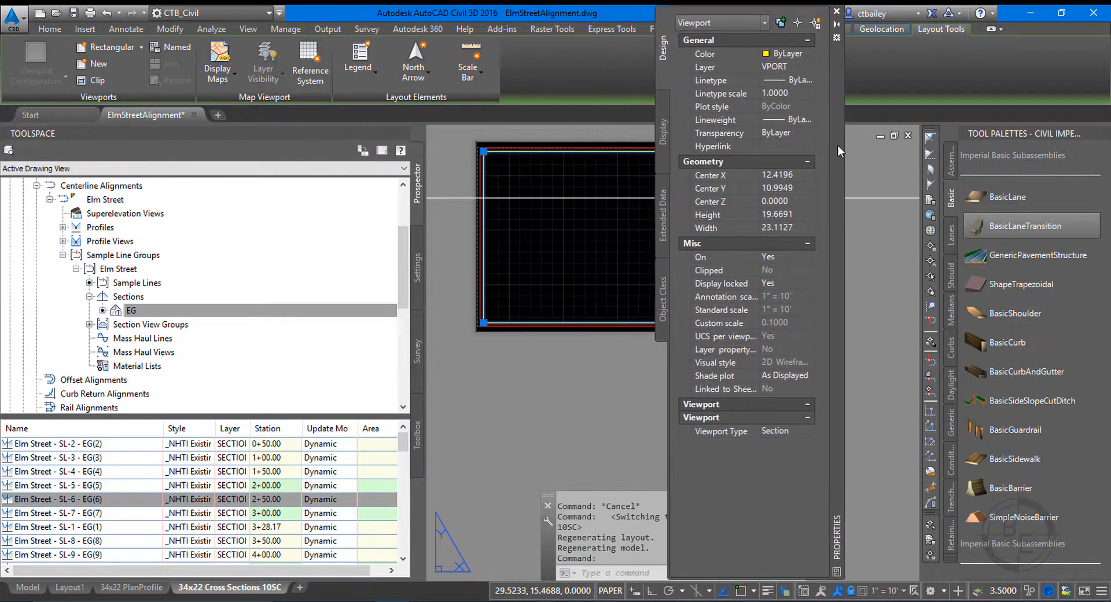
{"action": "left_click", "coordinate": [806, 432]}
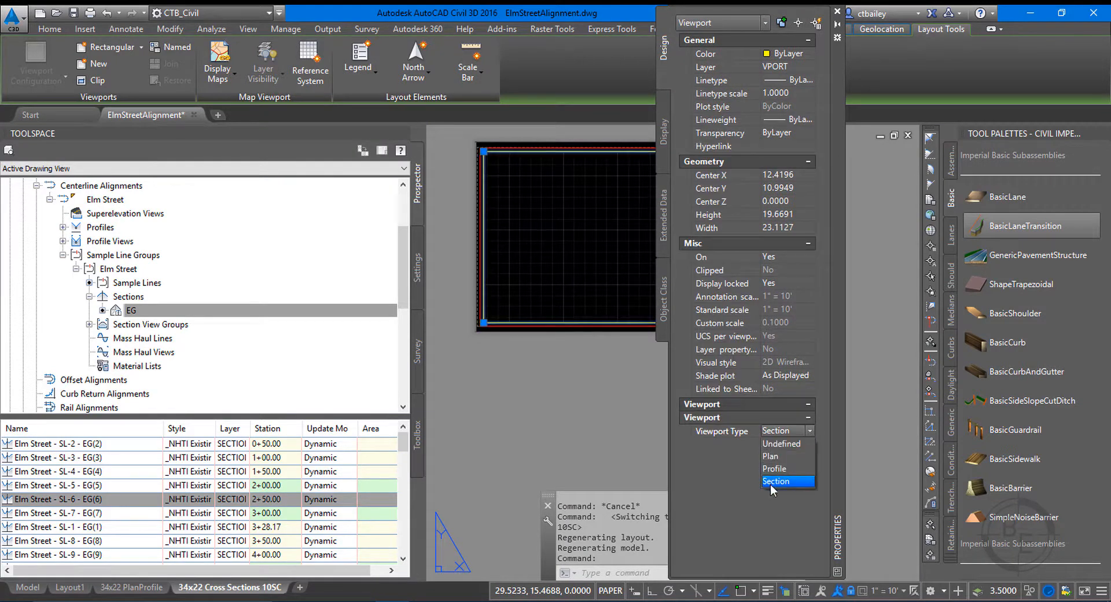
{"action": "left_click", "coordinate": [771, 481]}
{"action": "left_click", "coordinate": [625, 359]}
{"action": "key", "text": "Escape"}
{"action": "key", "text": "Escape"}
{"action": "key", "text": "Escape"}
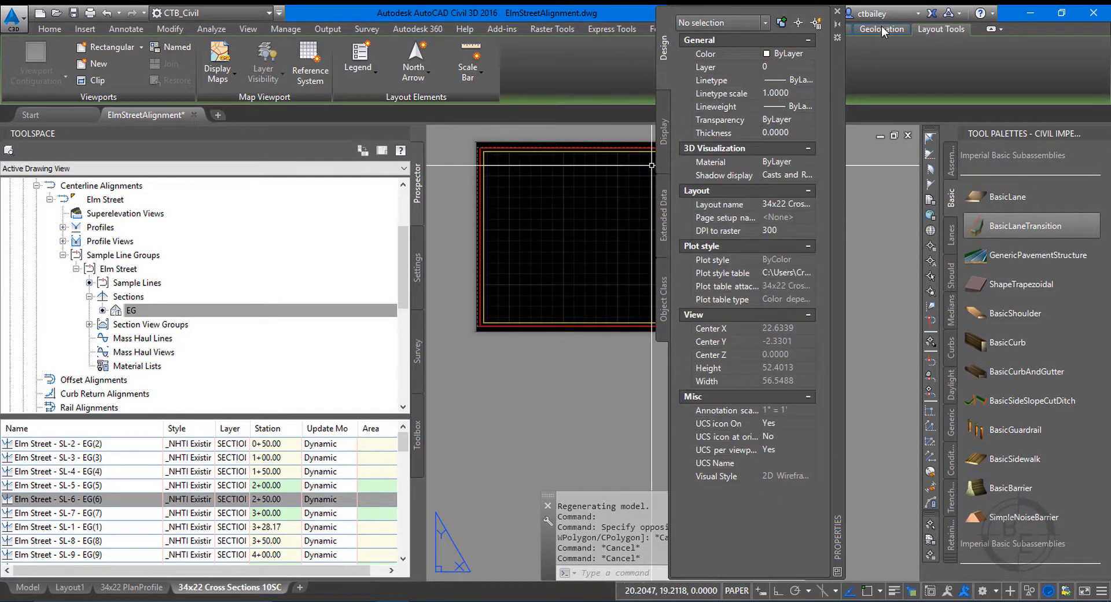
{"action": "left_click", "coordinate": [837, 11]}
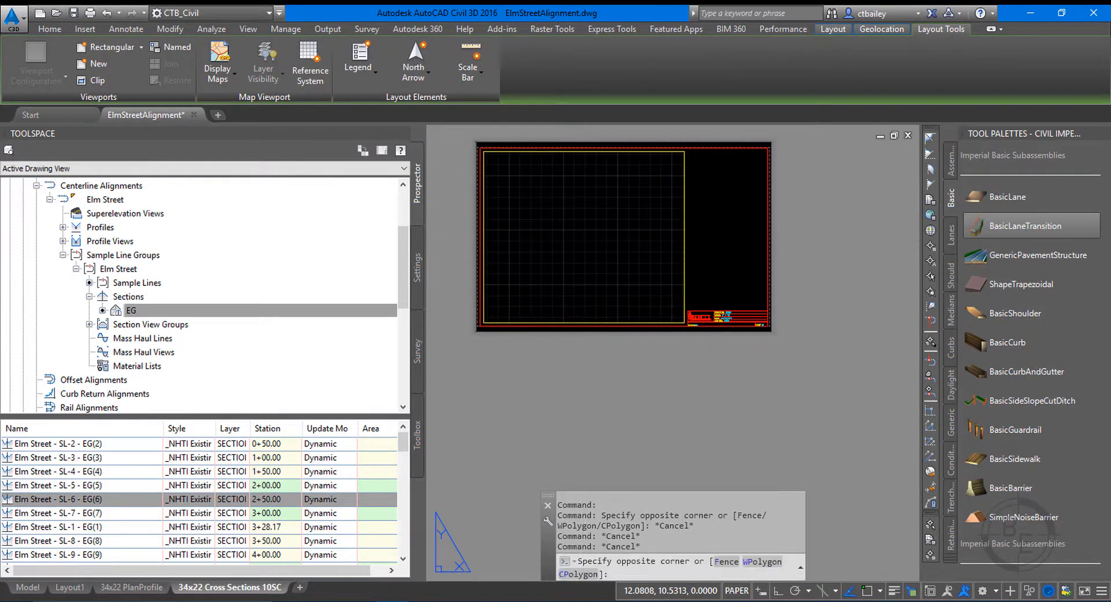
Activate the cross section viewport, unlock its display, and zoom out inside it to locate the section sheets.
{"action": "double_click", "coordinate": [617, 256]}
{"action": "scroll", "coordinate": [618, 255], "scroll_direction": "down", "scroll_amount": 4}
{"action": "scroll", "coordinate": [617, 255], "scroll_direction": "up", "scroll_amount": 6}
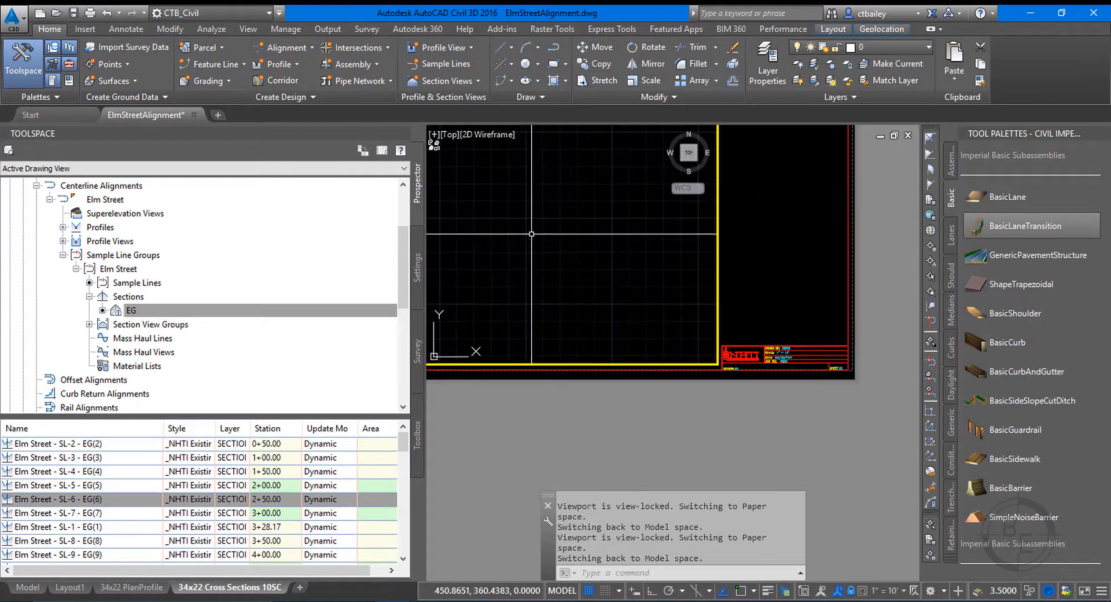
{"action": "scroll", "coordinate": [619, 309], "scroll_direction": "down", "scroll_amount": 2}
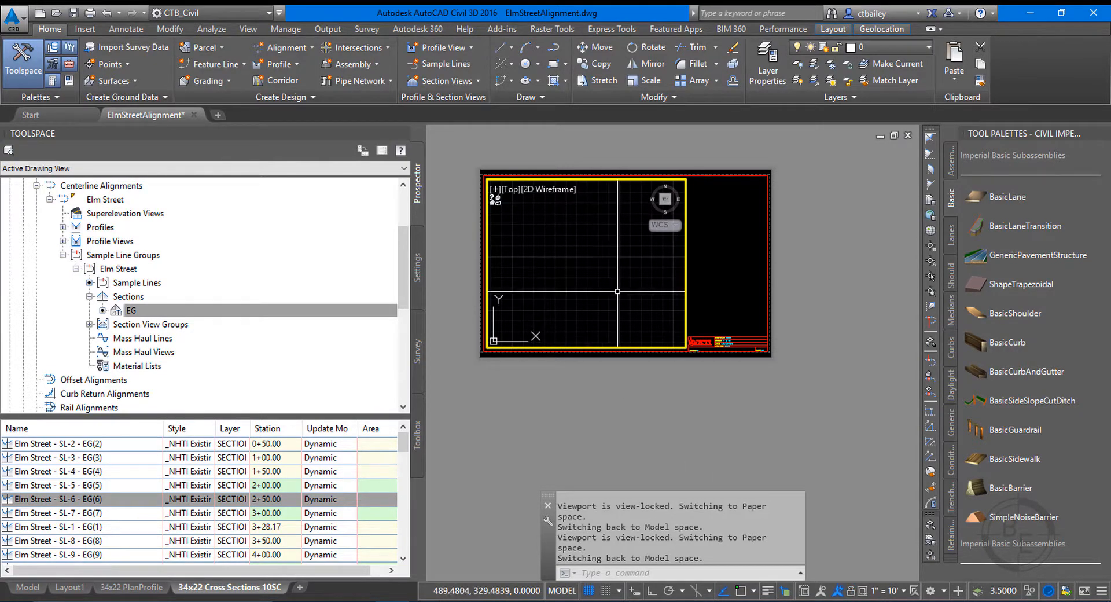
{"action": "scroll", "coordinate": [635, 268], "scroll_direction": "down", "scroll_amount": 10}
{"action": "scroll", "coordinate": [636, 269], "scroll_direction": "down", "scroll_amount": 15}
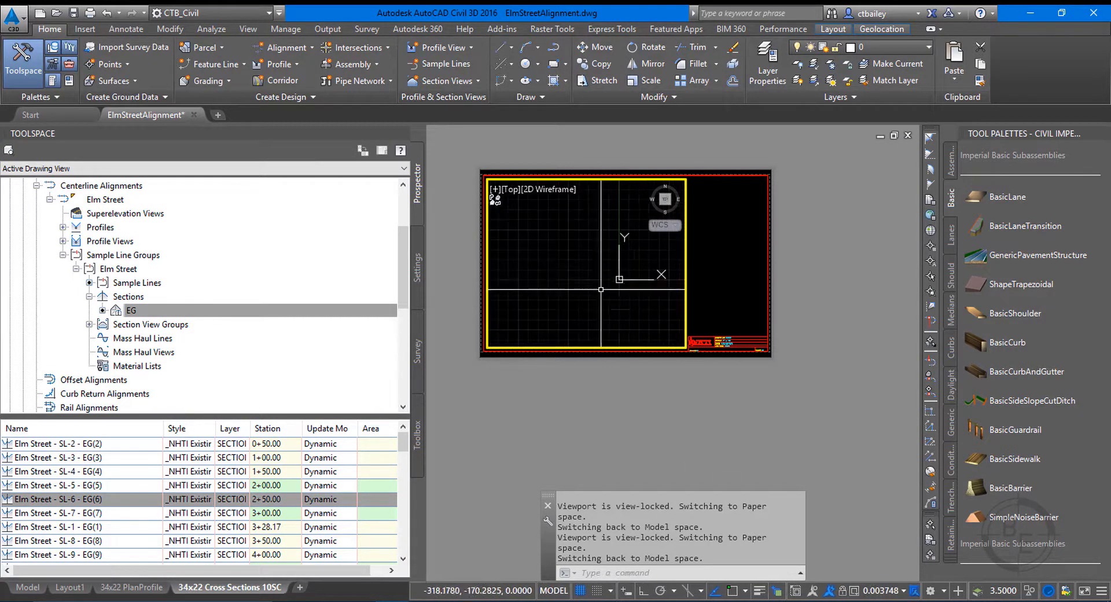
{"action": "scroll", "coordinate": [610, 248], "scroll_direction": "down", "scroll_amount": 6}
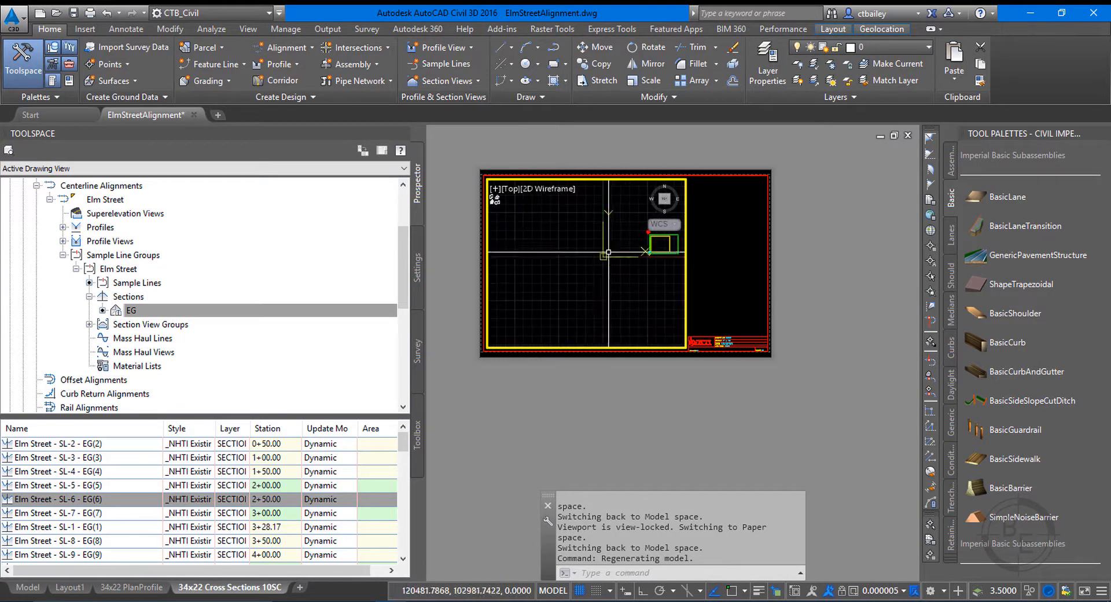
{"action": "scroll", "coordinate": [642, 247], "scroll_direction": "up", "scroll_amount": 9}
{"action": "scroll", "coordinate": [592, 250], "scroll_direction": "down", "scroll_amount": 7}
{"action": "scroll", "coordinate": [564, 254], "scroll_direction": "up", "scroll_amount": 20}
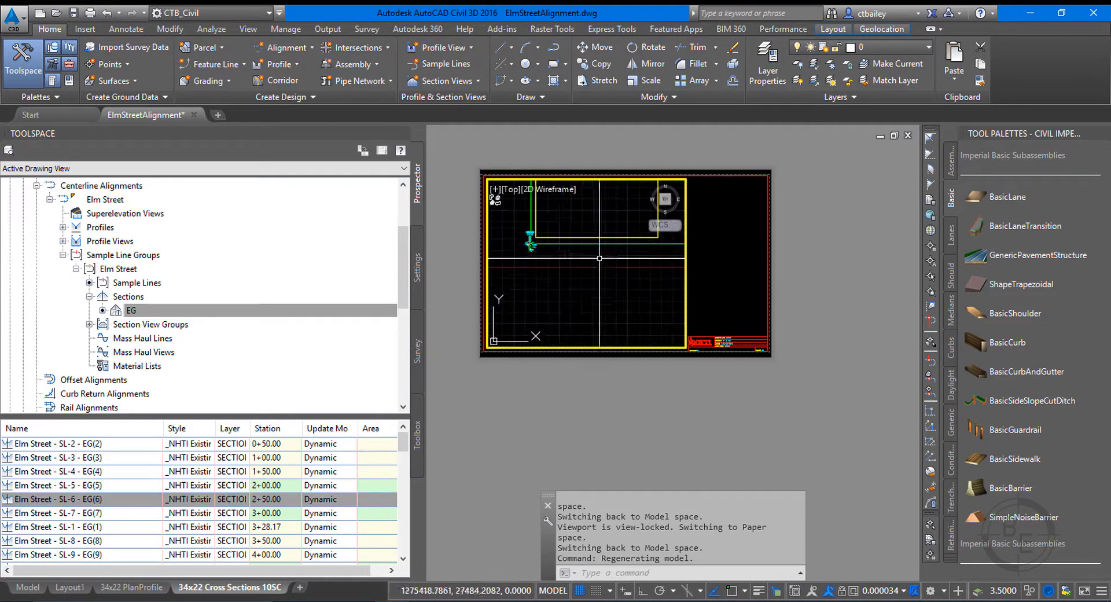
{"action": "scroll", "coordinate": [553, 267], "scroll_direction": "down", "scroll_amount": 2}
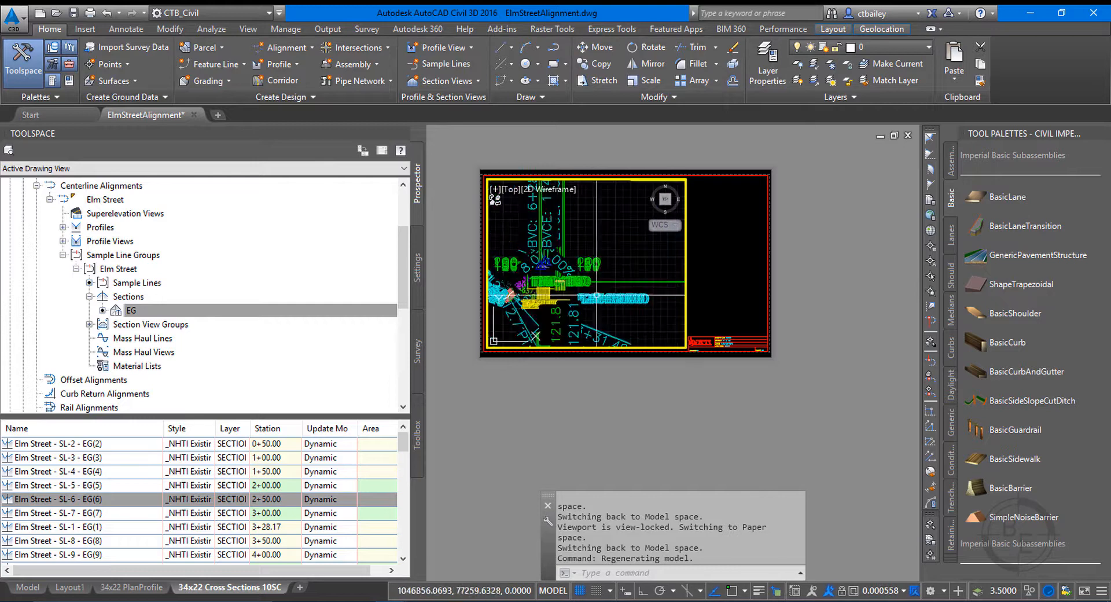
Zoom the viewport in on the first sheet of Elm Street section views, regenerating the model as needed.
{"action": "type", "text": "RE"}
{"action": "key", "text": "Return"}
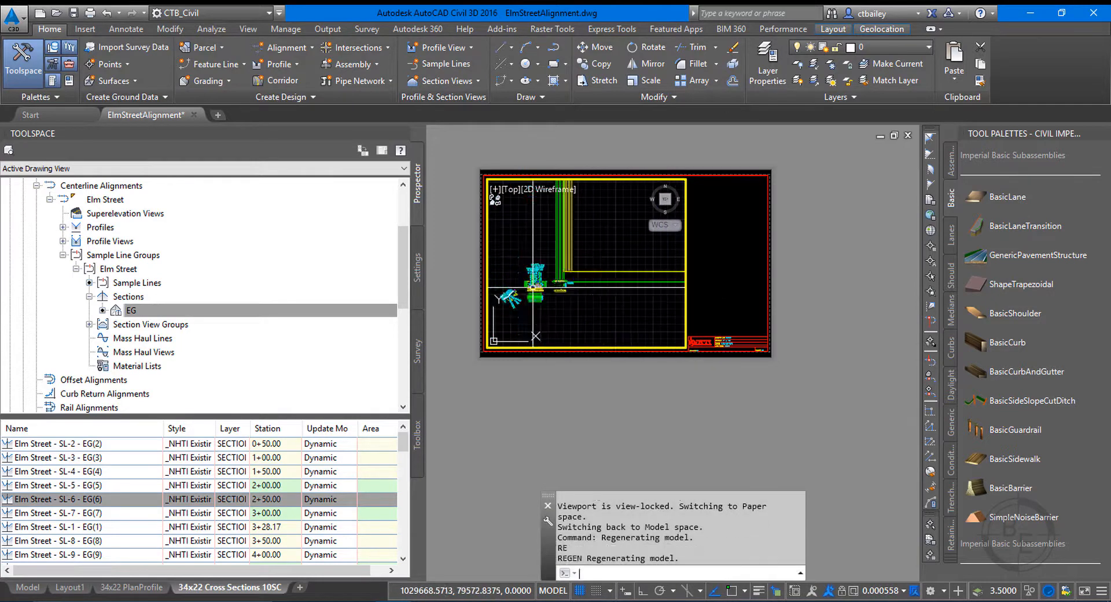
{"action": "scroll", "coordinate": [588, 270], "scroll_direction": "up", "scroll_amount": 4}
{"action": "scroll", "coordinate": [588, 270], "scroll_direction": "up", "scroll_amount": 10}
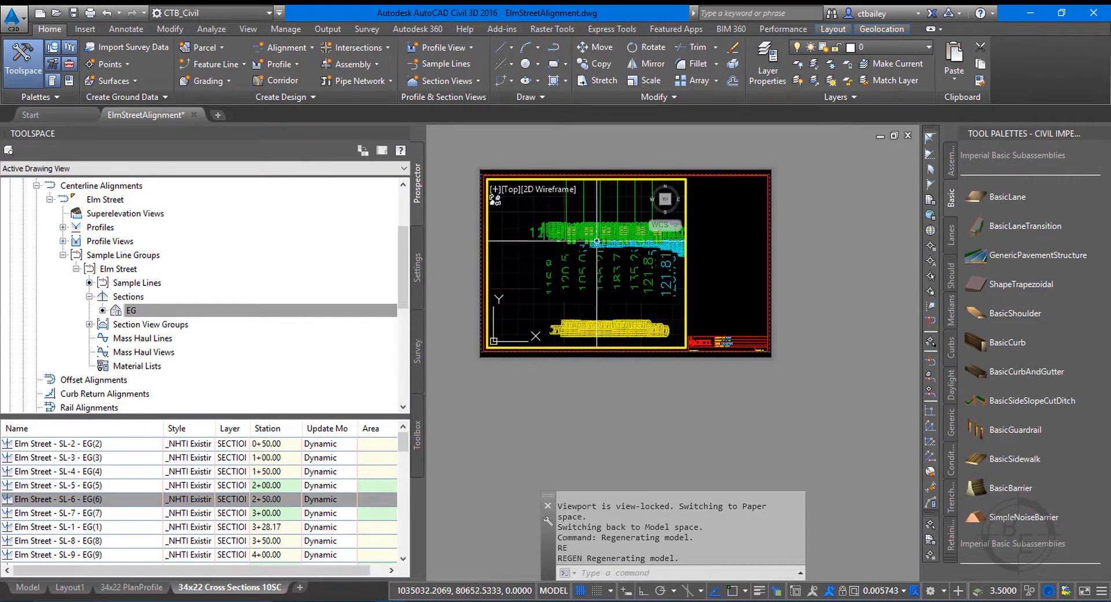
{"action": "type", "text": "RE"}
{"action": "key", "text": "Return"}
{"action": "scroll", "coordinate": [577, 256], "scroll_direction": "up", "scroll_amount": 8}
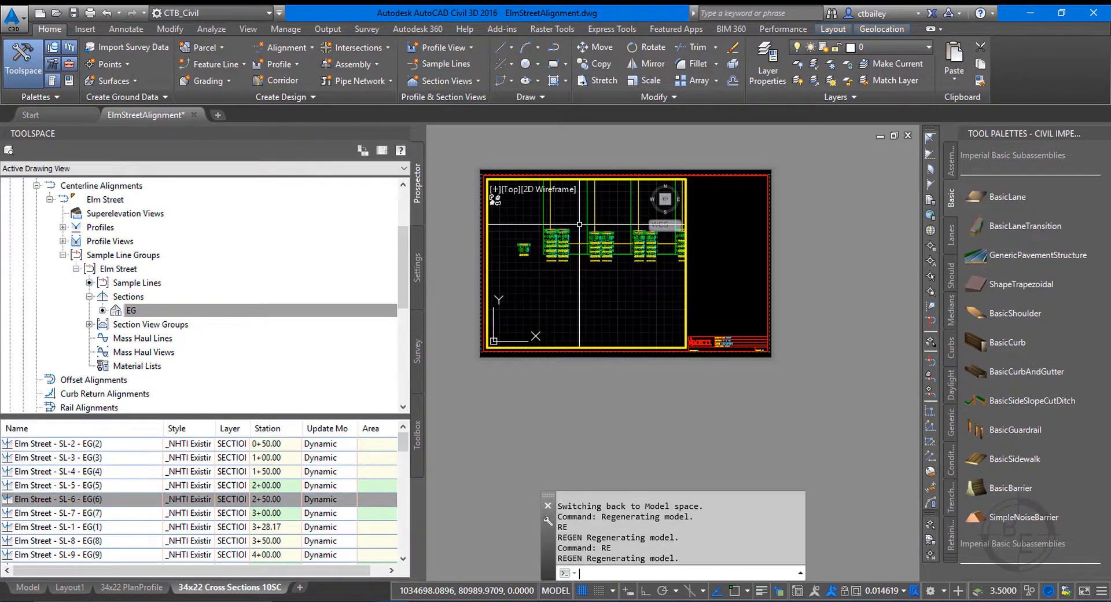
{"action": "type", "text": "RE"}
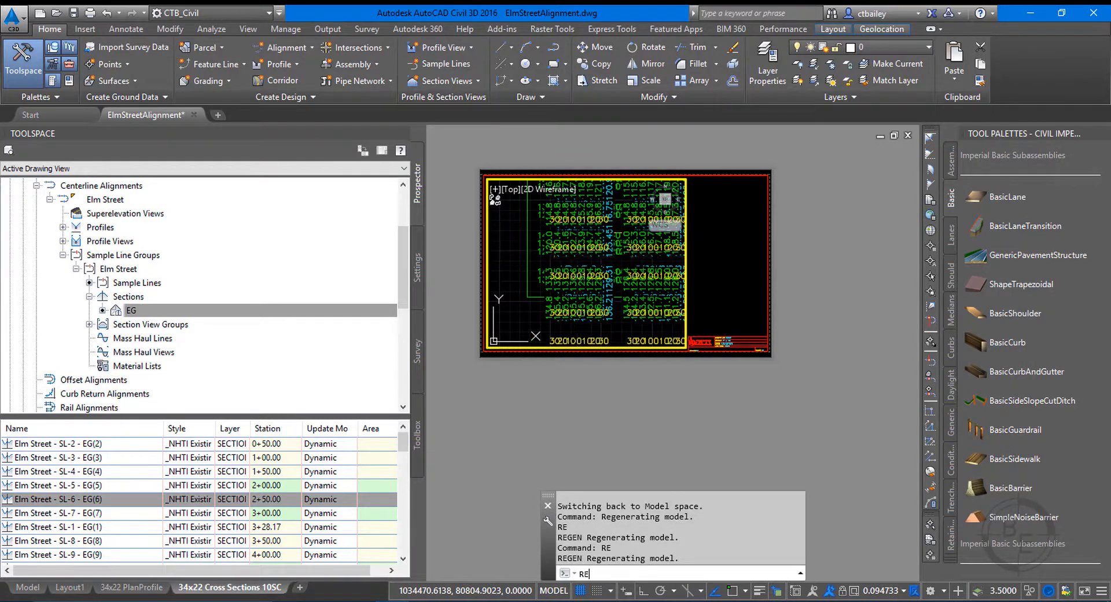
{"action": "key", "text": "Return"}
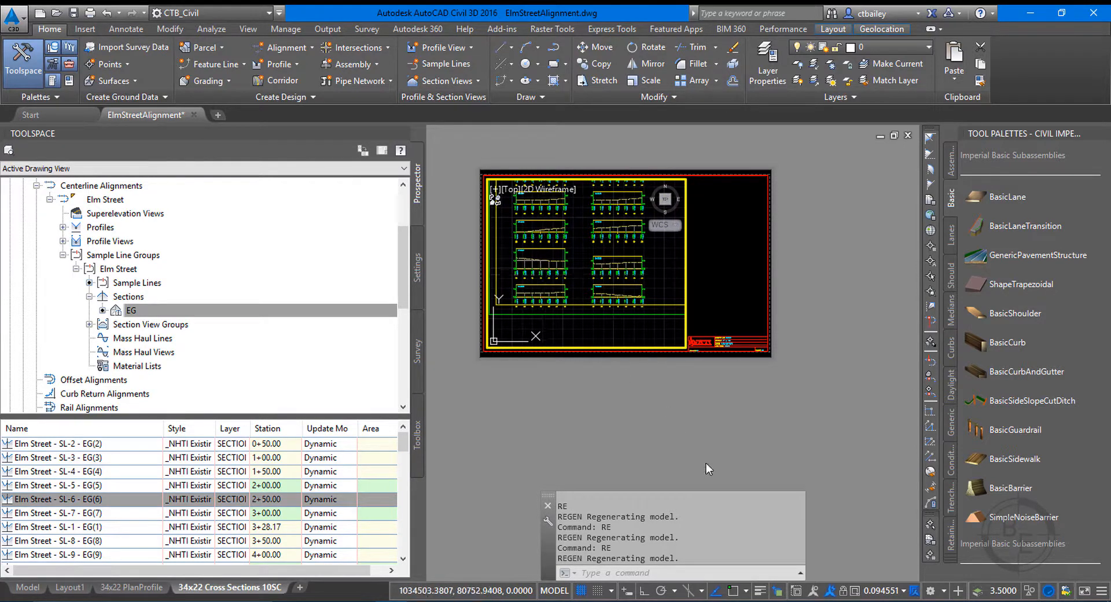
Set the viewport scale to 1" = 10' and pan the upper section views of the first sheet into the viewport.
{"action": "left_click", "coordinate": [880, 583]}
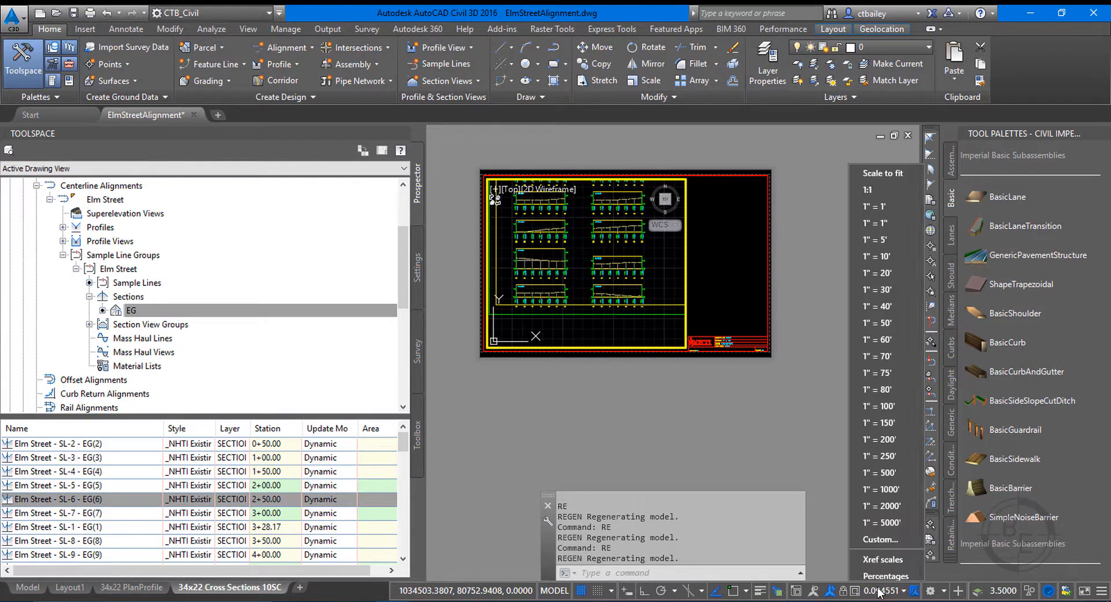
{"action": "left_click", "coordinate": [891, 257]}
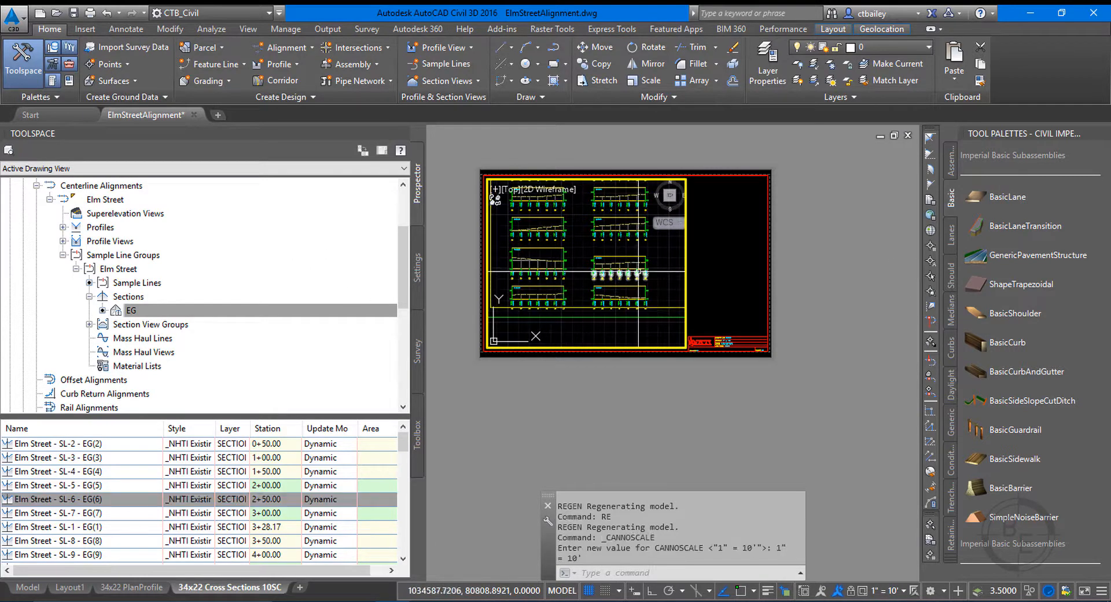
{"action": "type", "text": "p"}
{"action": "key", "text": "Return"}
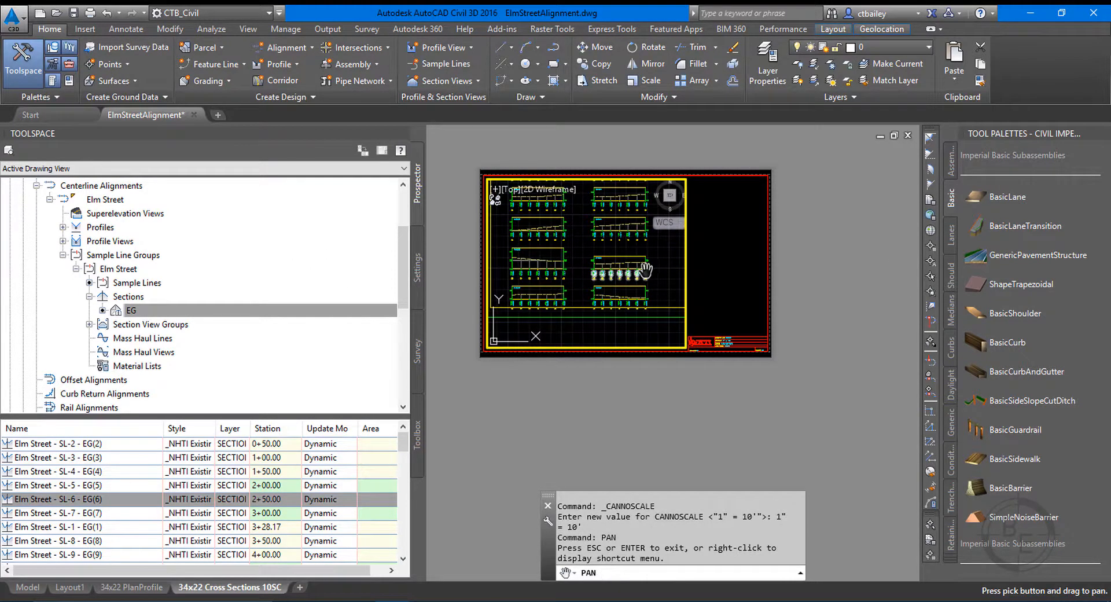
{"action": "mouse_move", "coordinate": [607, 263]}
{"action": "left_mouse_down"}
{"action": "mouse_move", "coordinate": [597, 308]}
{"action": "mouse_move", "coordinate": [588, 299]}
{"action": "mouse_move", "coordinate": [597, 297]}
{"action": "left_mouse_up"}
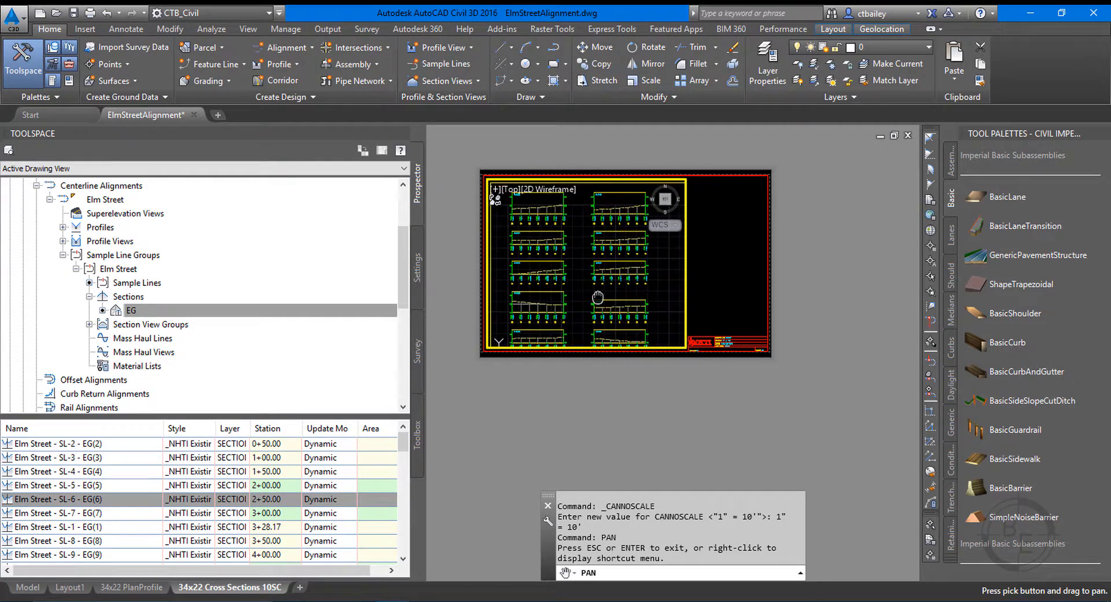
{"action": "right_click", "coordinate": [598, 297]}
{"action": "left_click", "coordinate": [630, 304]}
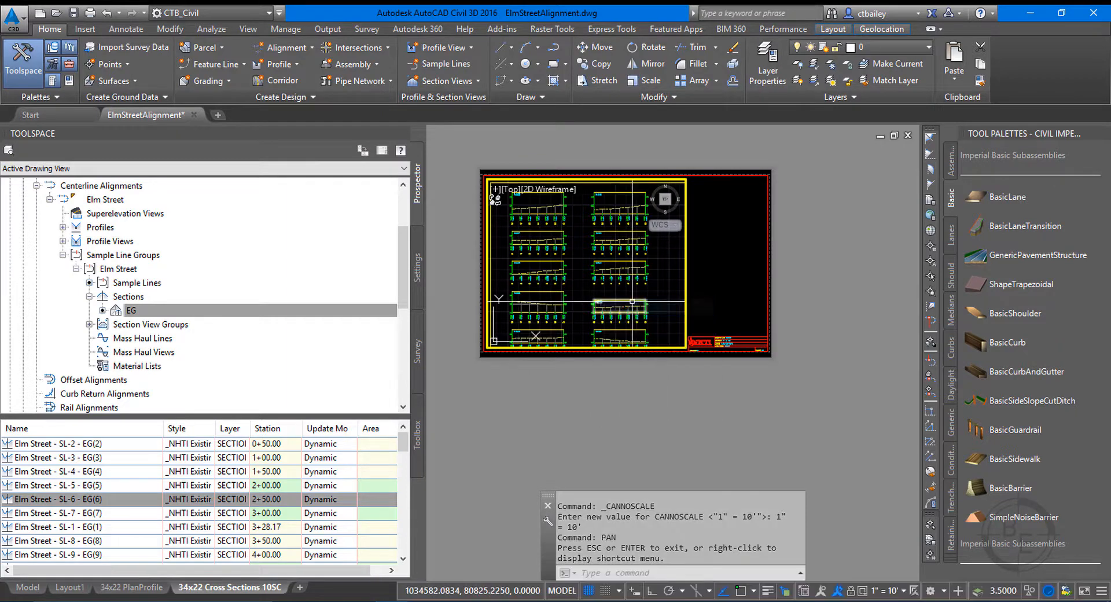
Start Align Space in the viewport and pick the upper-left and upper-right corners of the first sheet's inner frame in model space.
{"action": "double_click", "coordinate": [716, 303]}
{"action": "scroll", "coordinate": [483, 179], "scroll_direction": "up", "scroll_amount": 8}
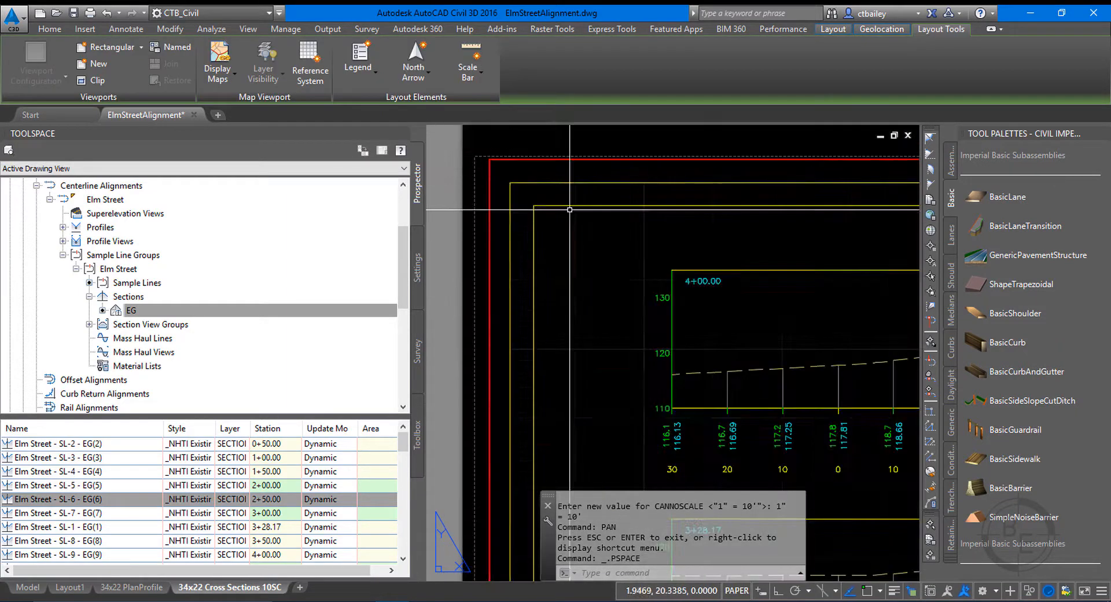
{"action": "double_click", "coordinate": [577, 225]}
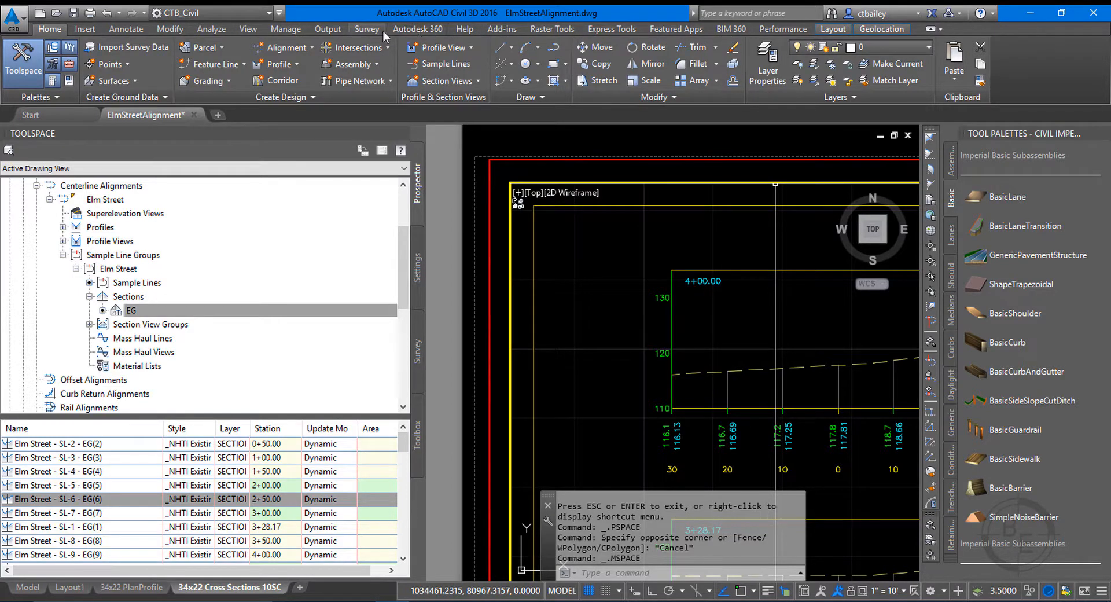
{"action": "left_click", "coordinate": [616, 29]}
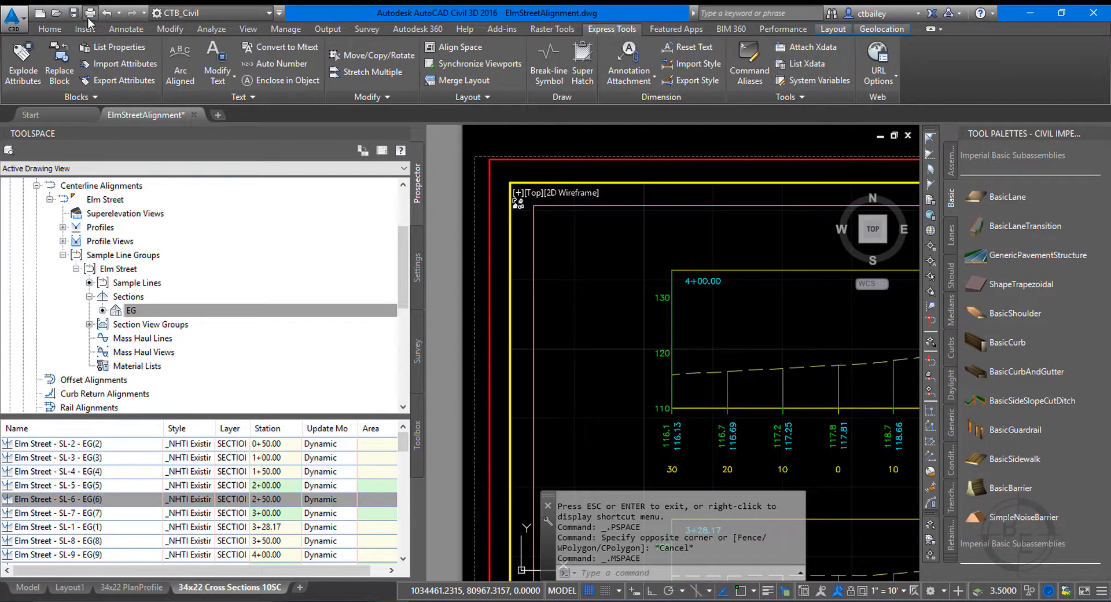
{"action": "left_click", "coordinate": [468, 48]}
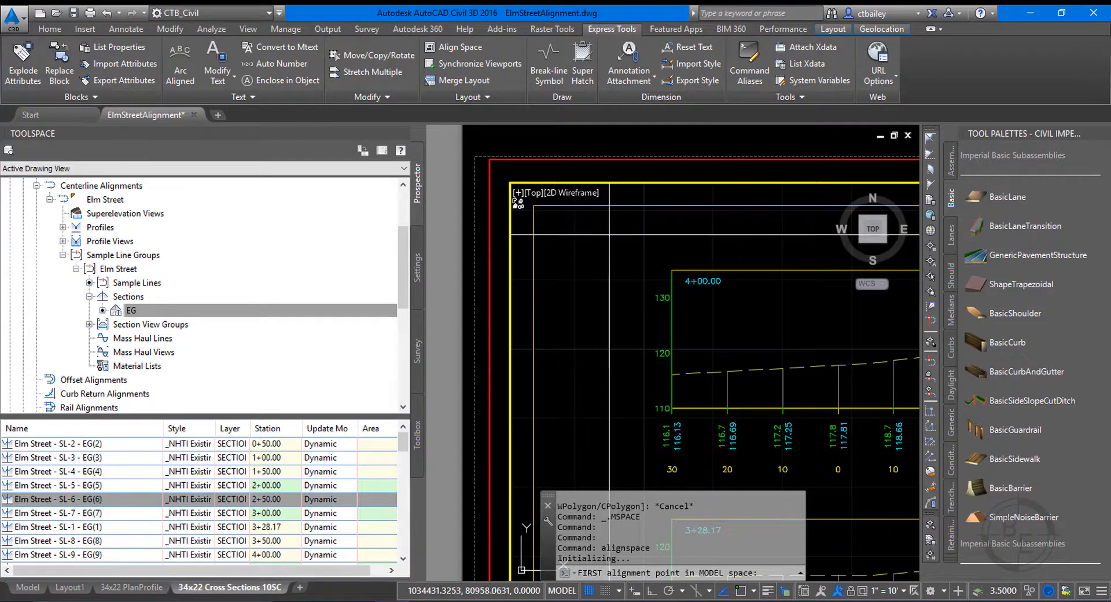
{"action": "left_click", "coordinate": [532, 204]}
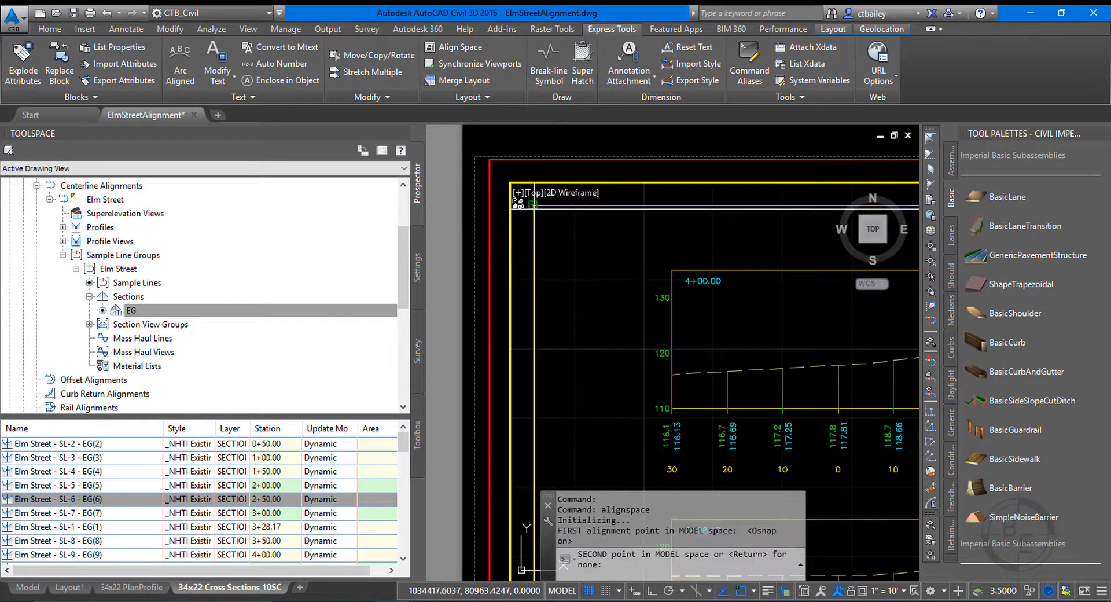
{"action": "scroll", "coordinate": [566, 257], "scroll_direction": "down", "scroll_amount": 5}
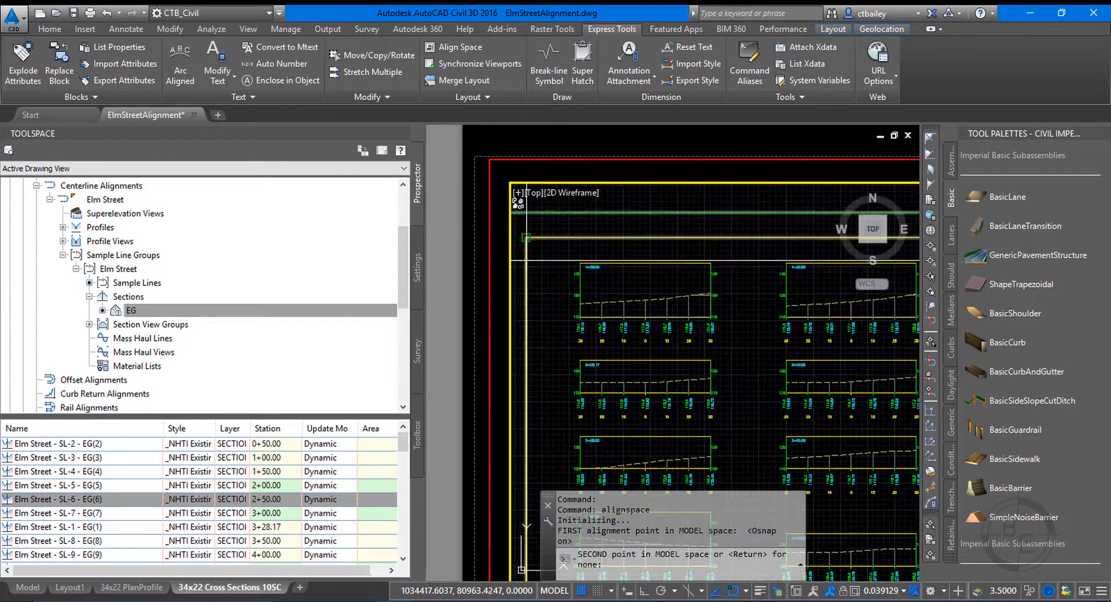
{"action": "left_click", "coordinate": [853, 245]}
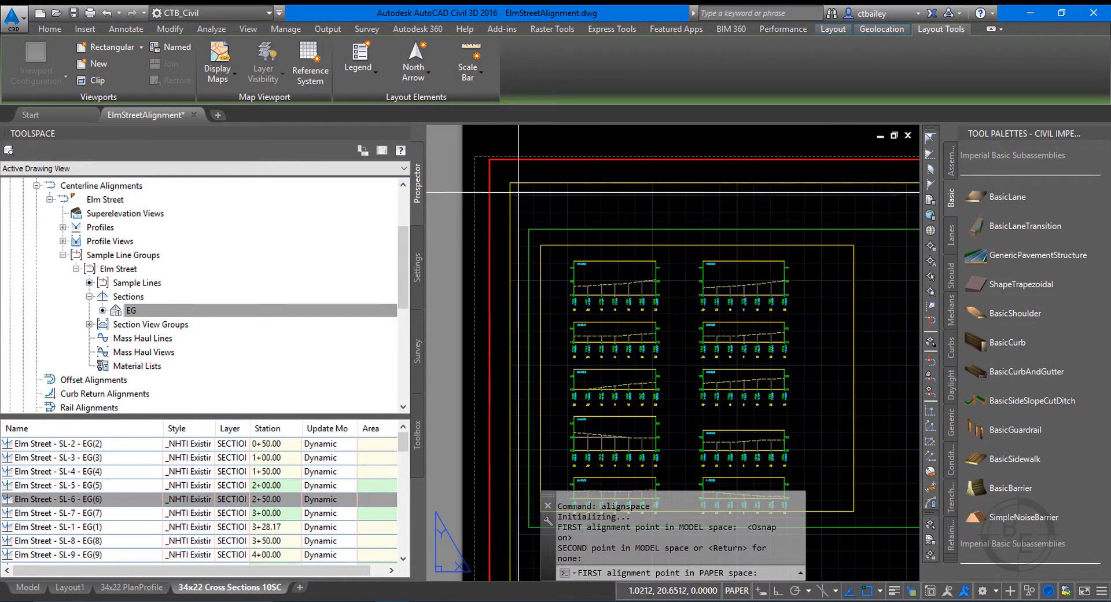
Align the picked points with the viewport's upper-left and upper-right corners in paper space, return to paper space, and check the fit.
{"action": "left_click", "coordinate": [518, 185]}
{"action": "scroll", "coordinate": [518, 186], "scroll_direction": "down", "scroll_amount": 5}
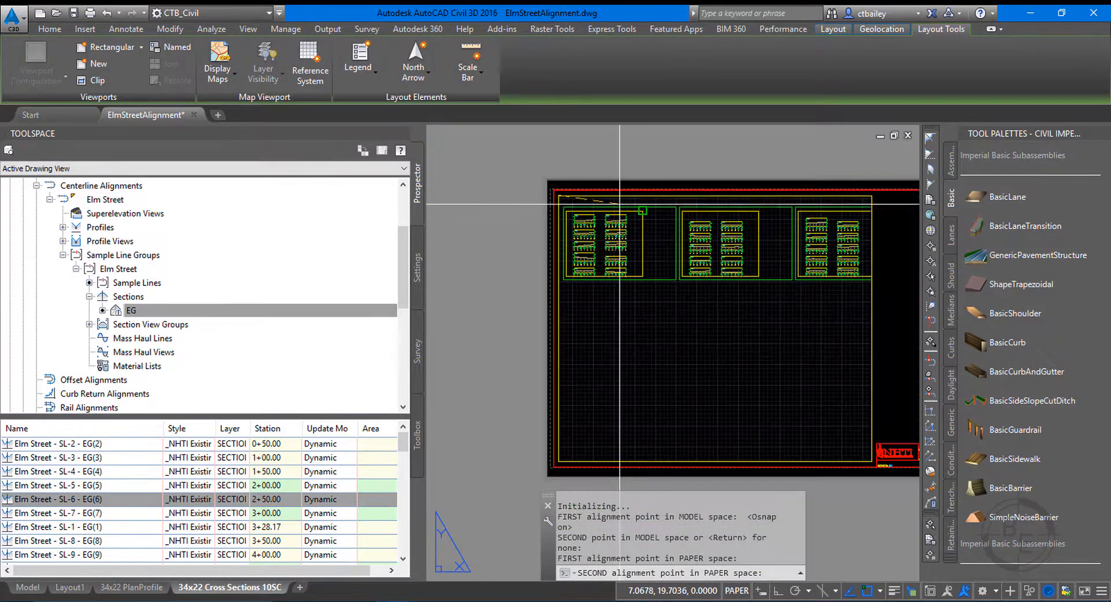
{"action": "left_click", "coordinate": [822, 207]}
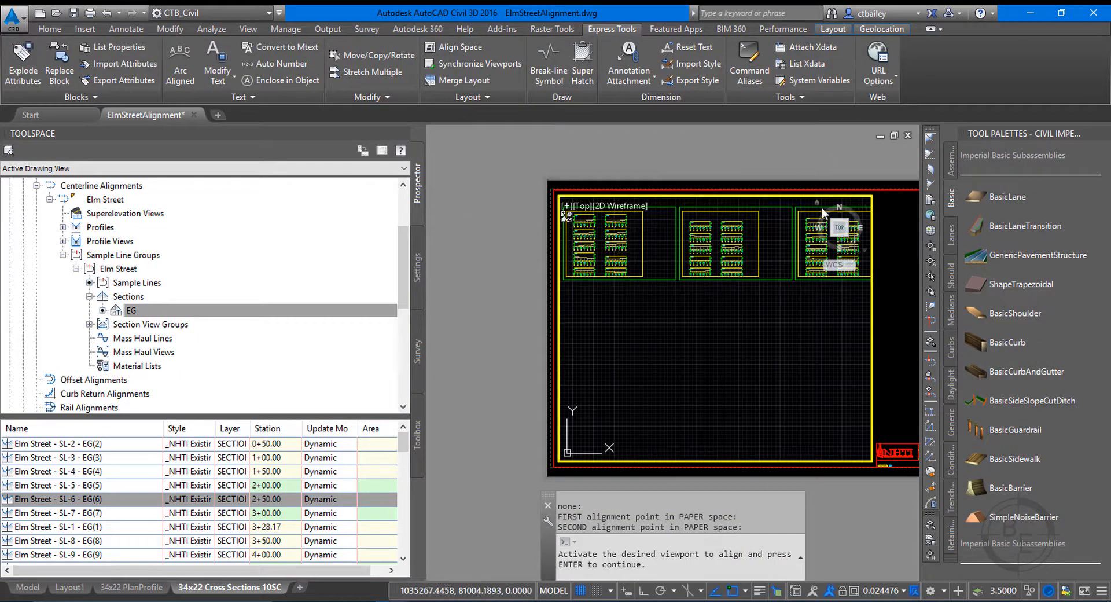
{"action": "key", "text": "Return"}
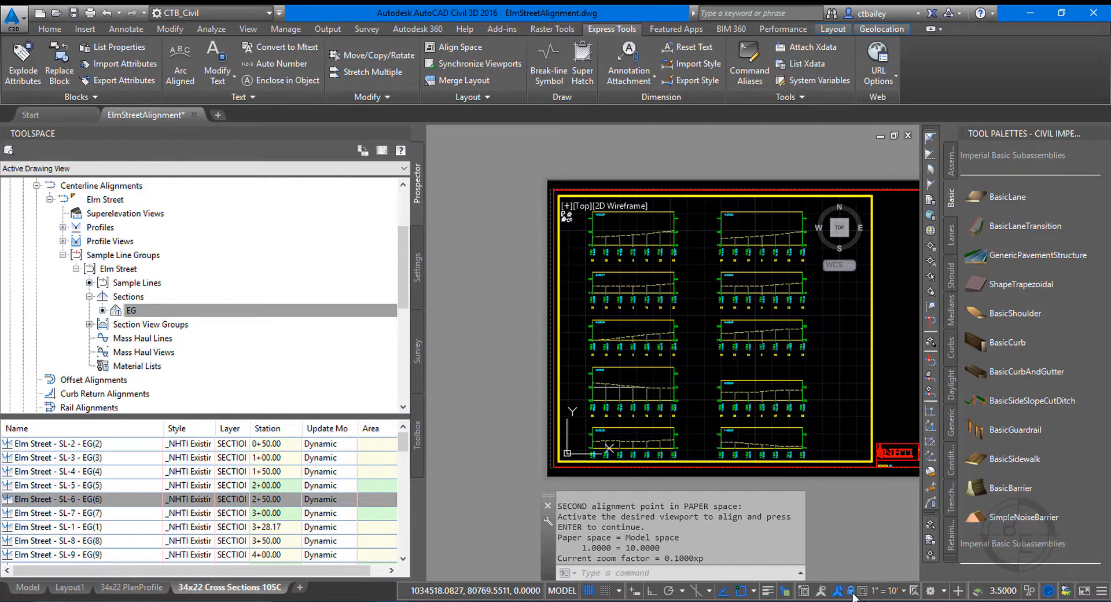
{"action": "scroll", "coordinate": [584, 185], "scroll_direction": "up", "scroll_amount": 4}
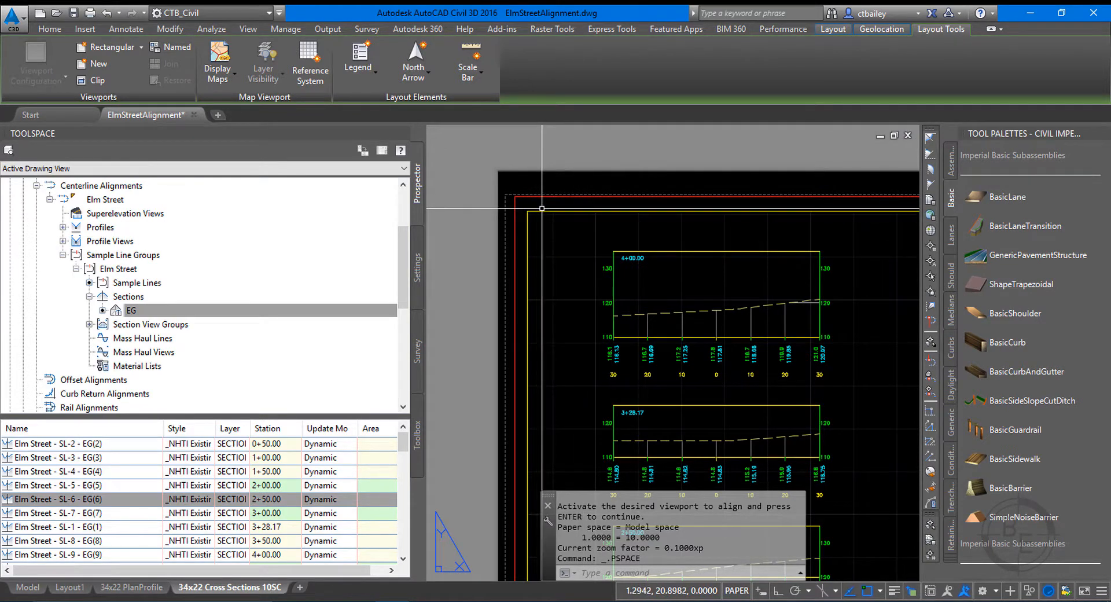
{"action": "scroll", "coordinate": [732, 439], "scroll_direction": "down", "scroll_amount": 5}
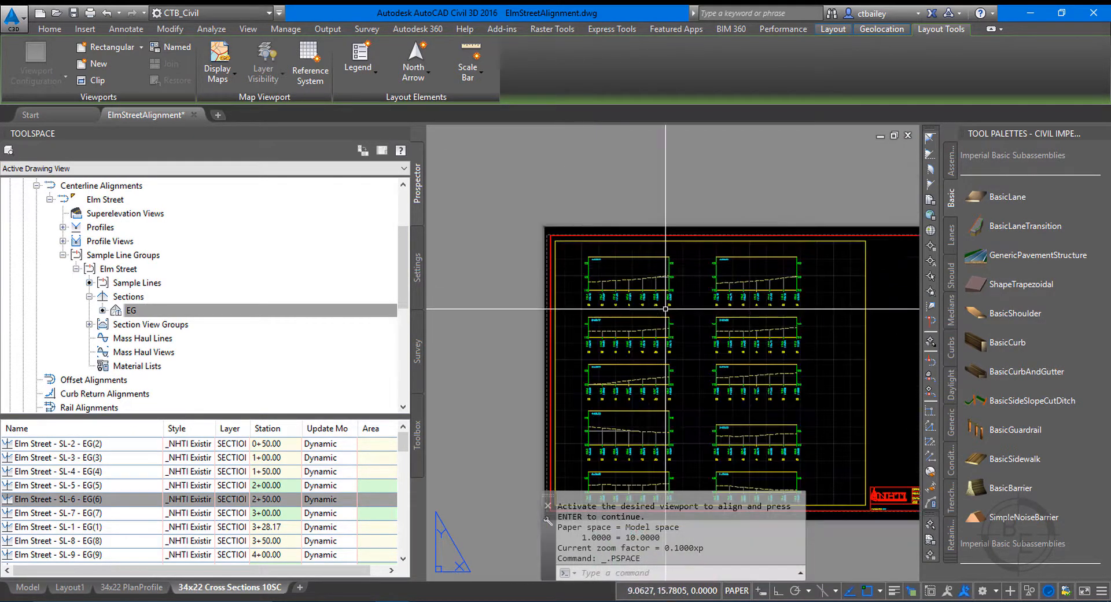
Examine how the Elm Street section views are arranged and ordered by station on the first cross section sheet in the layout.
{"action": "scroll", "coordinate": [731, 439], "scroll_direction": "up", "scroll_amount": 4}
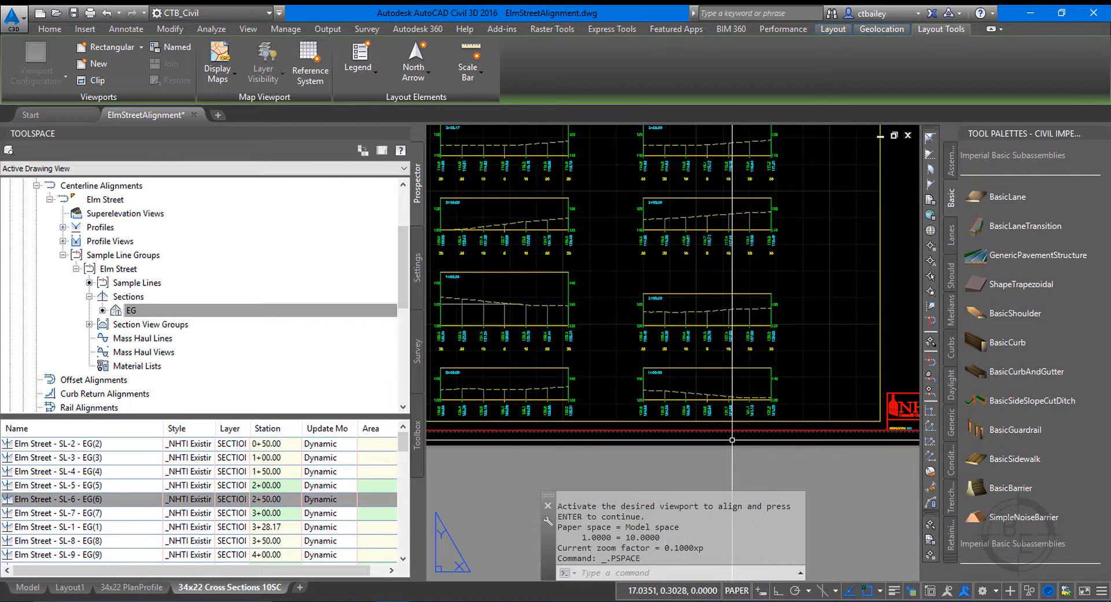
{"action": "scroll", "coordinate": [731, 439], "scroll_direction": "down", "scroll_amount": 3}
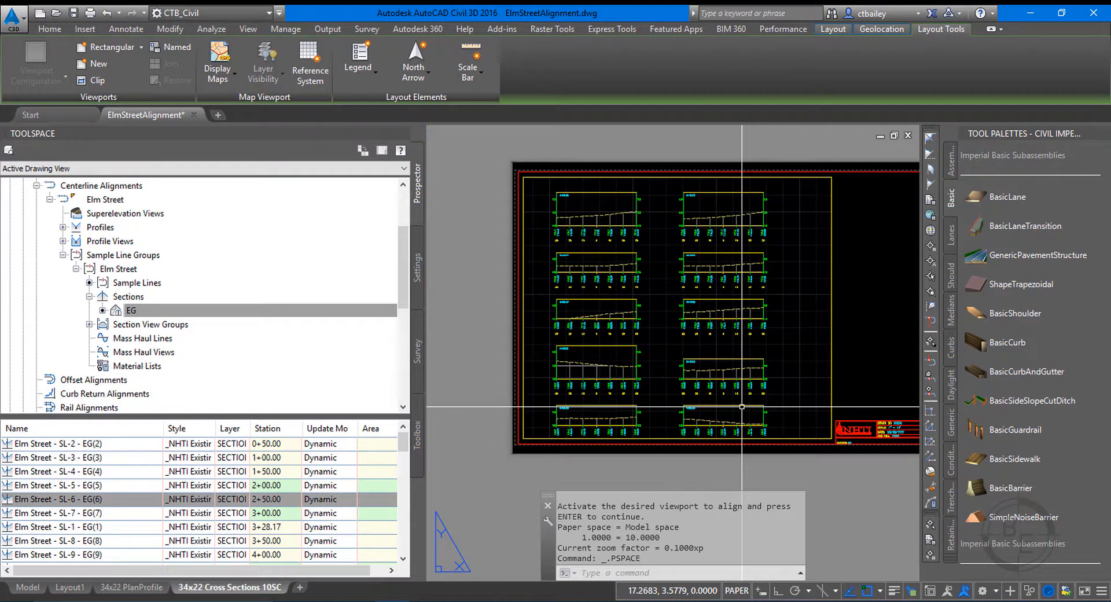
{"action": "scroll", "coordinate": [659, 241], "scroll_direction": "up", "scroll_amount": 3}
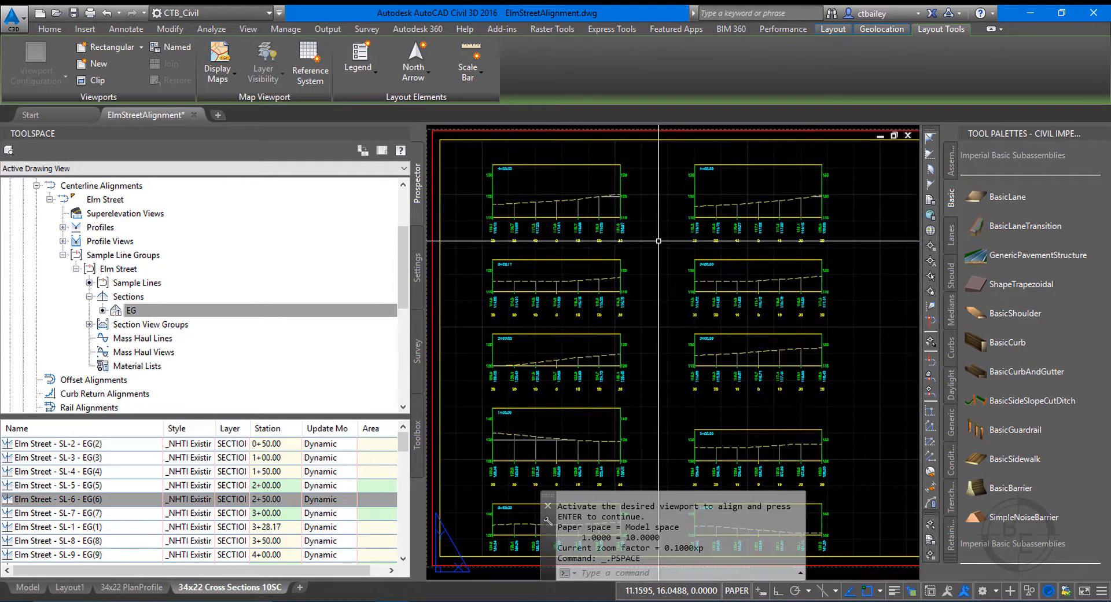
{"action": "scroll", "coordinate": [519, 398], "scroll_direction": "down", "scroll_amount": 3}
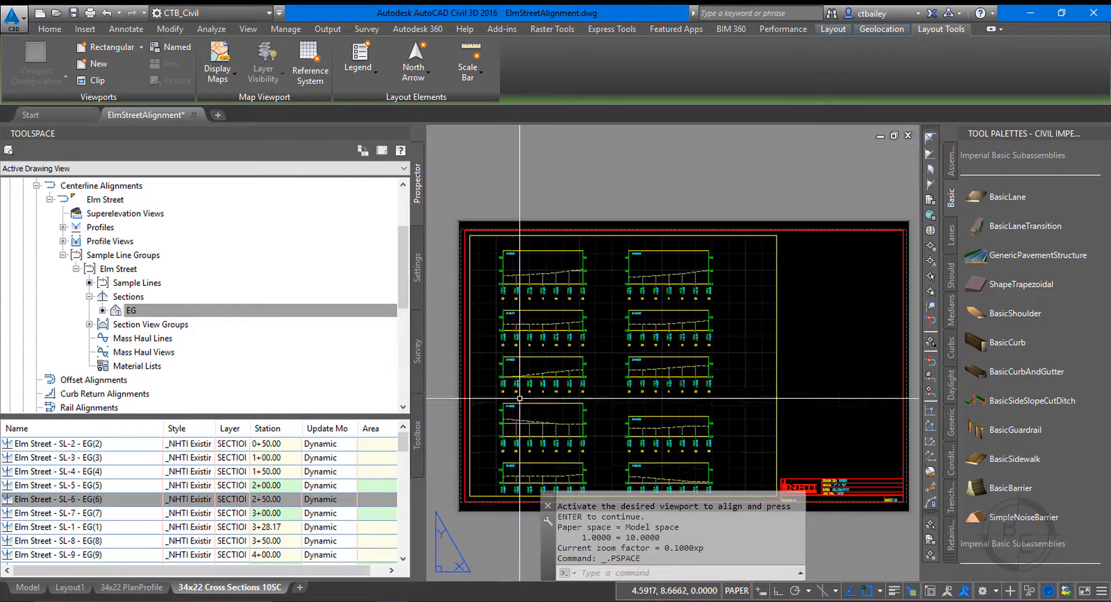
{"action": "scroll", "coordinate": [519, 398], "scroll_direction": "up", "scroll_amount": 4}
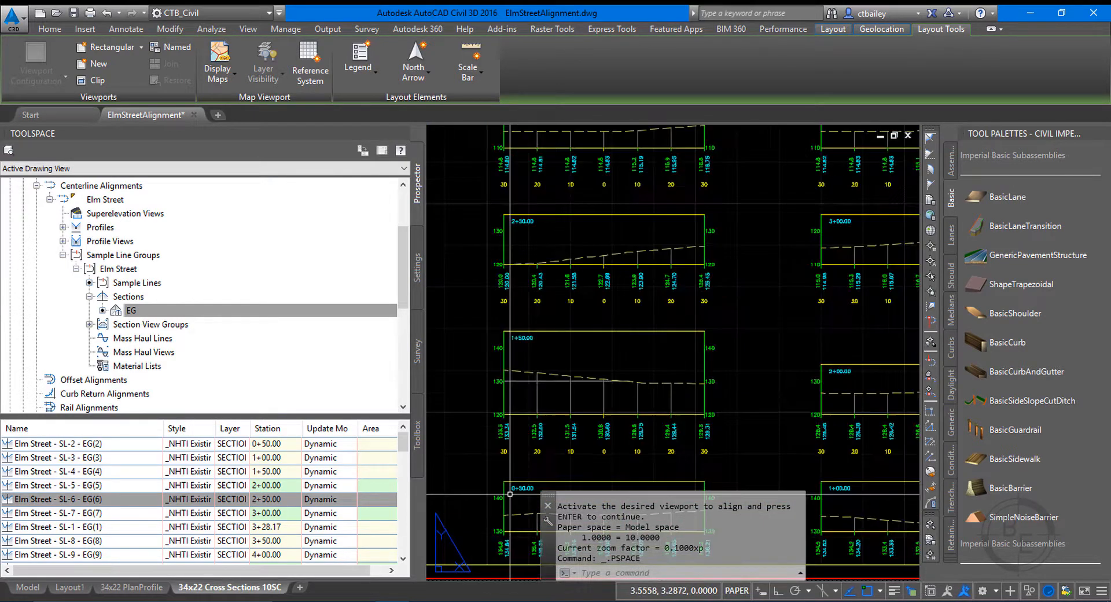
{"action": "scroll", "coordinate": [538, 337], "scroll_direction": "down", "scroll_amount": 3}
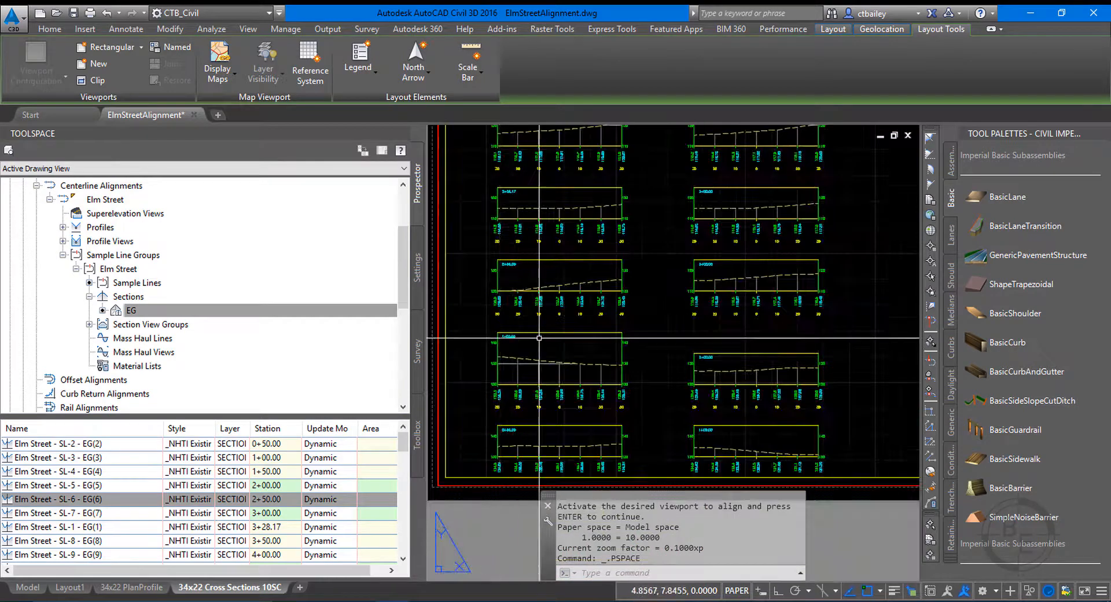
{"action": "scroll", "coordinate": [717, 450], "scroll_direction": "up", "scroll_amount": 4}
{"action": "scroll", "coordinate": [717, 450], "scroll_direction": "down", "scroll_amount": 6}
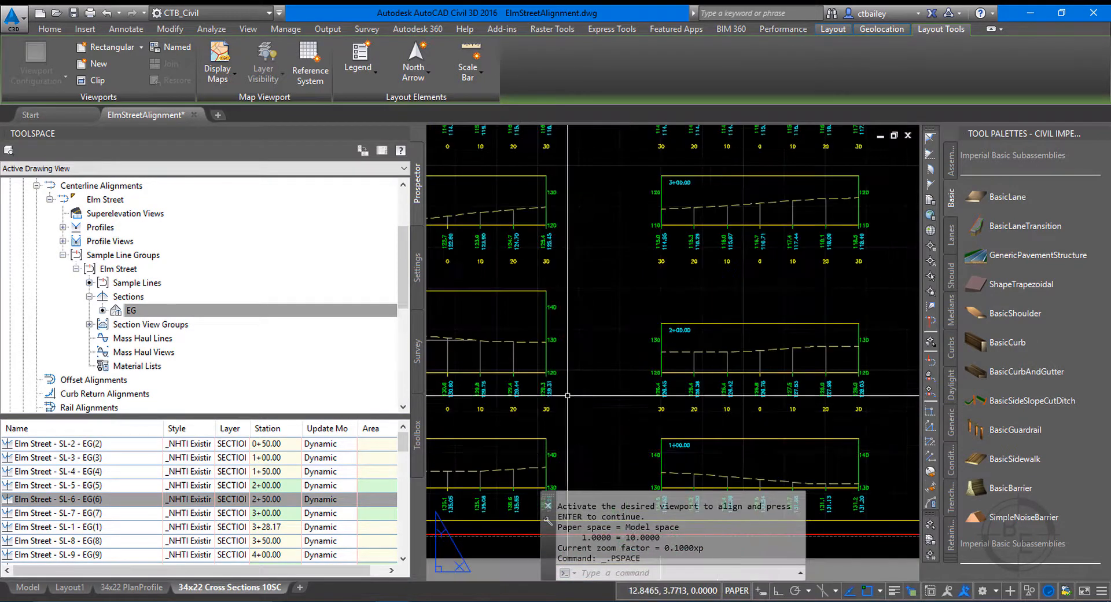
{"action": "scroll", "coordinate": [475, 342], "scroll_direction": "up", "scroll_amount": 5}
{"action": "scroll", "coordinate": [476, 342], "scroll_direction": "down", "scroll_amount": 4}
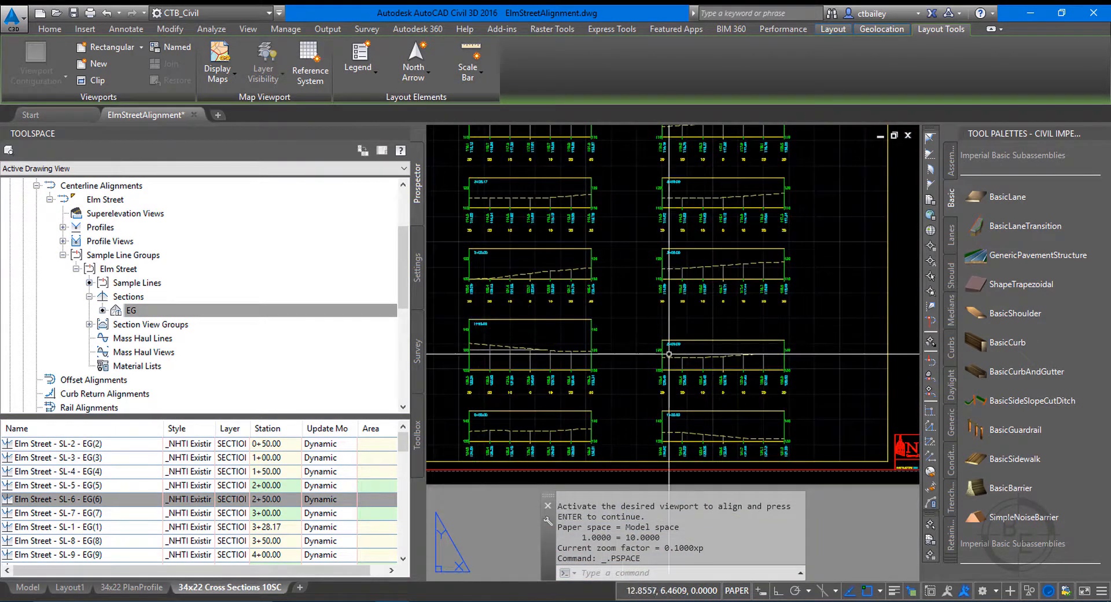
{"action": "scroll", "coordinate": [476, 342], "scroll_direction": "up", "scroll_amount": 2}
{"action": "scroll", "coordinate": [607, 395], "scroll_direction": "down", "scroll_amount": 4}
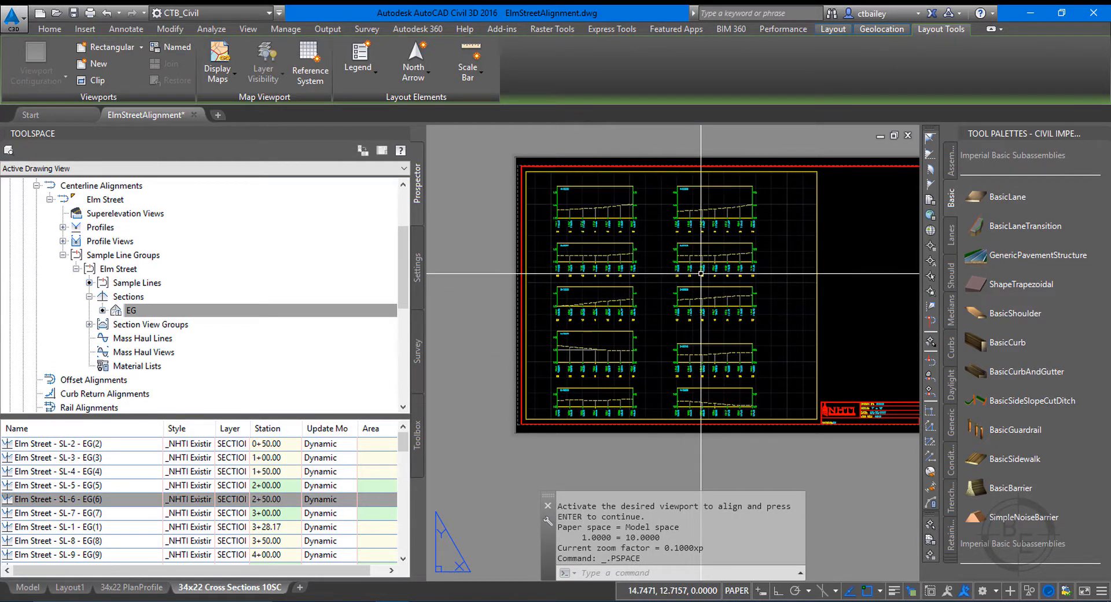
{"action": "scroll", "coordinate": [552, 192], "scroll_direction": "up", "scroll_amount": 5}
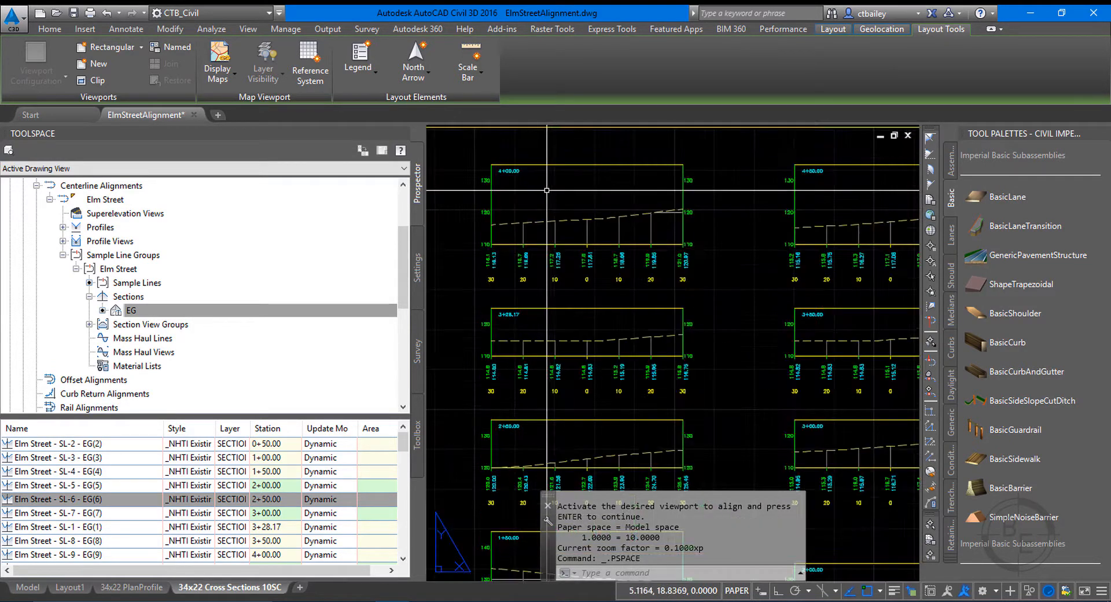
{"action": "scroll", "coordinate": [546, 189], "scroll_direction": "down", "scroll_amount": 5}
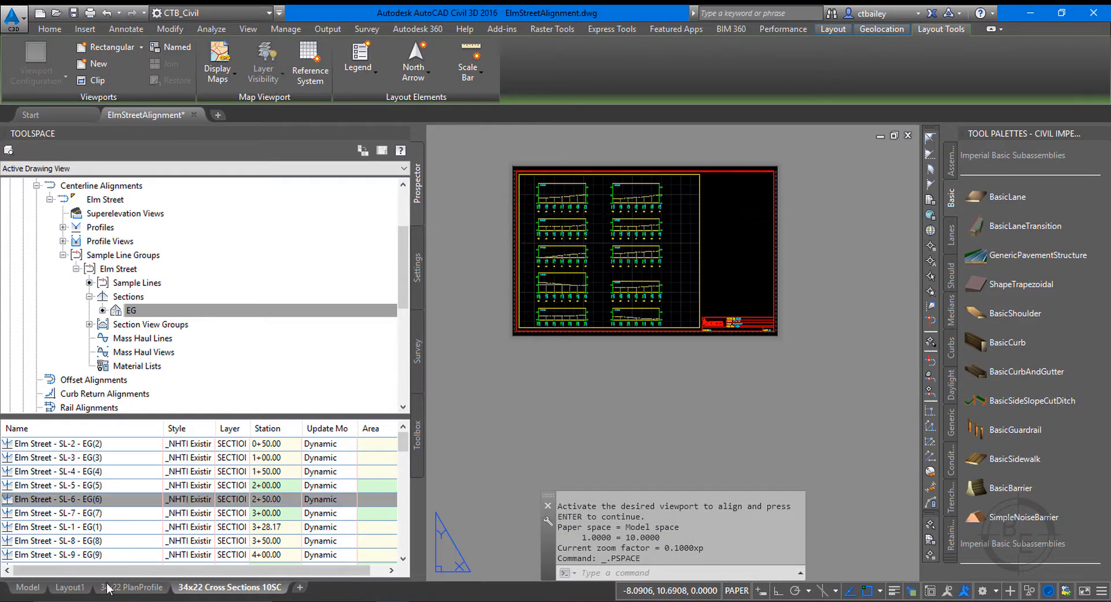
Return to model space and inspect the first sheet's section views, especially the one at station 3+28.17.
{"action": "left_click", "coordinate": [27, 588]}
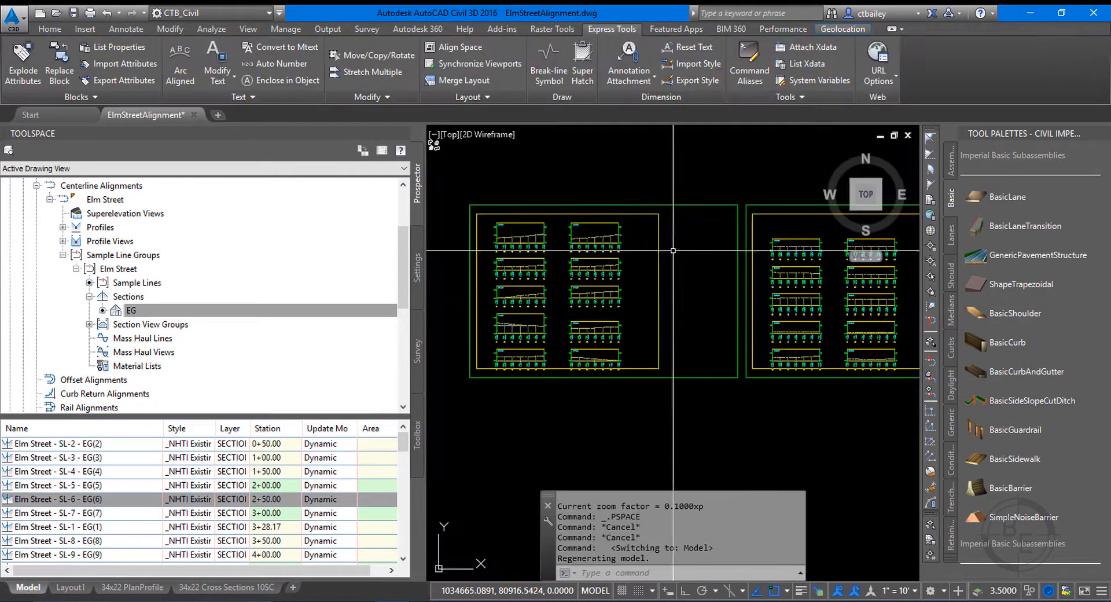
{"action": "scroll", "coordinate": [675, 250], "scroll_direction": "up", "scroll_amount": 7}
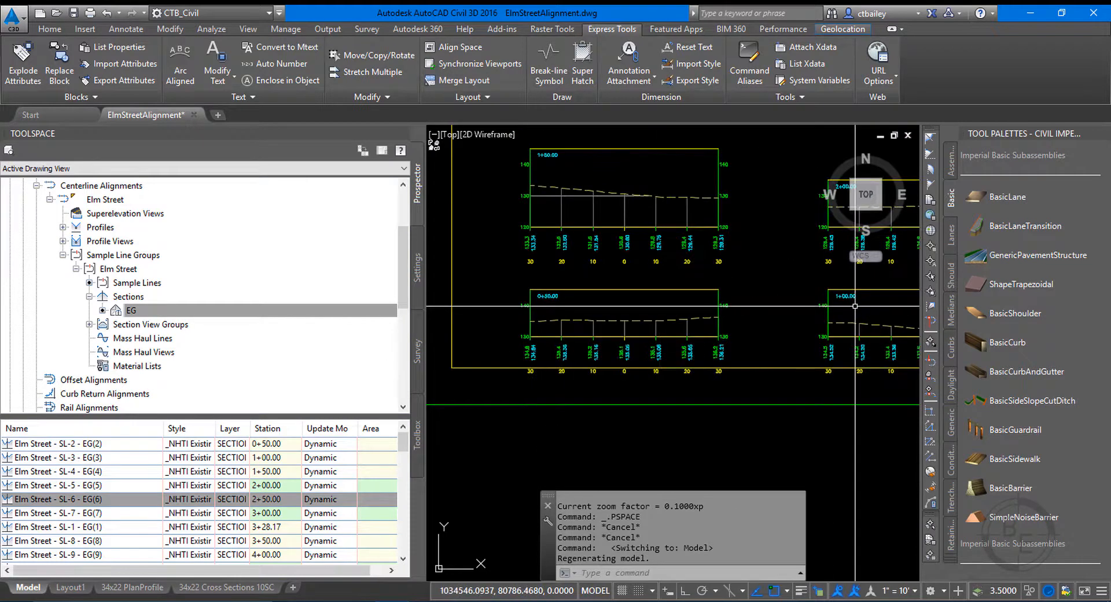
{"action": "scroll", "coordinate": [671, 300], "scroll_direction": "down", "scroll_amount": 3}
{"action": "scroll", "coordinate": [681, 278], "scroll_direction": "up", "scroll_amount": 3}
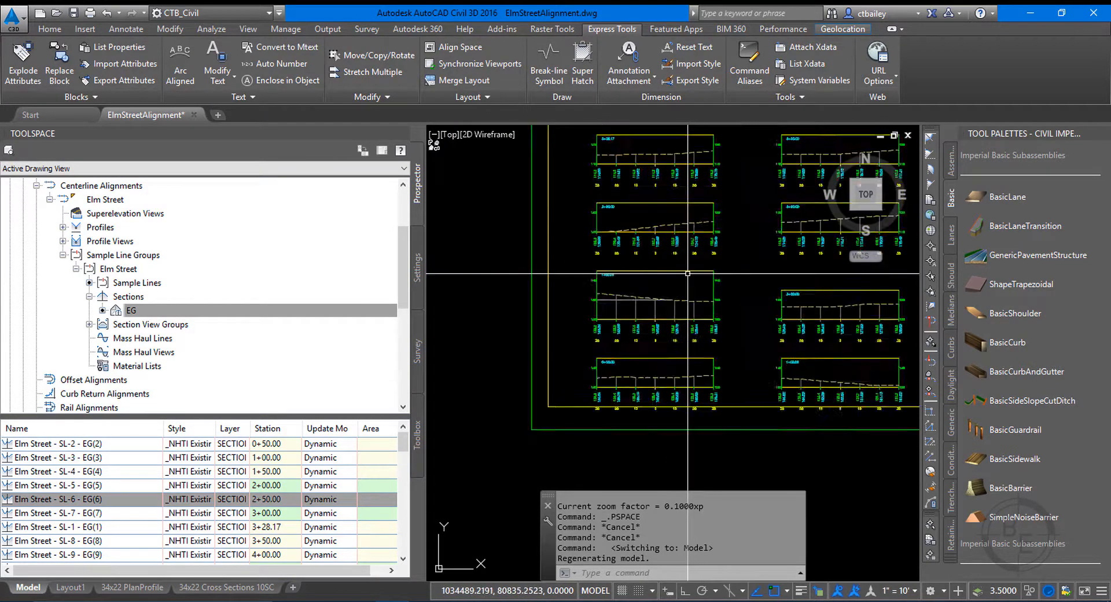
{"action": "scroll", "coordinate": [647, 348], "scroll_direction": "down", "scroll_amount": 2}
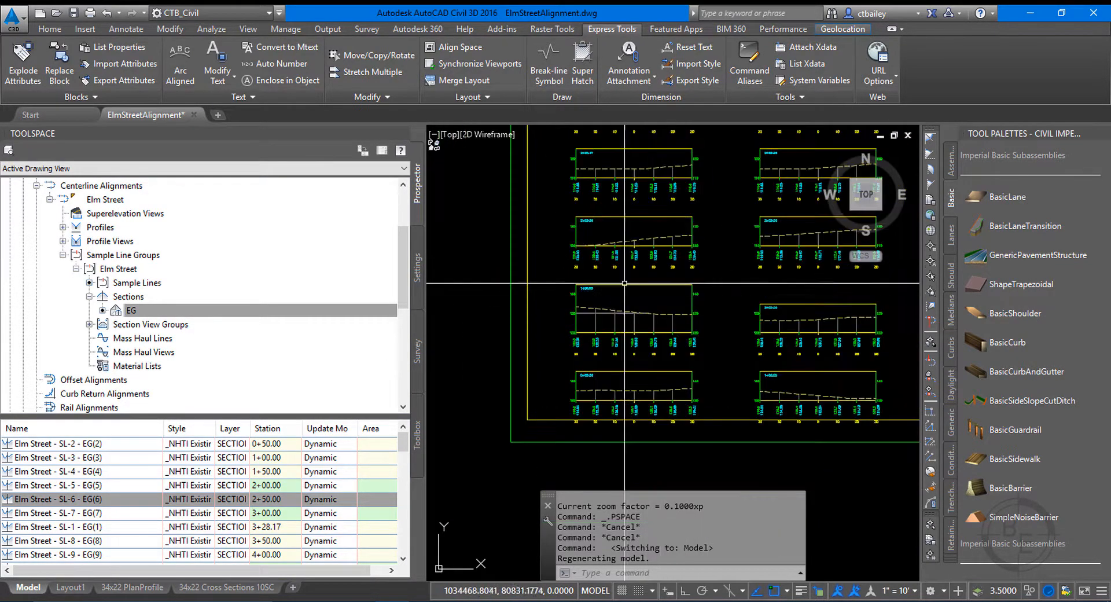
{"action": "scroll", "coordinate": [599, 206], "scroll_direction": "up", "scroll_amount": 4}
{"action": "scroll", "coordinate": [598, 207], "scroll_direction": "down", "scroll_amount": 3}
{"action": "scroll", "coordinate": [546, 244], "scroll_direction": "up", "scroll_amount": 5}
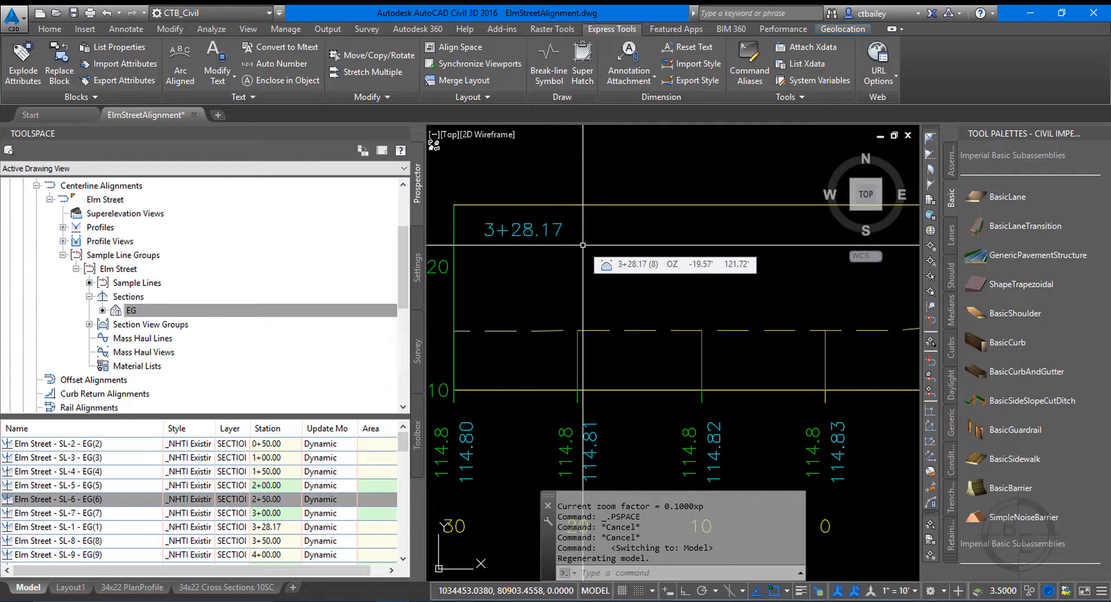
{"action": "scroll", "coordinate": [582, 245], "scroll_direction": "down", "scroll_amount": 3}
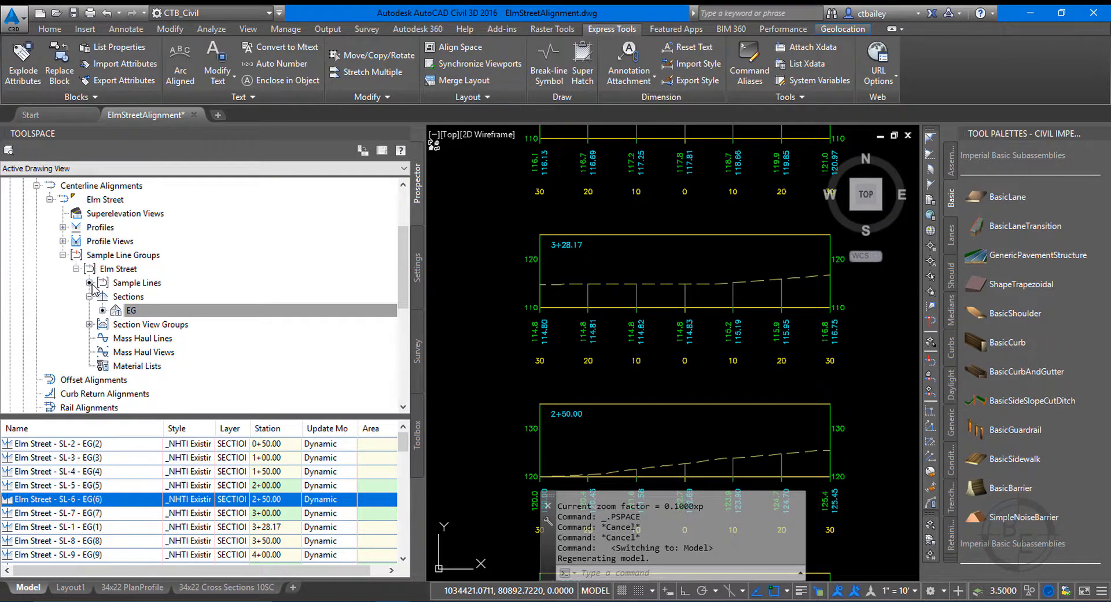
Open the Elm Street sample line group's properties and look up the sample line at station 3+28.17.
{"action": "left_click", "coordinate": [130, 270]}
{"action": "right_click", "coordinate": [133, 268]}
{"action": "left_click", "coordinate": [183, 276]}
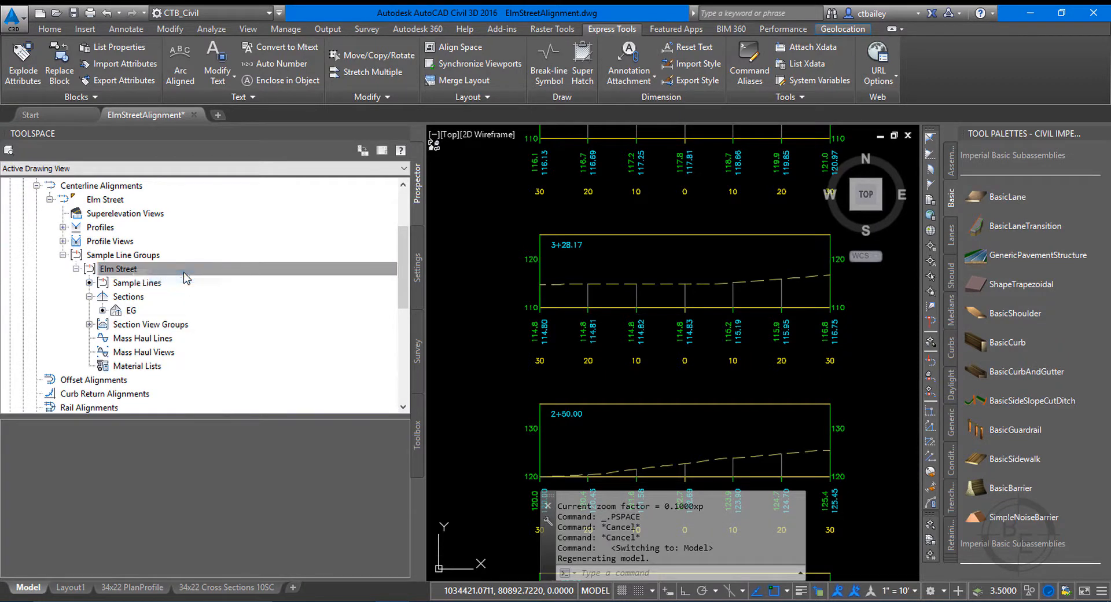
{"action": "left_click", "coordinate": [210, 218]}
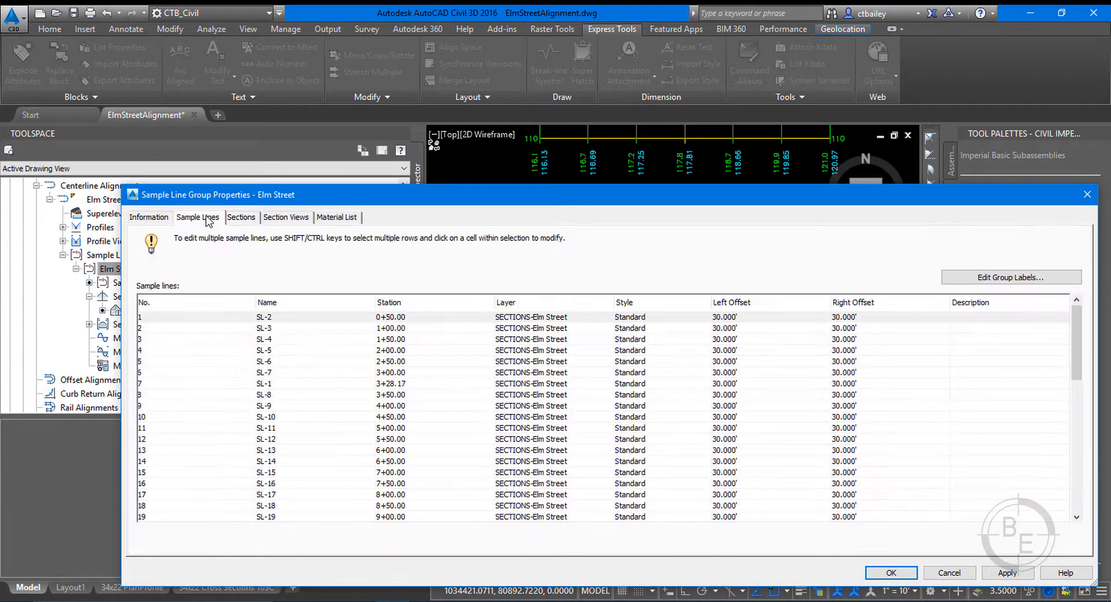
{"action": "left_click_drag", "start_coordinate": [318, 201], "coordinate": [294, 60]}
{"action": "left_click", "coordinate": [145, 179]}
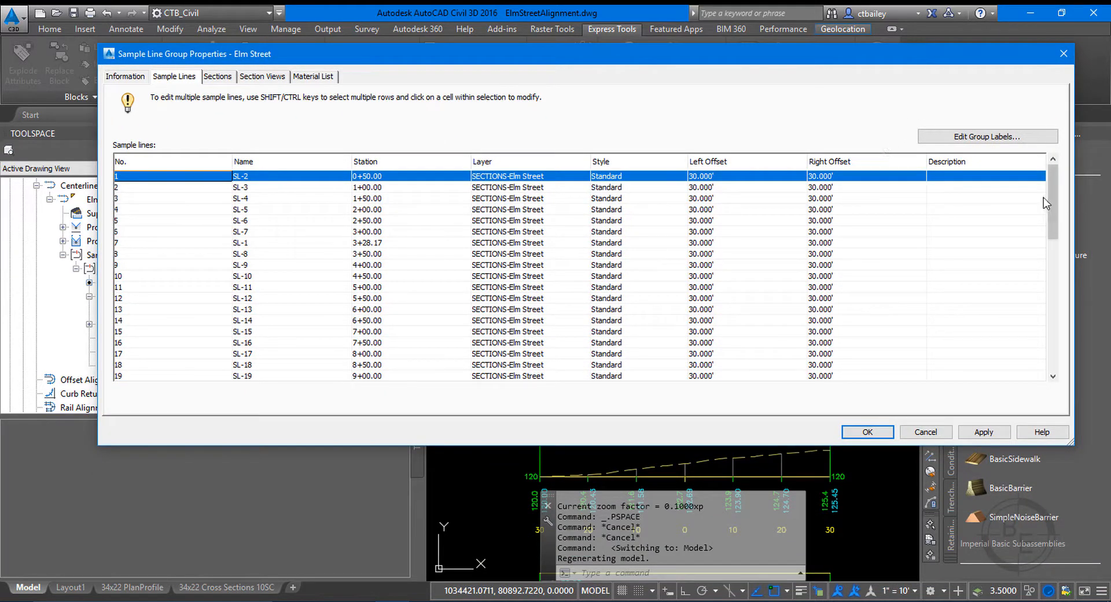
{"action": "left_click", "coordinate": [375, 243]}
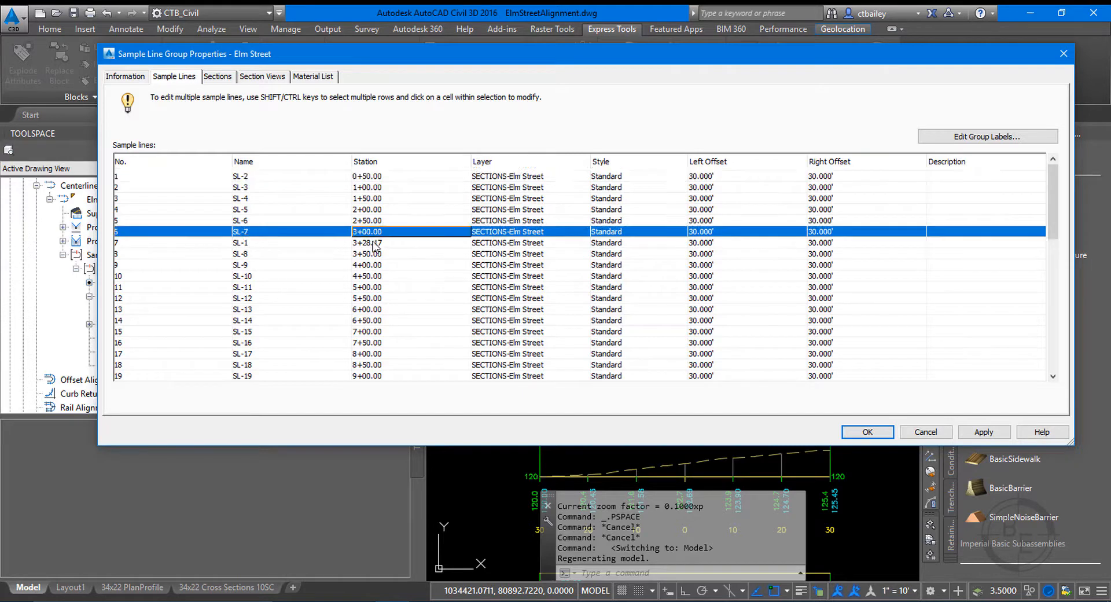
{"action": "right_click", "coordinate": [374, 244]}
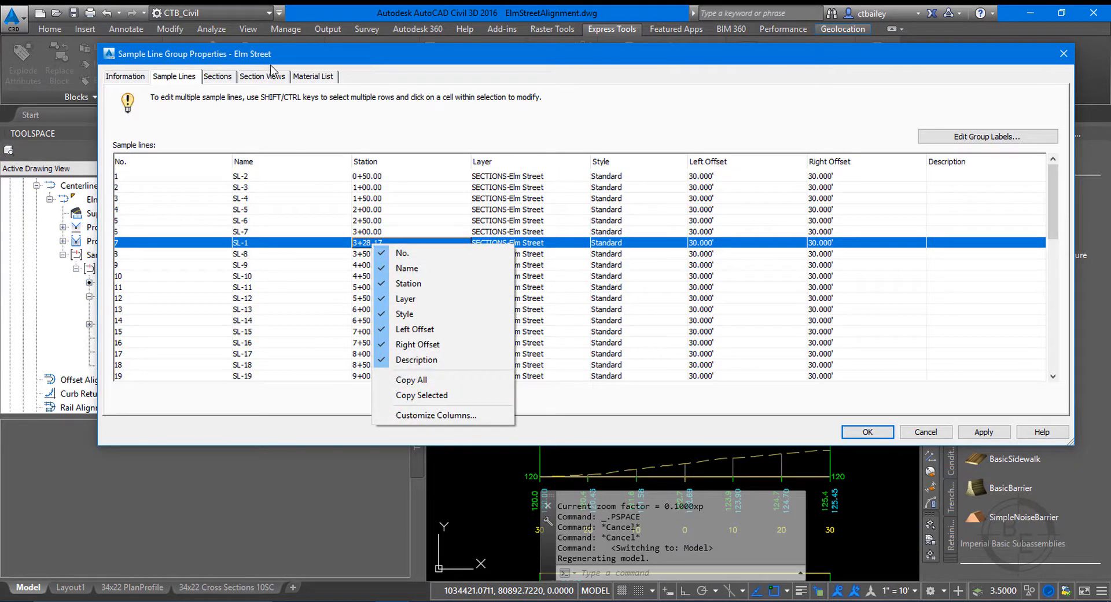
Review the group's EG section source and section view lists, including the individual section view at station 3+28.17.
{"action": "left_click", "coordinate": [207, 78]}
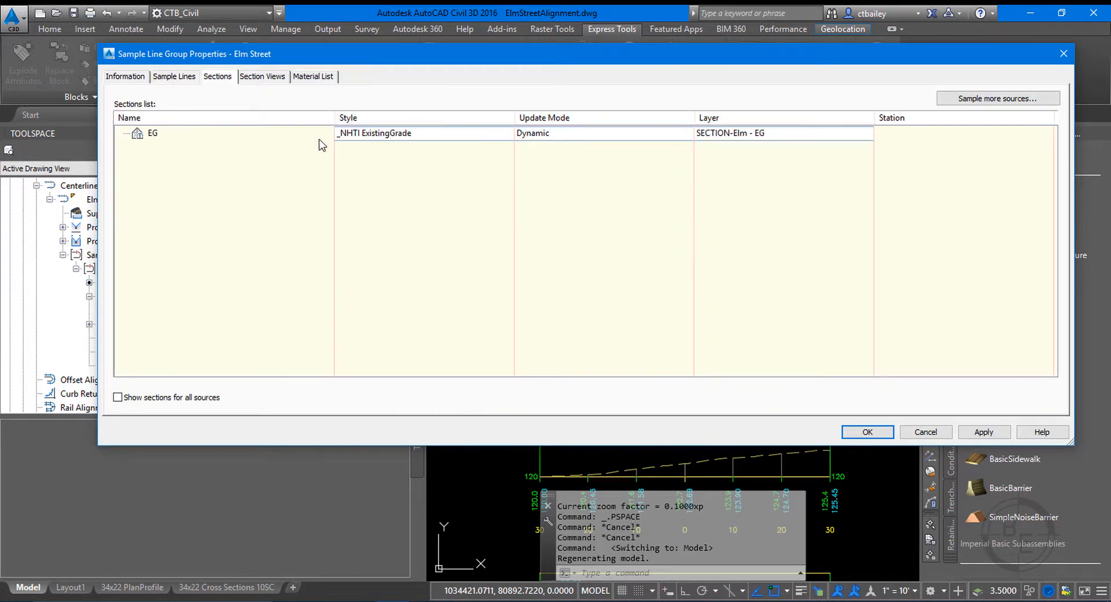
{"action": "left_click", "coordinate": [218, 138]}
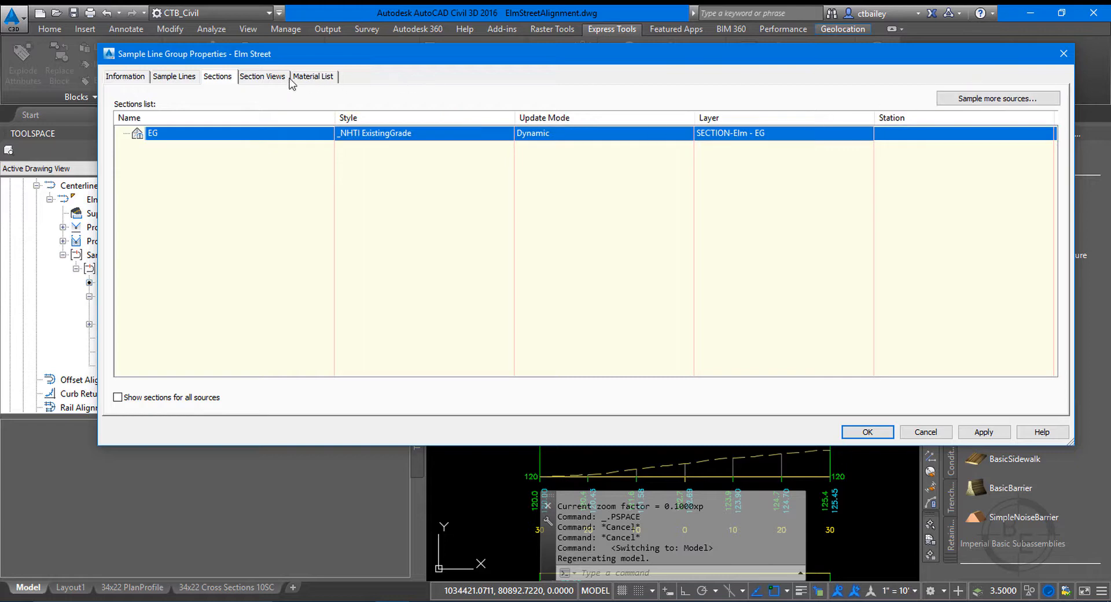
{"action": "left_click", "coordinate": [267, 77]}
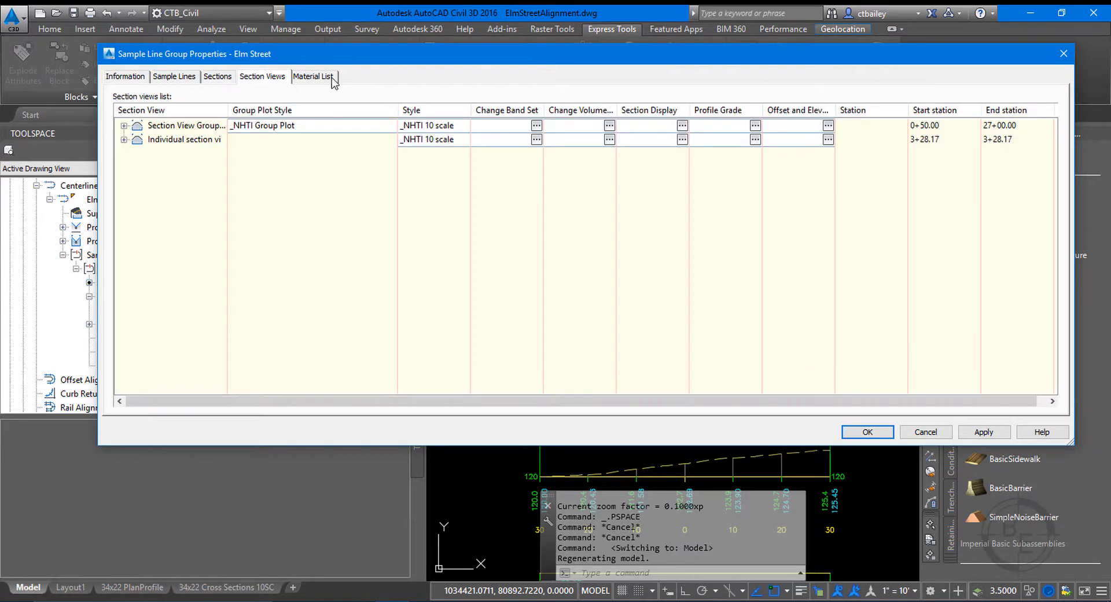
{"action": "left_click", "coordinate": [124, 140]}
{"action": "left_click", "coordinate": [123, 126]}
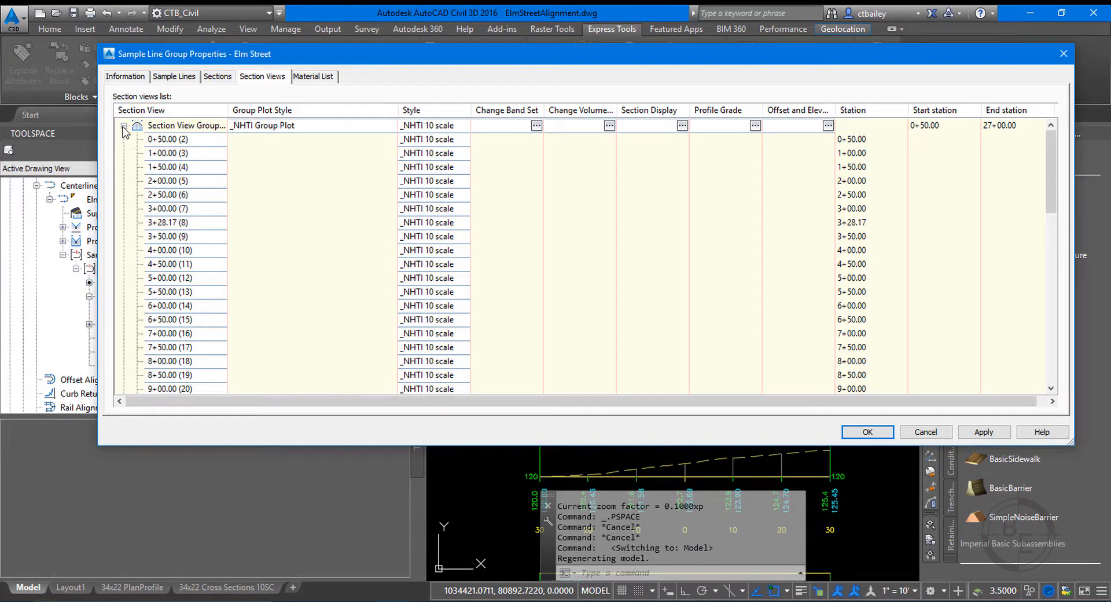
{"action": "left_click", "coordinate": [123, 126]}
{"action": "left_click", "coordinate": [172, 153]}
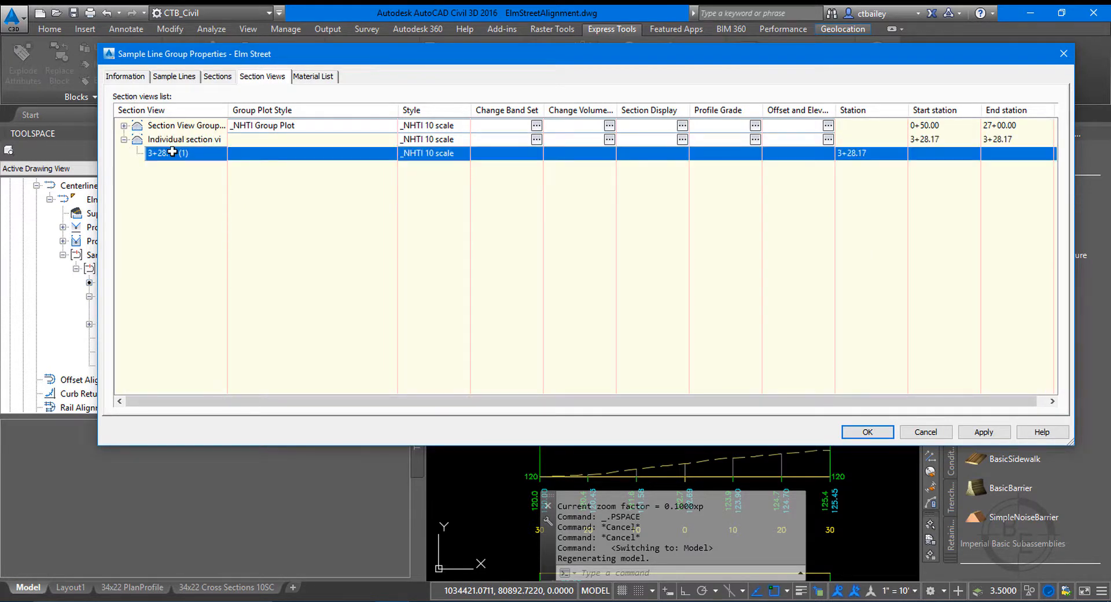
Check the 3+28.17 entries in the section view group and individual views, review the material list, and close the properties with OK.
{"action": "left_click", "coordinate": [123, 125]}
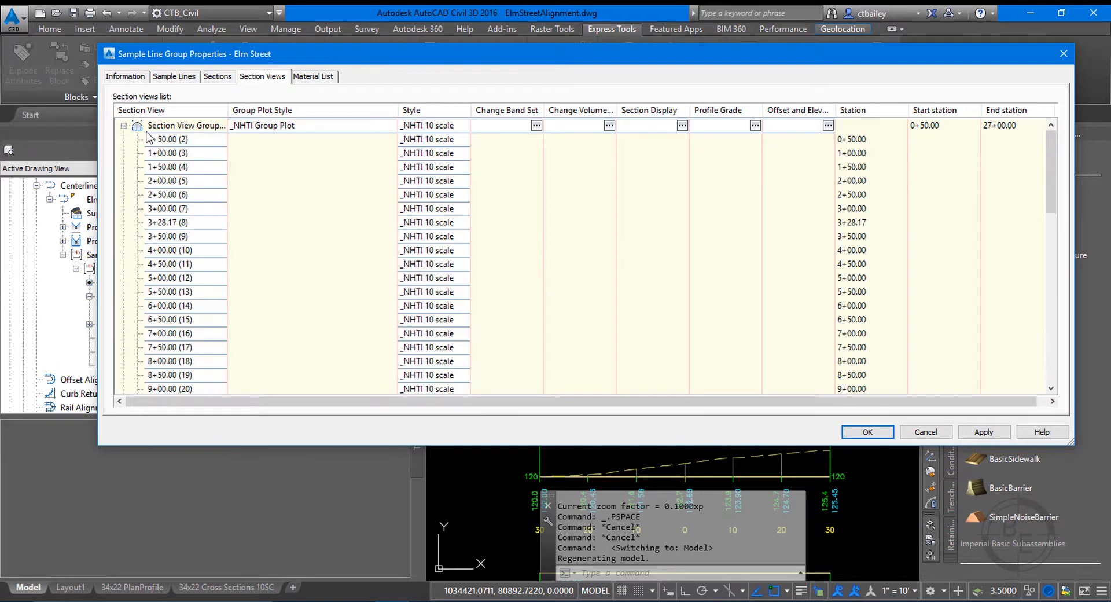
{"action": "left_click", "coordinate": [179, 222]}
{"action": "right_click", "coordinate": [179, 228]}
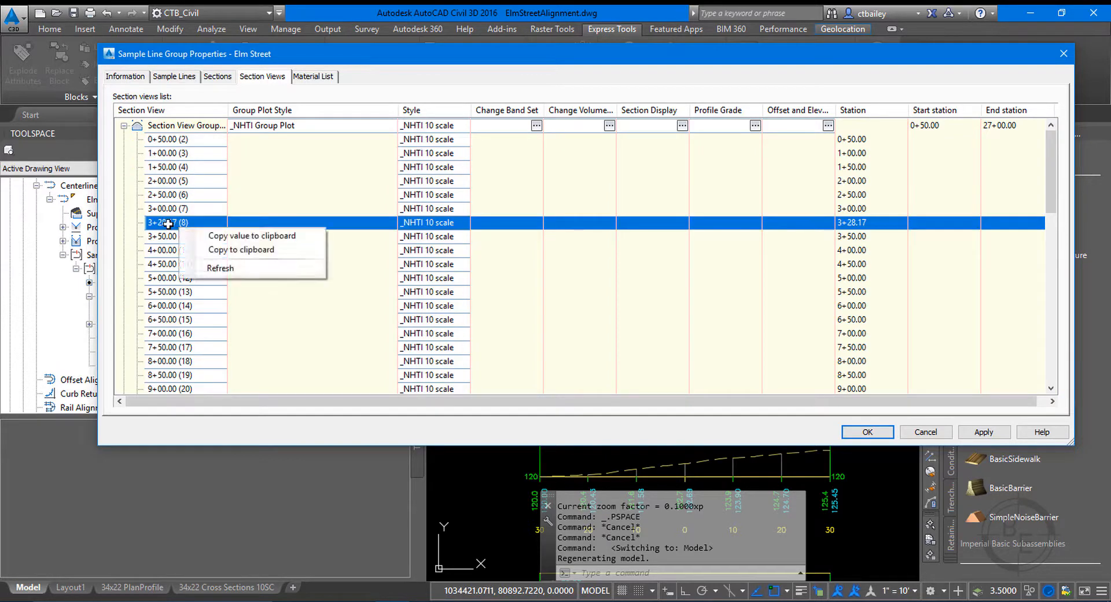
{"action": "left_click", "coordinate": [123, 125]}
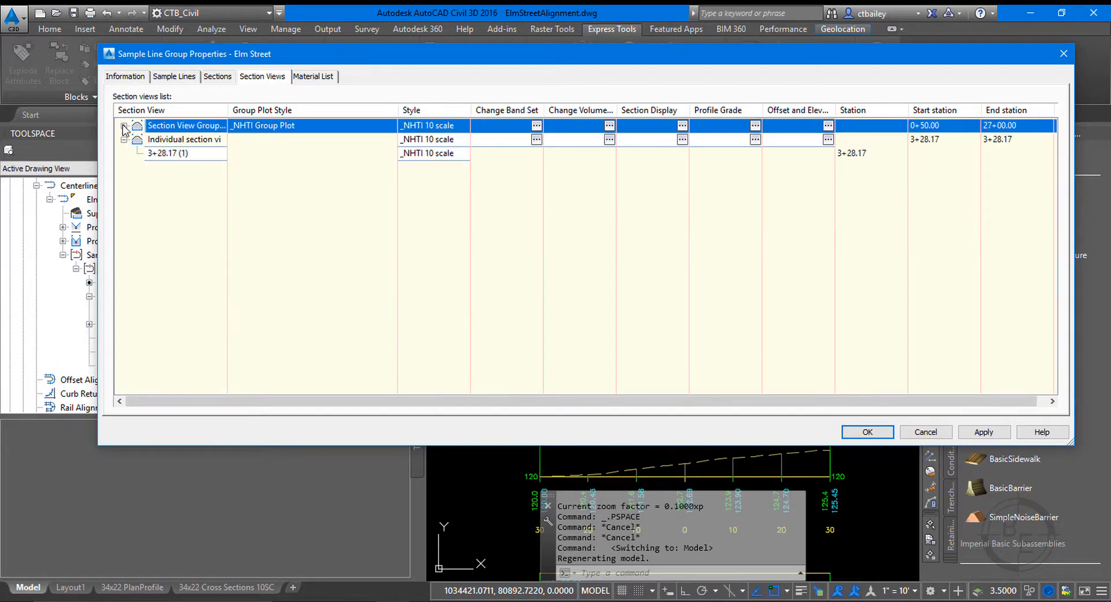
{"action": "left_click", "coordinate": [167, 156]}
{"action": "left_click", "coordinate": [306, 77]}
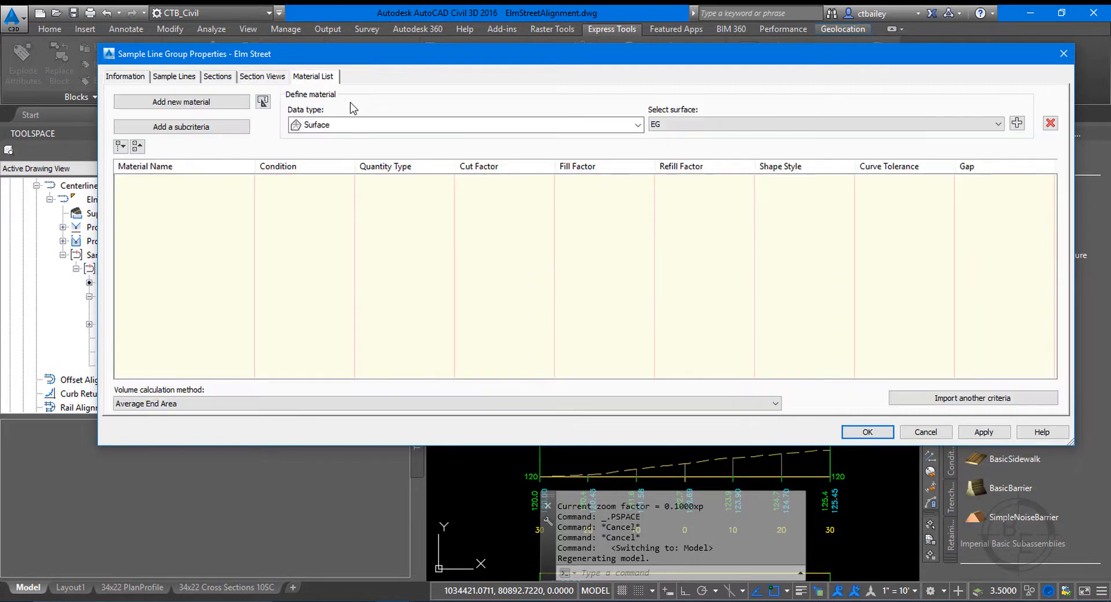
{"action": "left_click", "coordinate": [879, 432]}
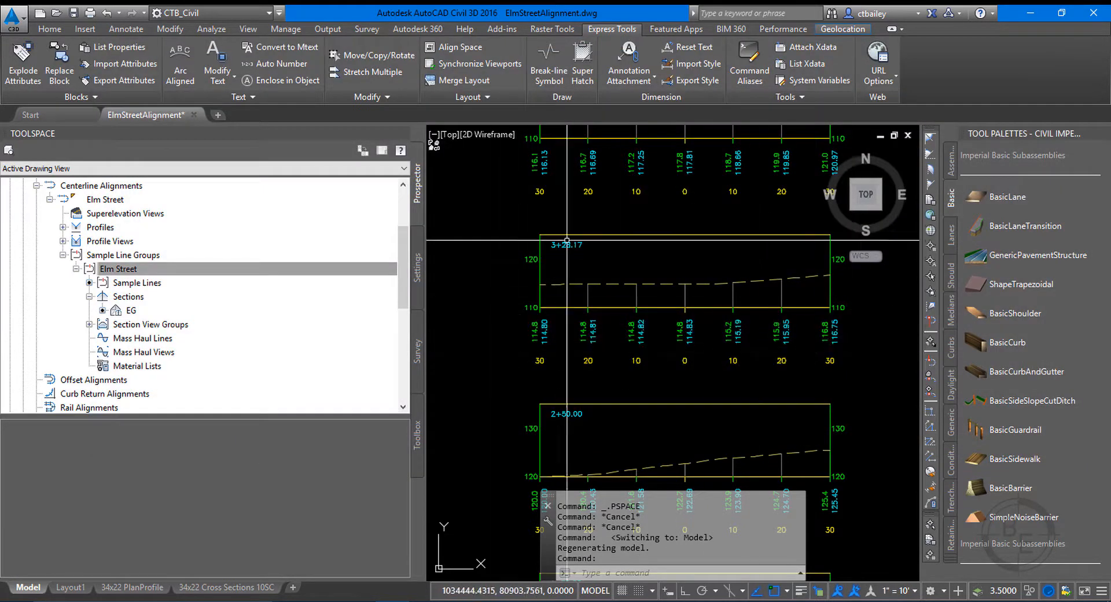
Delete the sample line at station 3+28.17 from the Elm Street sample line group and confirm the deletion.
{"action": "left_click", "coordinate": [142, 283]}
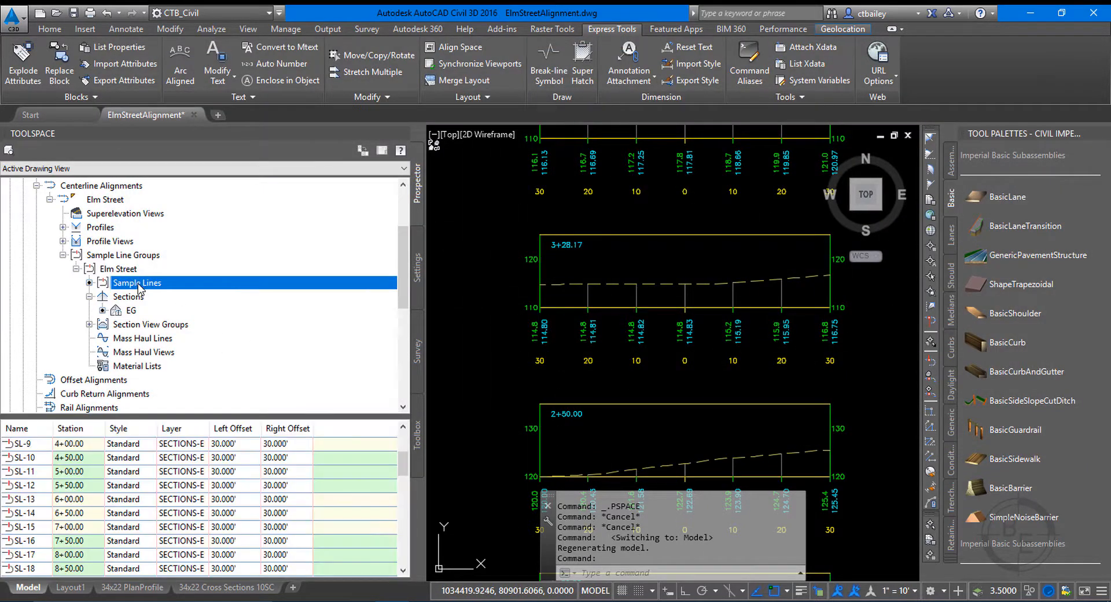
{"action": "left_click", "coordinate": [42, 478]}
{"action": "scroll", "coordinate": [43, 463], "scroll_direction": "up", "scroll_amount": 3}
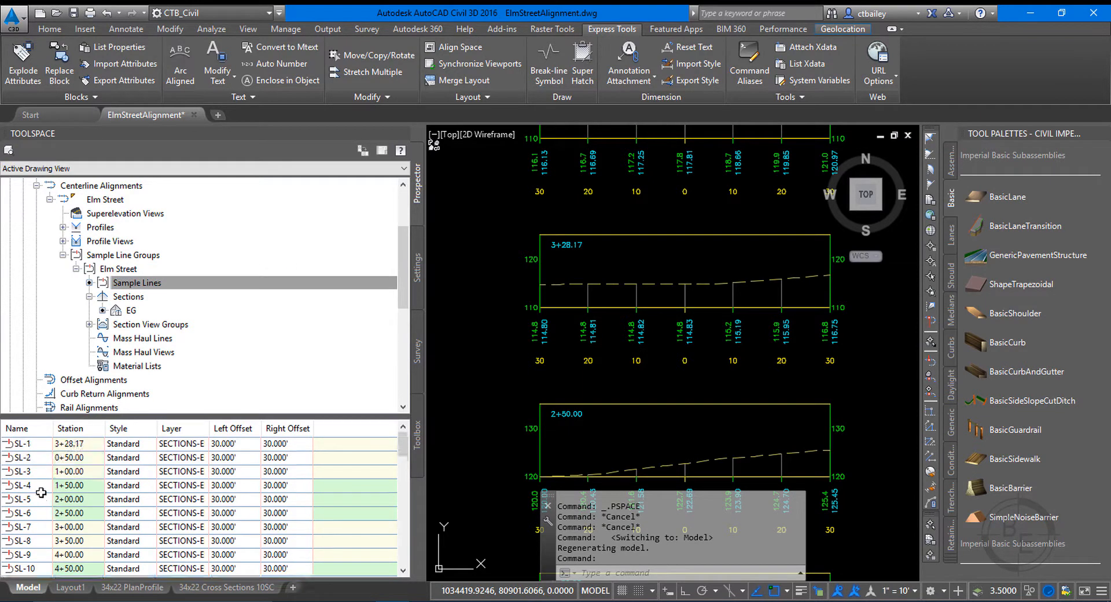
{"action": "right_click", "coordinate": [43, 449]}
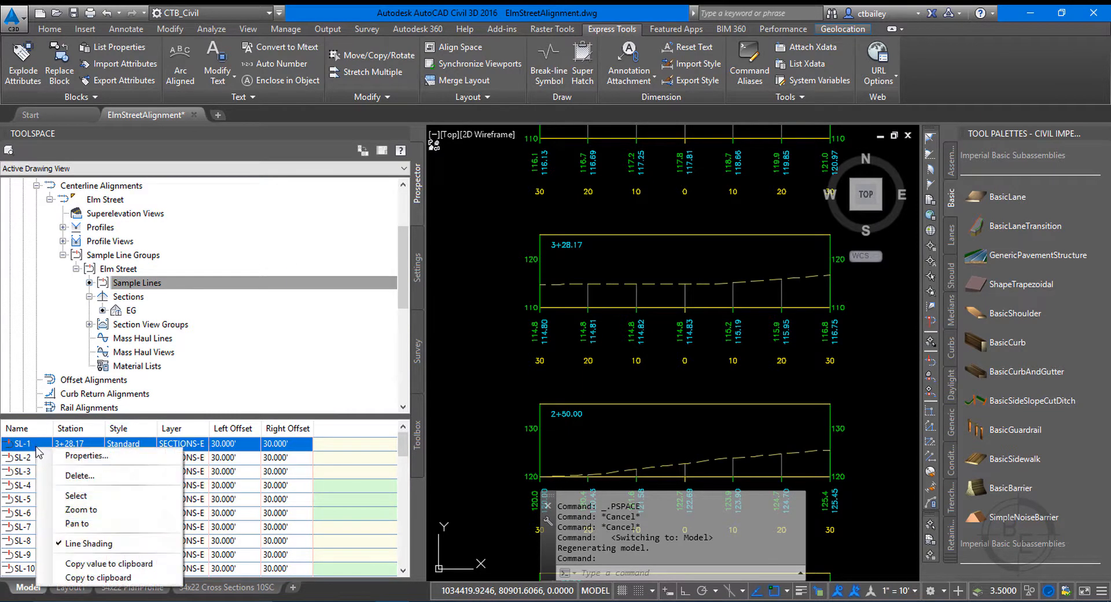
{"action": "left_click", "coordinate": [81, 476]}
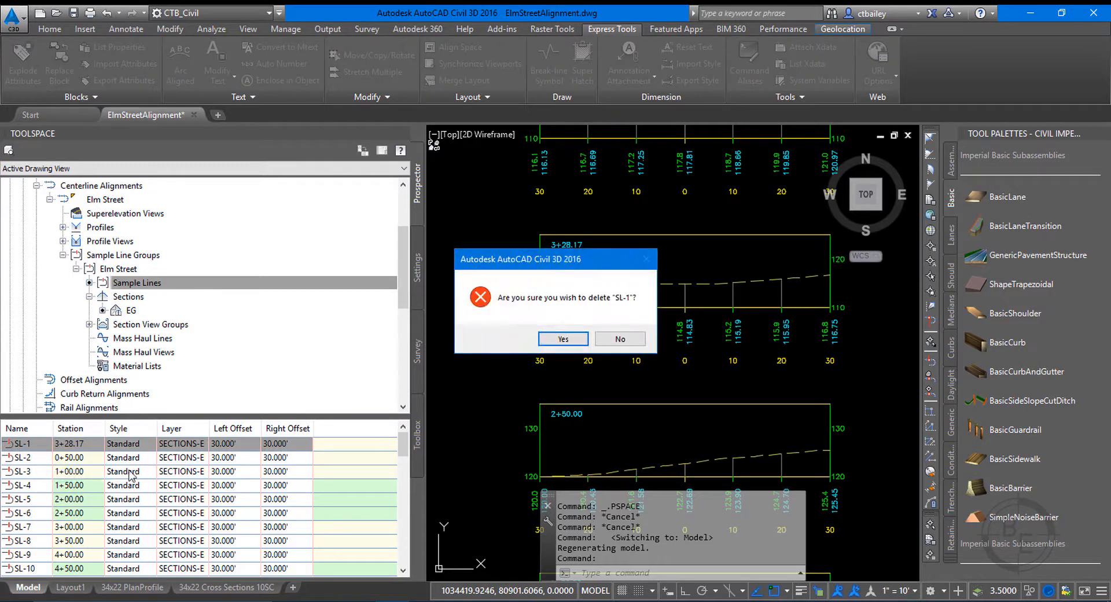
{"action": "left_click", "coordinate": [563, 338]}
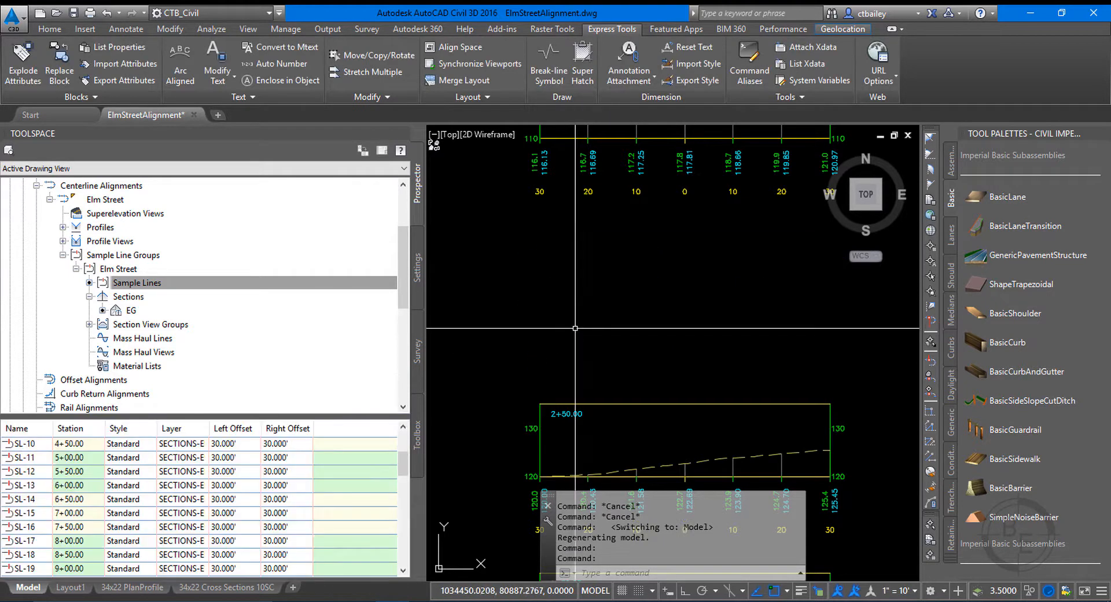
Update the section view layout of Section View Group - 1 so the remaining section views are rearranged on the sheets.
{"action": "scroll", "coordinate": [572, 315], "scroll_direction": "down", "scroll_amount": 4}
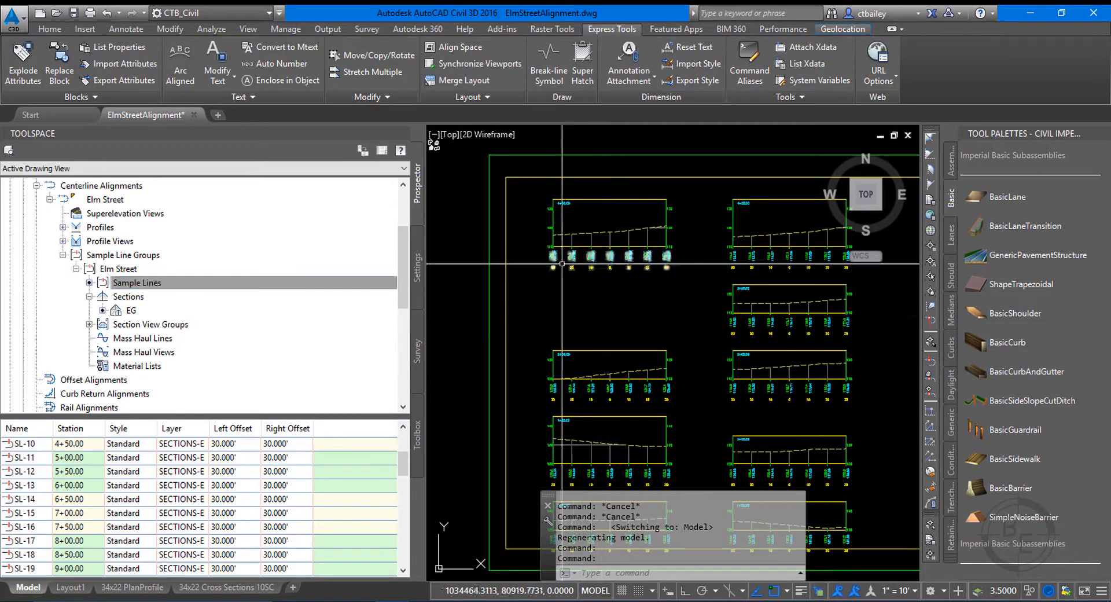
{"action": "left_click", "coordinate": [90, 325]}
{"action": "left_click", "coordinate": [154, 340]}
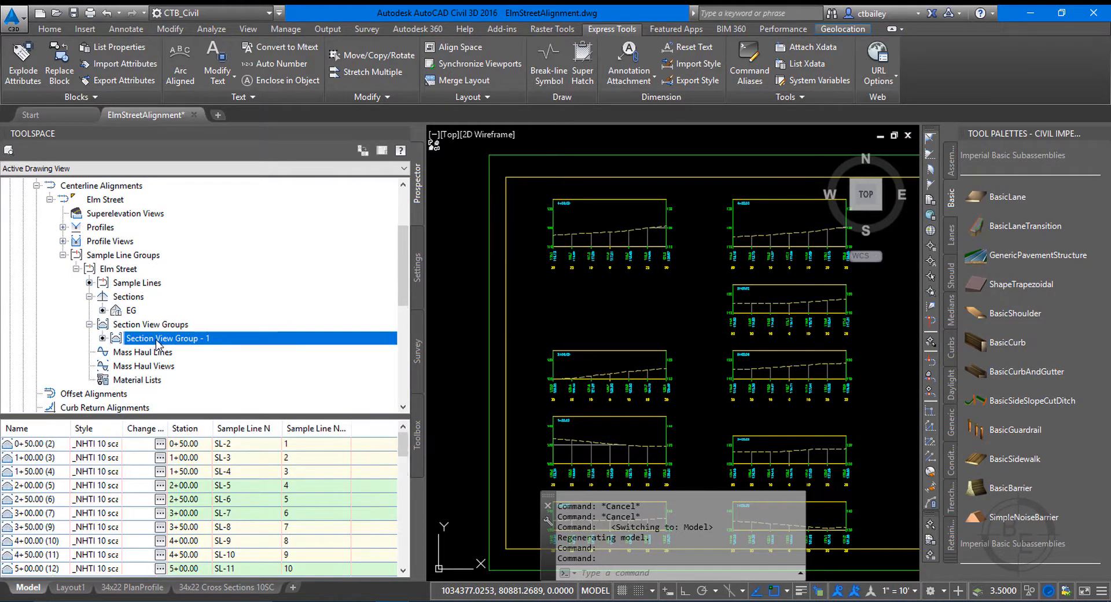
{"action": "right_click", "coordinate": [155, 340]}
{"action": "left_click", "coordinate": [223, 363]}
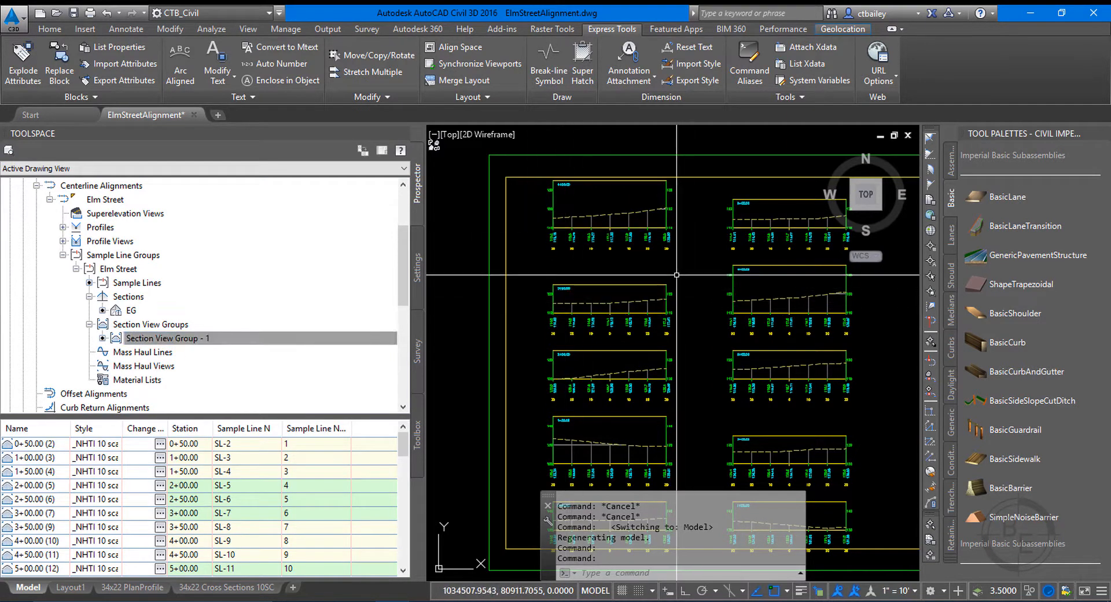
{"action": "scroll", "coordinate": [659, 277], "scroll_direction": "down", "scroll_amount": 5}
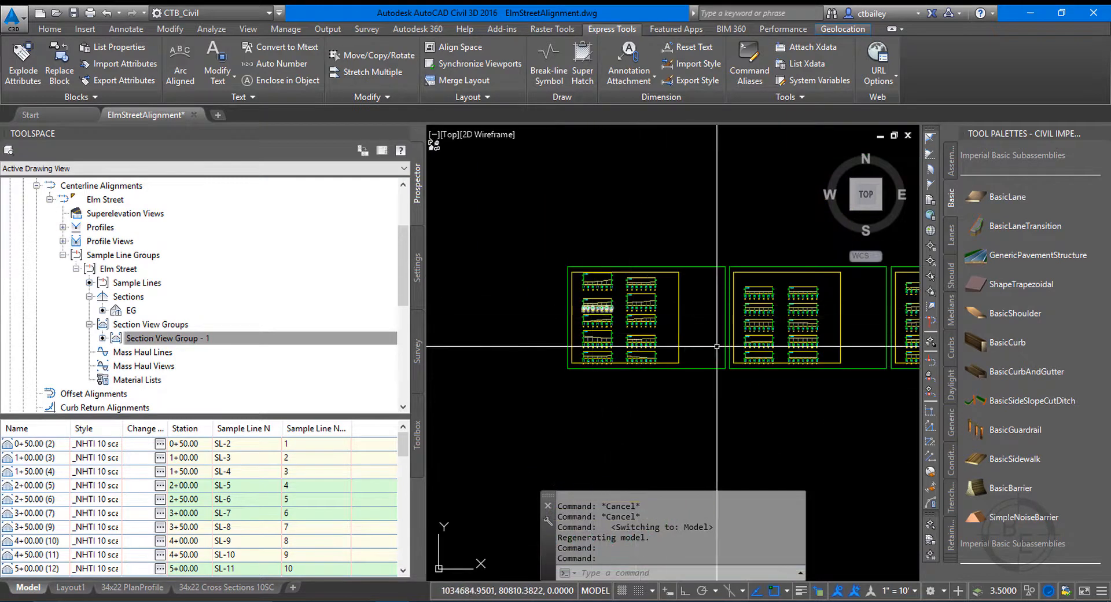
{"action": "right_click", "coordinate": [144, 342]}
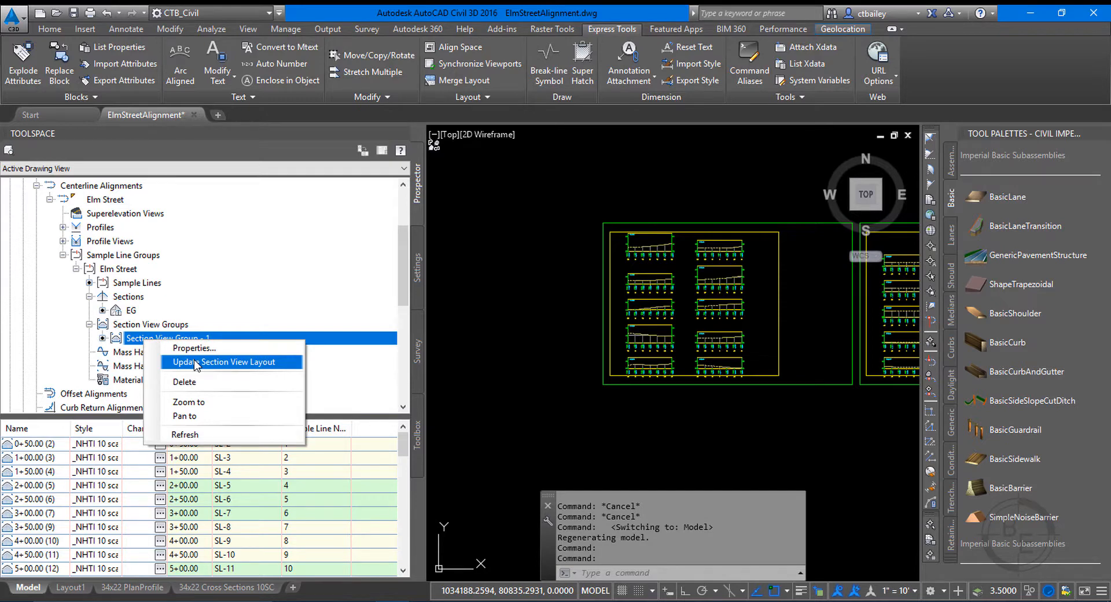
{"action": "left_click", "coordinate": [195, 361]}
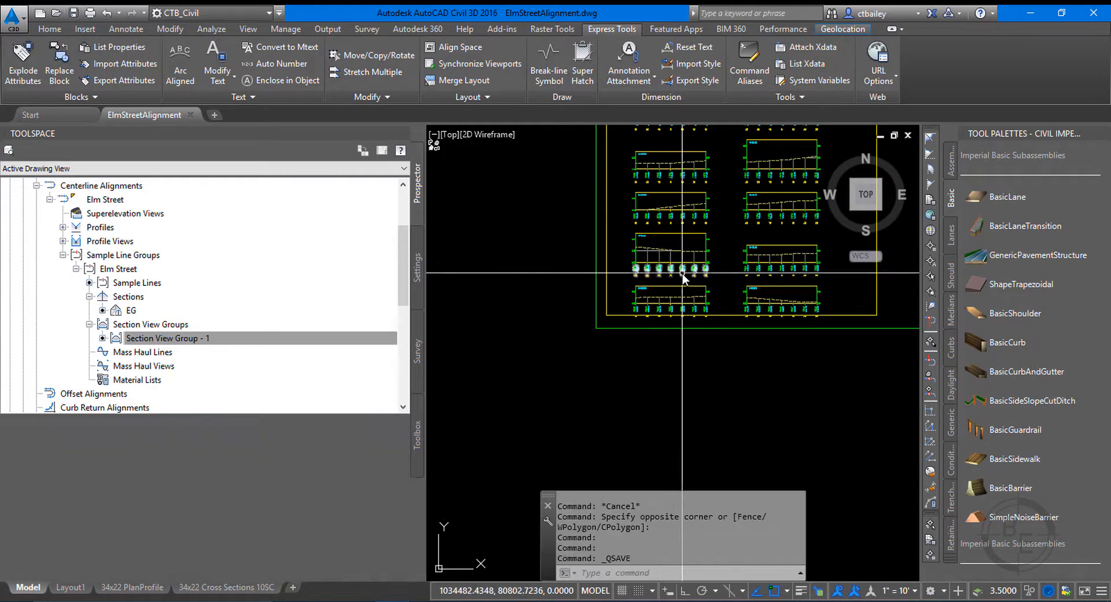
Examine the elevation and offset labels beneath the section view at station 0+50.00 on the first sheet.
{"action": "scroll", "coordinate": [686, 311], "scroll_direction": "up", "scroll_amount": 8}
{"action": "scroll", "coordinate": [618, 333], "scroll_direction": "down", "scroll_amount": 4}
{"action": "scroll", "coordinate": [618, 332], "scroll_direction": "up", "scroll_amount": 4}
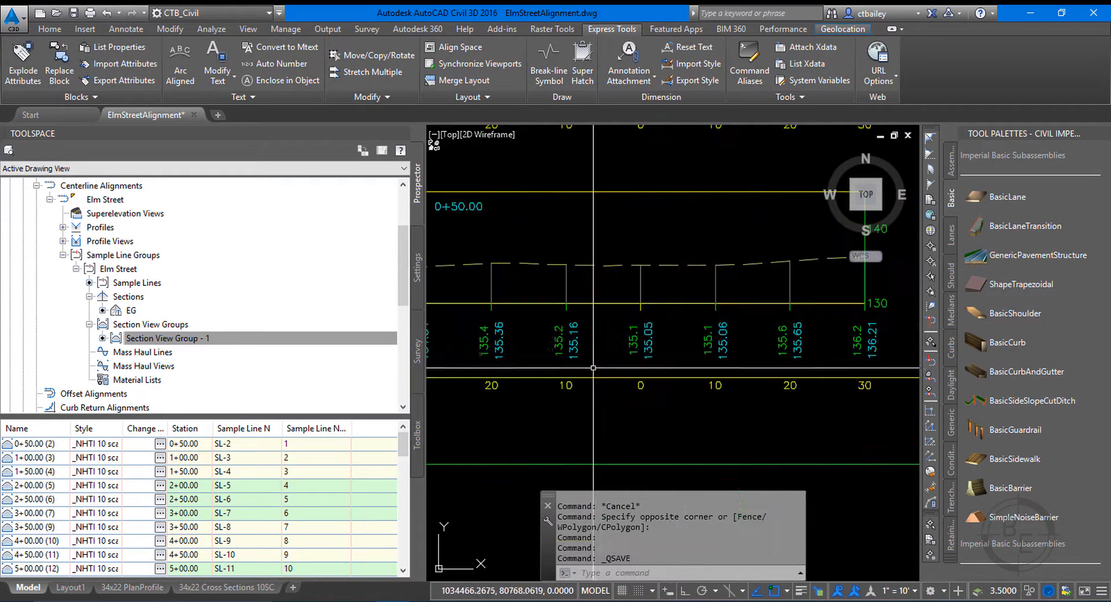
{"action": "scroll", "coordinate": [816, 362], "scroll_direction": "down", "scroll_amount": 4}
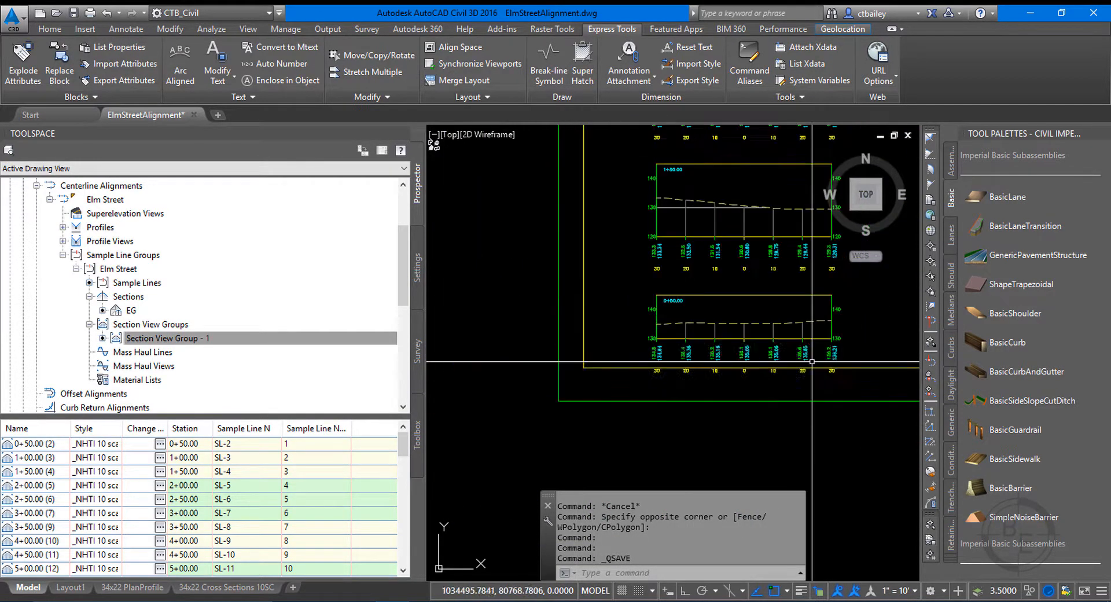
{"action": "scroll", "coordinate": [719, 365], "scroll_direction": "up", "scroll_amount": 4}
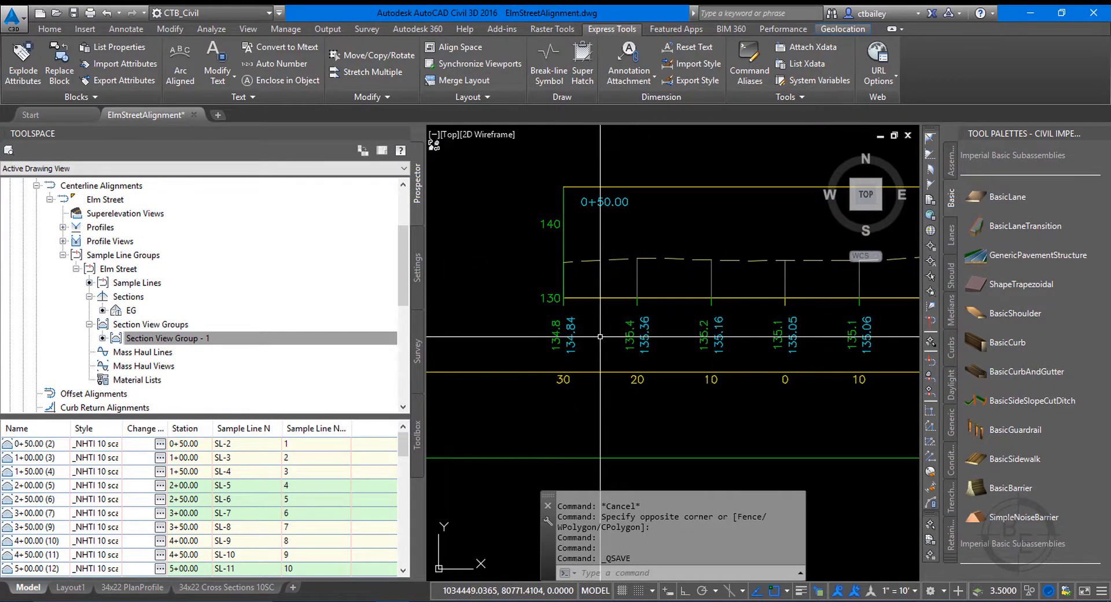
Open the _NHTI EG-FG section data band style for editing and bring up its band details.
{"action": "left_click", "coordinate": [418, 271]}
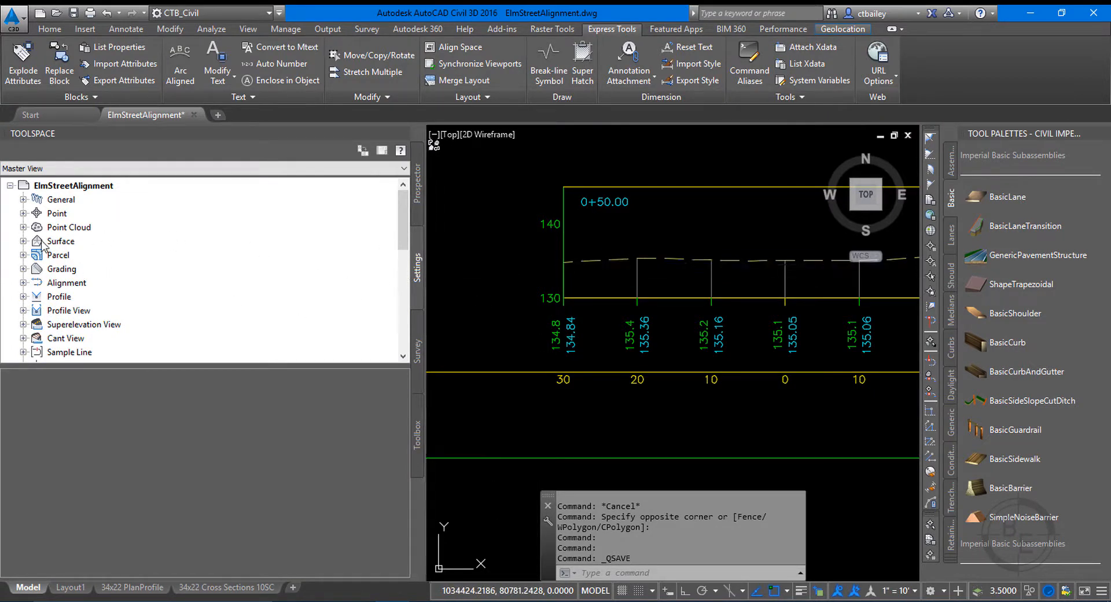
{"action": "scroll", "coordinate": [19, 309], "scroll_direction": "down", "scroll_amount": 2}
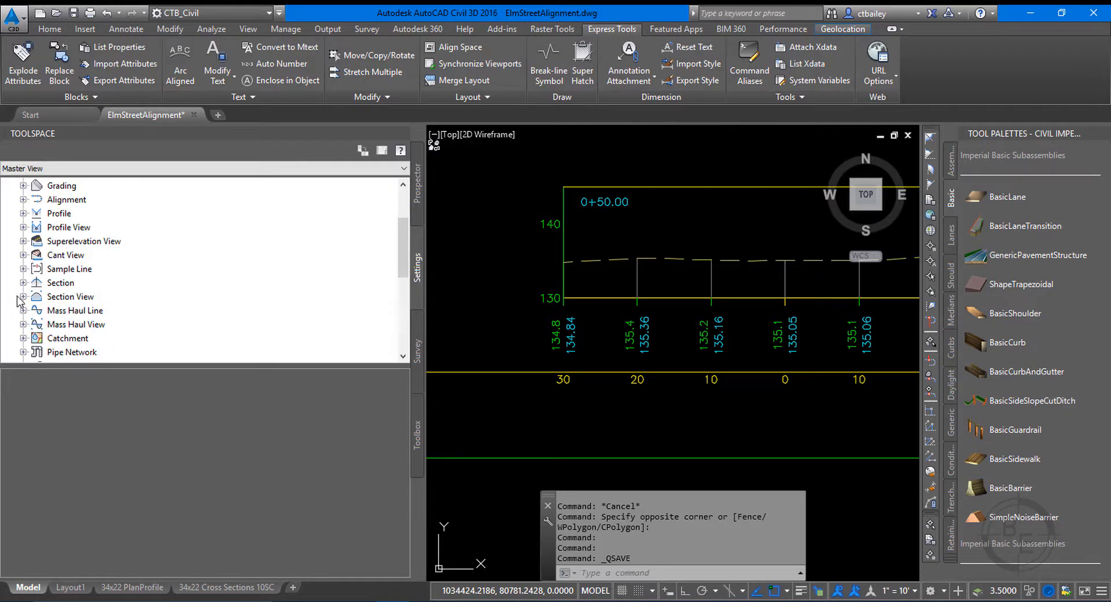
{"action": "left_click", "coordinate": [23, 296]}
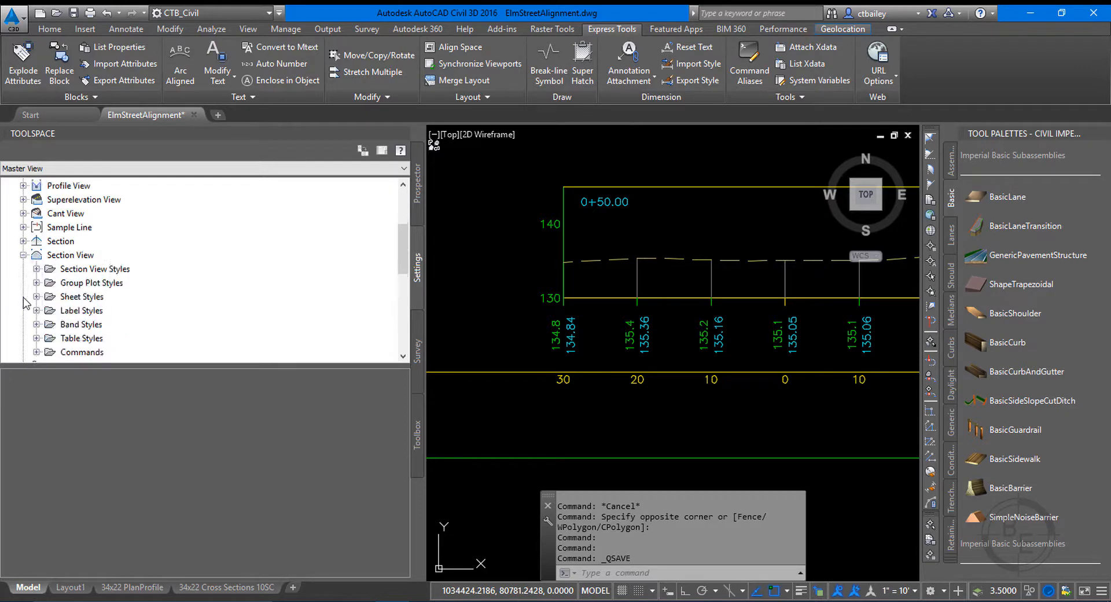
{"action": "left_click", "coordinate": [36, 324]}
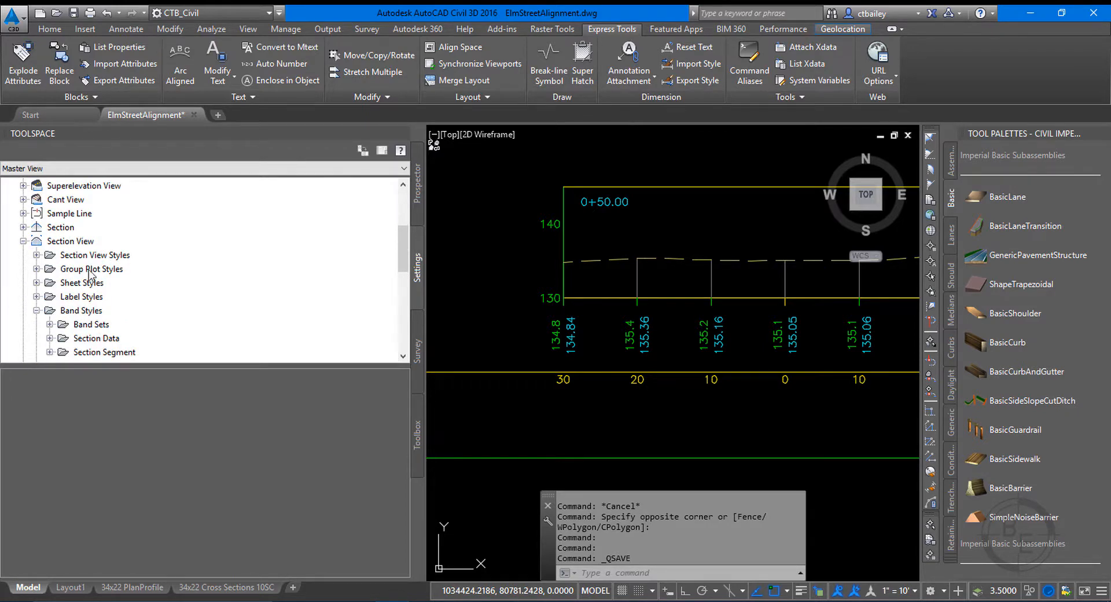
{"action": "scroll", "coordinate": [110, 269], "scroll_direction": "down", "scroll_amount": 2}
{"action": "left_click", "coordinate": [49, 255]}
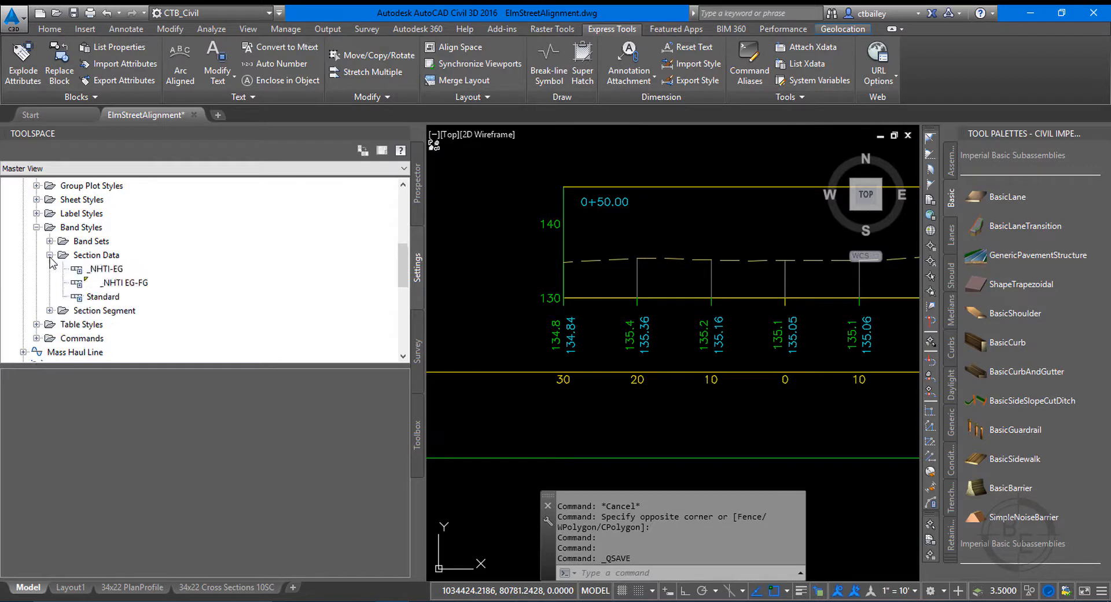
{"action": "left_click", "coordinate": [135, 287]}
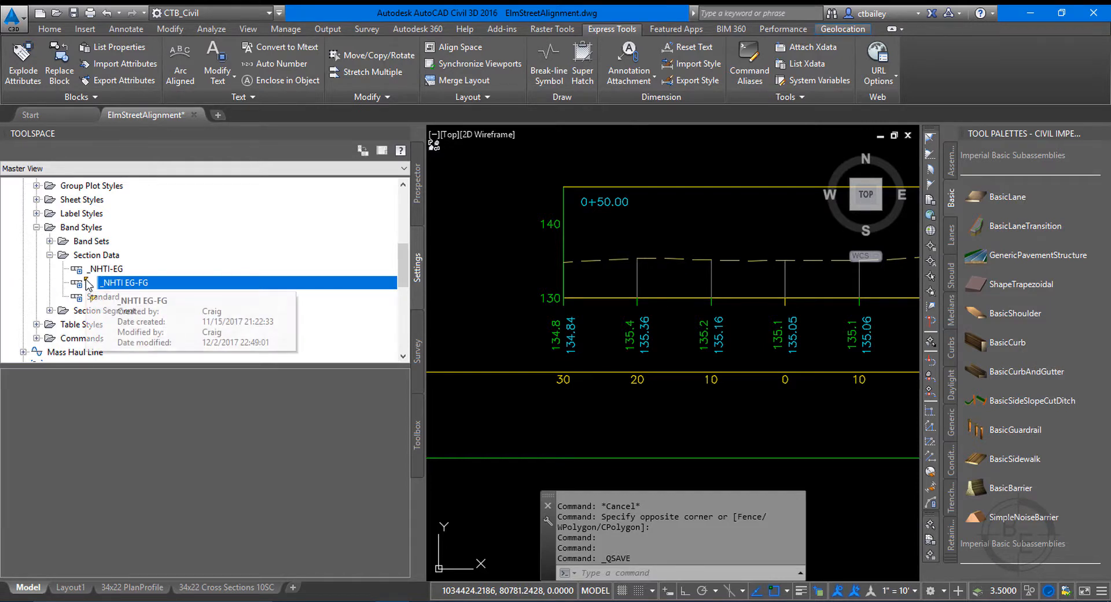
{"action": "right_click", "coordinate": [133, 284]}
{"action": "left_click", "coordinate": [165, 292]}
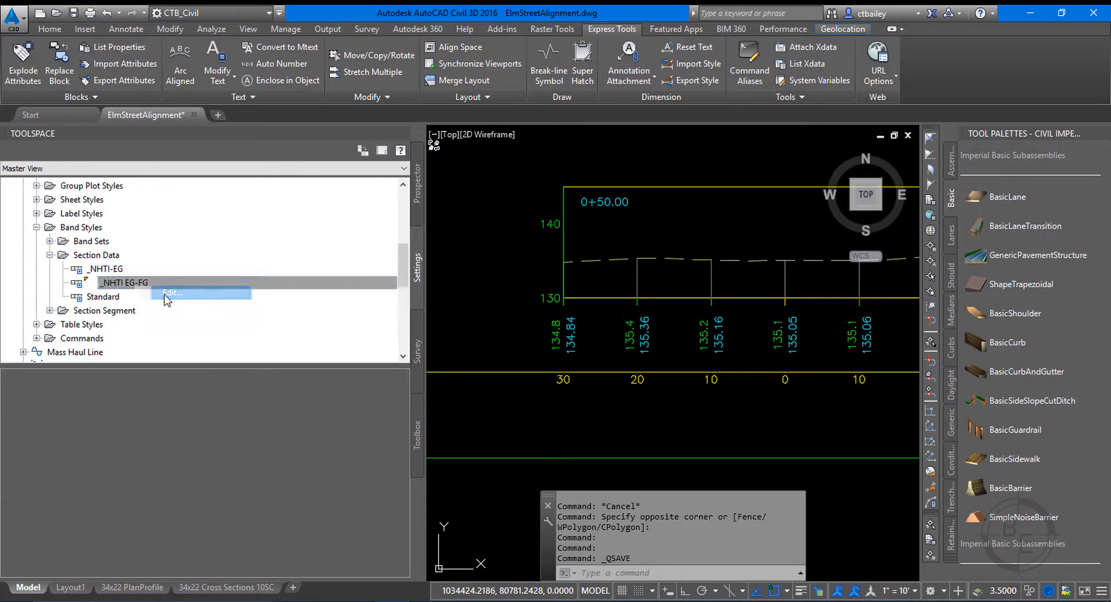
{"action": "left_click_drag", "start_coordinate": [240, 234], "coordinate": [363, 220]}
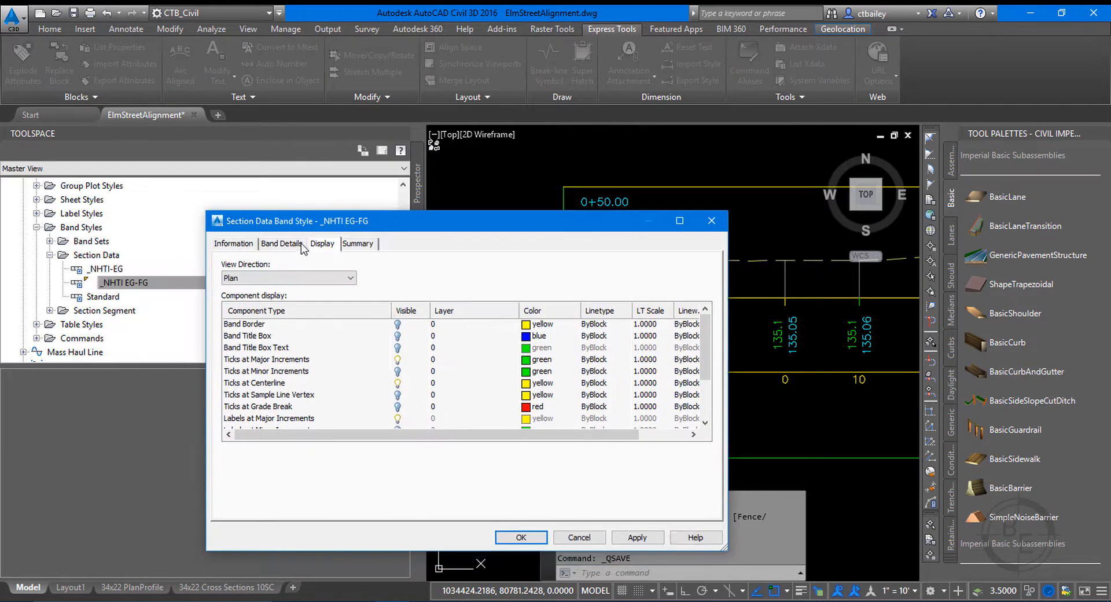
{"action": "left_click", "coordinate": [295, 245]}
{"action": "left_click_drag", "start_coordinate": [502, 216], "coordinate": [598, 68]}
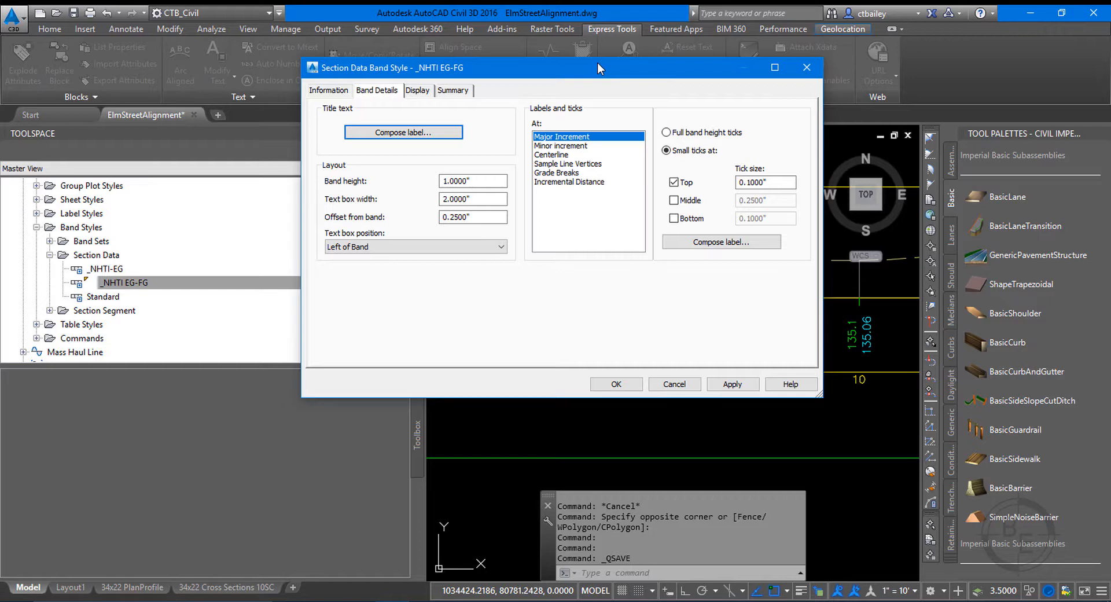
Try 0.1000" small bottom ticks at major increments in the band style, apply them, and switch them off again.
{"action": "left_click_drag", "start_coordinate": [635, 67], "coordinate": [366, 141]}
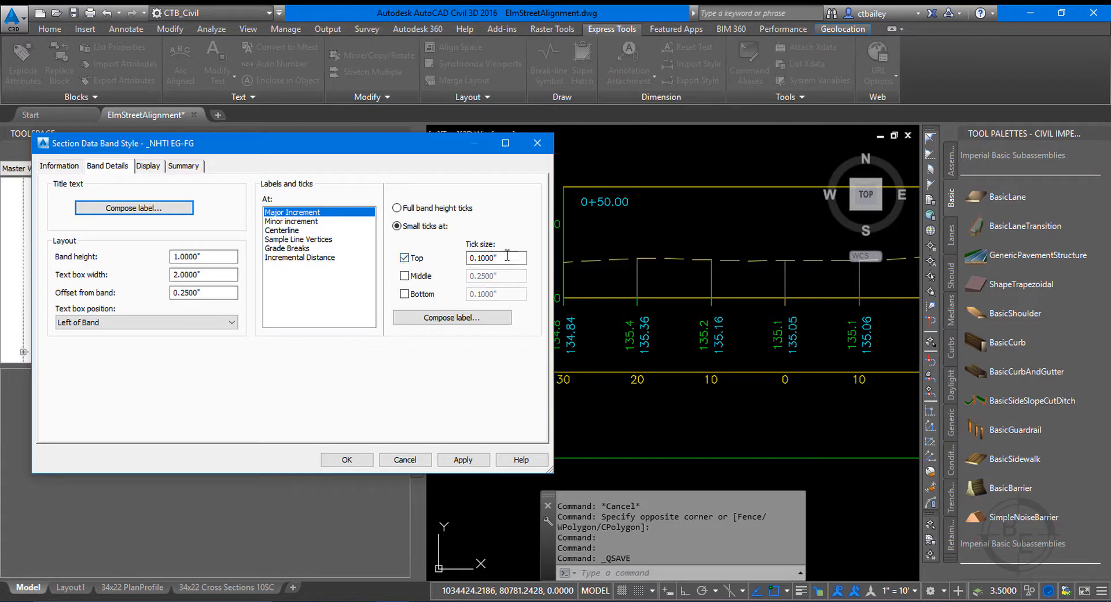
{"action": "double_click", "coordinate": [480, 255]}
{"action": "left_click", "coordinate": [519, 260]}
{"action": "left_click", "coordinate": [404, 295]}
{"action": "left_click", "coordinate": [404, 294]}
{"action": "left_click", "coordinate": [404, 294]}
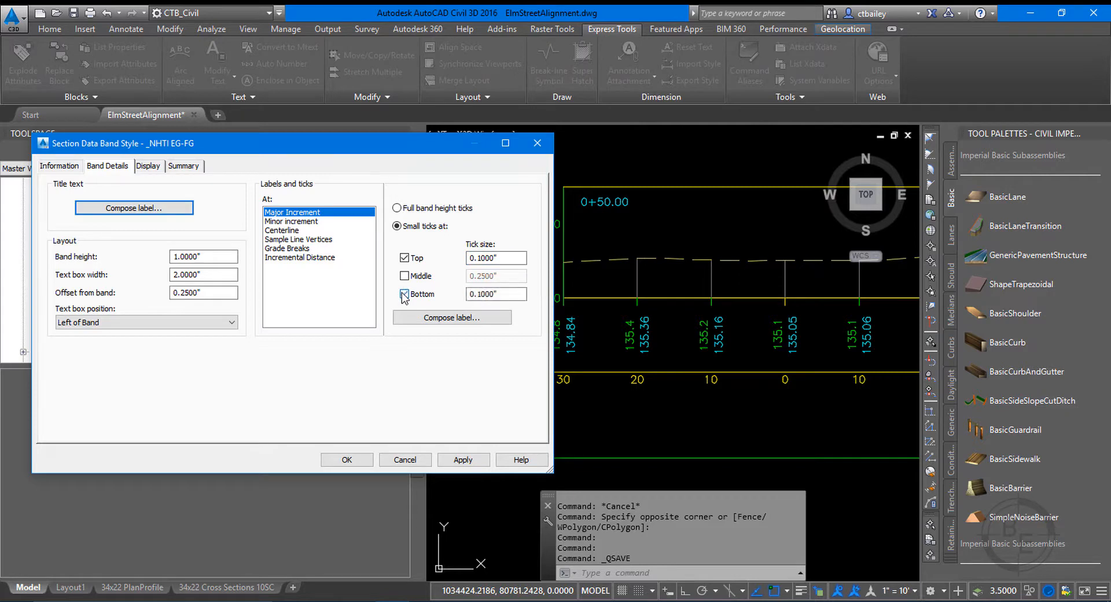
{"action": "left_click", "coordinate": [469, 461]}
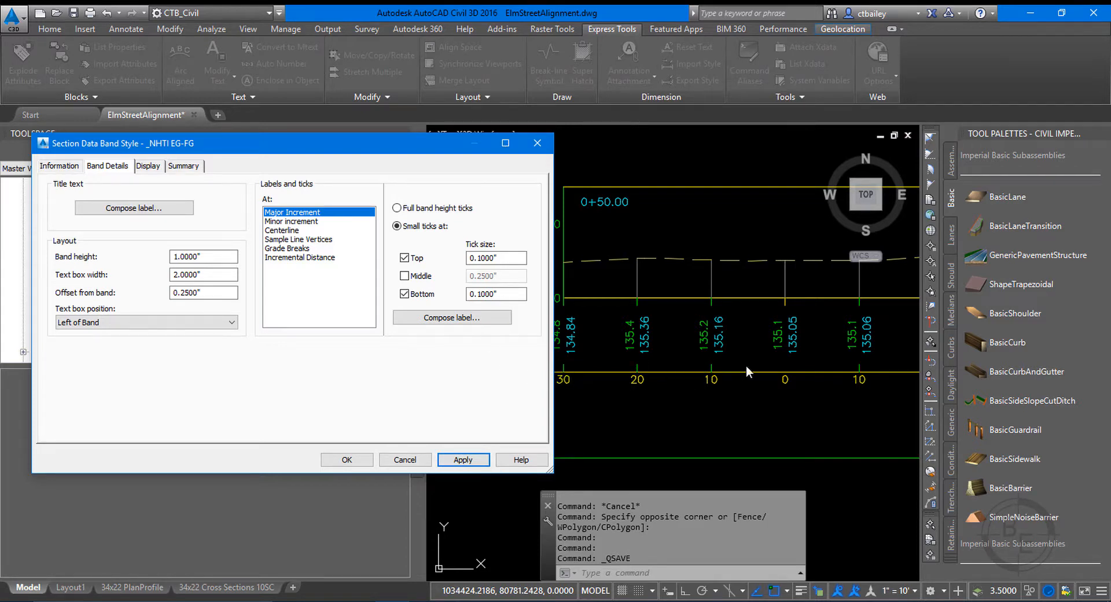
{"action": "left_click", "coordinate": [404, 294]}
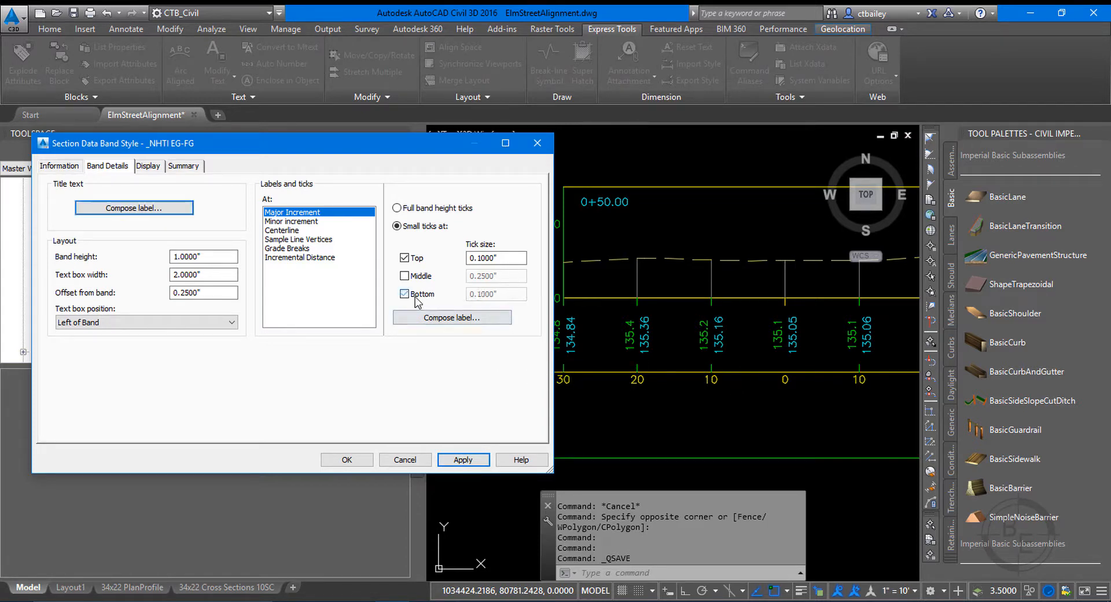
{"action": "left_click", "coordinate": [451, 460]}
Review the band style's plan-view component display for ticks, labels and title box text, and close the style with OK.
{"action": "left_click", "coordinate": [160, 167]}
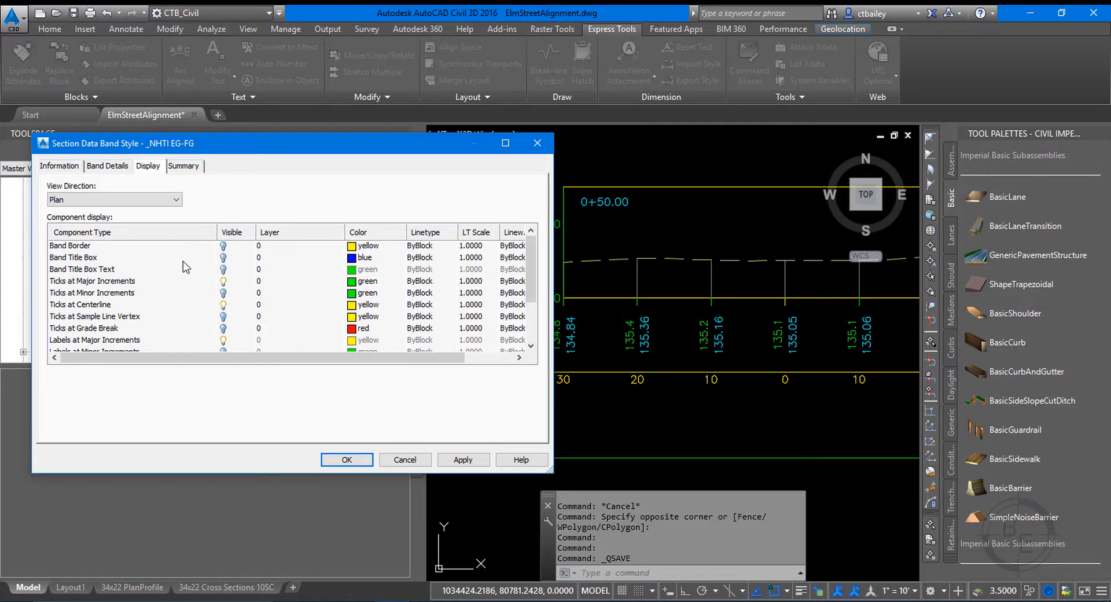
{"action": "scroll", "coordinate": [139, 299], "scroll_direction": "down", "scroll_amount": 1}
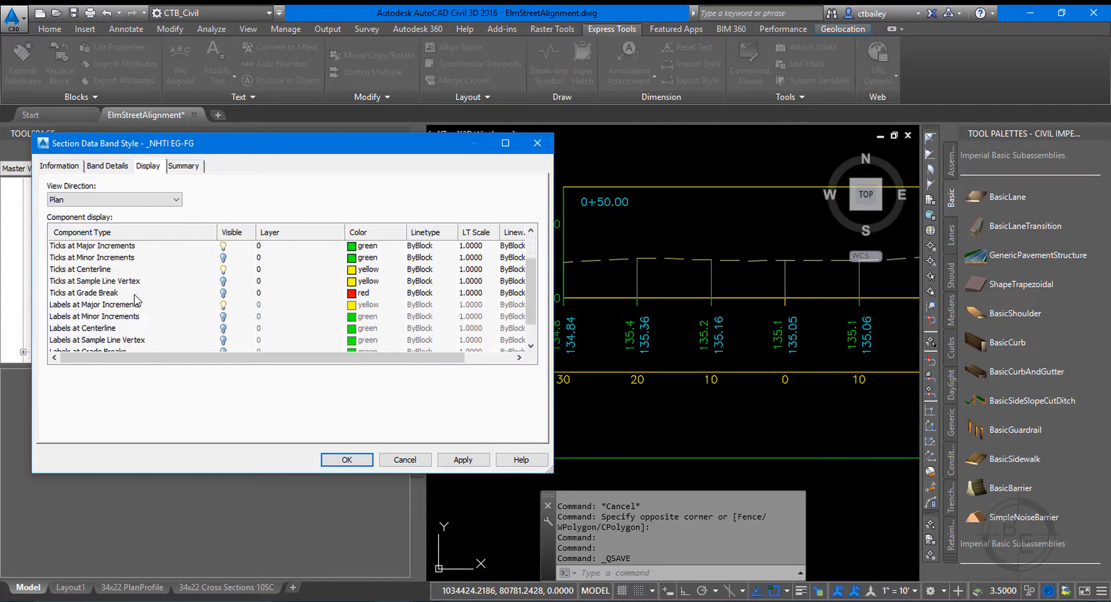
{"action": "scroll", "coordinate": [139, 310], "scroll_direction": "down", "scroll_amount": 1}
{"action": "scroll", "coordinate": [144, 307], "scroll_direction": "up", "scroll_amount": 2}
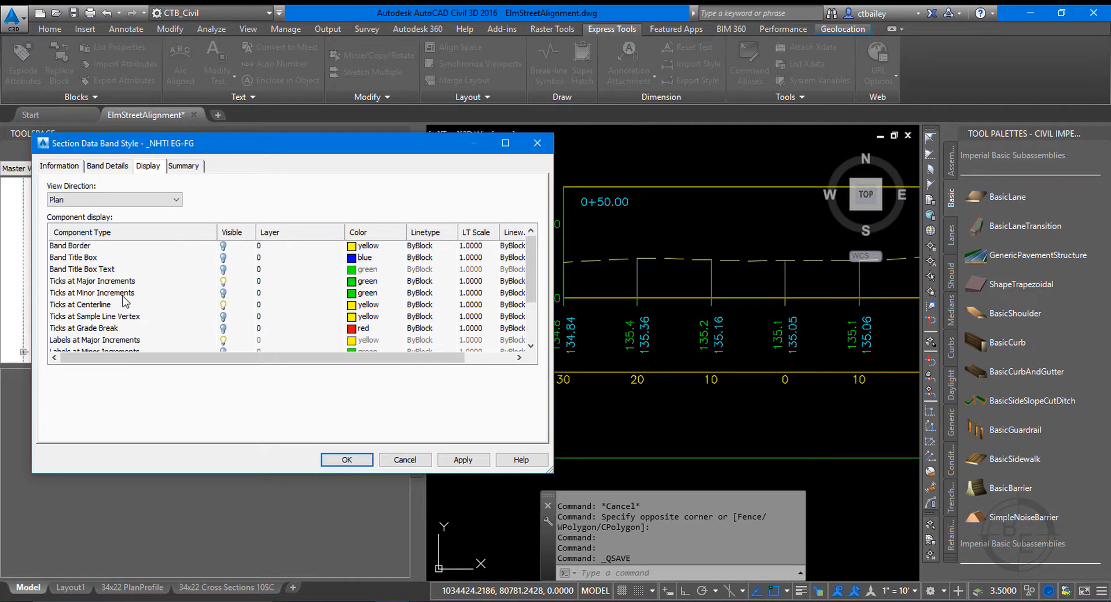
{"action": "scroll", "coordinate": [139, 329], "scroll_direction": "down", "scroll_amount": 2}
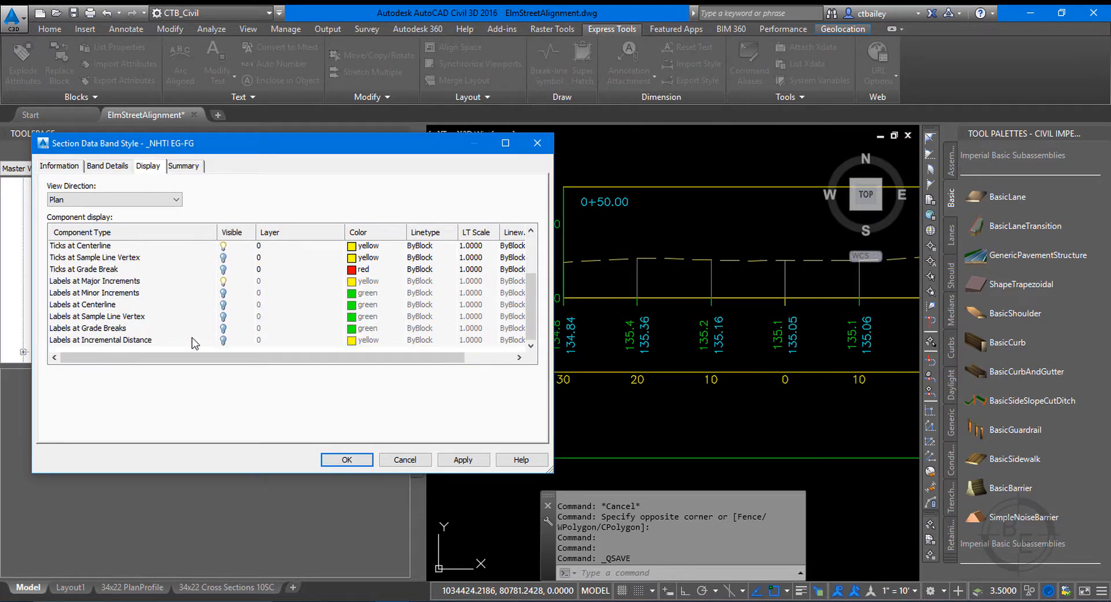
{"action": "scroll", "coordinate": [225, 320], "scroll_direction": "up", "scroll_amount": 1}
{"action": "left_click", "coordinate": [91, 274]}
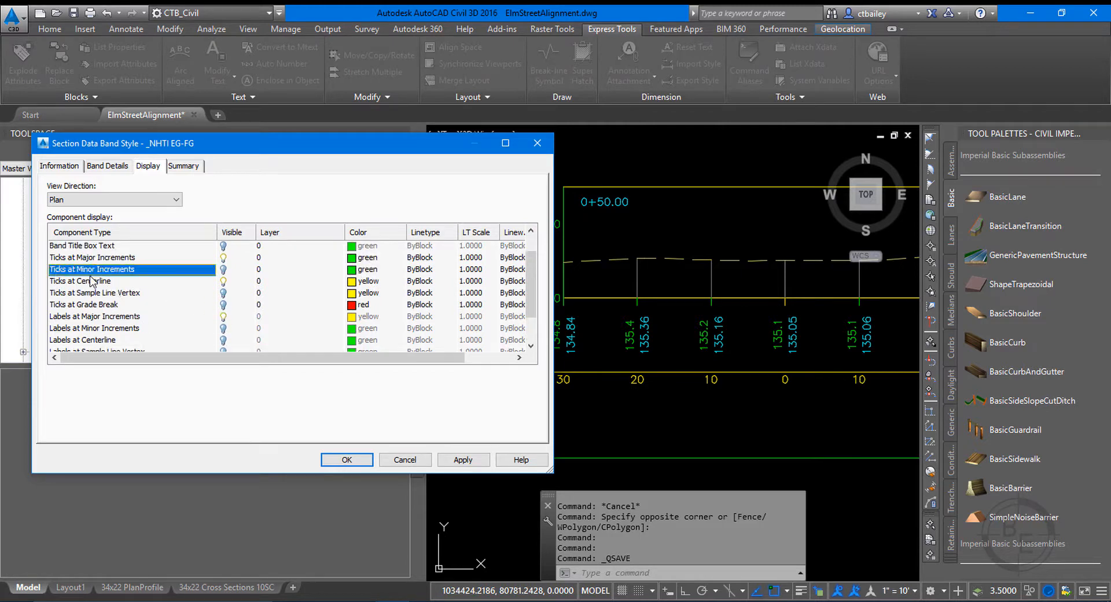
{"action": "scroll", "coordinate": [120, 274], "scroll_direction": "up", "scroll_amount": 1}
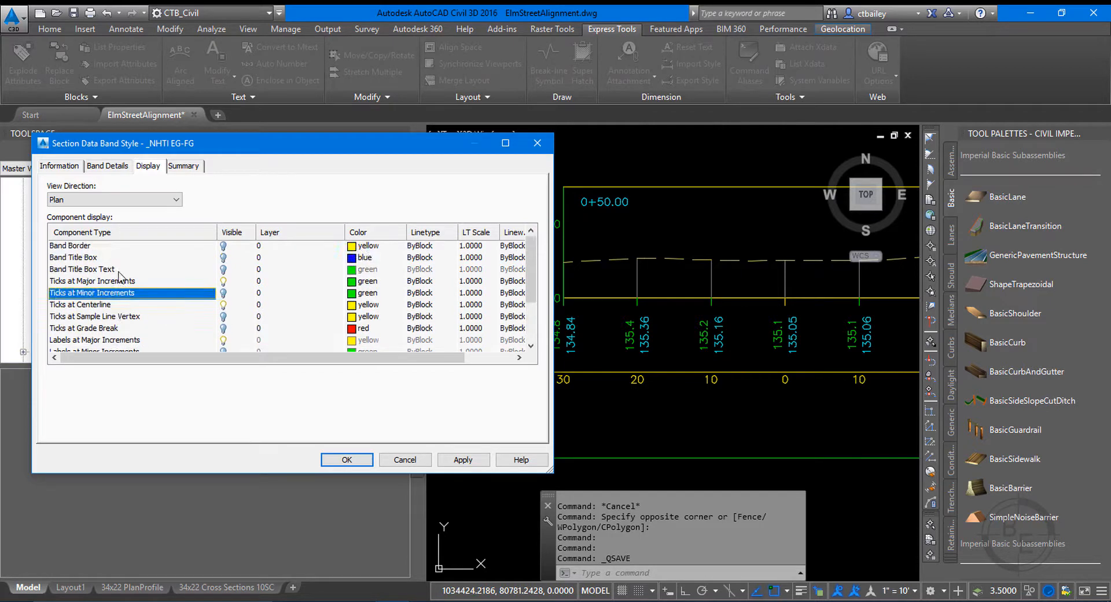
{"action": "left_click", "coordinate": [88, 270]}
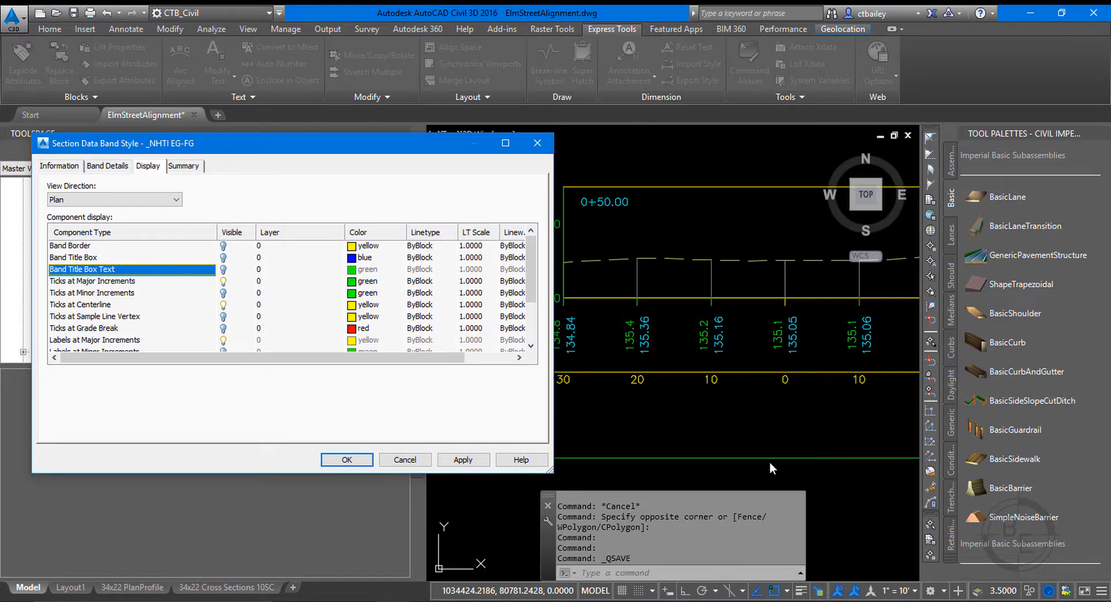
{"action": "left_click", "coordinate": [346, 460]}
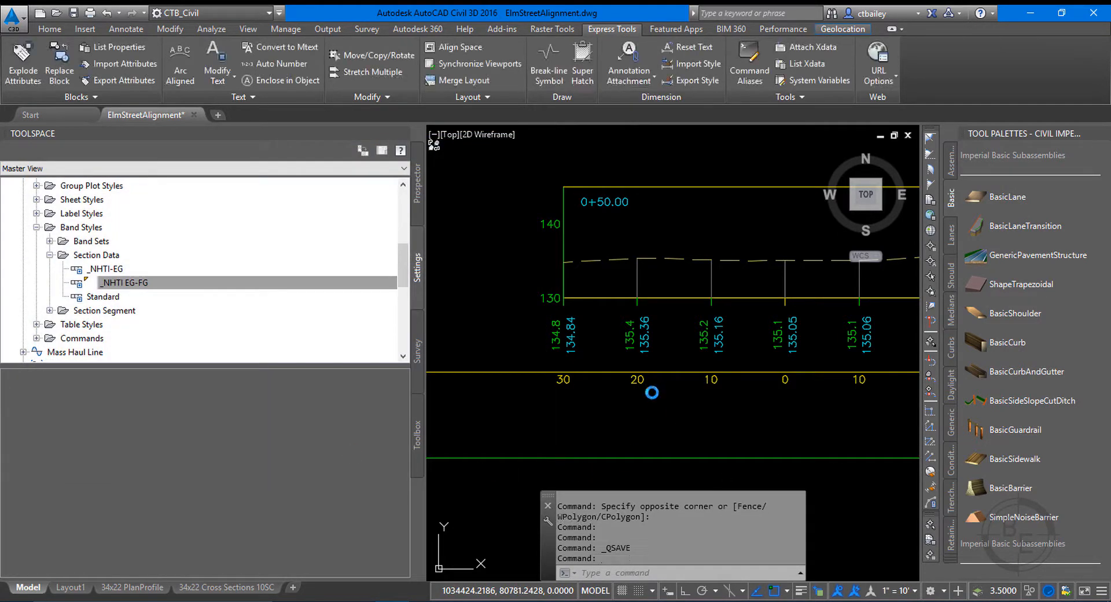
Examine how the offset labels below station 0+50.00 sit against the sheet's print area, in model space and on the 34x22 Cross Sections 10SC layout.
{"action": "scroll", "coordinate": [676, 419], "scroll_direction": "down", "scroll_amount": 4}
{"action": "scroll", "coordinate": [676, 420], "scroll_direction": "up", "scroll_amount": 6}
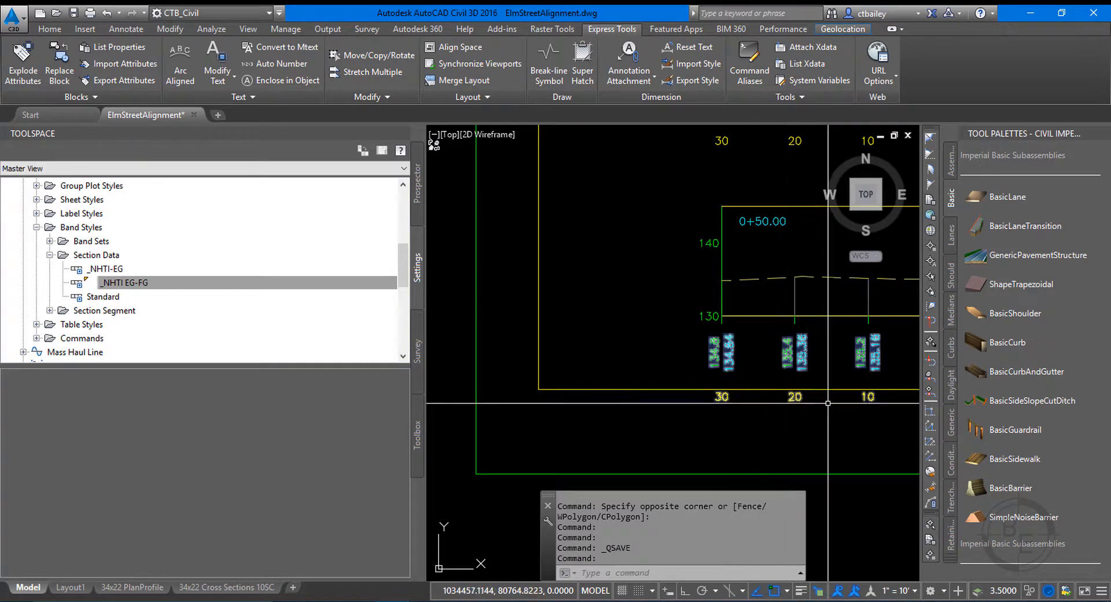
{"action": "left_click", "coordinate": [234, 587]}
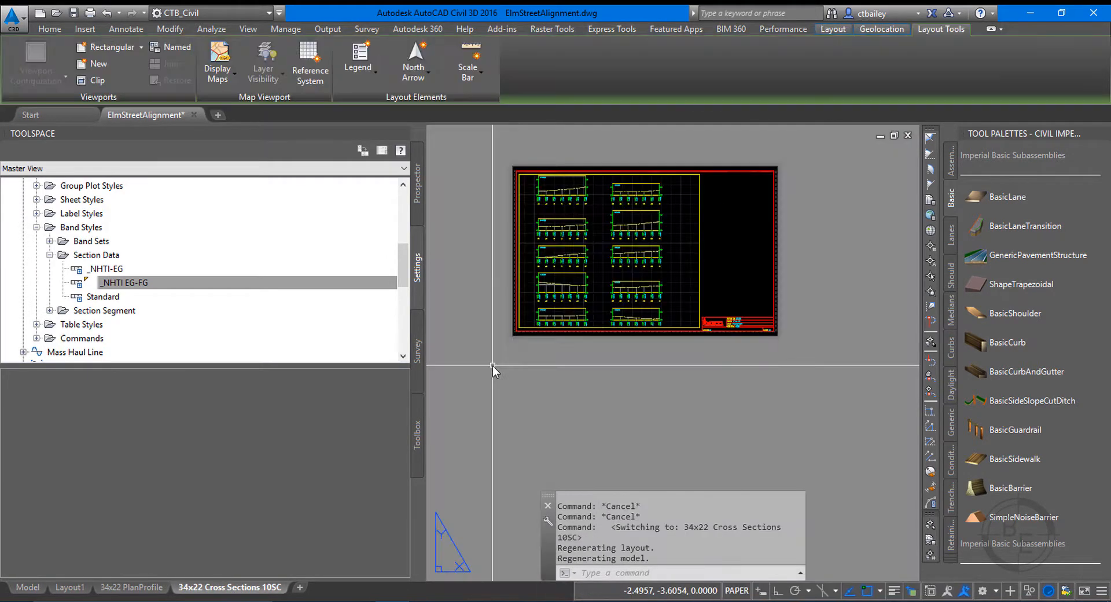
{"action": "scroll", "coordinate": [492, 371], "scroll_direction": "up", "scroll_amount": 5}
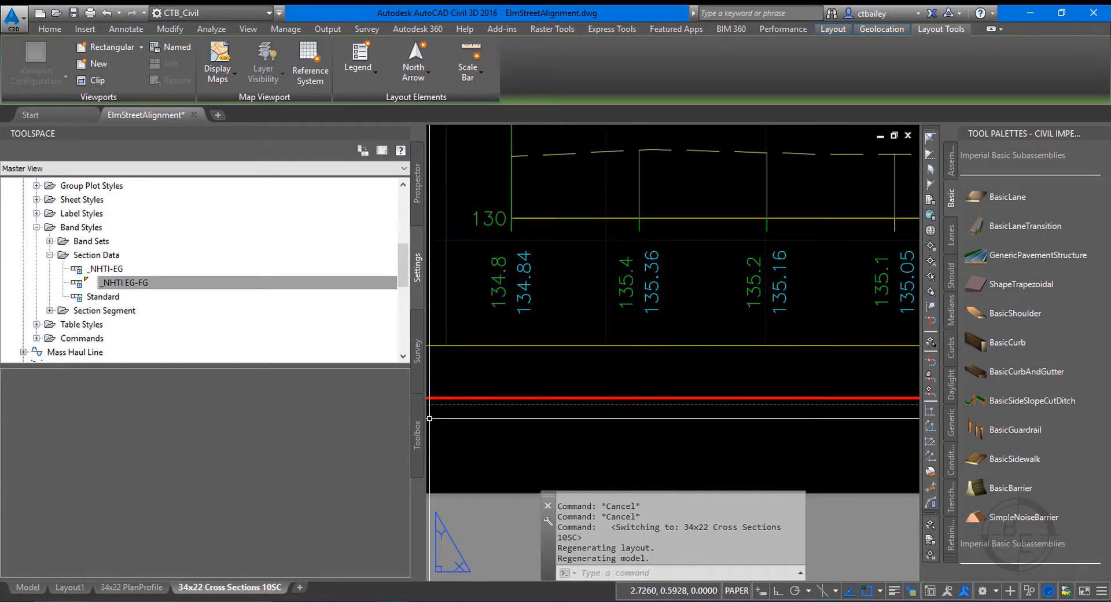
{"action": "left_click", "coordinate": [26, 587]}
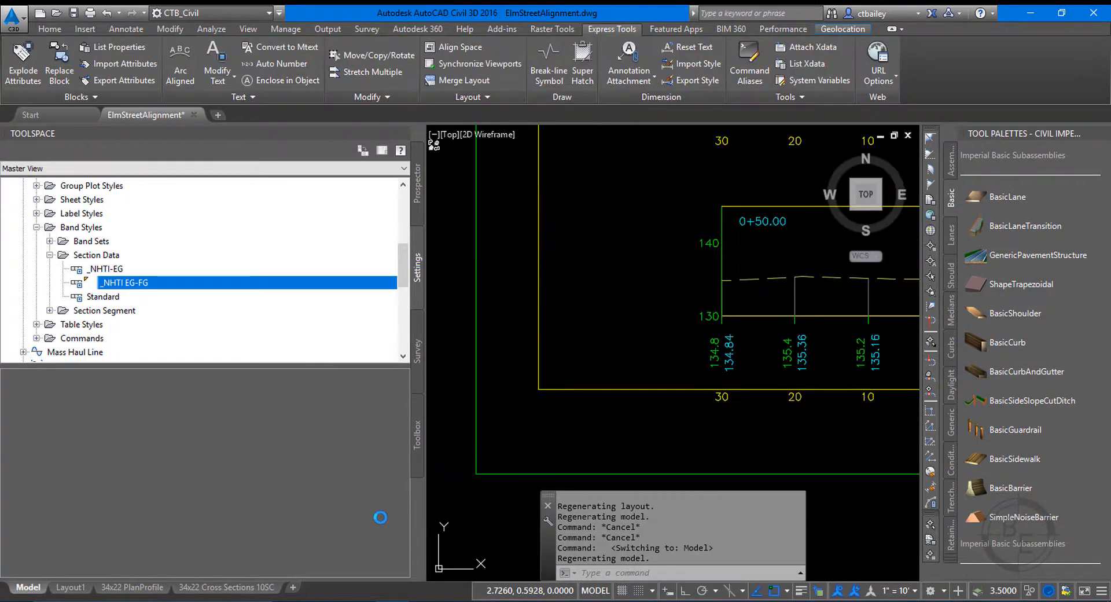
{"action": "scroll", "coordinate": [625, 403], "scroll_direction": "down", "scroll_amount": 4}
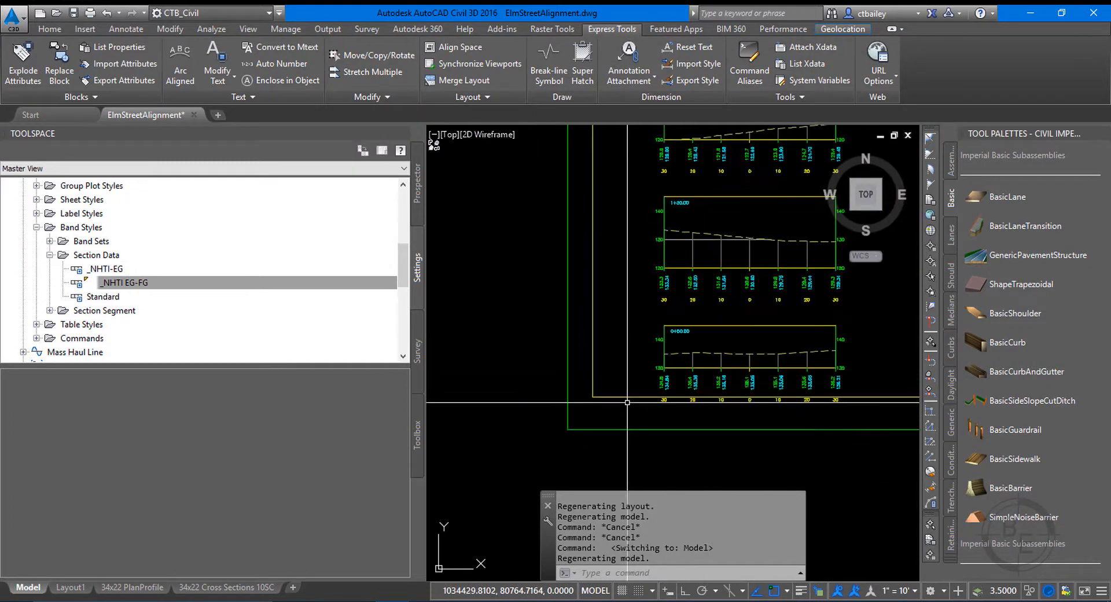
{"action": "scroll", "coordinate": [659, 349], "scroll_direction": "down", "scroll_amount": 3}
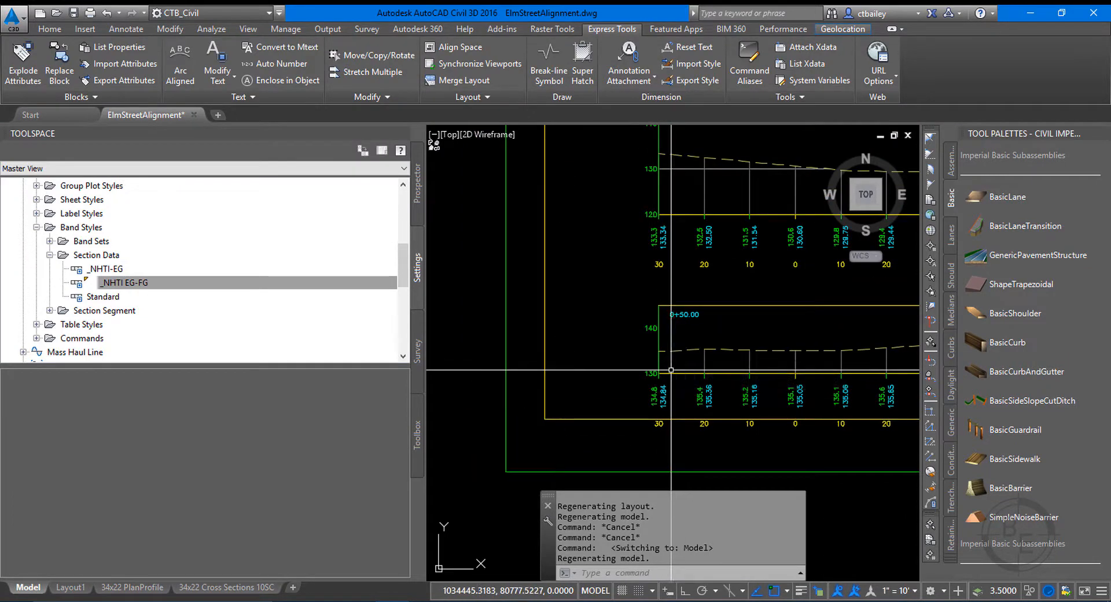
{"action": "scroll", "coordinate": [748, 391], "scroll_direction": "up", "scroll_amount": 4}
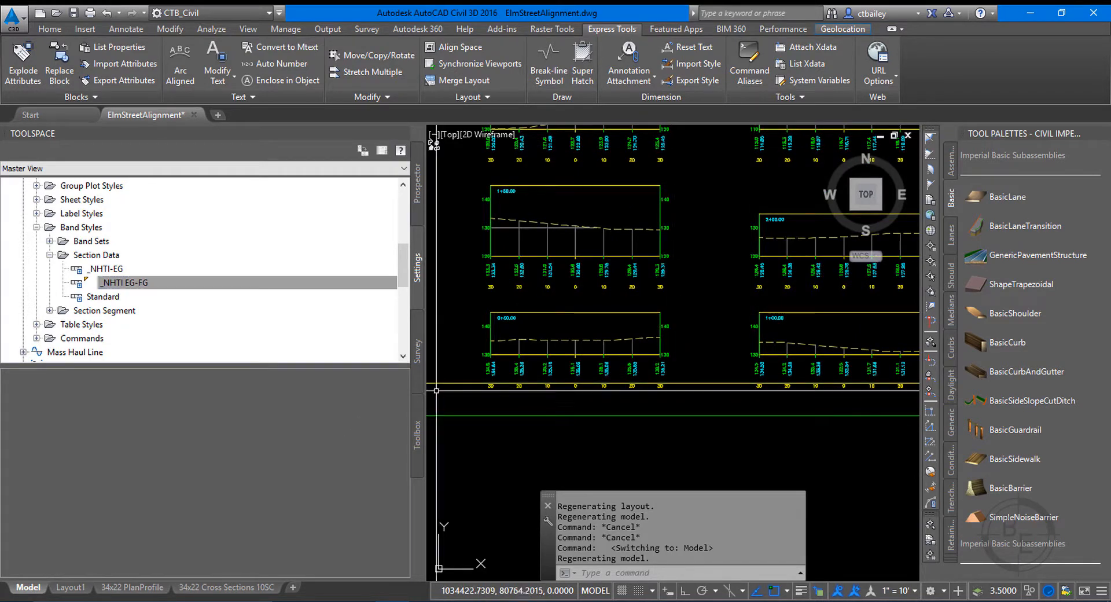
{"action": "scroll", "coordinate": [459, 395], "scroll_direction": "up", "scroll_amount": 2}
Open the _NHTI Group Plot style under the section view group plot styles for editing.
{"action": "left_click", "coordinate": [120, 282]}
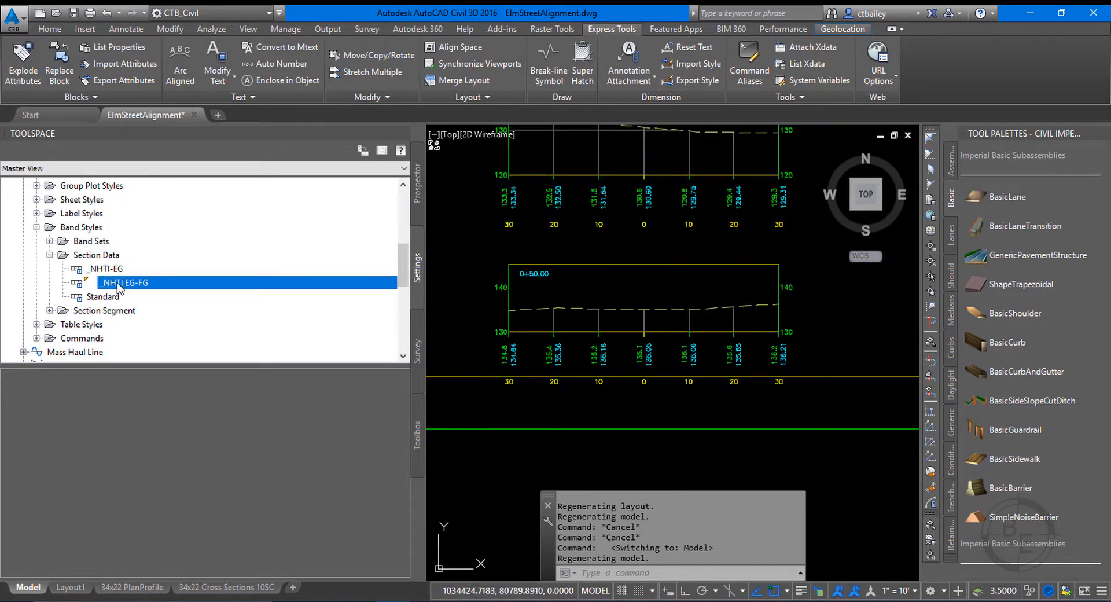
{"action": "left_click", "coordinate": [49, 255]}
{"action": "left_click", "coordinate": [36, 227]}
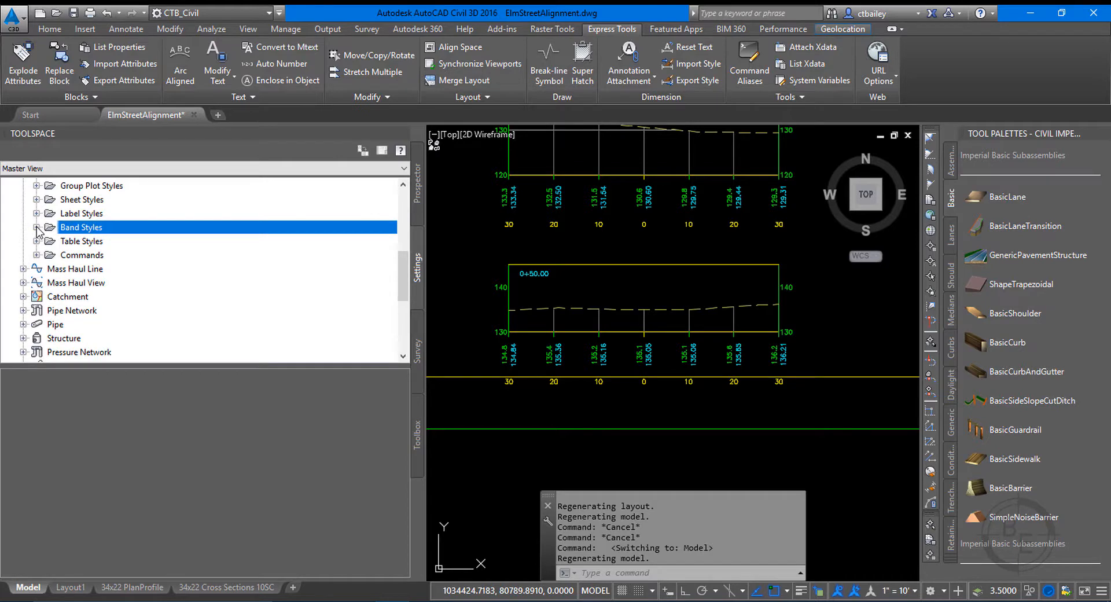
{"action": "scroll", "coordinate": [70, 217], "scroll_direction": "up", "scroll_amount": 1}
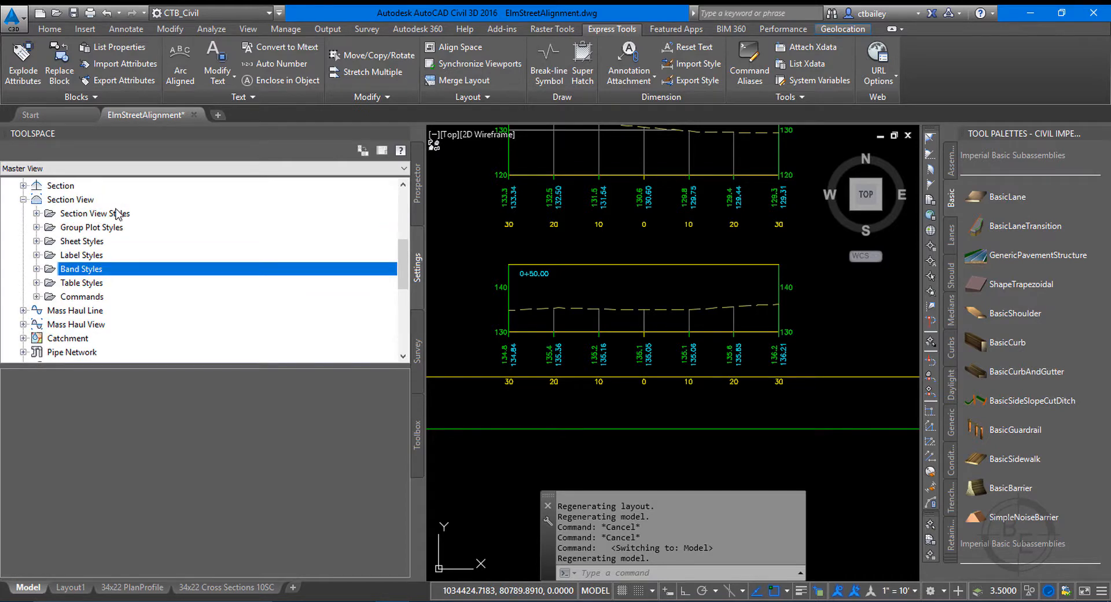
{"action": "left_click", "coordinate": [36, 228]}
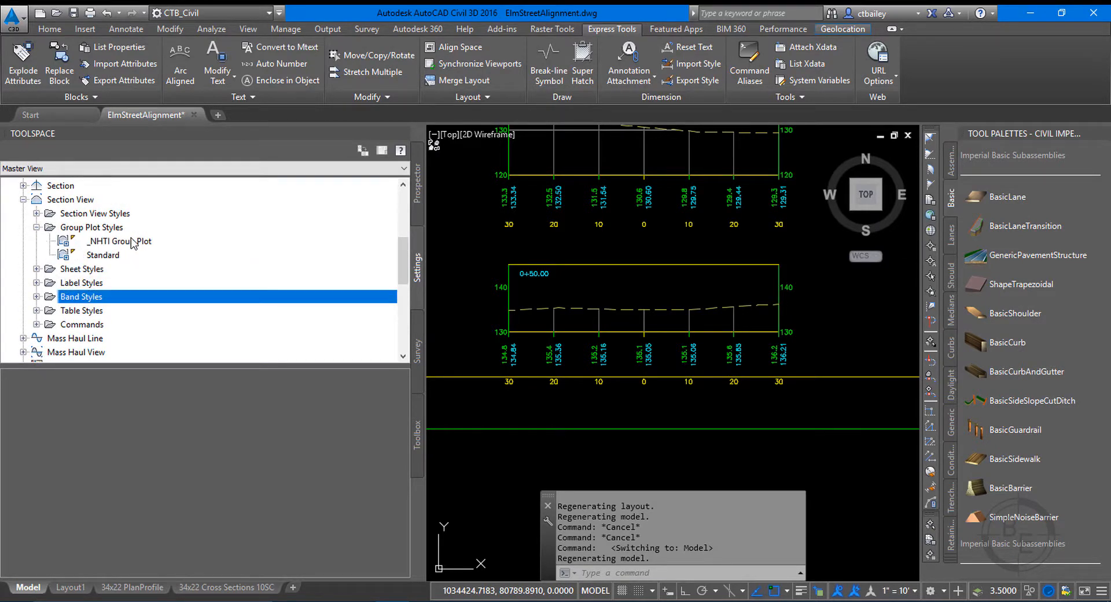
{"action": "left_click", "coordinate": [131, 244]}
{"action": "right_click", "coordinate": [130, 246]}
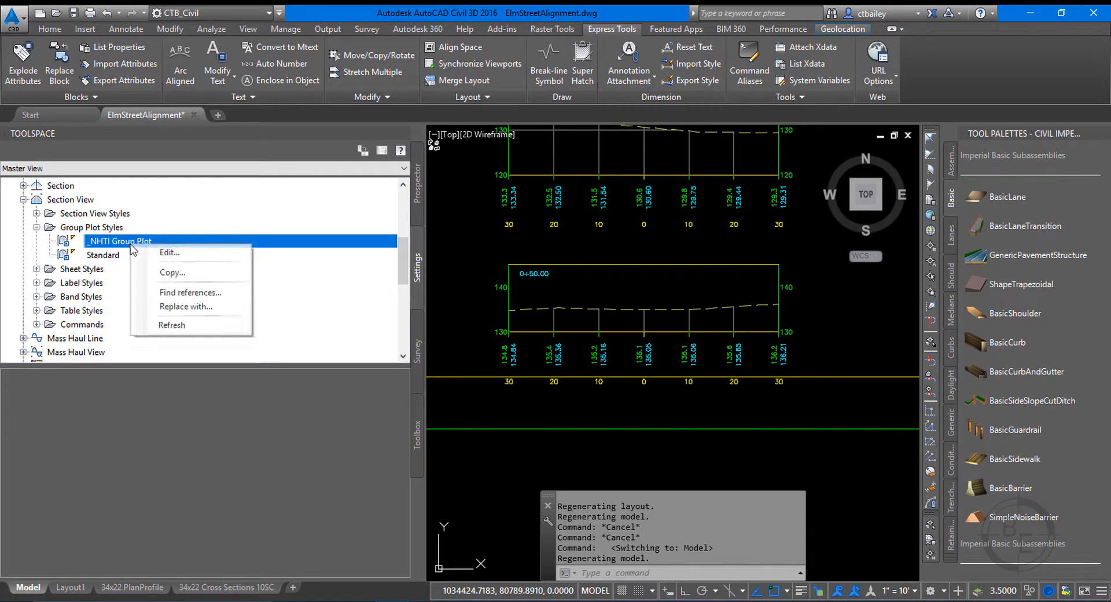
{"action": "left_click", "coordinate": [168, 252]}
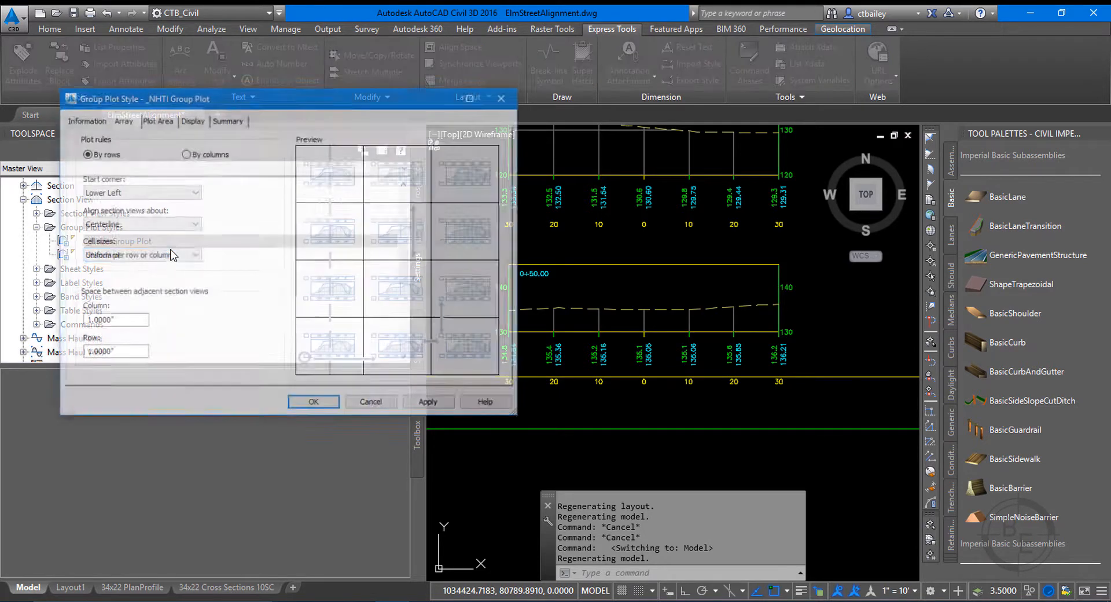
Review the group plot style's array, plot area and component display settings.
{"action": "left_click_drag", "start_coordinate": [220, 102], "coordinate": [235, 38]}
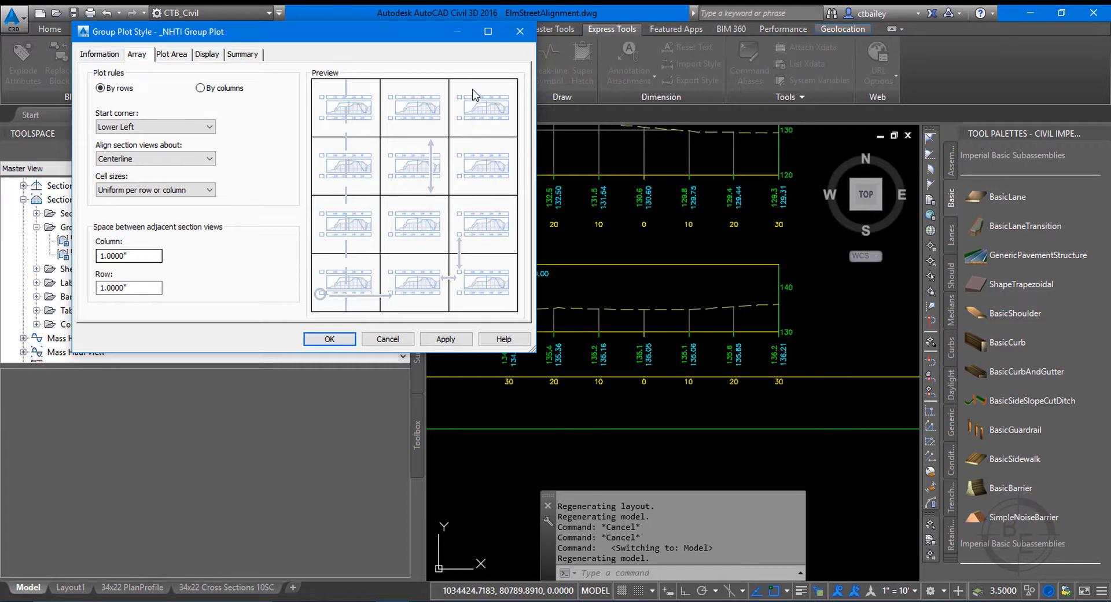
{"action": "left_click", "coordinate": [184, 61]}
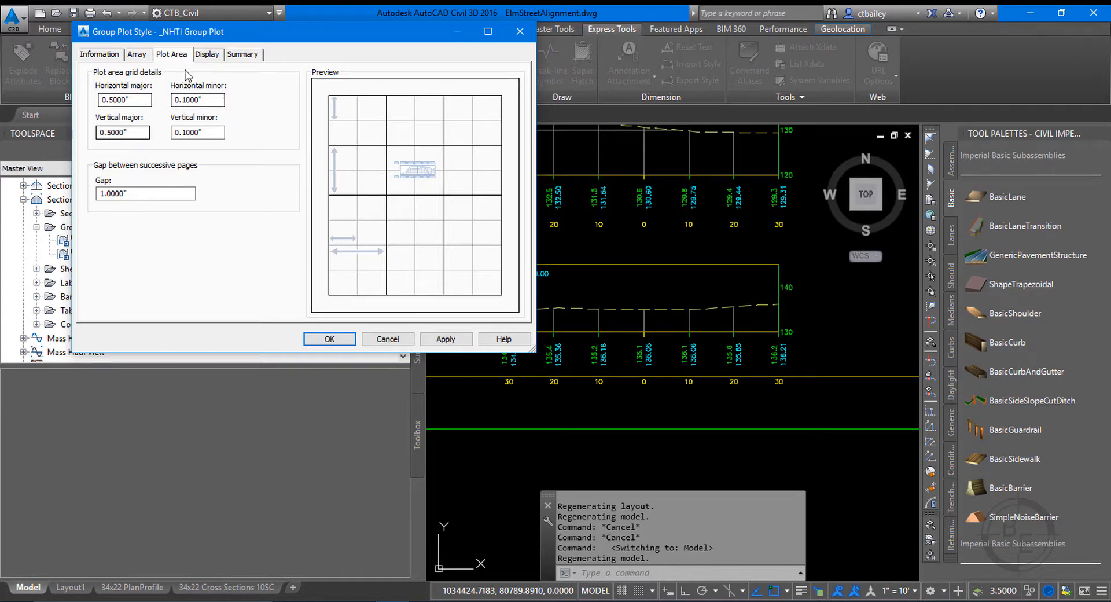
{"action": "left_click", "coordinate": [200, 56]}
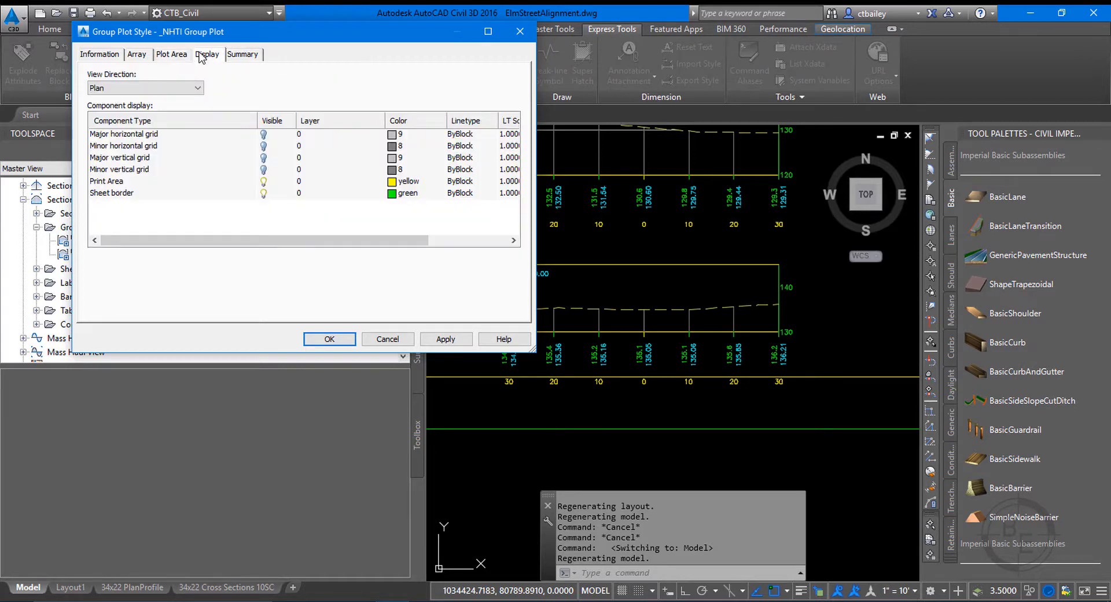
{"action": "left_click", "coordinate": [148, 55]}
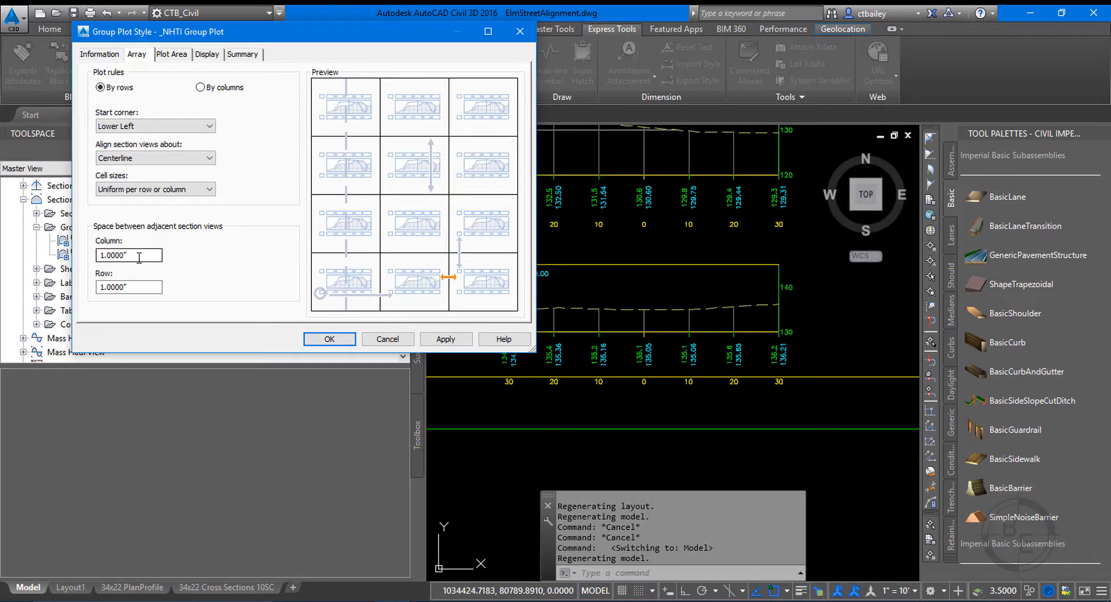
Set the column space between adjacent section views to 1.2000" and accept the group plot style.
{"action": "left_click", "coordinate": [137, 288]}
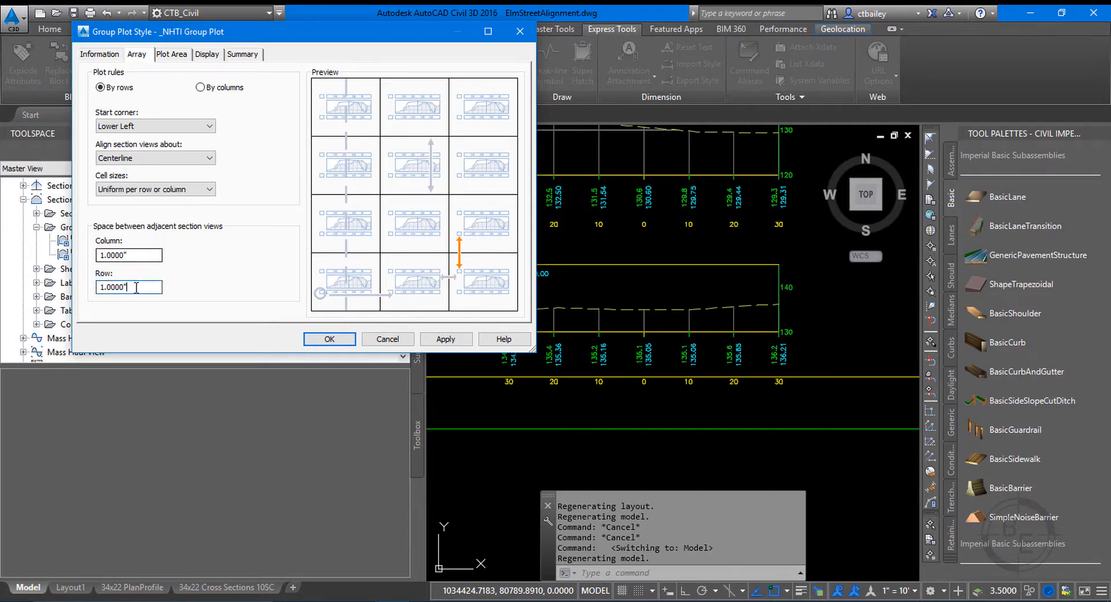
{"action": "left_click", "coordinate": [120, 255]}
{"action": "left_click", "coordinate": [116, 287]}
{"action": "left_click", "coordinate": [130, 254]}
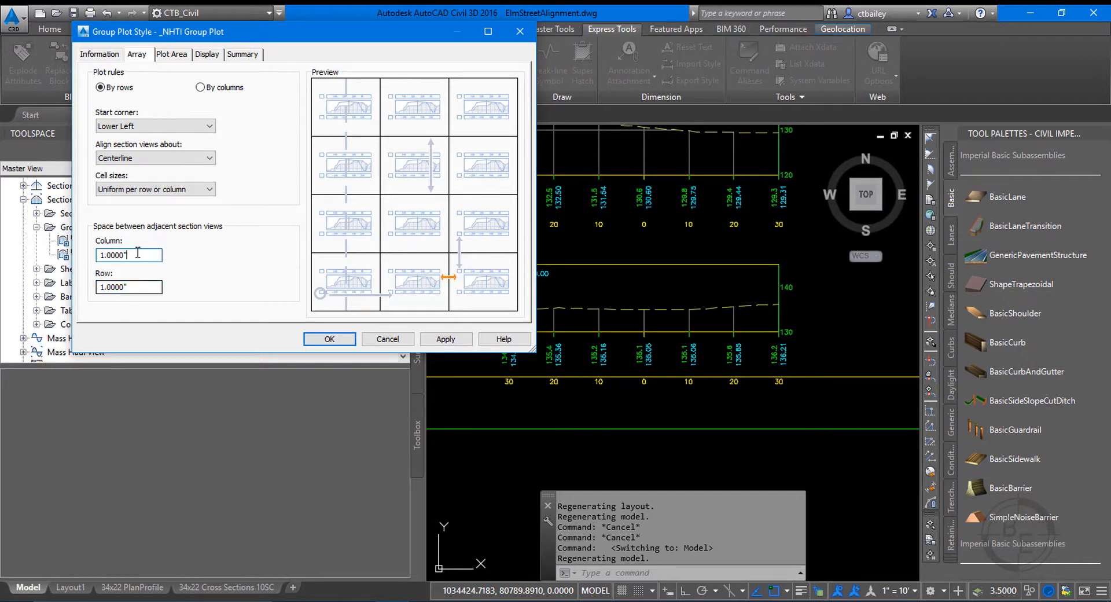
{"action": "double_click", "coordinate": [137, 253]}
{"action": "type", "text": "1.2"}
{"action": "left_click", "coordinate": [444, 340]}
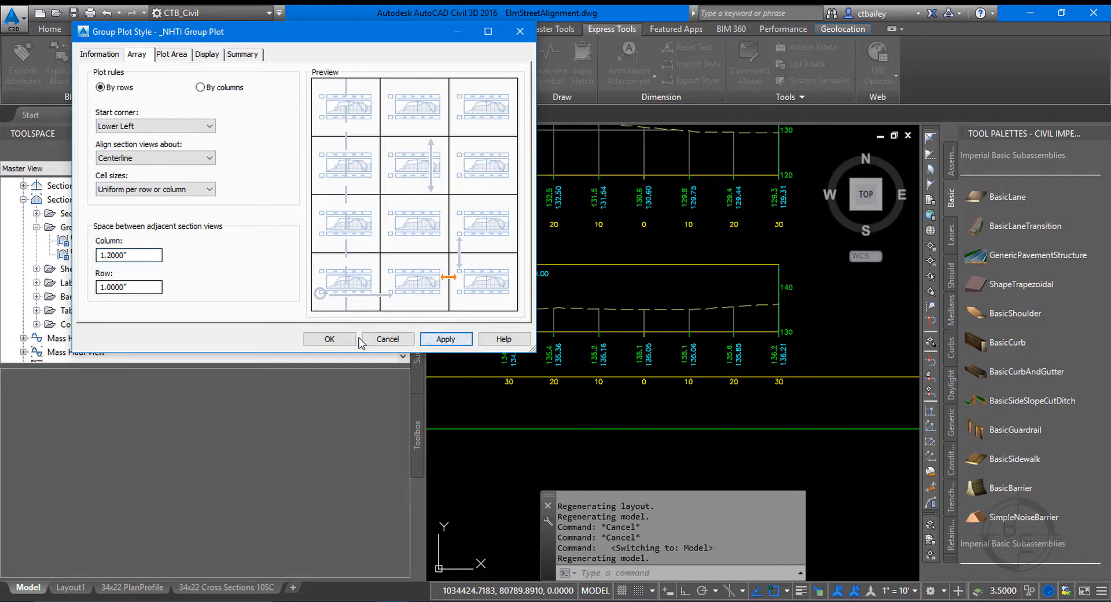
{"action": "left_click", "coordinate": [329, 340]}
Update the section view layout of Section View Group - 1 under the Elm Street sample line group and check the sheets.
{"action": "left_click", "coordinate": [417, 197]}
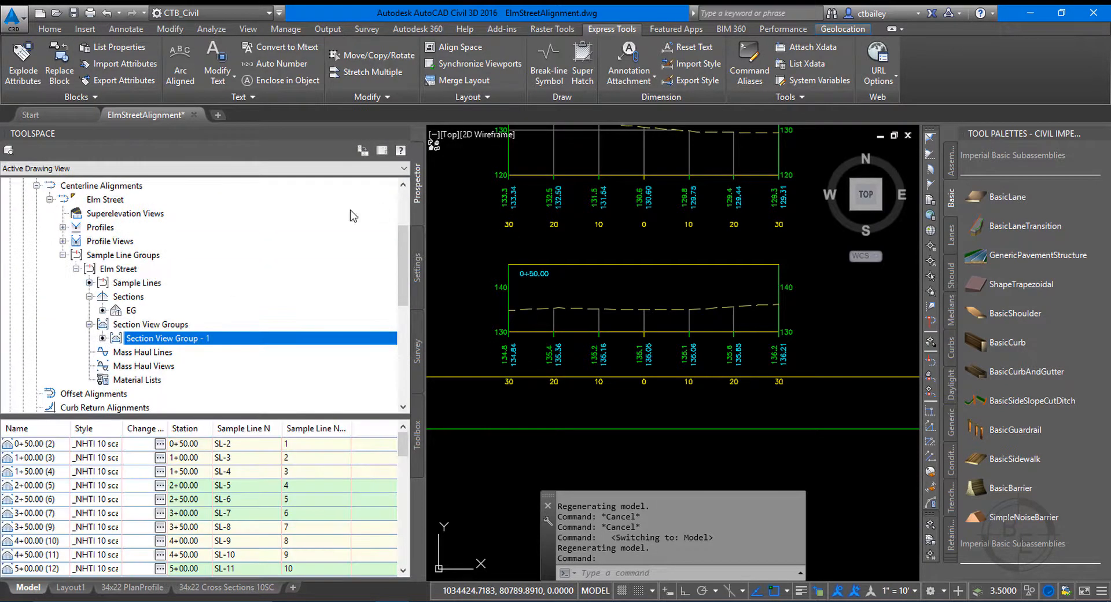
{"action": "right_click", "coordinate": [142, 338]}
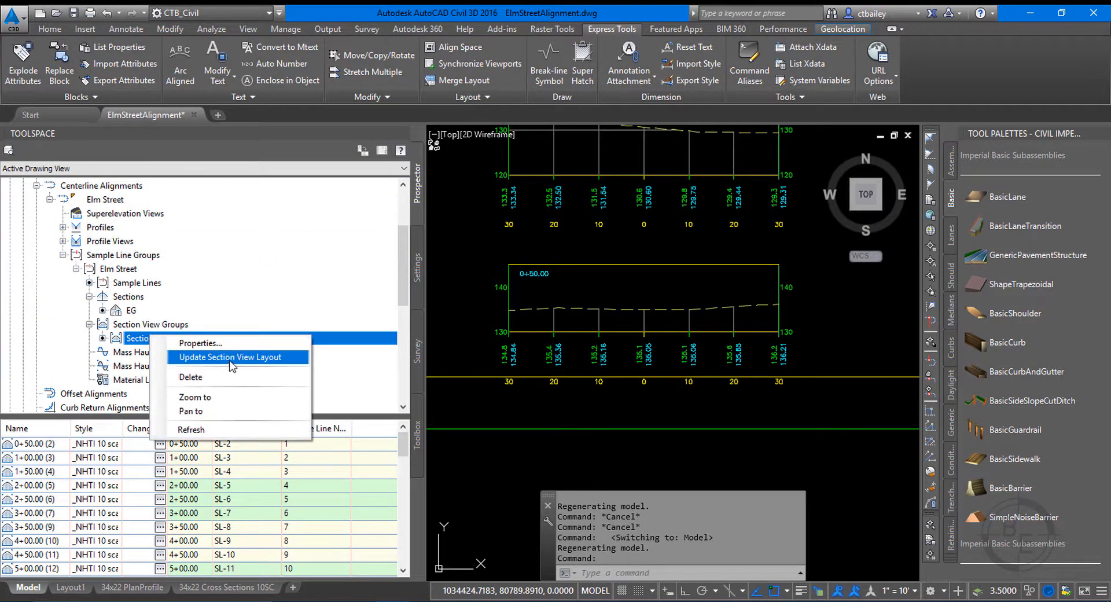
{"action": "left_click", "coordinate": [230, 358]}
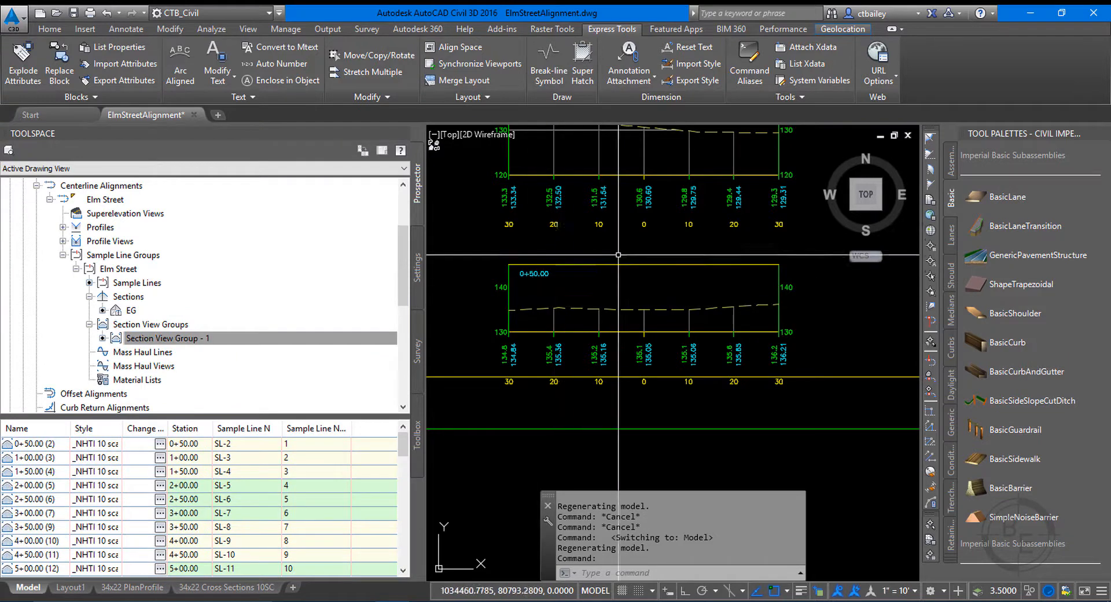
{"action": "scroll", "coordinate": [619, 255], "scroll_direction": "down", "scroll_amount": 4}
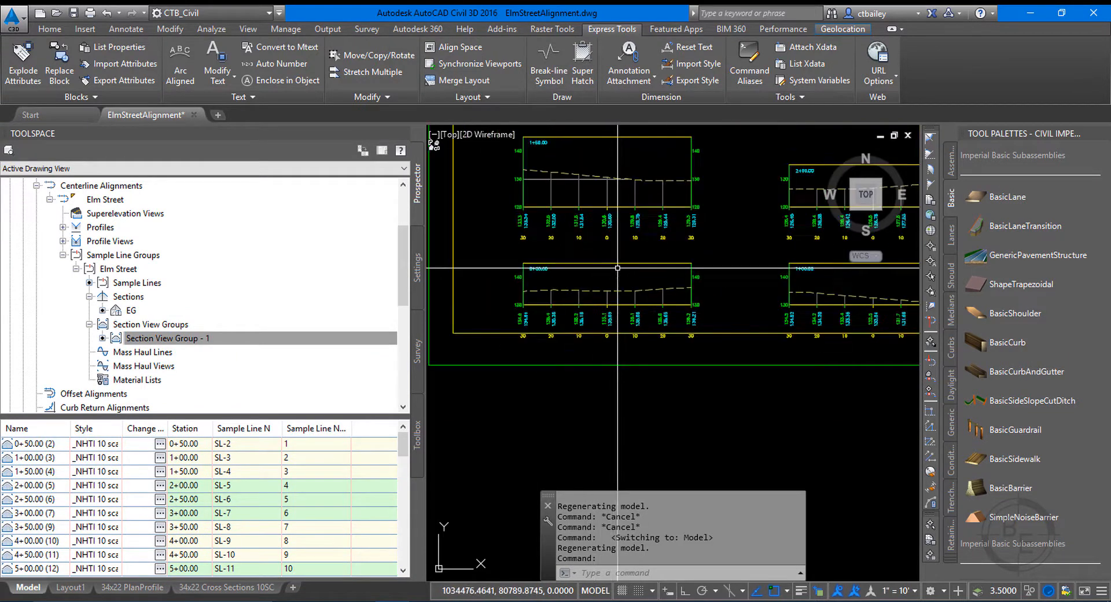
{"action": "scroll", "coordinate": [618, 268], "scroll_direction": "down", "scroll_amount": 4}
{"action": "scroll", "coordinate": [257, 358], "scroll_direction": "up", "scroll_amount": 1}
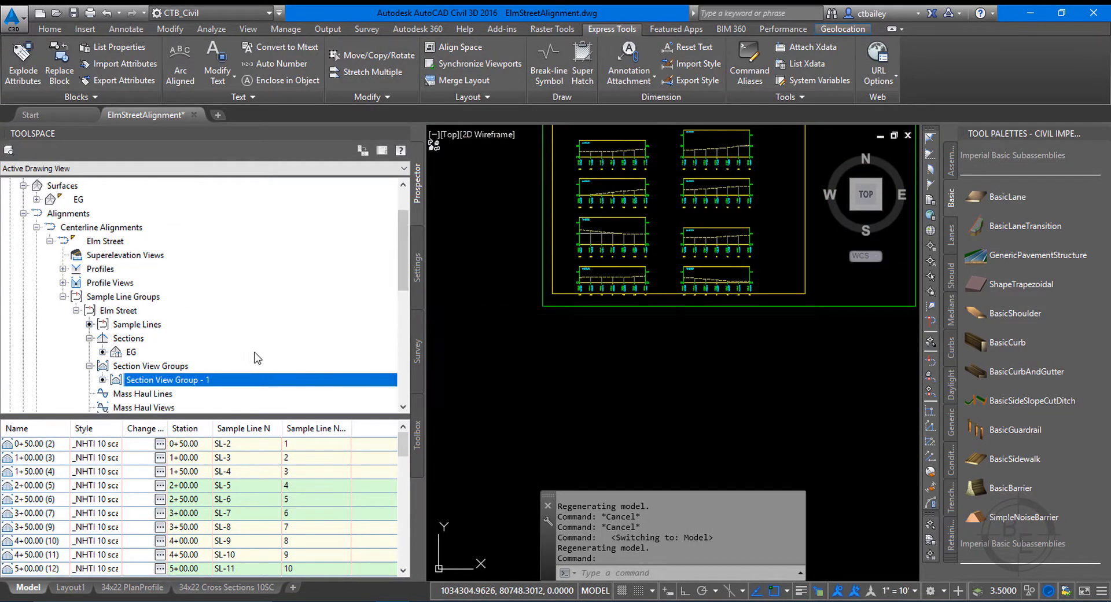
{"action": "right_click", "coordinate": [189, 381]}
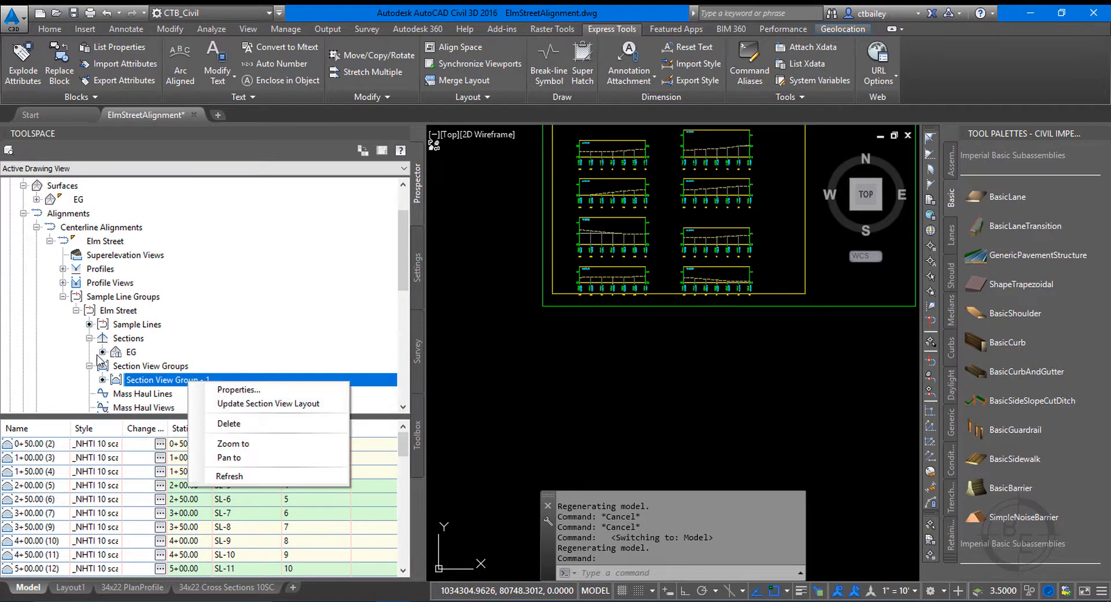
Reopen the _NHTI Group Plot style and apply a row space of 1.2000" between adjacent section views.
{"action": "left_click", "coordinate": [419, 267]}
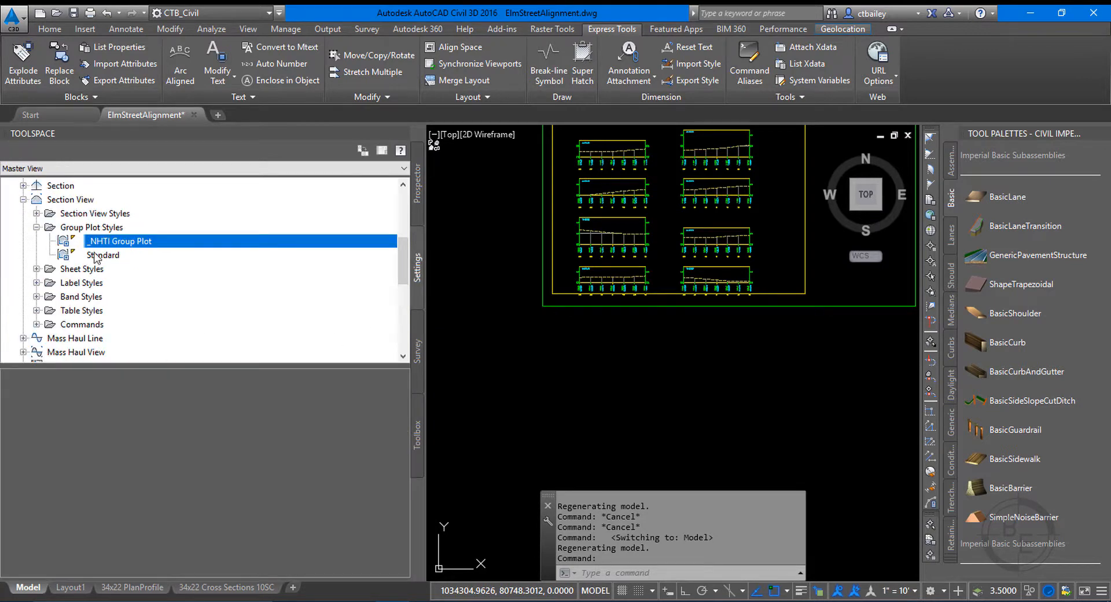
{"action": "right_click", "coordinate": [129, 246]}
{"action": "left_click", "coordinate": [163, 249]}
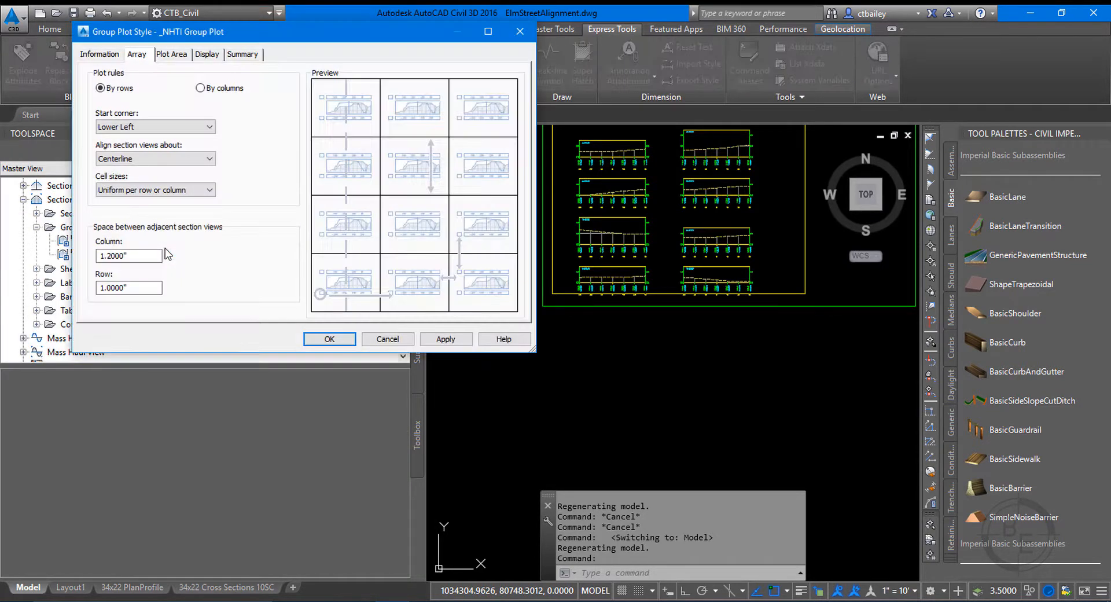
{"action": "double_click", "coordinate": [129, 288]}
{"action": "type", "text": "1.2"}
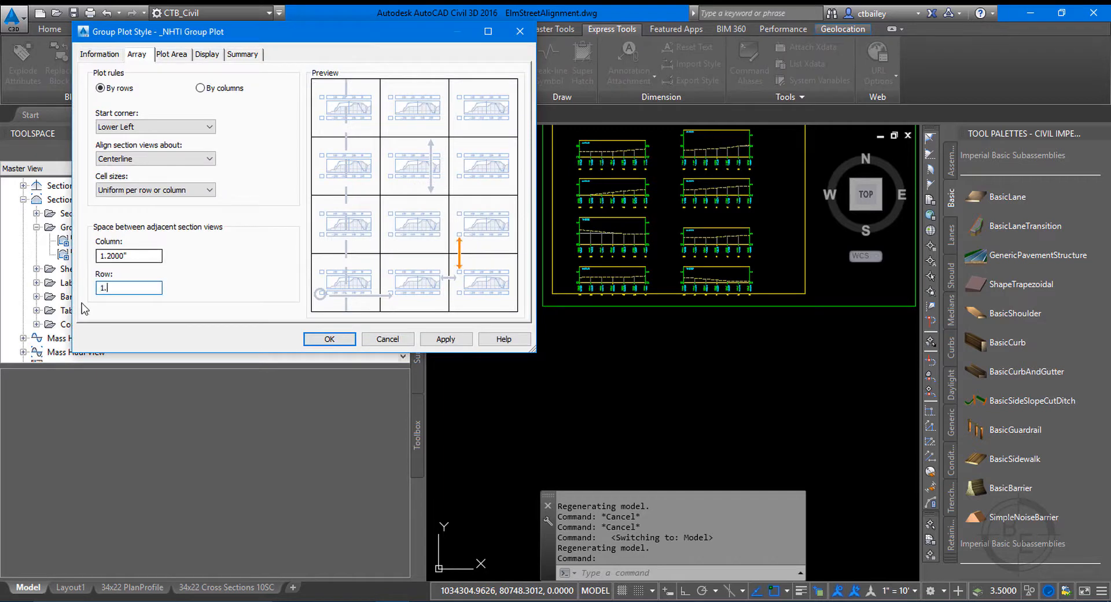
{"action": "left_click", "coordinate": [446, 343]}
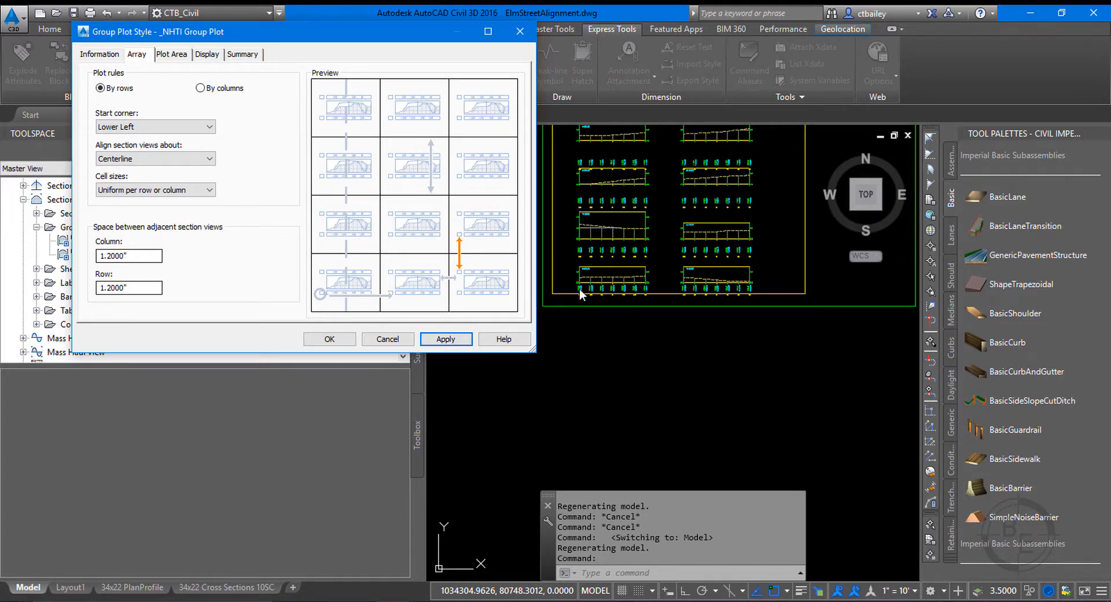
Check the available start corner options in the group plot style's array rules.
{"action": "left_click", "coordinate": [578, 268]}
{"action": "left_click", "coordinate": [144, 130]}
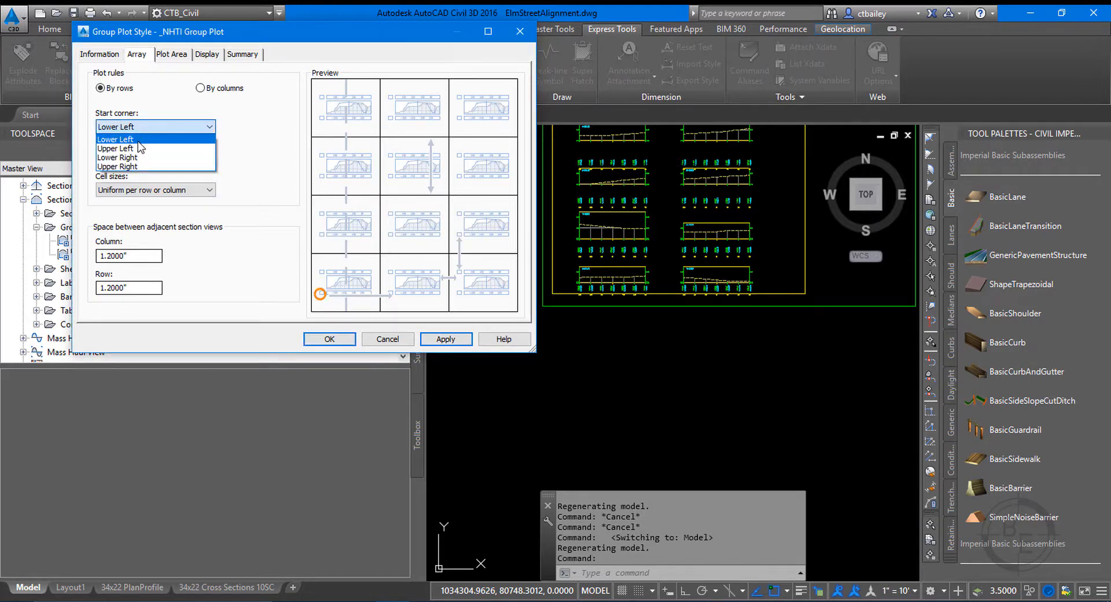
{"action": "left_click", "coordinate": [203, 75]}
Set the gap between successive pages to 1.2000" in the group plot style and apply it.
{"action": "left_click", "coordinate": [182, 55]}
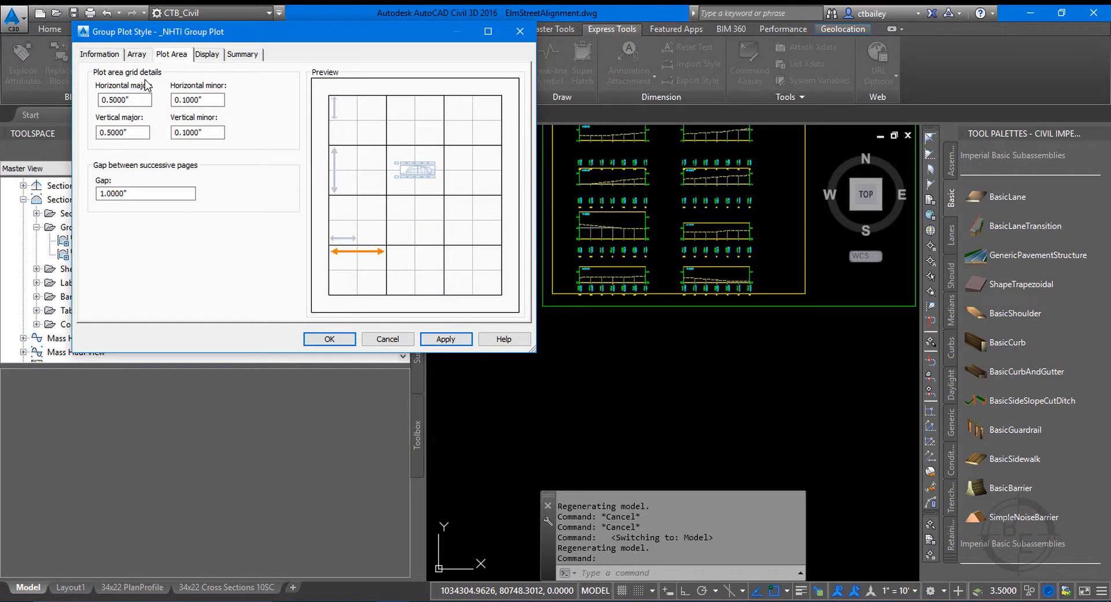
{"action": "left_click", "coordinate": [144, 195]}
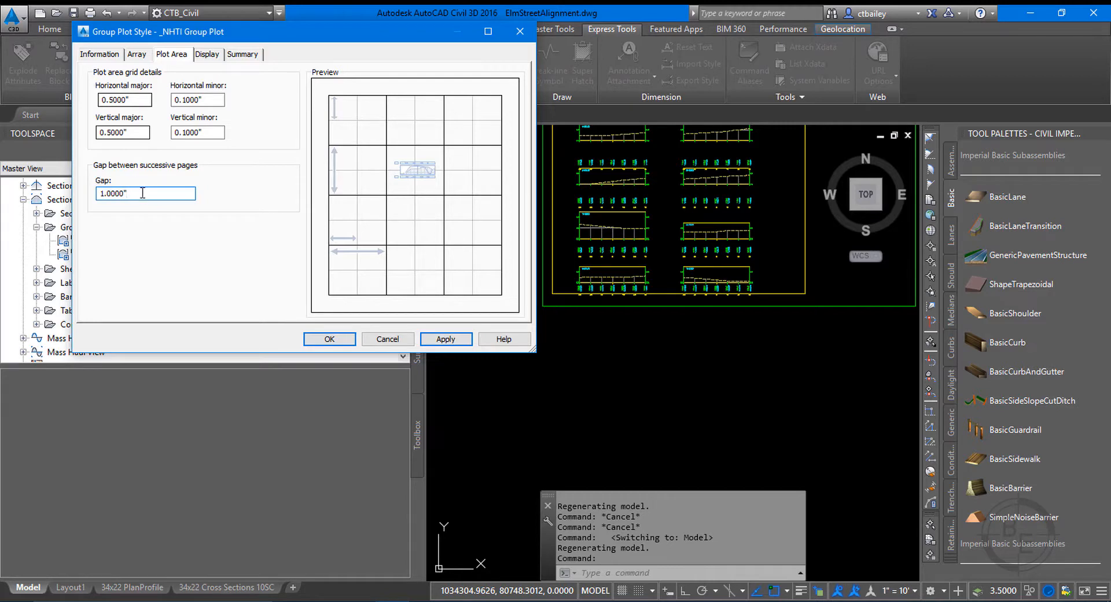
{"action": "left_click_drag", "start_coordinate": [141, 193], "coordinate": [1, 180]}
{"action": "type", "text": "1.2"}
{"action": "left_click", "coordinate": [446, 340]}
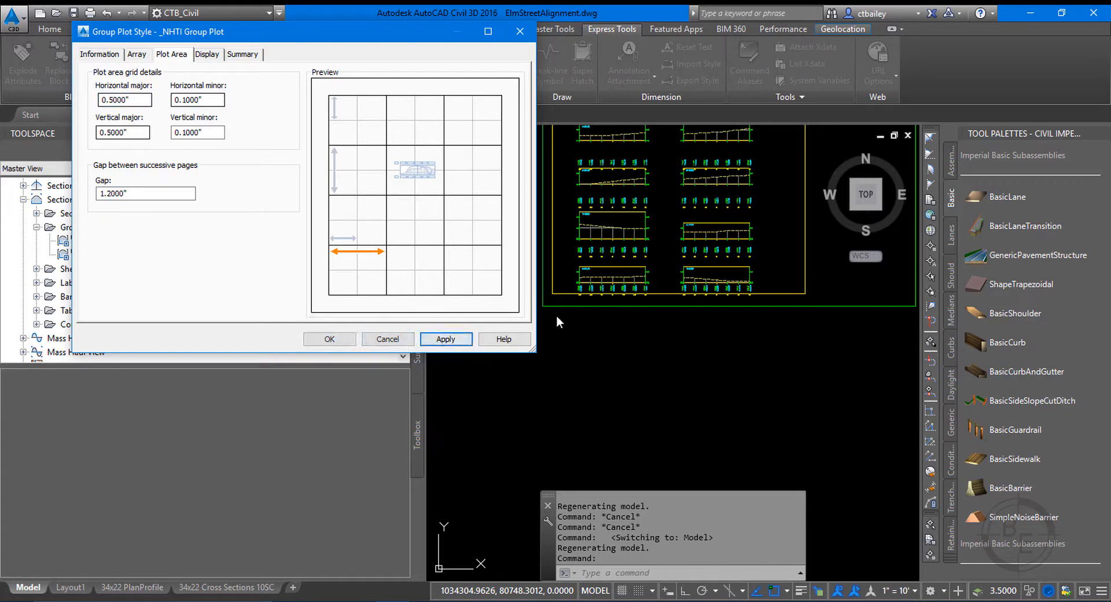
Review the array and information settings of the _NHTI Group Plot style and close the style.
{"action": "left_click", "coordinate": [134, 56]}
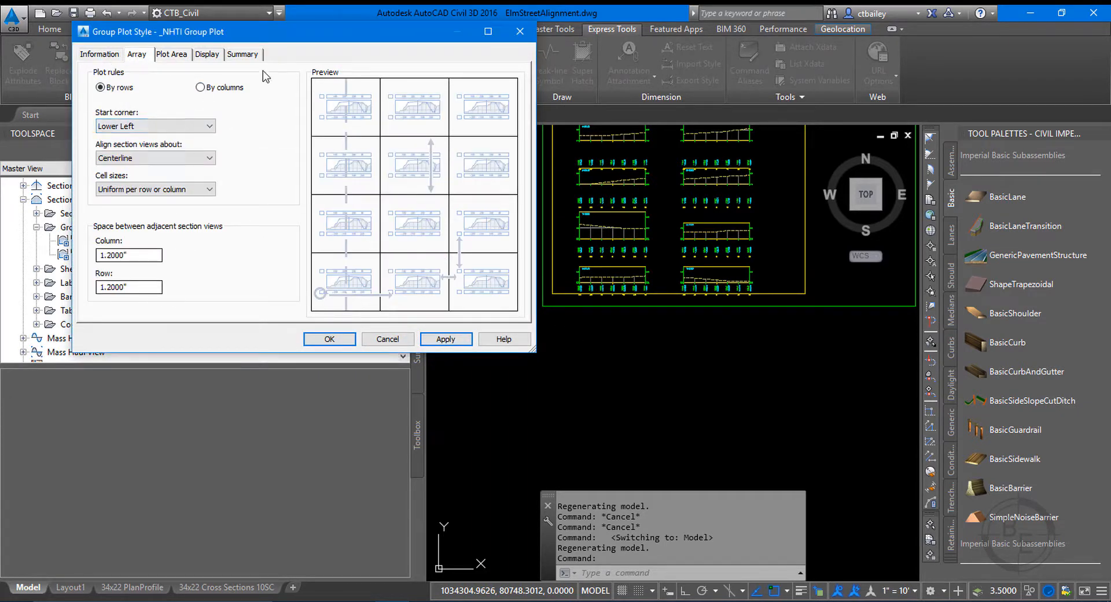
{"action": "left_click", "coordinate": [257, 56]}
{"action": "left_click", "coordinate": [119, 55]}
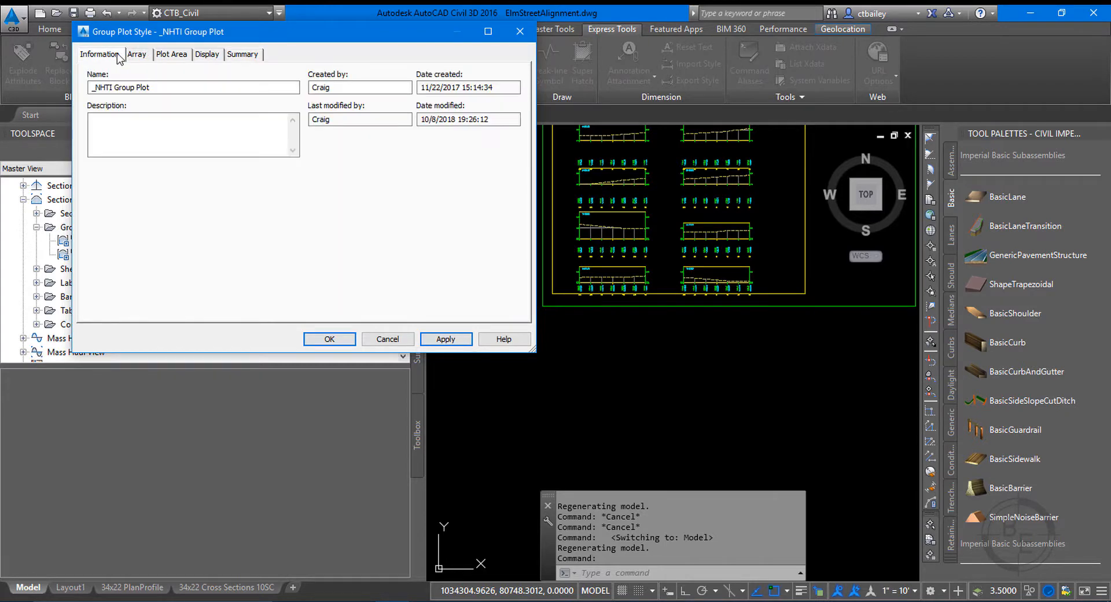
{"action": "left_click", "coordinate": [132, 58]}
{"action": "left_click", "coordinate": [329, 339]}
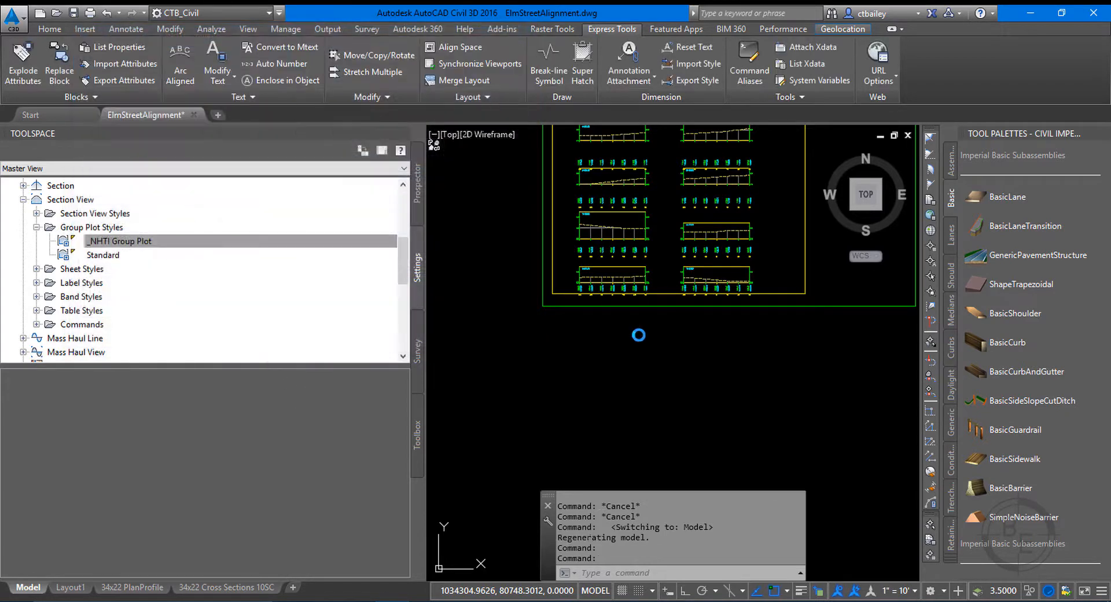
Open the _NHTI EG-FG section data band style for editing and show its band details beside the band labels in the drawing.
{"action": "scroll", "coordinate": [541, 246], "scroll_direction": "up", "scroll_amount": 5}
{"action": "scroll", "coordinate": [532, 234], "scroll_direction": "up", "scroll_amount": 5}
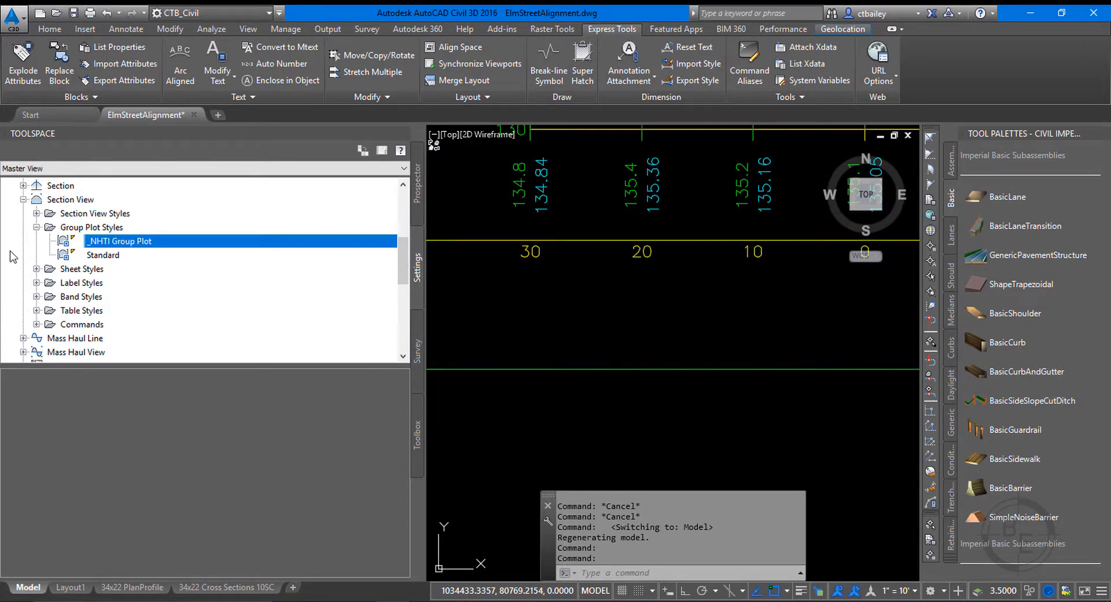
{"action": "left_click", "coordinate": [36, 296]}
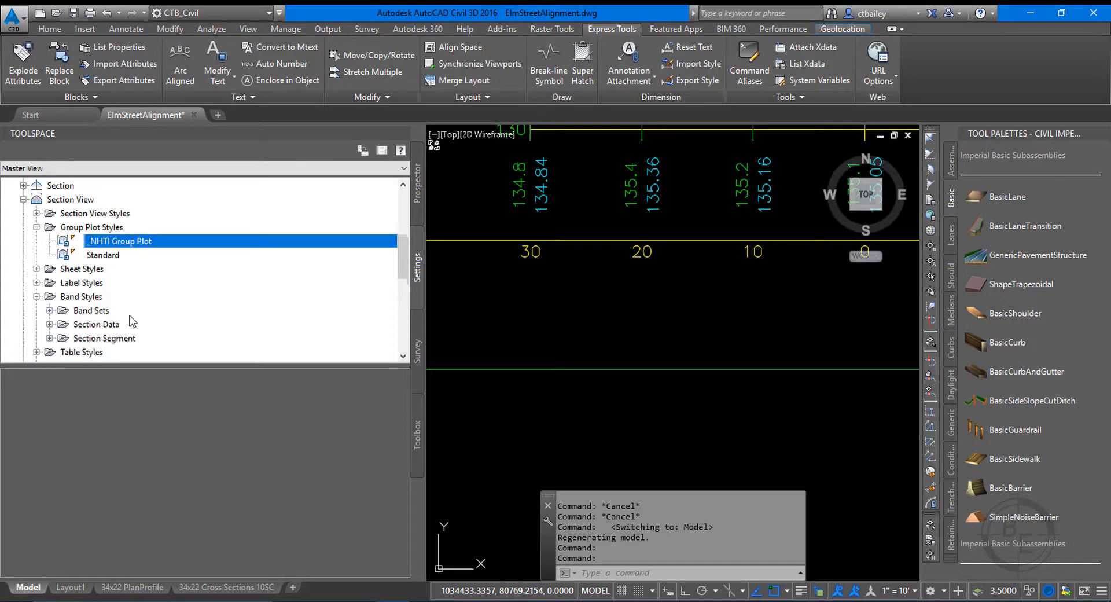
{"action": "left_click", "coordinate": [50, 324]}
{"action": "left_click", "coordinate": [122, 338]}
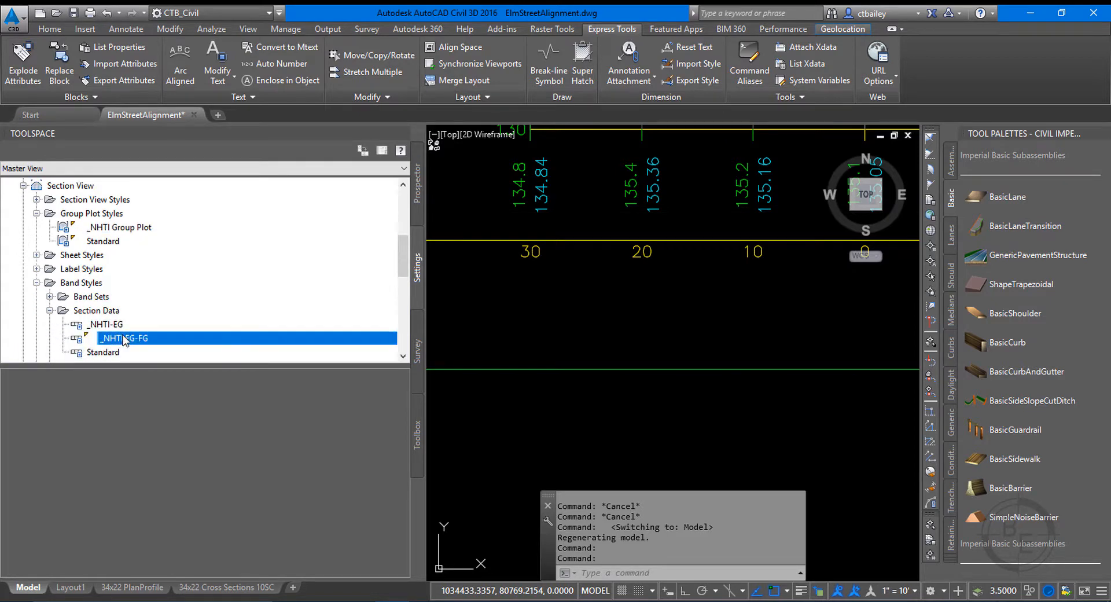
{"action": "right_click", "coordinate": [123, 338]}
{"action": "left_click", "coordinate": [142, 342]}
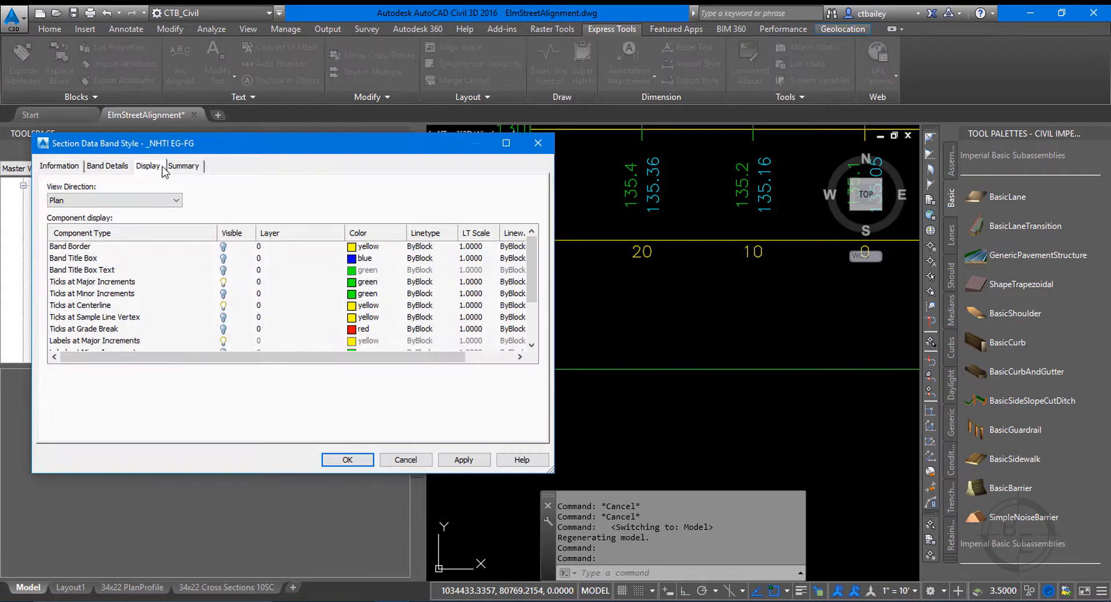
{"action": "left_click_drag", "start_coordinate": [210, 148], "coordinate": [895, 108]}
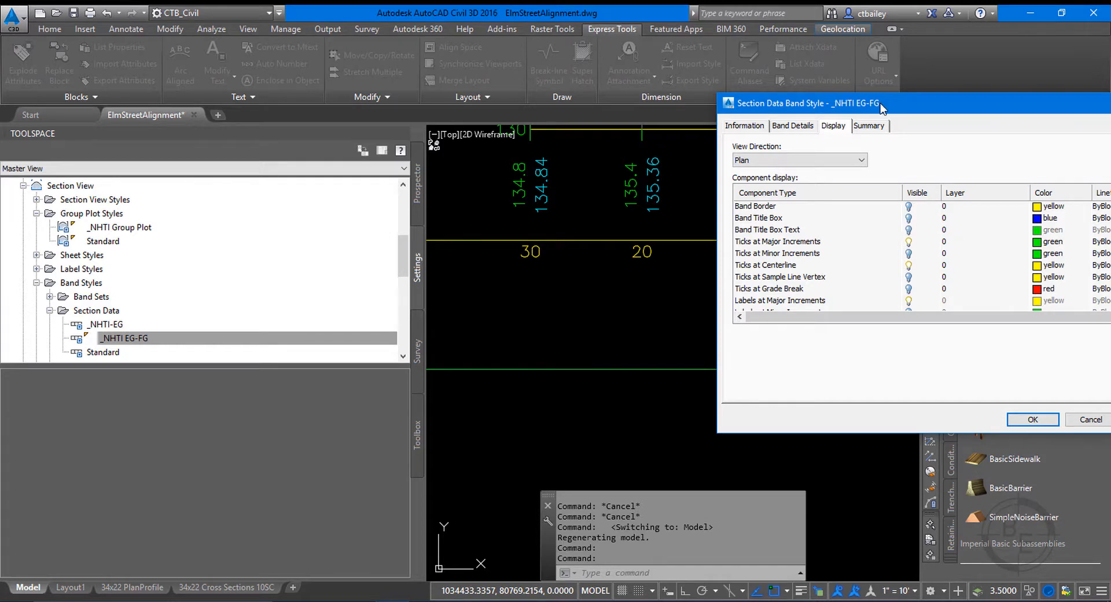
{"action": "left_click_drag", "start_coordinate": [882, 107], "coordinate": [820, 105]}
{"action": "left_click", "coordinate": [738, 127]}
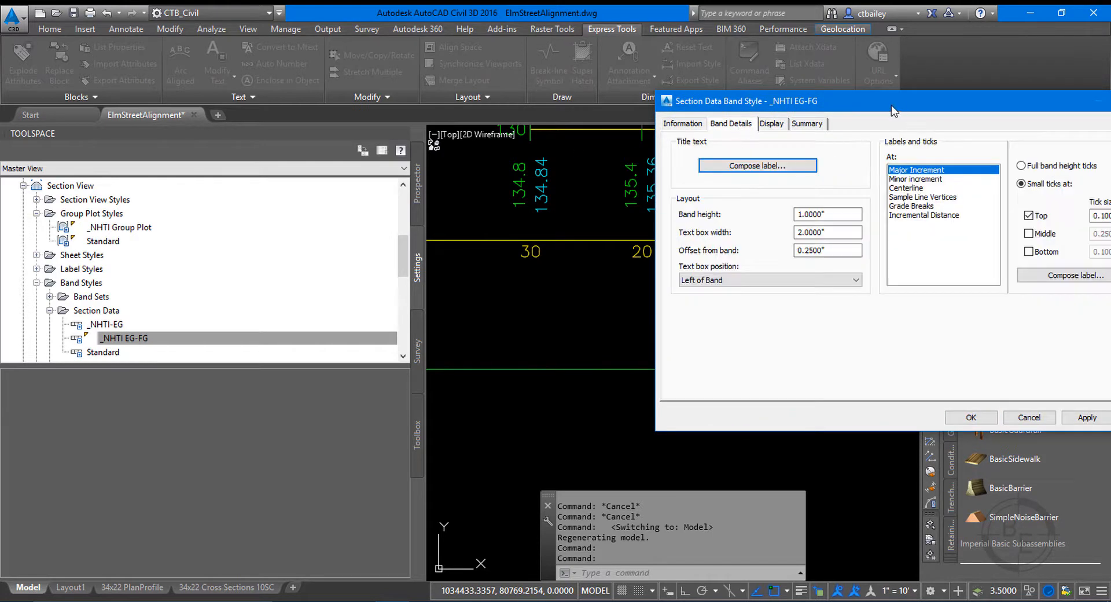
{"action": "mouse_move", "coordinate": [890, 109]}
{"action": "left_mouse_down"}
{"action": "mouse_move", "coordinate": [821, 71]}
{"action": "mouse_move", "coordinate": [801, 153]}
{"action": "mouse_move", "coordinate": [693, 278]}
{"action": "mouse_move", "coordinate": [764, 128]}
{"action": "mouse_move", "coordinate": [746, 113]}
{"action": "mouse_move", "coordinate": [629, 199]}
{"action": "mouse_move", "coordinate": [600, 246]}
{"action": "mouse_move", "coordinate": [523, 238]}
{"action": "mouse_move", "coordinate": [207, 87]}
{"action": "mouse_move", "coordinate": [254, 77]}
{"action": "left_mouse_up"}
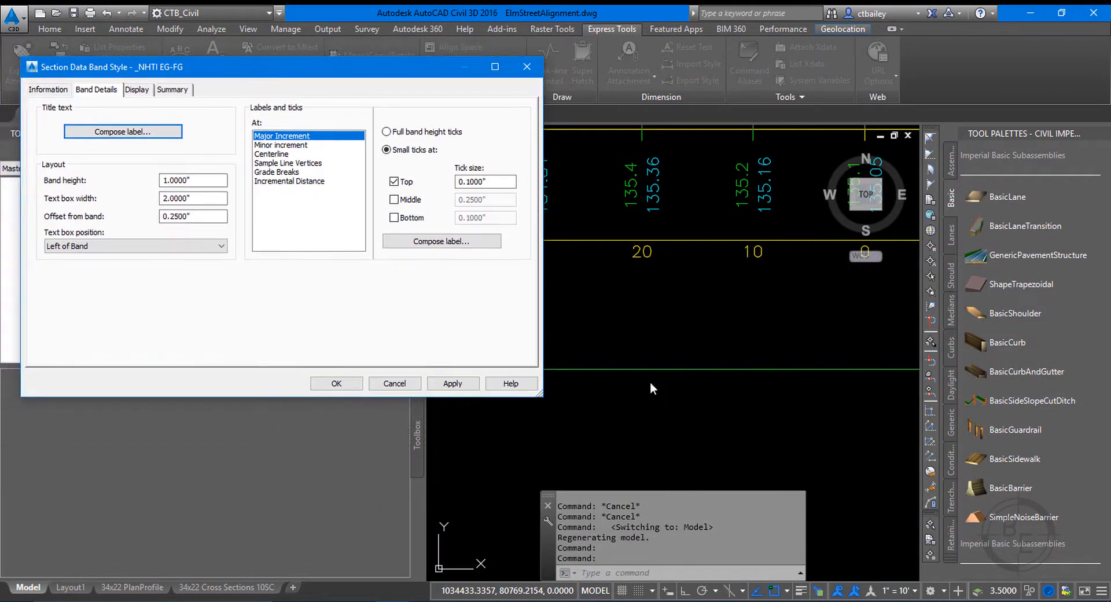
{"action": "left_click_drag", "start_coordinate": [539, 393], "coordinate": [474, 451]}
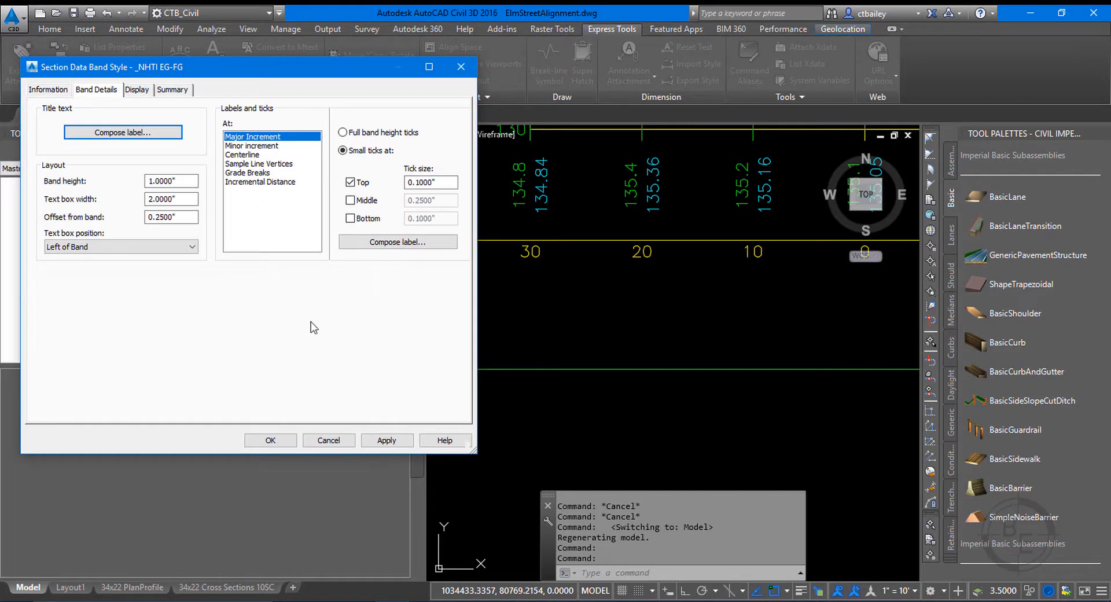
Anchor the Offset component of the major increment label to Band Top and apply the change to the band style.
{"action": "left_click", "coordinate": [375, 242]}
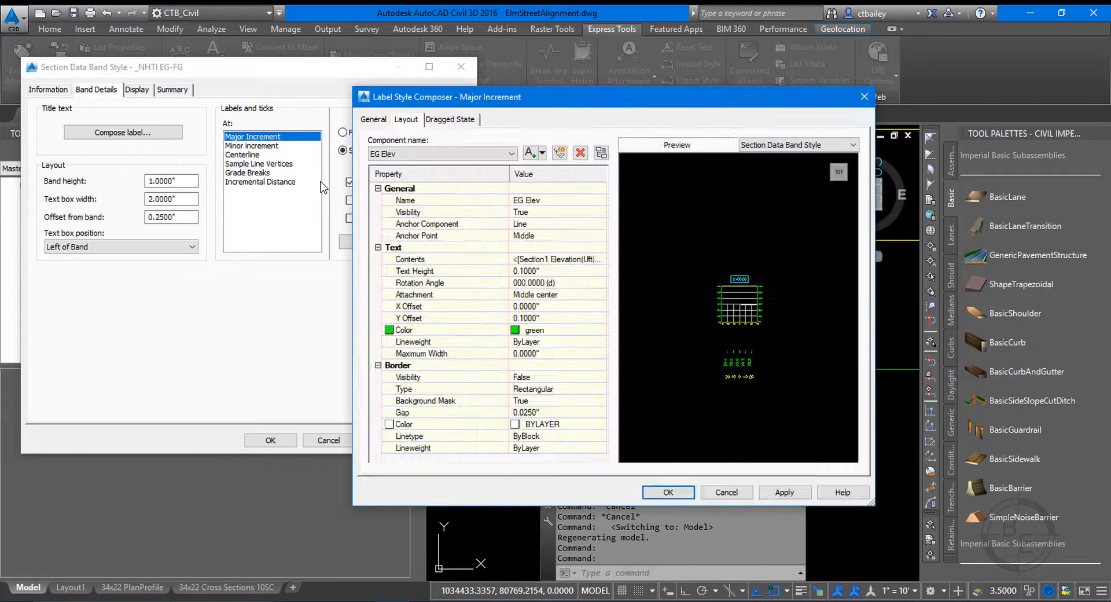
{"action": "left_click", "coordinate": [451, 154]}
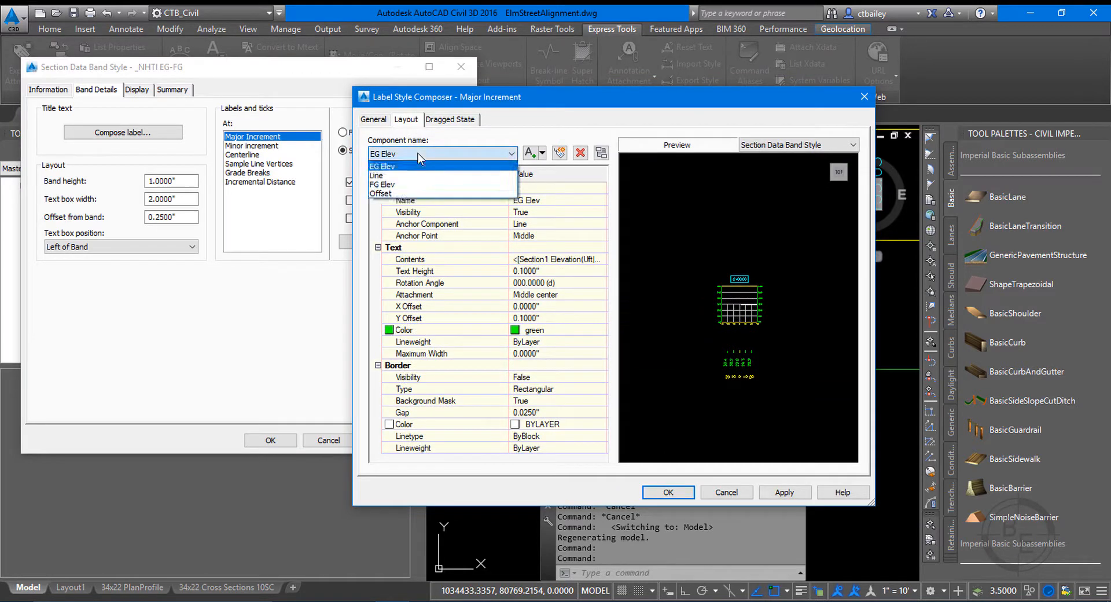
{"action": "left_click", "coordinate": [391, 194]}
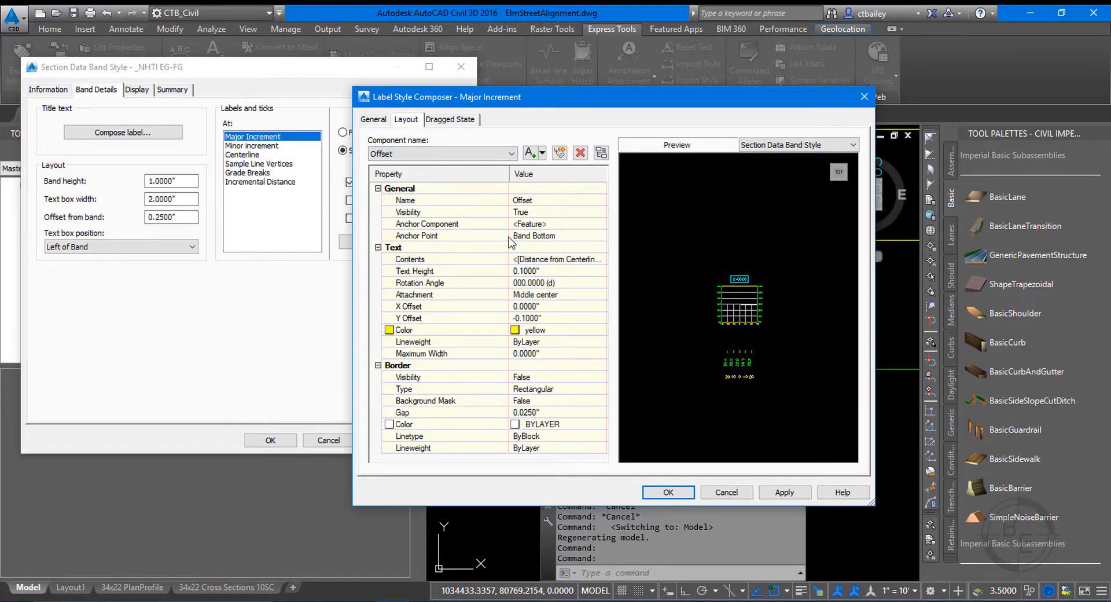
{"action": "left_click", "coordinate": [537, 236]}
{"action": "left_click", "coordinate": [536, 235]}
{"action": "left_click", "coordinate": [535, 249]}
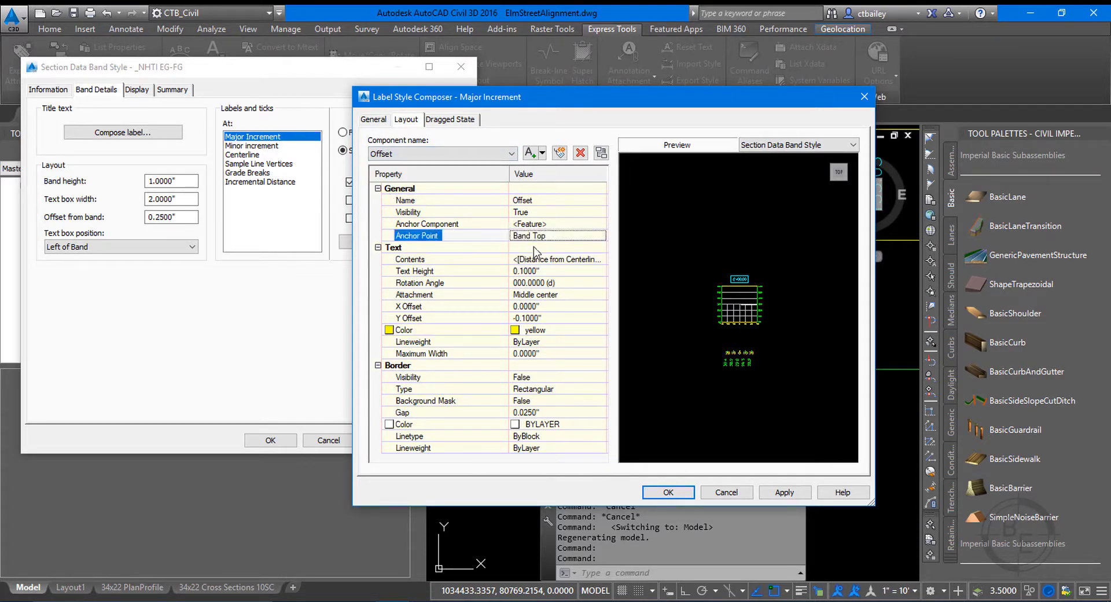
{"action": "left_click", "coordinate": [796, 495]}
{"action": "mouse_move", "coordinate": [532, 100]}
{"action": "left_mouse_down"}
{"action": "mouse_move", "coordinate": [1097, 11]}
{"action": "mouse_move", "coordinate": [980, 19]}
{"action": "left_mouse_up"}
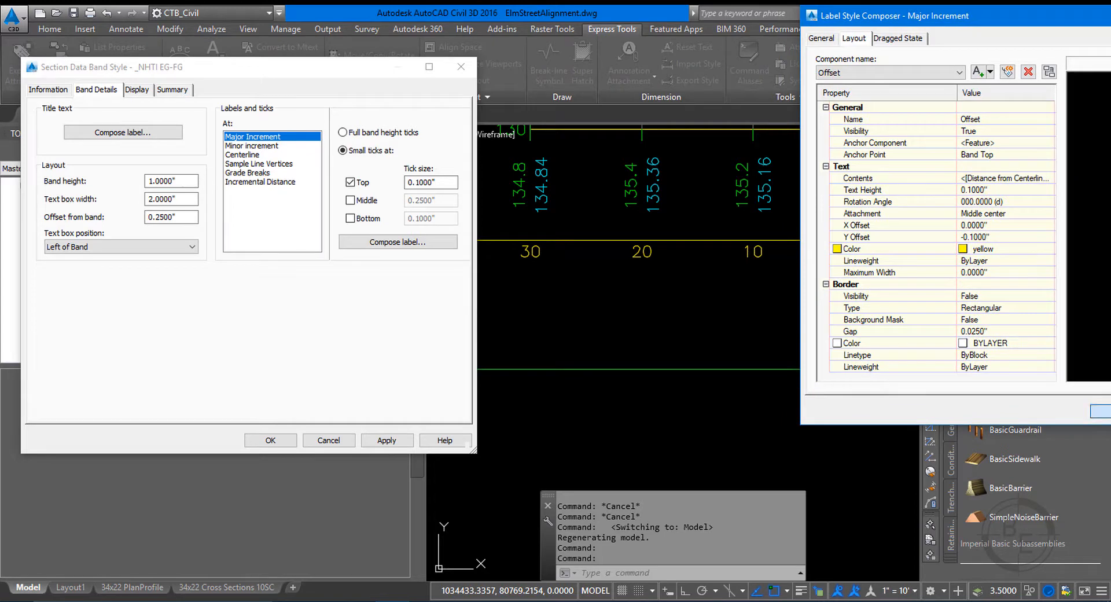
{"action": "left_click", "coordinate": [1106, 411]}
{"action": "left_click", "coordinate": [387, 439]}
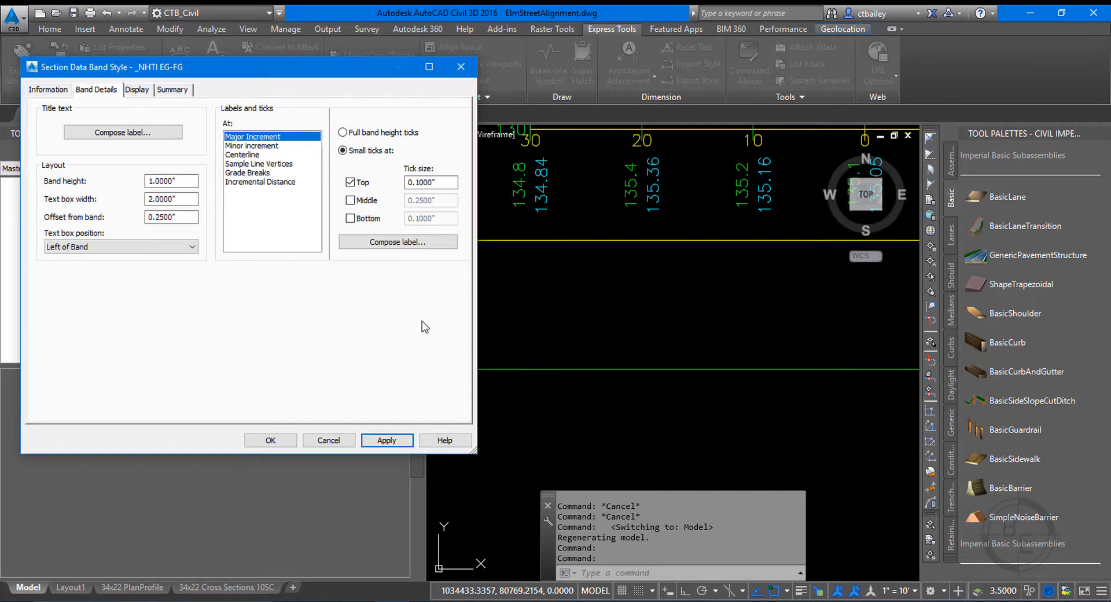
Set the Y offset of the major increment label's Offset component to -0.2000" and apply it to the band style.
{"action": "left_click", "coordinate": [371, 243]}
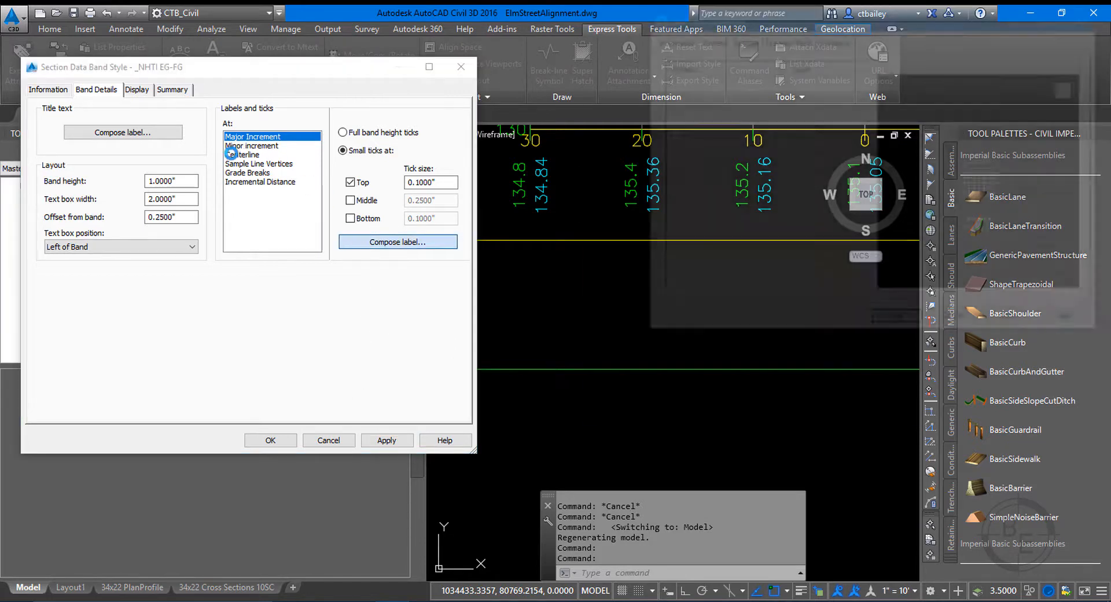
{"action": "left_click", "coordinate": [671, 72]}
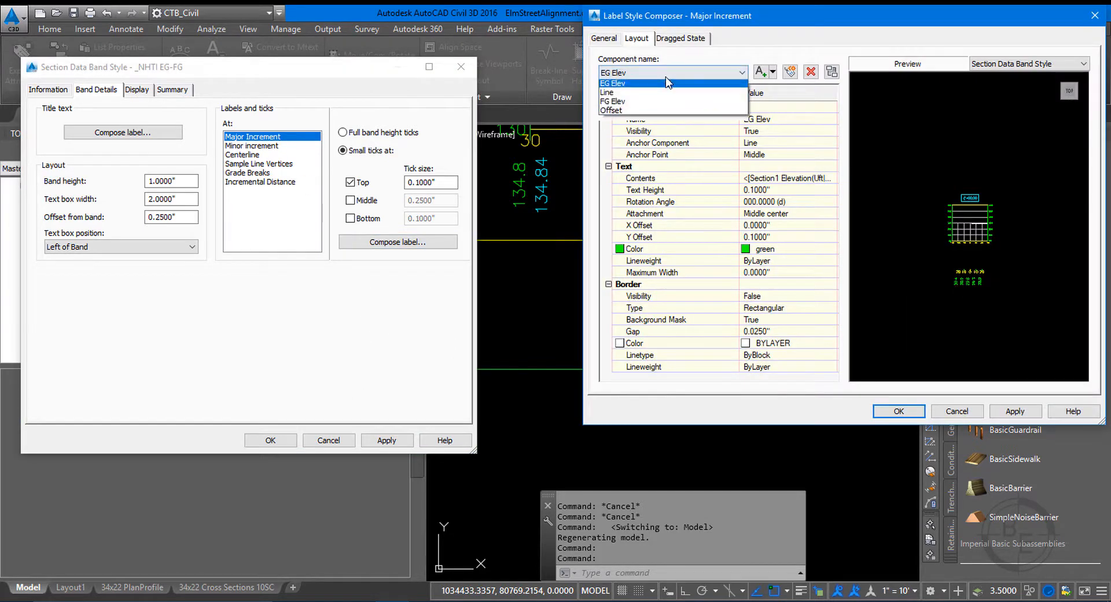
{"action": "left_click", "coordinate": [659, 107]}
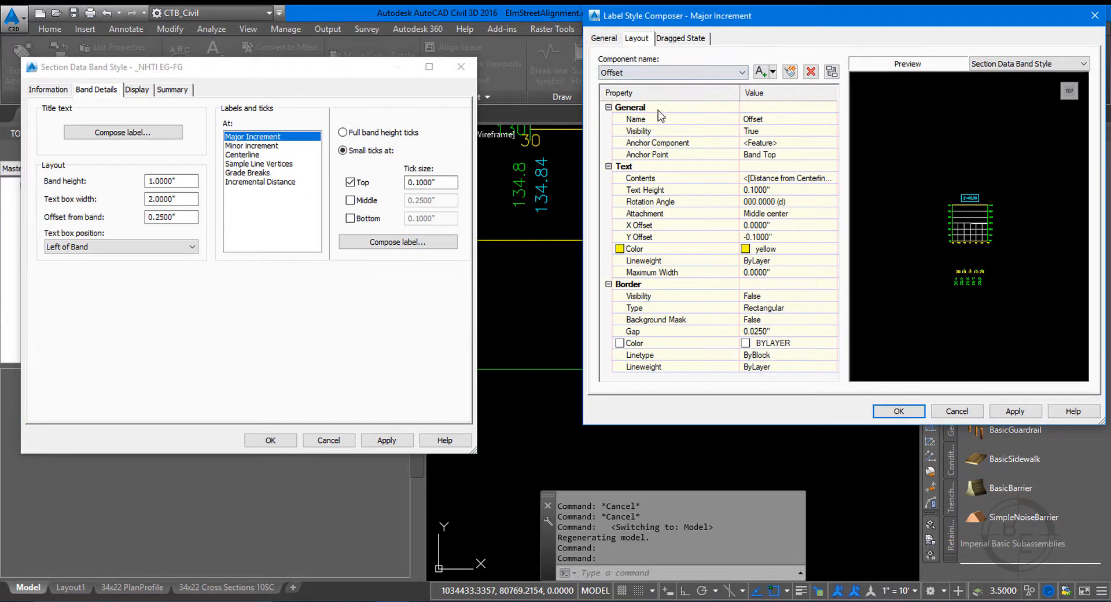
{"action": "left_click", "coordinate": [797, 237]}
{"action": "type", "text": "-.2"}
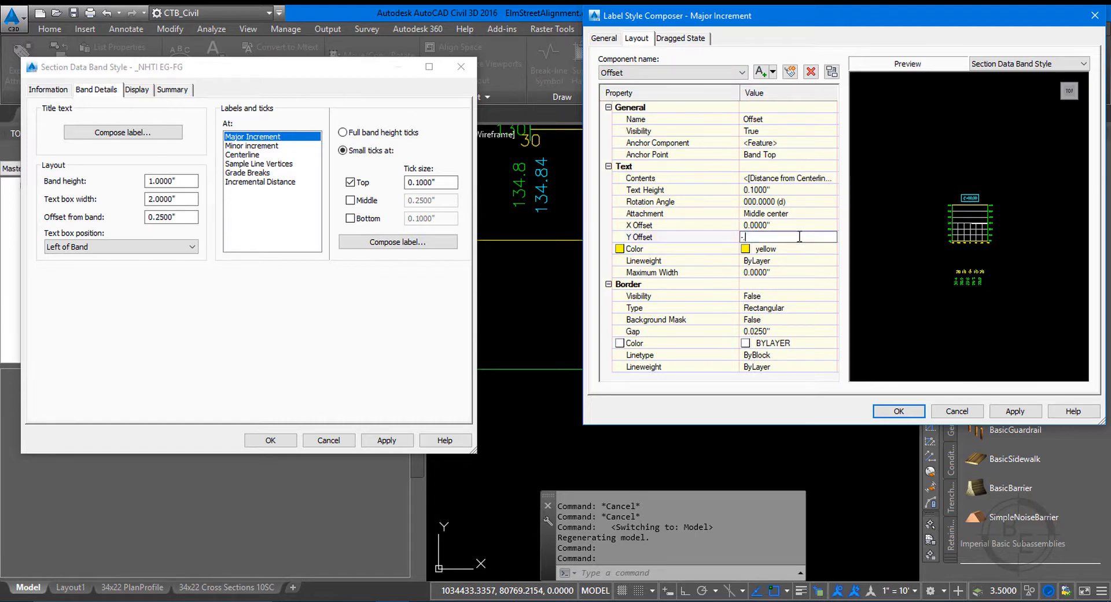
{"action": "left_click", "coordinate": [898, 411]}
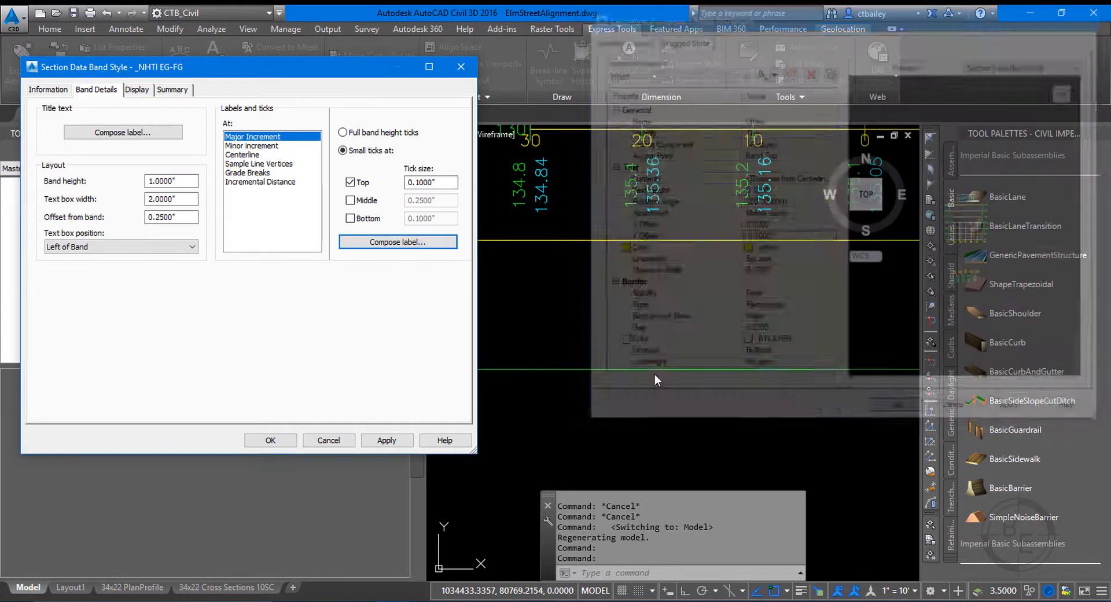
{"action": "left_click", "coordinate": [371, 439]}
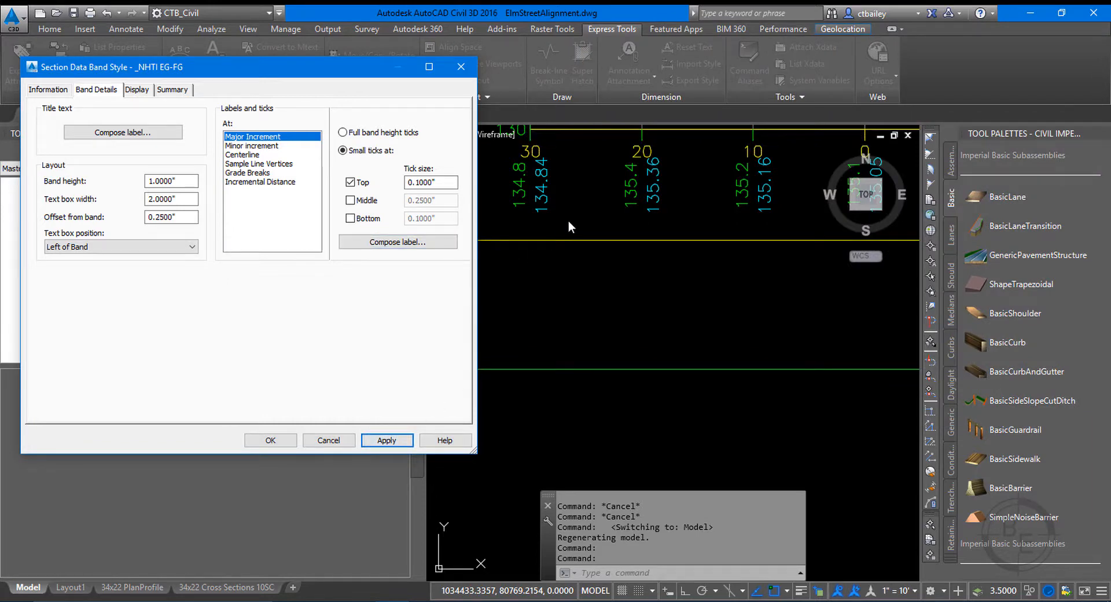
Change the Offset component's Y offset in the major increment label to -0.1500" and apply the band style.
{"action": "left_click", "coordinate": [407, 244]}
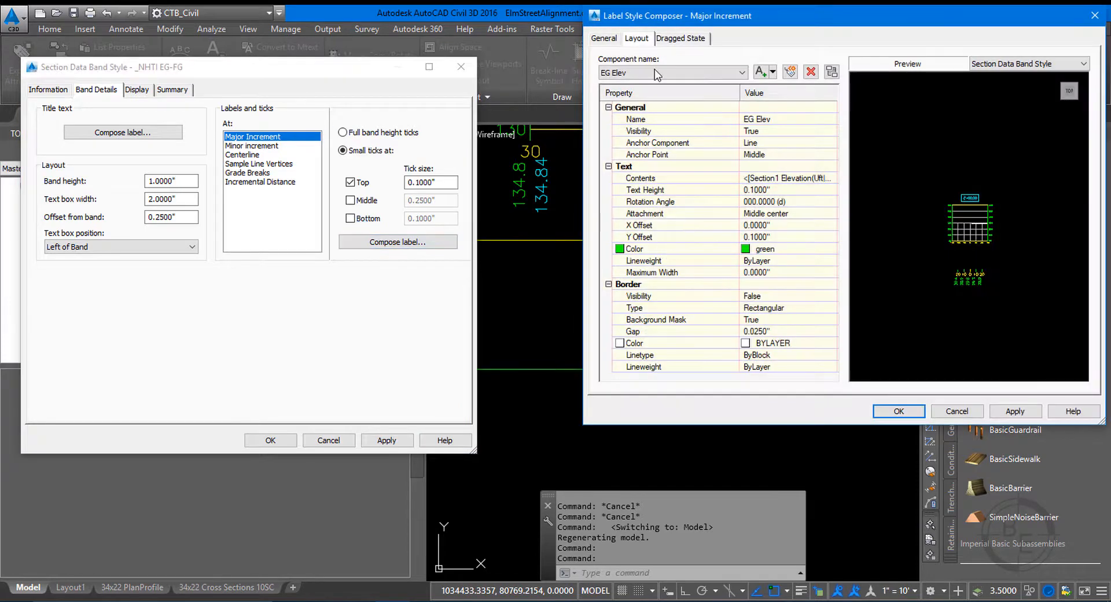
{"action": "left_click", "coordinate": [656, 71]}
{"action": "left_click", "coordinate": [625, 112]}
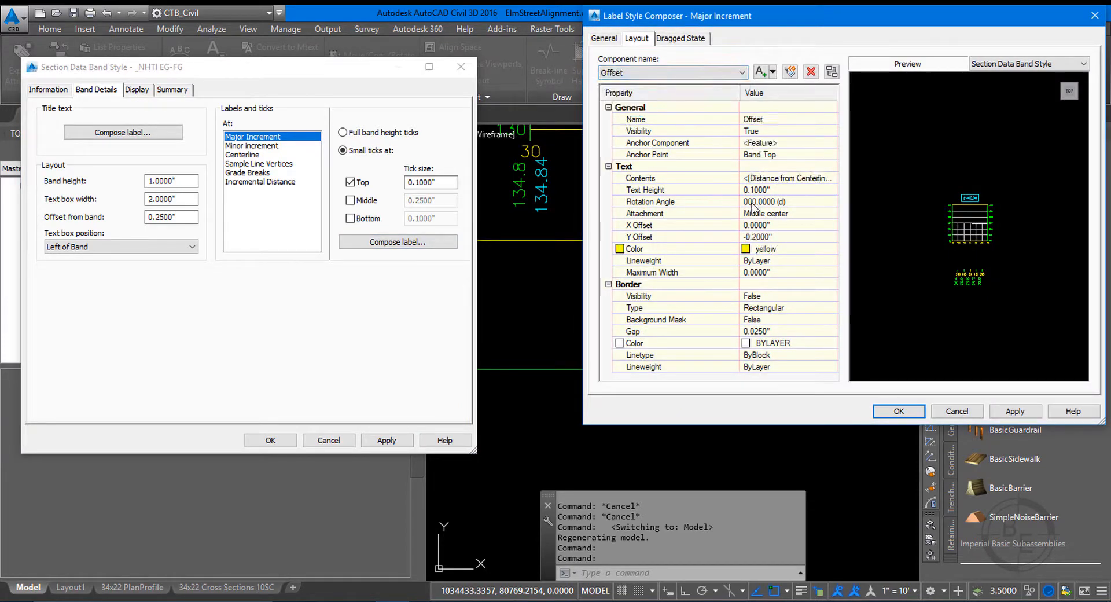
{"action": "left_click", "coordinate": [771, 236]}
{"action": "type", "text": "-.15"}
{"action": "left_click", "coordinate": [1030, 417]}
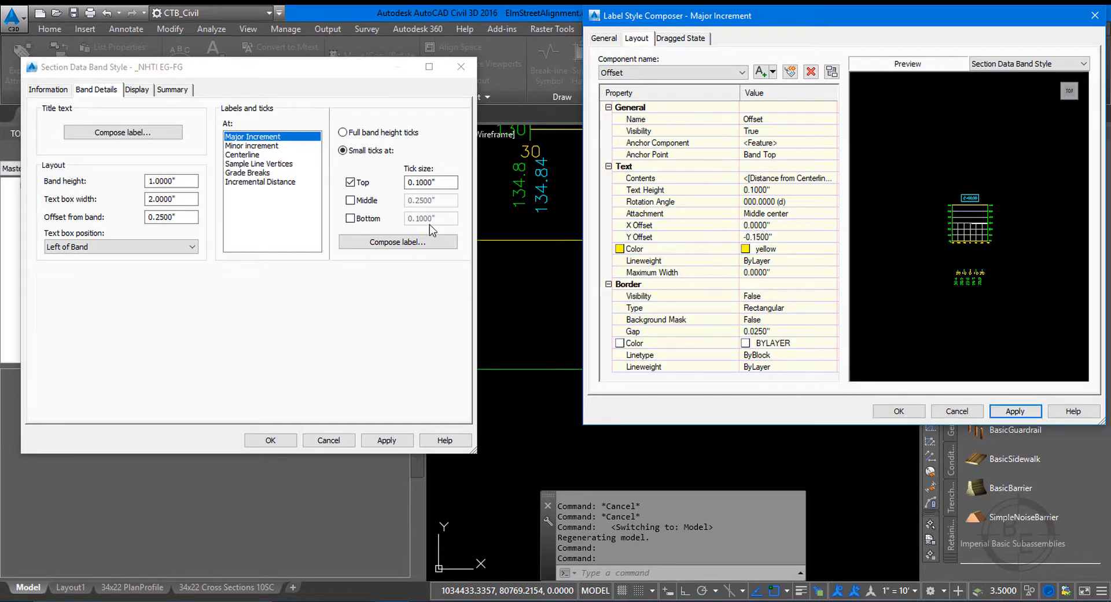
{"action": "left_click", "coordinate": [899, 410]}
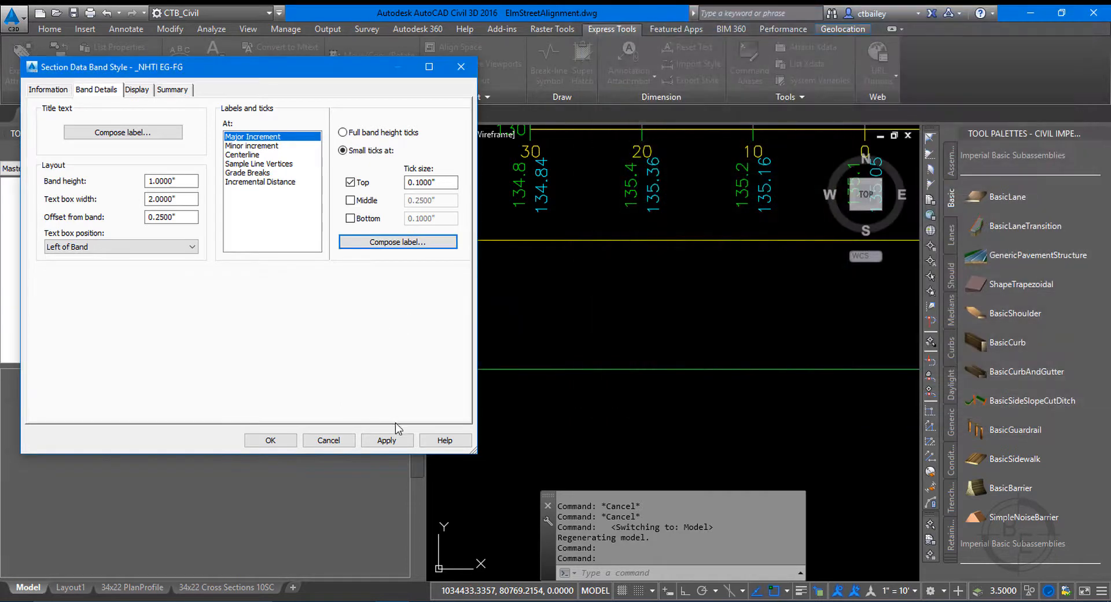
{"action": "left_click", "coordinate": [389, 440]}
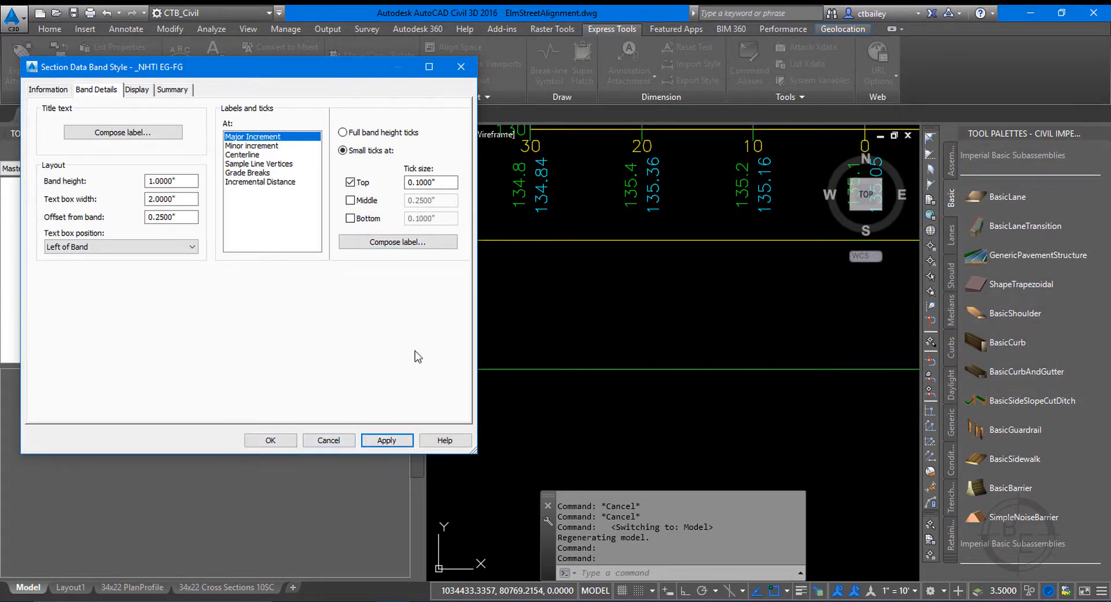
Set the Offset component's Y offset in the major increment label to -.175 and save the _NHTI EG-FG band style.
{"action": "left_click", "coordinate": [395, 242]}
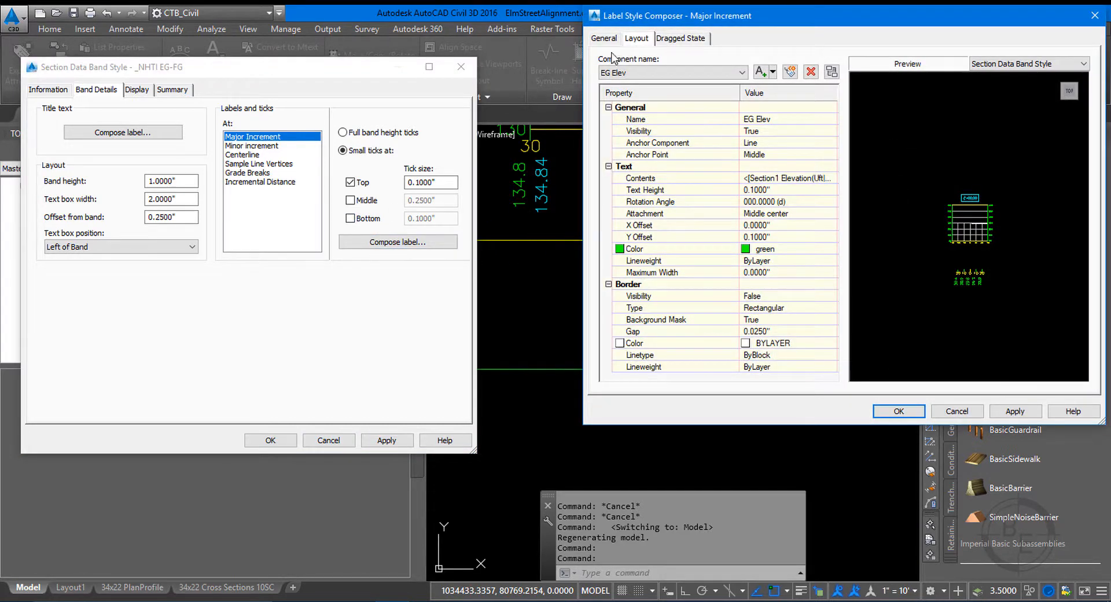
{"action": "left_click", "coordinate": [671, 72]}
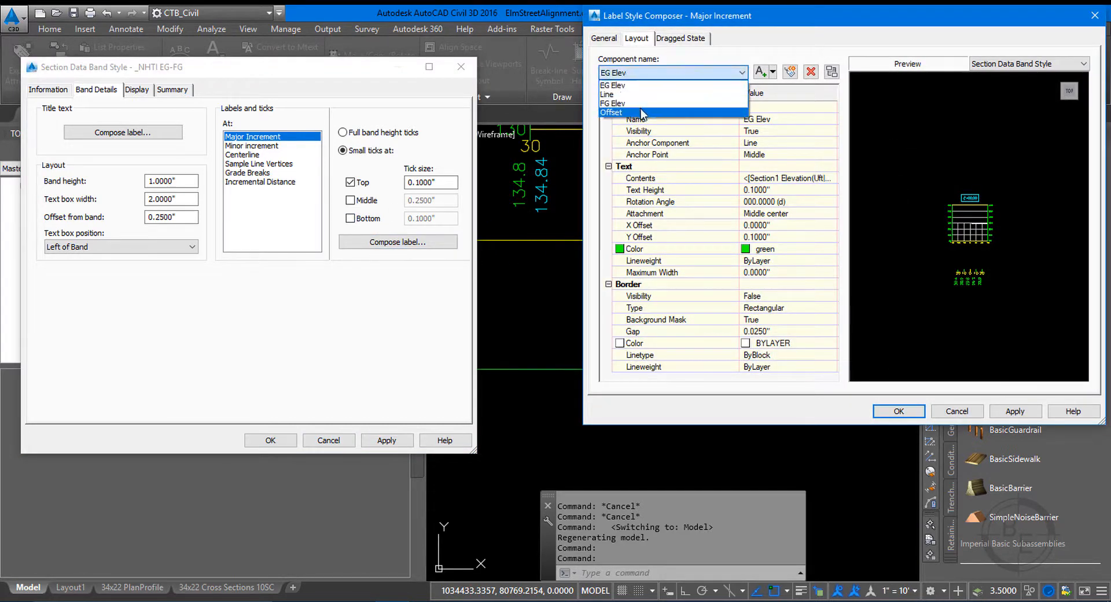
{"action": "left_click", "coordinate": [637, 110]}
{"action": "left_click", "coordinate": [788, 236]}
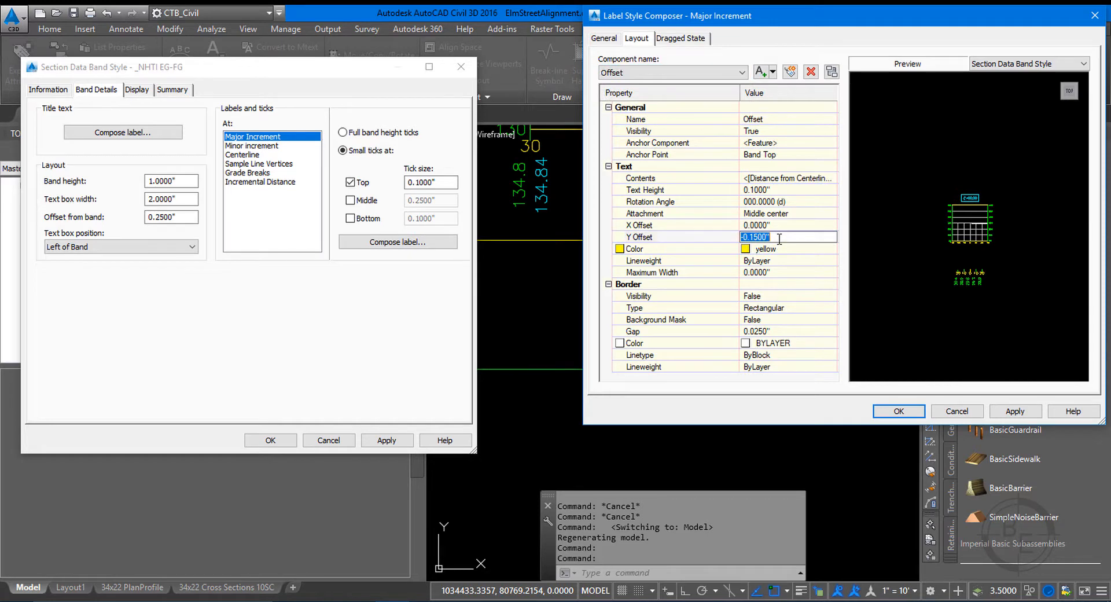
{"action": "type", "text": "-"}
{"action": "left_click", "coordinate": [891, 413]}
{"action": "left_click", "coordinate": [382, 440]}
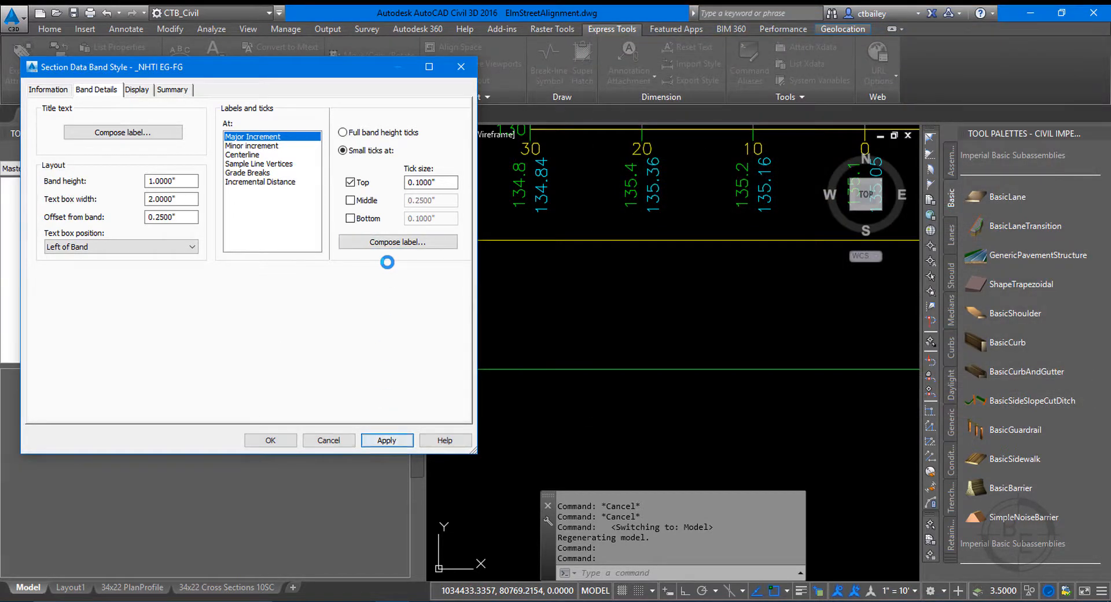
{"action": "left_click", "coordinate": [263, 442]}
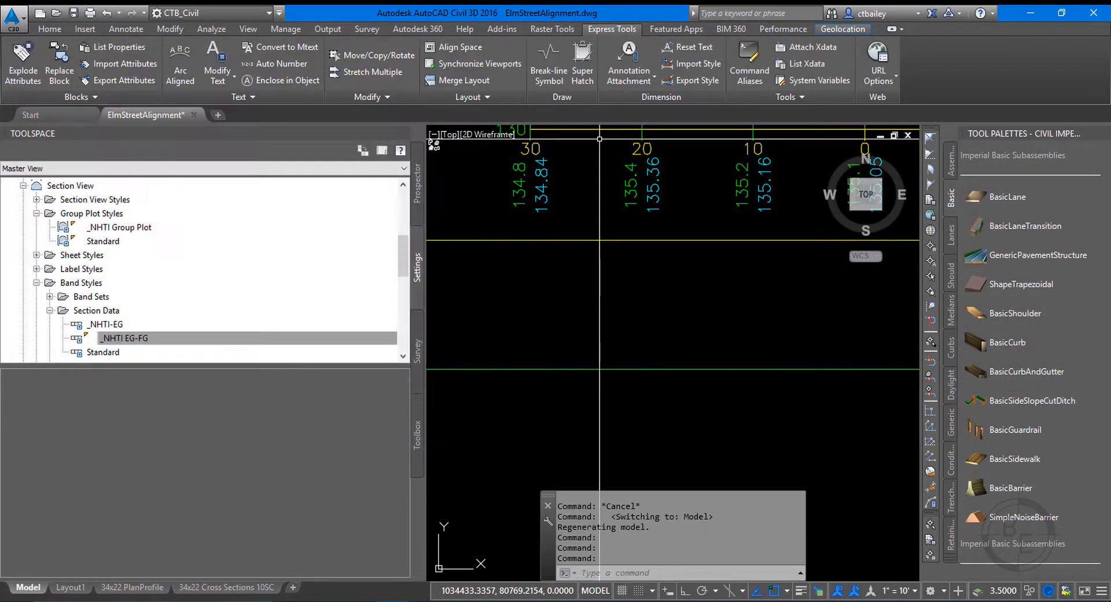
{"action": "scroll", "coordinate": [497, 242], "scroll_direction": "down", "scroll_amount": 5}
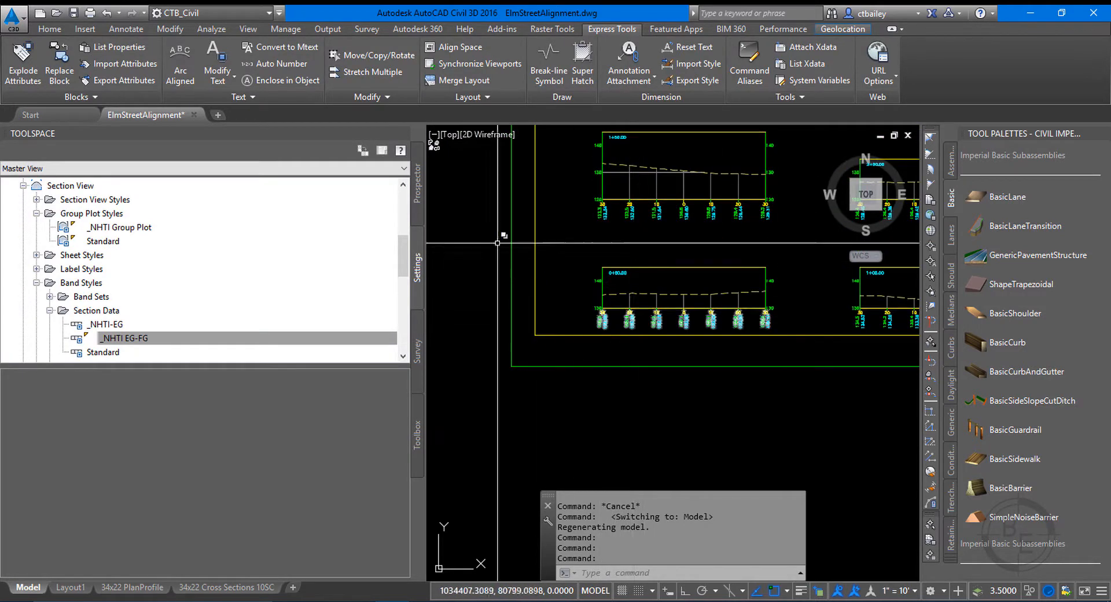
Update the section view layout of Section View Group - 1 under the Elm Street sample line group.
{"action": "left_click", "coordinate": [417, 184]}
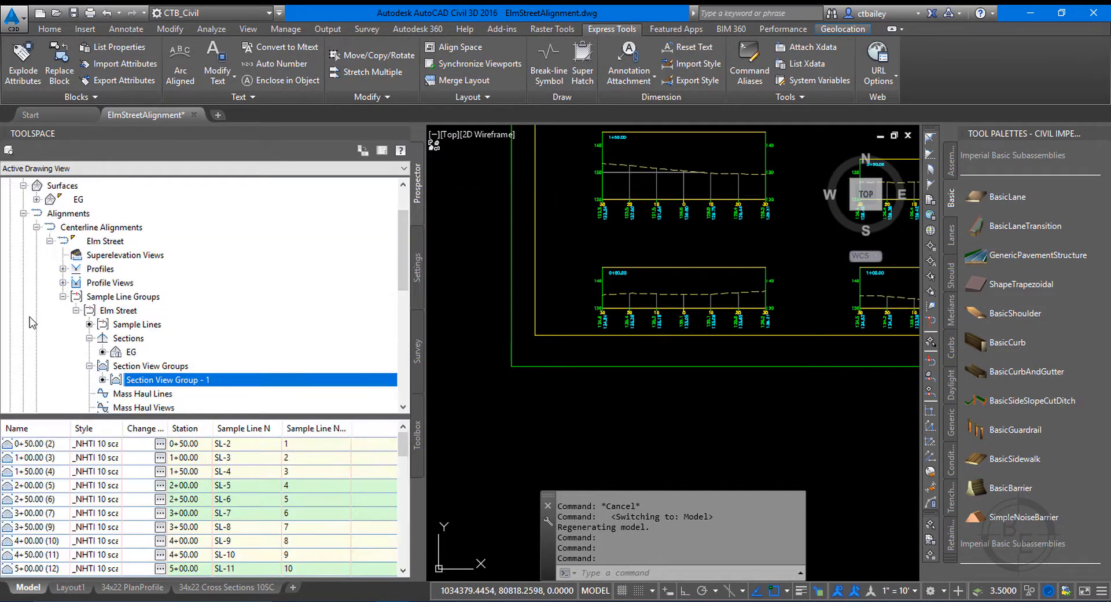
{"action": "right_click", "coordinate": [158, 379]}
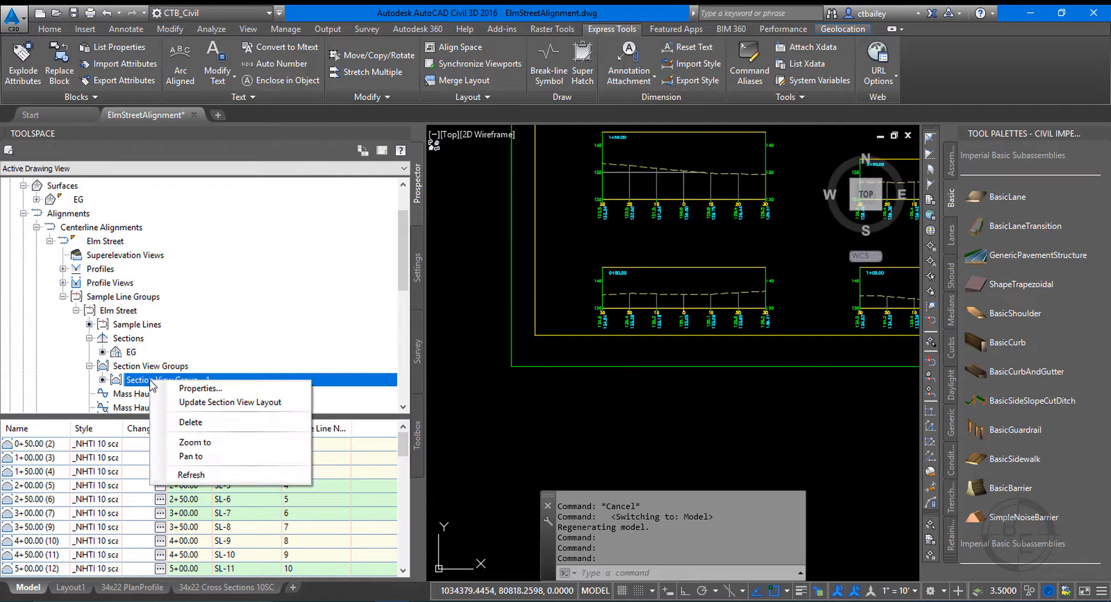
{"action": "left_click", "coordinate": [222, 404]}
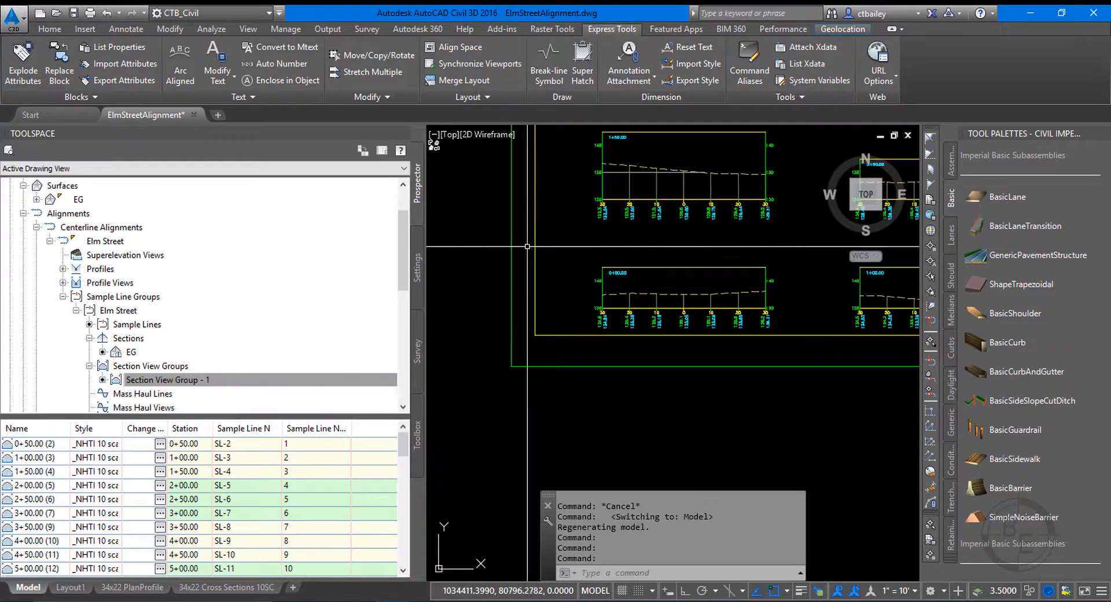
{"action": "scroll", "coordinate": [653, 158], "scroll_direction": "up", "scroll_amount": 6}
{"action": "scroll", "coordinate": [324, 497], "scroll_direction": "down", "scroll_amount": 1}
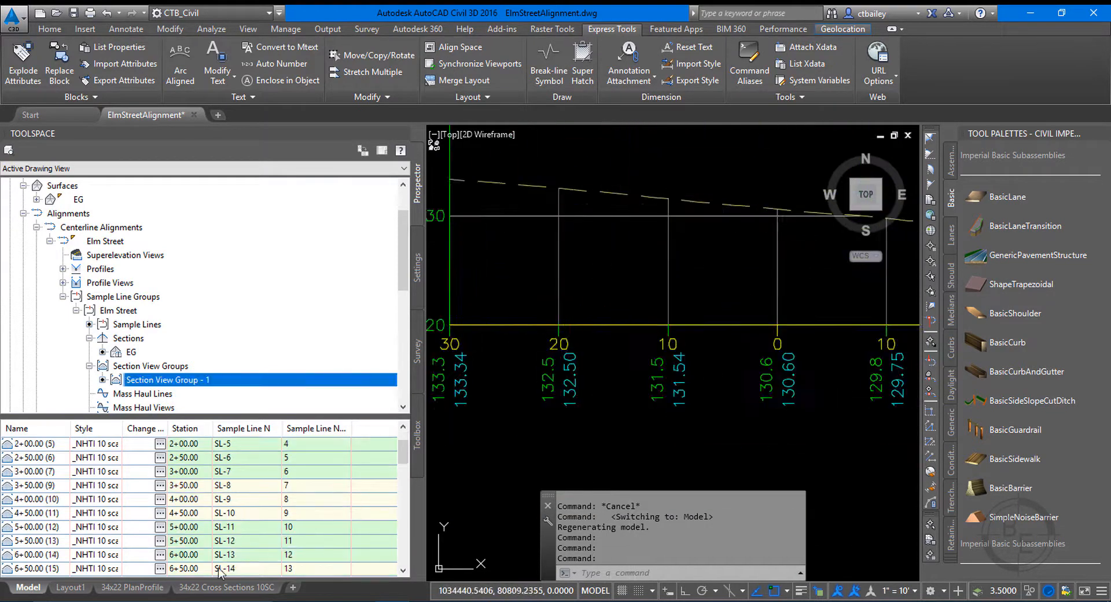
Examine the section band labels against the viewport border on the 34x22 Cross Sections 10SC layout.
{"action": "left_click", "coordinate": [199, 591]}
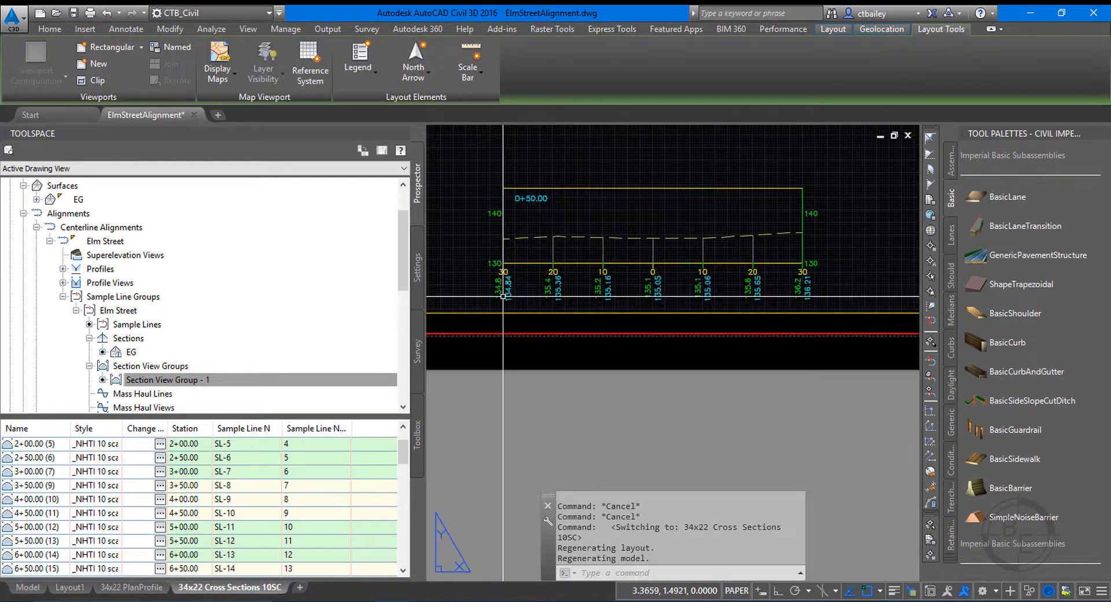
{"action": "scroll", "coordinate": [520, 286], "scroll_direction": "up", "scroll_amount": 4}
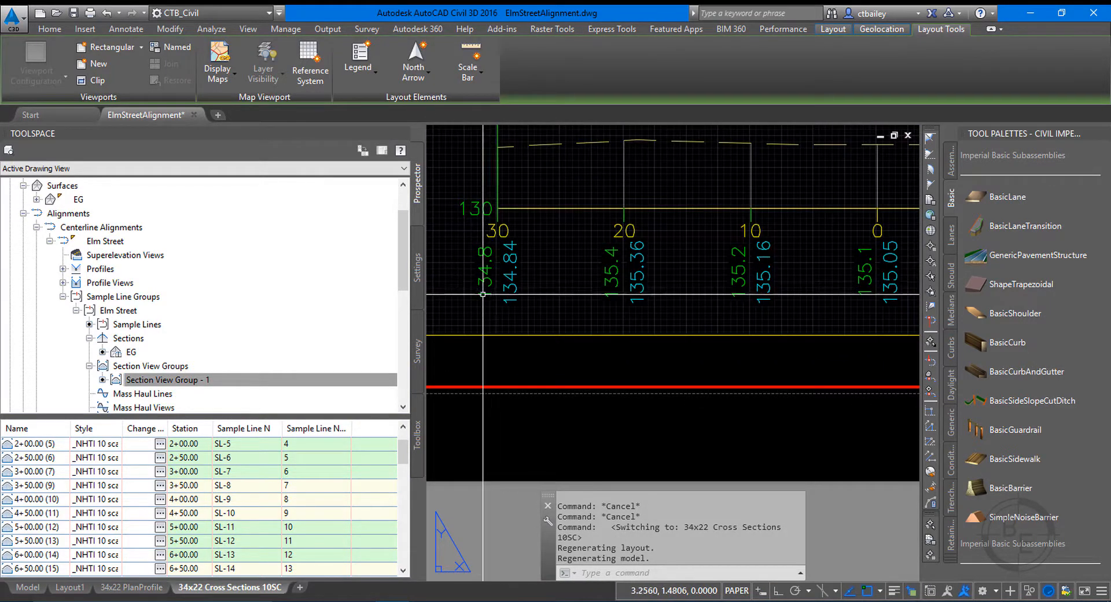
{"action": "scroll", "coordinate": [695, 263], "scroll_direction": "down", "scroll_amount": 6}
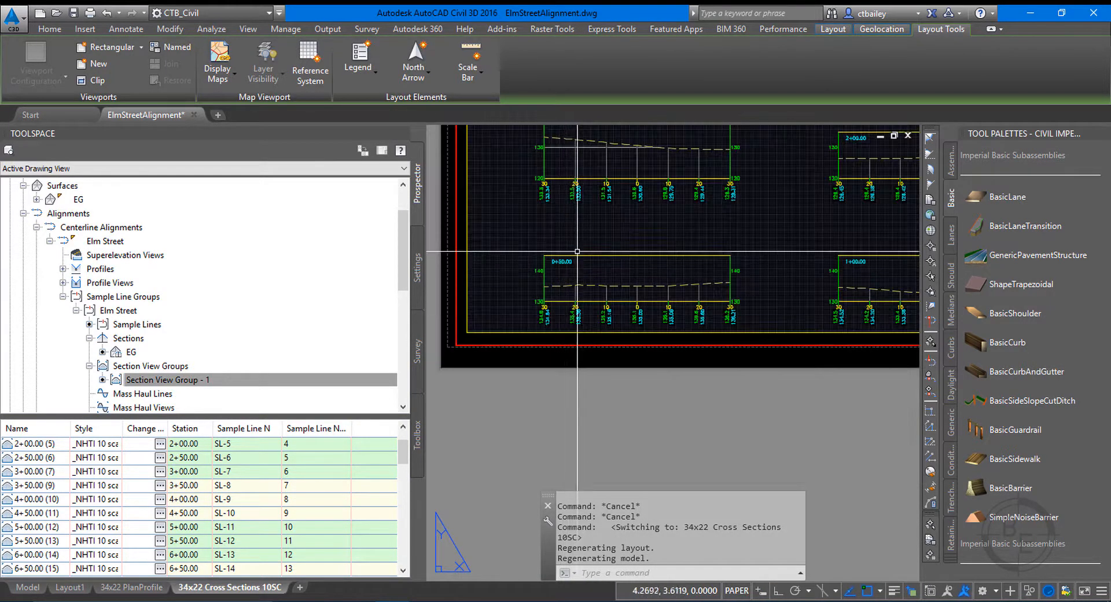
{"action": "scroll", "coordinate": [694, 263], "scroll_direction": "up", "scroll_amount": 5}
{"action": "scroll", "coordinate": [665, 278], "scroll_direction": "down", "scroll_amount": 4}
{"action": "scroll", "coordinate": [541, 272], "scroll_direction": "up", "scroll_amount": 5}
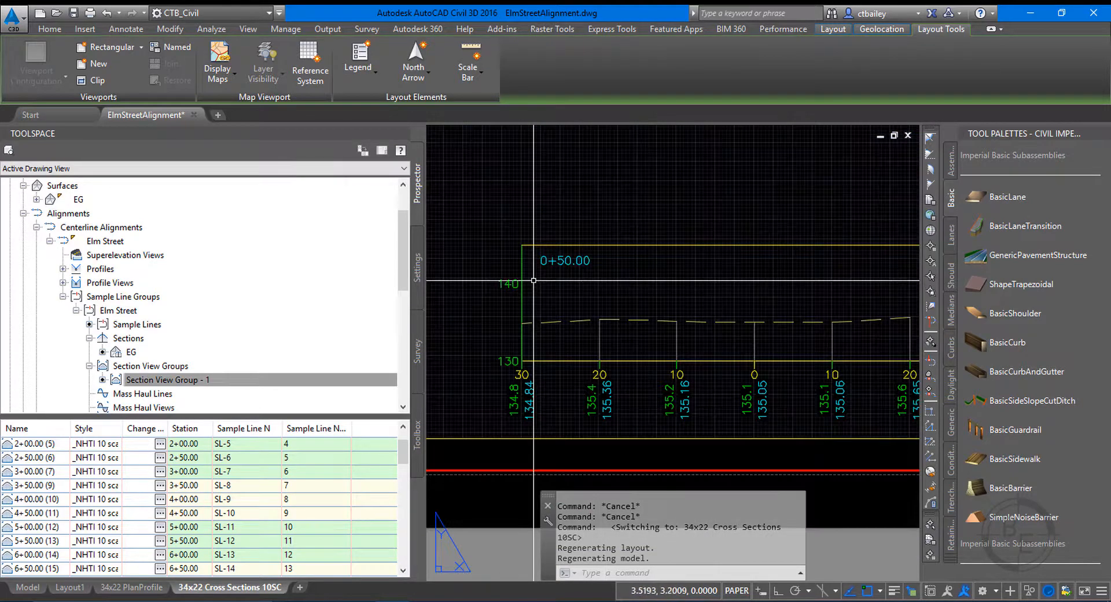
{"action": "scroll", "coordinate": [538, 272], "scroll_direction": "down", "scroll_amount": 8}
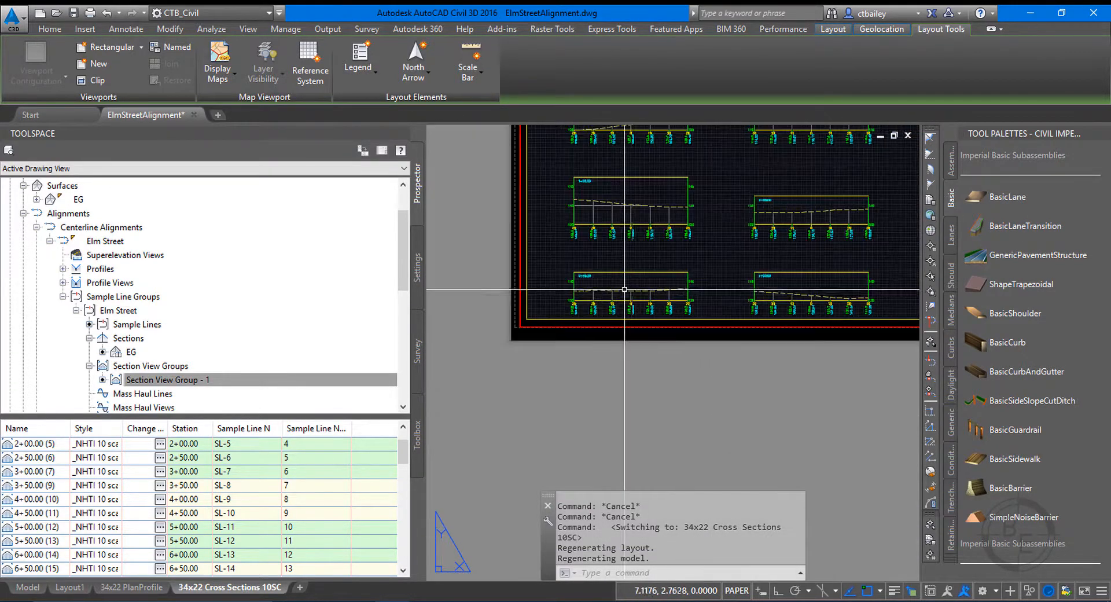
{"action": "scroll", "coordinate": [675, 237], "scroll_direction": "up", "scroll_amount": 2}
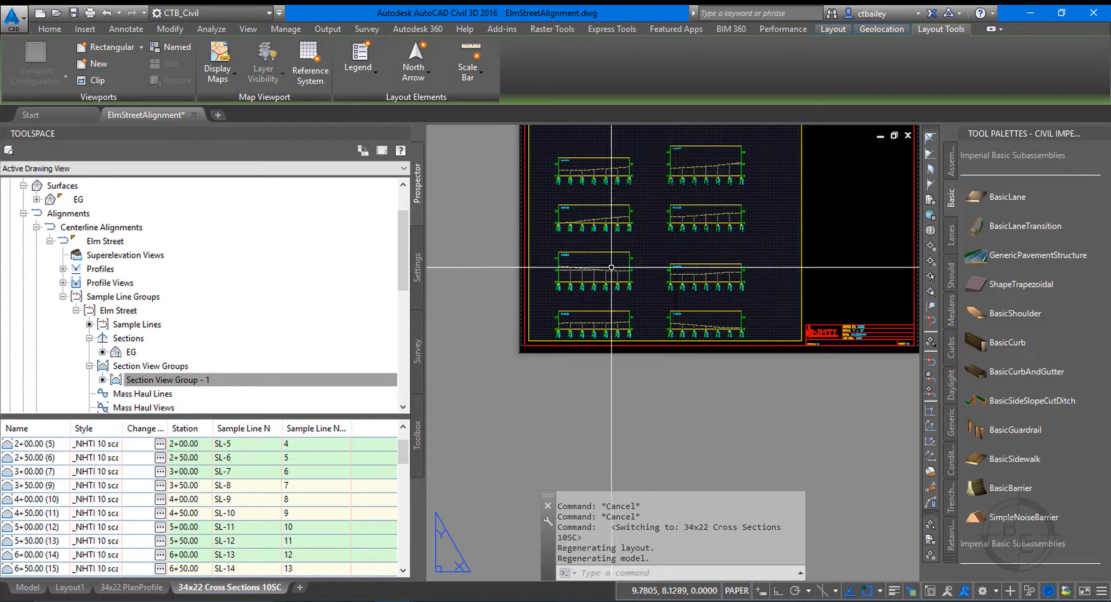
{"action": "scroll", "coordinate": [559, 321], "scroll_direction": "up", "scroll_amount": 6}
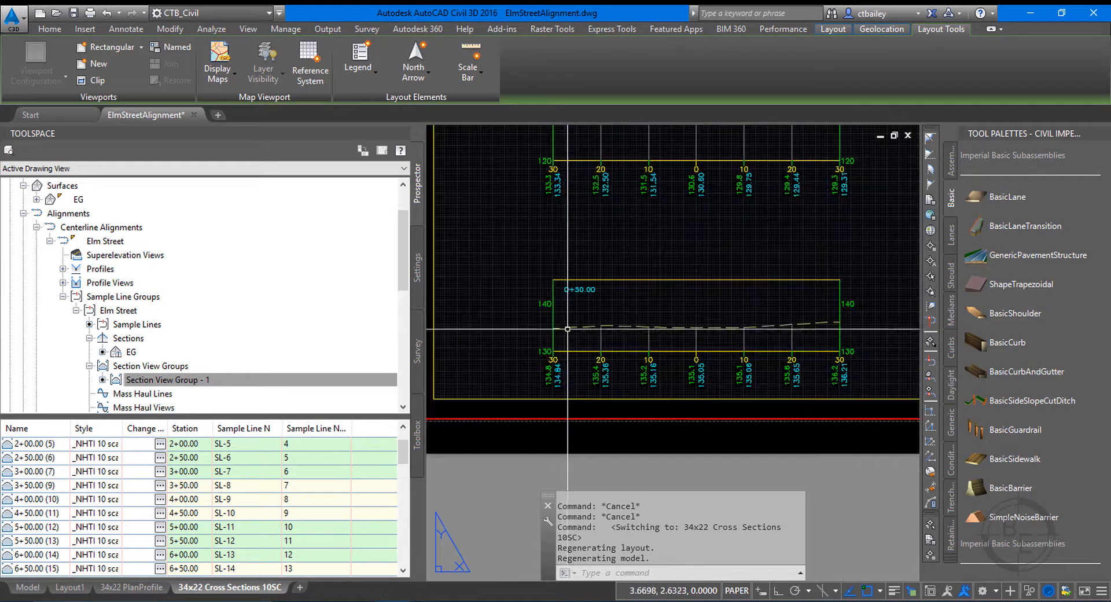
Switch to the 34x22 PlanProfile layout and activate the profile viewport around the elevation band labels.
{"action": "left_click", "coordinate": [145, 587]}
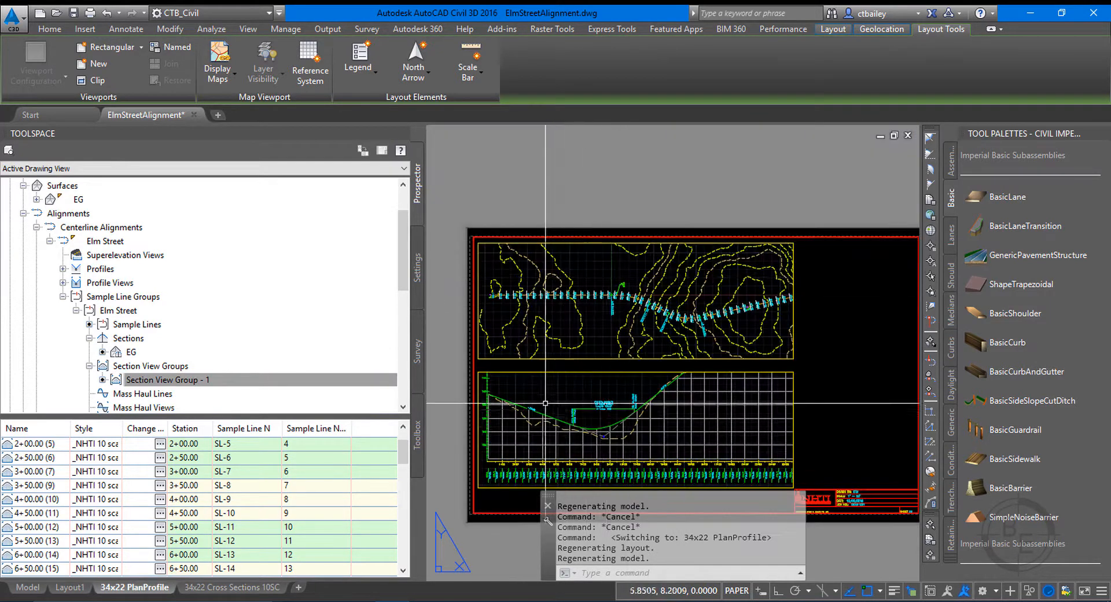
{"action": "scroll", "coordinate": [559, 332], "scroll_direction": "down", "scroll_amount": 2}
{"action": "scroll", "coordinate": [533, 399], "scroll_direction": "up", "scroll_amount": 5}
{"action": "scroll", "coordinate": [555, 382], "scroll_direction": "down", "scroll_amount": 3}
{"action": "scroll", "coordinate": [588, 310], "scroll_direction": "up", "scroll_amount": 6}
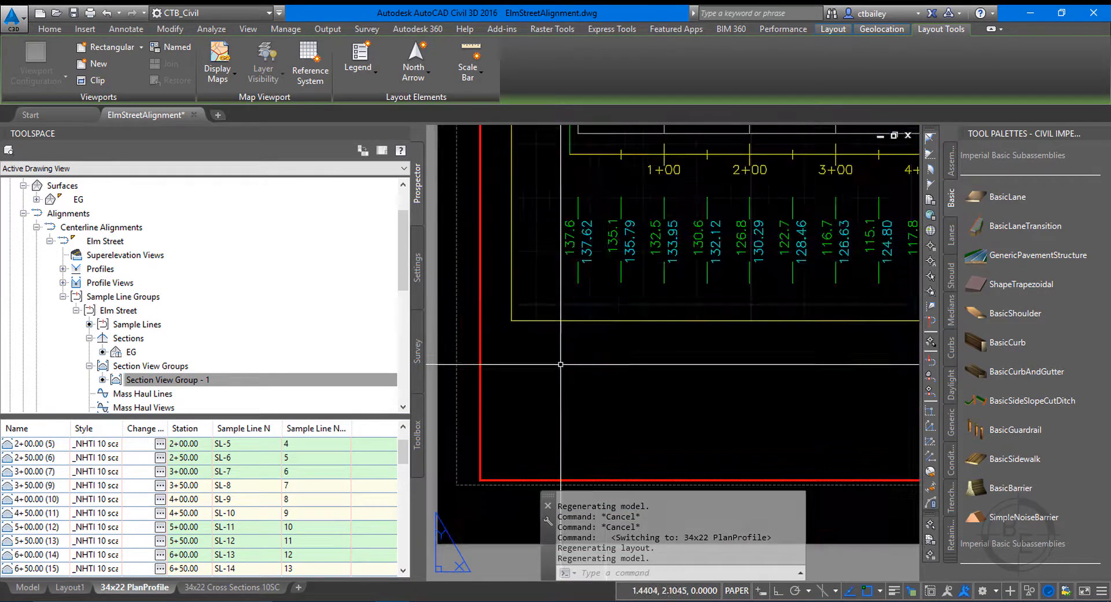
{"action": "scroll", "coordinate": [589, 310], "scroll_direction": "down", "scroll_amount": 3}
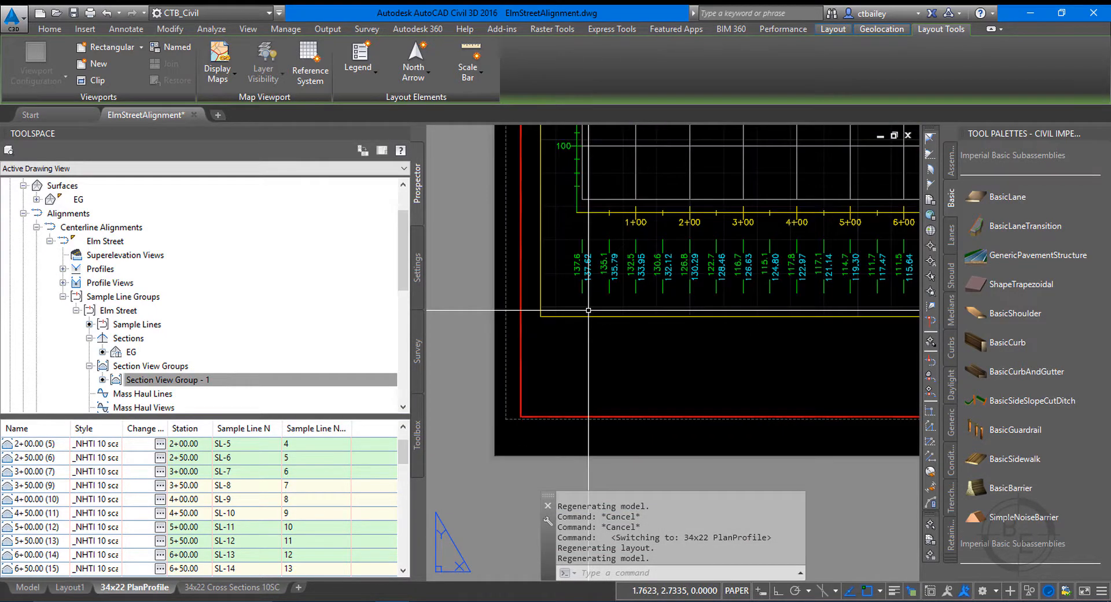
{"action": "left_click", "coordinate": [594, 269]}
{"action": "double_click", "coordinate": [594, 268]}
{"action": "left_click", "coordinate": [586, 264]}
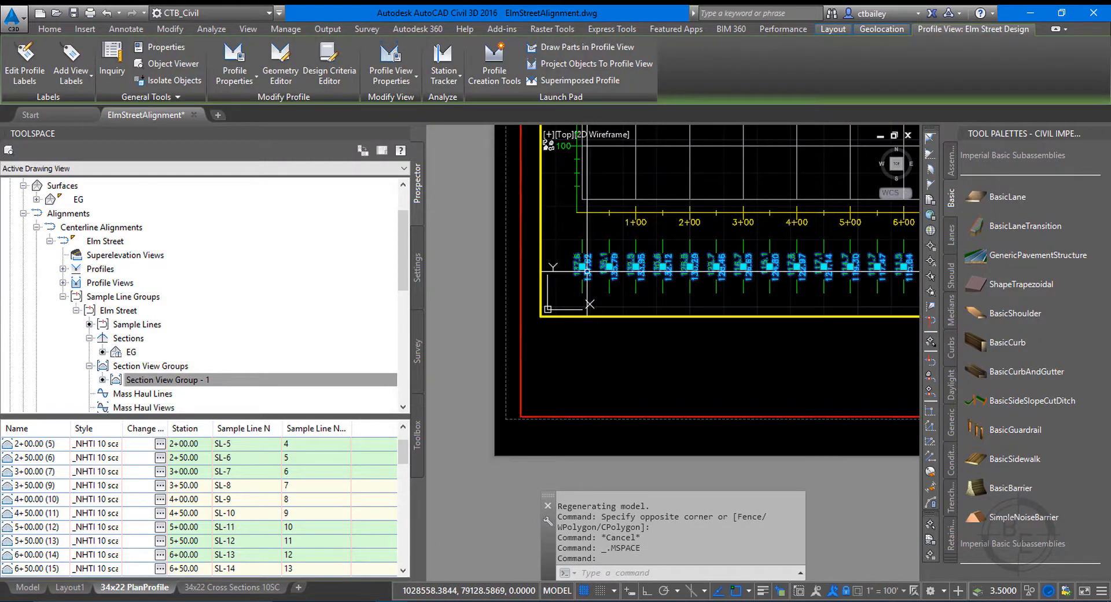
{"action": "key", "text": "Escape"}
{"action": "key", "text": "Escape"}
{"action": "key", "text": "Escape"}
Open the EG_FG profile data band style for editing and show its band details beside the drawing.
{"action": "left_click", "coordinate": [418, 268]}
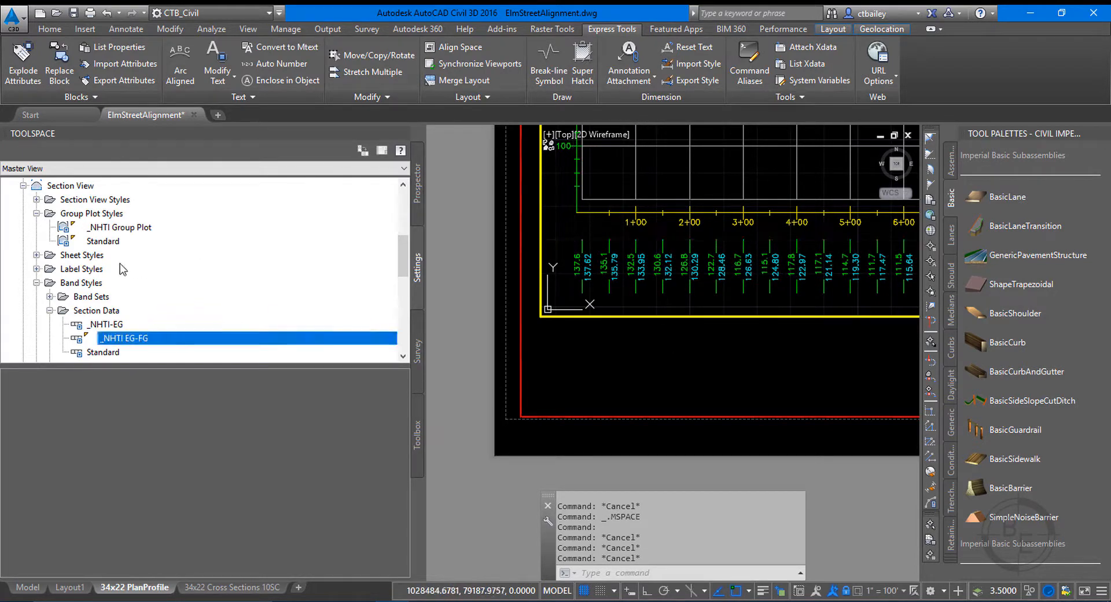
{"action": "left_click", "coordinate": [23, 185]}
{"action": "scroll", "coordinate": [81, 283], "scroll_direction": "up", "scroll_amount": 2}
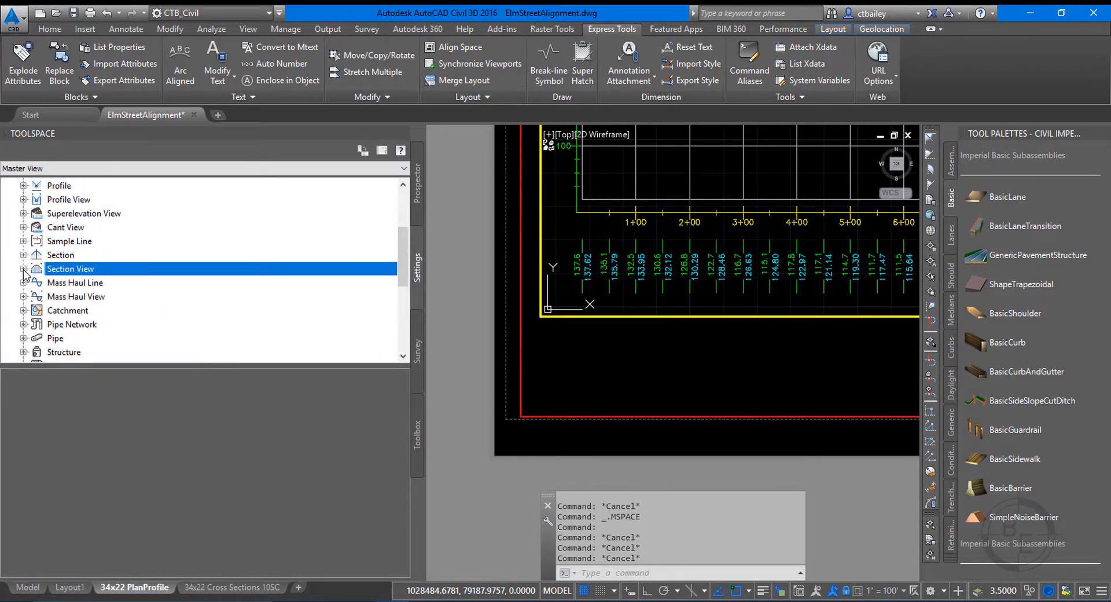
{"action": "scroll", "coordinate": [24, 273], "scroll_direction": "up", "scroll_amount": 3}
{"action": "left_click", "coordinate": [24, 311]}
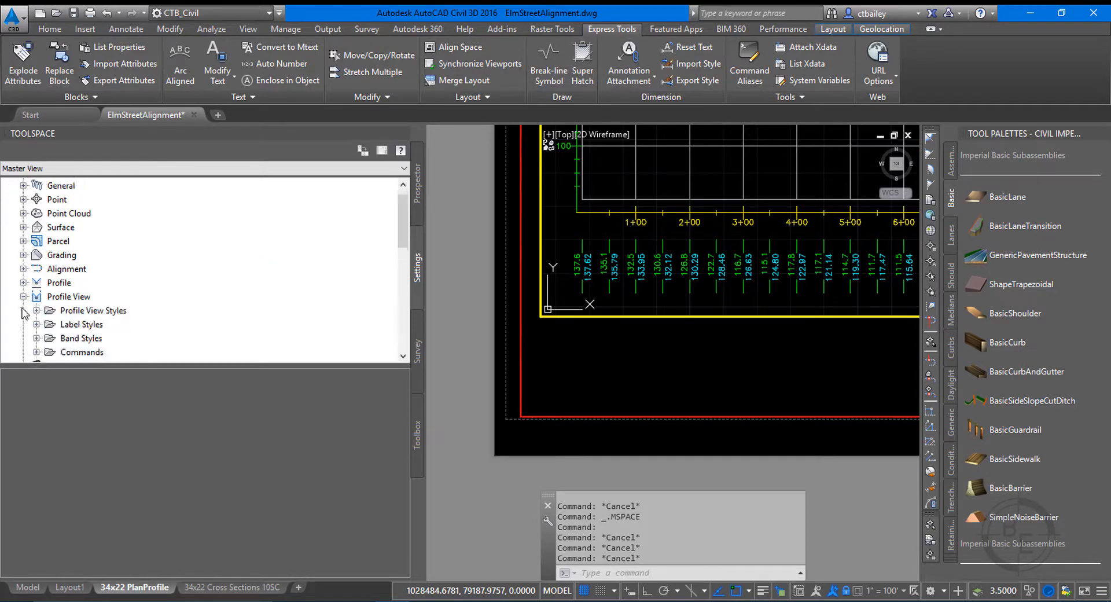
{"action": "left_click", "coordinate": [36, 338]}
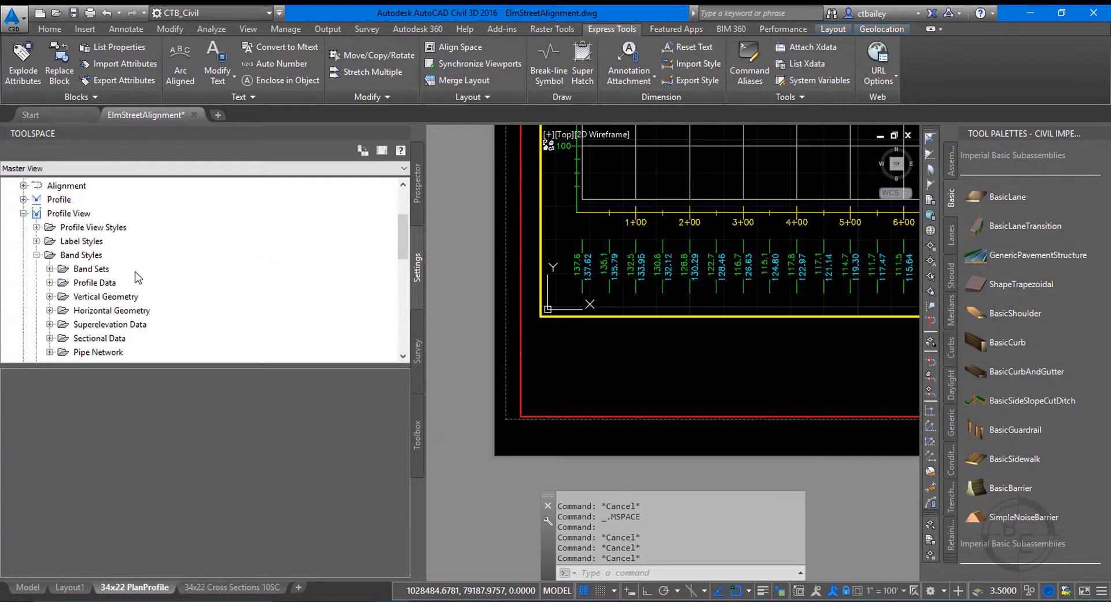
{"action": "scroll", "coordinate": [134, 272], "scroll_direction": "down", "scroll_amount": 1}
{"action": "left_click", "coordinate": [50, 240]}
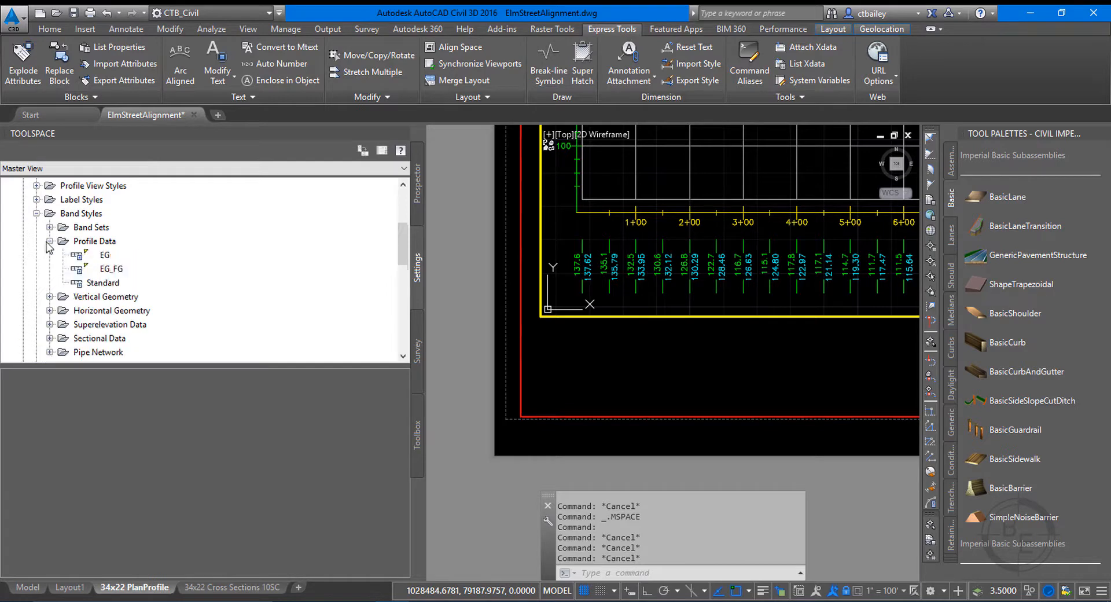
{"action": "left_click", "coordinate": [110, 270]}
{"action": "right_click", "coordinate": [109, 273]}
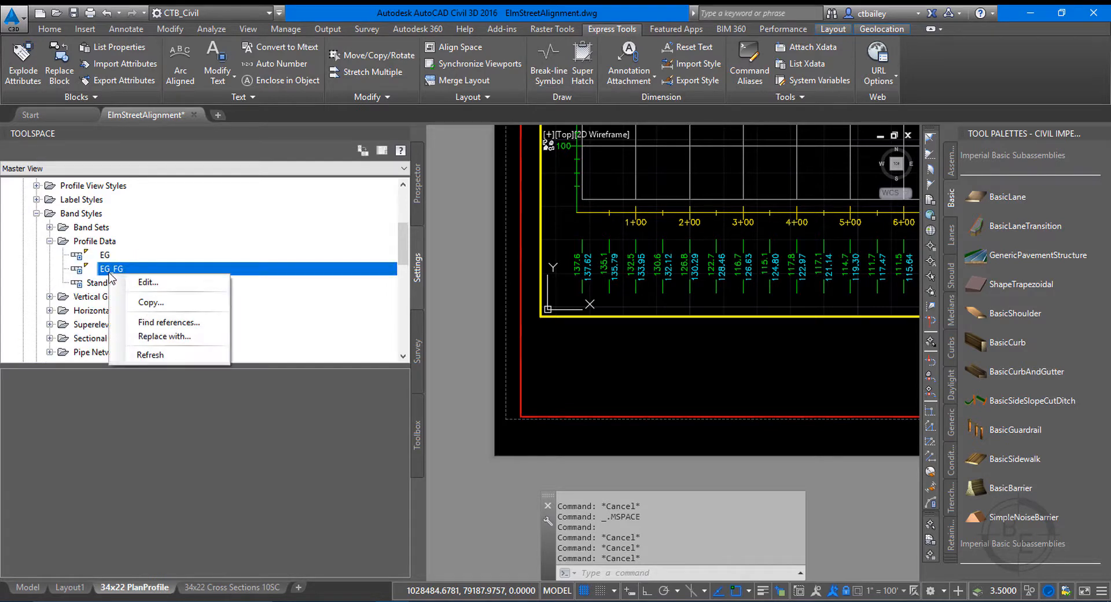
{"action": "left_click", "coordinate": [155, 279]}
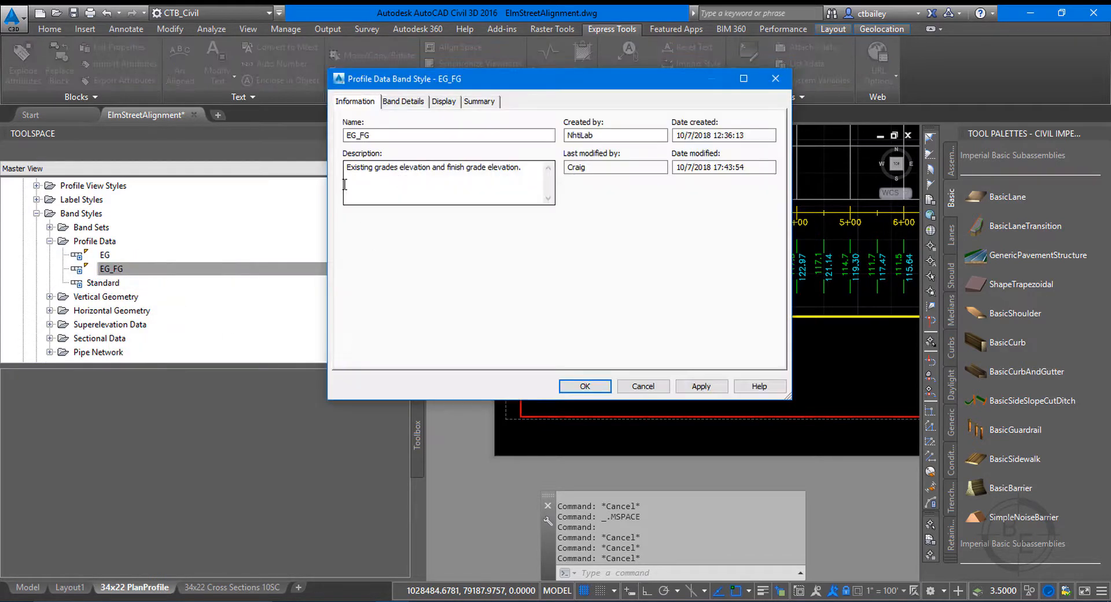
{"action": "left_click", "coordinate": [403, 102]}
{"action": "mouse_move", "coordinate": [428, 83]}
{"action": "left_mouse_down"}
{"action": "mouse_move", "coordinate": [114, 118]}
{"action": "mouse_move", "coordinate": [141, 76]}
{"action": "left_mouse_up"}
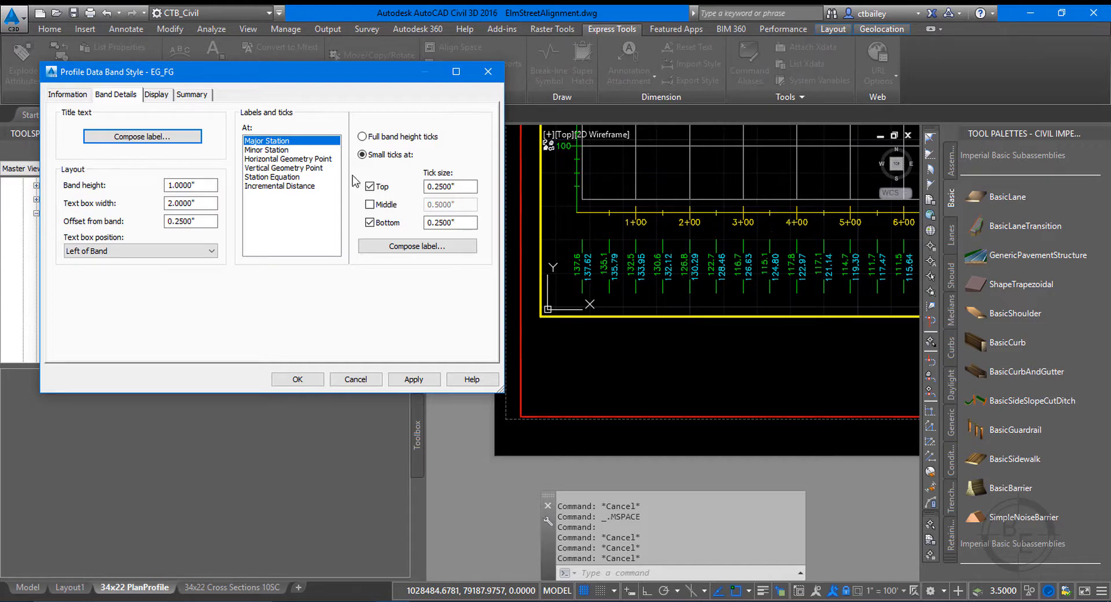
Turn off the bottom tick at major stations, set the top tick size to .10, and apply the style.
{"action": "left_click", "coordinate": [369, 222]}
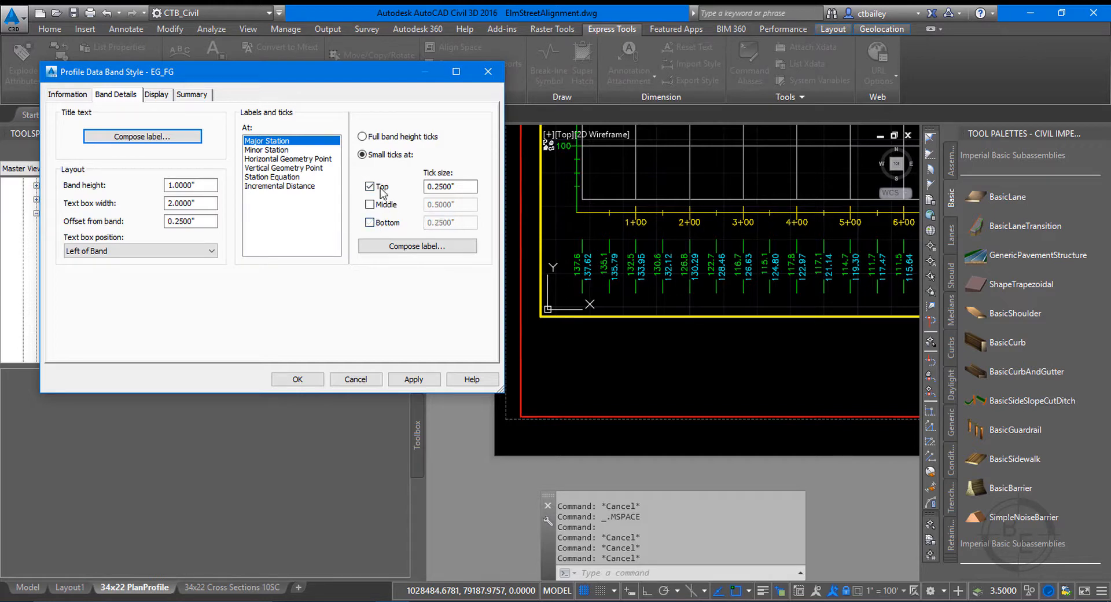
{"action": "double_click", "coordinate": [428, 186]}
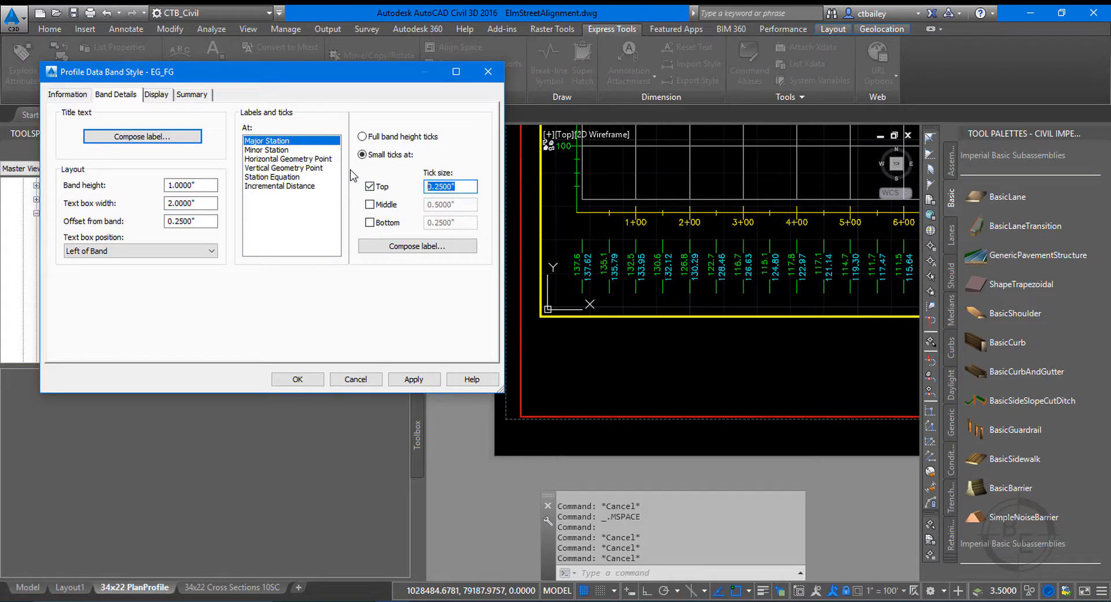
{"action": "type", "text": ".10"}
{"action": "left_click", "coordinate": [420, 379]}
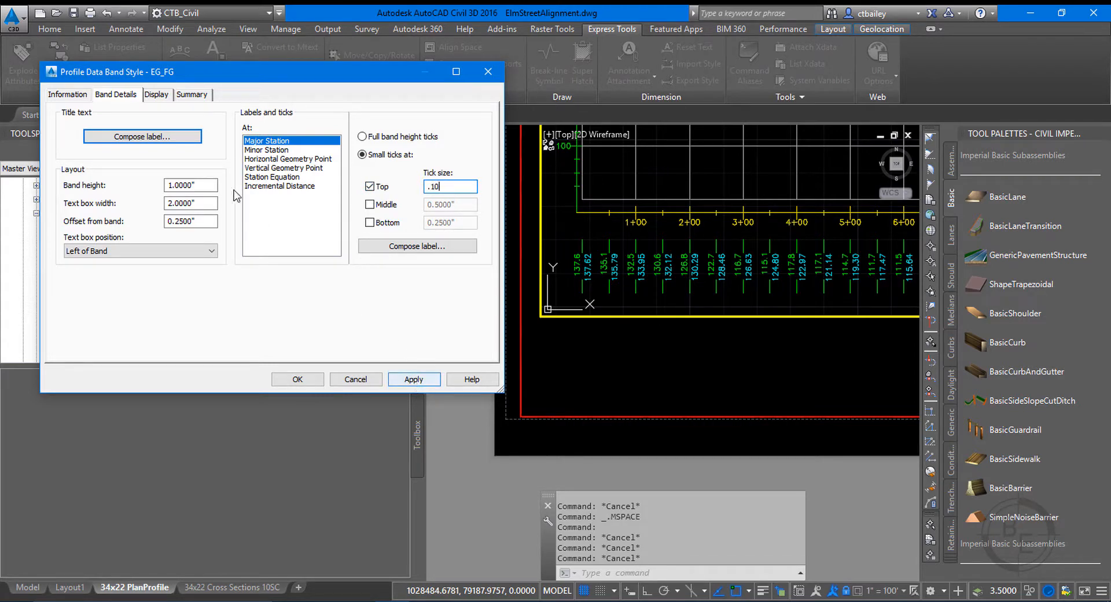
Turn off the top and bottom small ticks at minor stations in the EG_FG band style.
{"action": "left_click", "coordinate": [260, 150]}
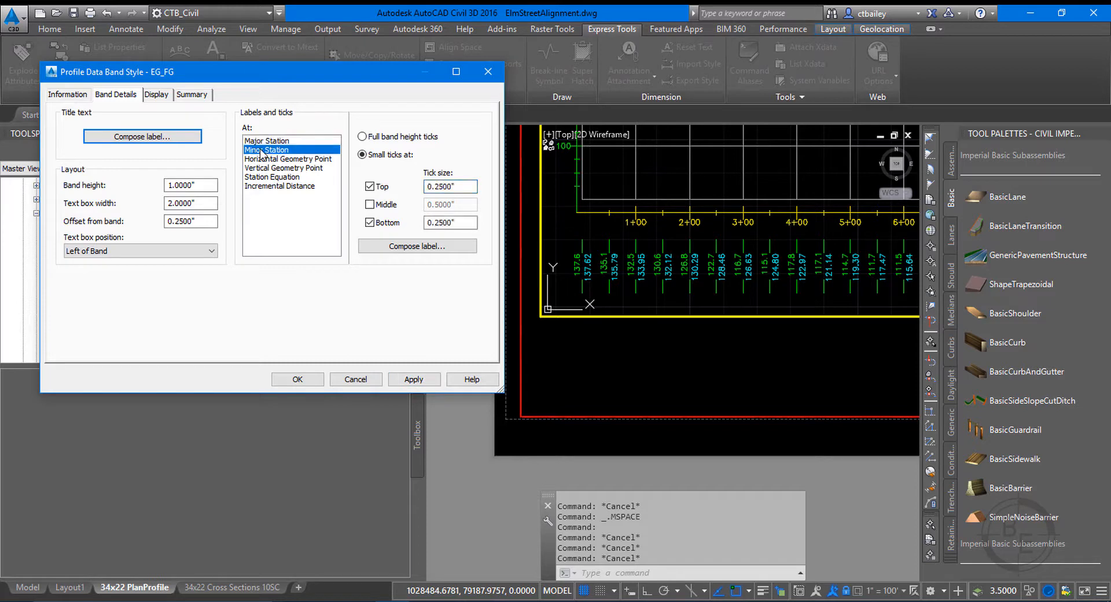
{"action": "left_click", "coordinate": [381, 187]}
{"action": "left_click", "coordinate": [379, 223]}
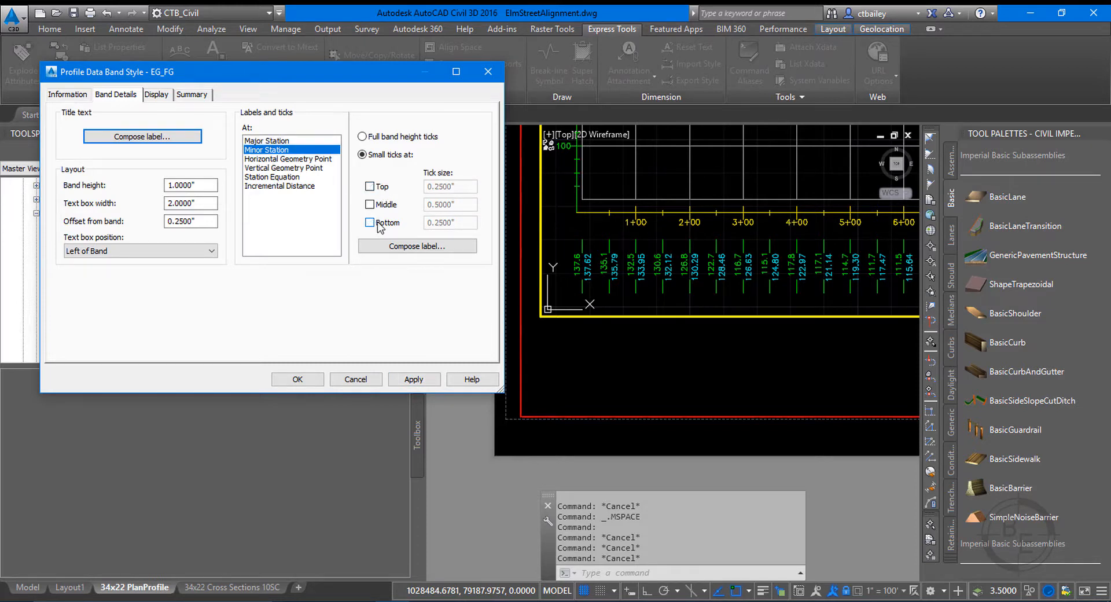
Hide the Minor Ticks and Labels at Minor Stations components in the EG_FG band style and apply it.
{"action": "left_click", "coordinate": [167, 98]}
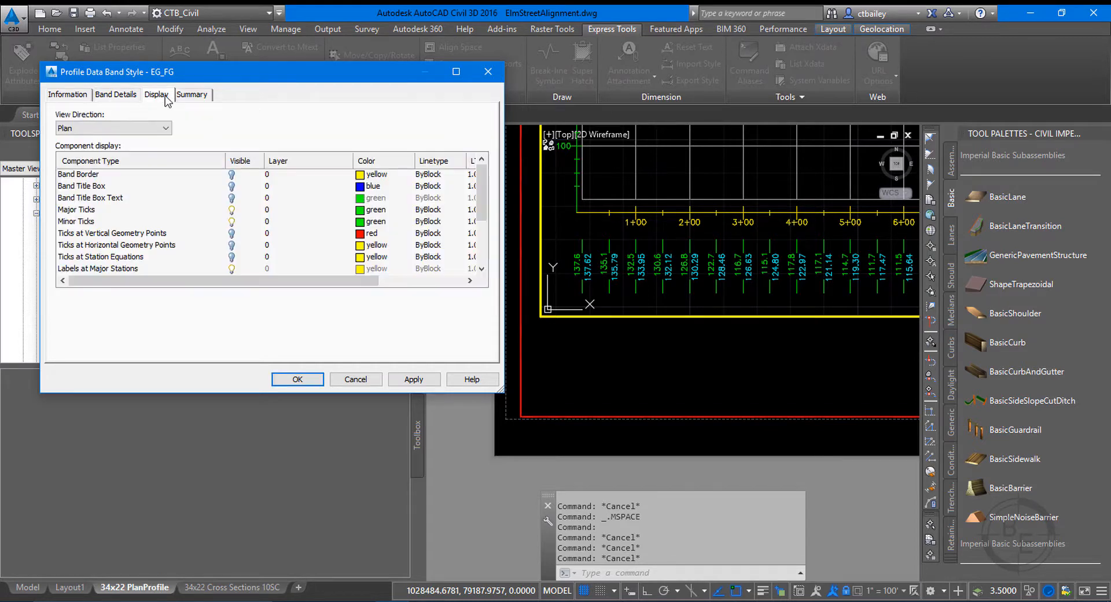
{"action": "left_click", "coordinate": [90, 222]}
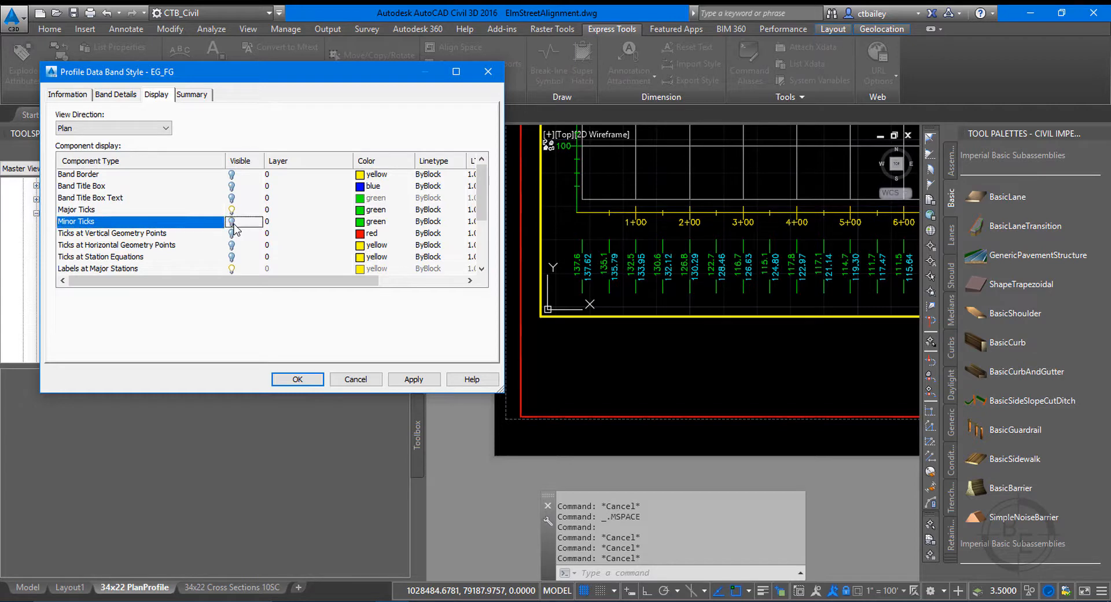
{"action": "scroll", "coordinate": [133, 237], "scroll_direction": "down", "scroll_amount": 1}
{"action": "scroll", "coordinate": [132, 239], "scroll_direction": "down", "scroll_amount": 1}
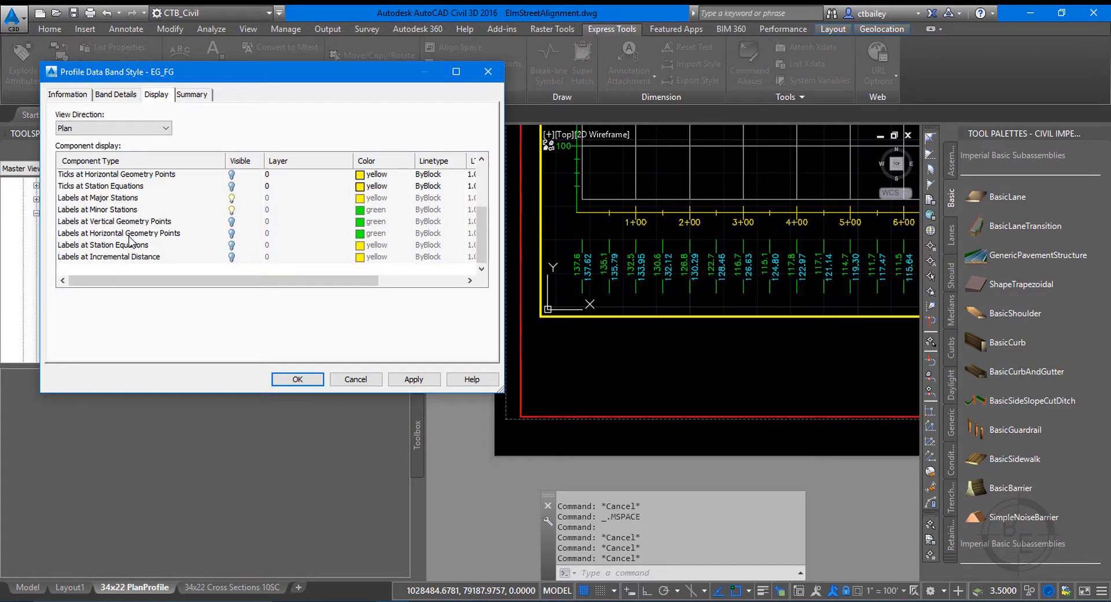
{"action": "left_click", "coordinate": [232, 210]}
{"action": "left_click", "coordinate": [414, 379]}
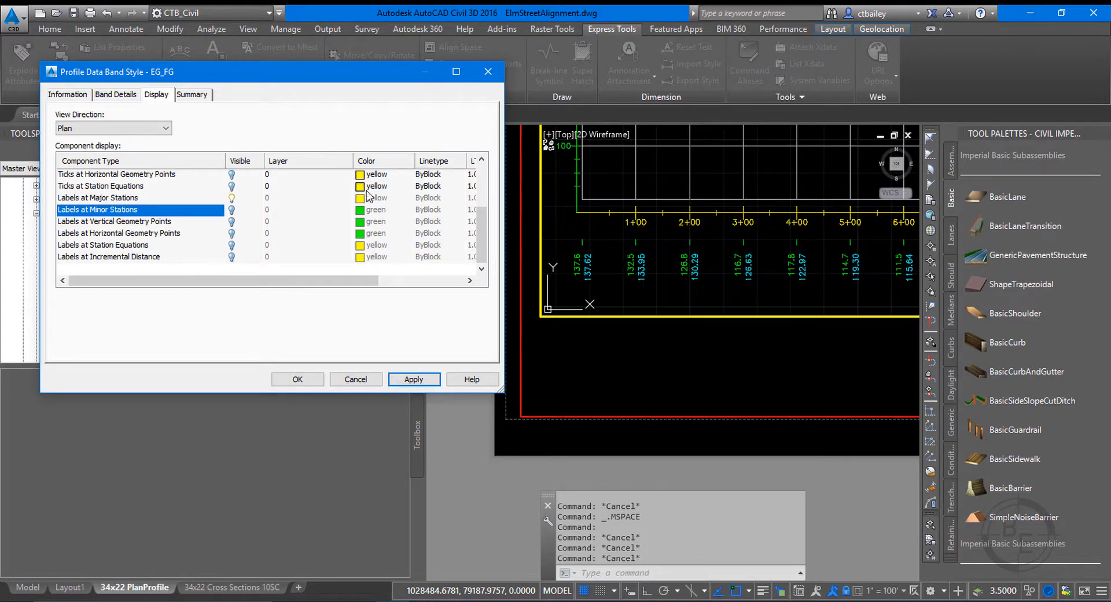
Set the EG_FG band style's offset from band to 0 and apply the change.
{"action": "left_click", "coordinate": [116, 94]}
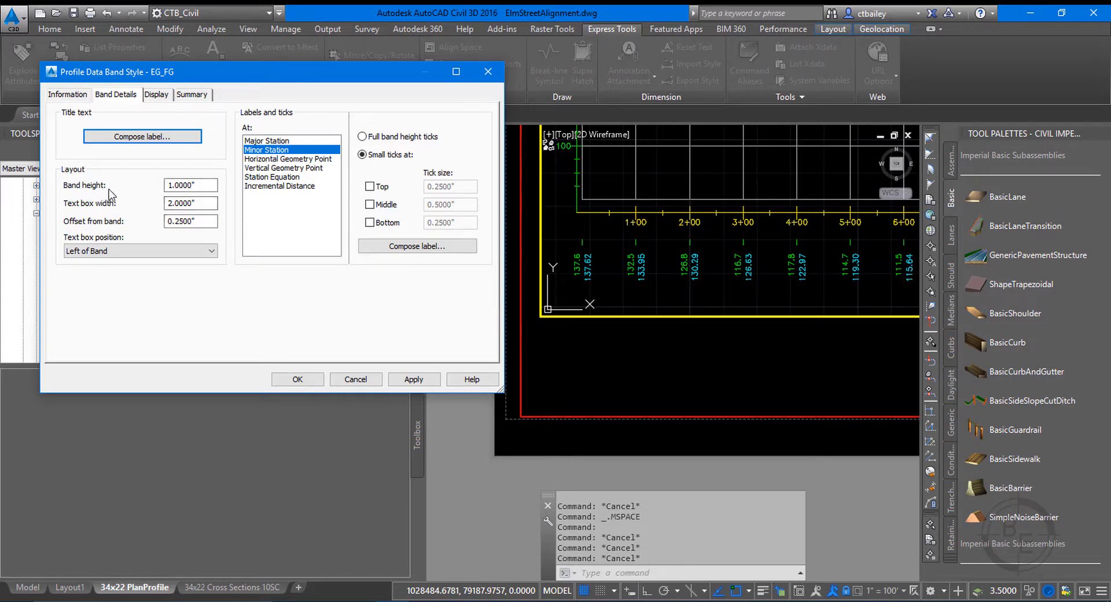
{"action": "double_click", "coordinate": [204, 220]}
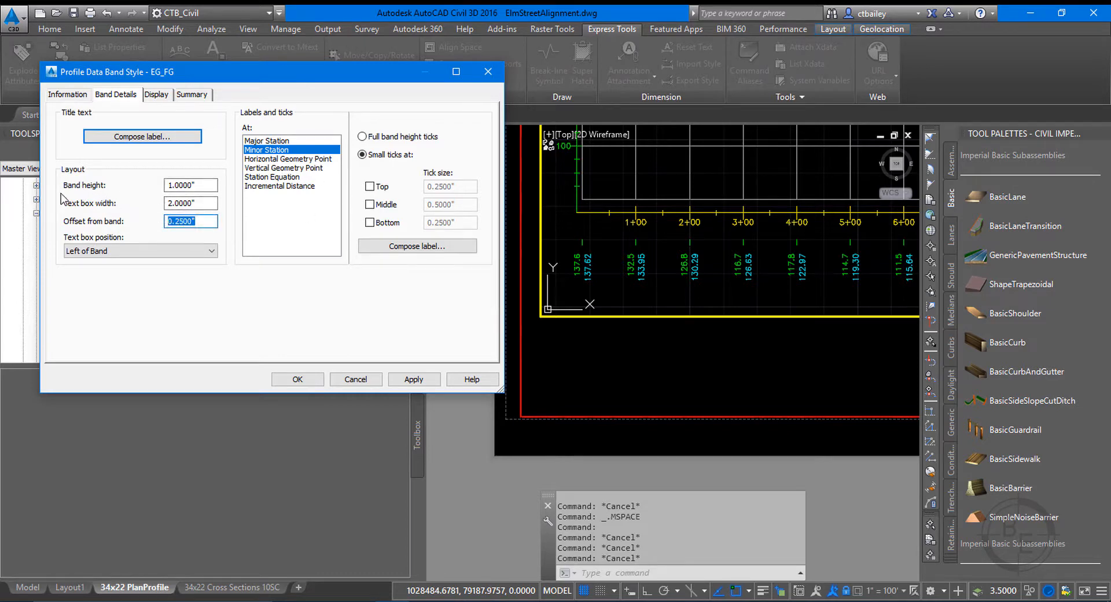
{"action": "type", "text": "0"}
{"action": "left_click", "coordinate": [412, 381]}
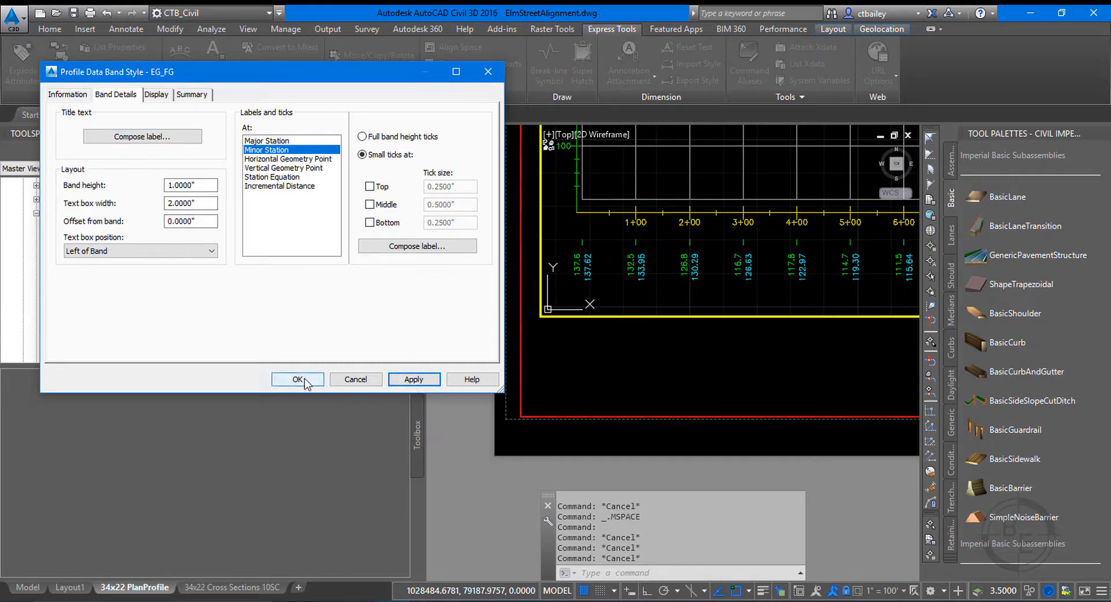
Apply and accept the EG_FG band style changes, and open the grid settings of the Elm Street profile view's style.
{"action": "left_click", "coordinate": [413, 380]}
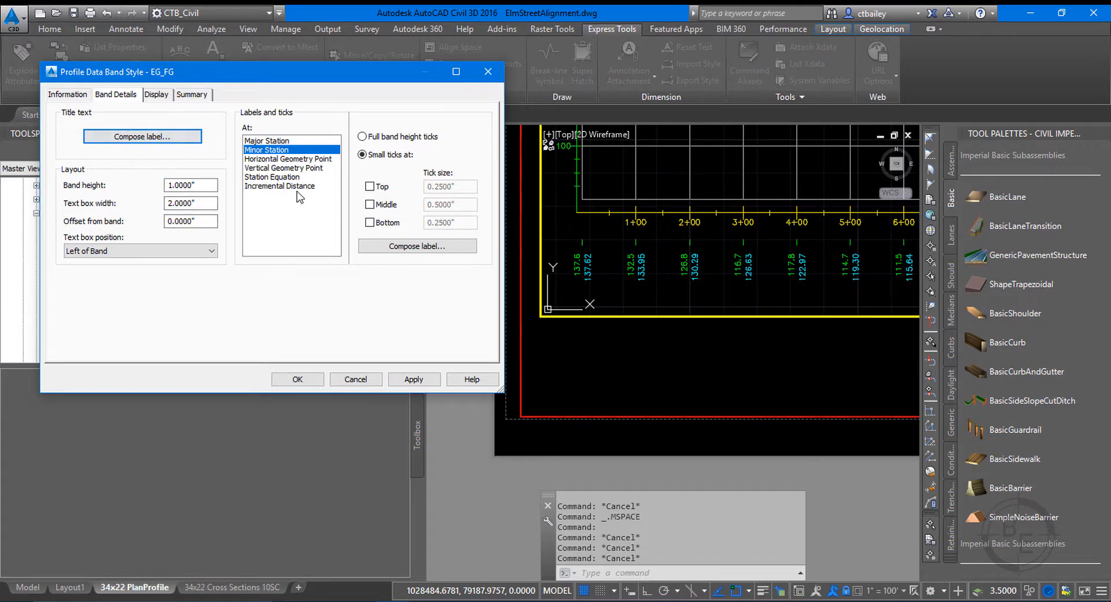
{"action": "left_click", "coordinate": [297, 379]}
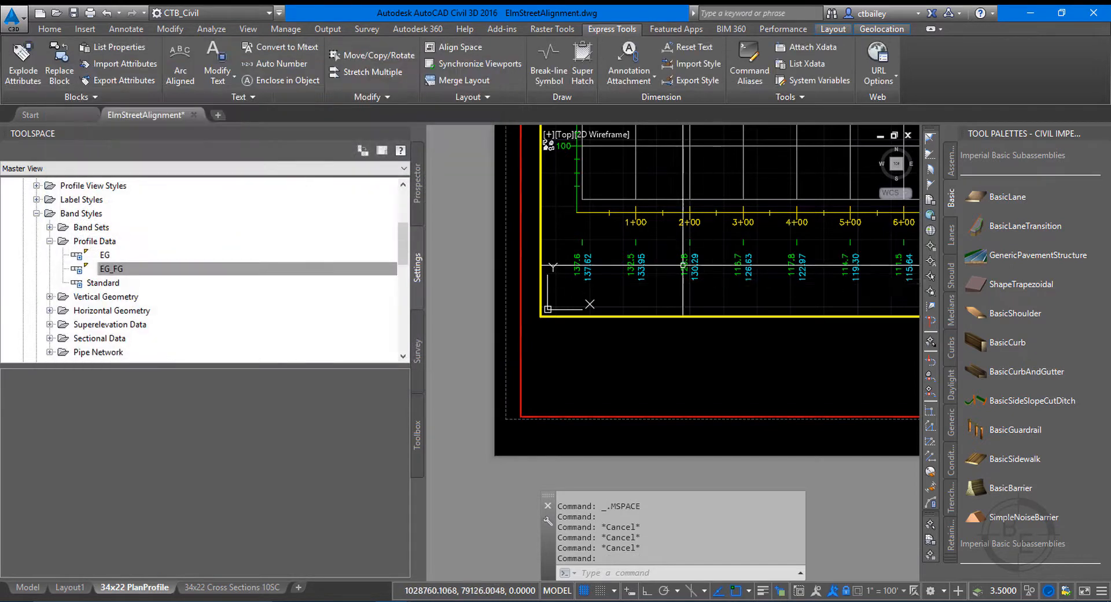
{"action": "left_click", "coordinate": [630, 210]}
{"action": "right_click", "coordinate": [630, 209]}
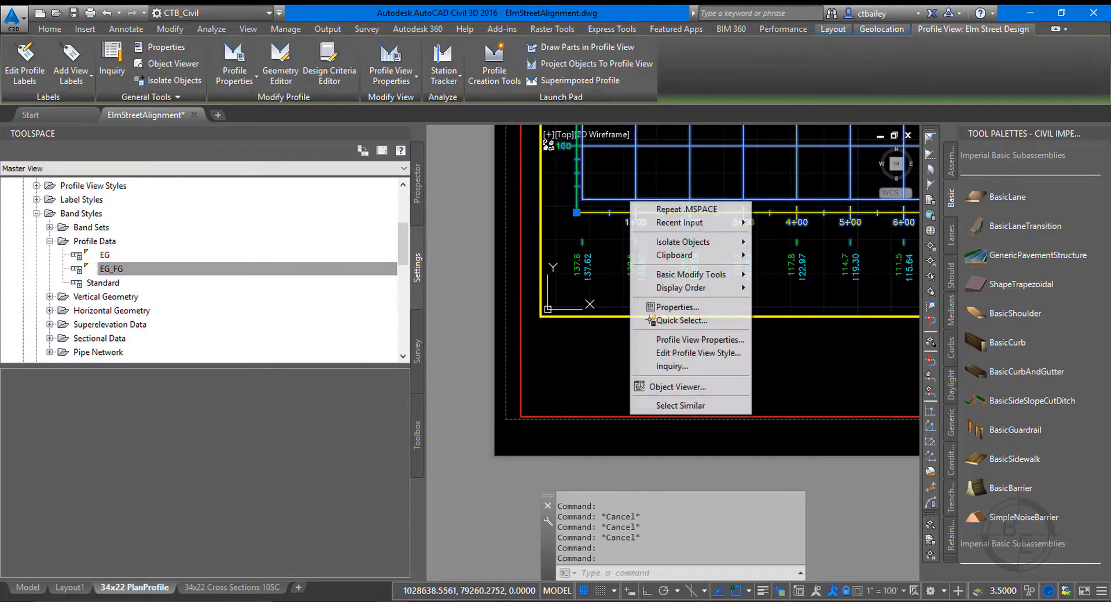
{"action": "left_click", "coordinate": [691, 353]}
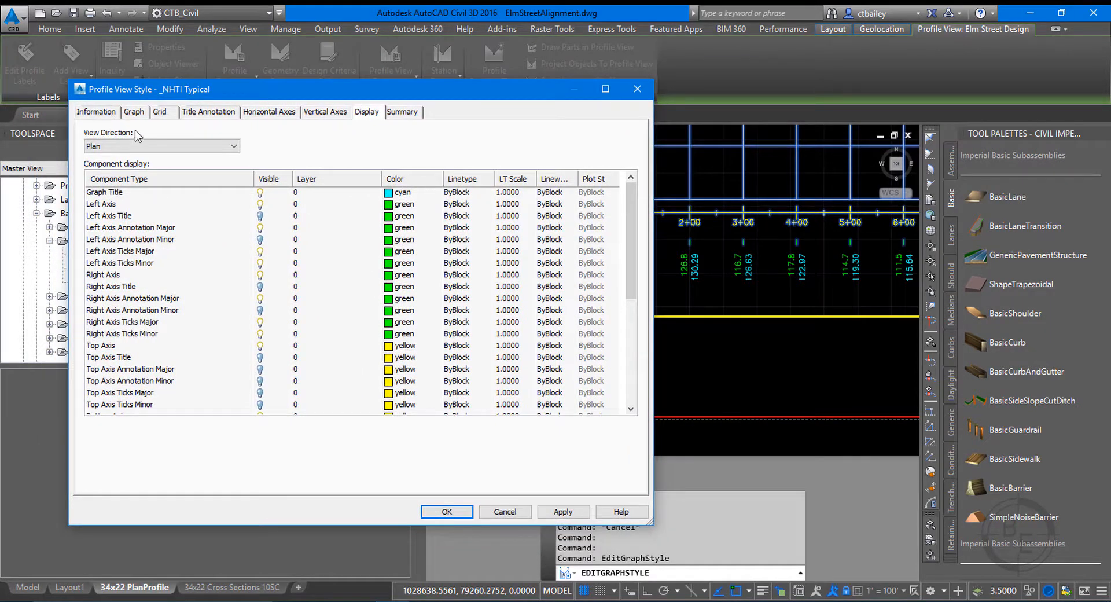
{"action": "left_click", "coordinate": [135, 112]}
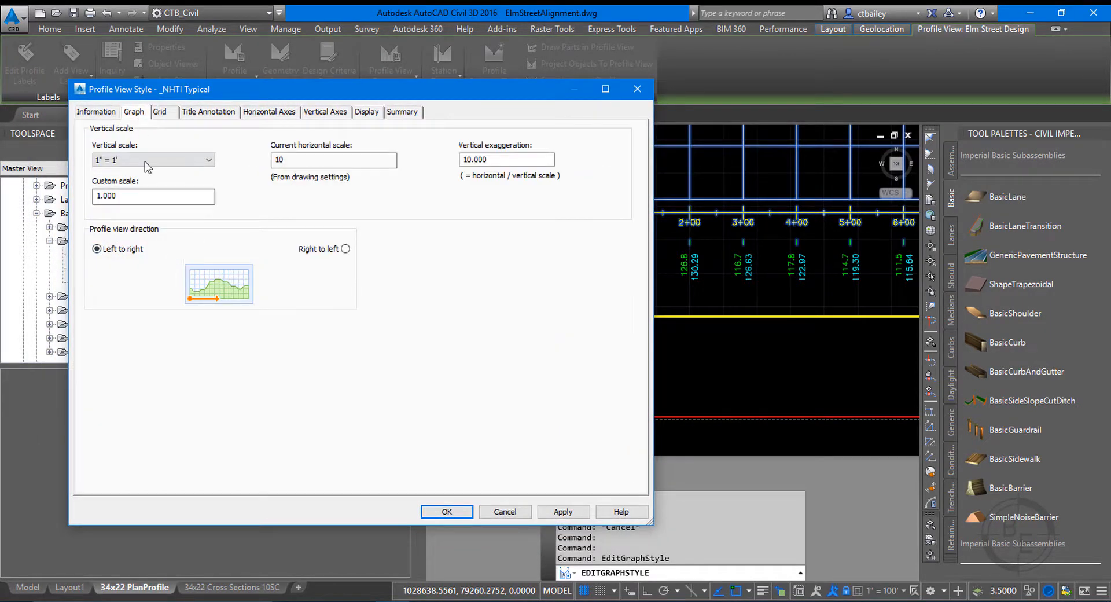
{"action": "left_click", "coordinate": [161, 113]}
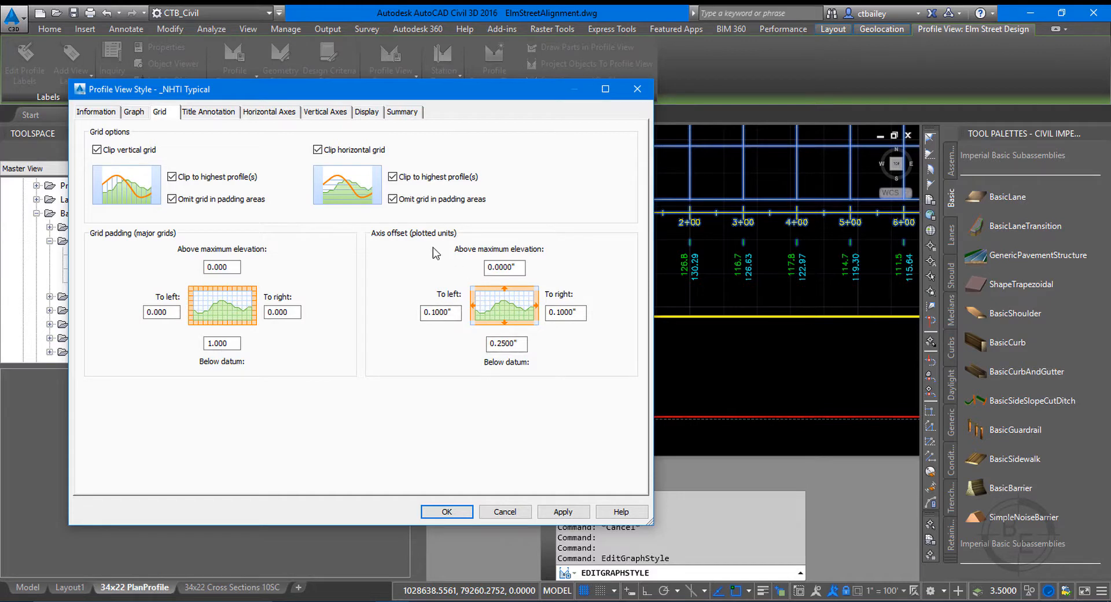
Set the _NHTI Typical profile view style's axis offsets below datum, to left and to right to 0, and apply them.
{"action": "left_click_drag", "start_coordinate": [519, 343], "coordinate": [391, 329]}
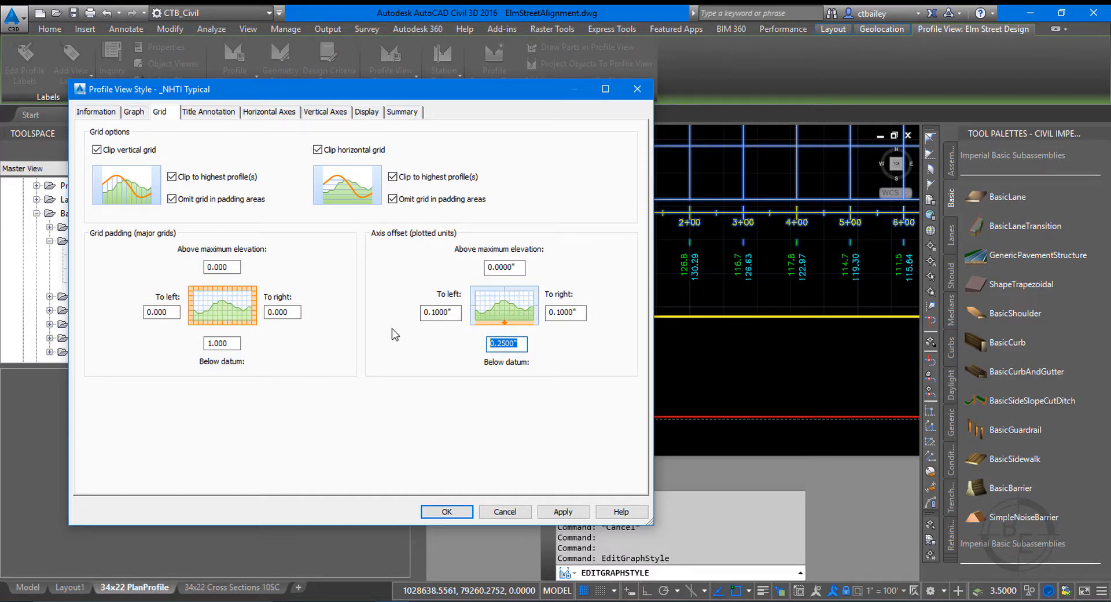
{"action": "type", "text": "0"}
{"action": "key", "text": "Tab"}
{"action": "type", "text": "0"}
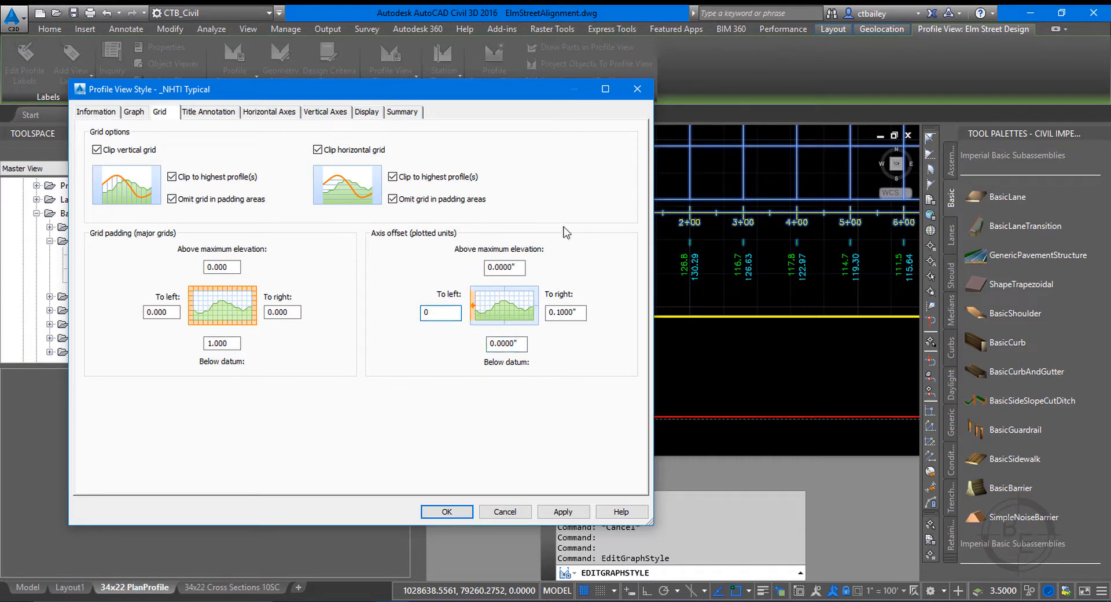
{"action": "left_click", "coordinate": [580, 312]}
{"action": "type", "text": "0"}
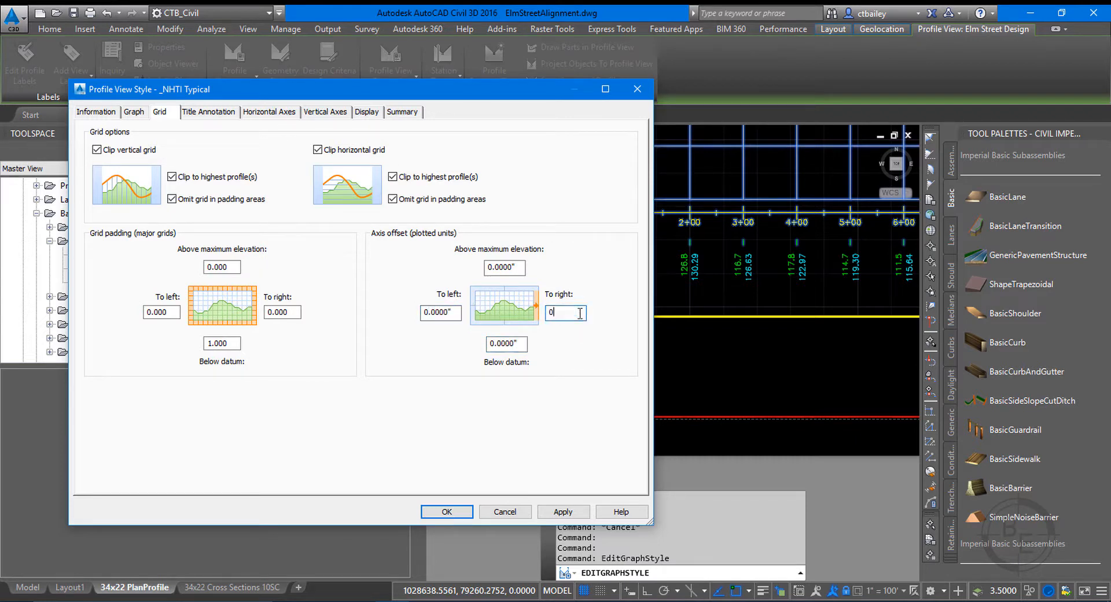
{"action": "mouse_move", "coordinate": [438, 89]}
{"action": "left_mouse_down"}
{"action": "mouse_move", "coordinate": [274, 98]}
{"action": "mouse_move", "coordinate": [330, 168]}
{"action": "left_mouse_up"}
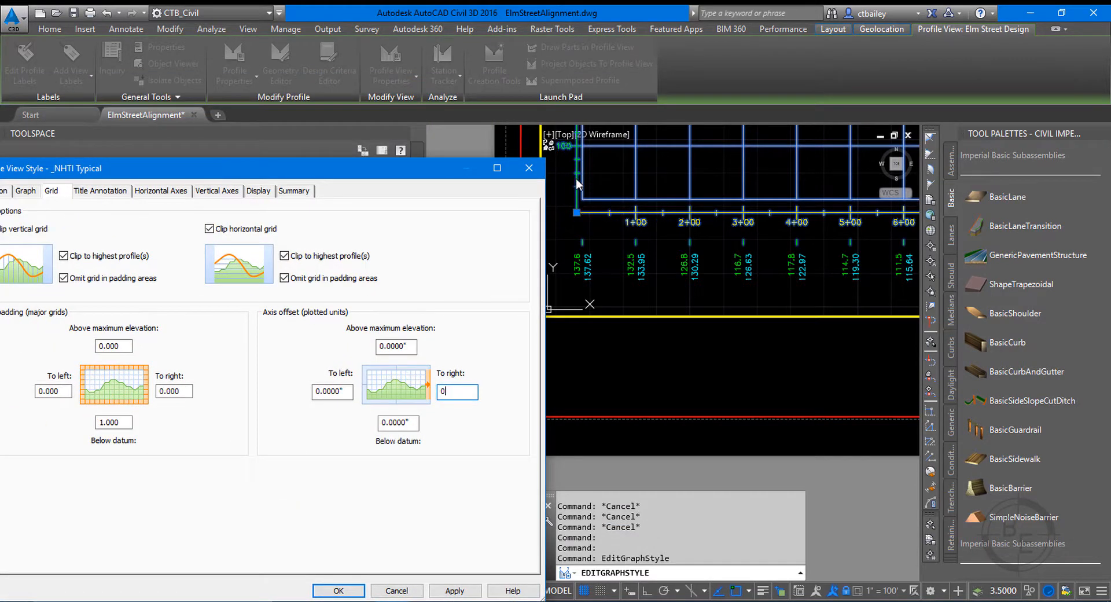
{"action": "mouse_move", "coordinate": [406, 169]}
{"action": "left_mouse_down"}
{"action": "mouse_move", "coordinate": [454, 97]}
{"action": "mouse_move", "coordinate": [505, 336]}
{"action": "mouse_move", "coordinate": [559, 147]}
{"action": "left_mouse_up"}
{"action": "left_click", "coordinate": [502, 519]}
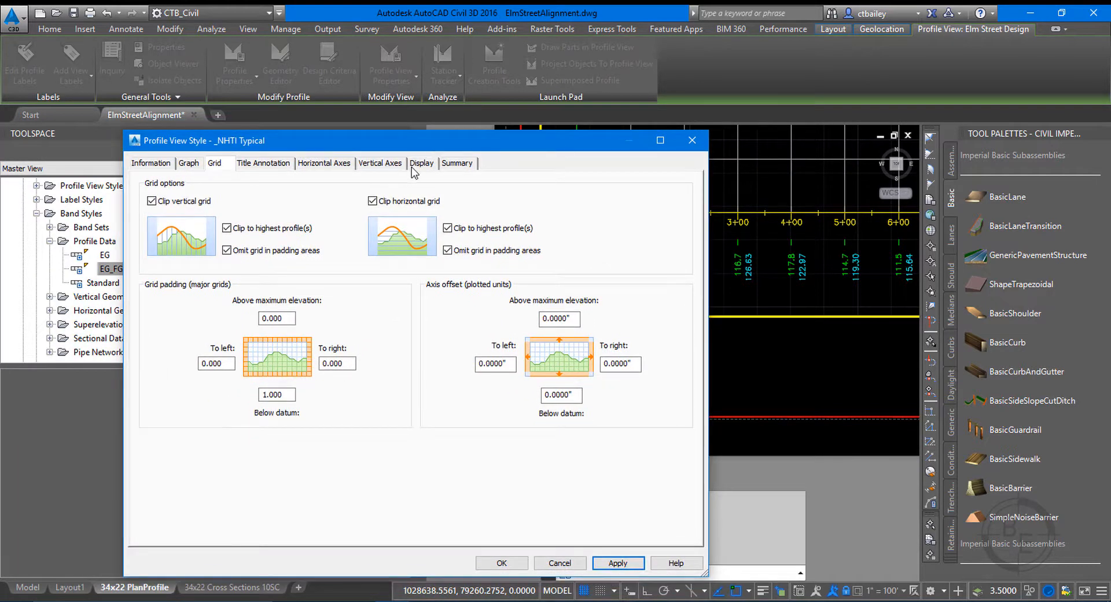
Hide the Bottom Axis Ticks Minor component in the _NHTI Typical profile view style and apply it.
{"action": "left_click", "coordinate": [421, 163]}
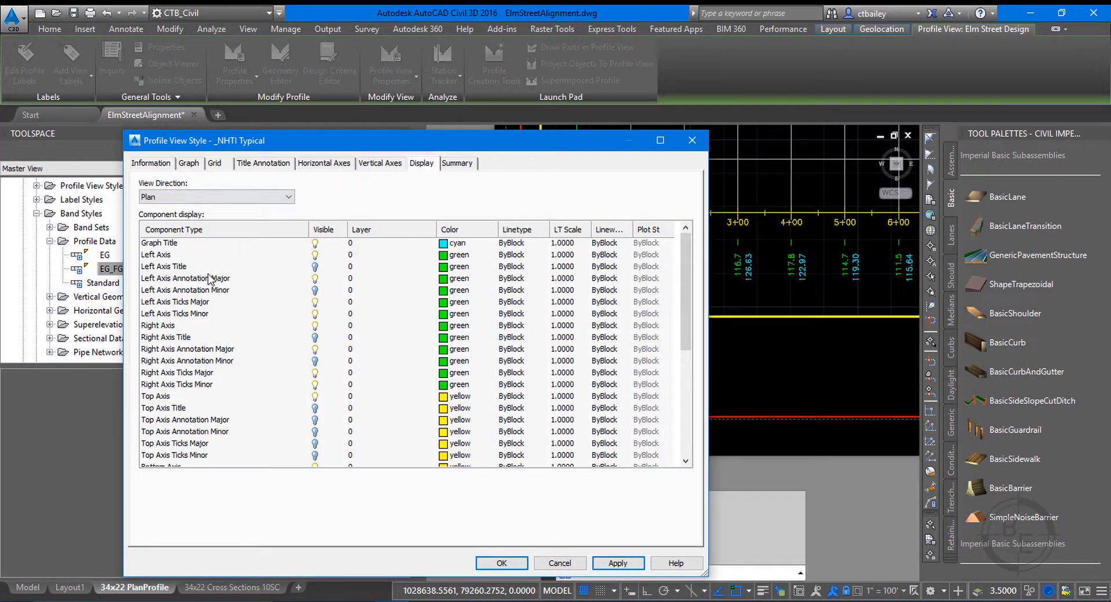
{"action": "scroll", "coordinate": [188, 388], "scroll_direction": "down", "scroll_amount": 3}
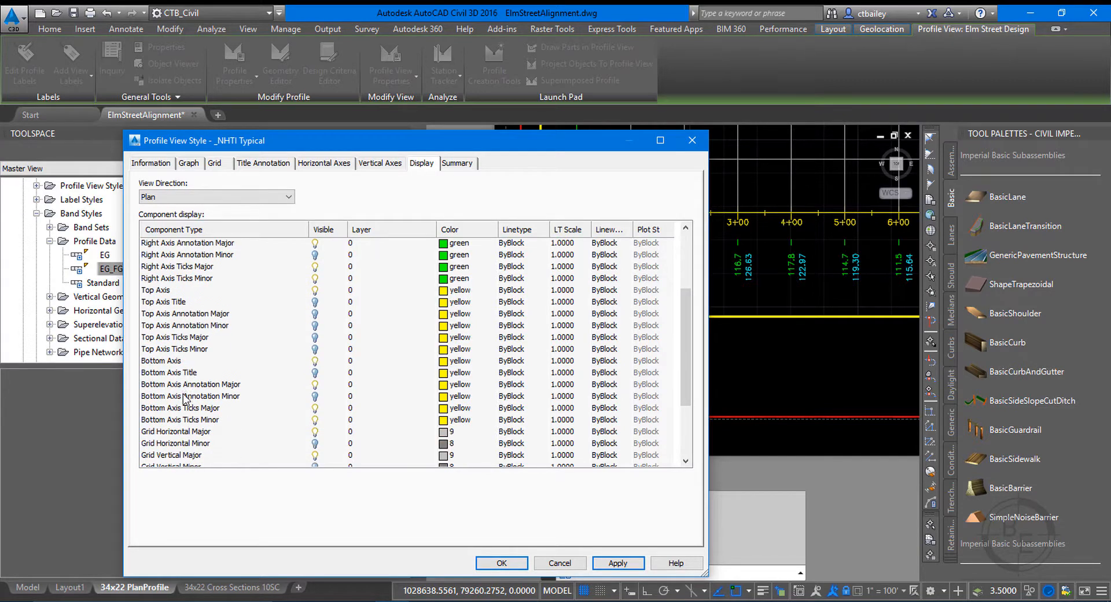
{"action": "left_click", "coordinate": [314, 420]}
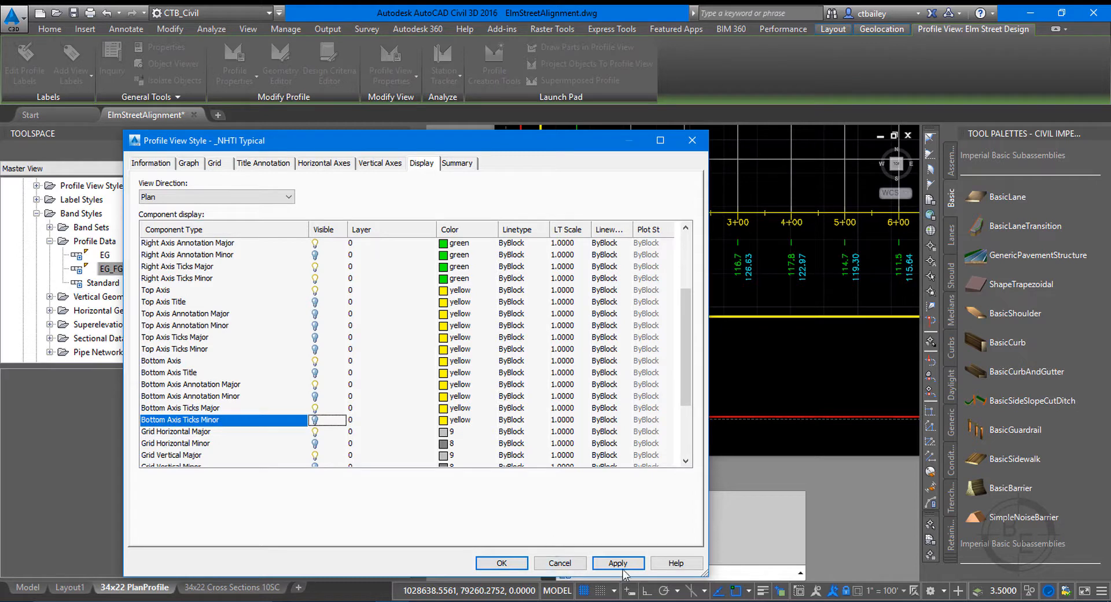
{"action": "left_click_drag", "start_coordinate": [528, 134], "coordinate": [476, 63]}
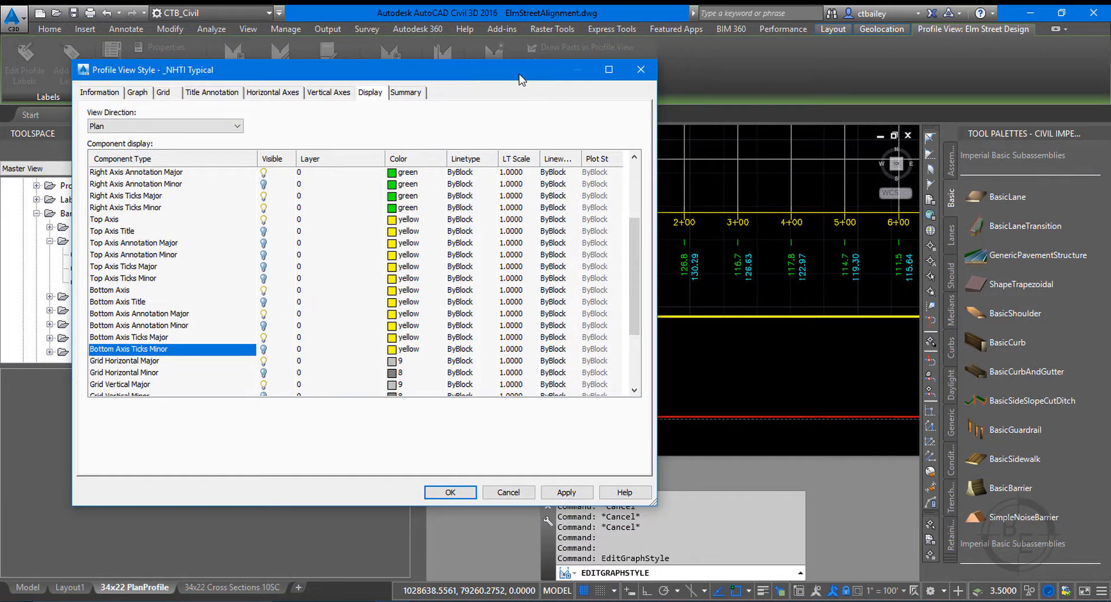
{"action": "left_click_drag", "start_coordinate": [519, 75], "coordinate": [574, 63]}
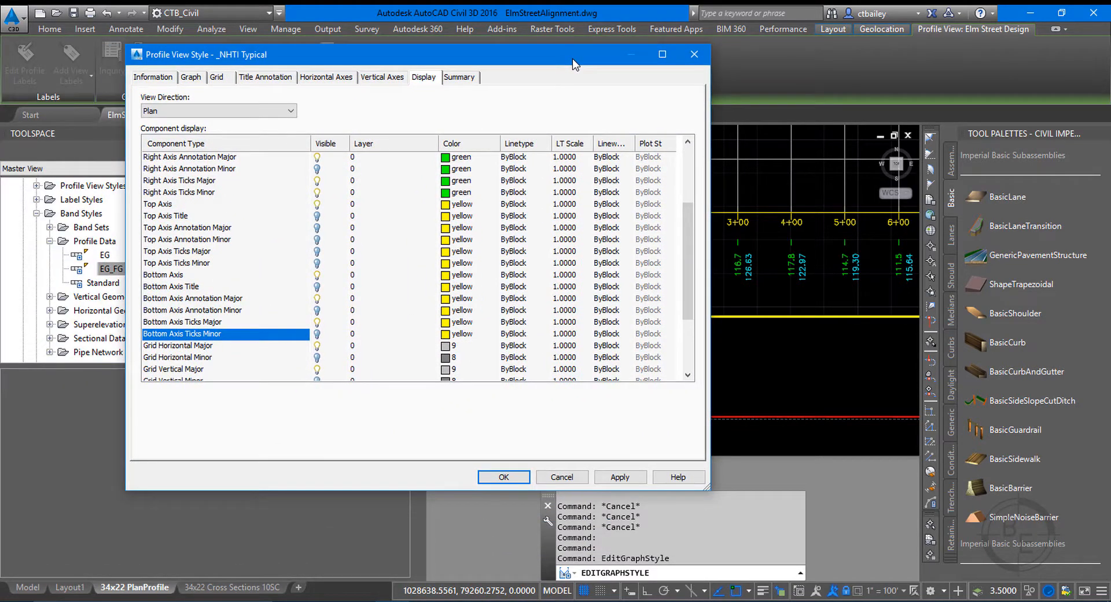
Hide the Bottom Axis Ticks Major component as well, apply it, and accept the profile view style.
{"action": "left_click", "coordinate": [196, 323]}
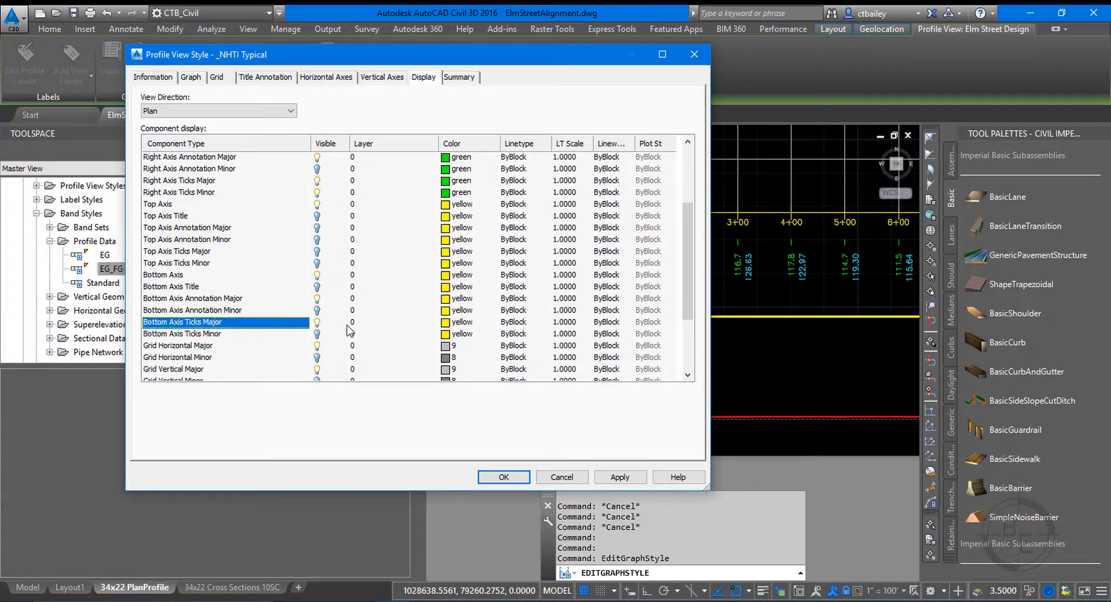
{"action": "left_click", "coordinate": [316, 322]}
{"action": "left_click", "coordinate": [618, 477]}
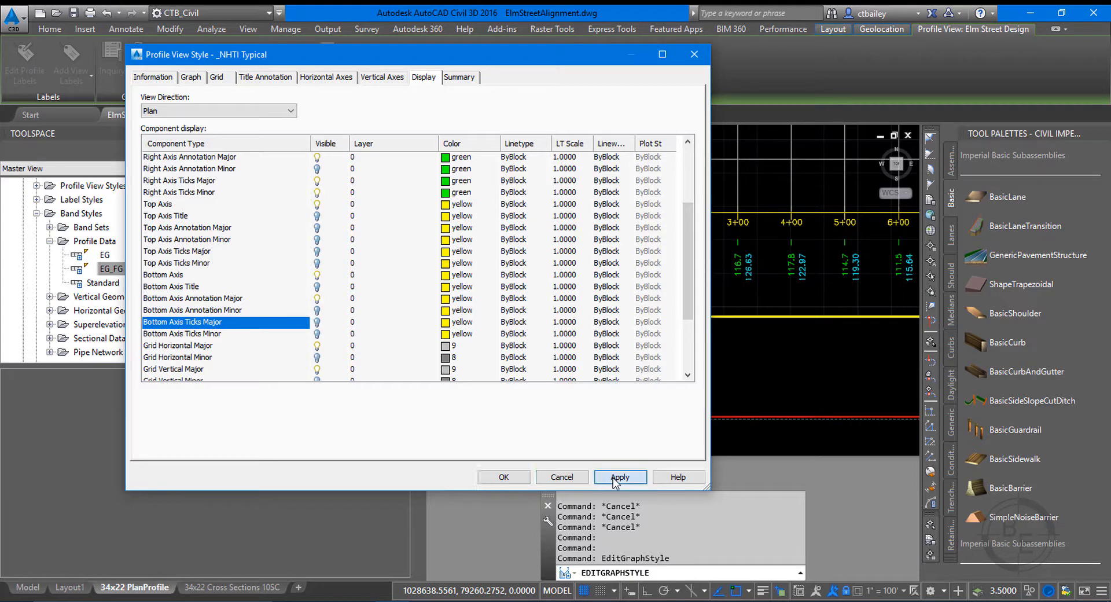
{"action": "left_click_drag", "start_coordinate": [601, 60], "coordinate": [479, 68]}
{"action": "left_click_drag", "start_coordinate": [317, 68], "coordinate": [475, 68]}
{"action": "left_click", "coordinate": [543, 486]}
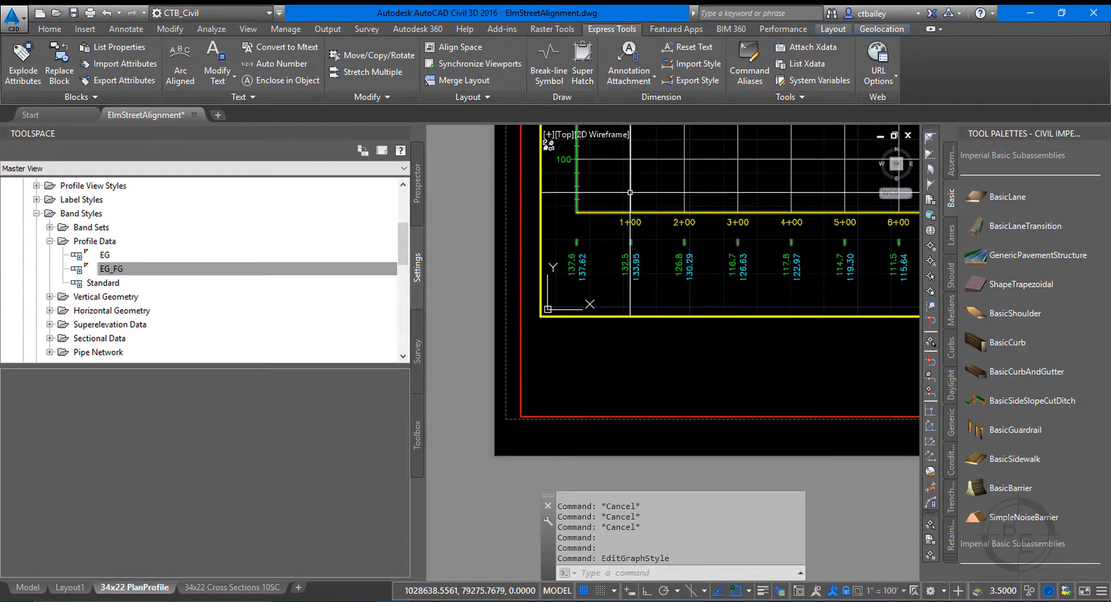
Set the gap of the EG_FG band to 0 in the Elm Street Design profile view properties and accept.
{"action": "left_click", "coordinate": [632, 205]}
{"action": "right_click", "coordinate": [630, 195]}
{"action": "left_click", "coordinate": [699, 332]}
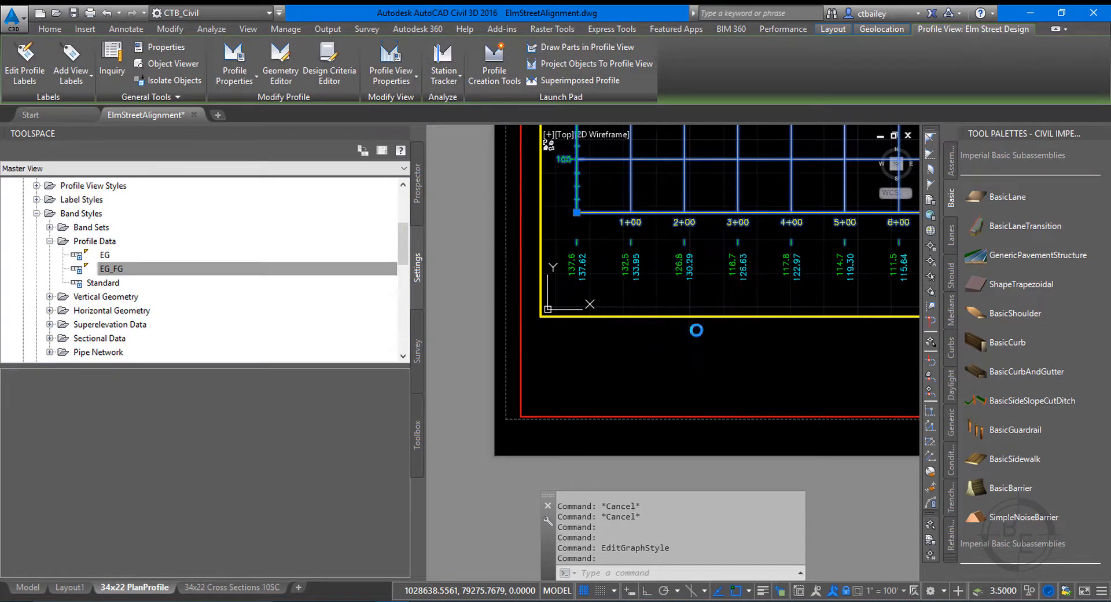
{"action": "left_click", "coordinate": [424, 261]}
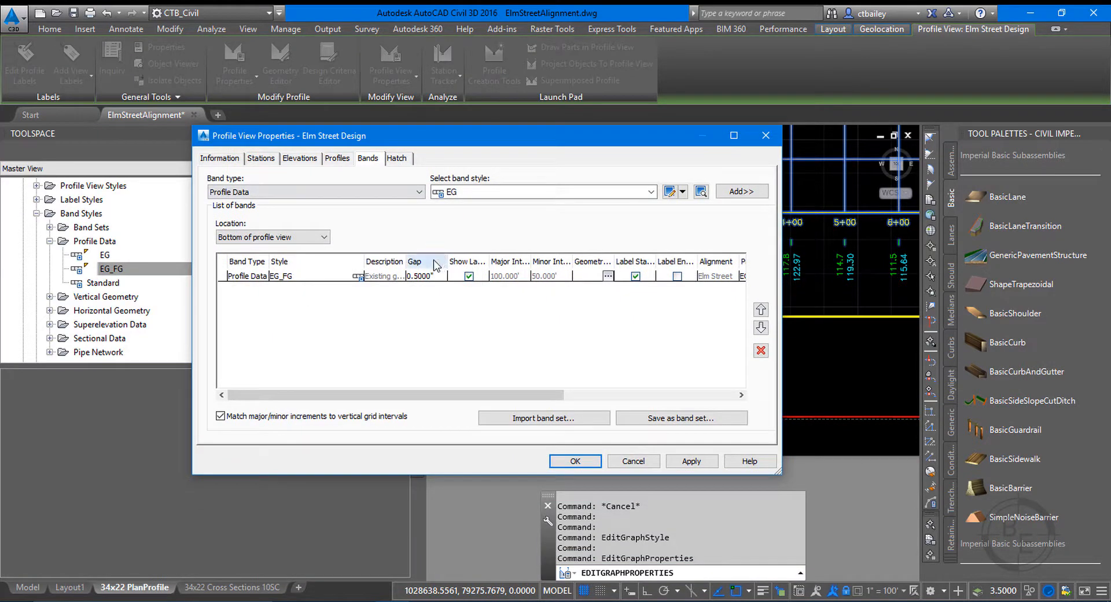
{"action": "left_click", "coordinate": [427, 277]}
{"action": "left_click", "coordinate": [426, 277]}
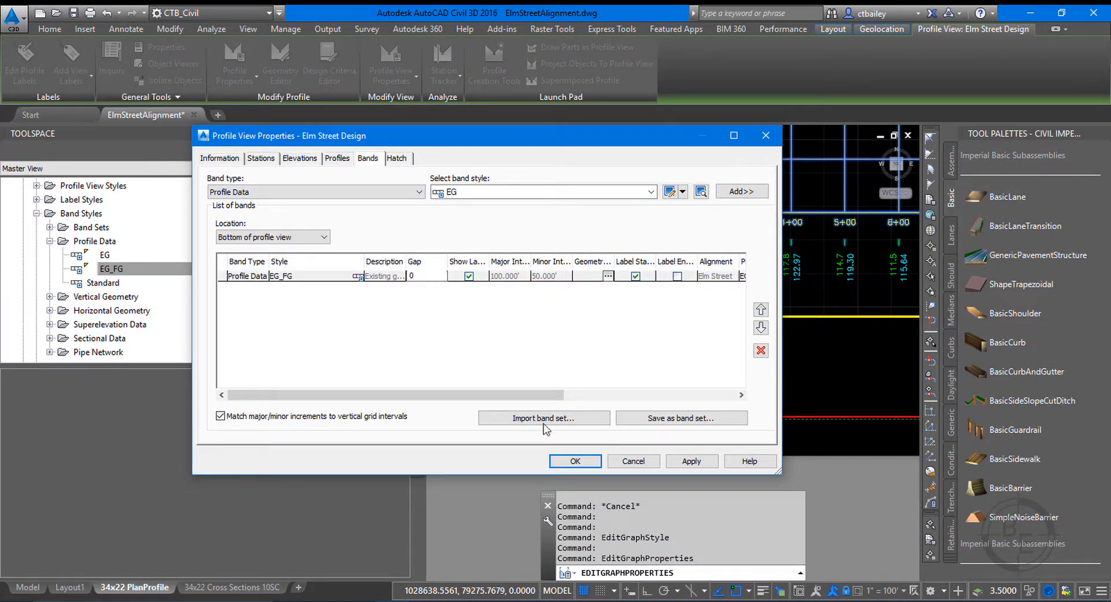
{"action": "left_click", "coordinate": [575, 461]}
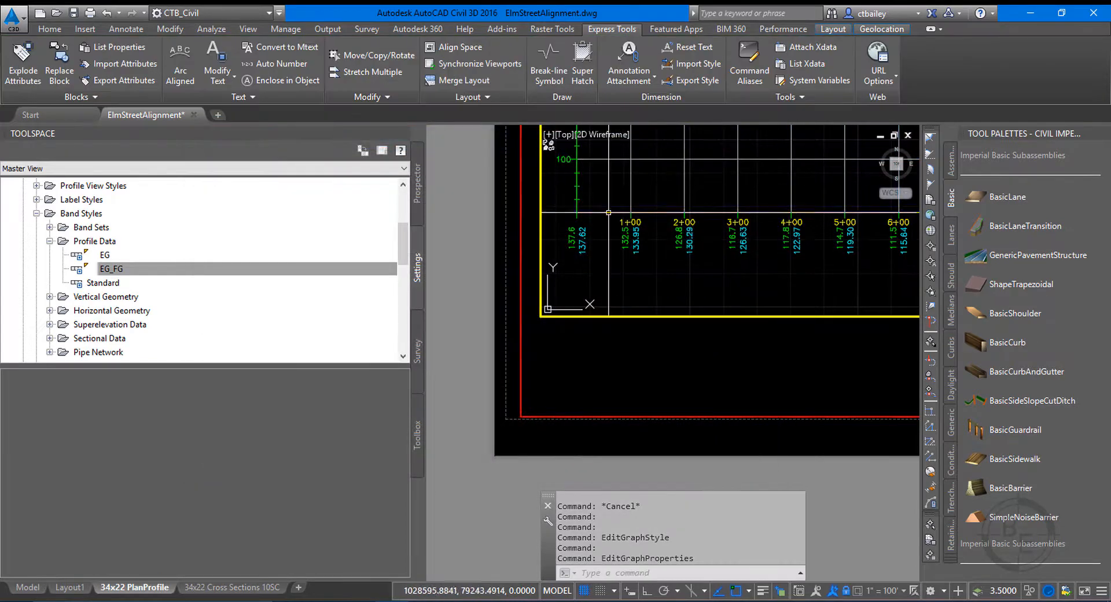
Examine the spacing between the profile's bottom axis, station labels and EG_FG elevation labels along the profile view.
{"action": "scroll", "coordinate": [637, 236], "scroll_direction": "up", "scroll_amount": 2}
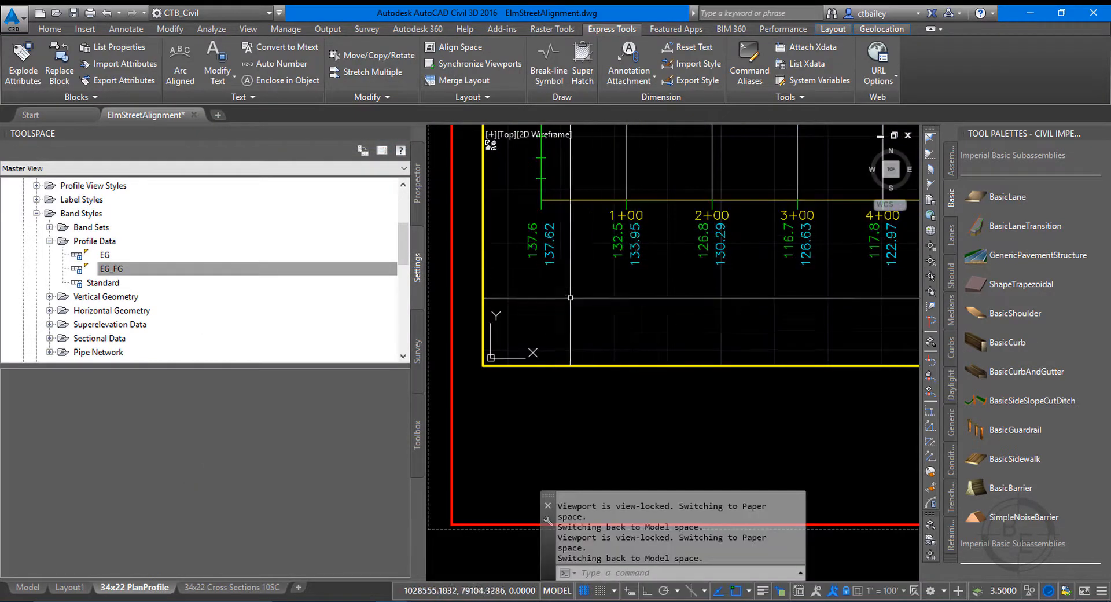
{"action": "scroll", "coordinate": [587, 248], "scroll_direction": "down", "scroll_amount": 2}
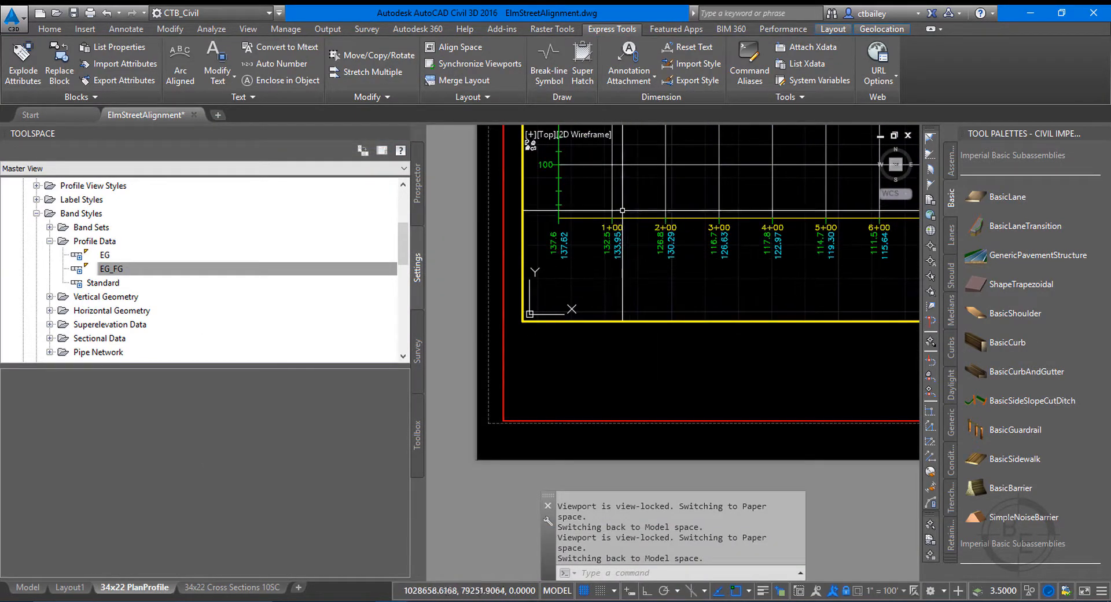
{"action": "scroll", "coordinate": [618, 284], "scroll_direction": "up", "scroll_amount": 1}
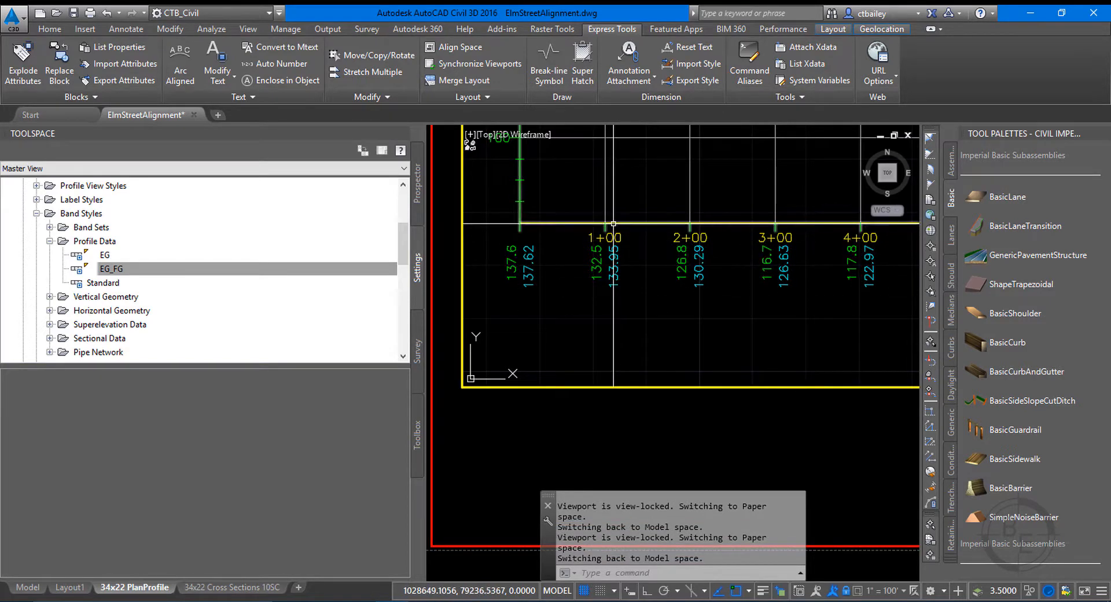
{"action": "left_click", "coordinate": [573, 267]}
{"action": "key", "text": "Escape"}
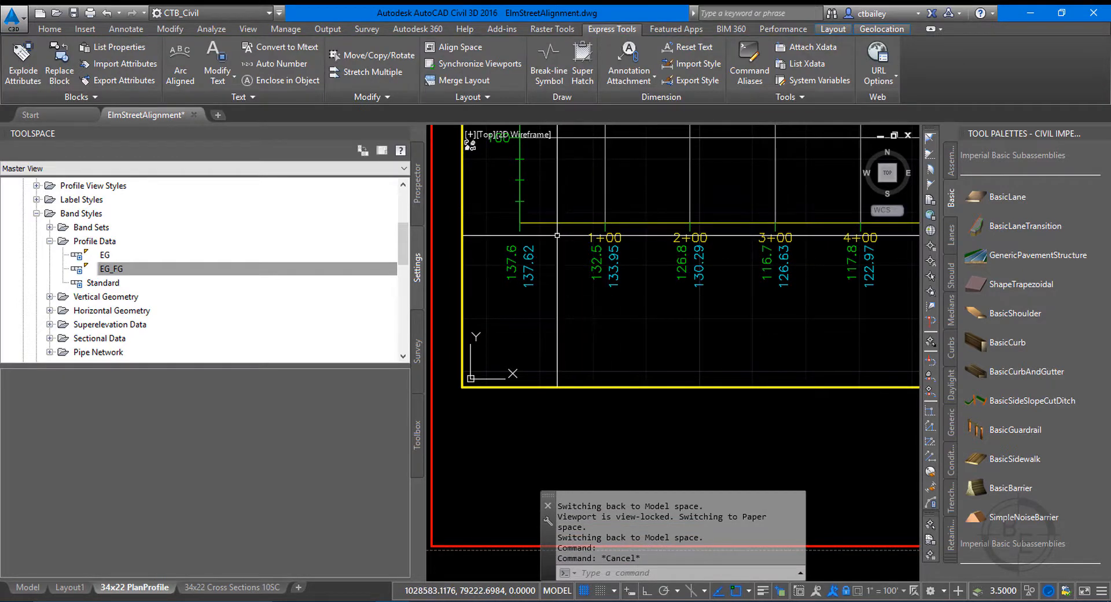
{"action": "scroll", "coordinate": [560, 237], "scroll_direction": "down", "scroll_amount": 2}
{"action": "scroll", "coordinate": [610, 274], "scroll_direction": "down", "scroll_amount": 4}
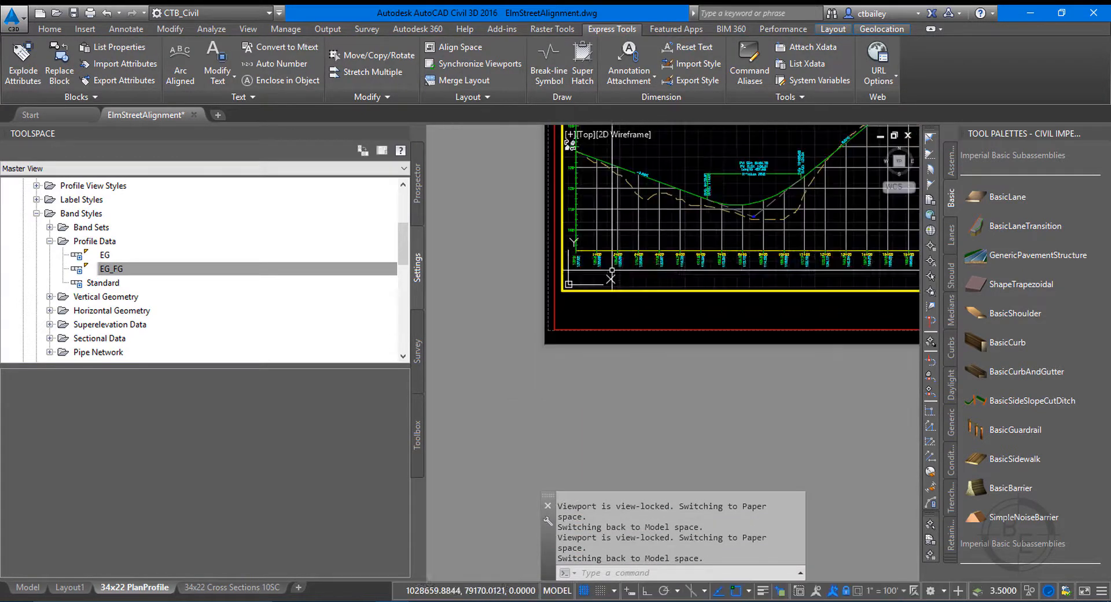
{"action": "scroll", "coordinate": [753, 276], "scroll_direction": "up", "scroll_amount": 4}
{"action": "scroll", "coordinate": [723, 227], "scroll_direction": "up", "scroll_amount": 2}
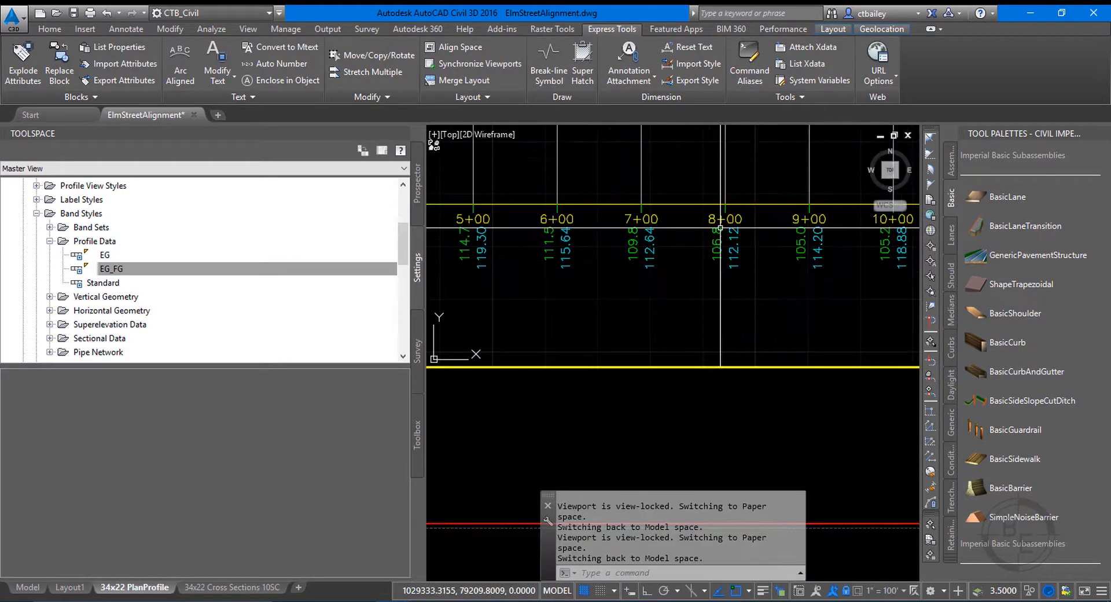
{"action": "scroll", "coordinate": [728, 228], "scroll_direction": "up", "scroll_amount": 2}
{"action": "scroll", "coordinate": [571, 357], "scroll_direction": "down", "scroll_amount": 4}
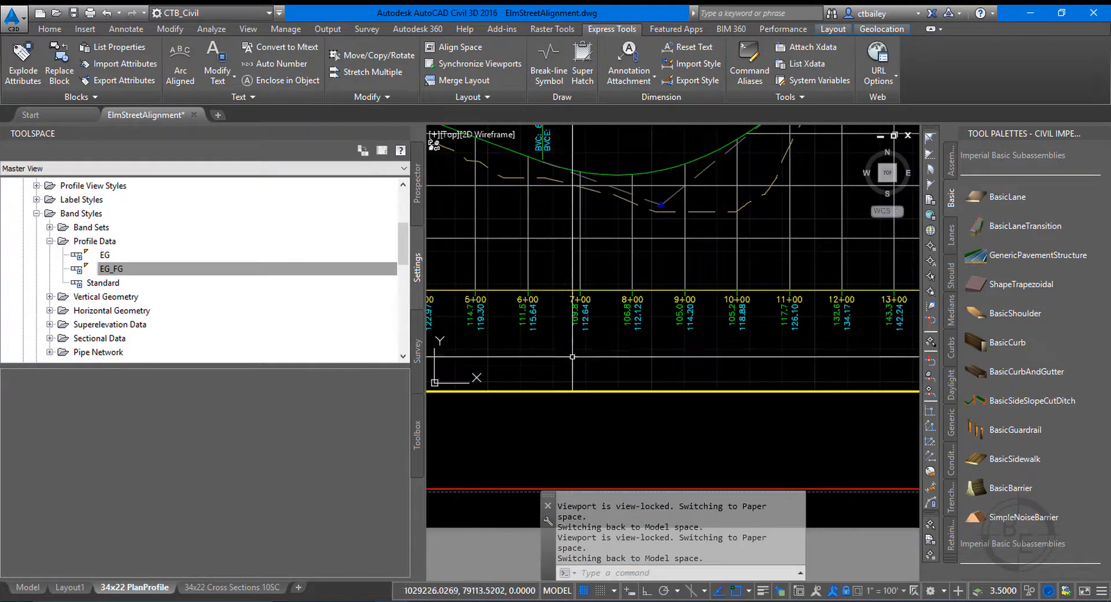
Return to paper space and compare the band labels on the 34x22 Cross Sections 10SC and 34x22 PlanProfile layouts.
{"action": "double_click", "coordinate": [538, 427]}
{"action": "scroll", "coordinate": [510, 314], "scroll_direction": "up", "scroll_amount": 4}
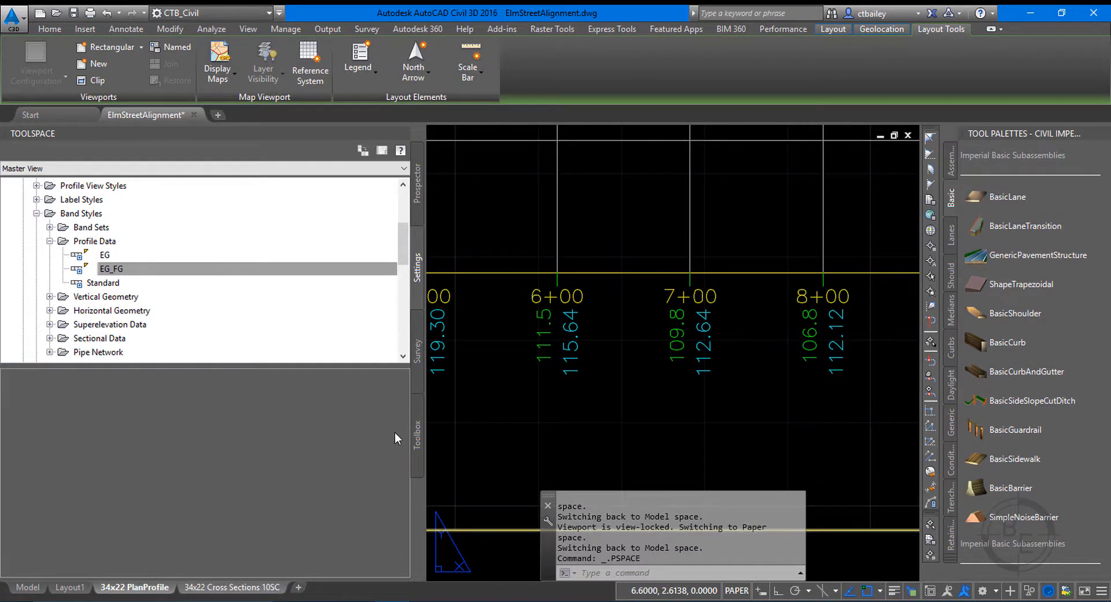
{"action": "left_click", "coordinate": [232, 586]}
{"action": "scroll", "coordinate": [602, 336], "scroll_direction": "up", "scroll_amount": 4}
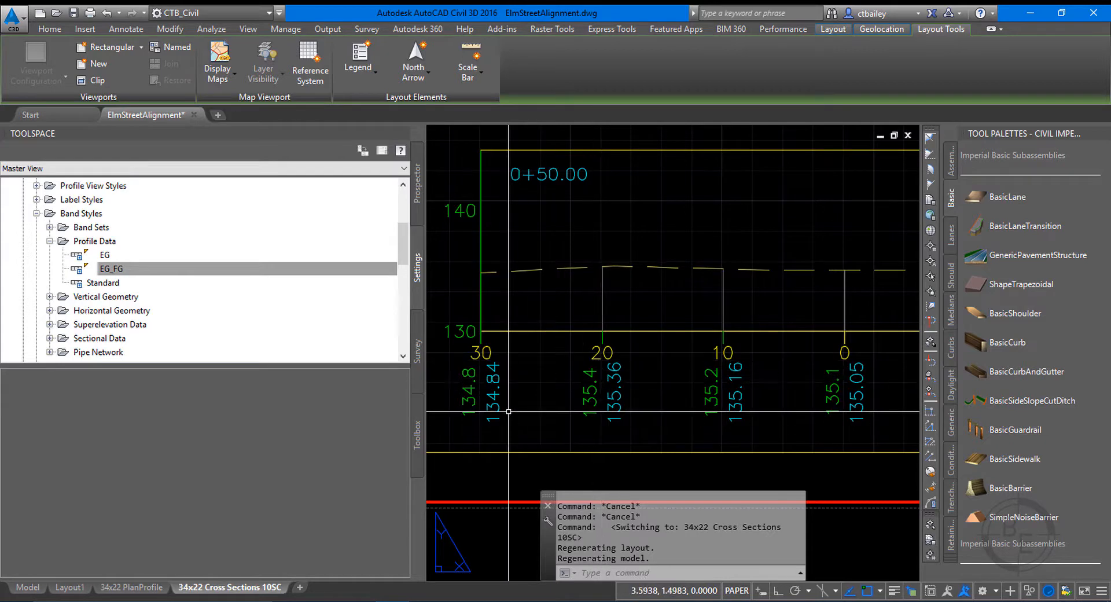
{"action": "left_click", "coordinate": [137, 586]}
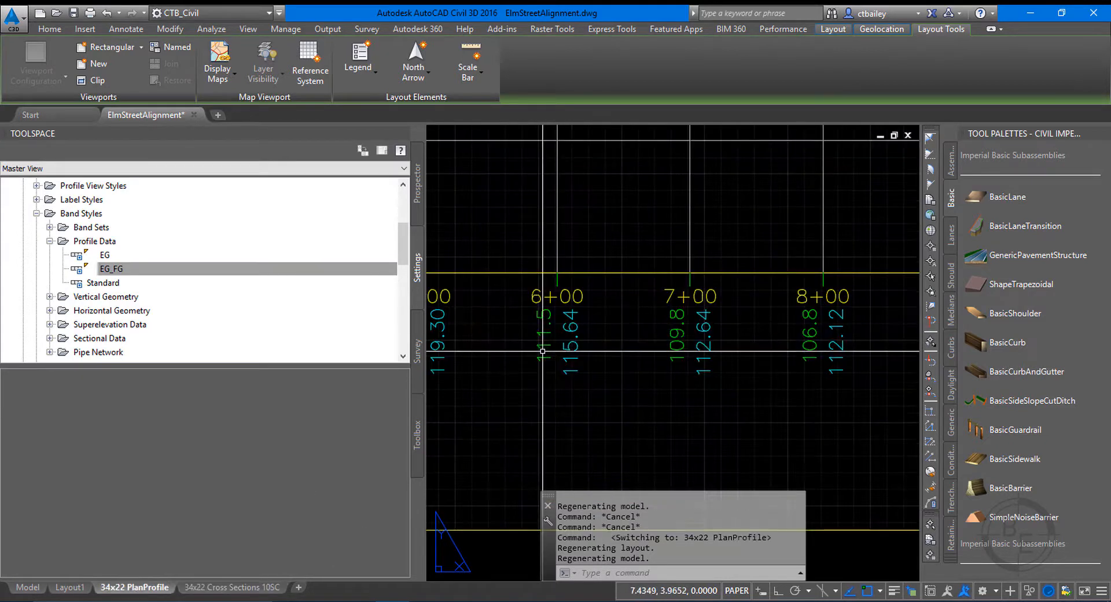
{"action": "scroll", "coordinate": [655, 315], "scroll_direction": "down", "scroll_amount": 4}
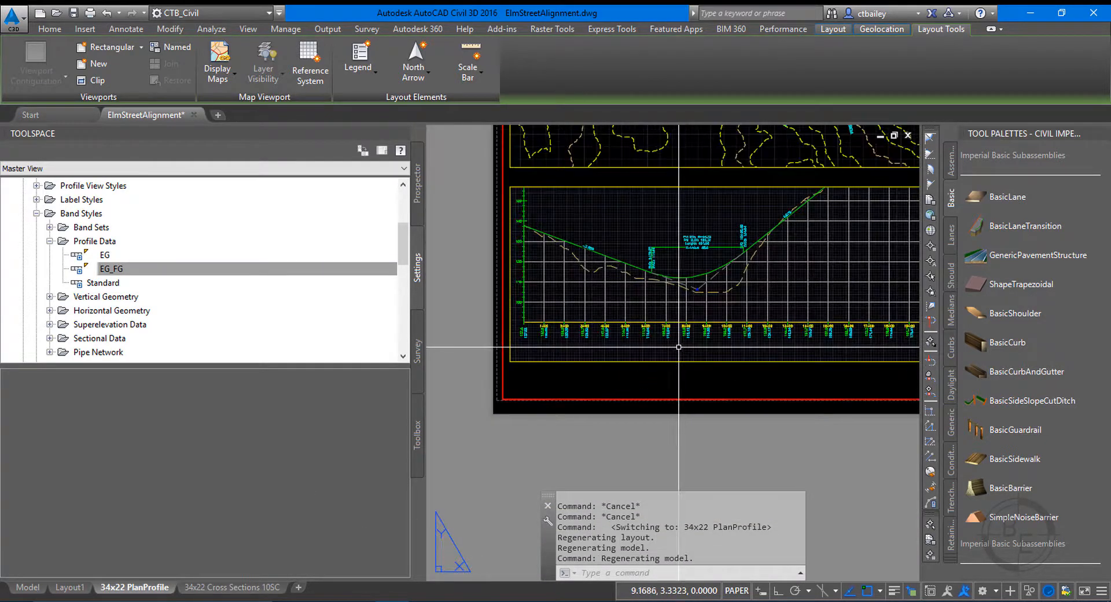
{"action": "scroll", "coordinate": [512, 272], "scroll_direction": "up", "scroll_amount": 3}
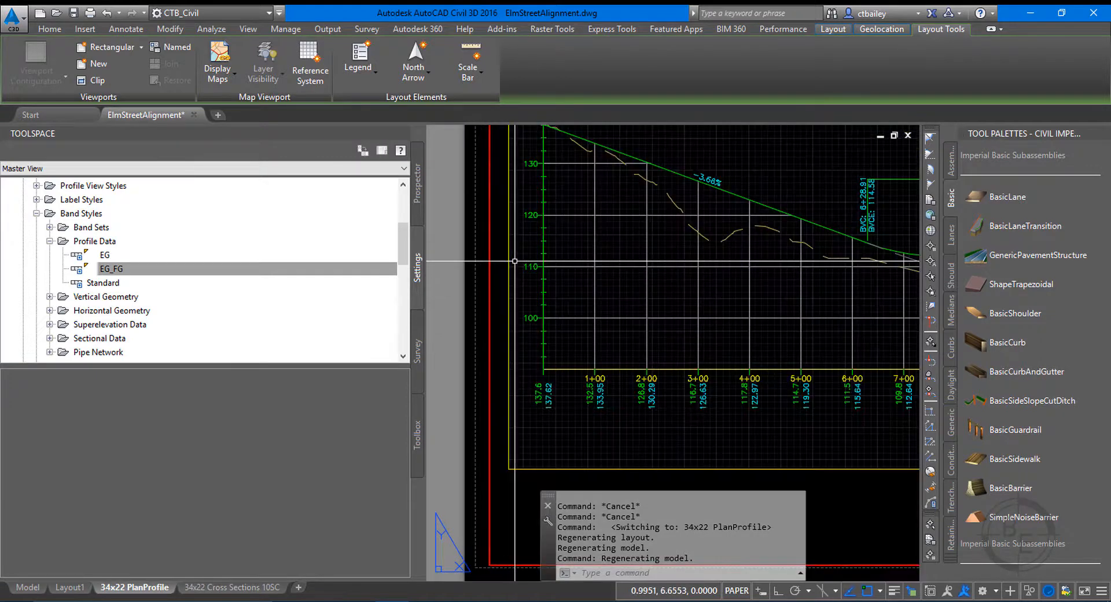
Examine the left axis tick marks around the 110 elevation label on the 34x22 PlanProfile sheet.
{"action": "scroll", "coordinate": [539, 148], "scroll_direction": "up", "scroll_amount": 4}
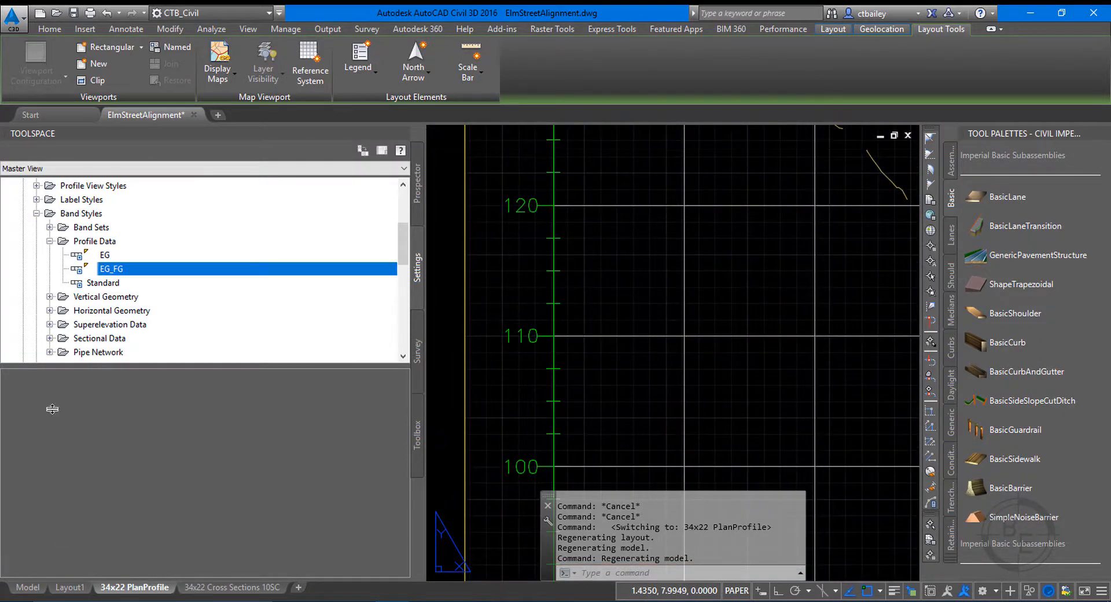
{"action": "scroll", "coordinate": [534, 353], "scroll_direction": "up", "scroll_amount": 2}
{"action": "scroll", "coordinate": [534, 353], "scroll_direction": "up", "scroll_amount": 2}
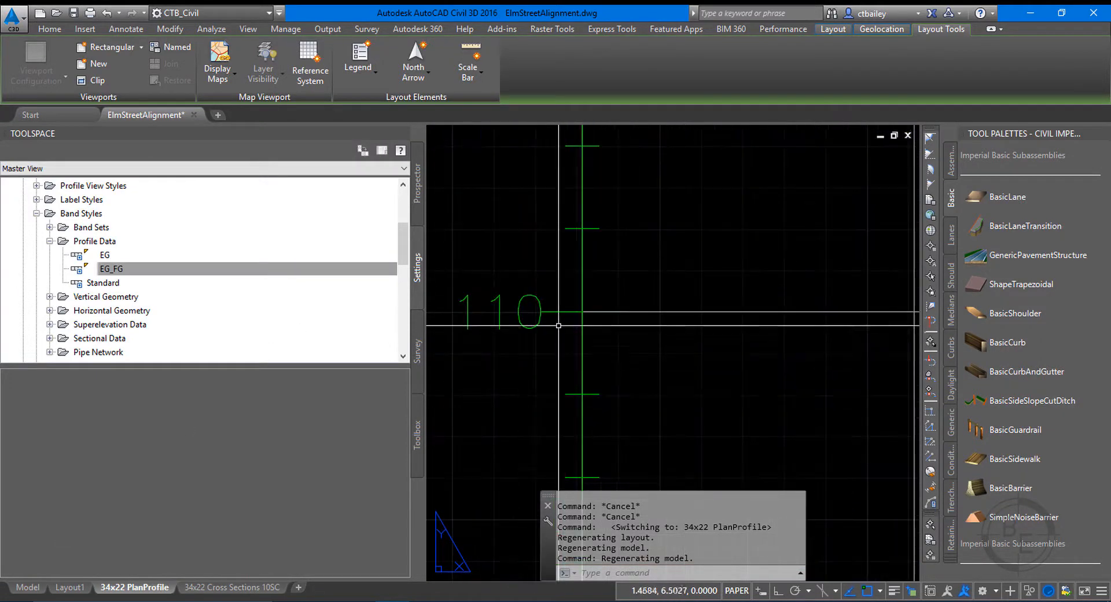
{"action": "left_click", "coordinate": [600, 229]}
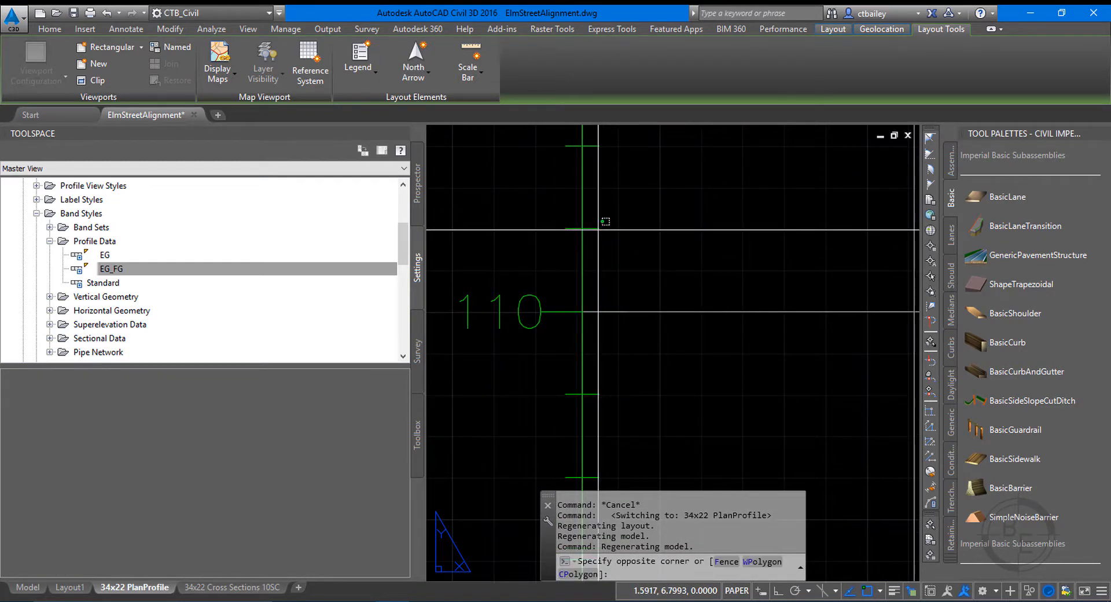
{"action": "left_click", "coordinate": [639, 247]}
{"action": "left_click", "coordinate": [697, 265]}
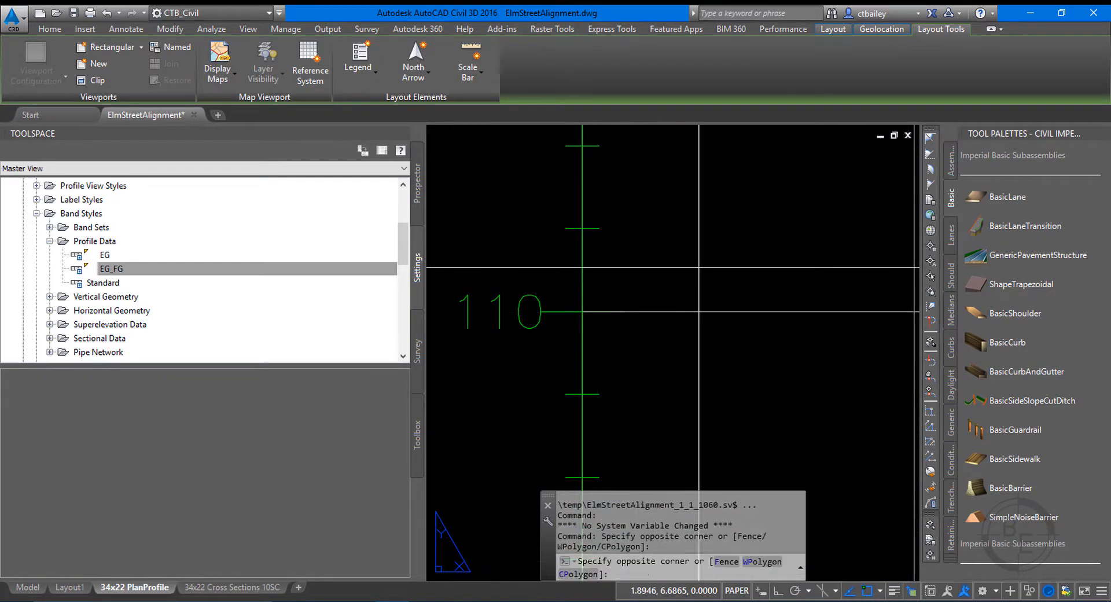
{"action": "left_click", "coordinate": [647, 350]}
{"action": "left_click", "coordinate": [631, 311]}
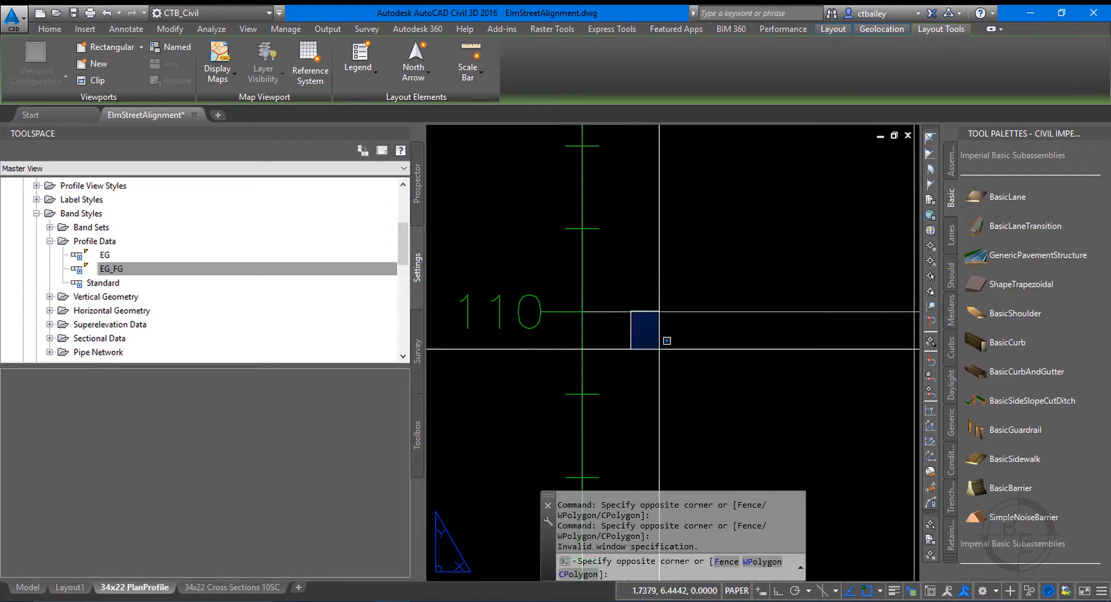
{"action": "key", "text": "Escape"}
{"action": "key", "text": "Escape"}
{"action": "scroll", "coordinate": [609, 379], "scroll_direction": "down", "scroll_amount": 3}
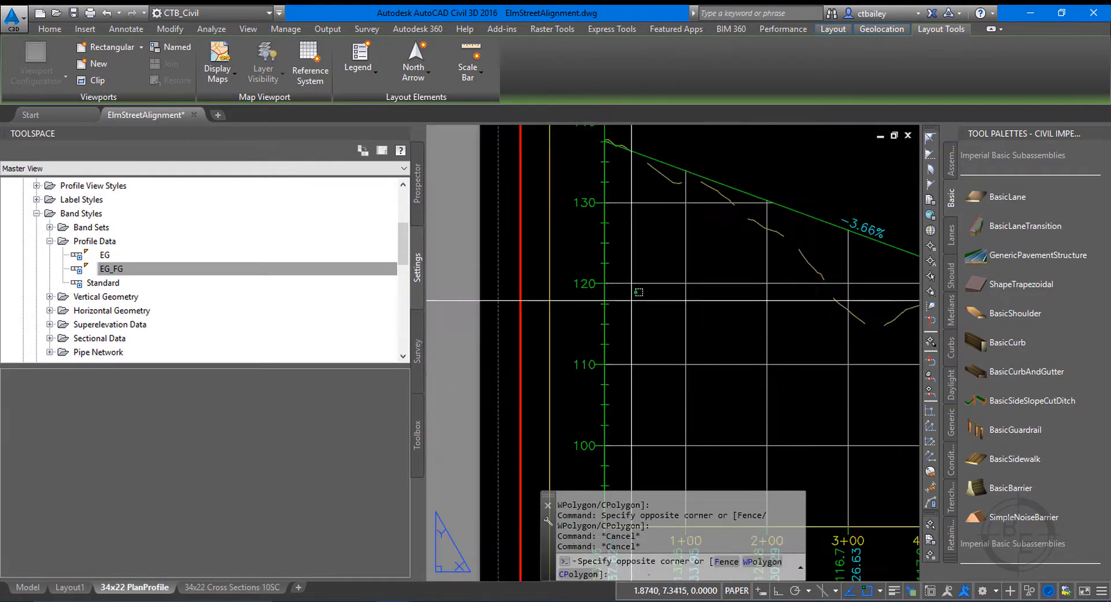
Activate the profile viewport and open the Elm Street Design profile view's style at its vertical axes settings.
{"action": "double_click", "coordinate": [615, 292]}
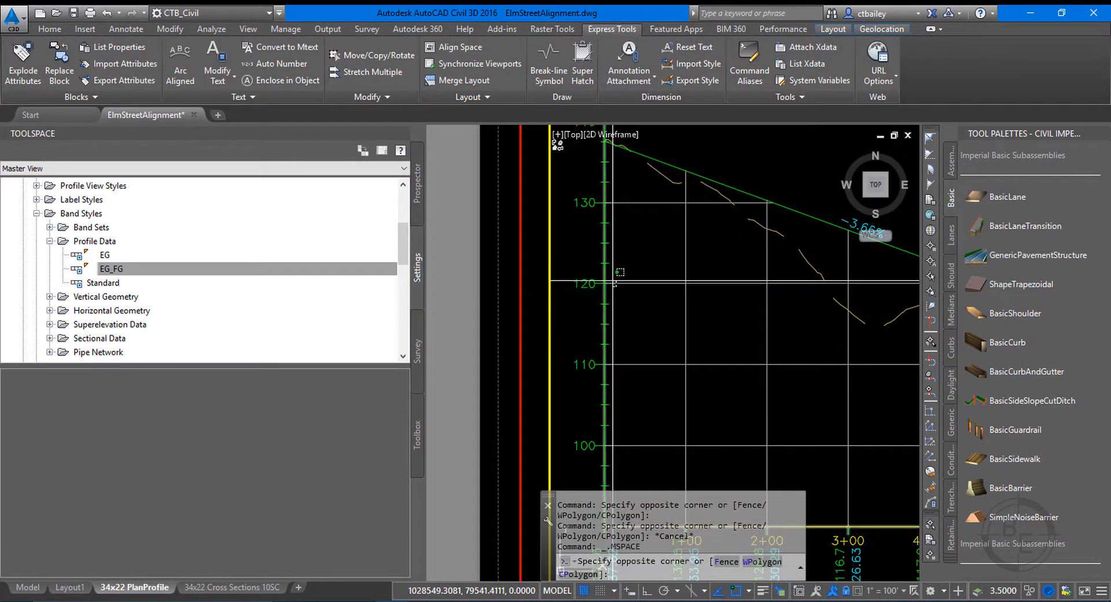
{"action": "left_click", "coordinate": [616, 286]}
{"action": "scroll", "coordinate": [638, 288], "scroll_direction": "up", "scroll_amount": 5}
{"action": "right_click", "coordinate": [638, 288]}
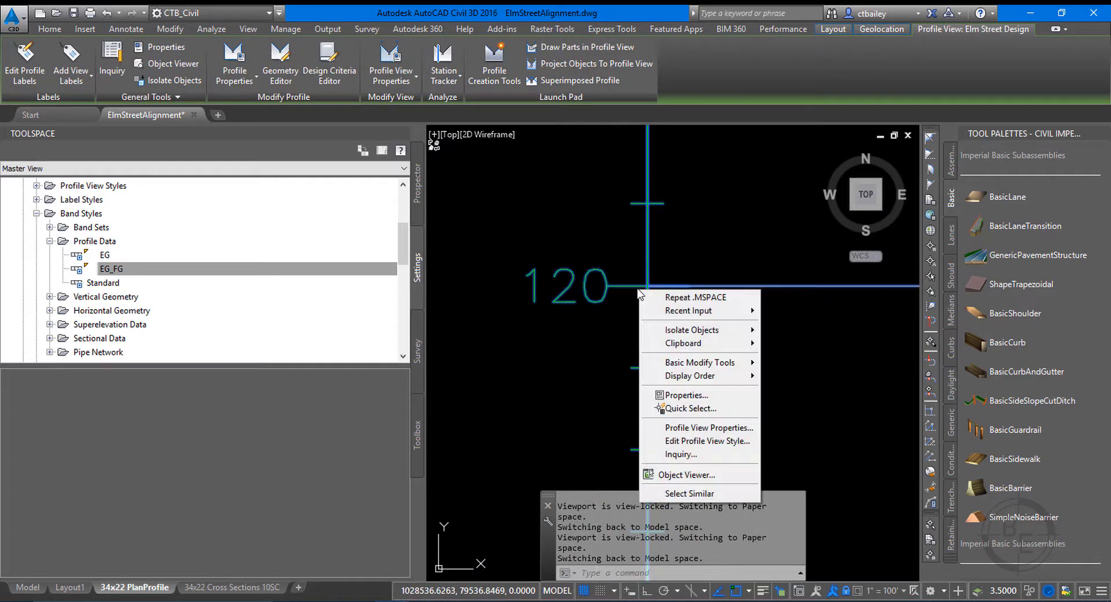
{"action": "left_click", "coordinate": [723, 440]}
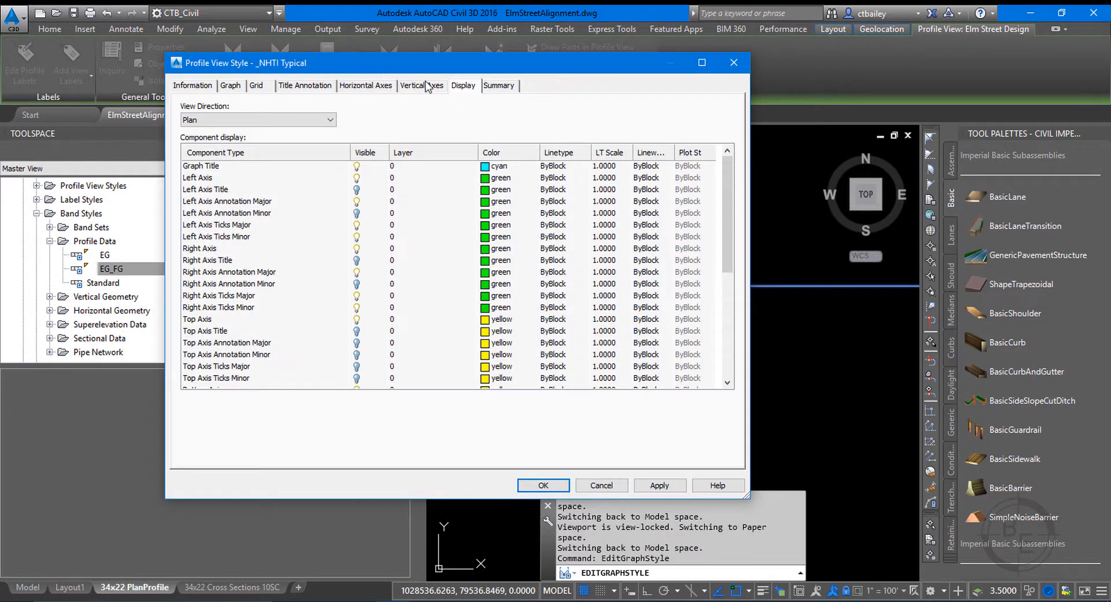
{"action": "left_click", "coordinate": [426, 87]}
{"action": "mouse_move", "coordinate": [436, 71]}
{"action": "left_mouse_down"}
{"action": "mouse_move", "coordinate": [950, 247]}
{"action": "mouse_move", "coordinate": [976, 152]}
{"action": "left_mouse_up"}
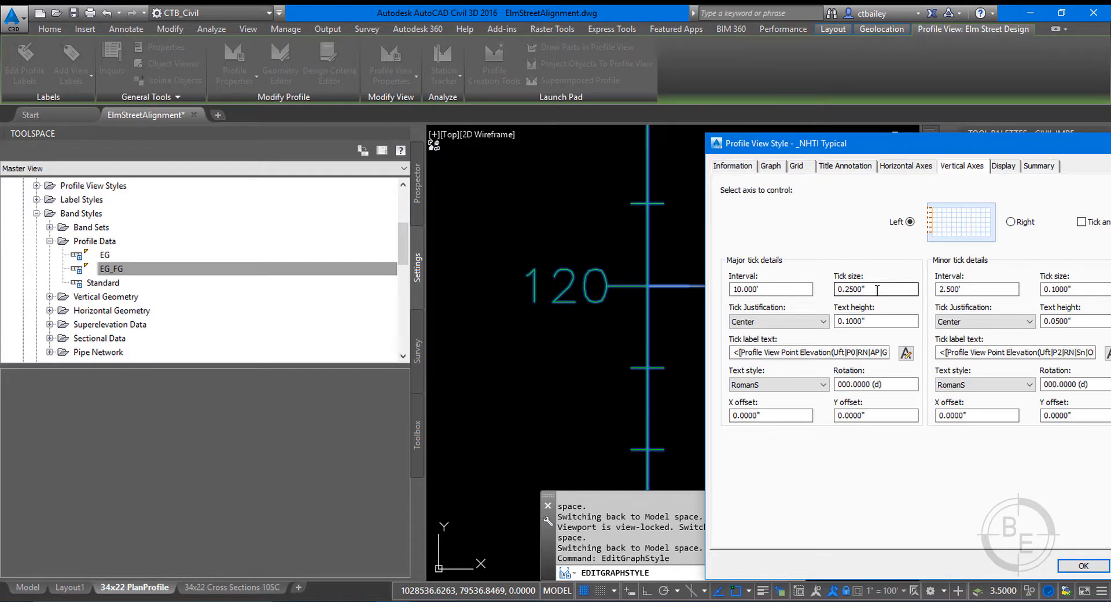
Try Right tick justification for the left axis major ticks and apply it.
{"action": "left_click", "coordinate": [810, 321]}
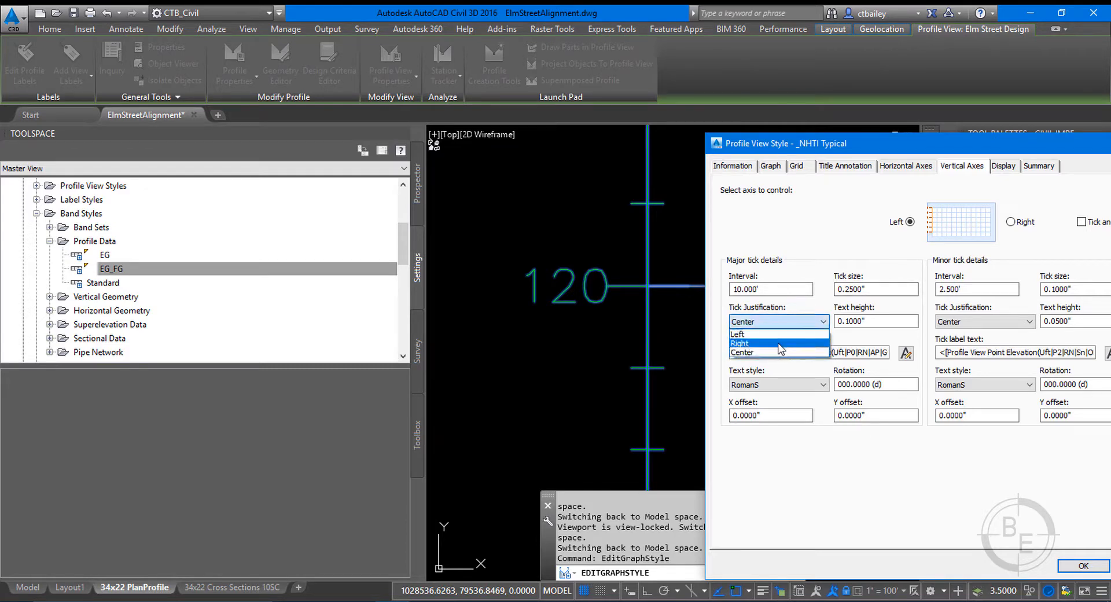
{"action": "left_click", "coordinate": [779, 346]}
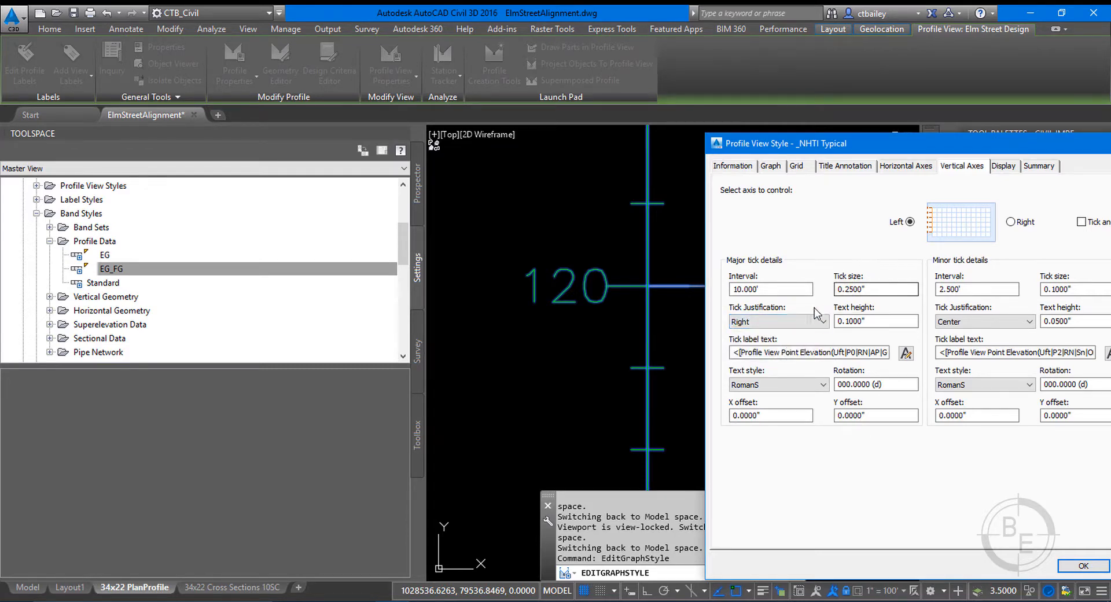
{"action": "left_click_drag", "start_coordinate": [839, 144], "coordinate": [794, 82]}
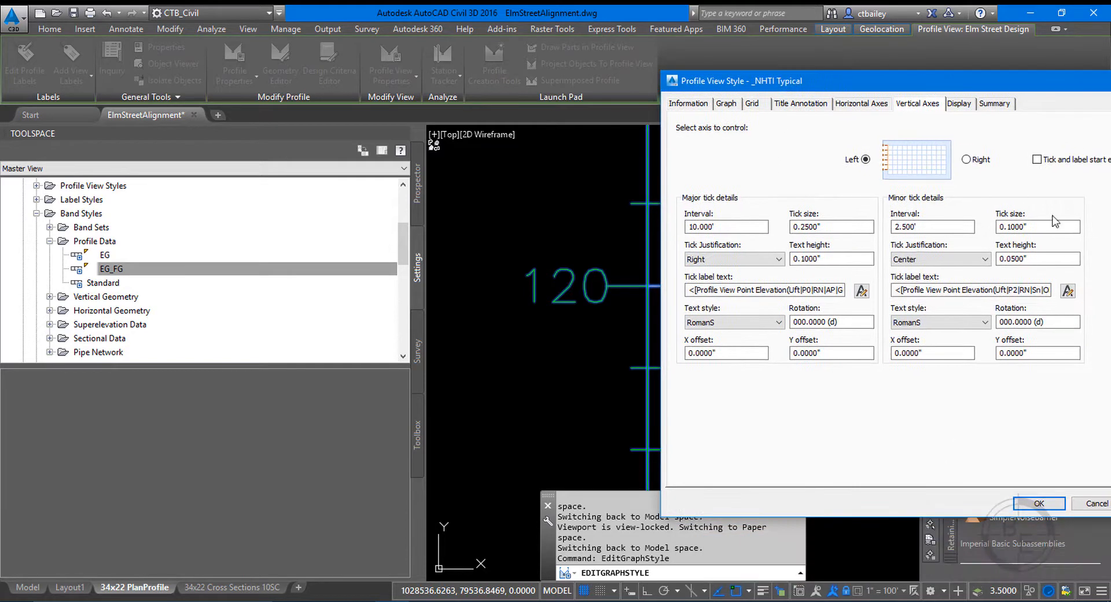
{"action": "left_click", "coordinate": [1038, 504]}
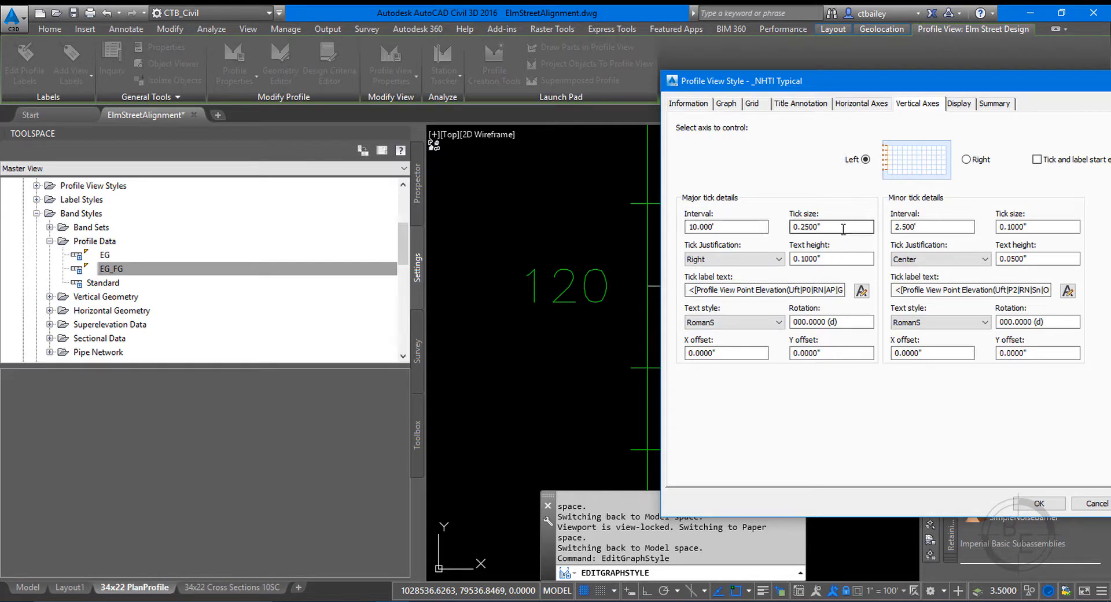
Set the left axis major tick justification to Left, keeping the axis labels in view beside the style settings.
{"action": "left_click", "coordinate": [733, 258]}
{"action": "left_click", "coordinate": [702, 268]}
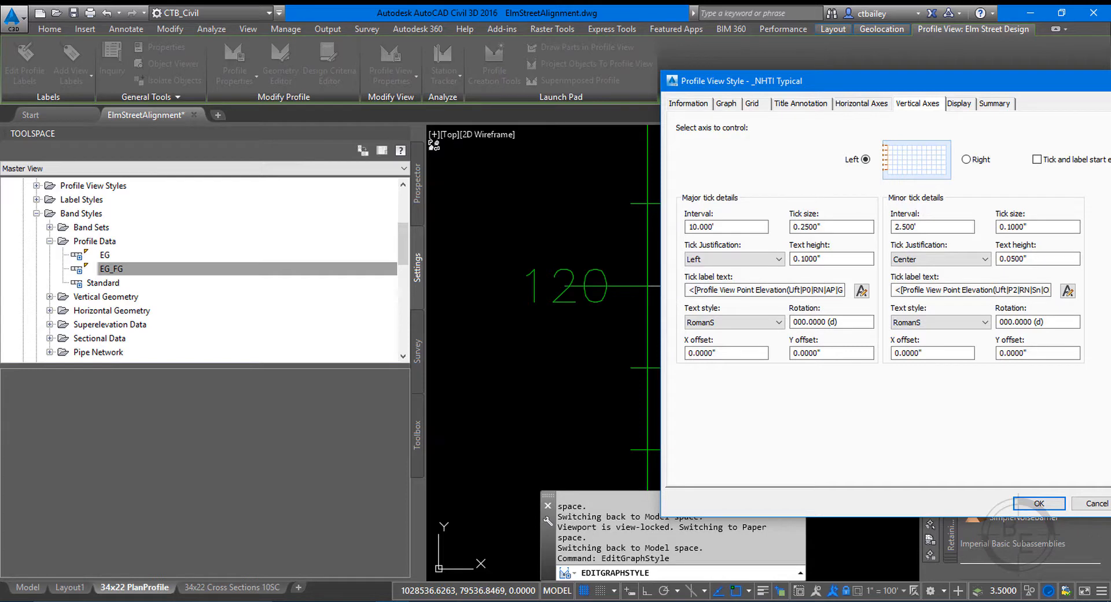
{"action": "left_click_drag", "start_coordinate": [1110, 516], "coordinate": [810, 473]}
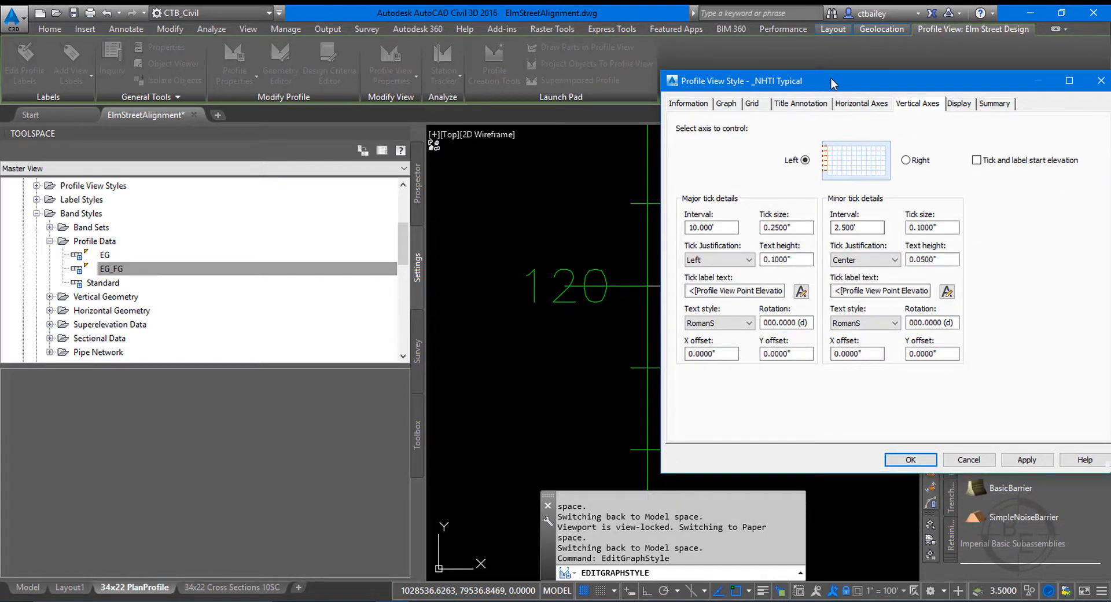
{"action": "left_click_drag", "start_coordinate": [831, 79], "coordinate": [204, 128]}
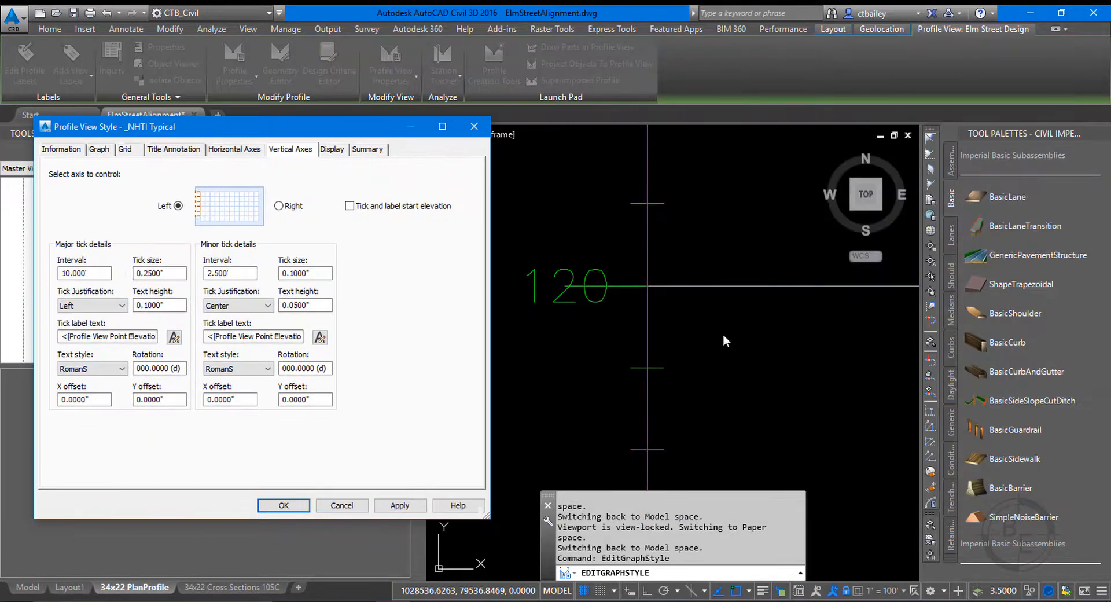
Set the left axis major tick size to 0.10" and apply the style change.
{"action": "double_click", "coordinate": [157, 272]}
{"action": "type", "text": ".10"}
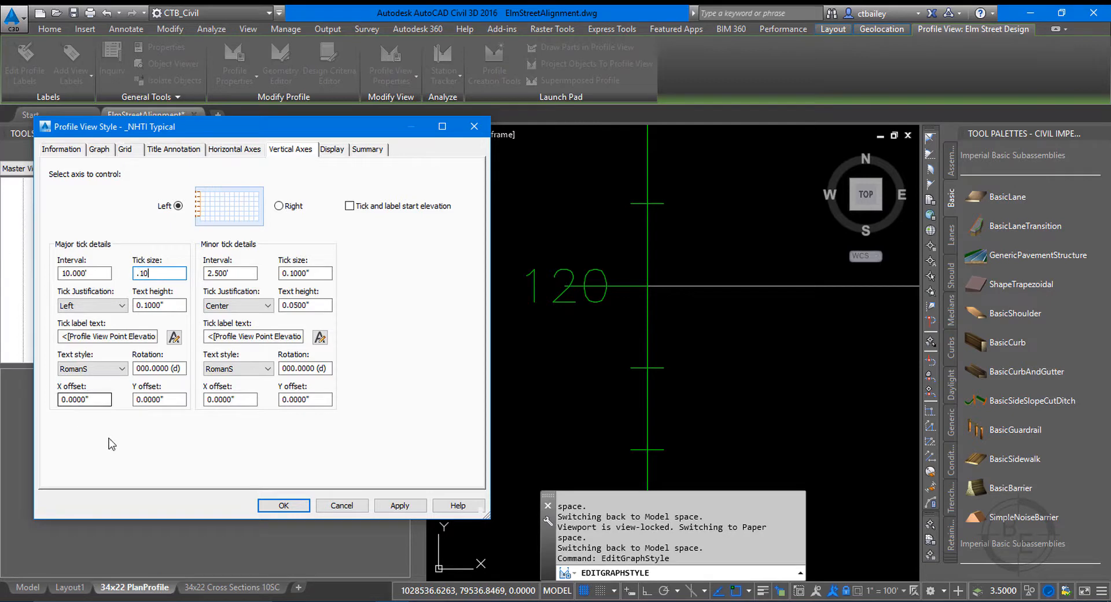
{"action": "left_click", "coordinate": [399, 505]}
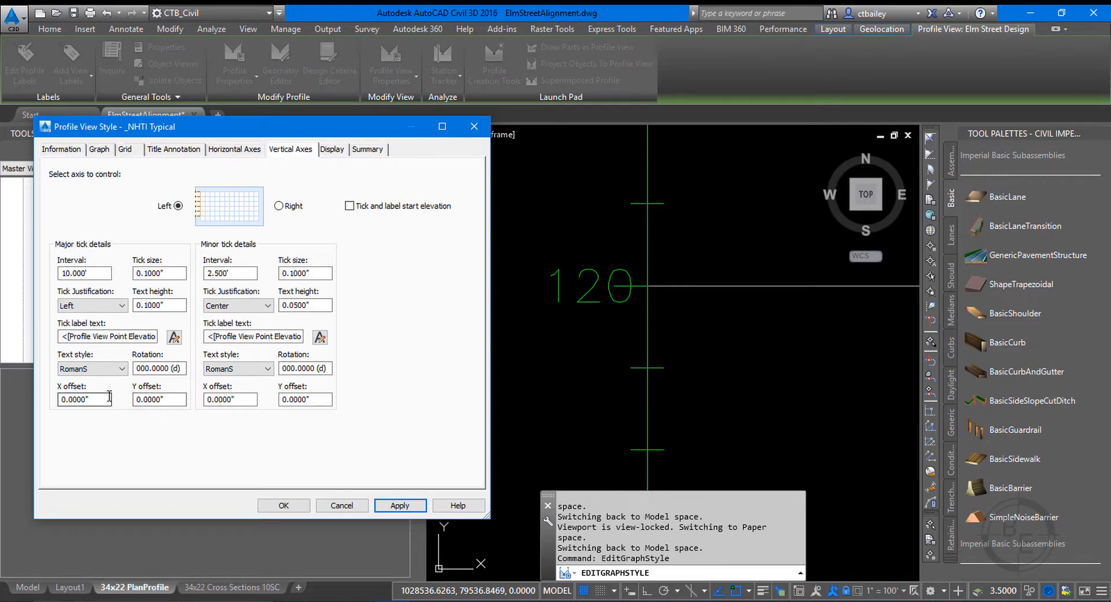
Set the left axis major tick label X offset to -0.10" and apply the style change.
{"action": "double_click", "coordinate": [84, 399]}
{"action": "type", "text": "-0"}
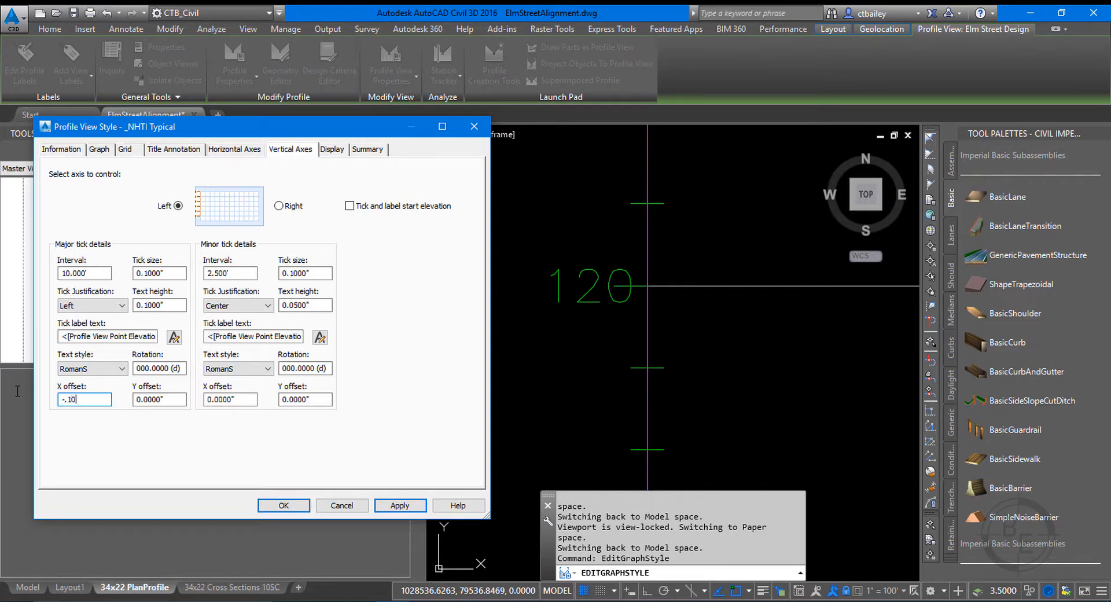
{"action": "type", "text": ".10"}
{"action": "left_click", "coordinate": [383, 507]}
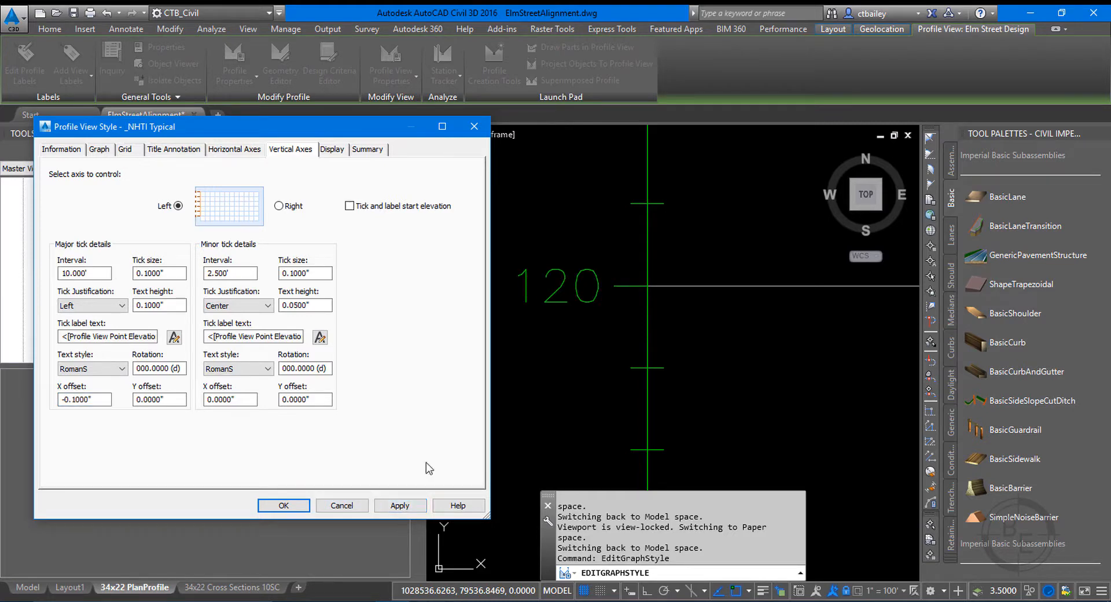
Turn off the visibility of the Left Axis Ticks Minor component, apply it and close the profile view style.
{"action": "left_click", "coordinate": [332, 150]}
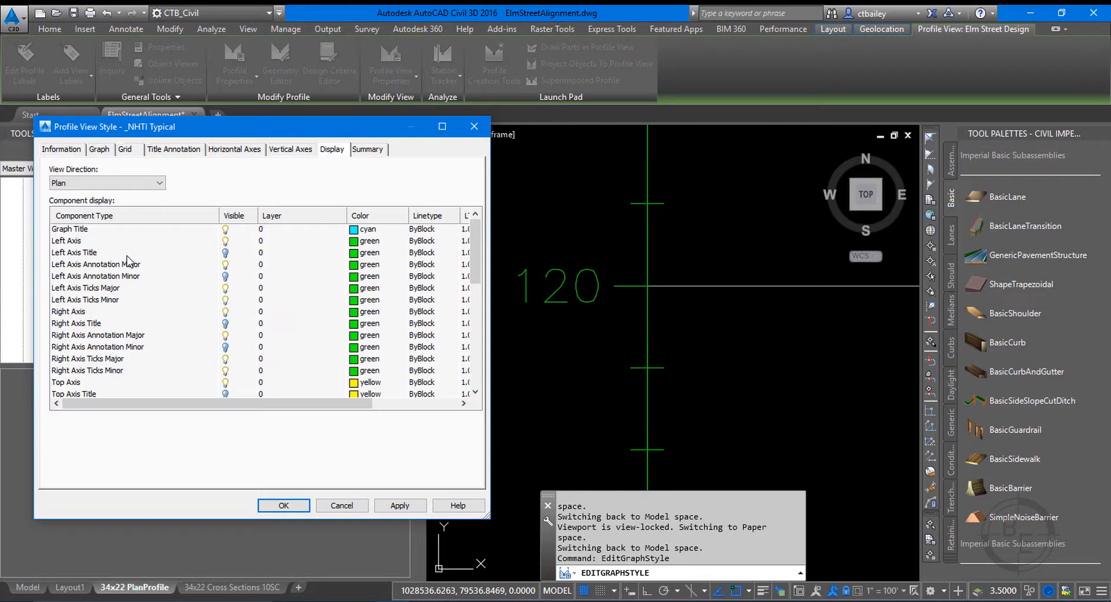
{"action": "left_click", "coordinate": [112, 302]}
{"action": "left_click", "coordinate": [225, 300]}
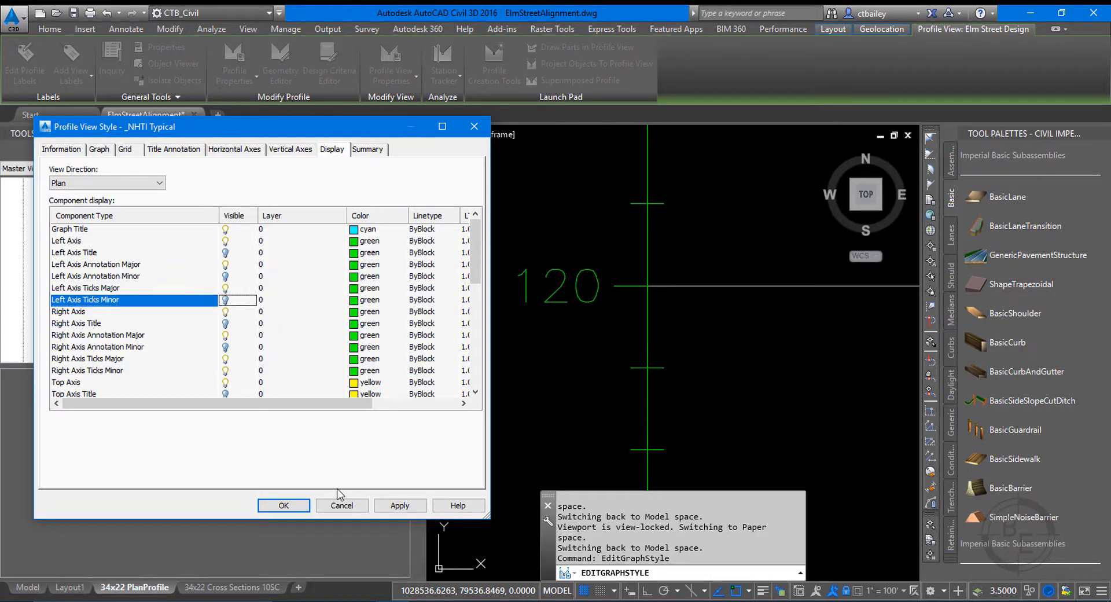
{"action": "left_click", "coordinate": [397, 506]}
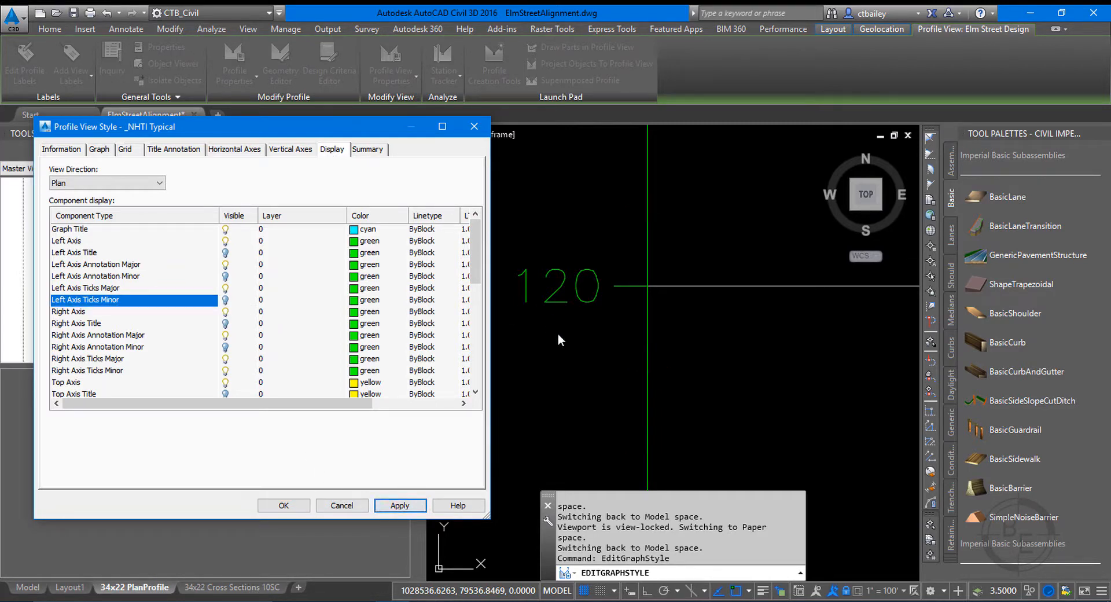
{"action": "left_click", "coordinate": [306, 508]}
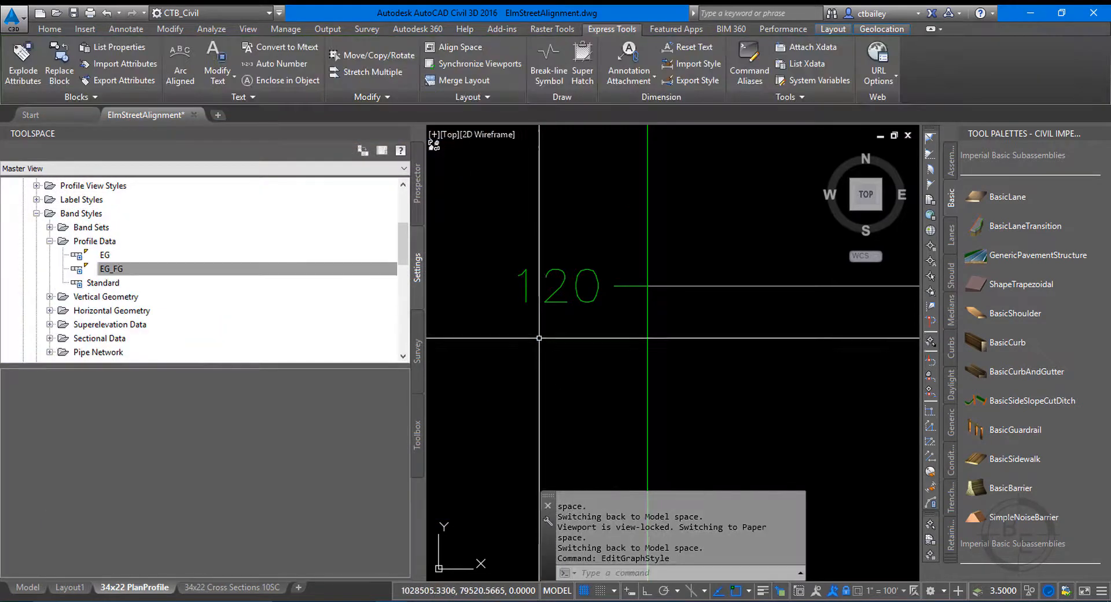
Pan the profile inside its viewport to bring the end of the profile view into the sheet frame, and lock the viewport.
{"action": "scroll", "coordinate": [542, 298], "scroll_direction": "down", "scroll_amount": 5}
{"action": "scroll", "coordinate": [542, 298], "scroll_direction": "down", "scroll_amount": 4}
{"action": "scroll", "coordinate": [562, 385], "scroll_direction": "up", "scroll_amount": 4}
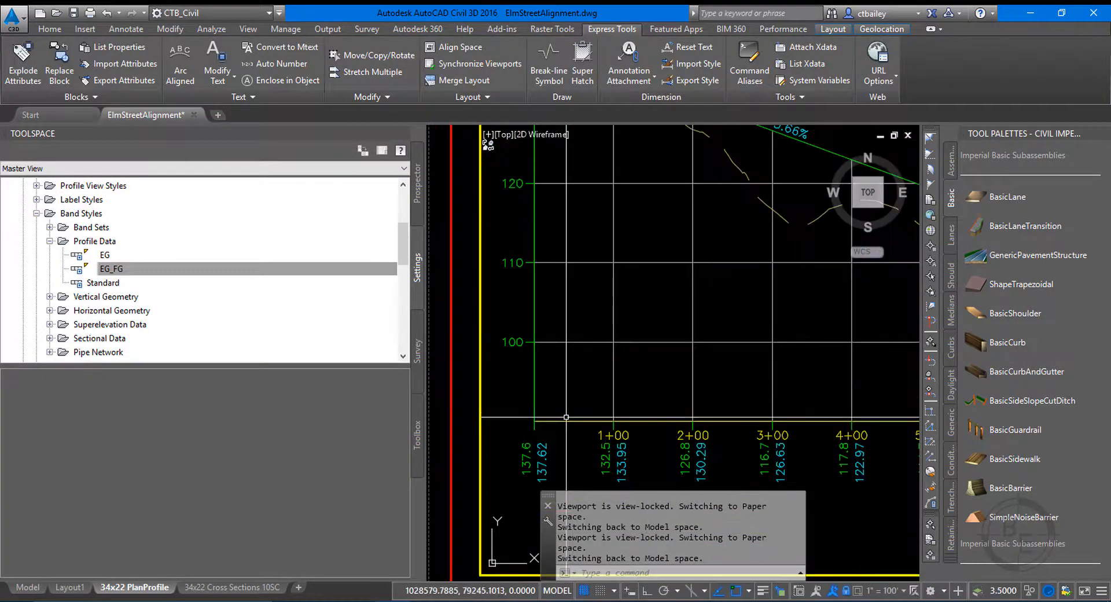
{"action": "scroll", "coordinate": [497, 410], "scroll_direction": "down", "scroll_amount": 8}
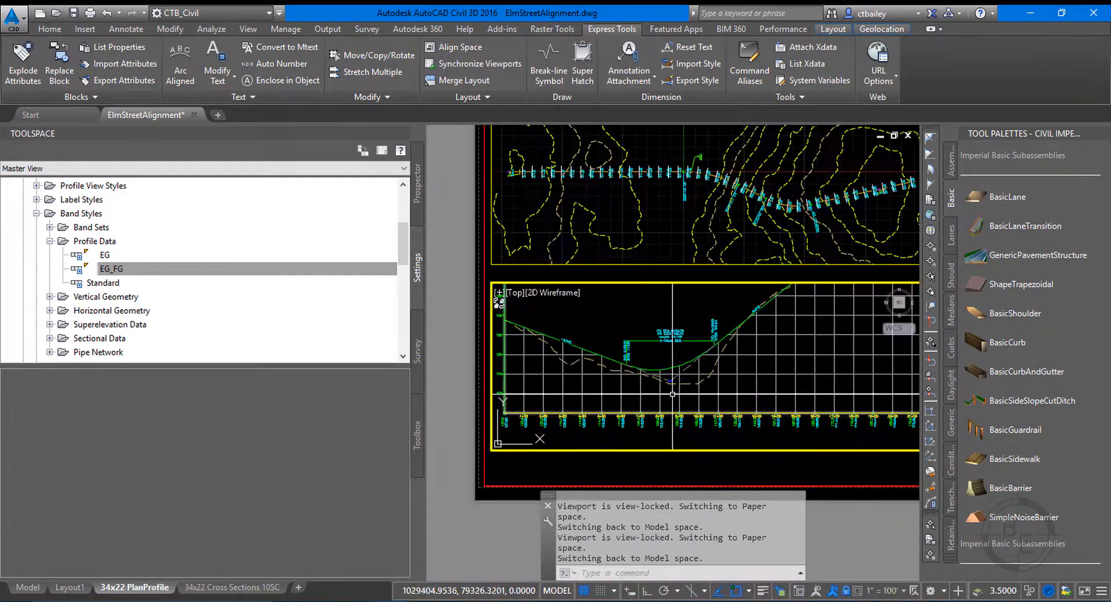
{"action": "scroll", "coordinate": [677, 387], "scroll_direction": "up", "scroll_amount": 2}
{"action": "scroll", "coordinate": [721, 391], "scroll_direction": "up", "scroll_amount": 2}
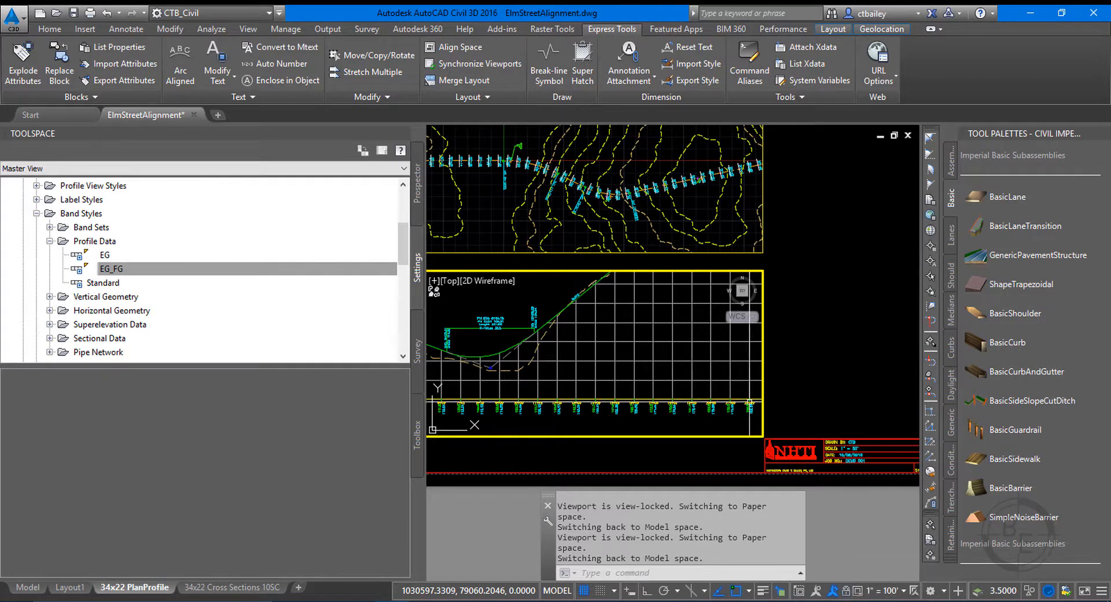
{"action": "type", "text": "PA"}
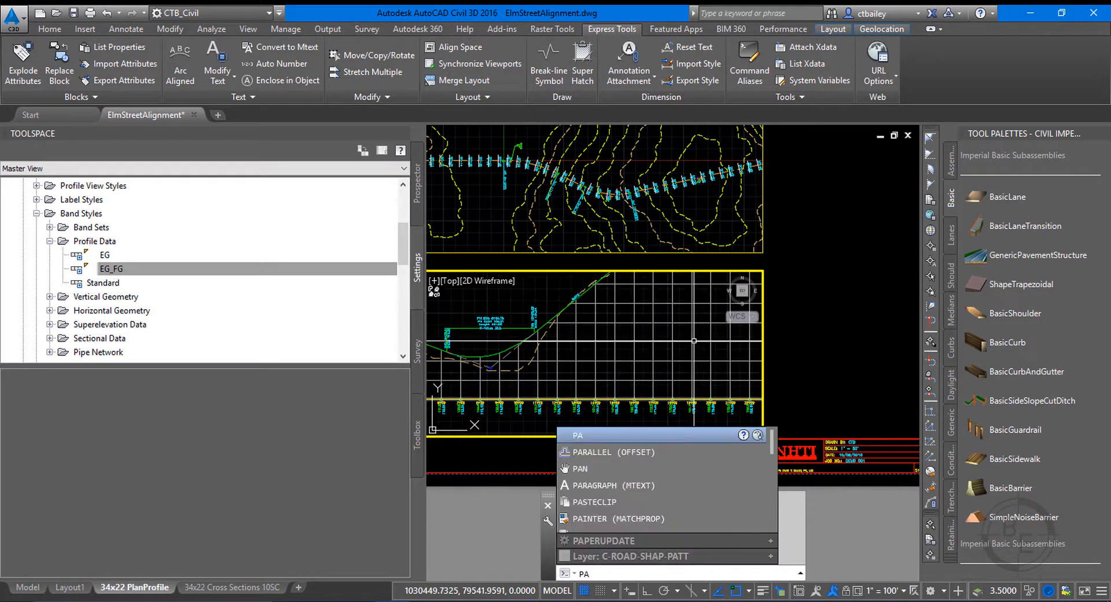
{"action": "type", "text": "N"}
{"action": "key", "text": "Return"}
{"action": "left_click_drag", "start_coordinate": [694, 340], "coordinate": [621, 373]}
{"action": "right_click", "coordinate": [649, 384]}
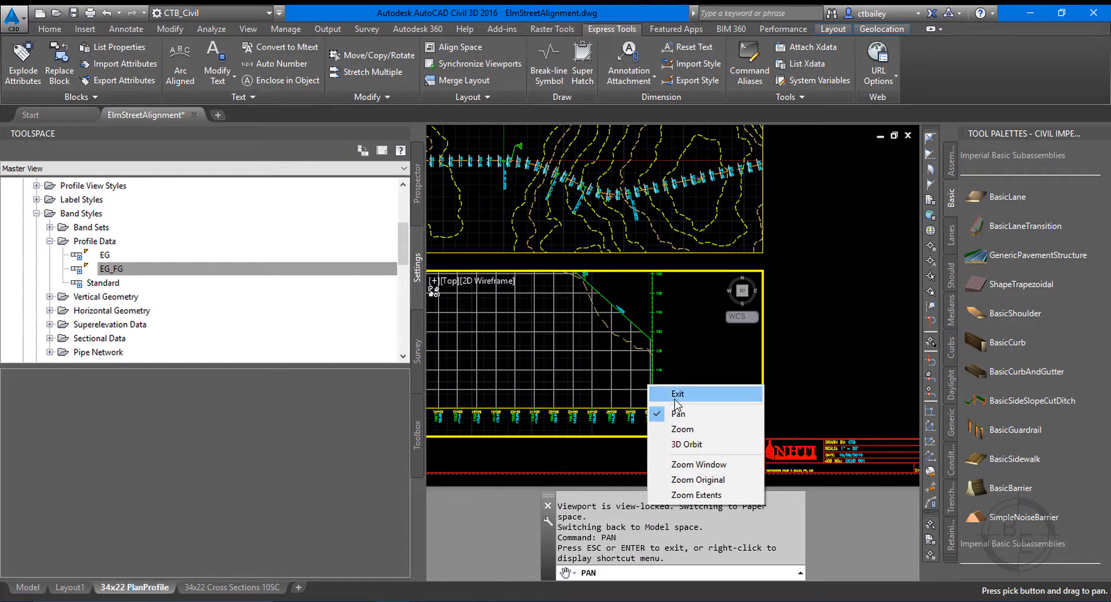
{"action": "left_click", "coordinate": [675, 390]}
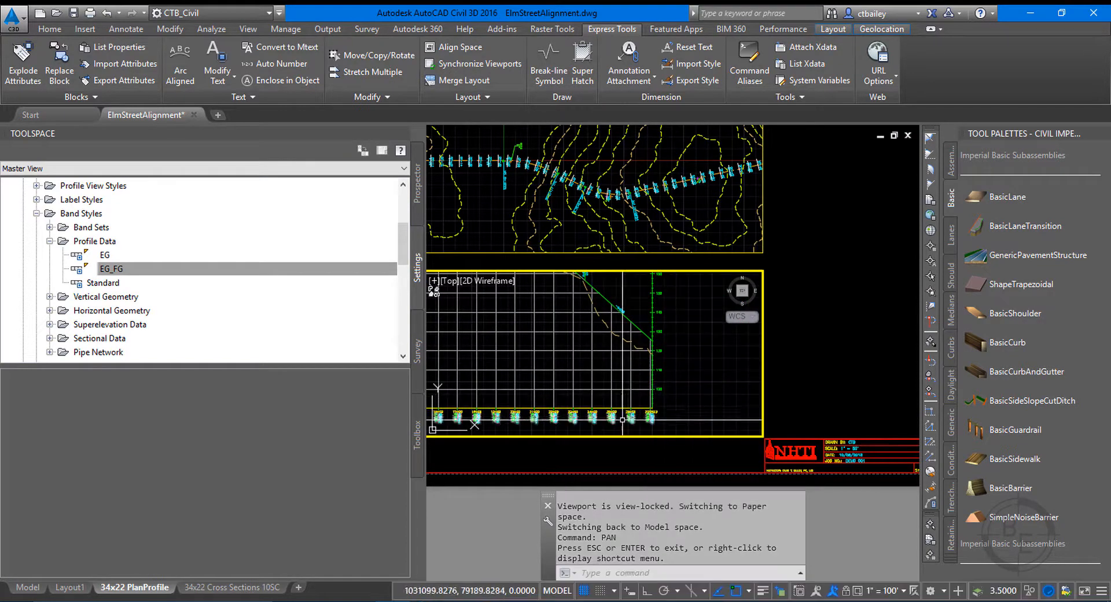
{"action": "left_click", "coordinate": [857, 590]}
Examine the station and elevation labels at the profile view's end station, first on the sheet and in model space at its annotation scale.
{"action": "scroll", "coordinate": [681, 422], "scroll_direction": "up", "scroll_amount": 4}
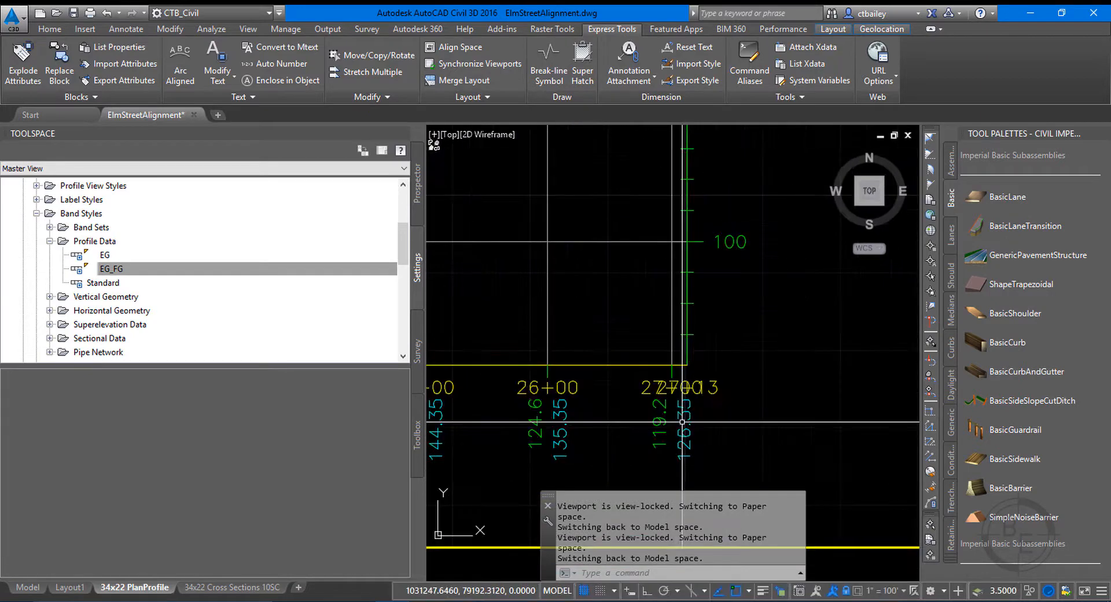
{"action": "scroll", "coordinate": [534, 318], "scroll_direction": "down", "scroll_amount": 5}
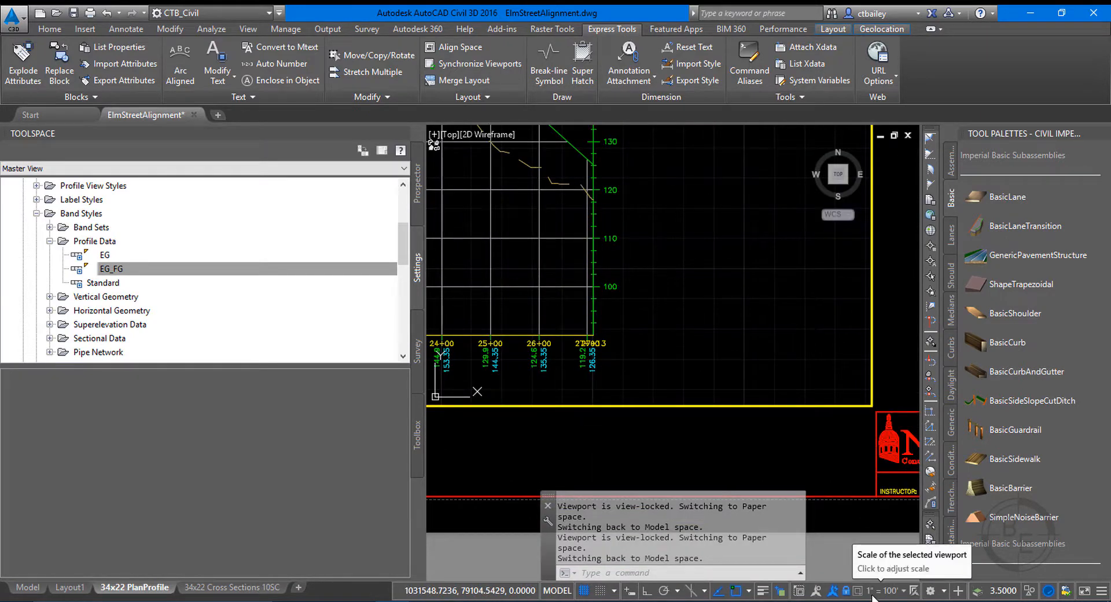
{"action": "key", "text": "Escape"}
{"action": "key", "text": "Escape"}
{"action": "left_click", "coordinate": [29, 587]}
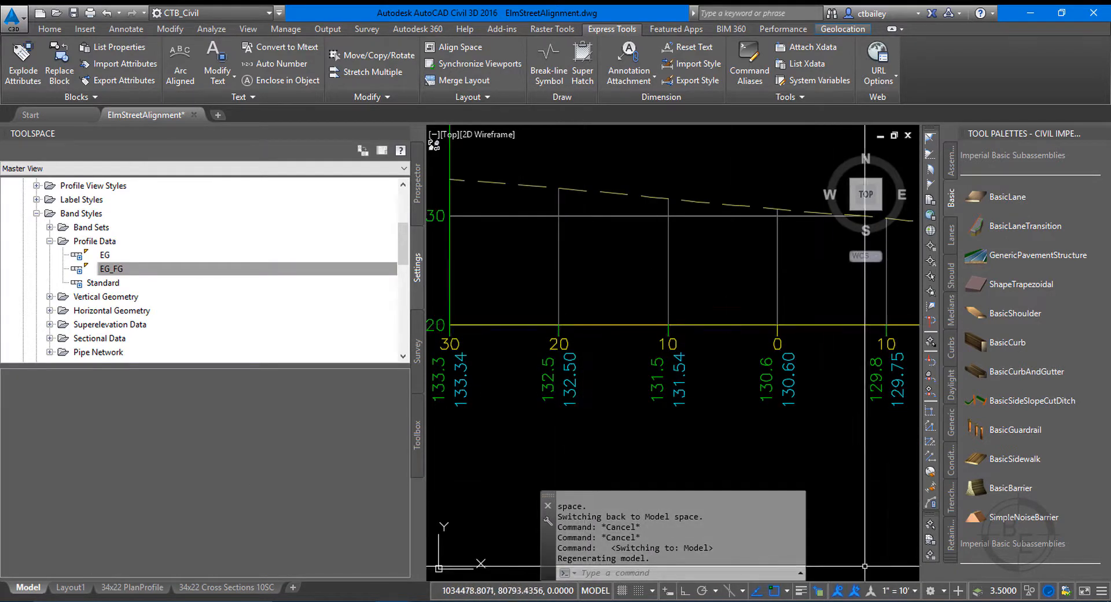
{"action": "scroll", "coordinate": [845, 367], "scroll_direction": "down", "scroll_amount": 8}
{"action": "scroll", "coordinate": [845, 367], "scroll_direction": "up", "scroll_amount": 10}
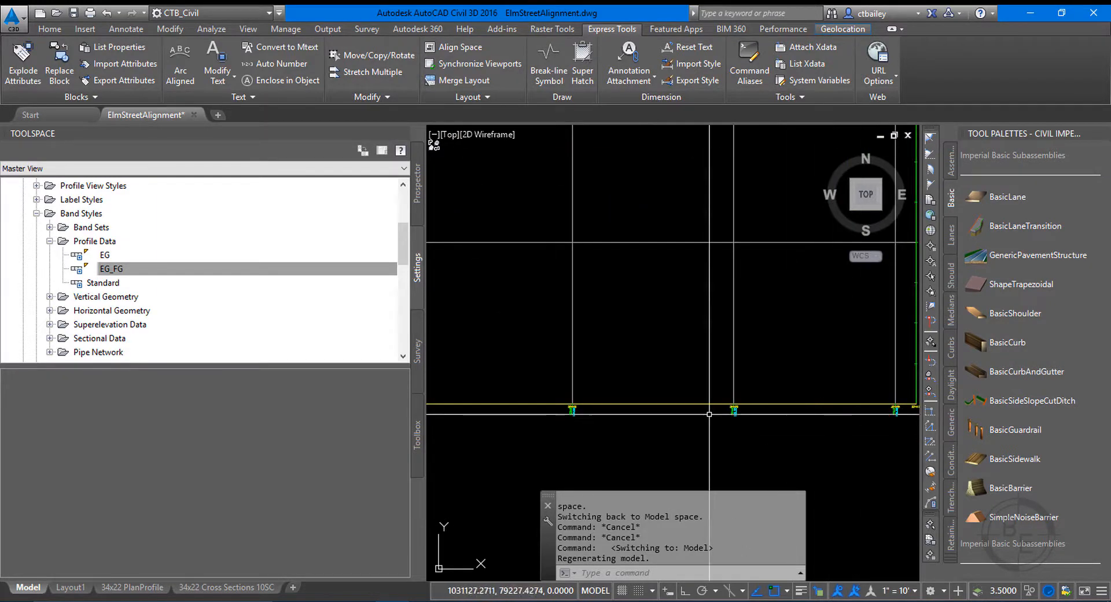
{"action": "scroll", "coordinate": [706, 412], "scroll_direction": "up", "scroll_amount": 3}
{"action": "scroll", "coordinate": [620, 367], "scroll_direction": "down", "scroll_amount": 3}
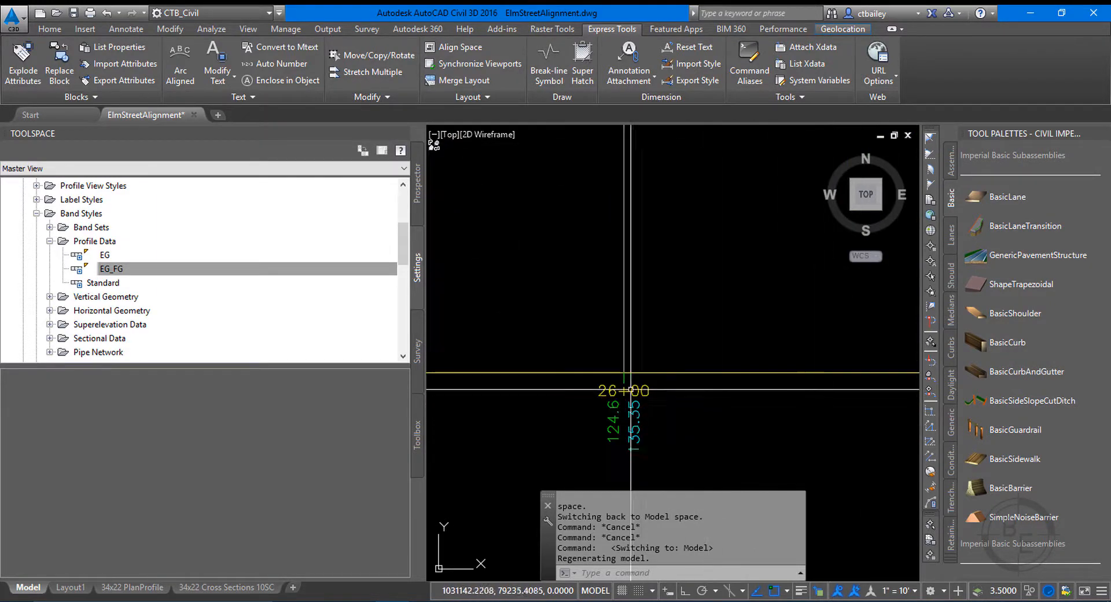
{"action": "scroll", "coordinate": [621, 367], "scroll_direction": "down", "scroll_amount": 3}
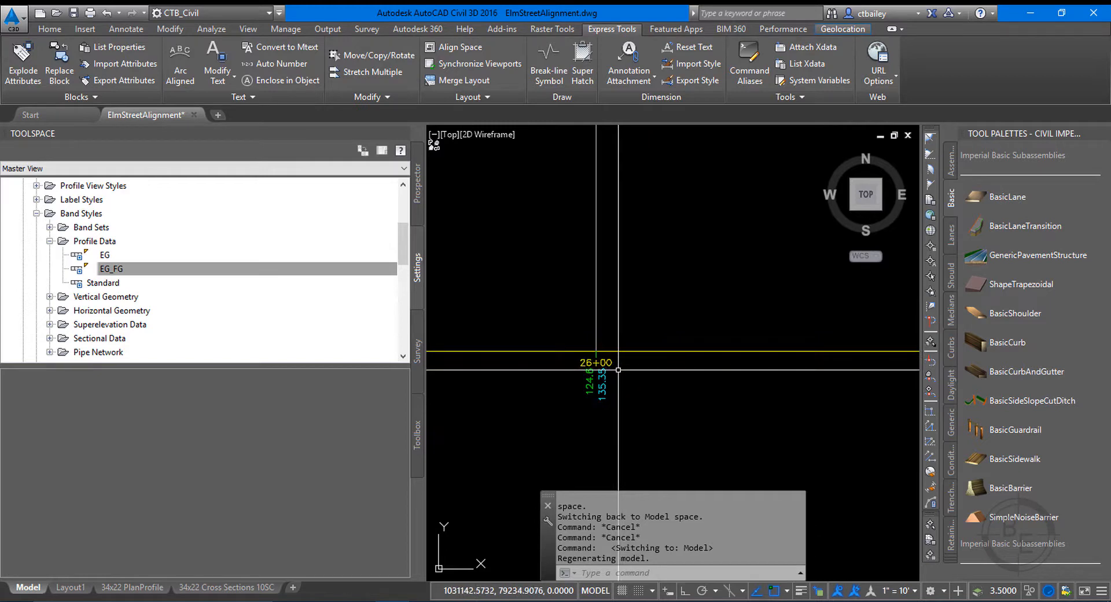
{"action": "scroll", "coordinate": [620, 367], "scroll_direction": "up", "scroll_amount": 3}
{"action": "scroll", "coordinate": [567, 365], "scroll_direction": "down", "scroll_amount": 3}
{"action": "scroll", "coordinate": [570, 361], "scroll_direction": "down", "scroll_amount": 3}
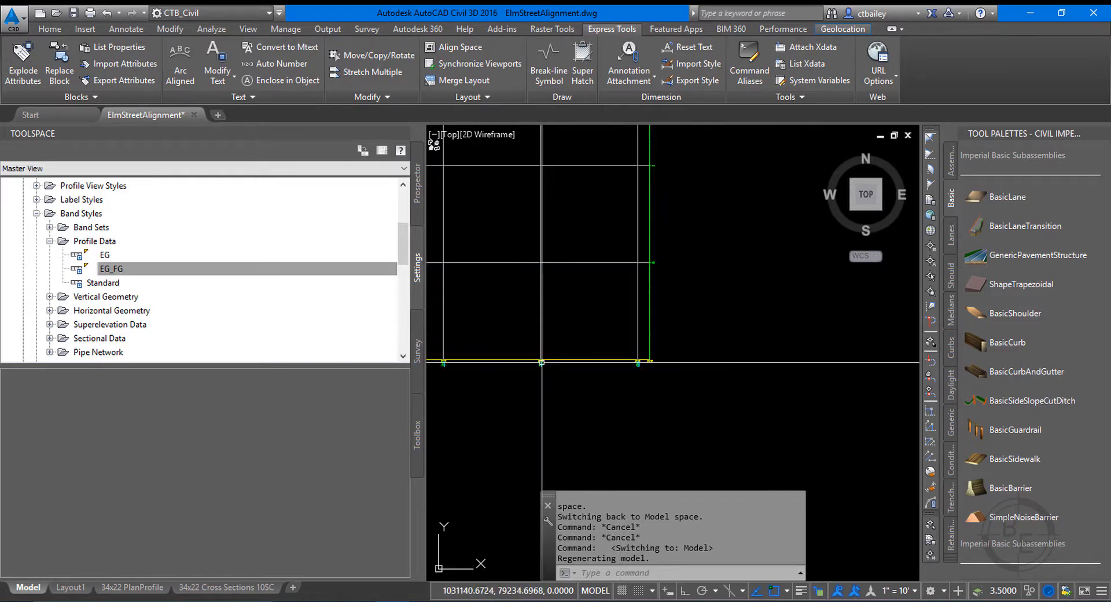
{"action": "scroll", "coordinate": [645, 352], "scroll_direction": "up", "scroll_amount": 3}
{"action": "scroll", "coordinate": [645, 352], "scroll_direction": "up", "scroll_amount": 2}
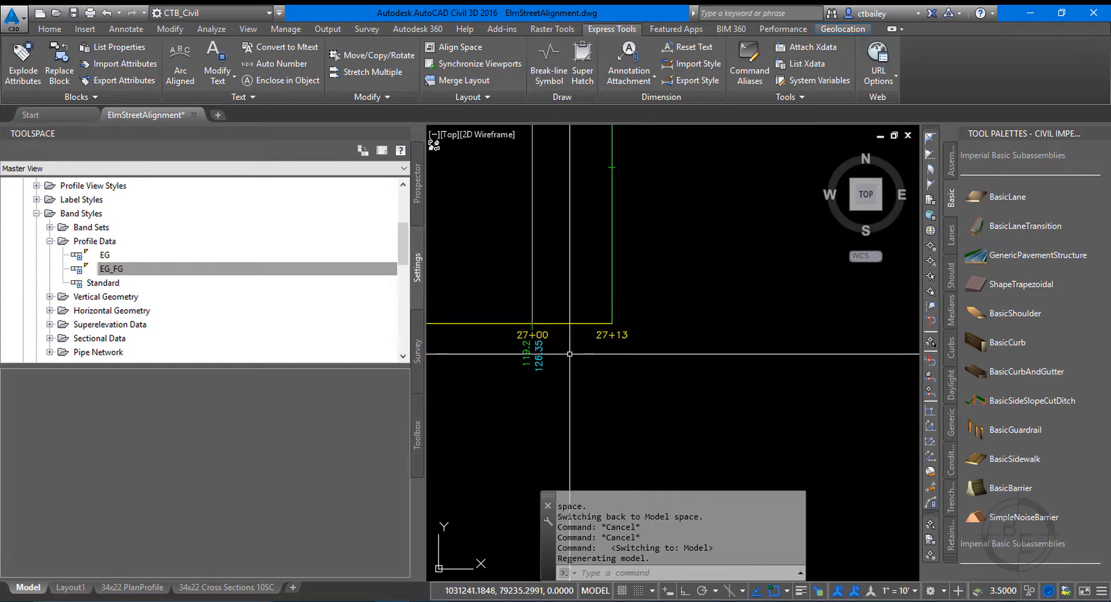
Return to the 34x22 PlanProfile layout and open the profile view's style, checking its grid and vertical axes settings.
{"action": "left_click", "coordinate": [134, 587]}
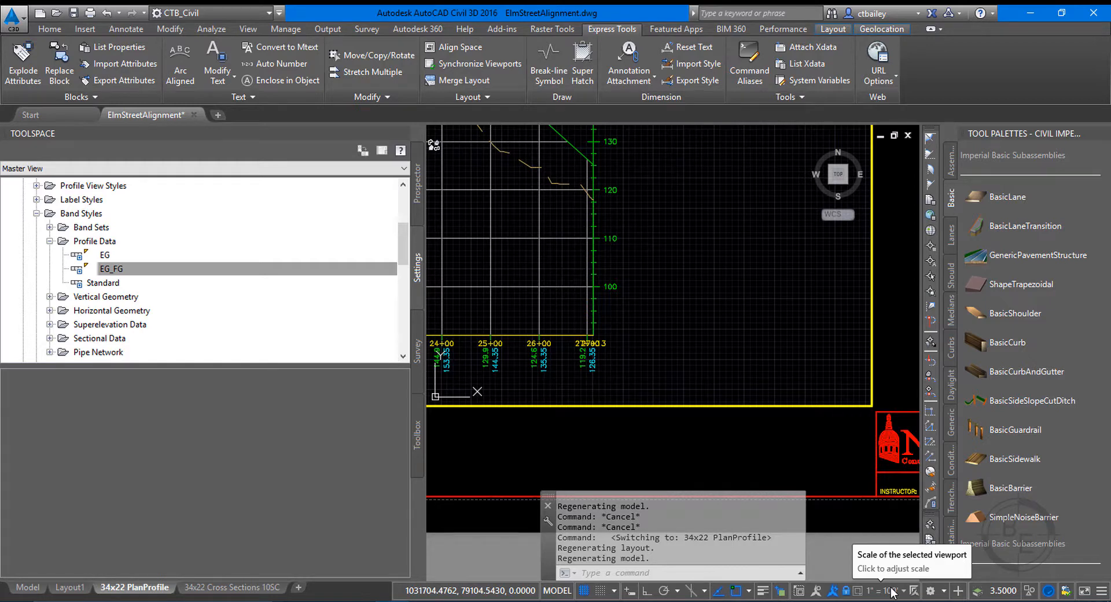
{"action": "scroll", "coordinate": [594, 333], "scroll_direction": "up", "scroll_amount": 4}
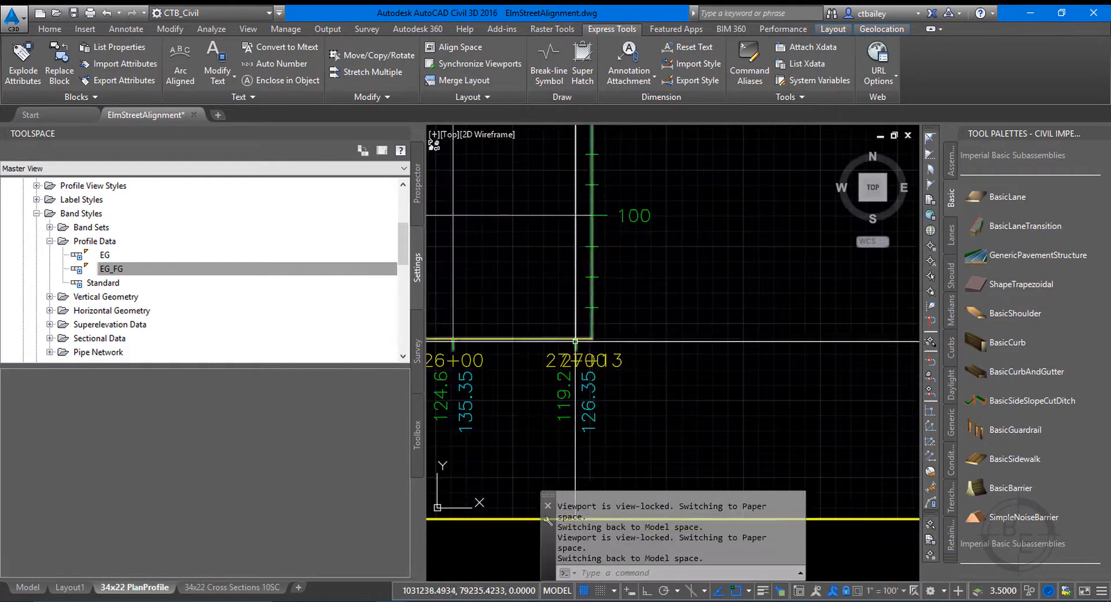
{"action": "left_click", "coordinate": [591, 312]}
{"action": "right_click", "coordinate": [592, 311]}
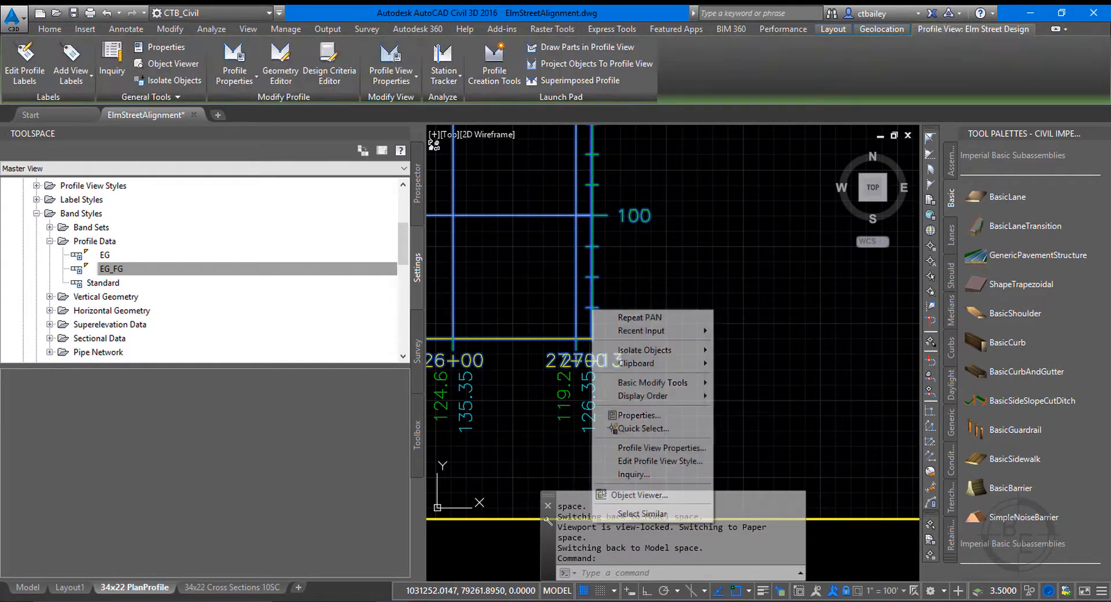
{"action": "left_click", "coordinate": [637, 460]}
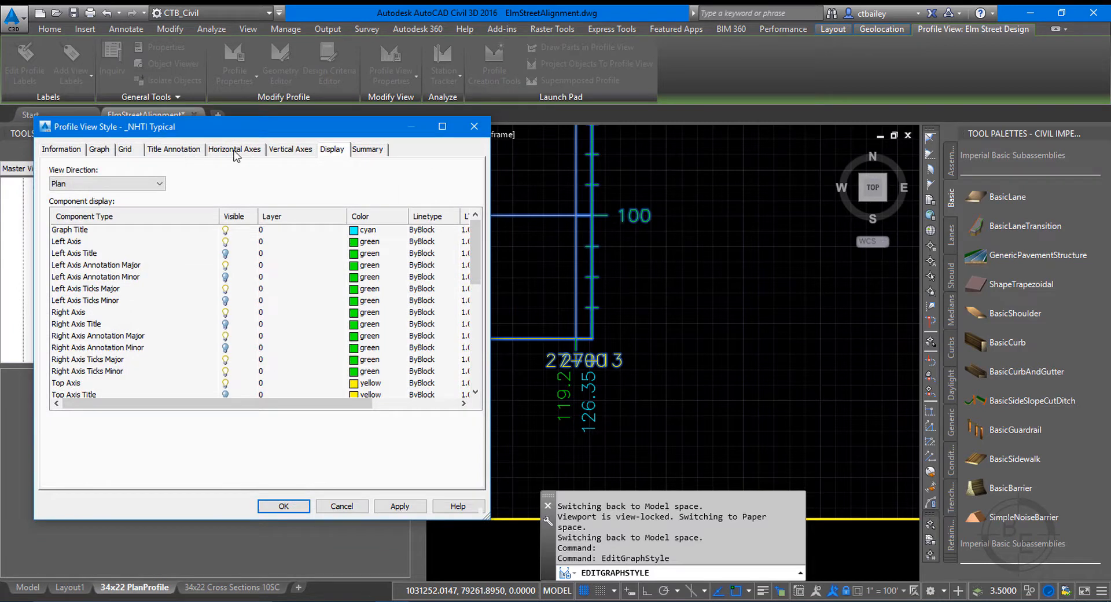
{"action": "left_click", "coordinate": [290, 149]}
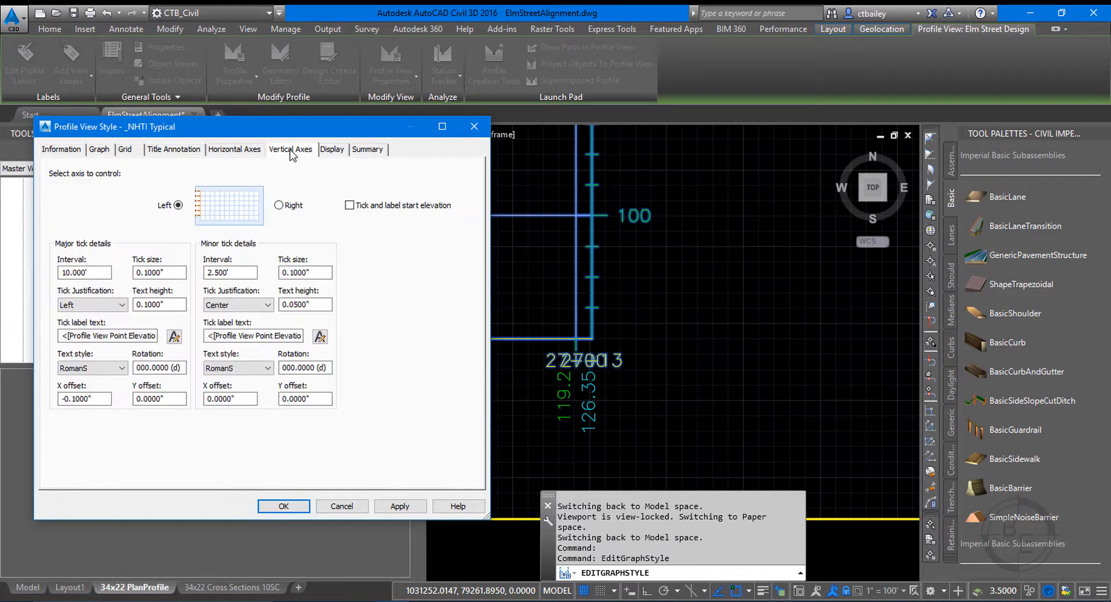
{"action": "left_click", "coordinate": [125, 150]}
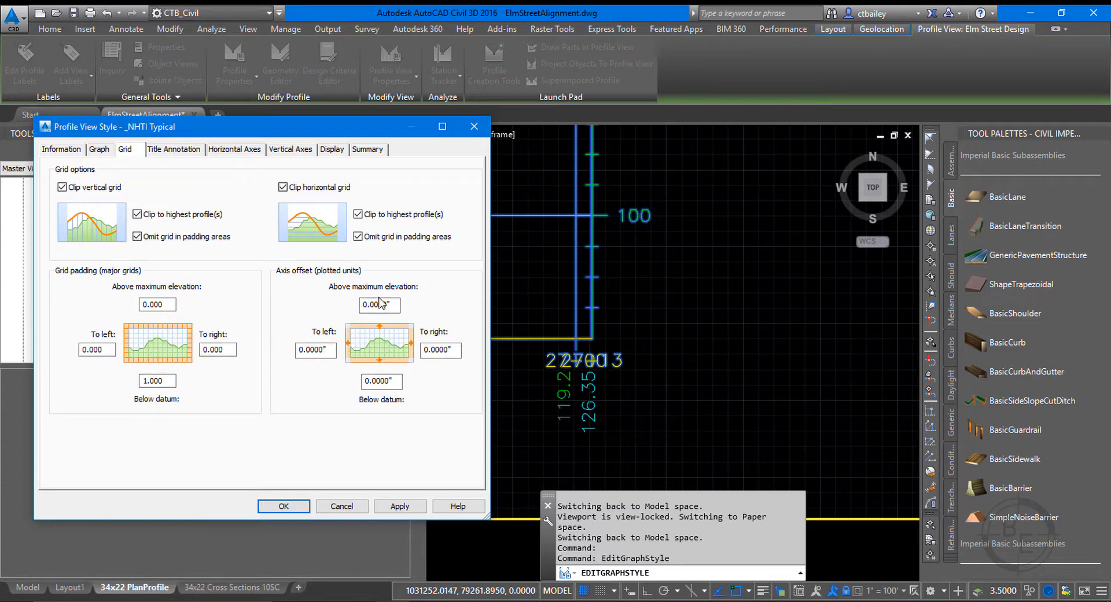
{"action": "left_click", "coordinate": [309, 151]}
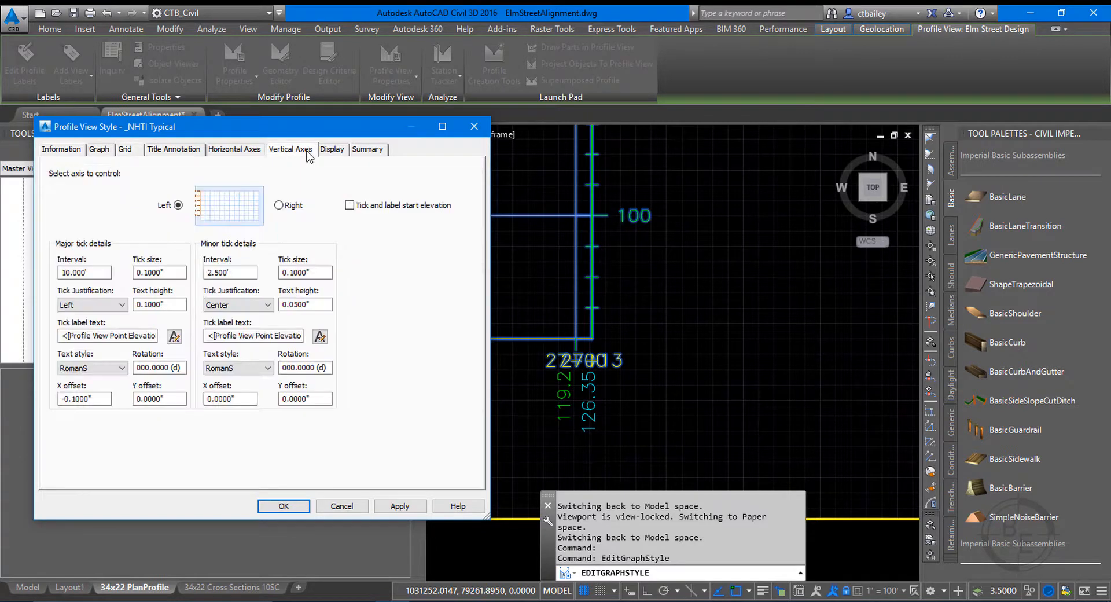
Compare the left and right vertical axis major tick settings, moving the style dialog clear of the axis labels.
{"action": "left_click", "coordinate": [292, 207]}
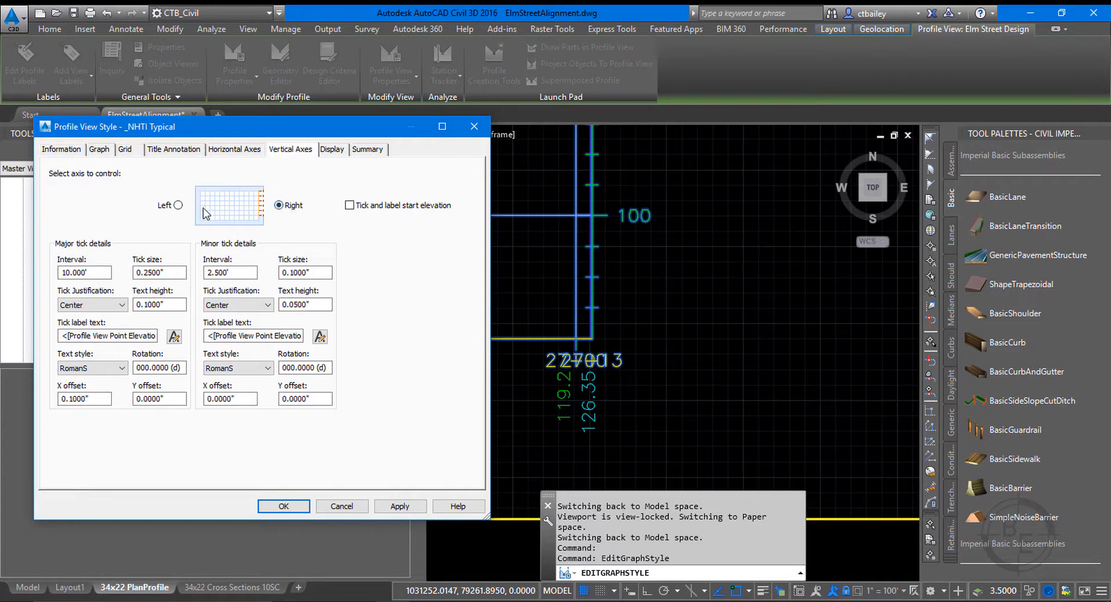
{"action": "left_click", "coordinate": [174, 207]}
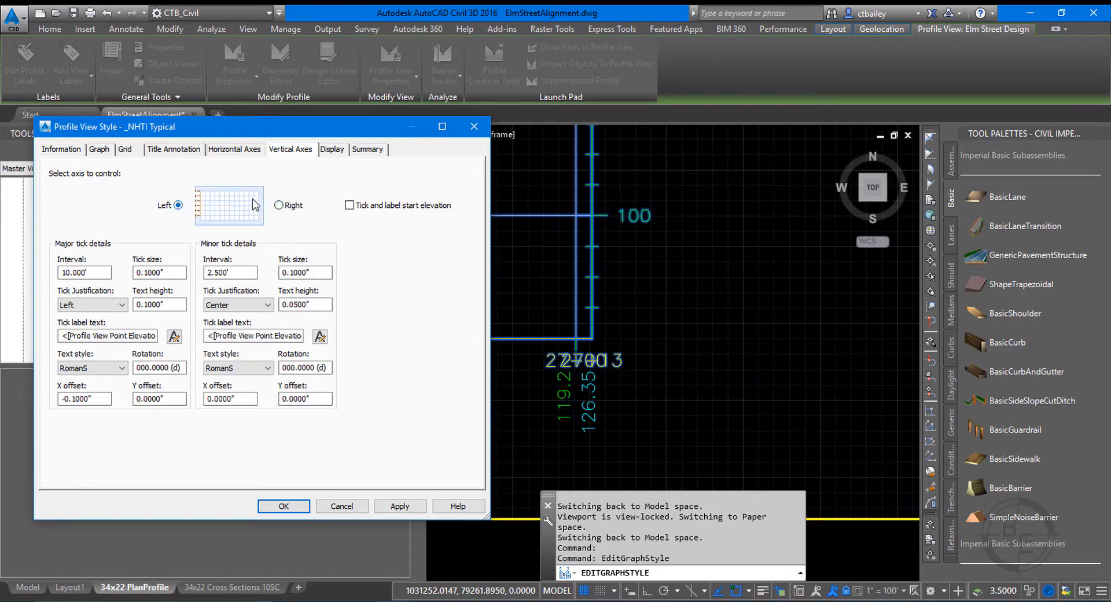
{"action": "left_click", "coordinate": [282, 203]}
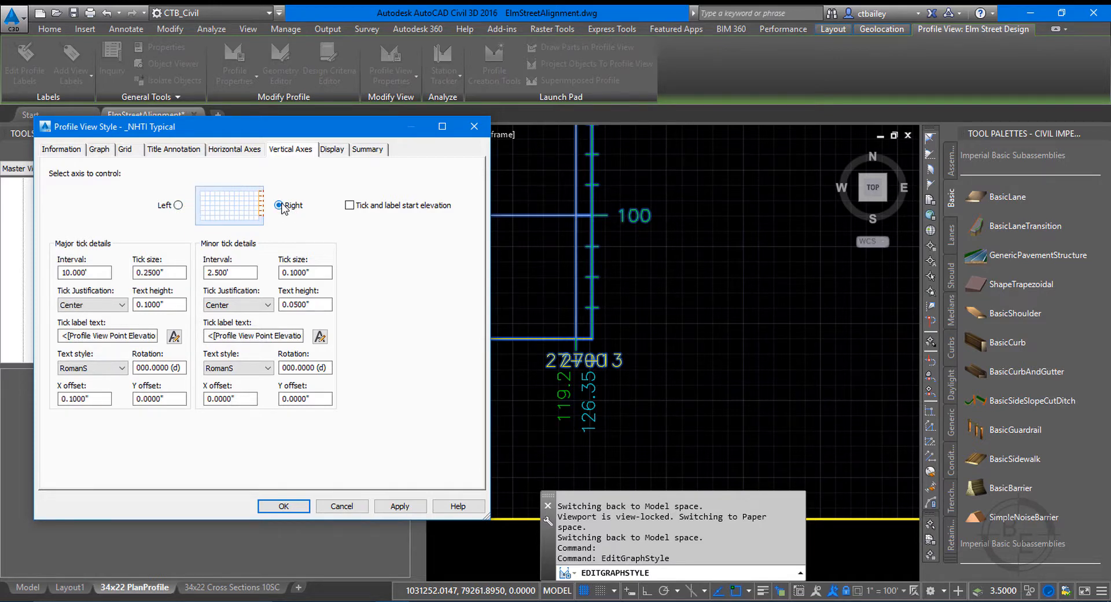
{"action": "left_click", "coordinate": [179, 207]}
{"action": "left_click", "coordinate": [280, 205]}
{"action": "left_click_drag", "start_coordinate": [286, 126], "coordinate": [336, 89]}
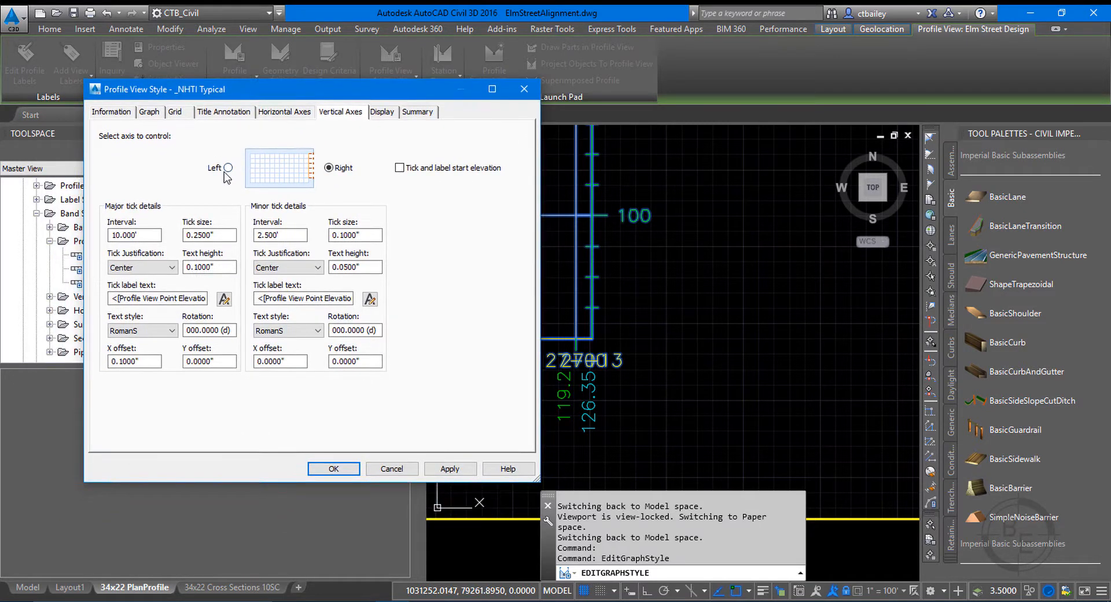
{"action": "left_click", "coordinate": [228, 233]}
{"action": "left_click", "coordinate": [228, 168]}
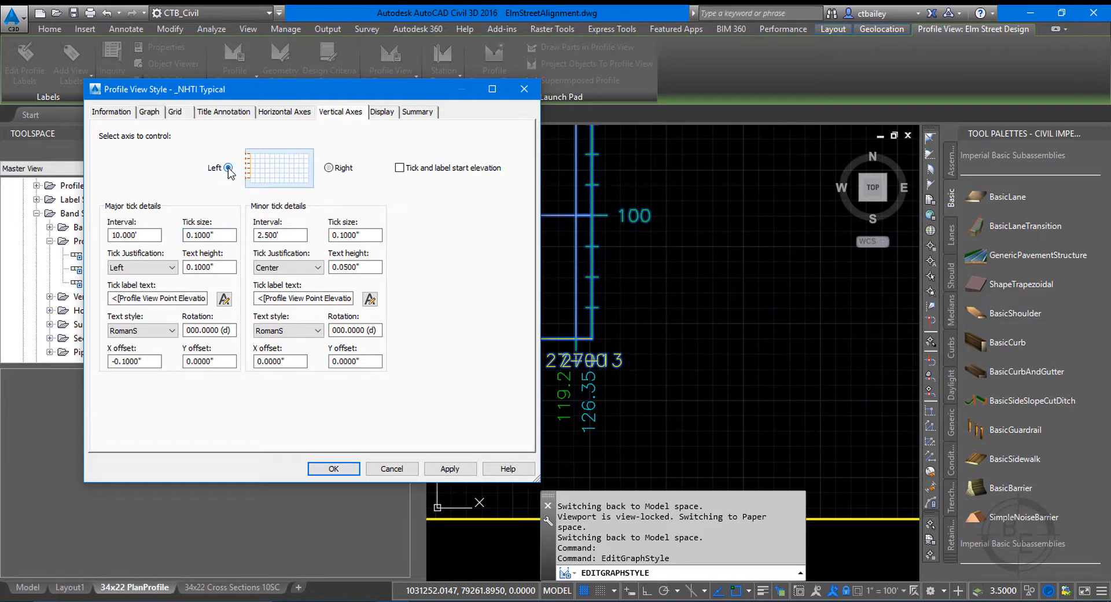
{"action": "left_click", "coordinate": [336, 170]}
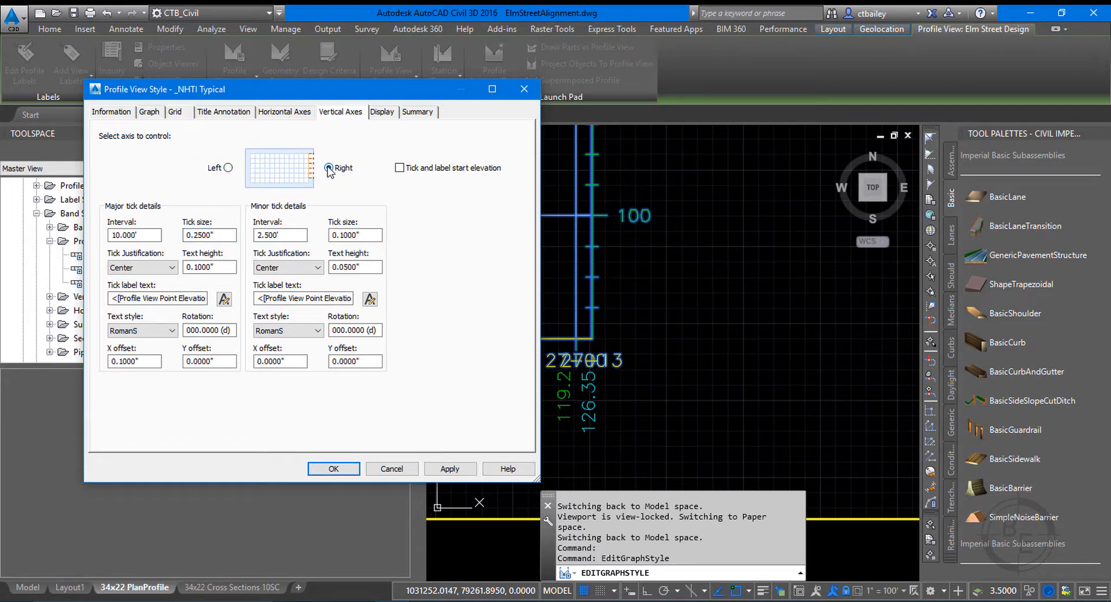
Set the right vertical axis major ticks to a size of 0.1" with Right justification and apply the style.
{"action": "left_click", "coordinate": [142, 232]}
{"action": "key", "text": "Tab"}
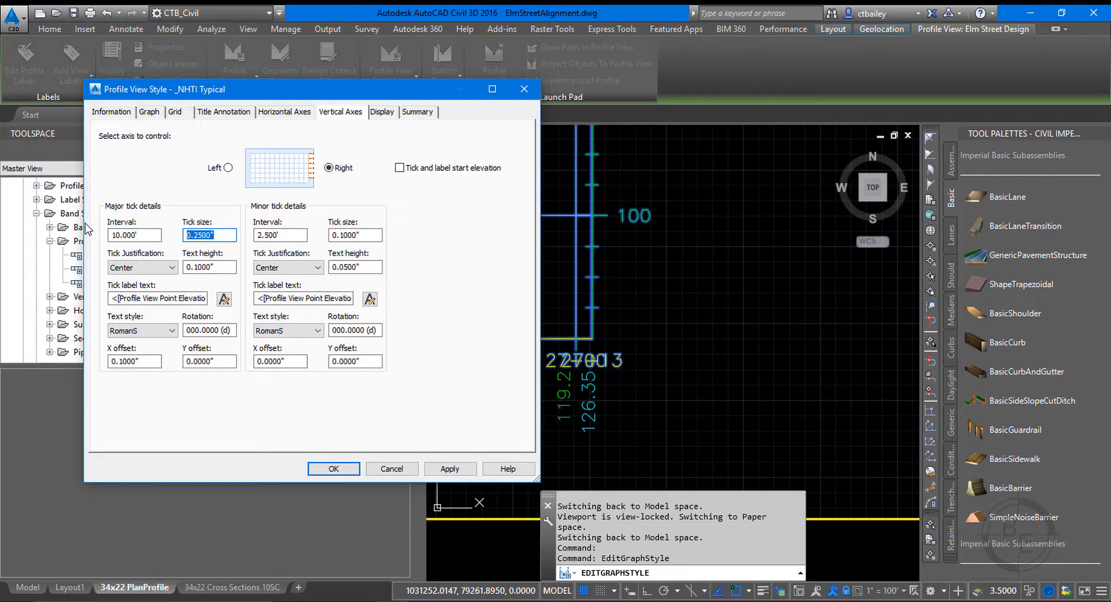
{"action": "type", "text": ".1"}
{"action": "left_click", "coordinate": [132, 271]}
{"action": "left_click", "coordinate": [132, 271]}
{"action": "left_click", "coordinate": [140, 269]}
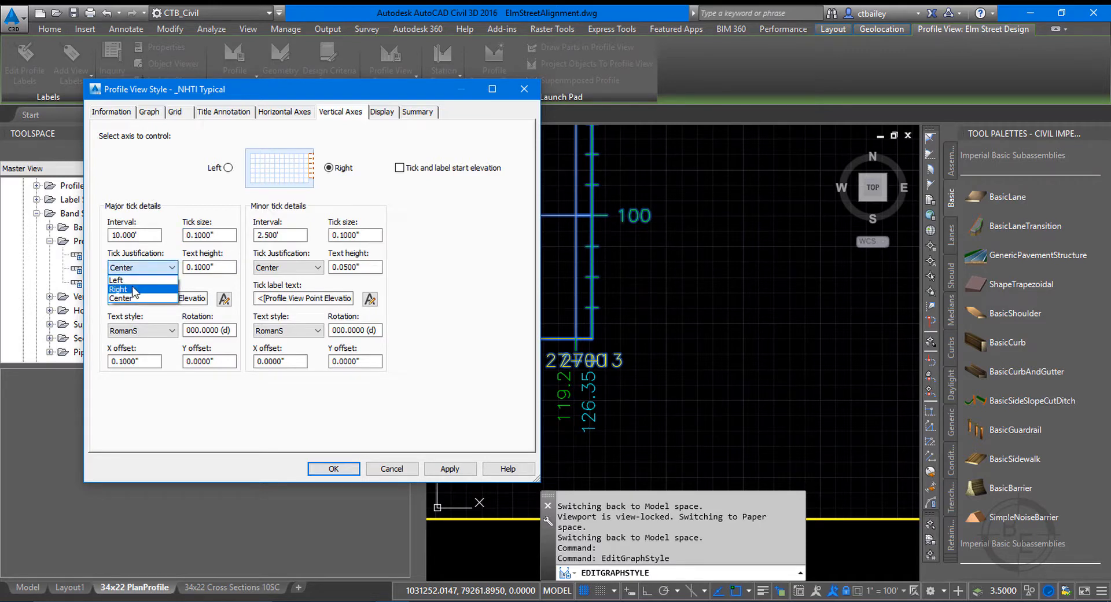
{"action": "left_click", "coordinate": [133, 289]}
{"action": "left_click", "coordinate": [445, 469]}
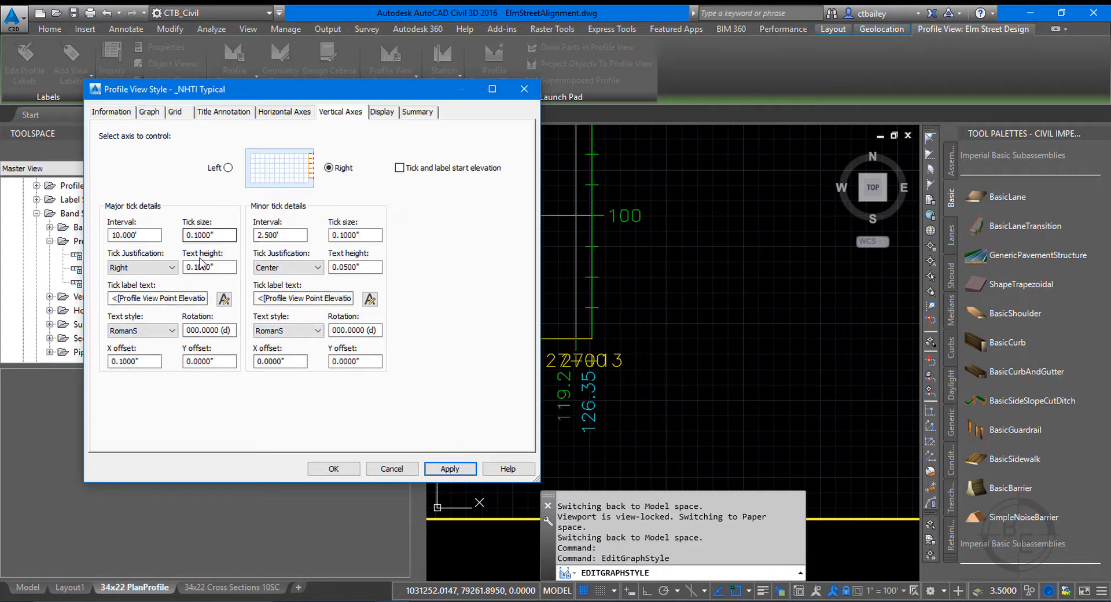
Turn off the visibility of the Right Axis Ticks Minor component in the profile view style.
{"action": "left_click", "coordinate": [392, 114]}
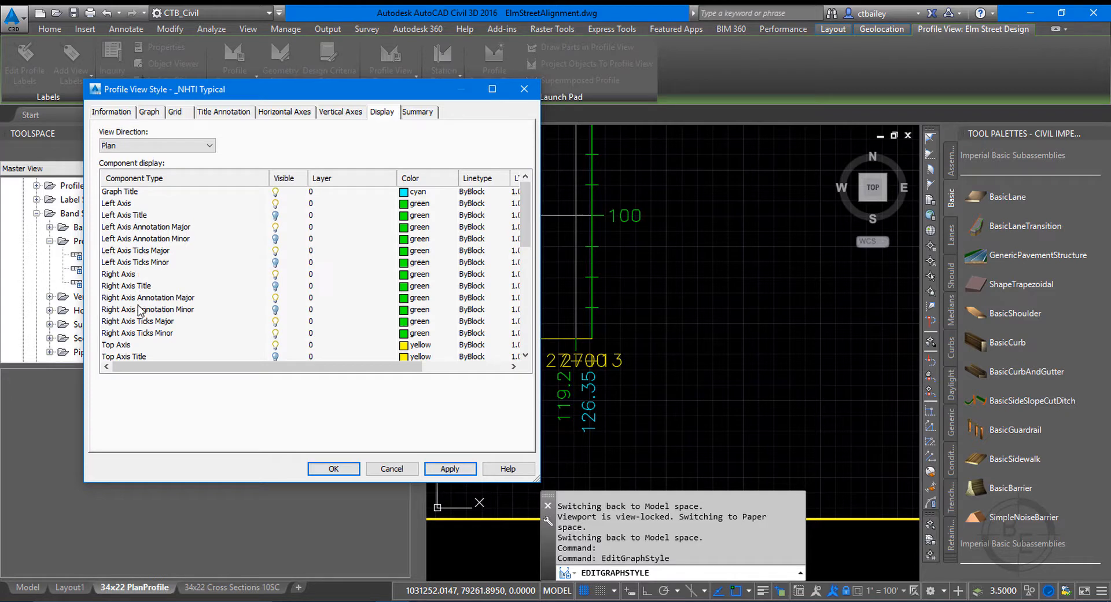
{"action": "left_click", "coordinate": [168, 333]}
{"action": "left_click", "coordinate": [276, 334]}
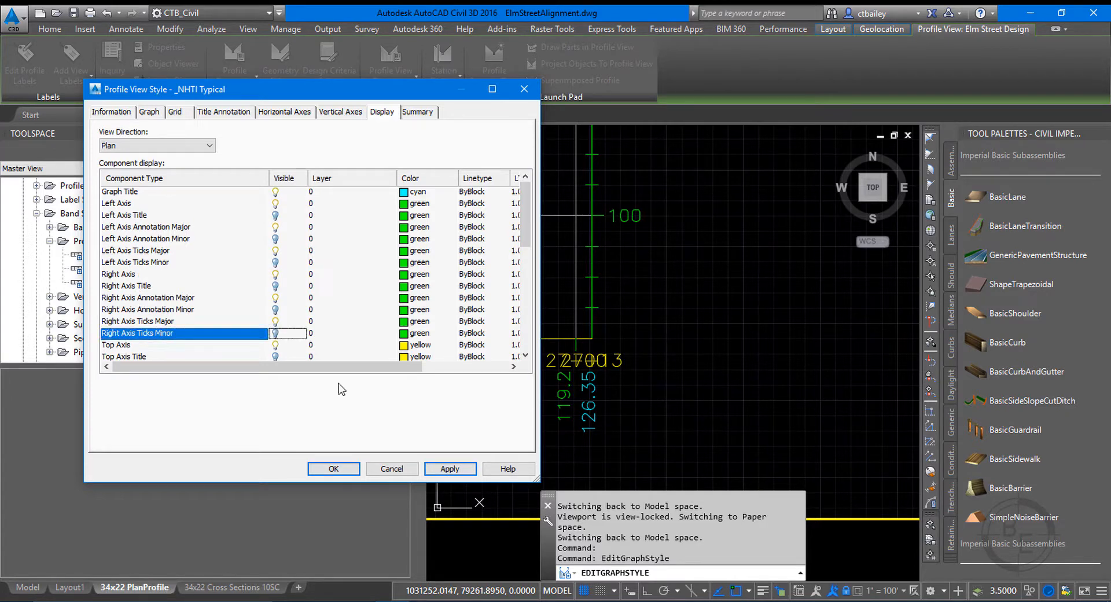
{"action": "left_click", "coordinate": [449, 468]}
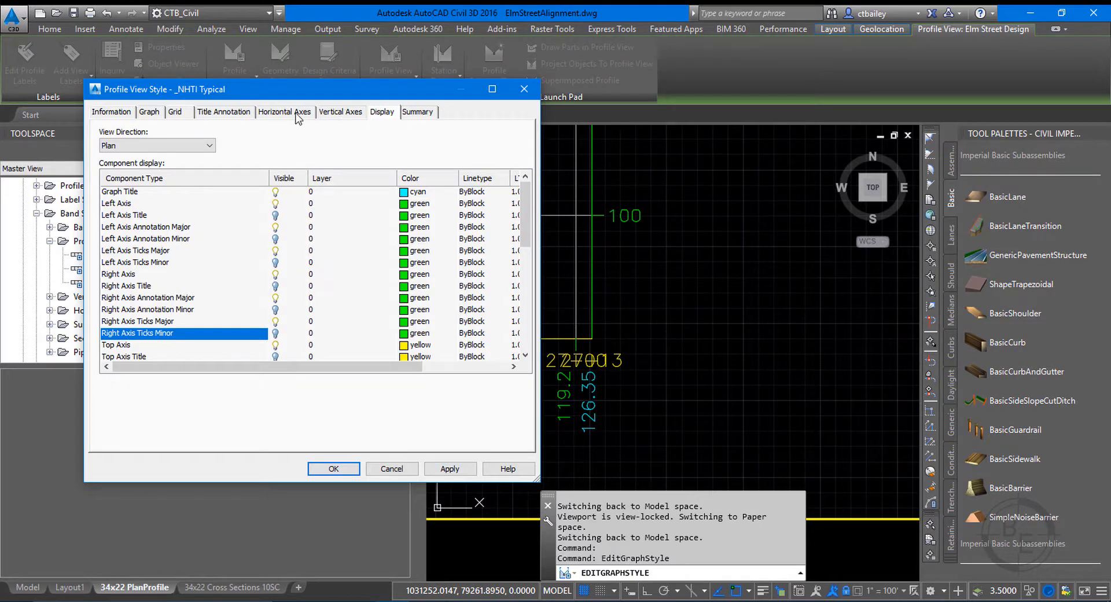
Check the bottom horizontal axis tick settings and accept the profile view style.
{"action": "left_click", "coordinate": [297, 115]}
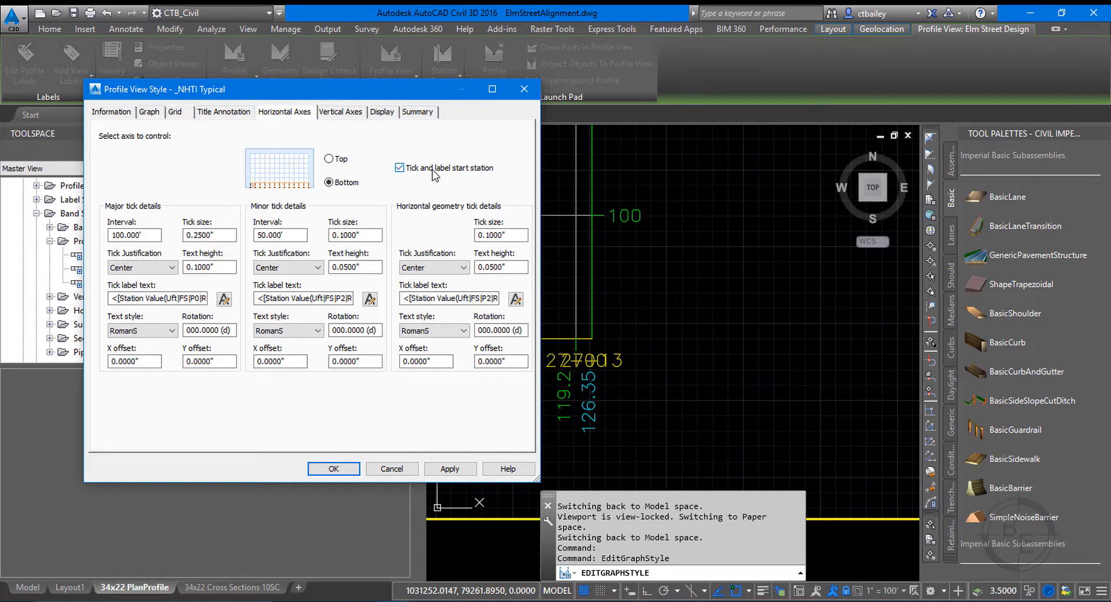
{"action": "left_click", "coordinate": [450, 468]}
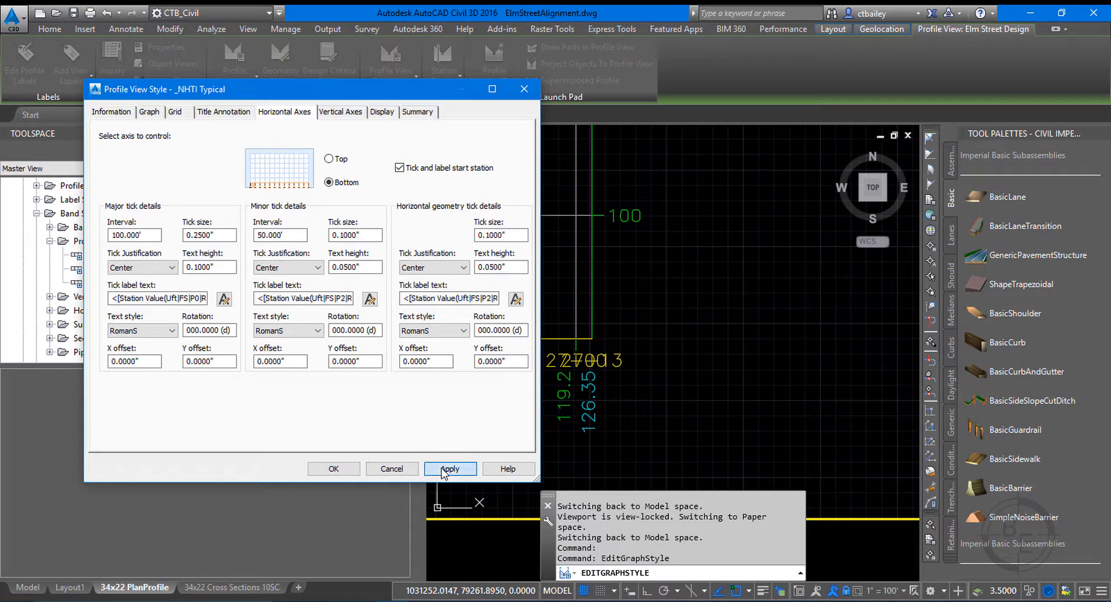
{"action": "left_click", "coordinate": [324, 472]}
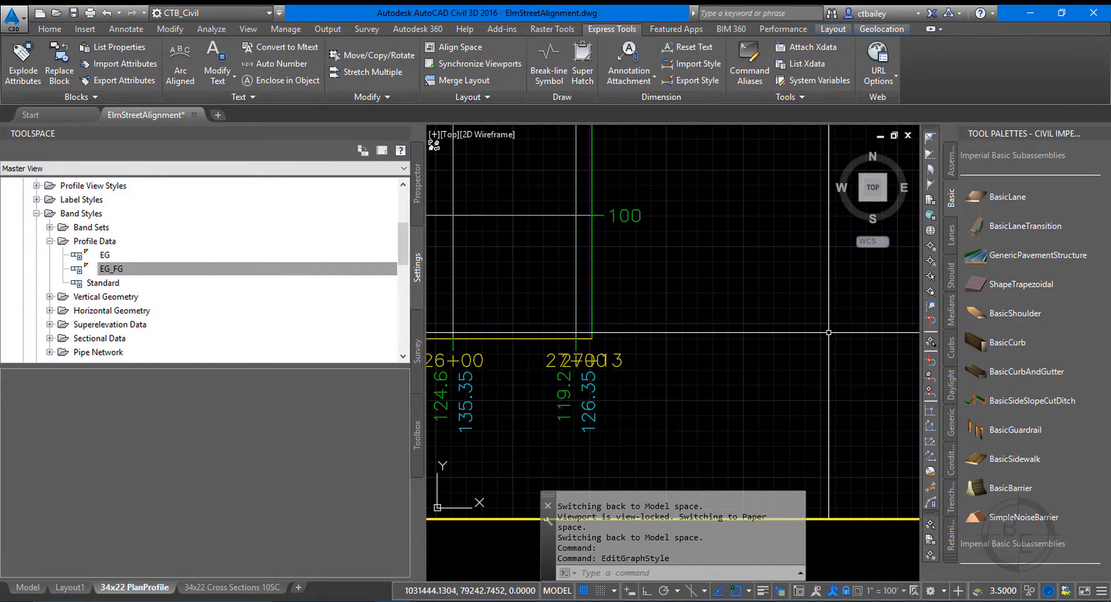
Pan the profile inside its viewport to bring the start of the profile view and its data band into the frame.
{"action": "scroll", "coordinate": [744, 376], "scroll_direction": "down", "scroll_amount": 5}
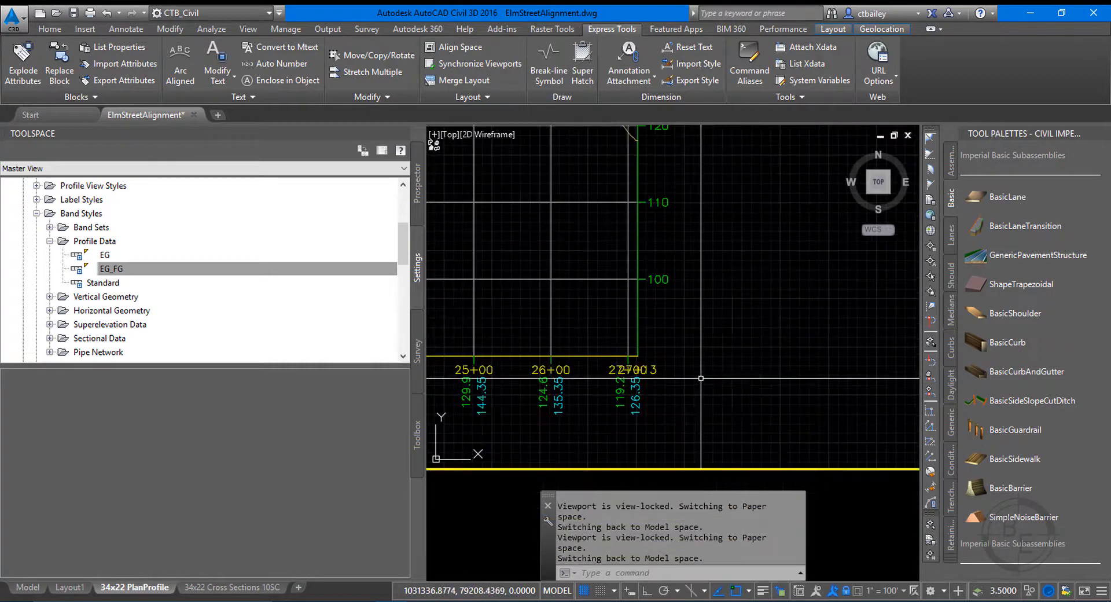
{"action": "scroll", "coordinate": [742, 375], "scroll_direction": "down", "scroll_amount": 5}
{"action": "scroll", "coordinate": [742, 375], "scroll_direction": "up", "scroll_amount": 4}
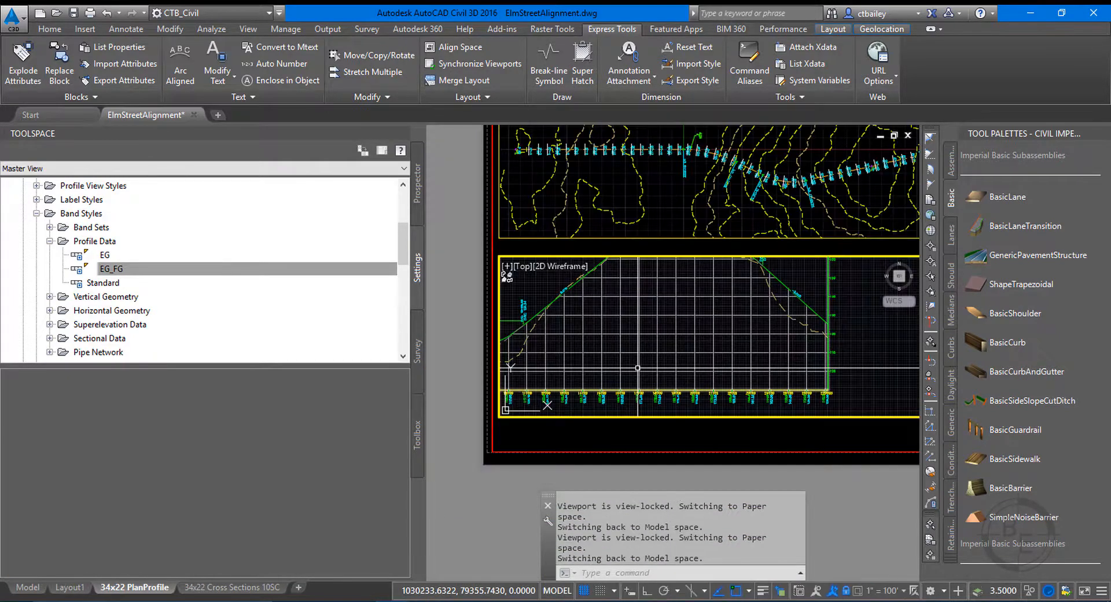
{"action": "type", "text": "PAN"}
{"action": "key", "text": "Escape"}
{"action": "key", "text": "Escape"}
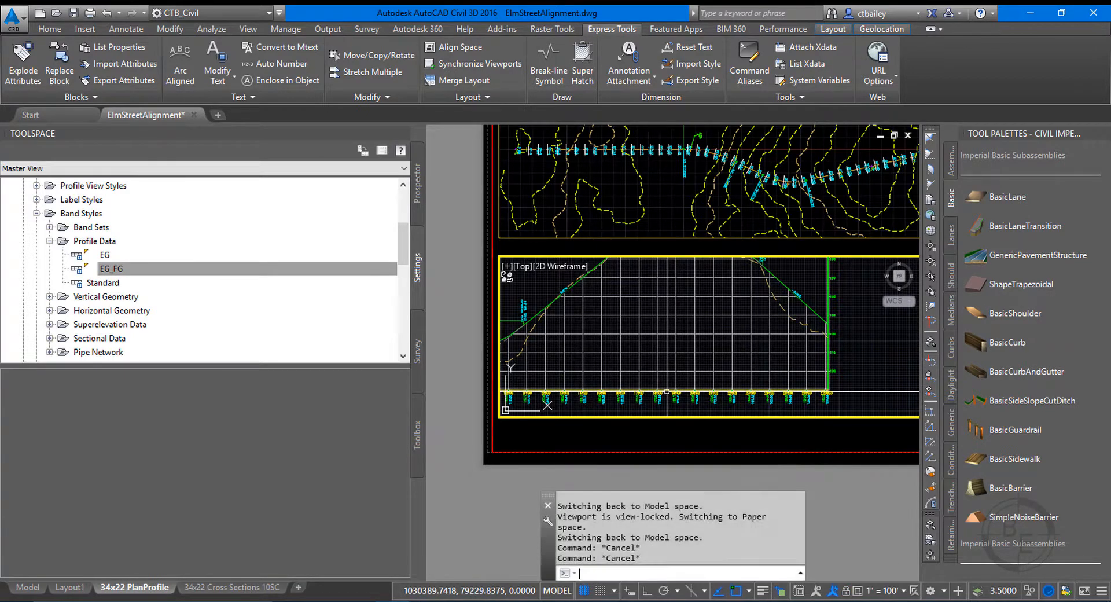
{"action": "type", "text": "PAN"}
{"action": "key", "text": "Return"}
{"action": "left_click_drag", "start_coordinate": [527, 315], "coordinate": [759, 337]}
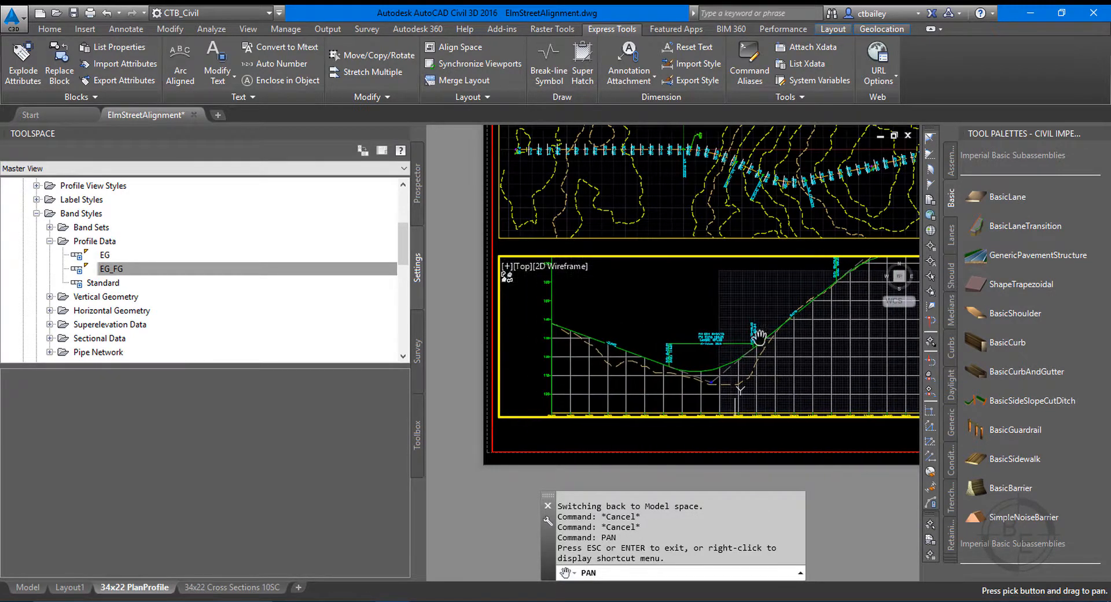
{"action": "left_click_drag", "start_coordinate": [626, 356], "coordinate": [693, 317]}
{"action": "right_click", "coordinate": [609, 372]}
{"action": "left_click", "coordinate": [669, 384]}
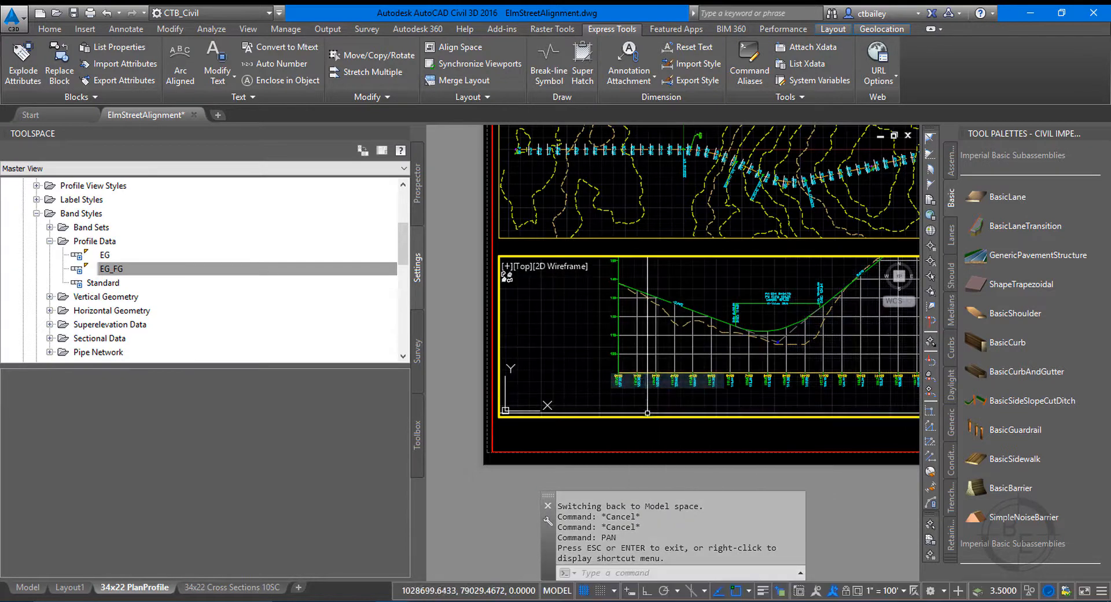
Return to paper space and examine the station and elevation labels along the profile view, beginning at station 0+00.
{"action": "double_click", "coordinate": [628, 426]}
{"action": "scroll", "coordinate": [628, 426], "scroll_direction": "up", "scroll_amount": 10}
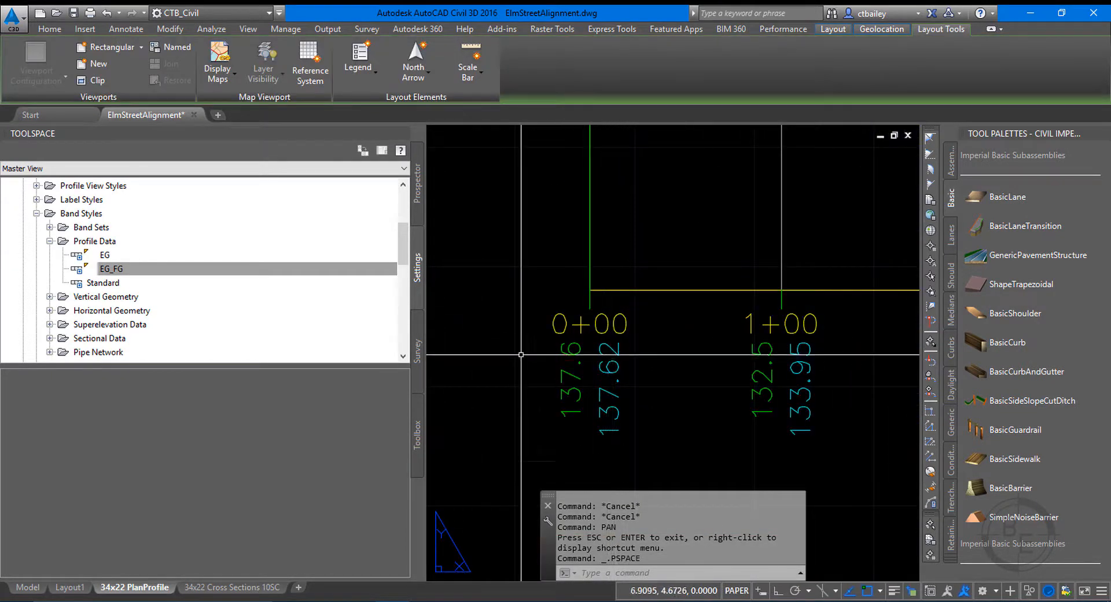
{"action": "scroll", "coordinate": [579, 351], "scroll_direction": "down", "scroll_amount": 8}
{"action": "scroll", "coordinate": [579, 351], "scroll_direction": "down", "scroll_amount": 4}
{"action": "scroll", "coordinate": [697, 348], "scroll_direction": "up", "scroll_amount": 6}
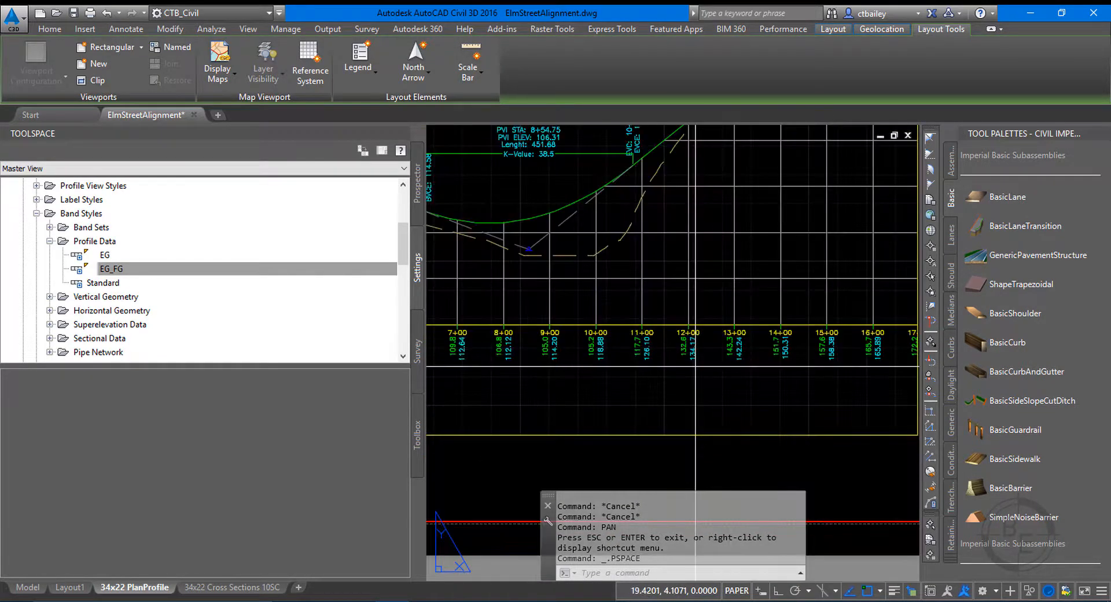
Pan the profile inside its viewport to bring the end of the profile view back into the frame, and lock the viewport.
{"action": "double_click", "coordinate": [695, 366]}
{"action": "type", "text": "p"}
{"action": "key", "text": "Return"}
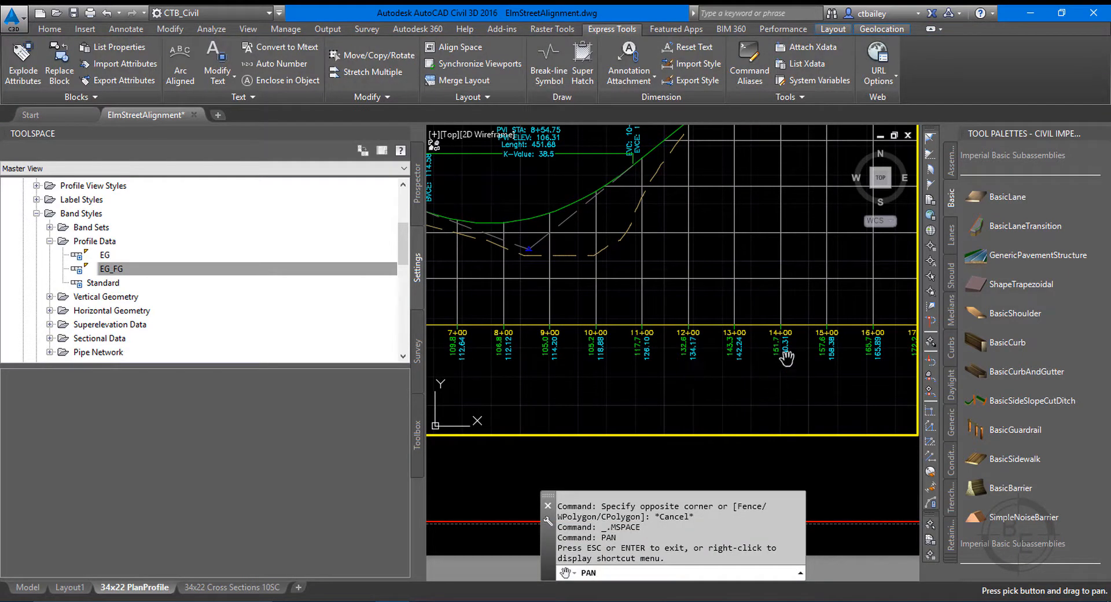
{"action": "left_click_drag", "start_coordinate": [825, 370], "coordinate": [587, 354]}
{"action": "left_click_drag", "start_coordinate": [821, 302], "coordinate": [555, 302]}
{"action": "left_click_drag", "start_coordinate": [766, 290], "coordinate": [711, 320]}
{"action": "right_click", "coordinate": [703, 321]}
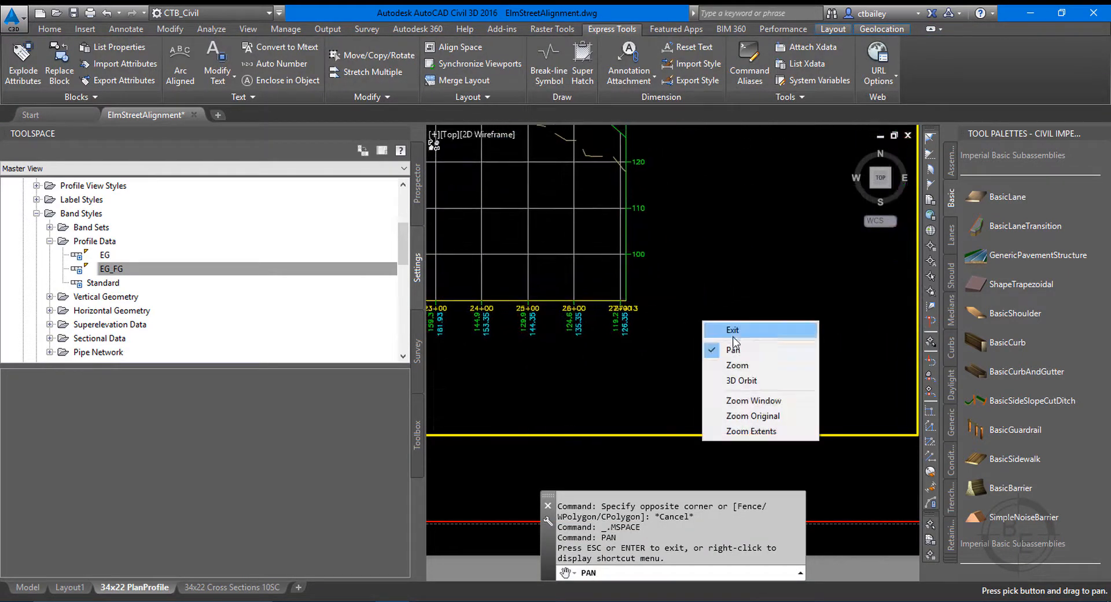
{"action": "left_click", "coordinate": [750, 334]}
{"action": "double_click", "coordinate": [692, 448]}
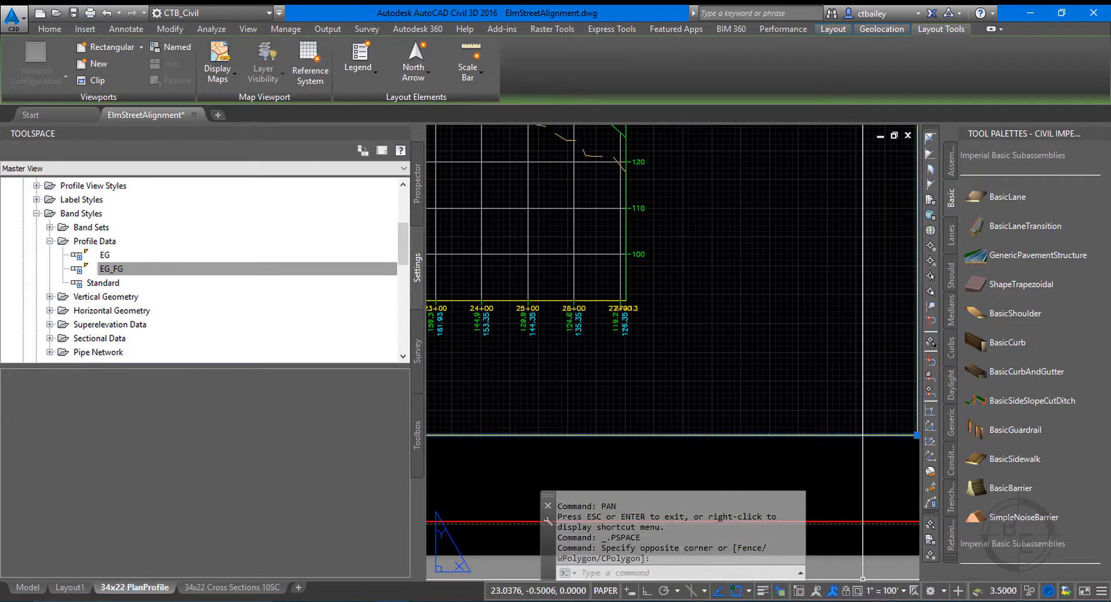
{"action": "double_click", "coordinate": [617, 284]}
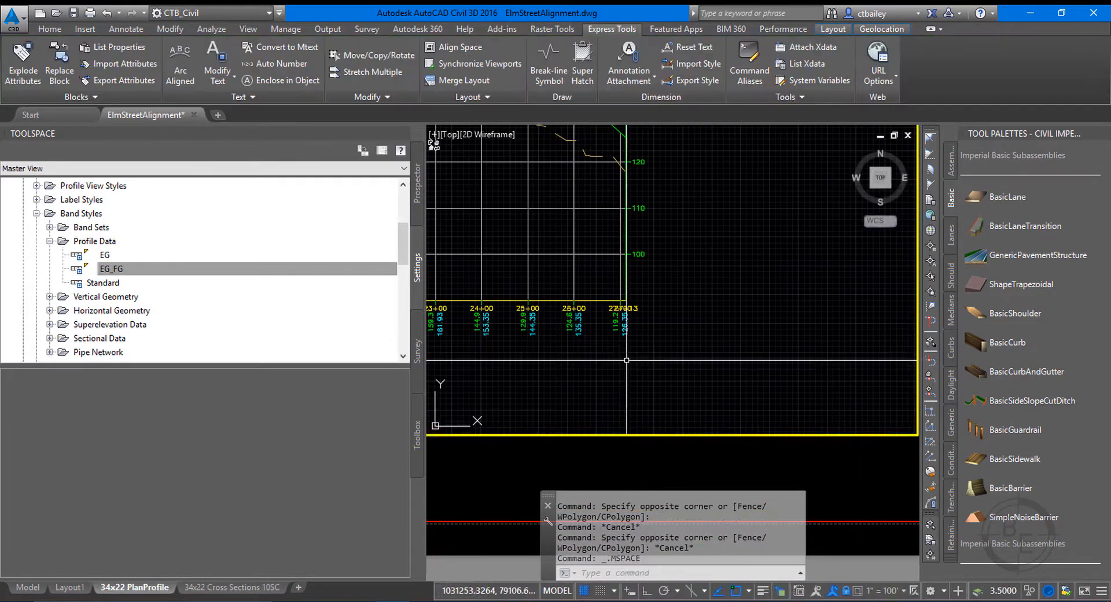
Examine the last two station labels and the vertical lines at the end of the profile view.
{"action": "scroll", "coordinate": [617, 283], "scroll_direction": "up", "scroll_amount": 2}
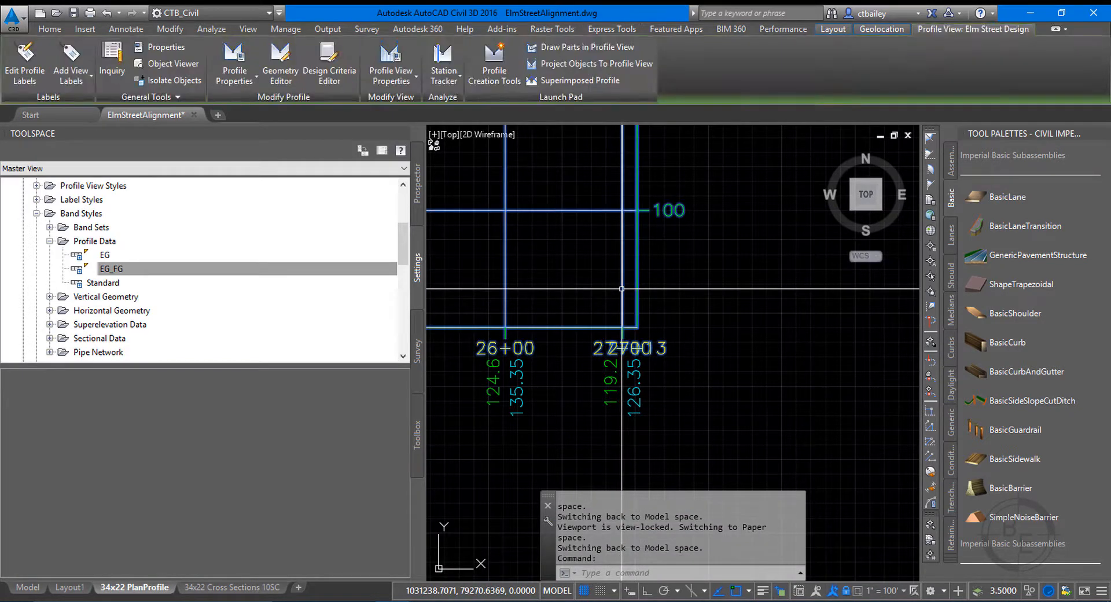
{"action": "key", "text": "Escape"}
{"action": "key", "text": "Escape"}
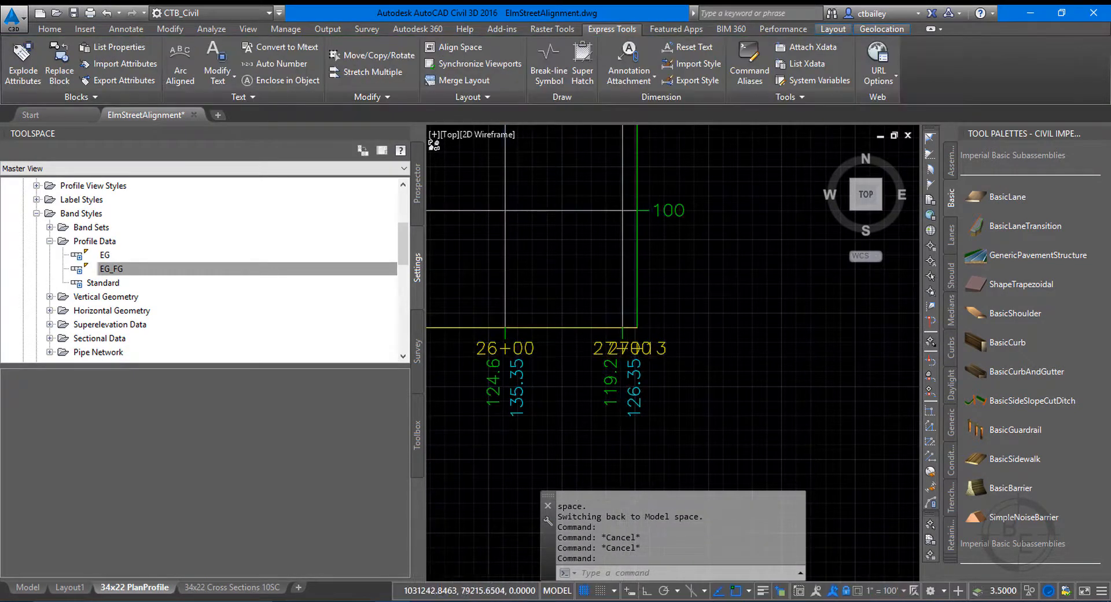
{"action": "scroll", "coordinate": [642, 359], "scroll_direction": "up", "scroll_amount": 2}
{"action": "left_click", "coordinate": [625, 342]}
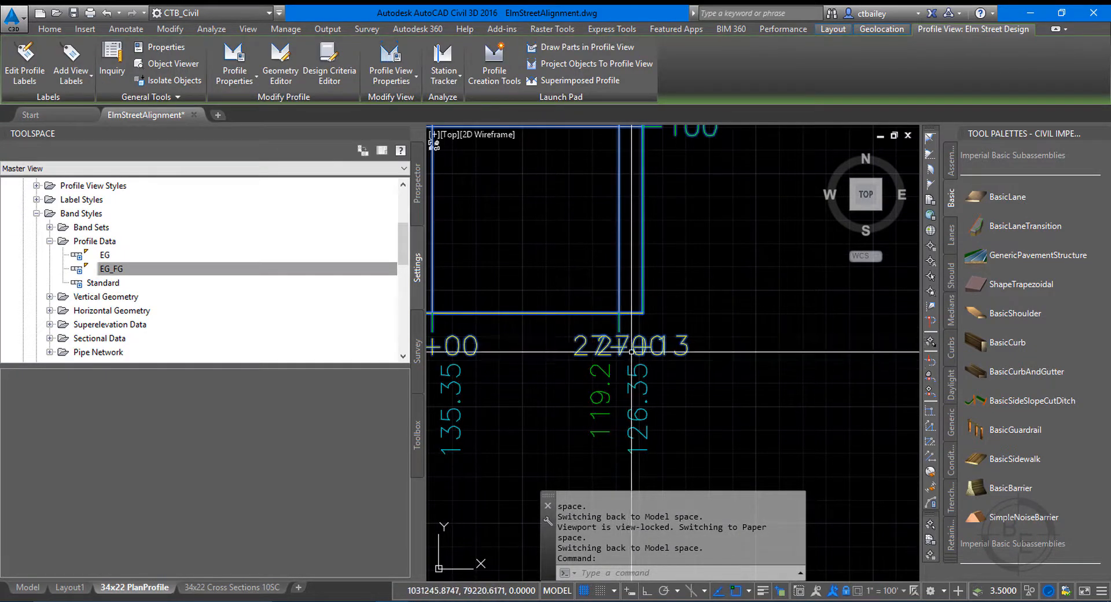
{"action": "key", "text": "Escape"}
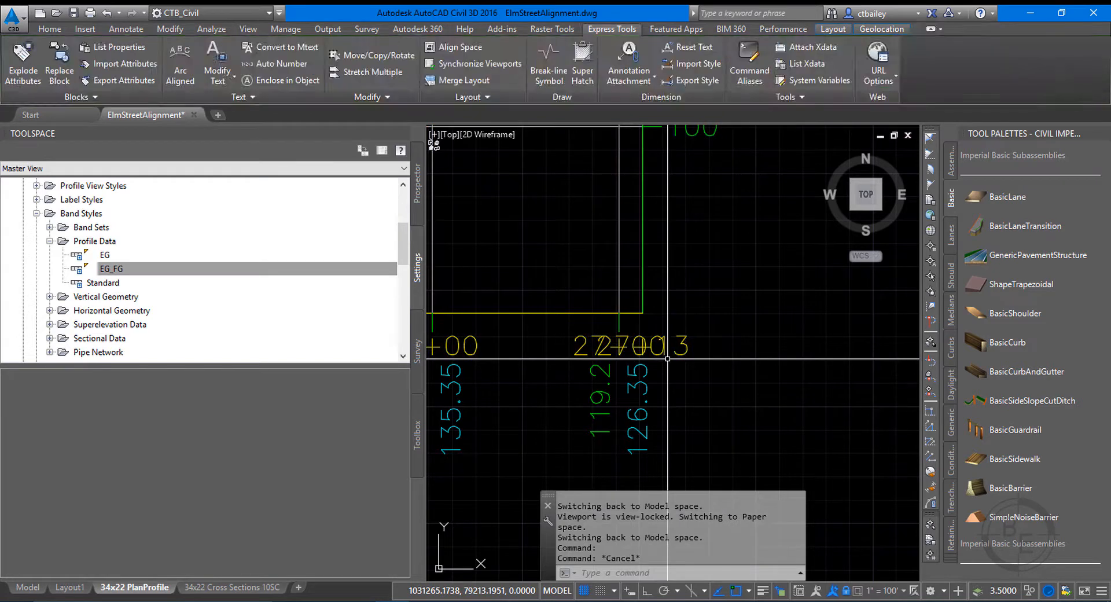
Give the Elm Street Design profile view a user specified station range ending at 27+50.
{"action": "scroll", "coordinate": [668, 358], "scroll_direction": "down", "scroll_amount": 5}
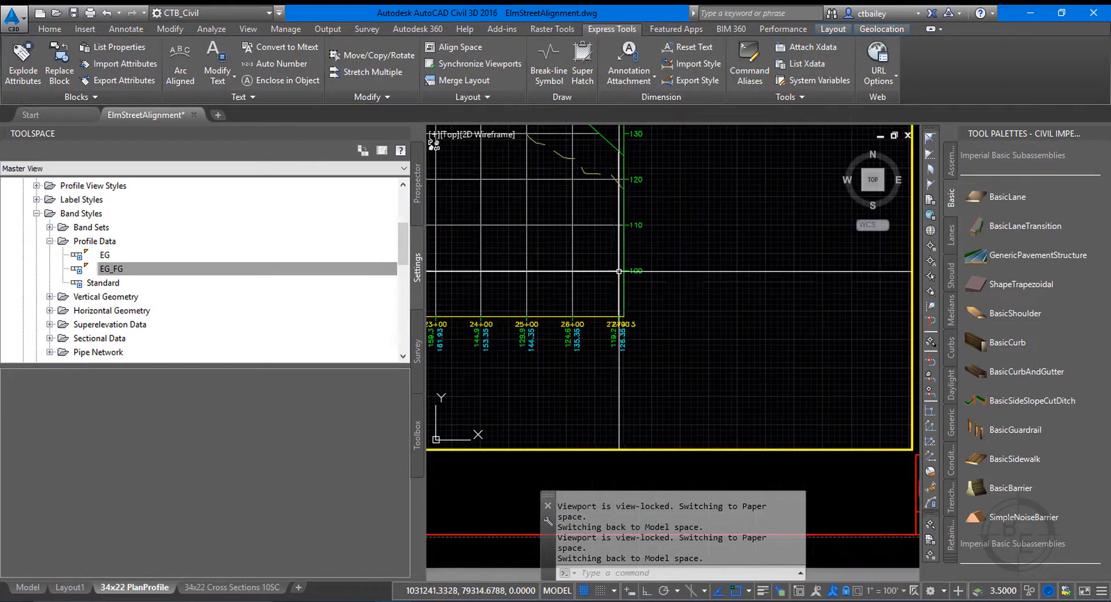
{"action": "scroll", "coordinate": [619, 204], "scroll_direction": "up", "scroll_amount": 2}
{"action": "left_click", "coordinate": [619, 204]}
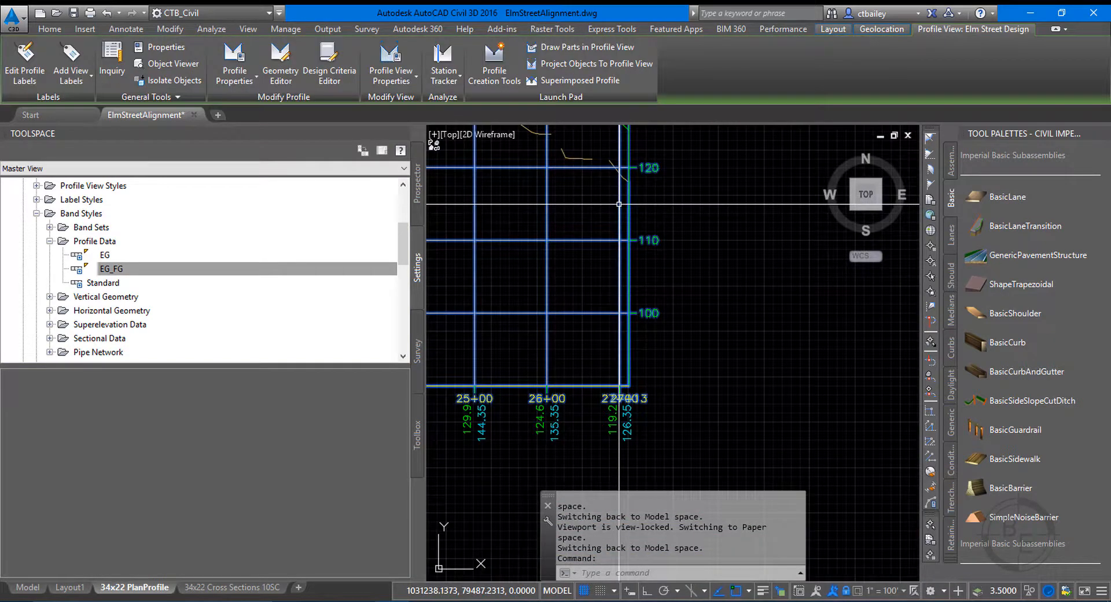
{"action": "right_click", "coordinate": [618, 204]}
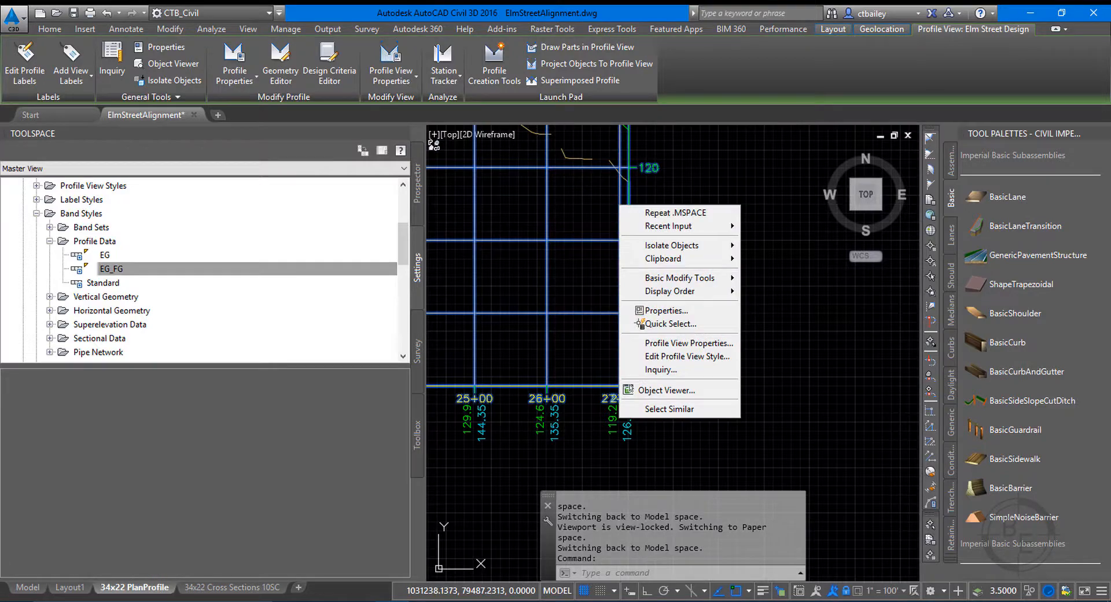
{"action": "left_click", "coordinate": [674, 343]}
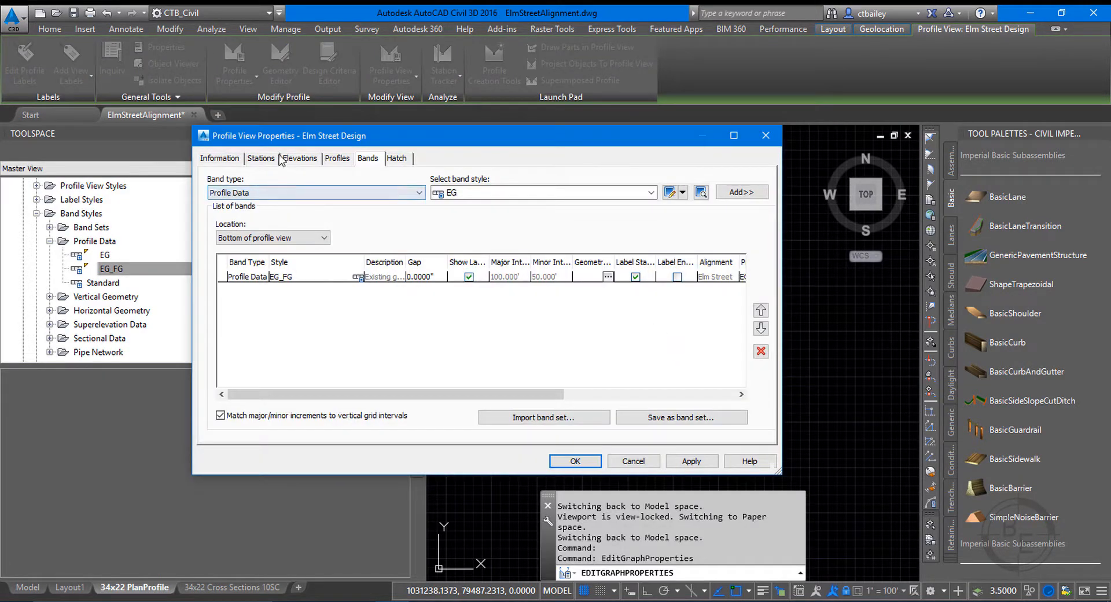
{"action": "left_click", "coordinate": [261, 158]}
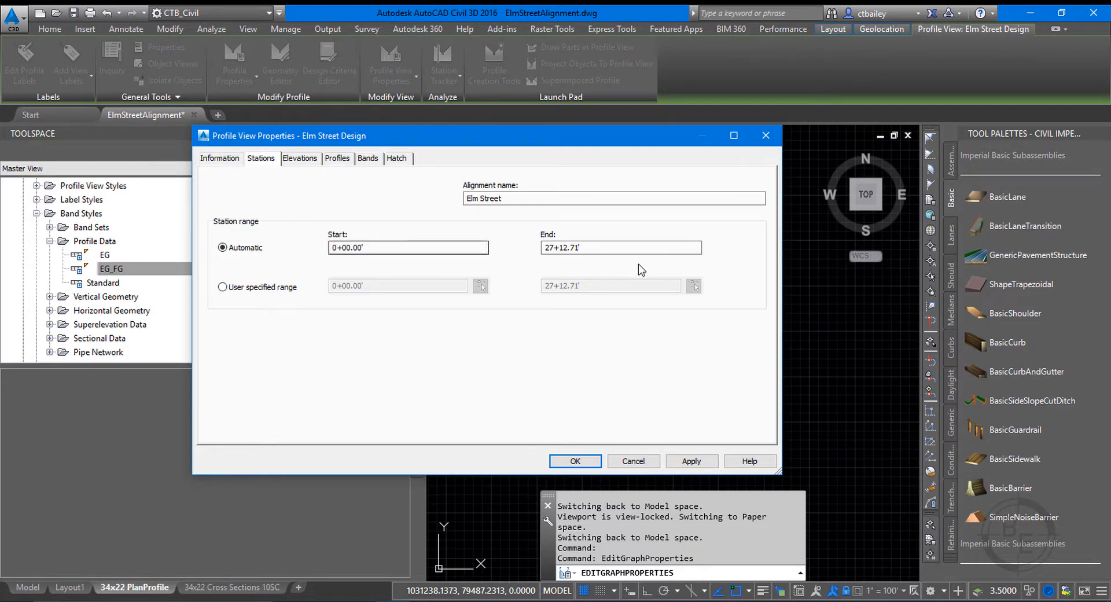
{"action": "left_click", "coordinate": [595, 250]}
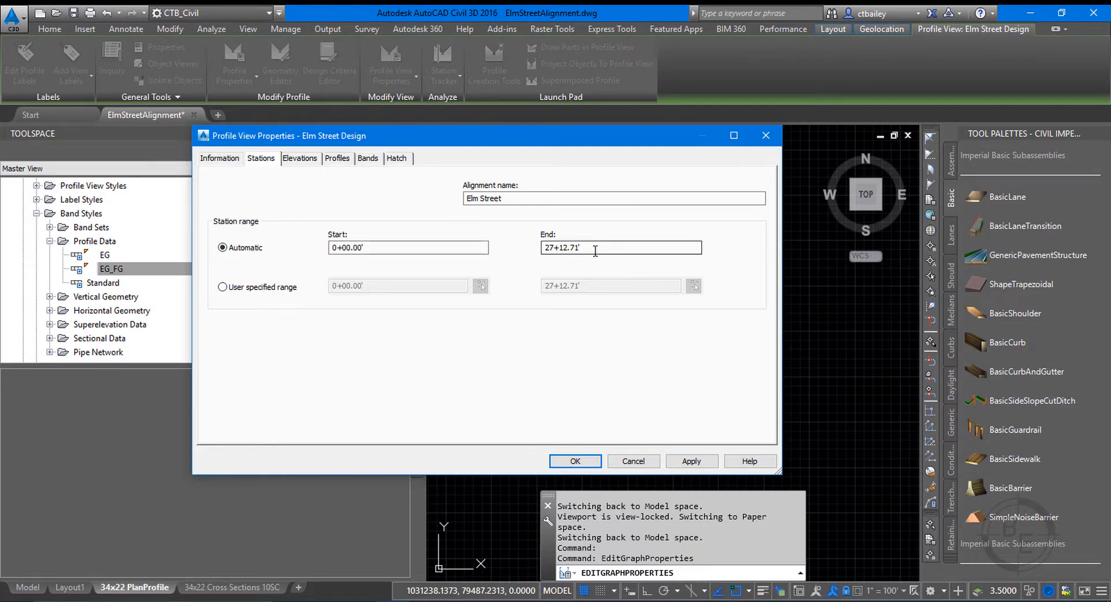
{"action": "left_click", "coordinate": [253, 289]}
{"action": "left_click", "coordinate": [542, 285]}
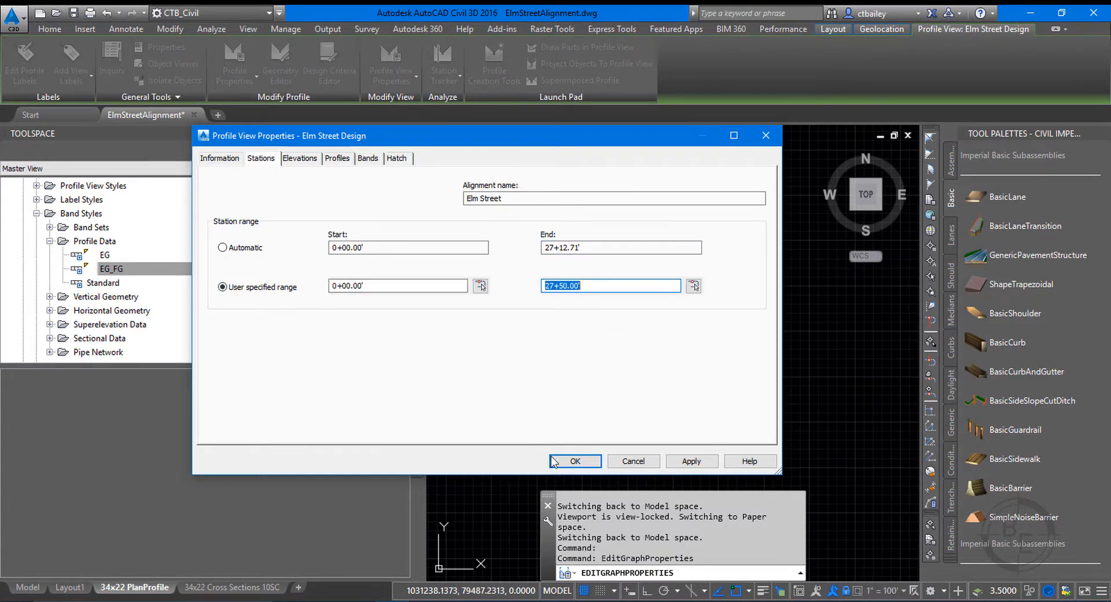
{"action": "left_click", "coordinate": [575, 461]}
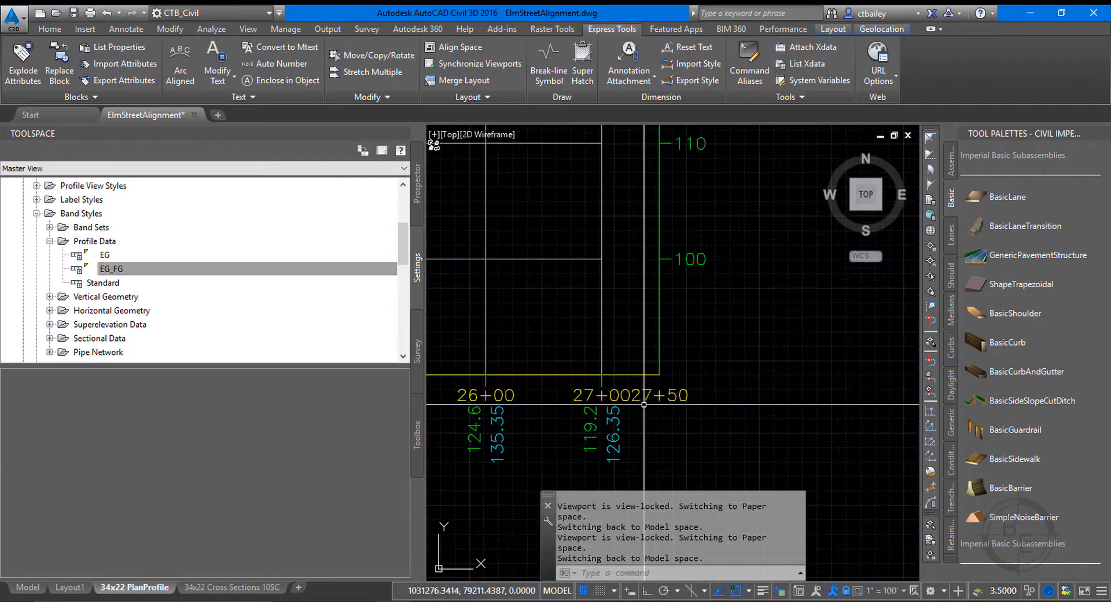
Examine the station labels, grid and profile line ends at the extended end of the profile view.
{"action": "scroll", "coordinate": [624, 238], "scroll_direction": "down", "scroll_amount": 4}
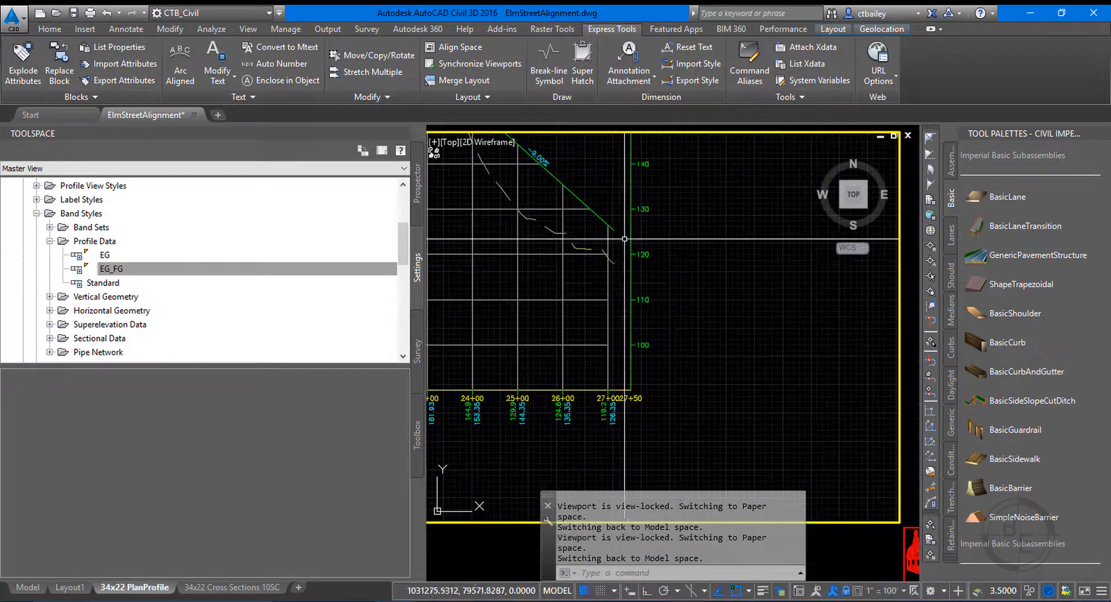
{"action": "scroll", "coordinate": [624, 238], "scroll_direction": "up", "scroll_amount": 4}
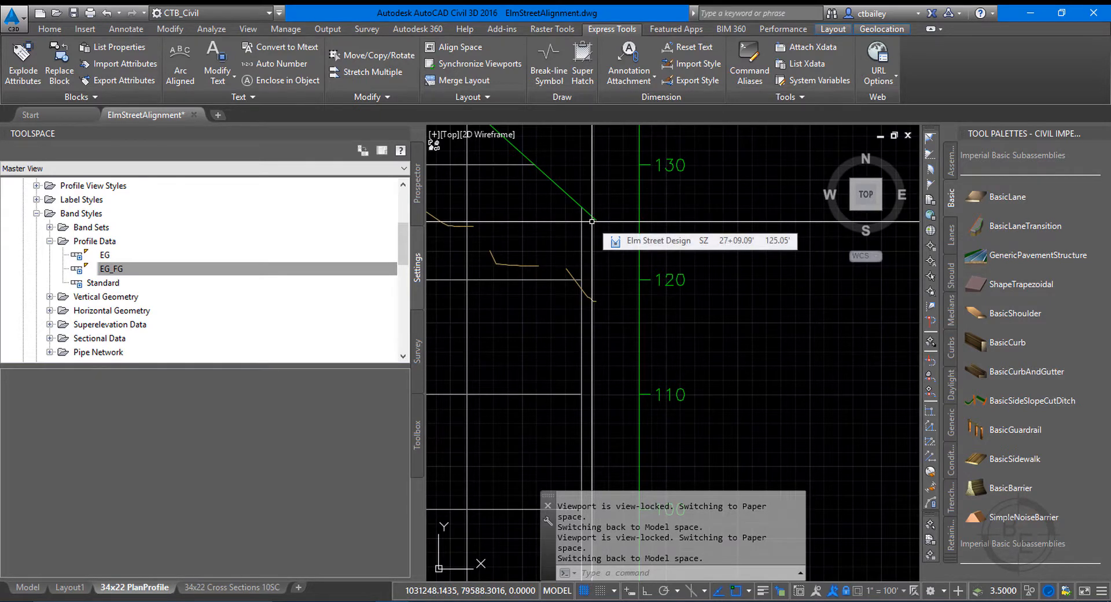
{"action": "scroll", "coordinate": [580, 339], "scroll_direction": "down", "scroll_amount": 4}
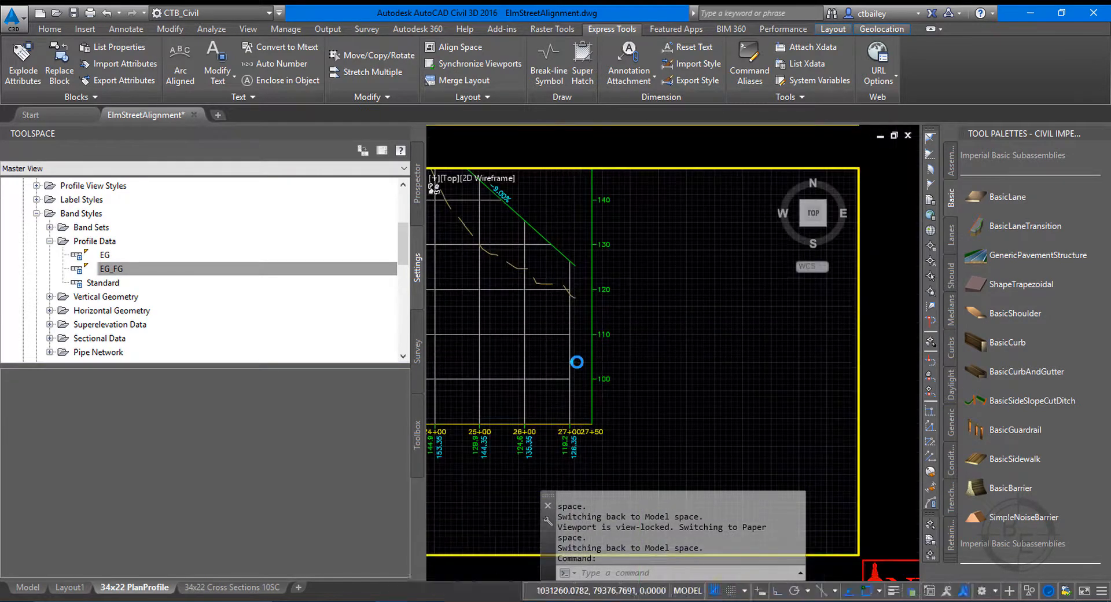
Turn on the start elevation tick and label for the right vertical axis in the _NHTI Typical profile view style and apply the change.
{"action": "scroll", "coordinate": [575, 364], "scroll_direction": "up", "scroll_amount": 4}
{"action": "scroll", "coordinate": [597, 303], "scroll_direction": "down", "scroll_amount": 2}
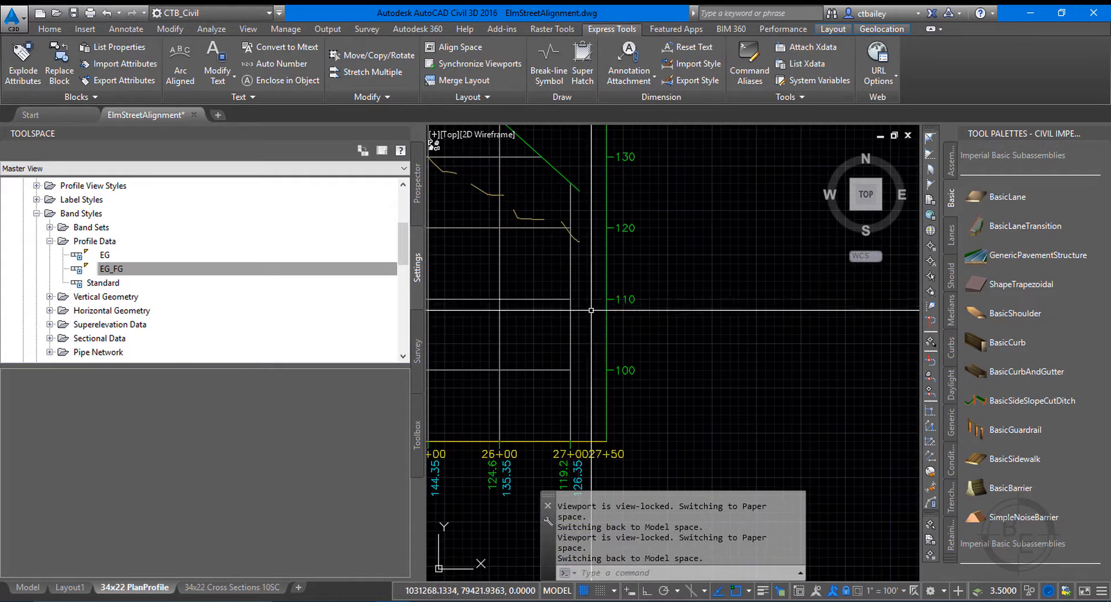
{"action": "scroll", "coordinate": [591, 310], "scroll_direction": "down", "scroll_amount": 3}
{"action": "scroll", "coordinate": [569, 466], "scroll_direction": "up", "scroll_amount": 3}
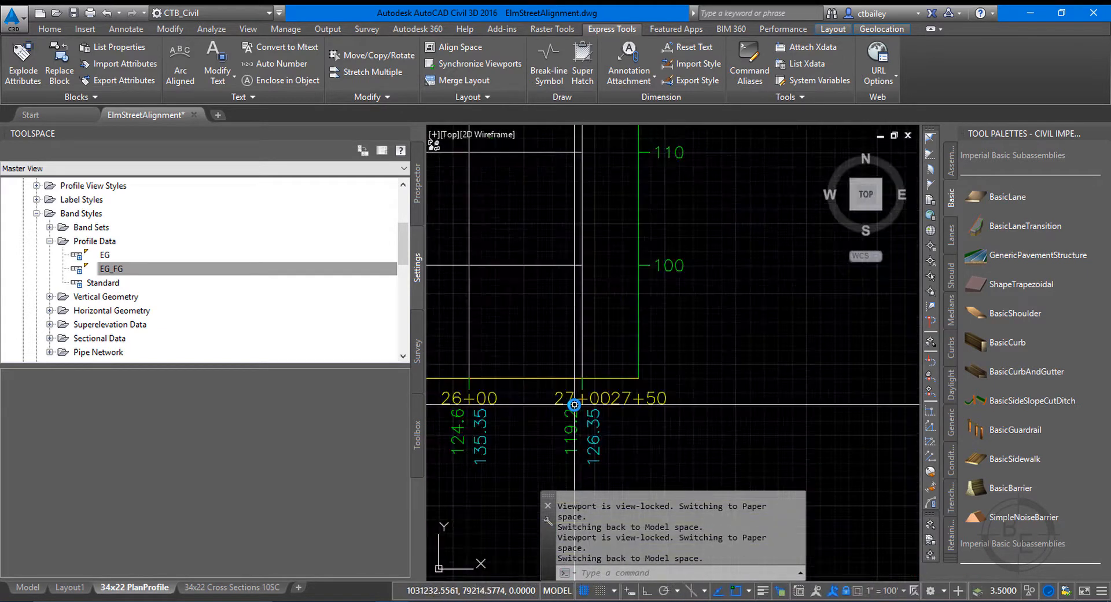
{"action": "left_click", "coordinate": [625, 378]}
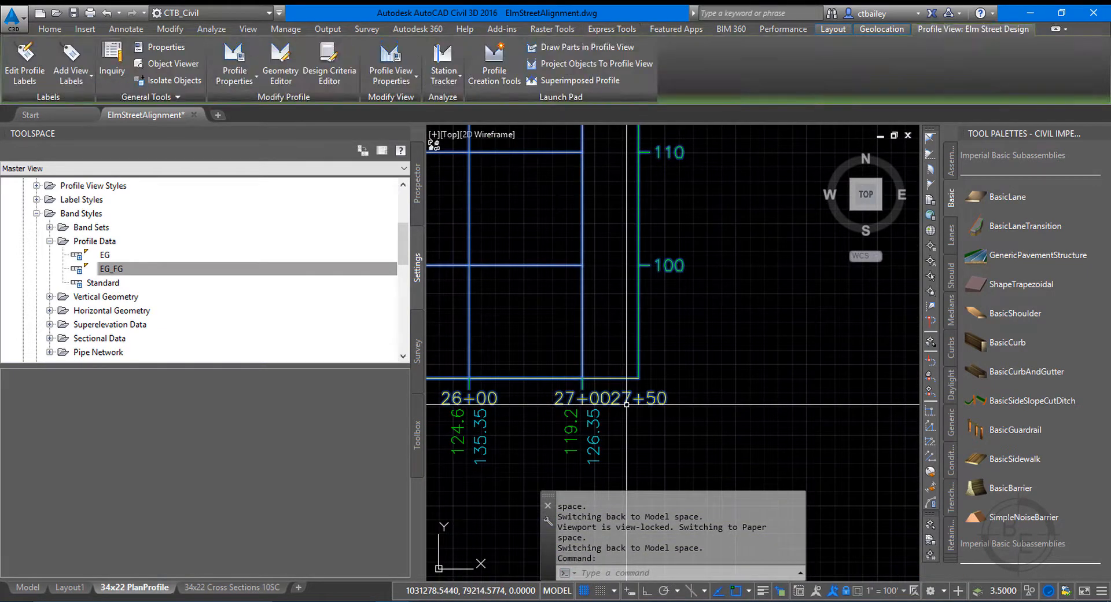
{"action": "right_click", "coordinate": [629, 193]}
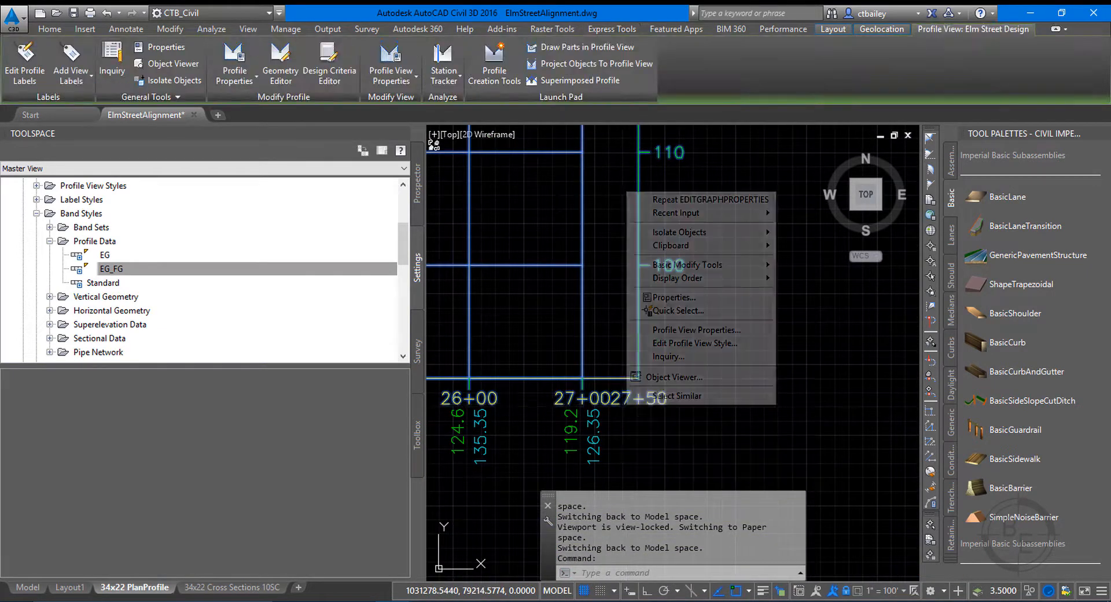
{"action": "left_click", "coordinate": [671, 343]}
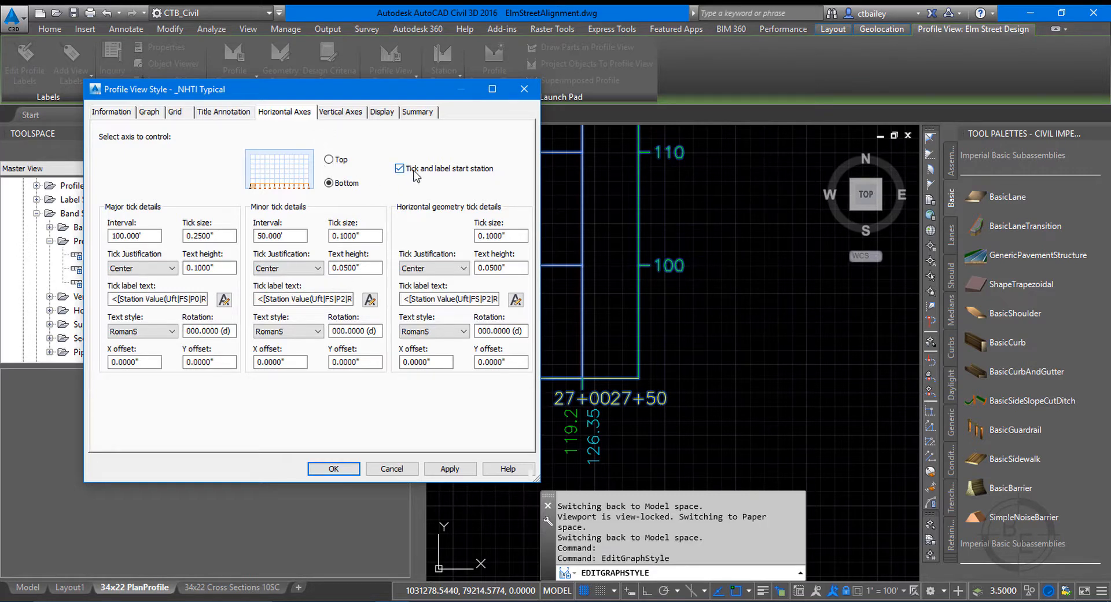
{"action": "left_click", "coordinate": [329, 159]}
{"action": "left_click", "coordinate": [329, 184]}
{"action": "left_click", "coordinate": [341, 113]}
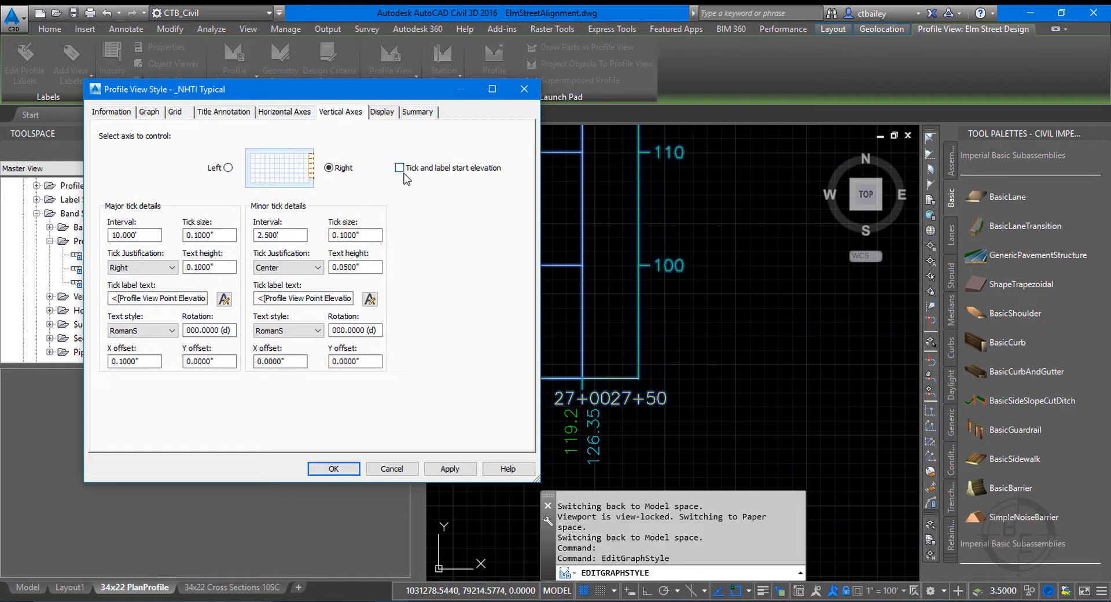
{"action": "left_click", "coordinate": [446, 473]}
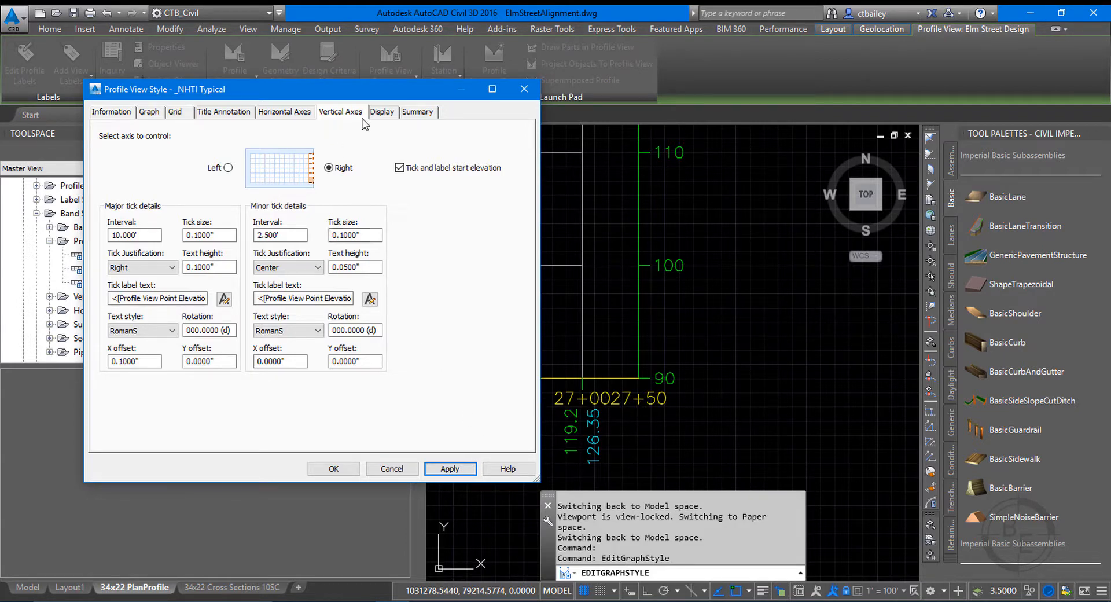
Set the profile view style's major grid padding to the right to 1.000 and apply it.
{"action": "left_click", "coordinate": [176, 112]}
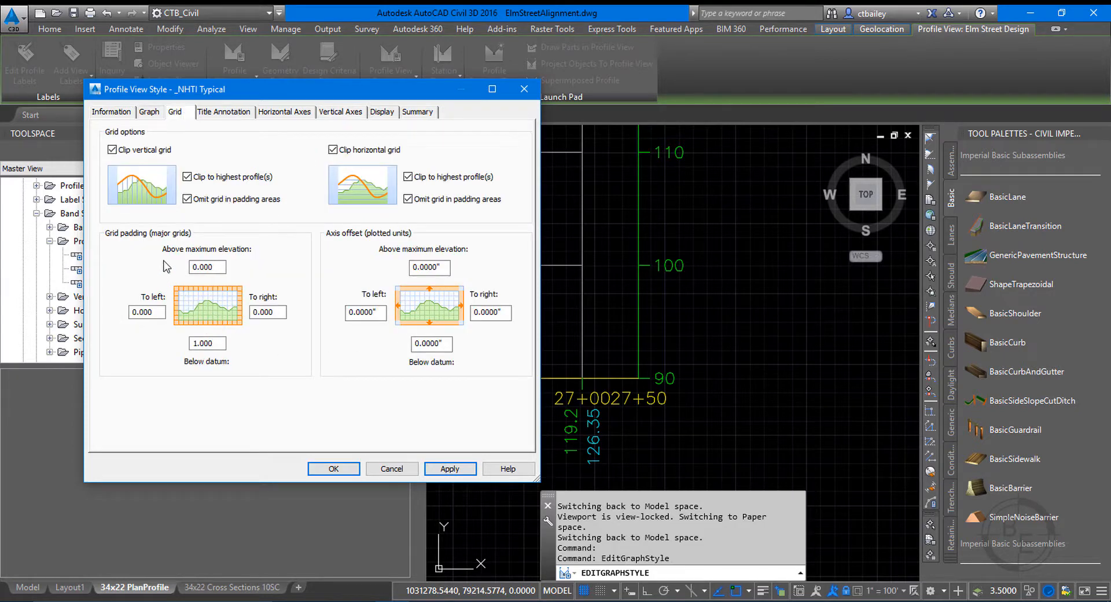
{"action": "left_click", "coordinate": [263, 312]}
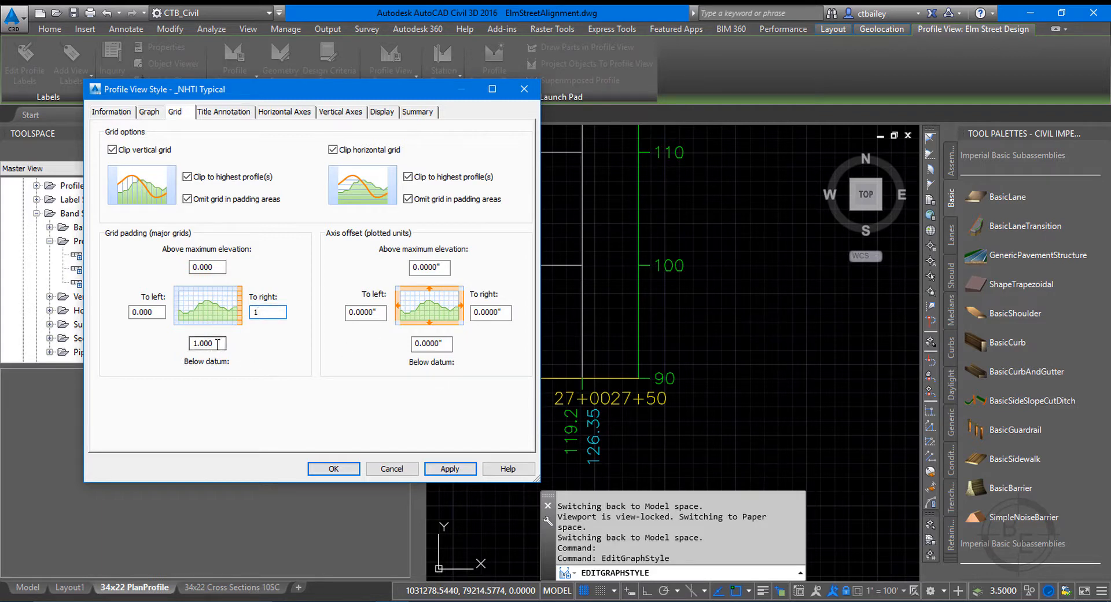
{"action": "left_click", "coordinate": [455, 469]}
{"action": "left_click", "coordinate": [329, 468]}
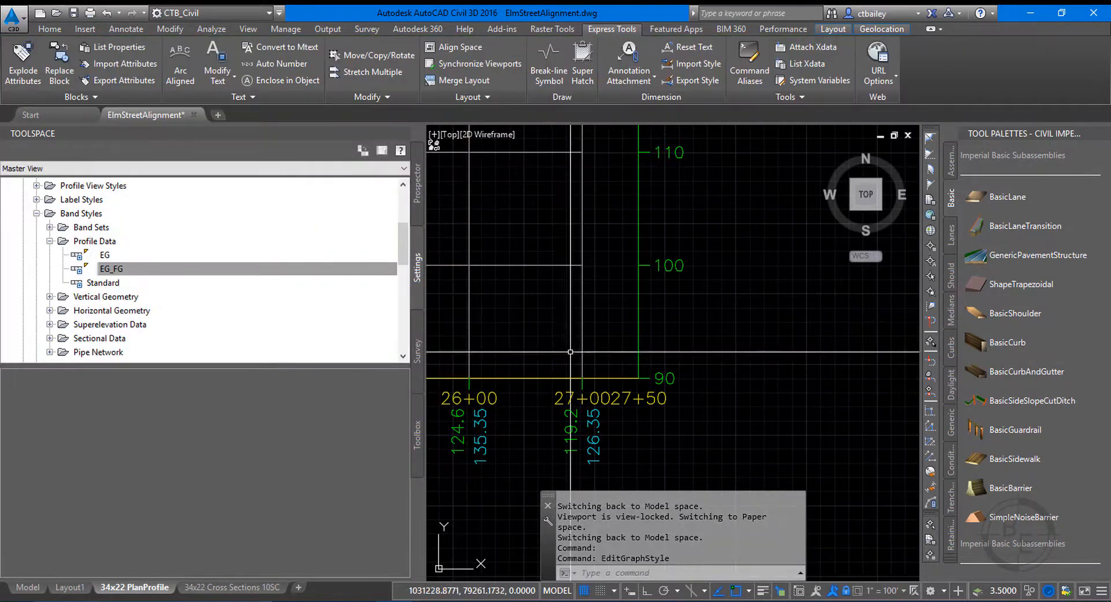
Return the Elm Street Design profile view's station range to Automatic.
{"action": "left_click", "coordinate": [546, 265]}
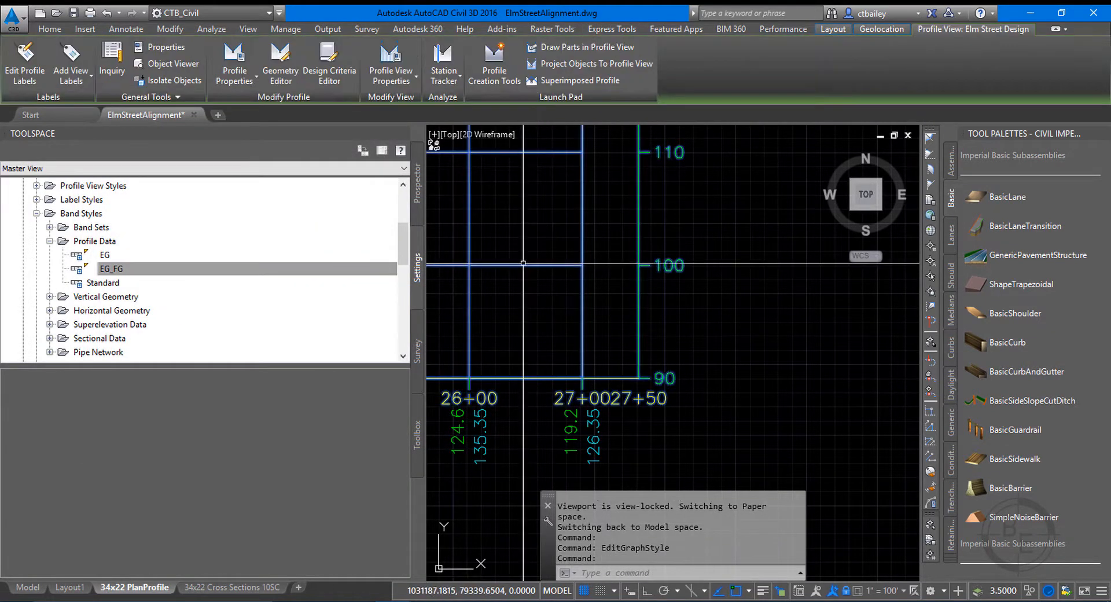
{"action": "right_click", "coordinate": [524, 264]}
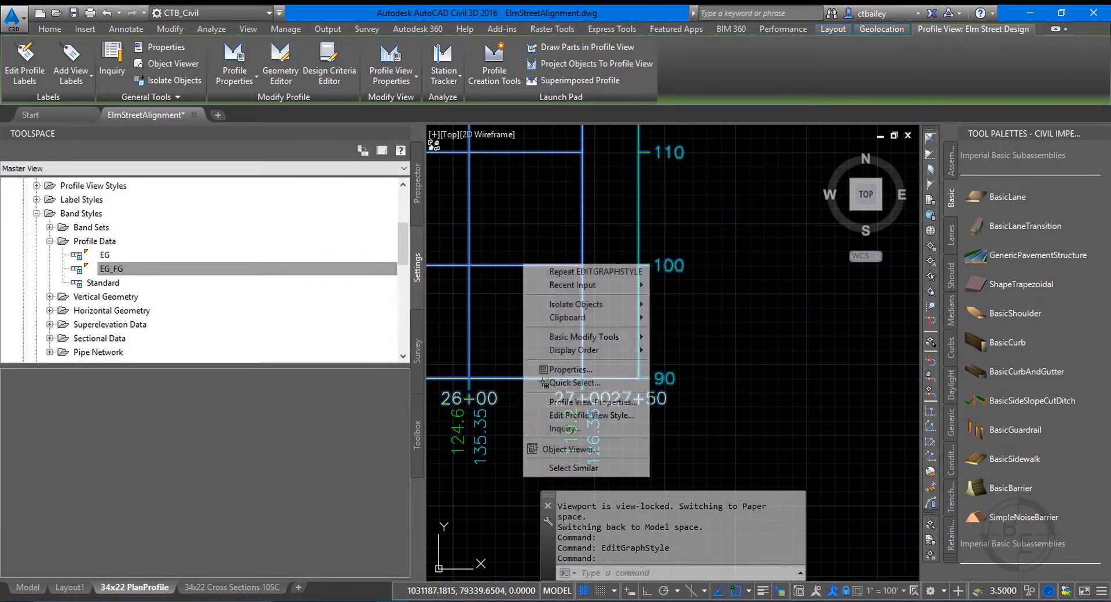
{"action": "left_click", "coordinate": [573, 401]}
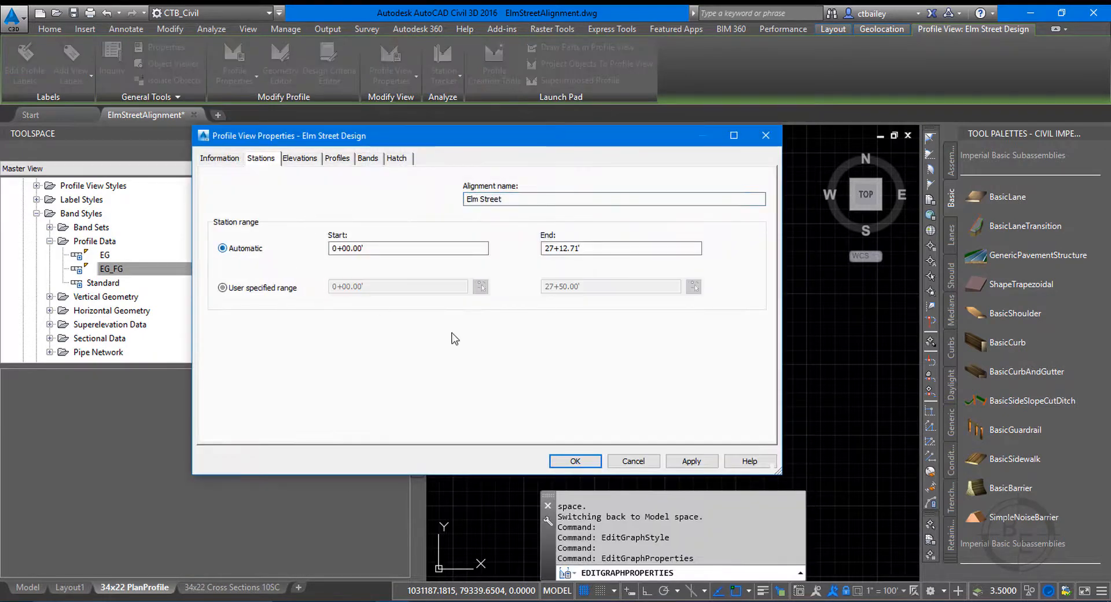
{"action": "left_click", "coordinate": [575, 461]}
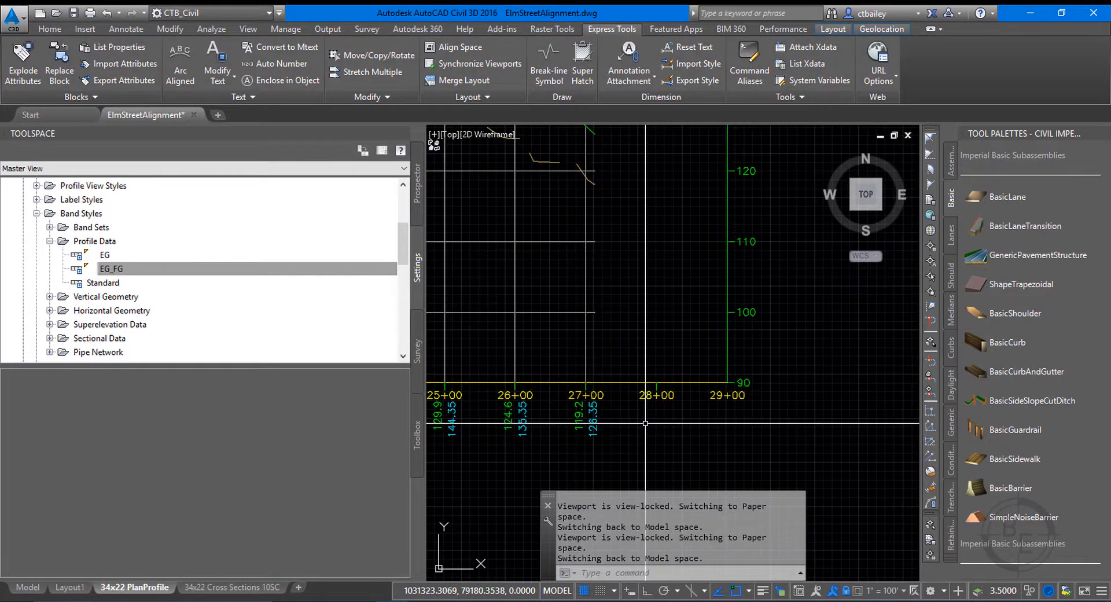
Turn off omitting the vertical grid in padding areas in the profile view style, and regenerate the drawing.
{"action": "scroll", "coordinate": [628, 376], "scroll_direction": "down", "scroll_amount": 2}
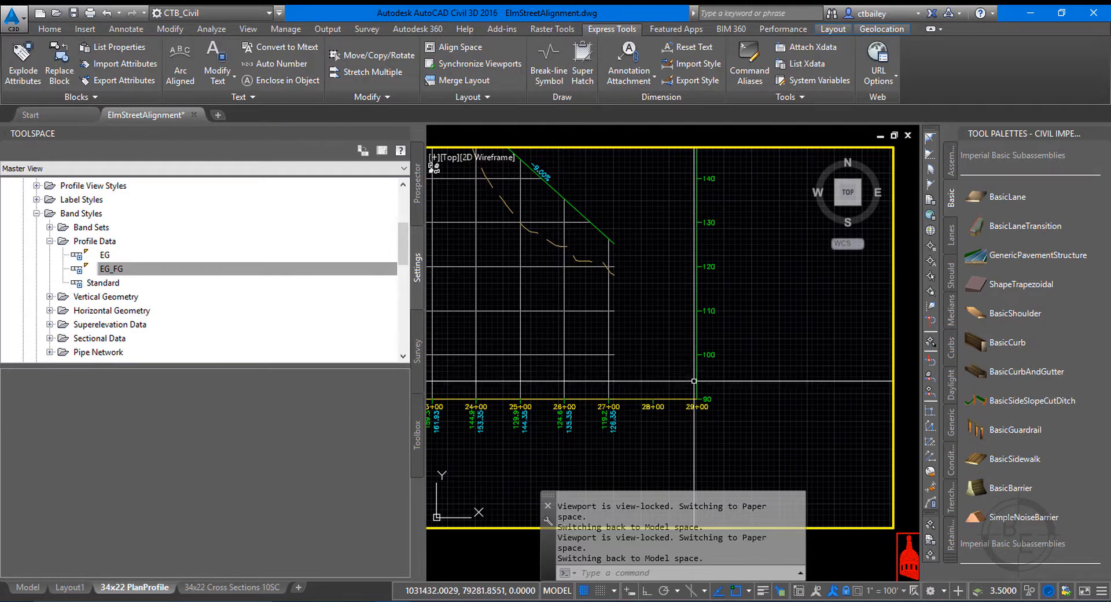
{"action": "scroll", "coordinate": [685, 402], "scroll_direction": "up", "scroll_amount": 4}
{"action": "scroll", "coordinate": [663, 424], "scroll_direction": "down", "scroll_amount": 2}
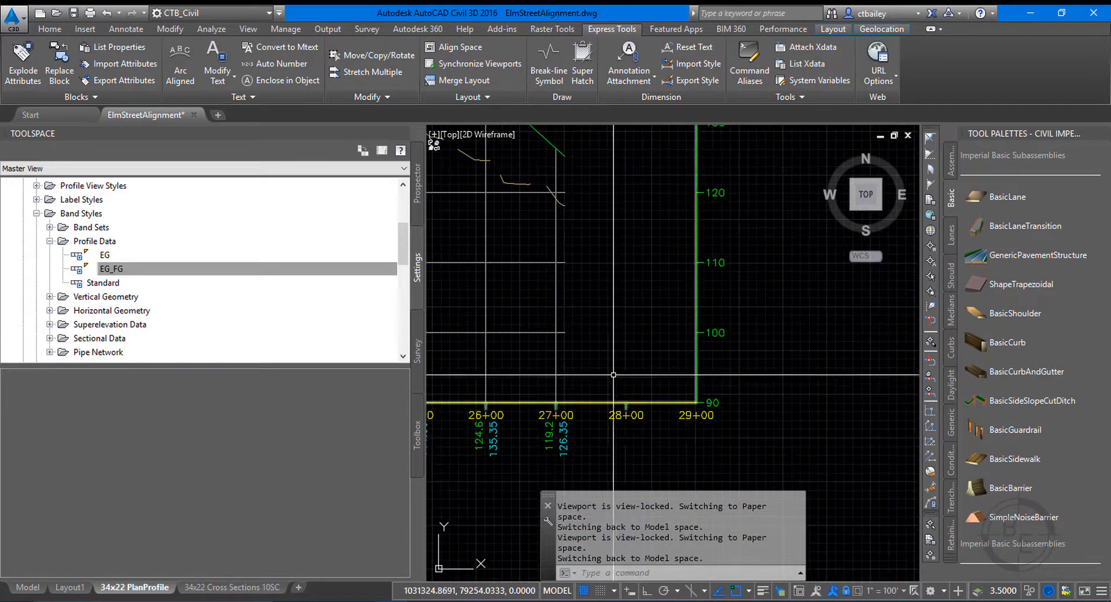
{"action": "scroll", "coordinate": [607, 357], "scroll_direction": "down", "scroll_amount": 3}
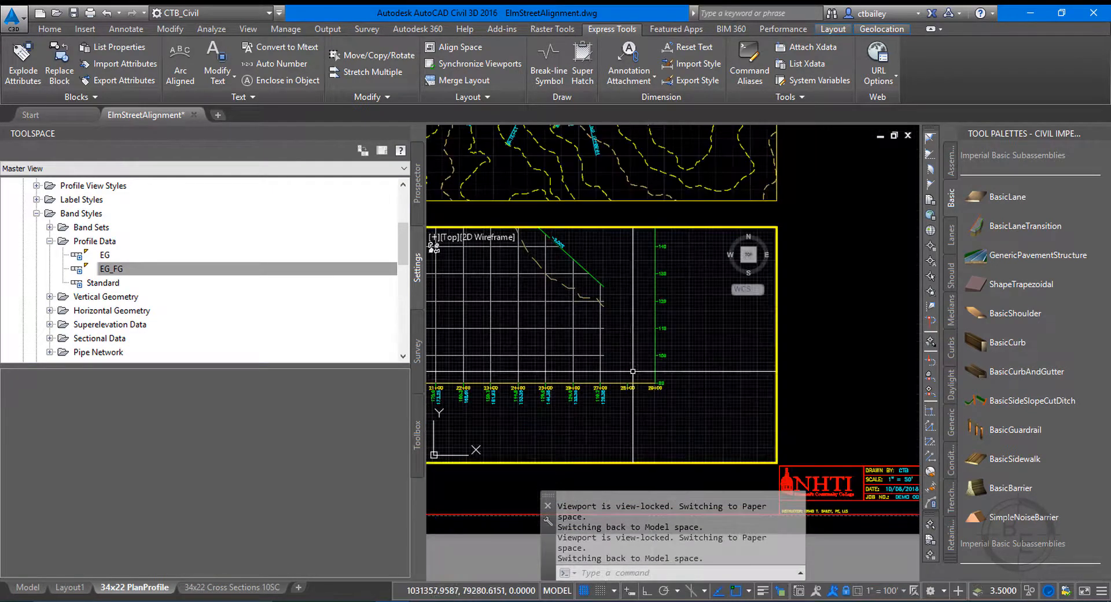
{"action": "scroll", "coordinate": [552, 291], "scroll_direction": "up", "scroll_amount": 2}
{"action": "left_click", "coordinate": [551, 293]}
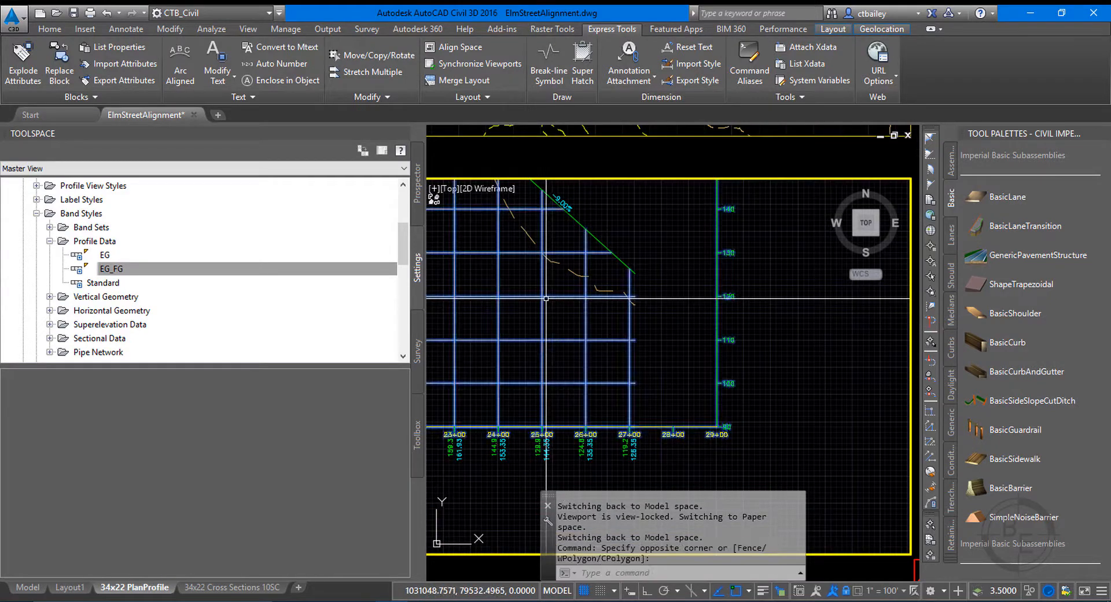
{"action": "right_click", "coordinate": [550, 299]}
{"action": "left_click", "coordinate": [617, 450]}
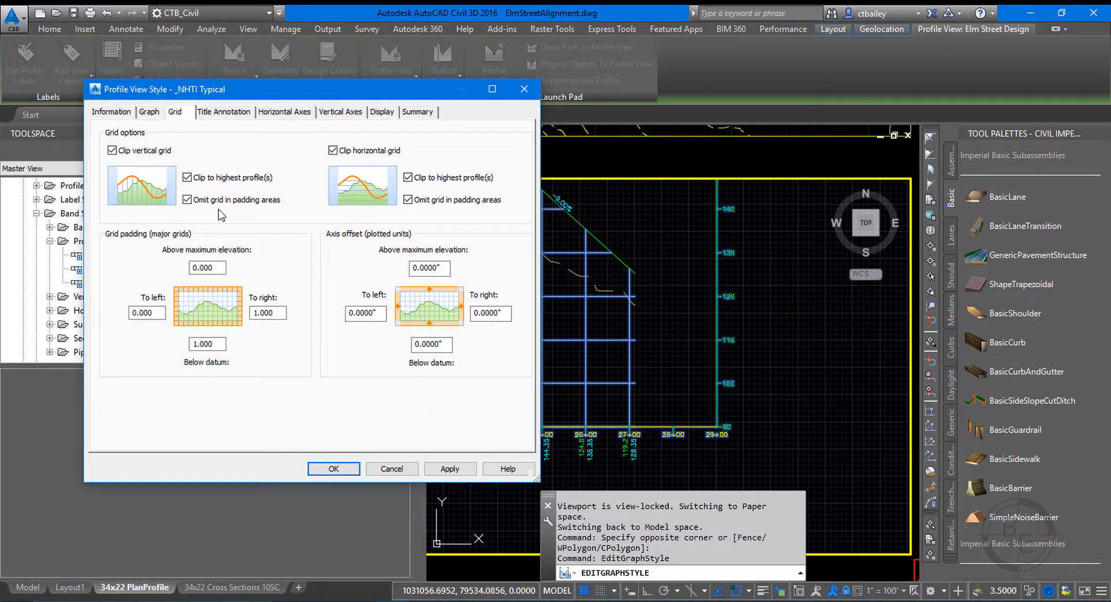
{"action": "left_click", "coordinate": [448, 468]}
{"action": "left_click", "coordinate": [346, 468]}
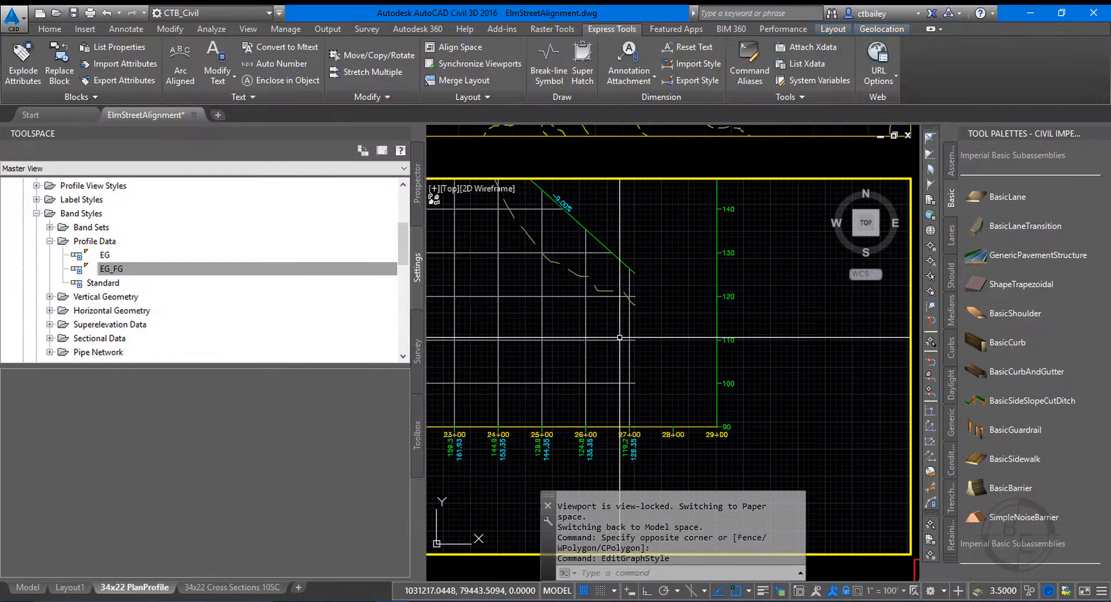
{"action": "type", "text": "RE"}
{"action": "key", "text": "Return"}
Turn off omitting the horizontal grid in padding areas in the profile view style, keeping the horizontal grid clipped to the highest profile.
{"action": "left_click", "coordinate": [595, 309]}
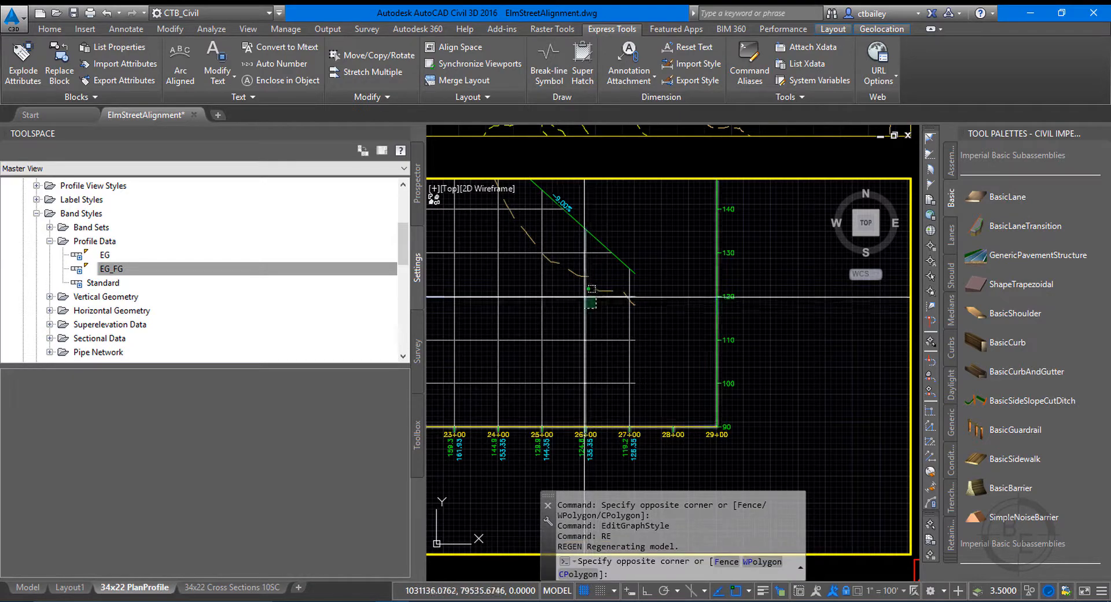
{"action": "left_click", "coordinate": [585, 297]}
{"action": "right_click", "coordinate": [579, 296]}
{"action": "left_click", "coordinate": [626, 450]}
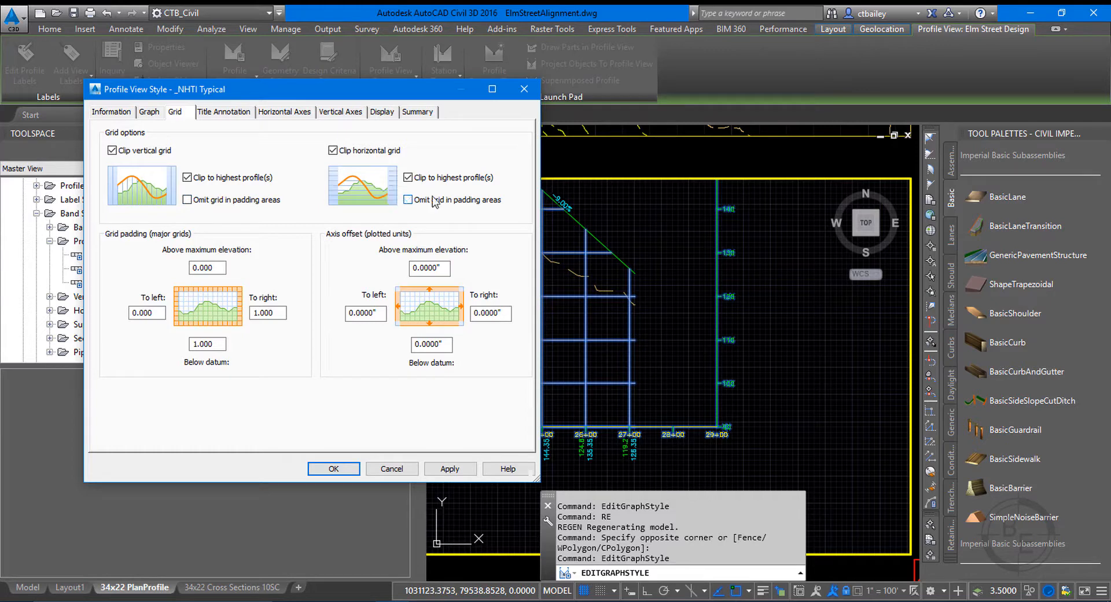
{"action": "left_click", "coordinate": [437, 470]}
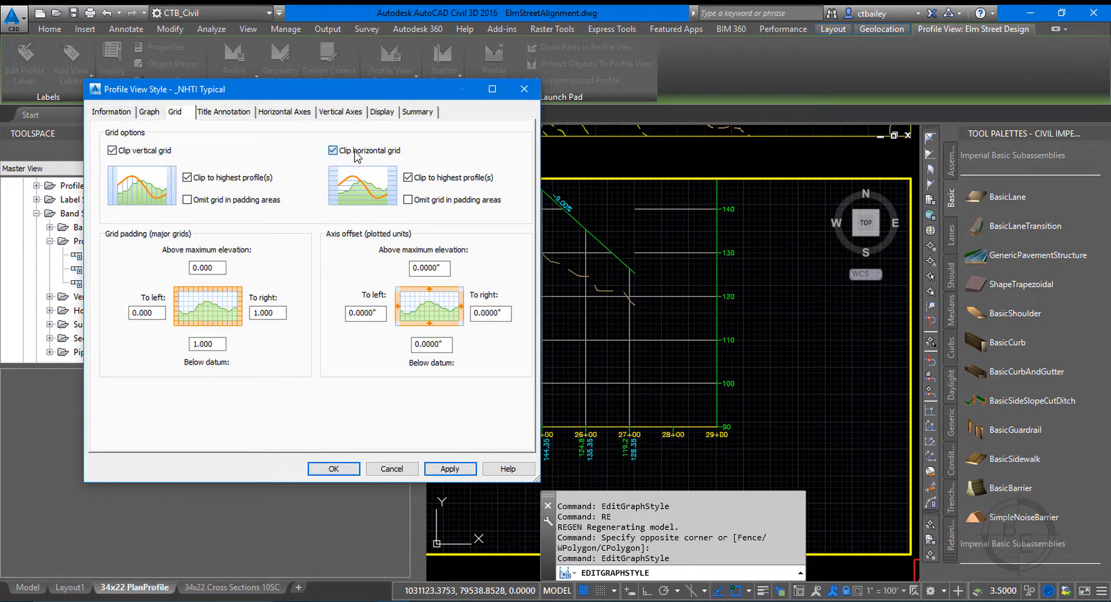
{"action": "left_click", "coordinate": [332, 150]}
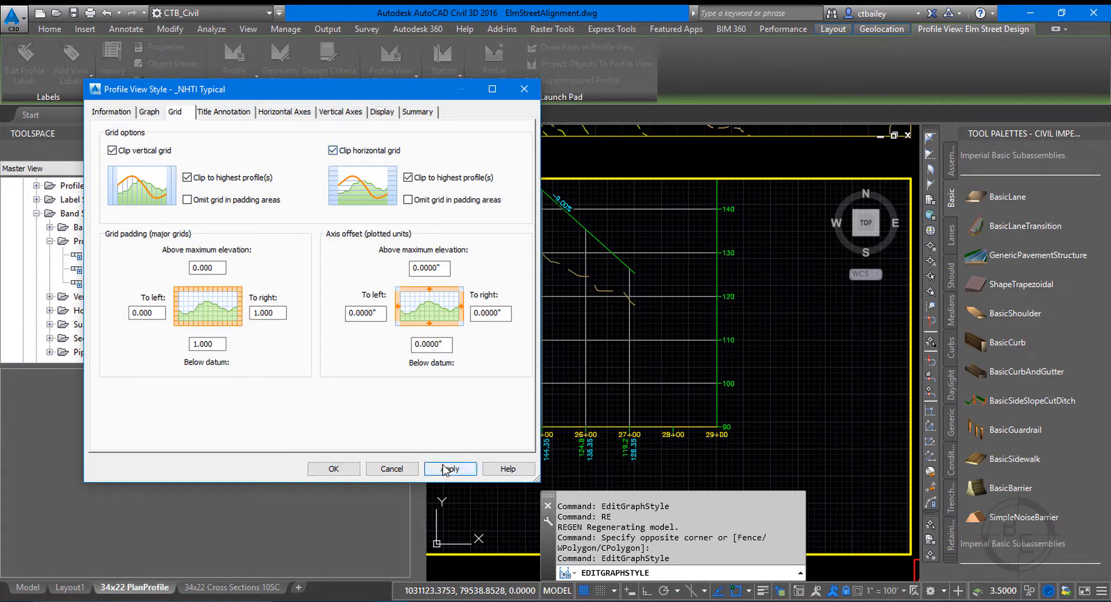
{"action": "left_click", "coordinate": [360, 468]}
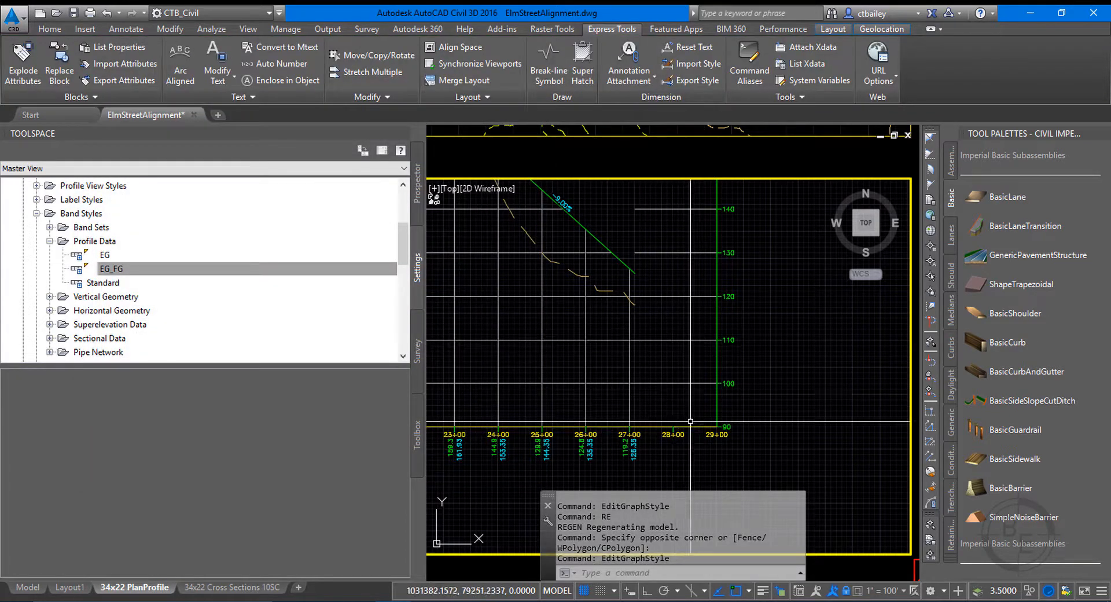
Examine the grid lines and station labels in the padded area at the end of the profile view.
{"action": "scroll", "coordinate": [629, 396], "scroll_direction": "up", "scroll_amount": 2}
{"action": "scroll", "coordinate": [749, 403], "scroll_direction": "down", "scroll_amount": 6}
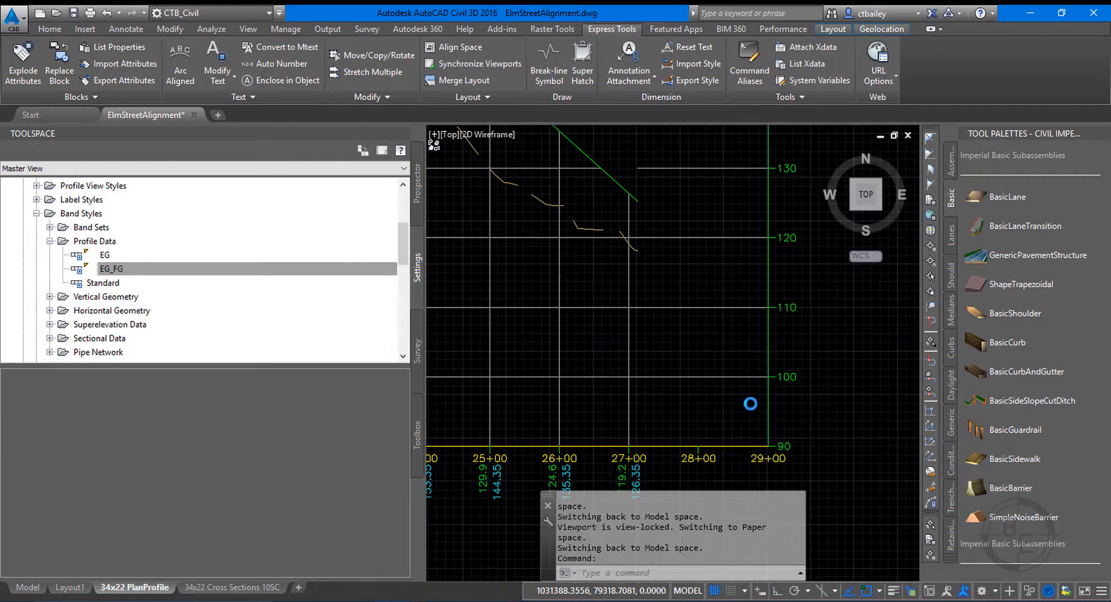
{"action": "scroll", "coordinate": [720, 348], "scroll_direction": "up", "scroll_amount": 5}
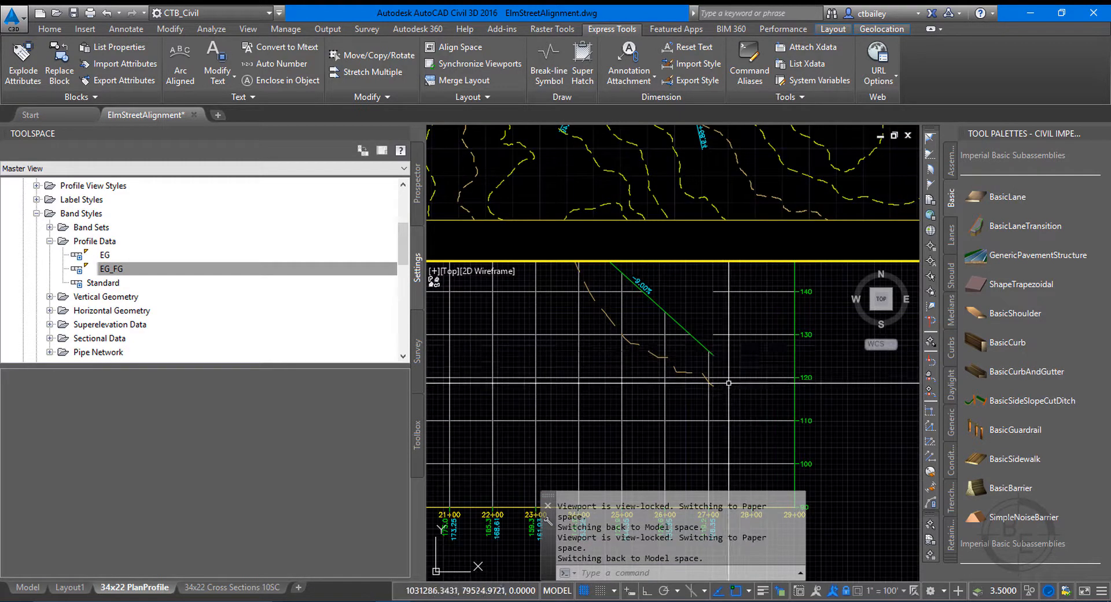
{"action": "scroll", "coordinate": [699, 319], "scroll_direction": "down", "scroll_amount": 2}
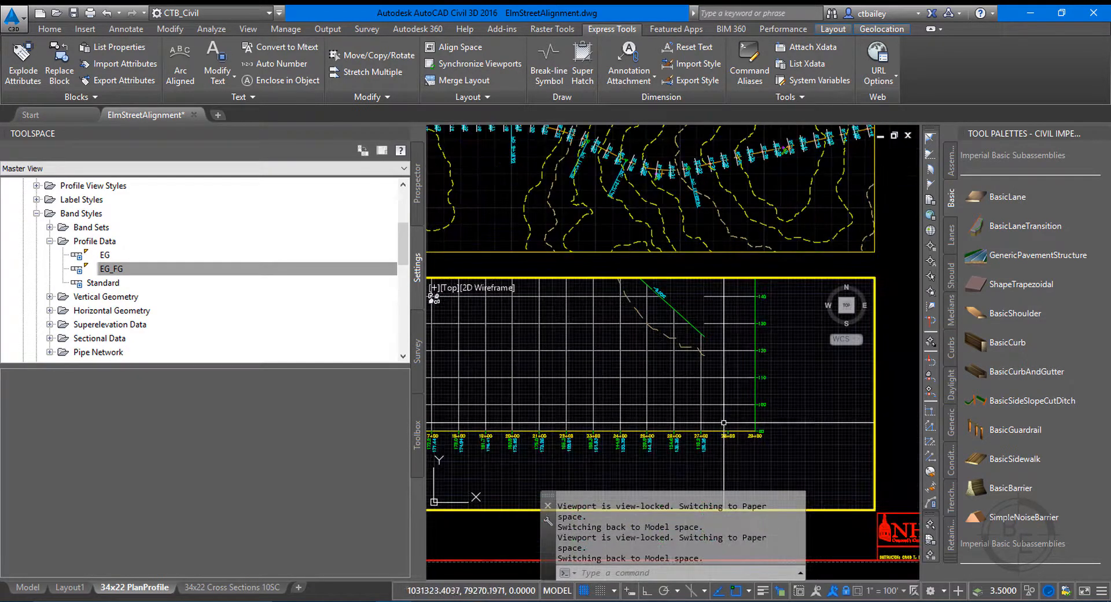
{"action": "scroll", "coordinate": [738, 438], "scroll_direction": "up", "scroll_amount": 4}
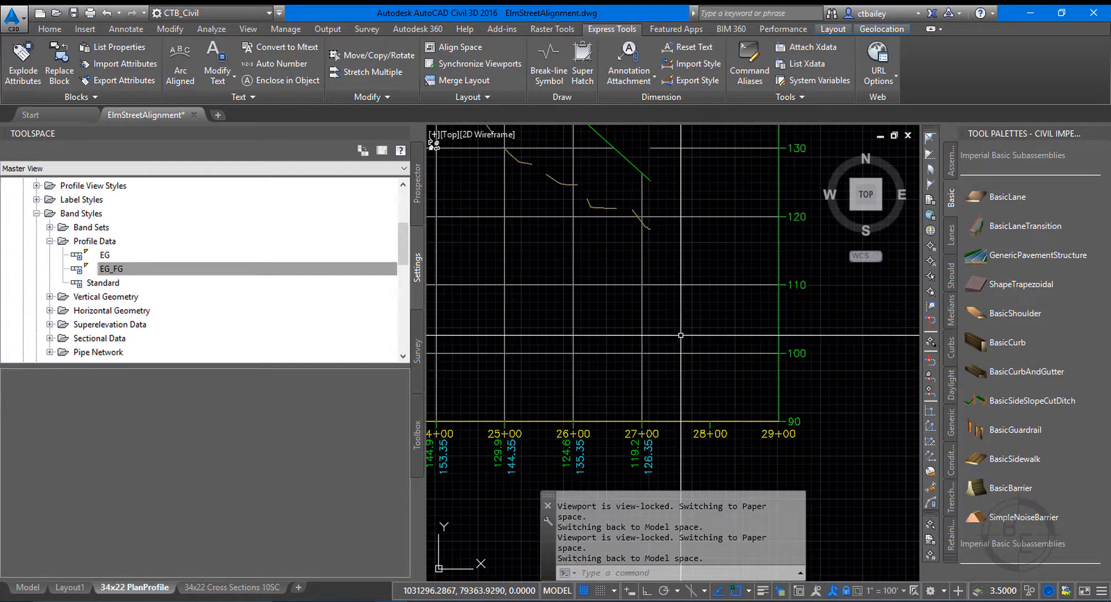
{"action": "left_click", "coordinate": [683, 352]}
{"action": "right_click", "coordinate": [683, 353]}
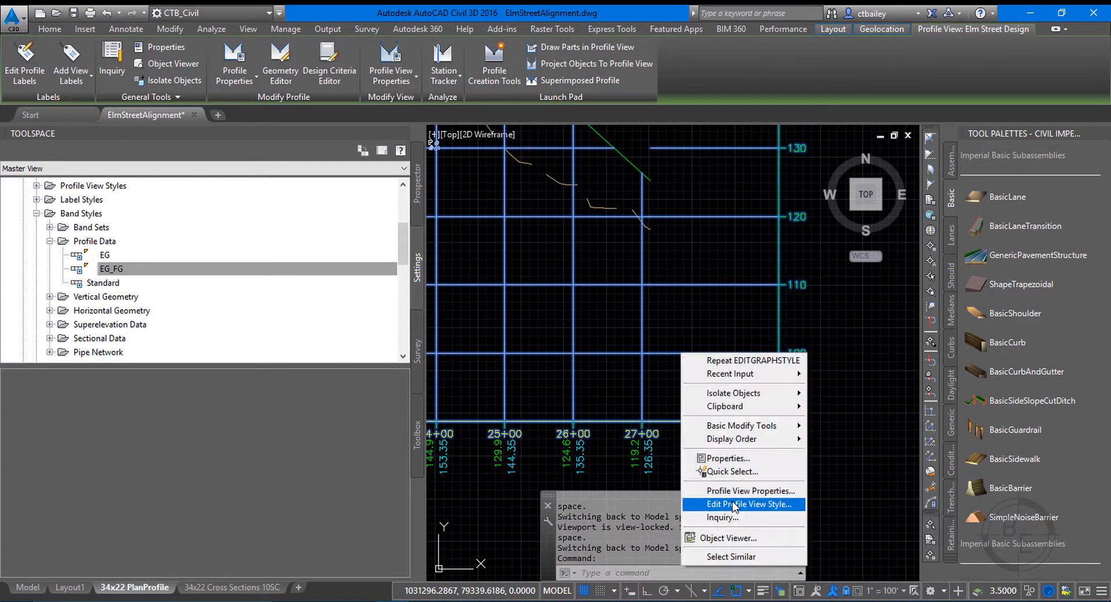
{"action": "left_click", "coordinate": [704, 266]}
{"action": "key", "text": "Escape"}
{"action": "key", "text": "Escape"}
Leave the profile viewport for paper space and save the drawing.
{"action": "scroll", "coordinate": [697, 263], "scroll_direction": "down", "scroll_amount": 6}
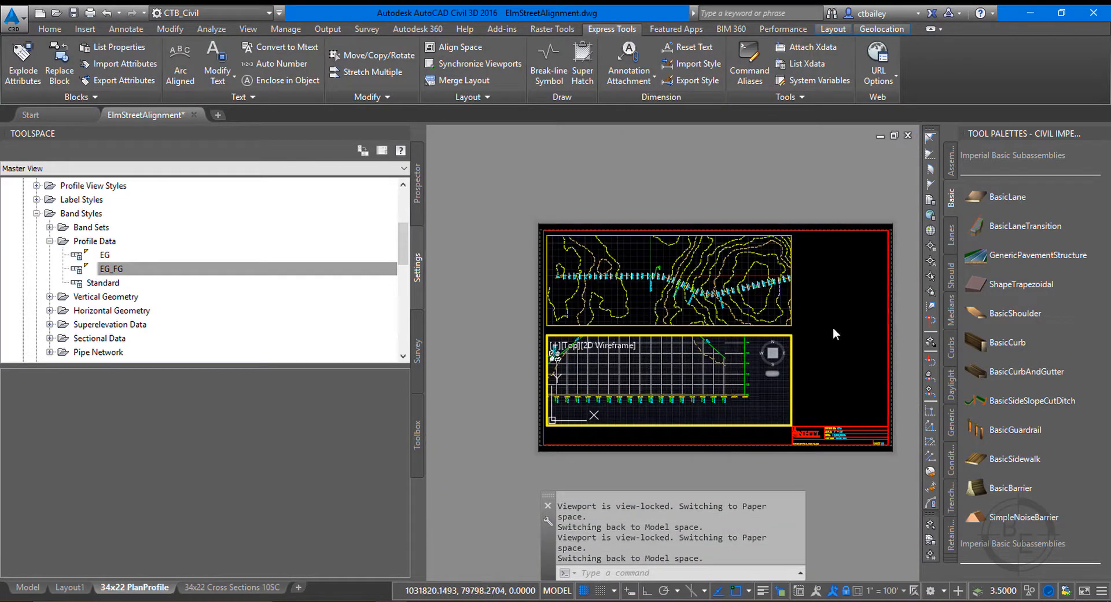
{"action": "double_click", "coordinate": [832, 327]}
{"action": "left_click", "coordinate": [73, 12]}
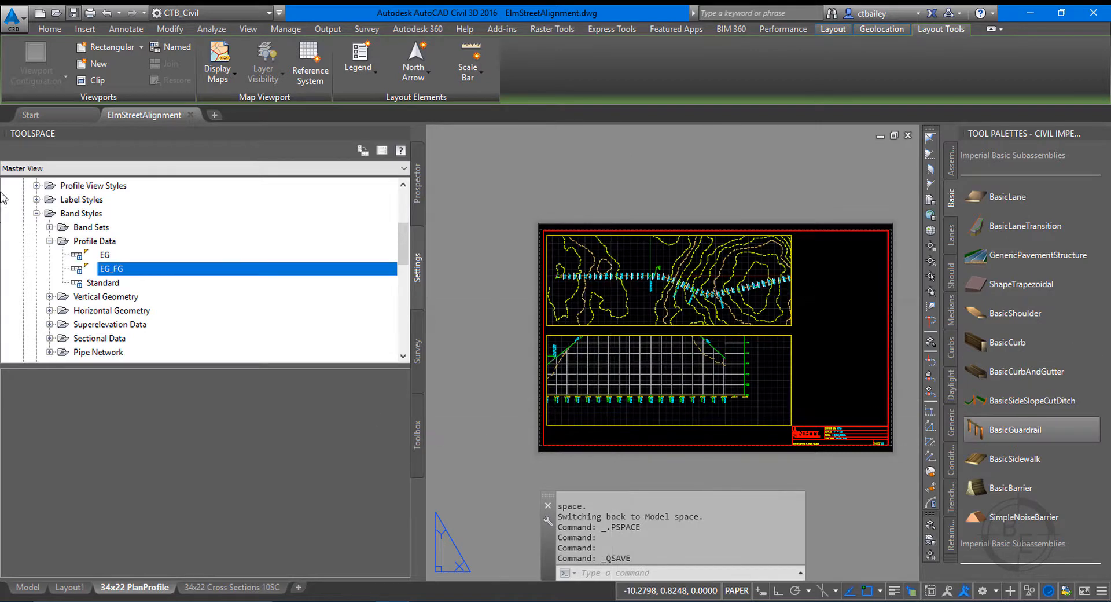
Switch to model space and set the annotation scale to 1" = 100'.
{"action": "left_click", "coordinate": [28, 587]}
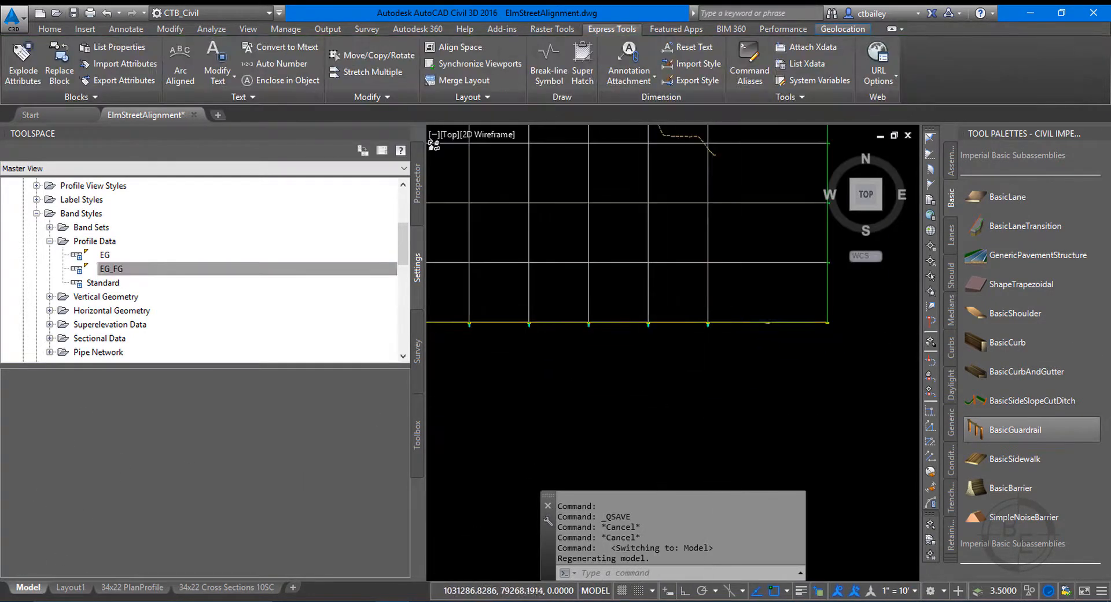
{"action": "left_click", "coordinate": [904, 591]}
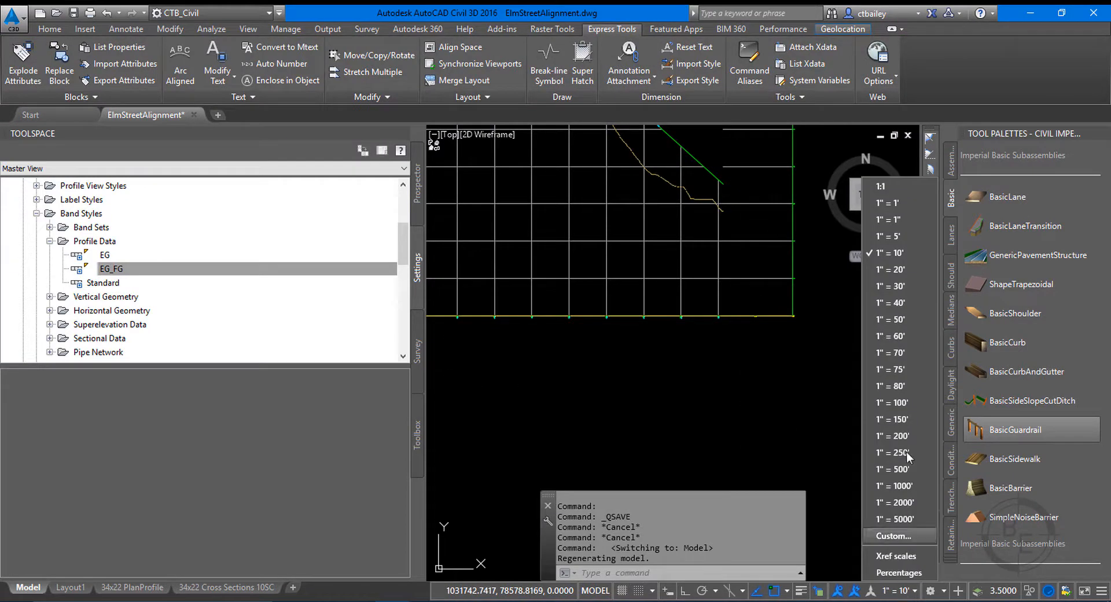
{"action": "left_click", "coordinate": [902, 402]}
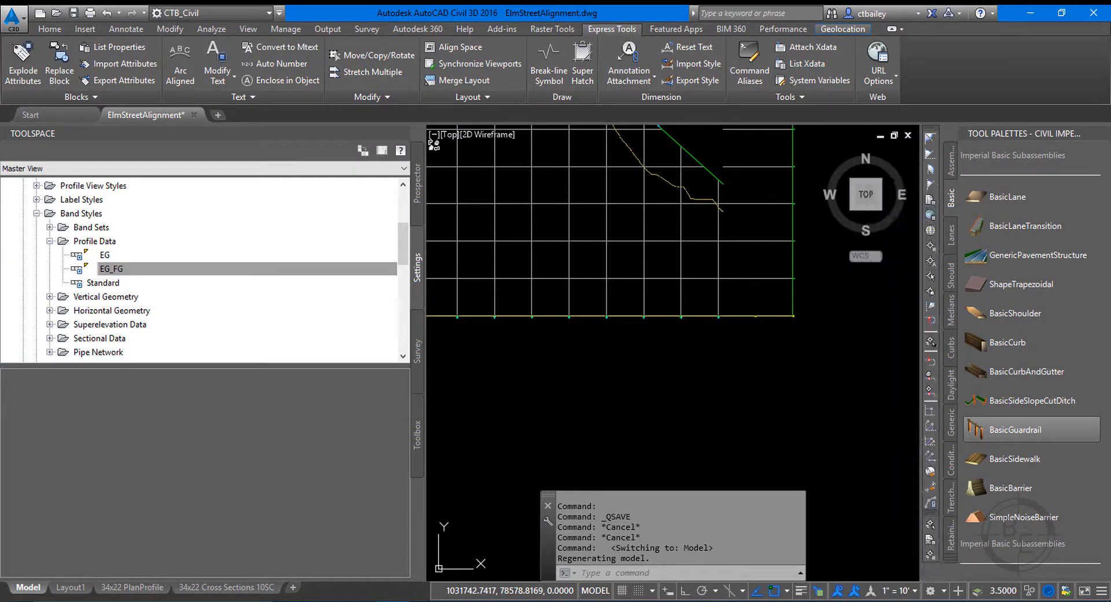
Examine the station and elevation band labels along the Elm Street profile view at the 1" = 100' annotation scale.
{"action": "scroll", "coordinate": [636, 317], "scroll_direction": "up", "scroll_amount": 5}
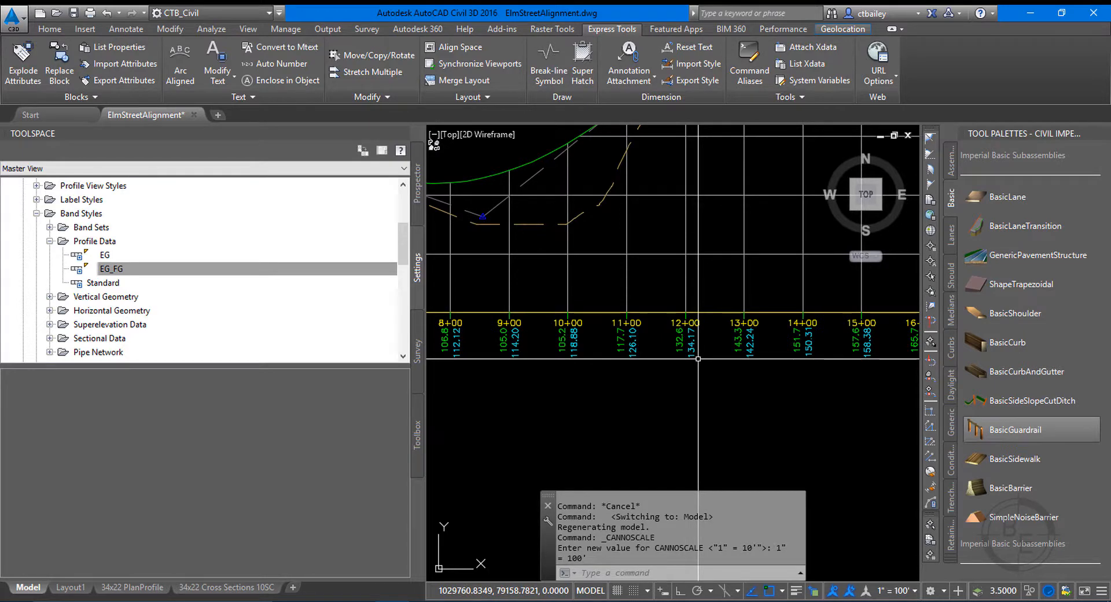
{"action": "left_click", "coordinate": [699, 322]}
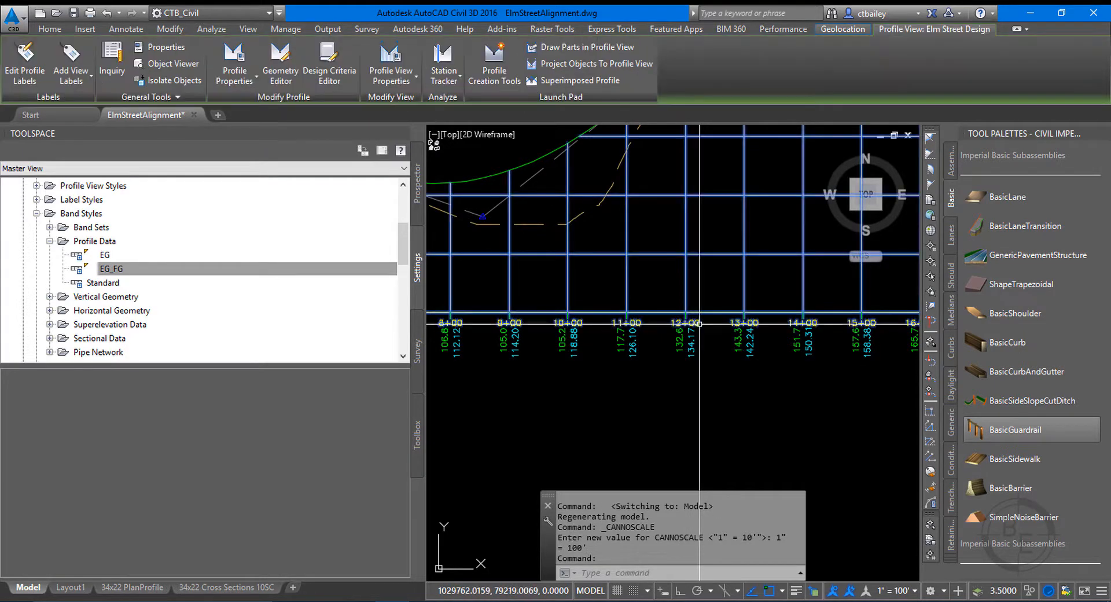
{"action": "scroll", "coordinate": [699, 322], "scroll_direction": "up", "scroll_amount": 6}
{"action": "key", "text": "Escape"}
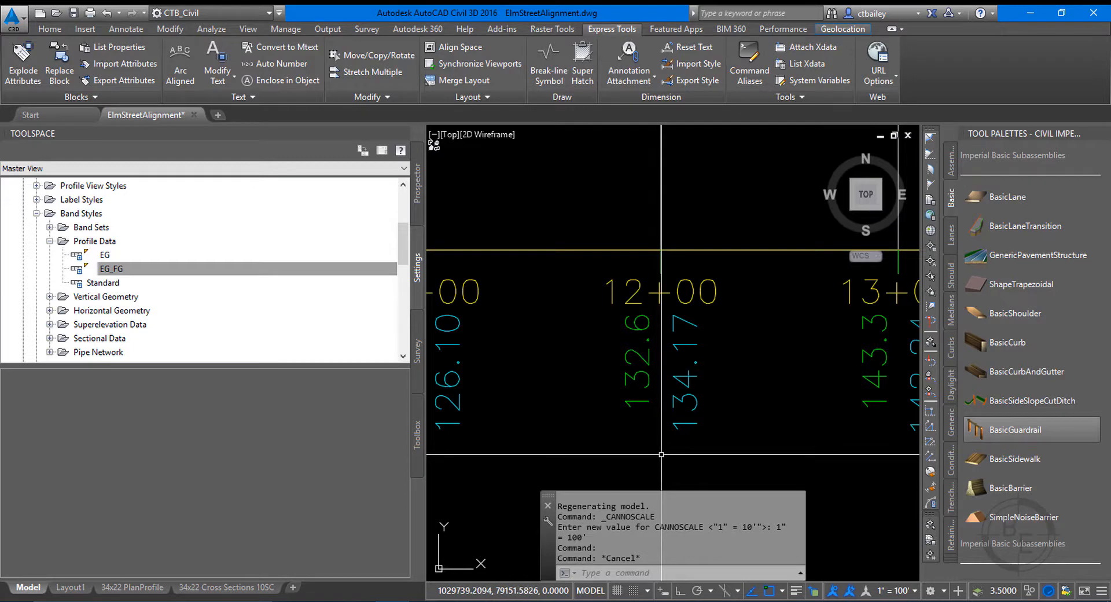
{"action": "scroll", "coordinate": [564, 342], "scroll_direction": "down", "scroll_amount": 6}
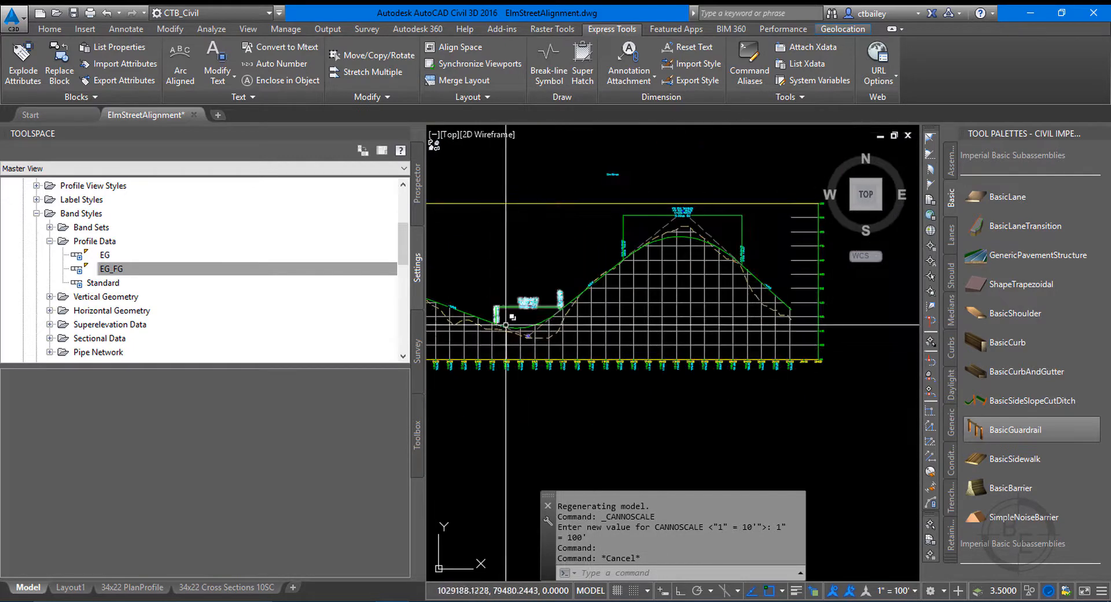
{"action": "scroll", "coordinate": [527, 326], "scroll_direction": "up", "scroll_amount": 4}
{"action": "scroll", "coordinate": [527, 326], "scroll_direction": "down", "scroll_amount": 6}
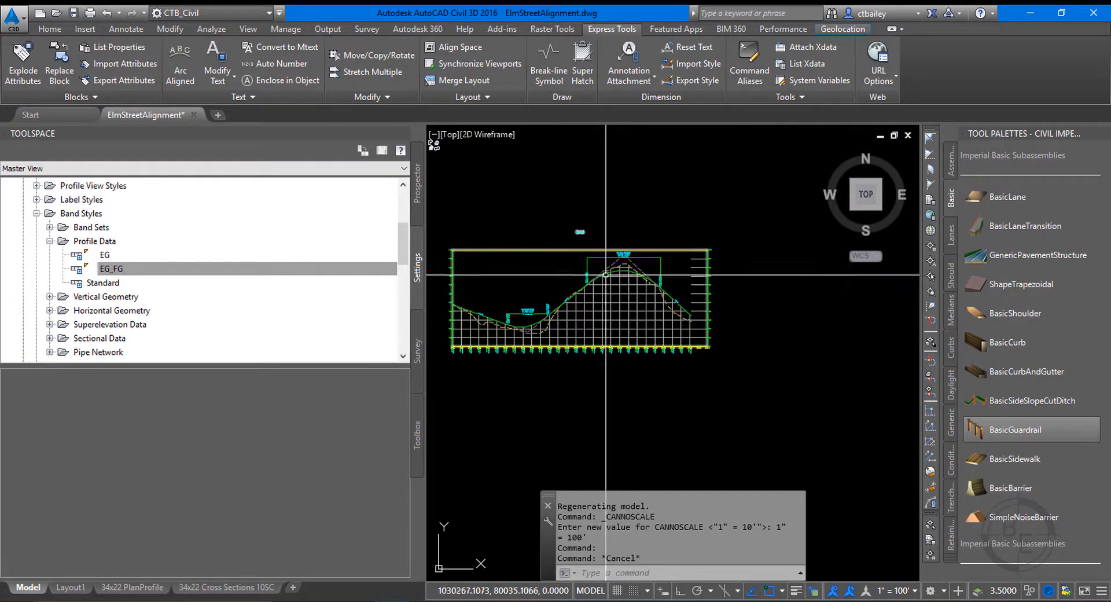
With object snap off, stretch the end point of the FG Elm St. profile's final tangent to about station 26+83, elevation 124'.
{"action": "scroll", "coordinate": [663, 286], "scroll_direction": "up", "scroll_amount": 7}
{"action": "scroll", "coordinate": [763, 366], "scroll_direction": "up", "scroll_amount": 3}
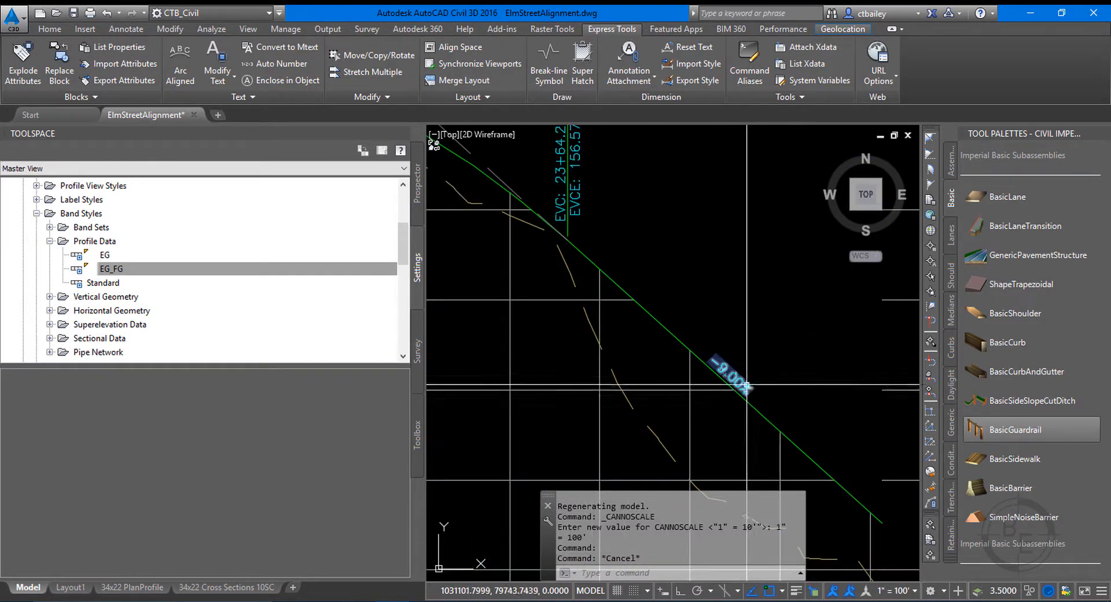
{"action": "left_click", "coordinate": [698, 359]}
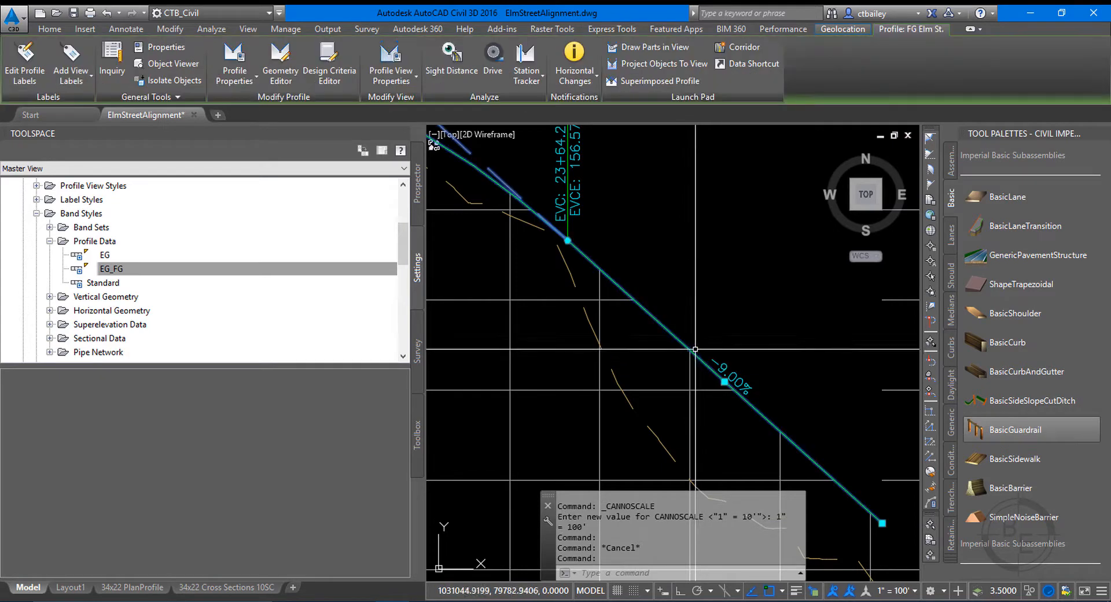
{"action": "left_click", "coordinate": [881, 522]}
{"action": "key", "text": "F3"}
{"action": "left_click", "coordinate": [855, 531]}
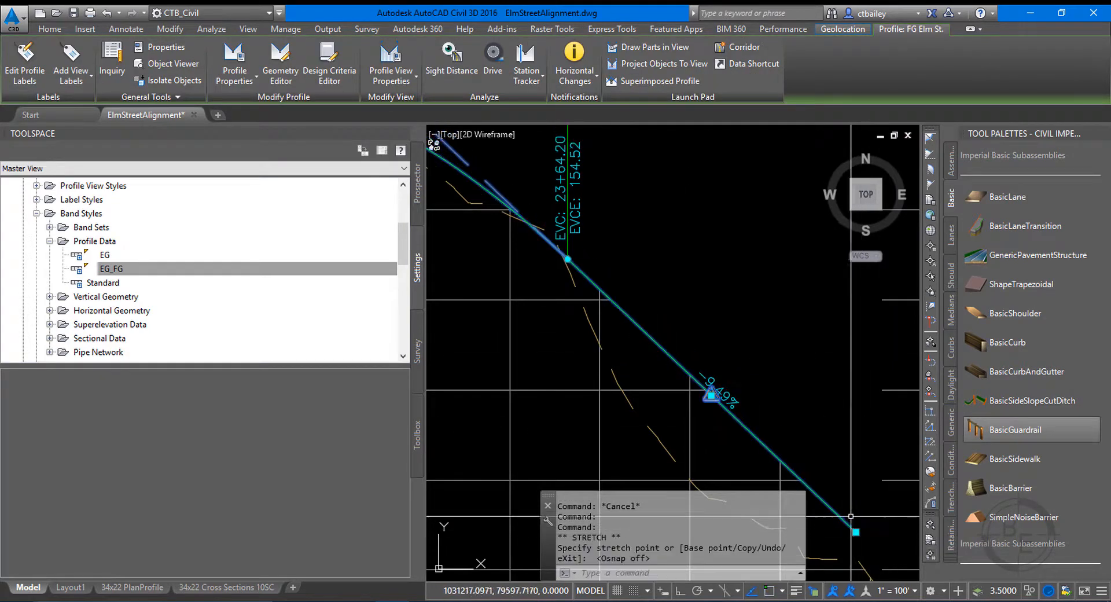
{"action": "key", "text": "Escape"}
{"action": "key", "text": "Escape"}
Inspect the warning symbol on the final tangent of FG Elm St. to identify the violated design check.
{"action": "scroll", "coordinate": [703, 366], "scroll_direction": "up", "scroll_amount": 4}
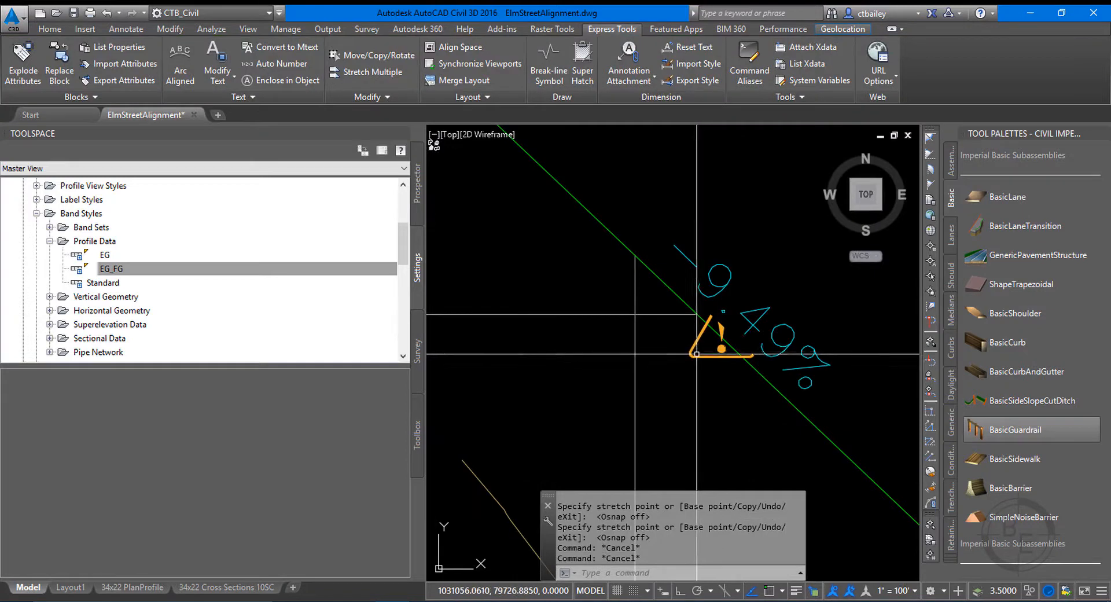
{"action": "mouse_move", "coordinate": [691, 357]}
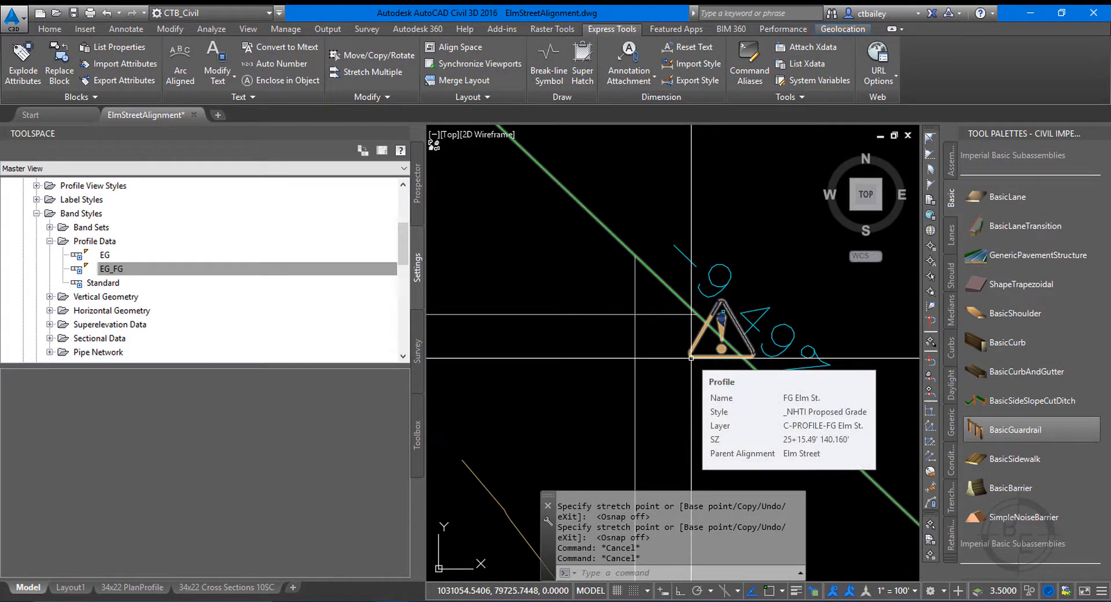
{"action": "key", "text": "Escape"}
{"action": "key", "text": "Escape"}
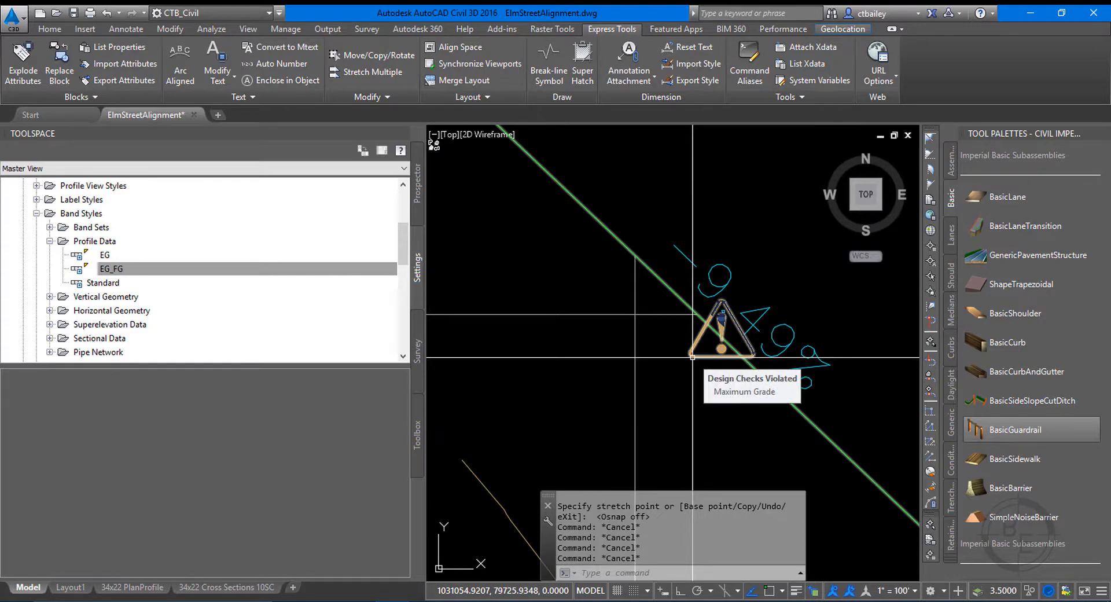
{"action": "scroll", "coordinate": [692, 357], "scroll_direction": "down", "scroll_amount": 5}
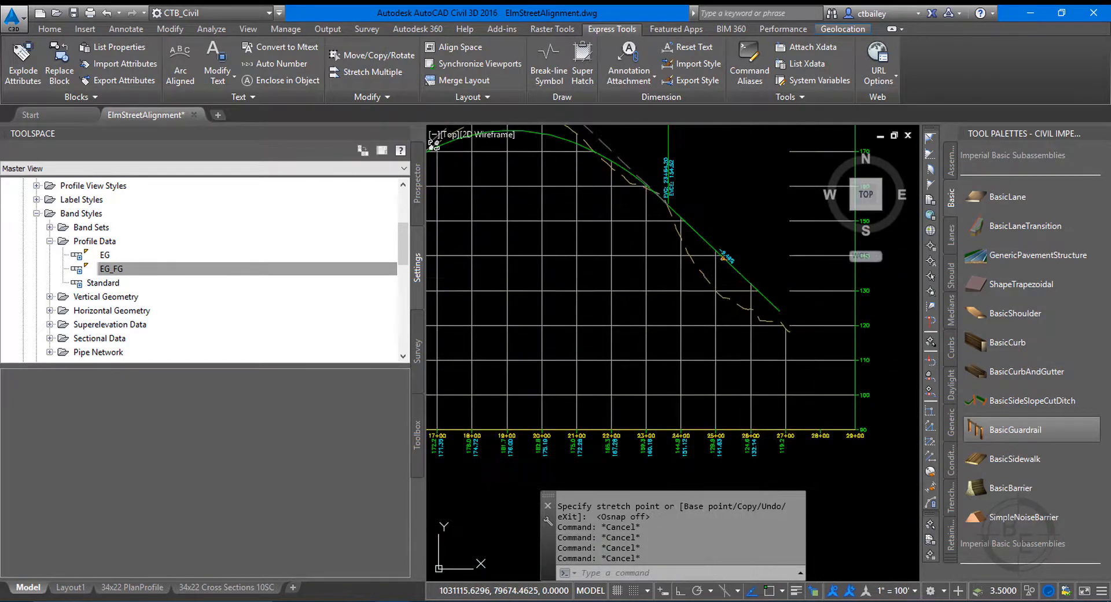
Set the grade out of FG Elm St.'s crest PVI at station 19+45.06 to -9% in the profile geometry editor and close it.
{"action": "left_click", "coordinate": [690, 226]}
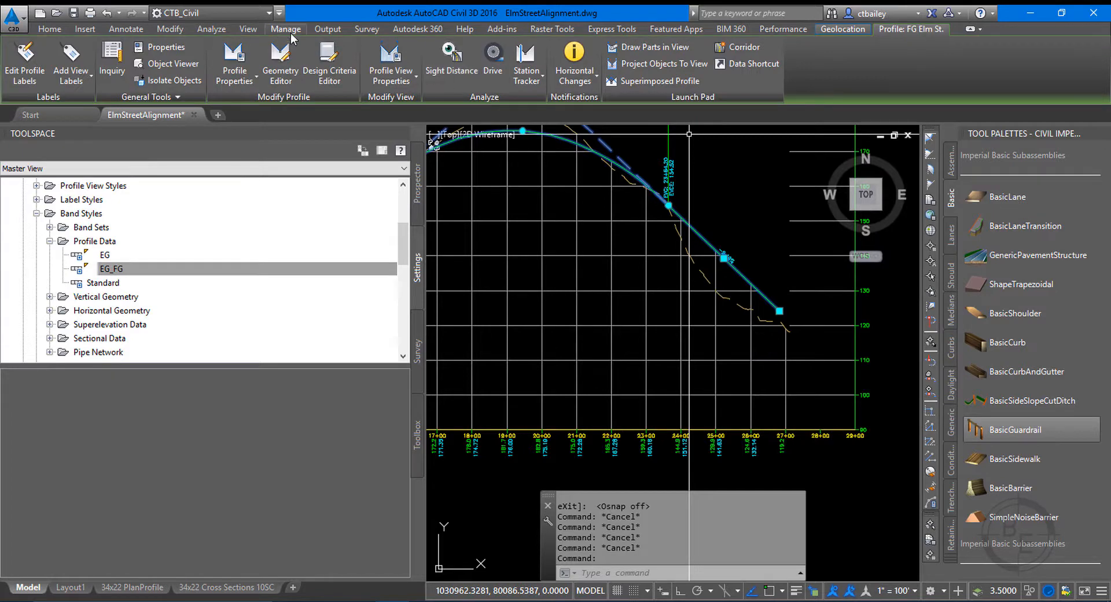
{"action": "left_click", "coordinate": [329, 67]}
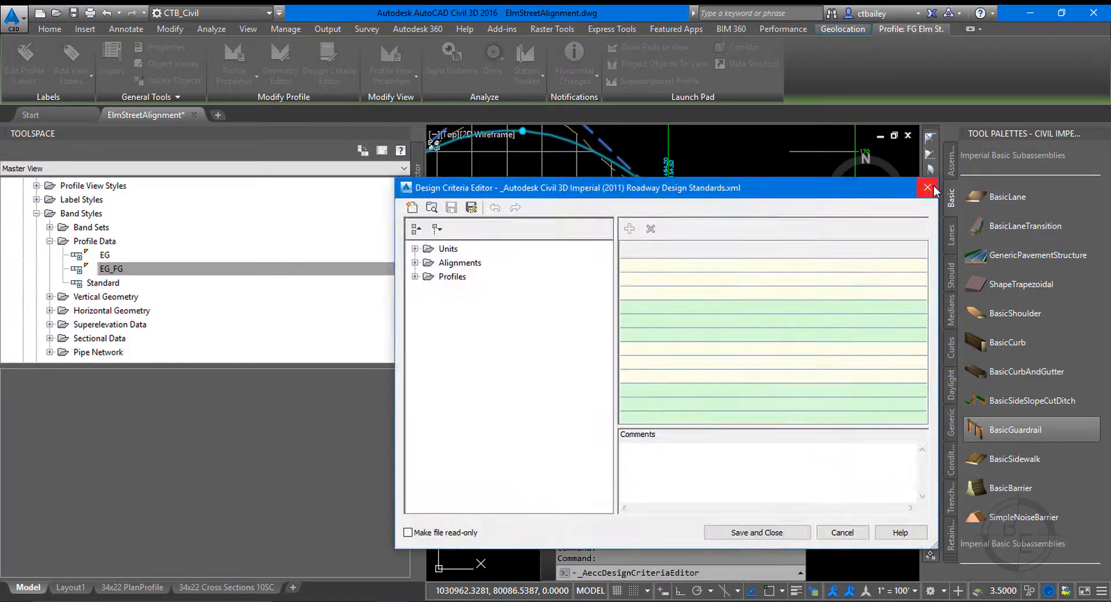
{"action": "left_click", "coordinate": [927, 186]}
{"action": "left_click", "coordinate": [280, 61]}
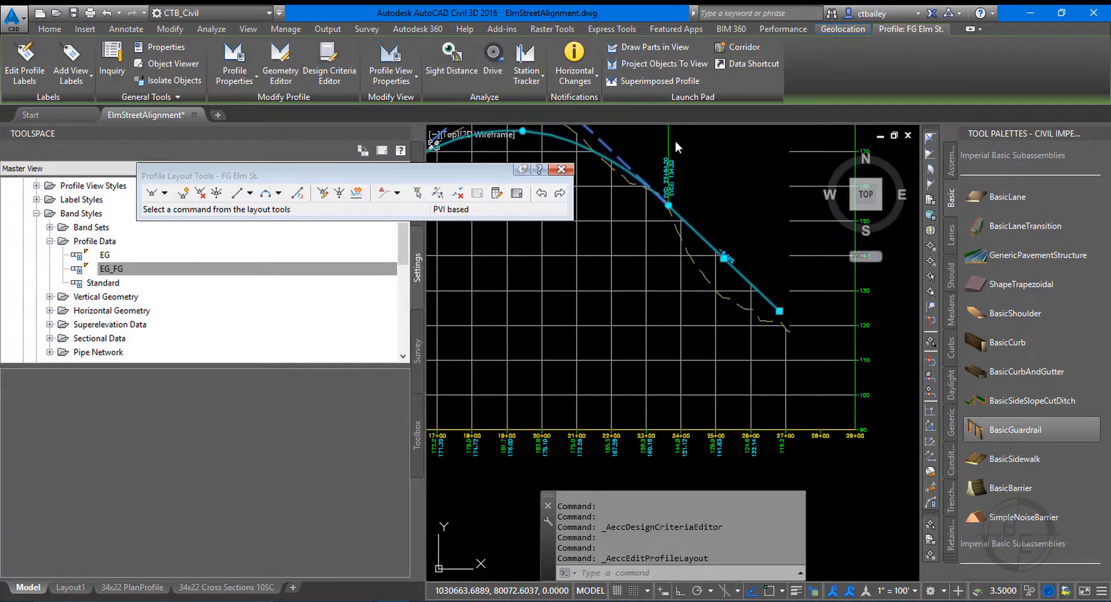
{"action": "left_click", "coordinate": [517, 193]}
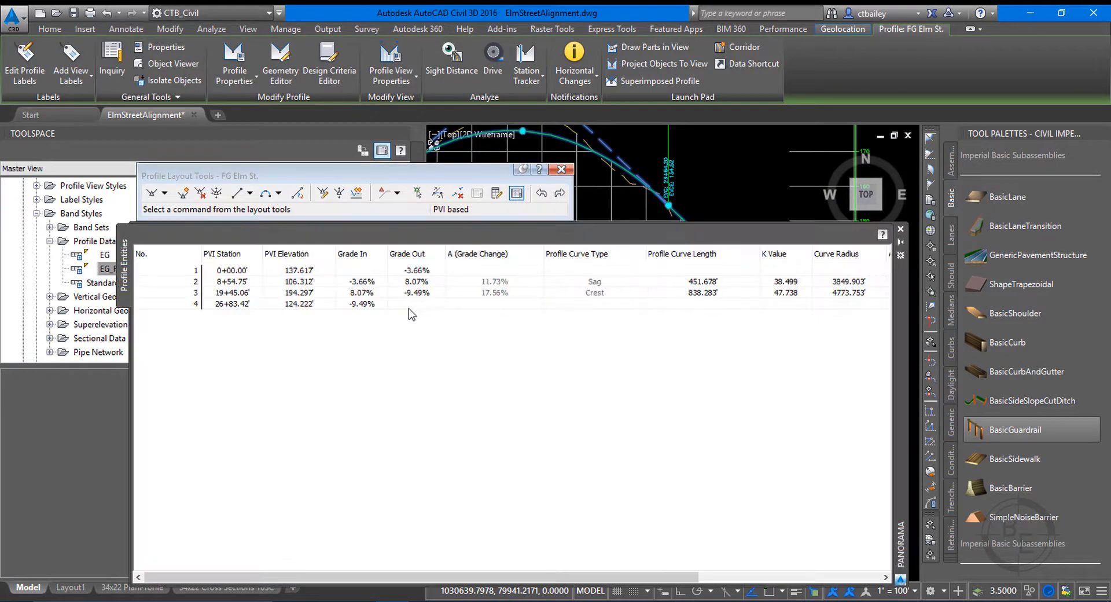
{"action": "left_click", "coordinate": [435, 297]}
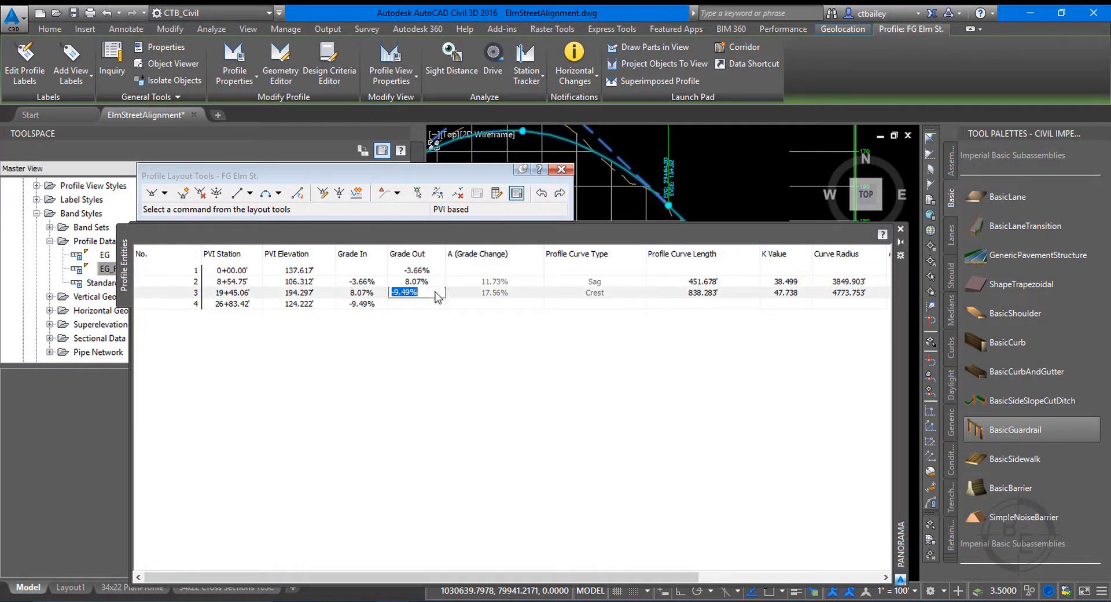
{"action": "type", "text": "-9"}
{"action": "key", "text": "Return"}
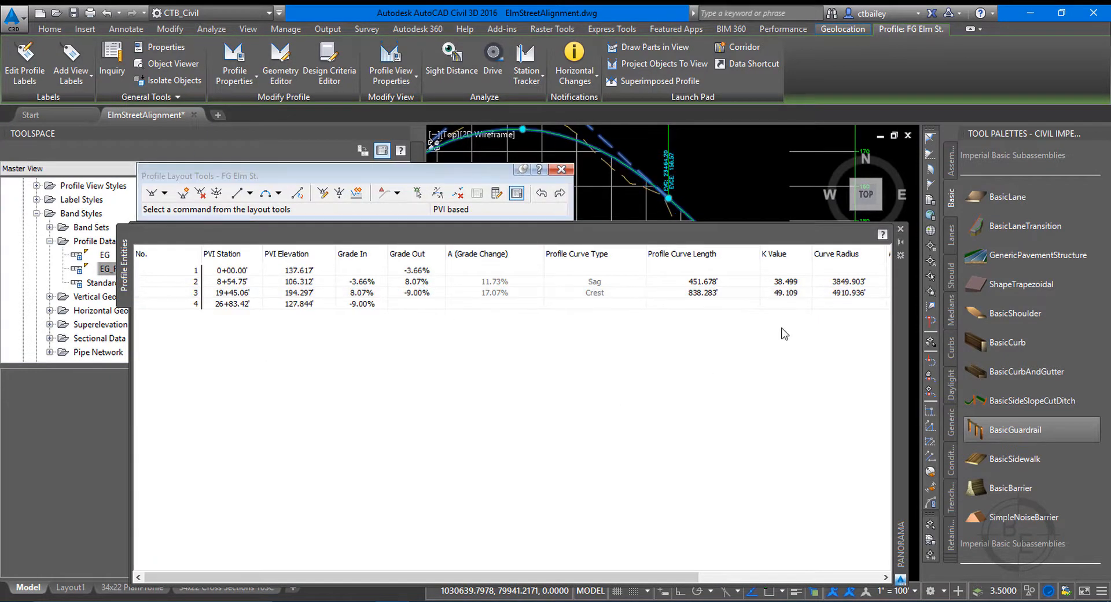
{"action": "left_click", "coordinate": [900, 229]}
{"action": "left_click", "coordinate": [560, 170]}
{"action": "key", "text": "Escape"}
{"action": "key", "text": "Escape"}
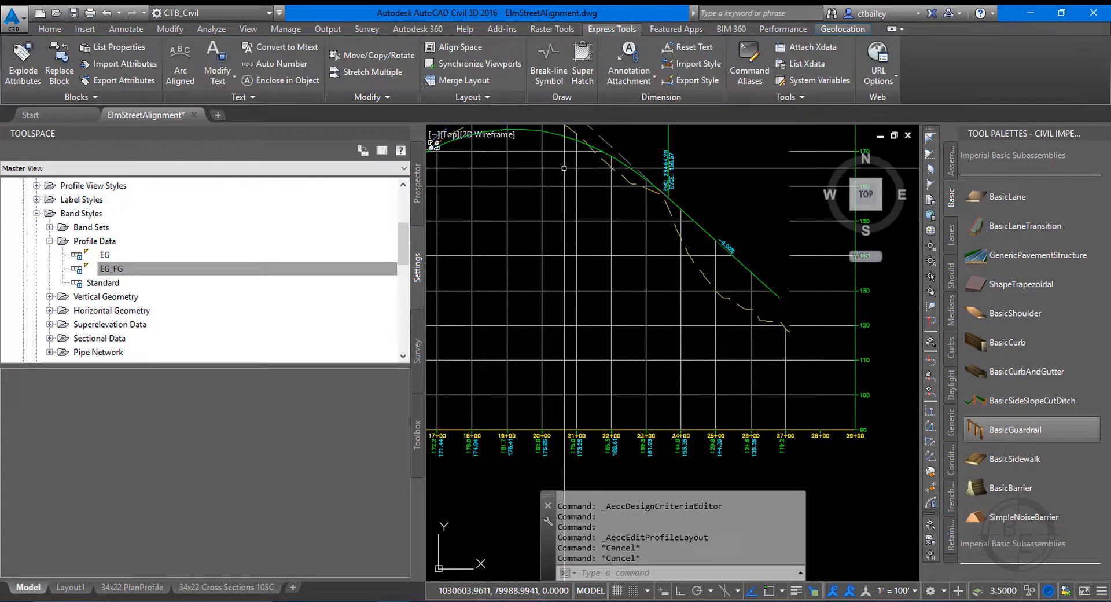
Update the section view layout of Section View Group - 1 at the 1" = 100' annotation scale.
{"action": "scroll", "coordinate": [714, 239], "scroll_direction": "down", "scroll_amount": 4}
{"action": "scroll", "coordinate": [641, 306], "scroll_direction": "down", "scroll_amount": 4}
{"action": "scroll", "coordinate": [641, 307], "scroll_direction": "down", "scroll_amount": 4}
{"action": "scroll", "coordinate": [739, 238], "scroll_direction": "up", "scroll_amount": 6}
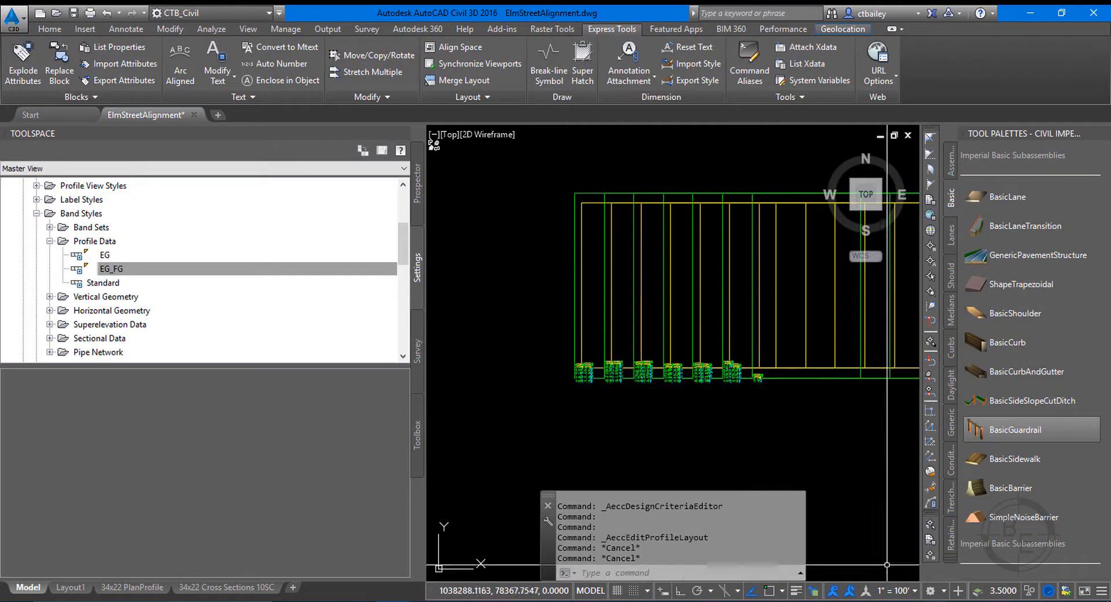
{"action": "left_click", "coordinate": [801, 246]}
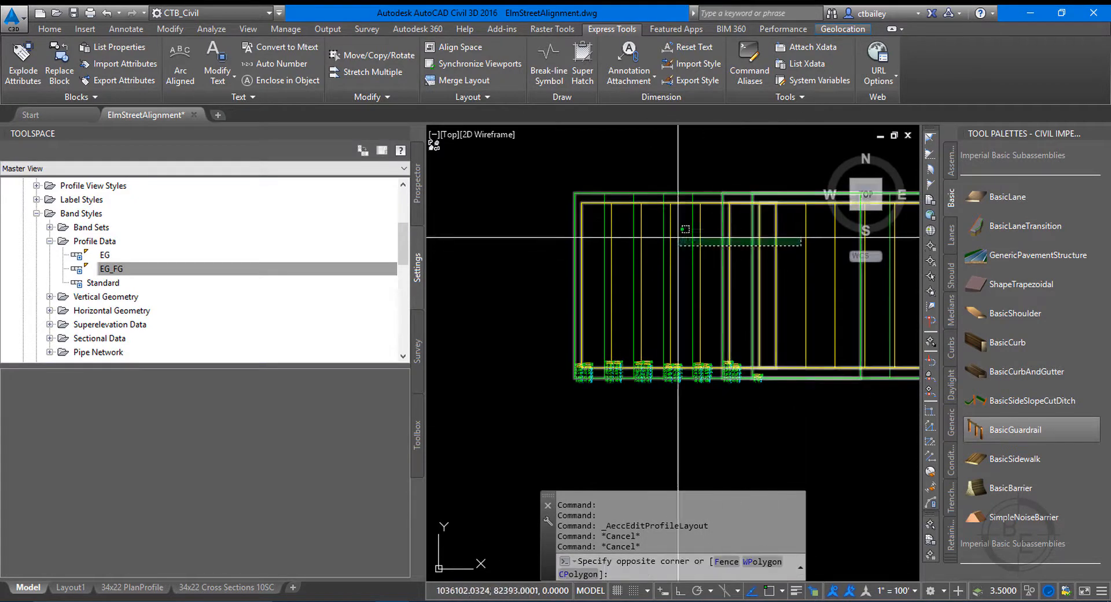
{"action": "left_click", "coordinate": [529, 231]}
{"action": "key", "text": "Escape"}
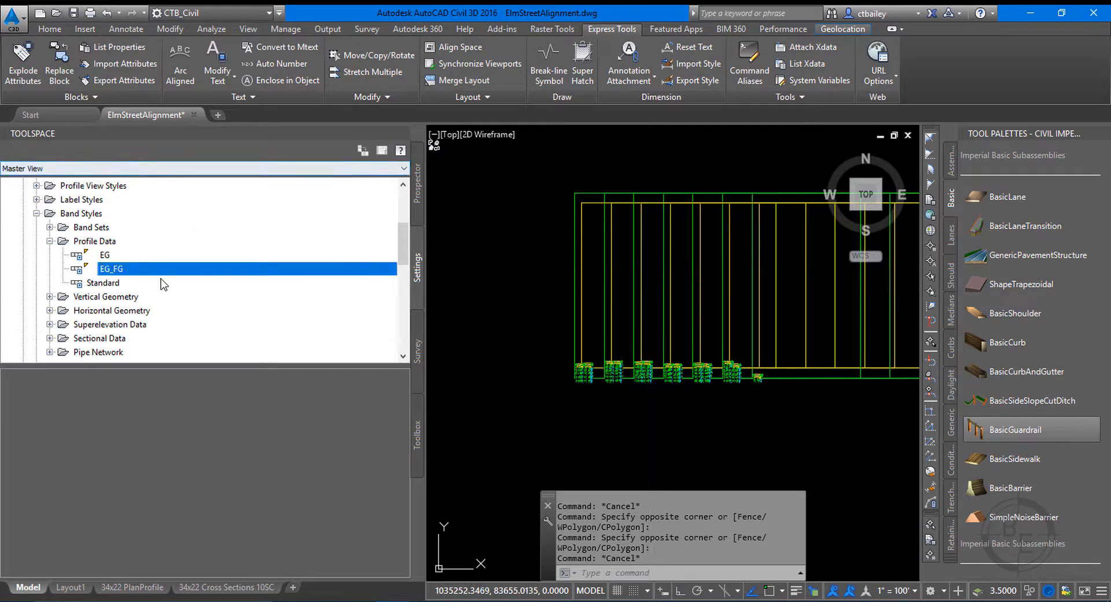
{"action": "left_click", "coordinate": [414, 194]}
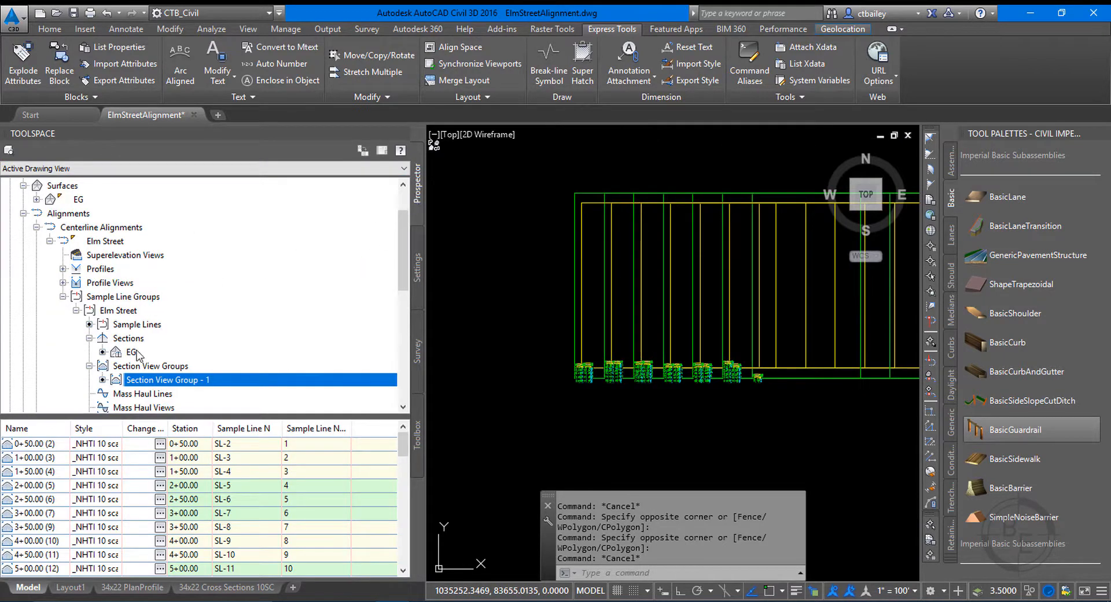
{"action": "scroll", "coordinate": [193, 328], "scroll_direction": "down", "scroll_amount": 1}
{"action": "right_click", "coordinate": [154, 338]}
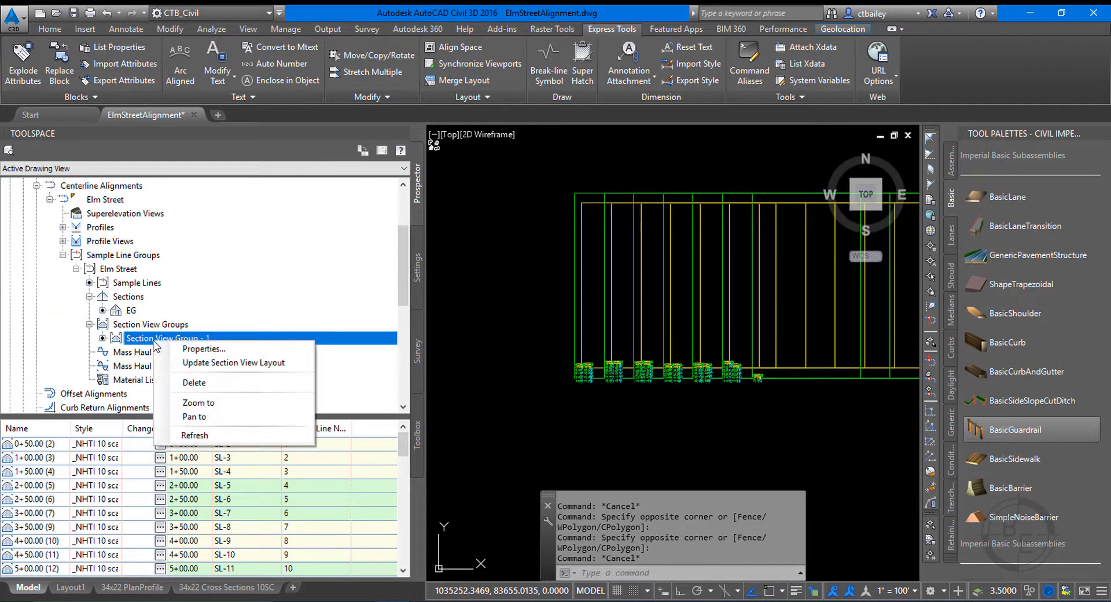
{"action": "left_click", "coordinate": [231, 365]}
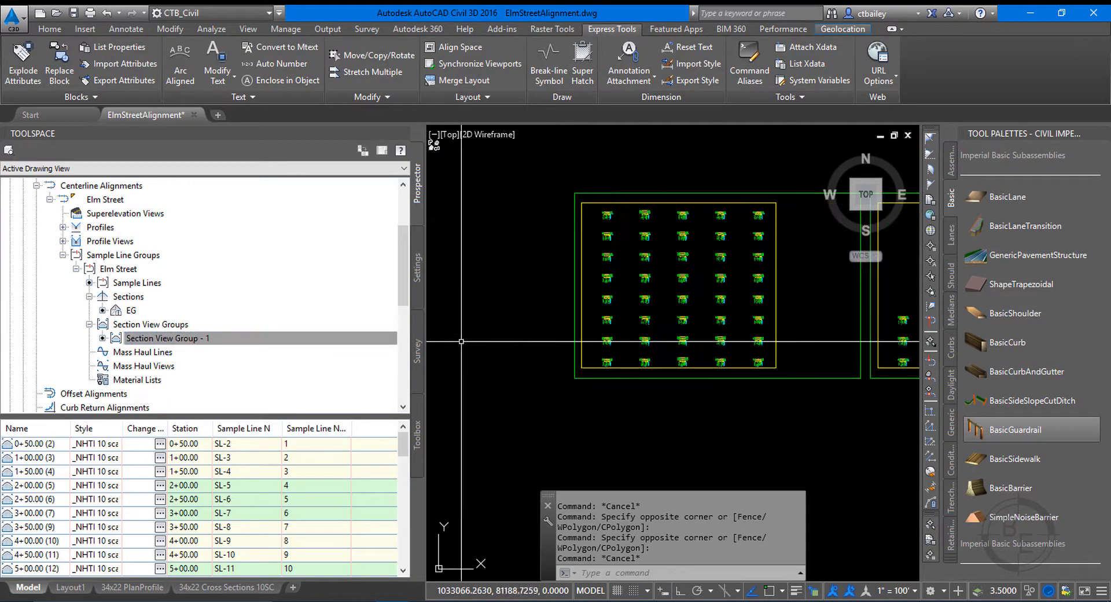
Examine the rearranged cross section sheets and the label sizes of individual section views.
{"action": "scroll", "coordinate": [738, 270], "scroll_direction": "down", "scroll_amount": 6}
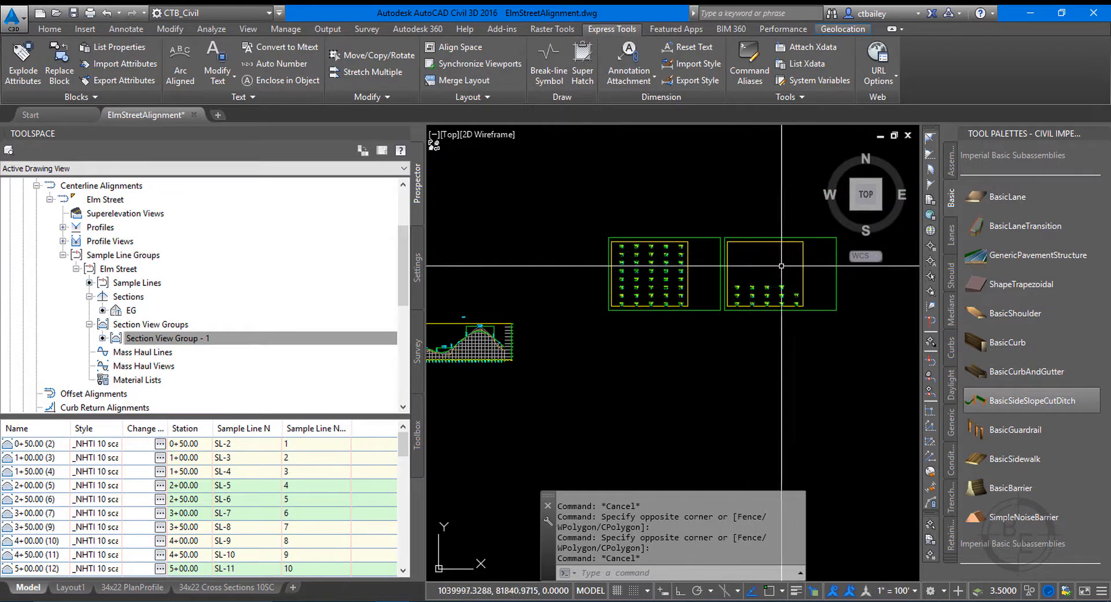
{"action": "scroll", "coordinate": [705, 264], "scroll_direction": "up", "scroll_amount": 4}
{"action": "left_click", "coordinate": [706, 263]}
{"action": "left_click", "coordinate": [663, 261]}
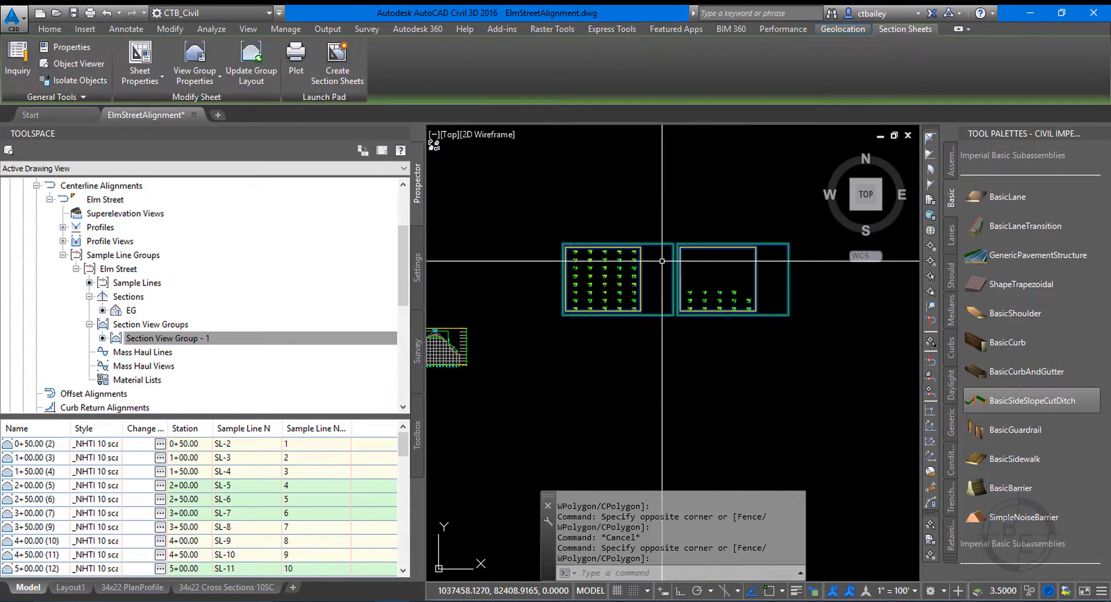
{"action": "left_click", "coordinate": [718, 263]}
{"action": "left_click", "coordinate": [679, 255]}
{"action": "key", "text": "Escape"}
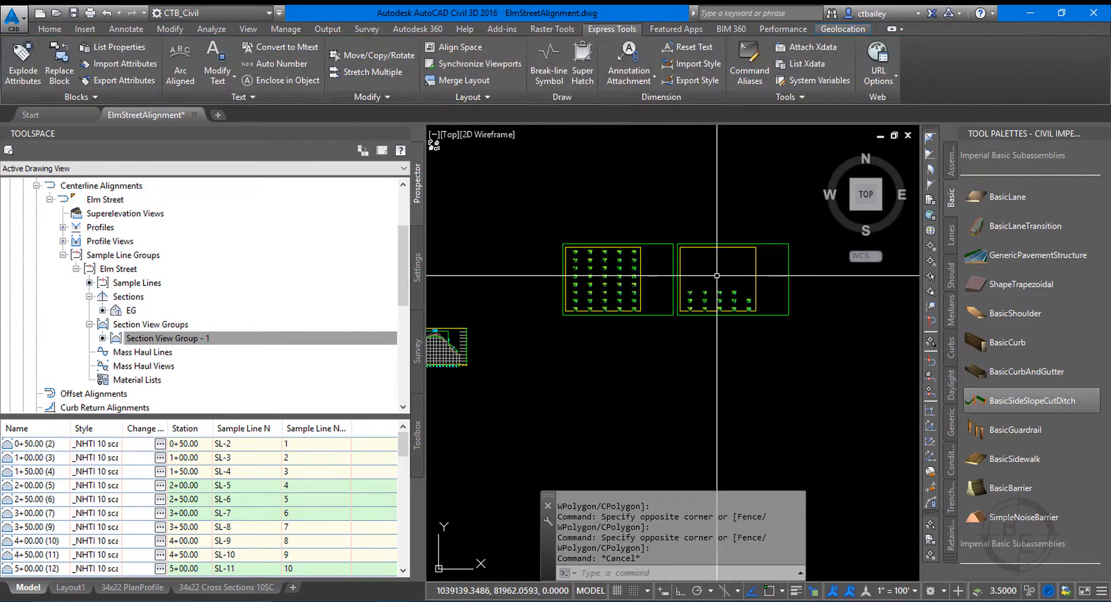
{"action": "scroll", "coordinate": [663, 276], "scroll_direction": "up", "scroll_amount": 8}
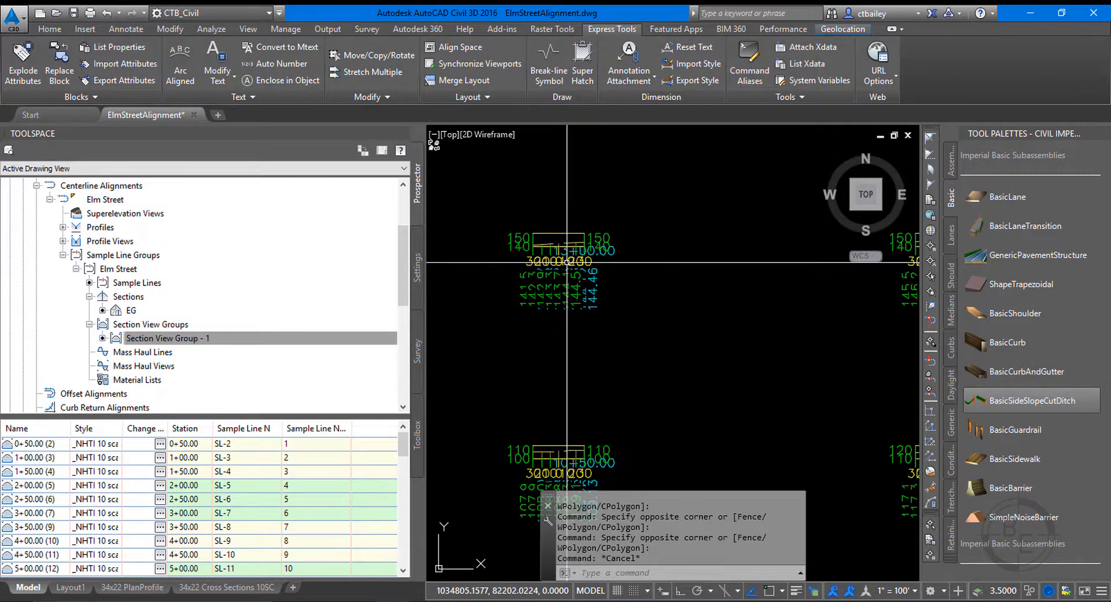
{"action": "scroll", "coordinate": [547, 237], "scroll_direction": "up", "scroll_amount": 3}
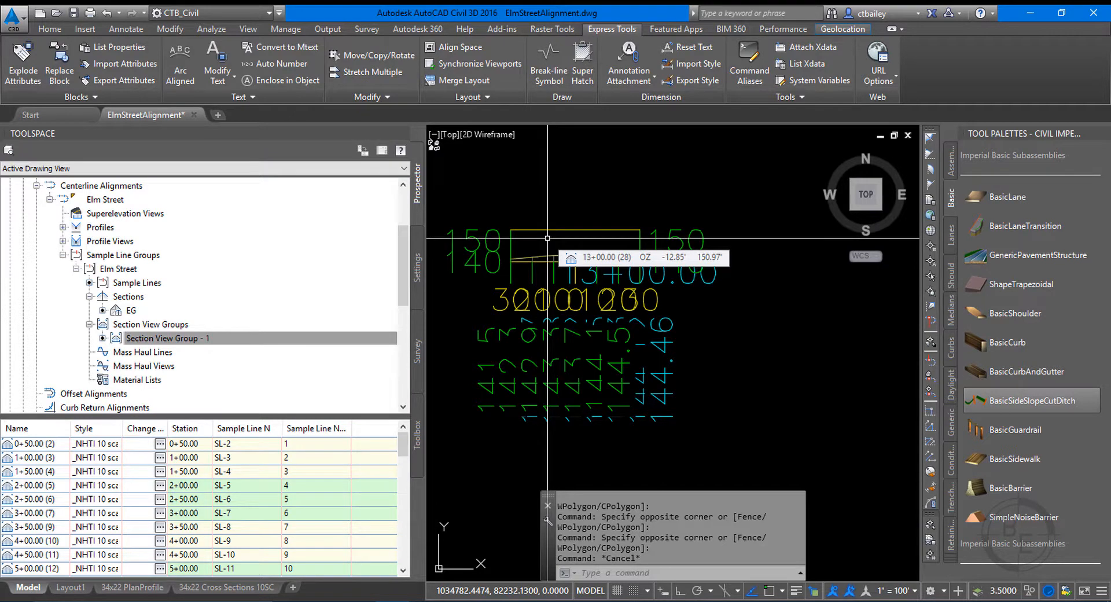
{"action": "scroll", "coordinate": [547, 238], "scroll_direction": "down", "scroll_amount": 15}
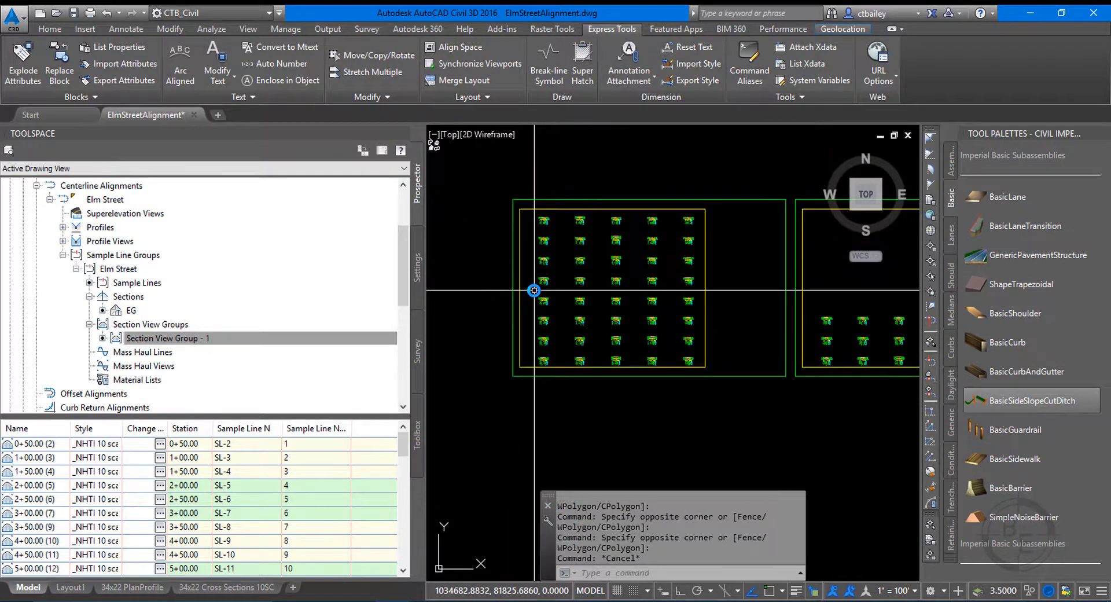
Set the annotation scale to 1" = 10' and update the section view layout of Section View Group - 1.
{"action": "left_click", "coordinate": [914, 590]}
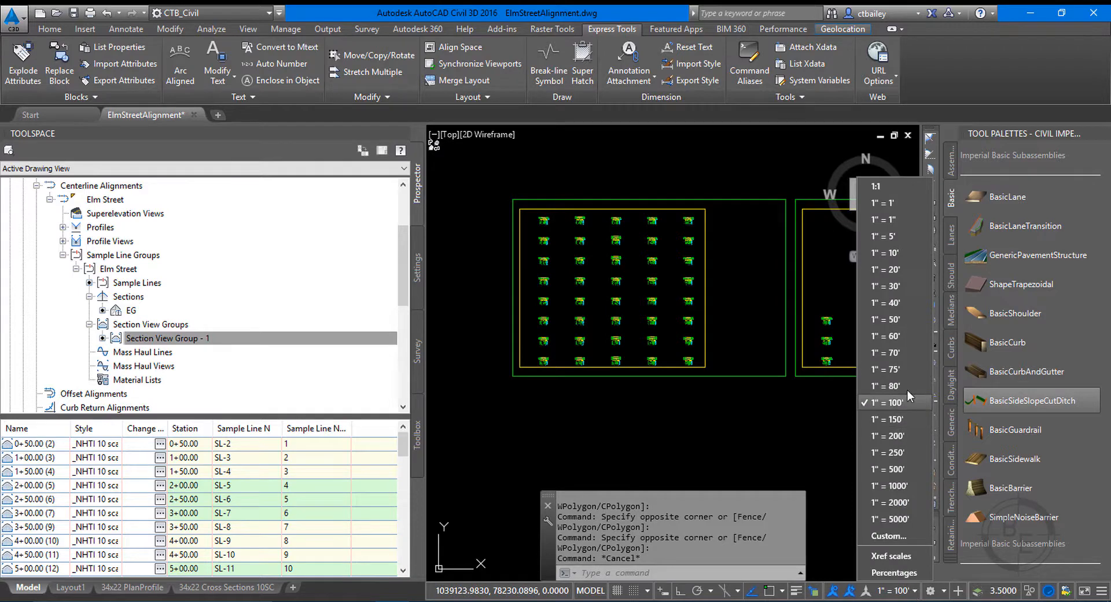
{"action": "left_click", "coordinate": [883, 253]}
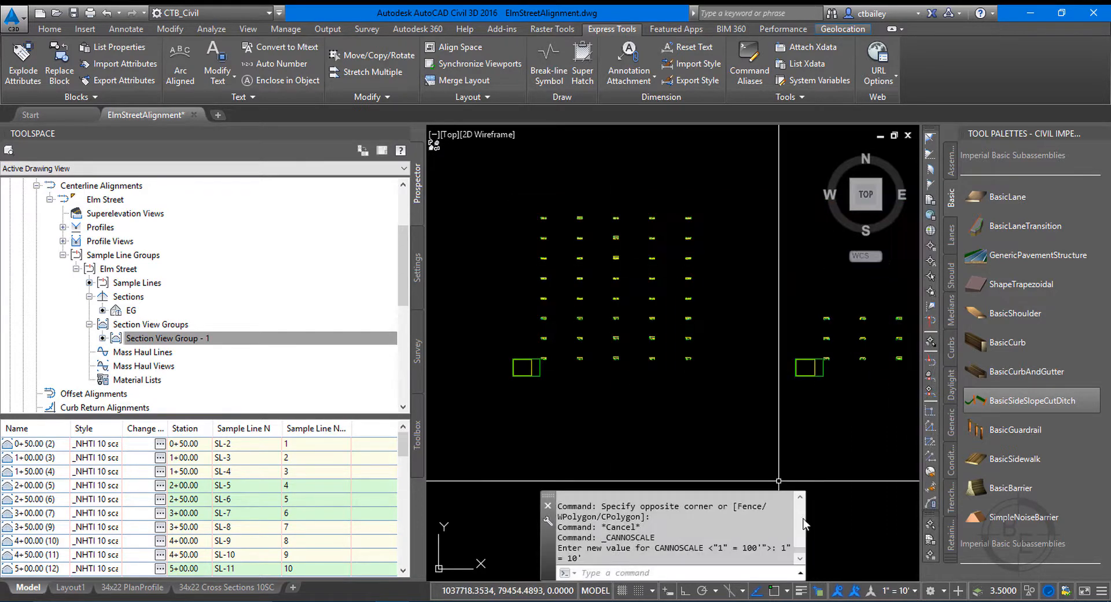
{"action": "right_click", "coordinate": [194, 338]}
{"action": "left_click", "coordinate": [249, 355]}
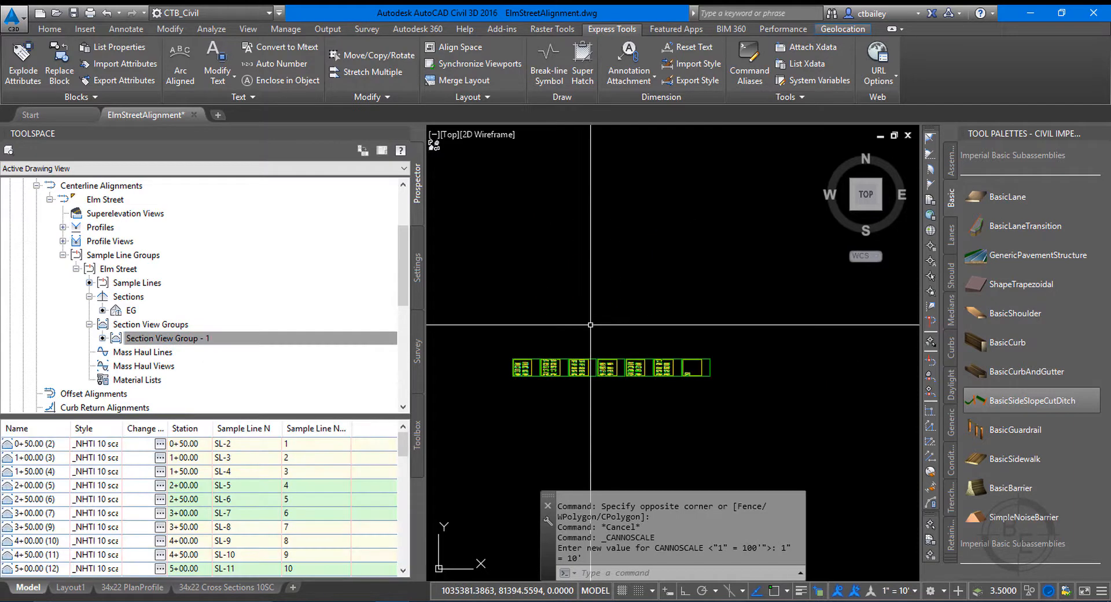
{"action": "scroll", "coordinate": [589, 324], "scroll_direction": "up", "scroll_amount": 10}
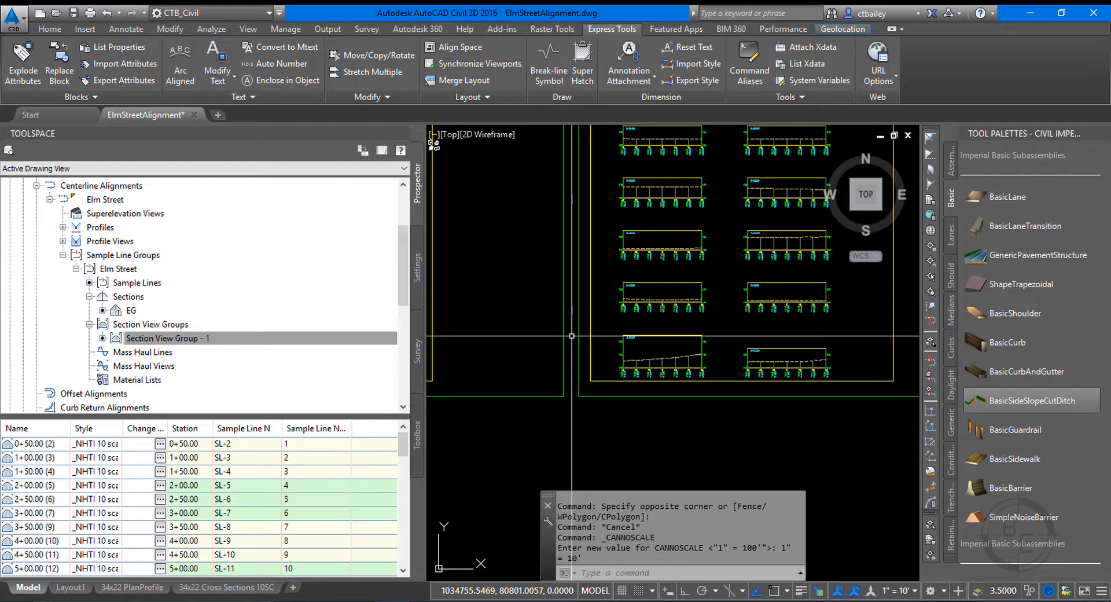
Set the model space annotation scale back to 1" = 100' and save the drawing.
{"action": "scroll", "coordinate": [572, 335], "scroll_direction": "down", "scroll_amount": 8}
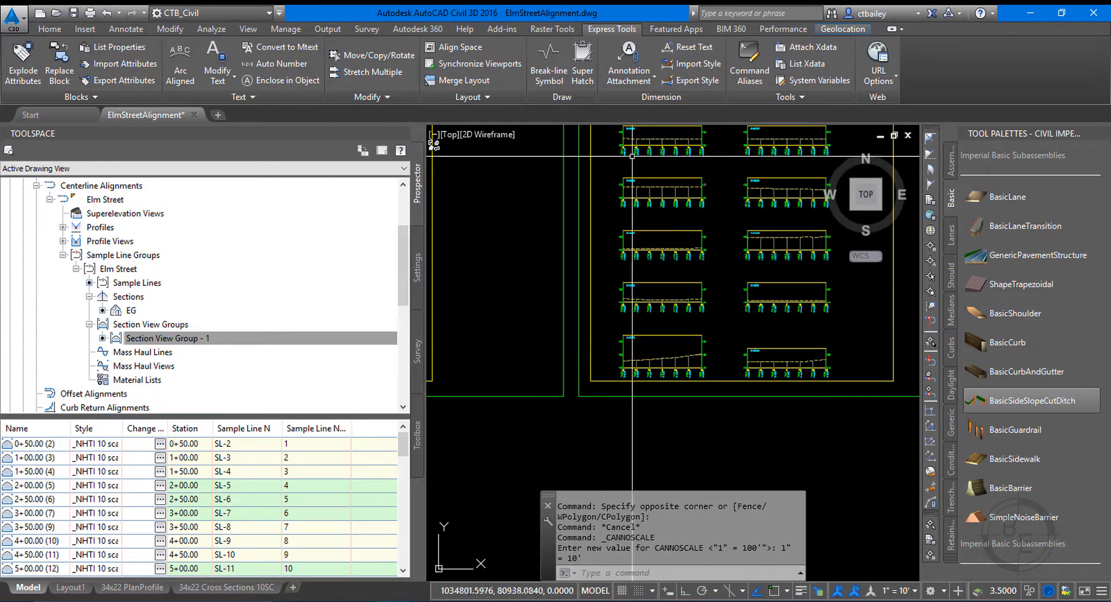
{"action": "scroll", "coordinate": [651, 298], "scroll_direction": "down", "scroll_amount": 3}
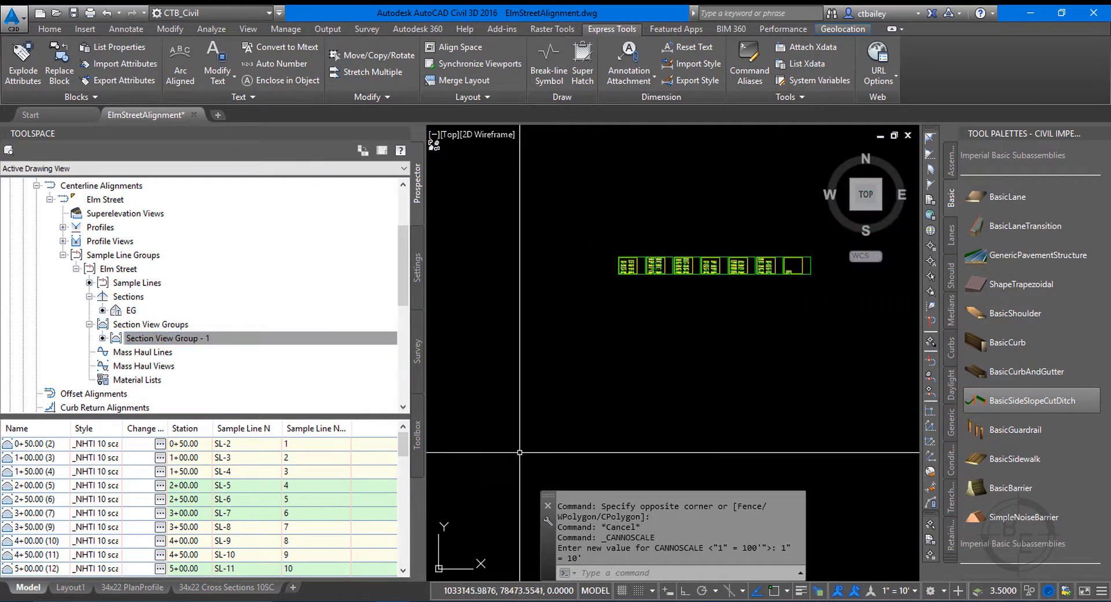
{"action": "scroll", "coordinate": [753, 404], "scroll_direction": "down", "scroll_amount": 8}
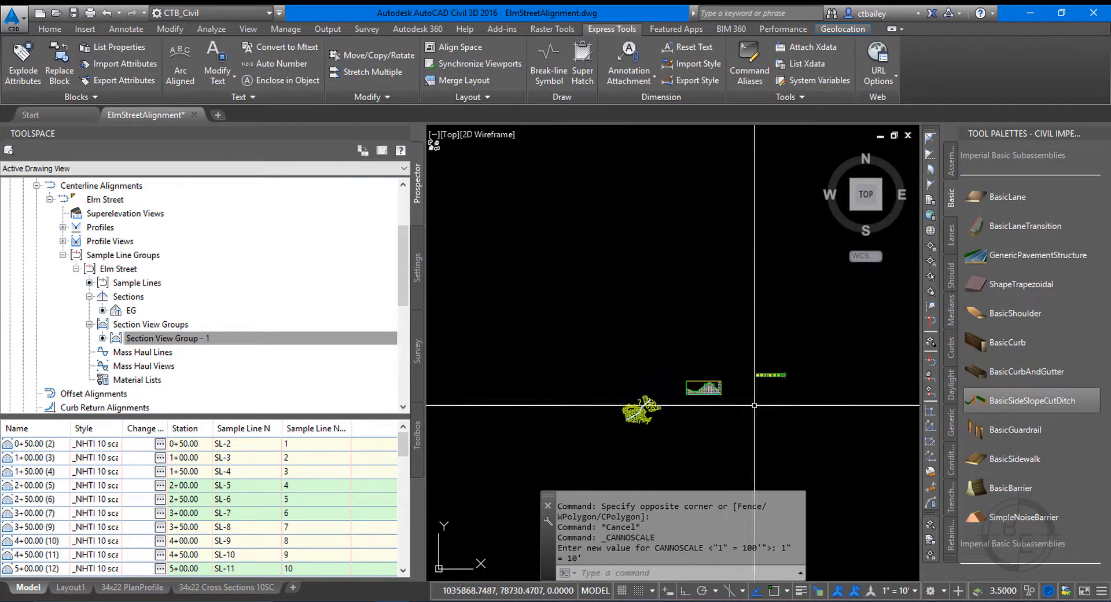
{"action": "scroll", "coordinate": [684, 434], "scroll_direction": "up", "scroll_amount": 6}
{"action": "left_click", "coordinate": [896, 595]}
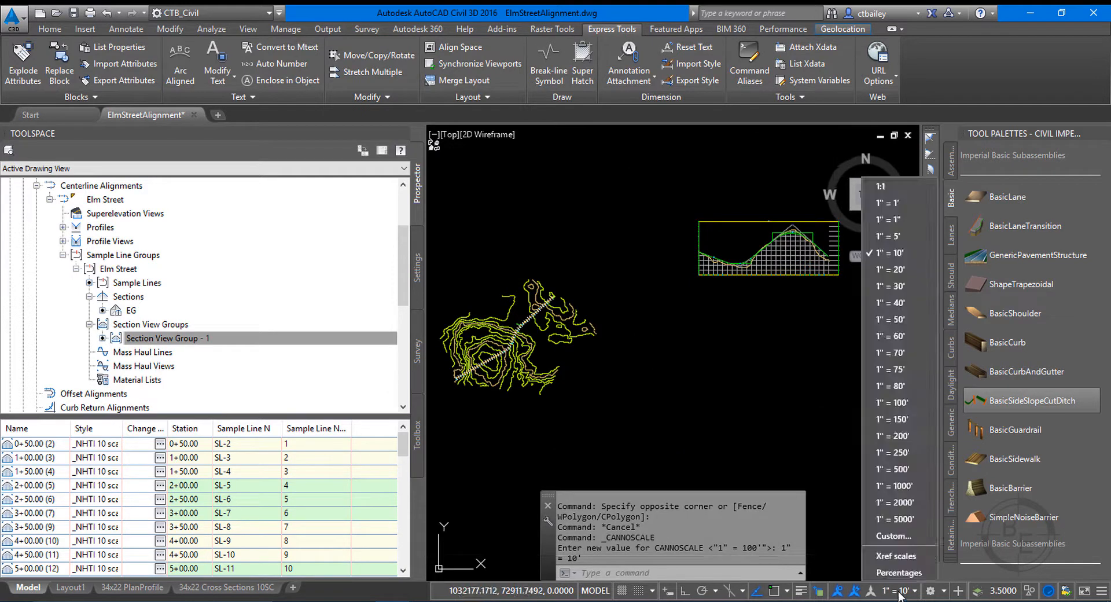
{"action": "left_click", "coordinate": [888, 403]}
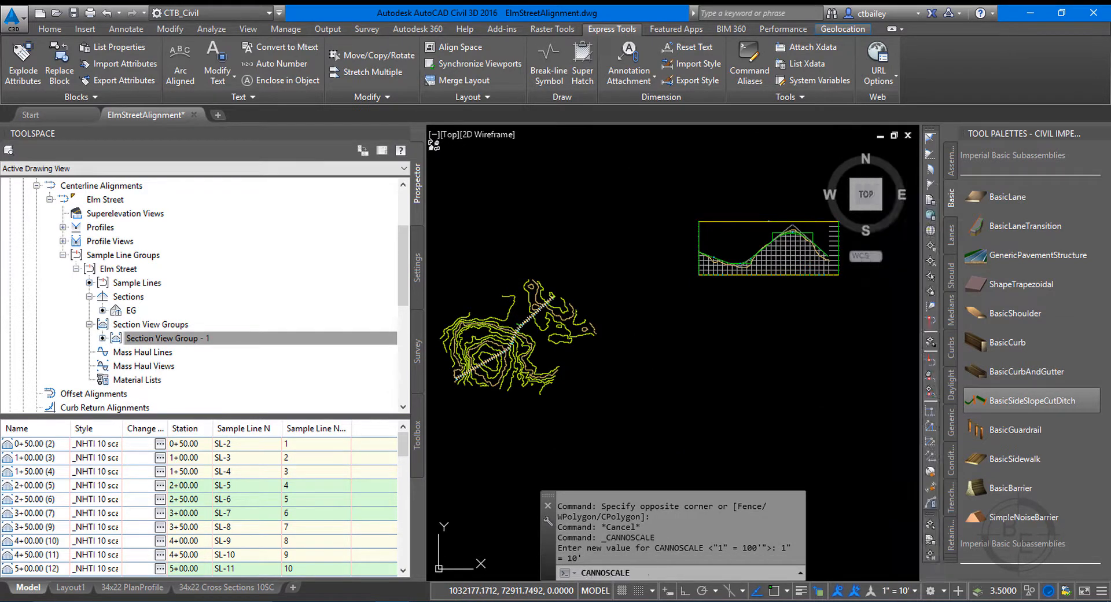
{"action": "scroll", "coordinate": [450, 349], "scroll_direction": "up", "scroll_amount": 4}
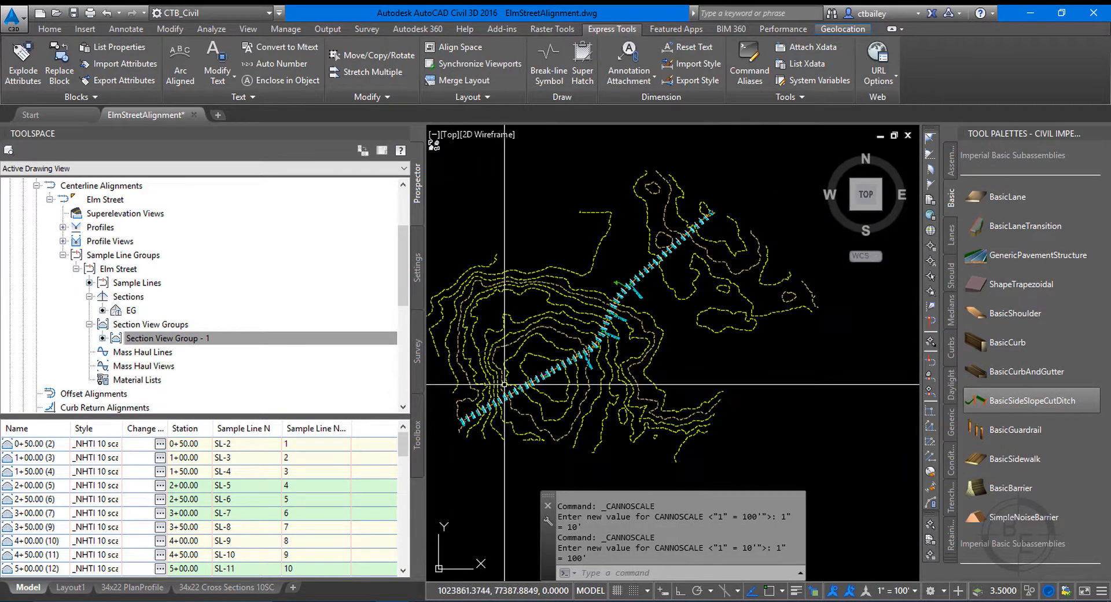
{"action": "left_click", "coordinate": [72, 14]}
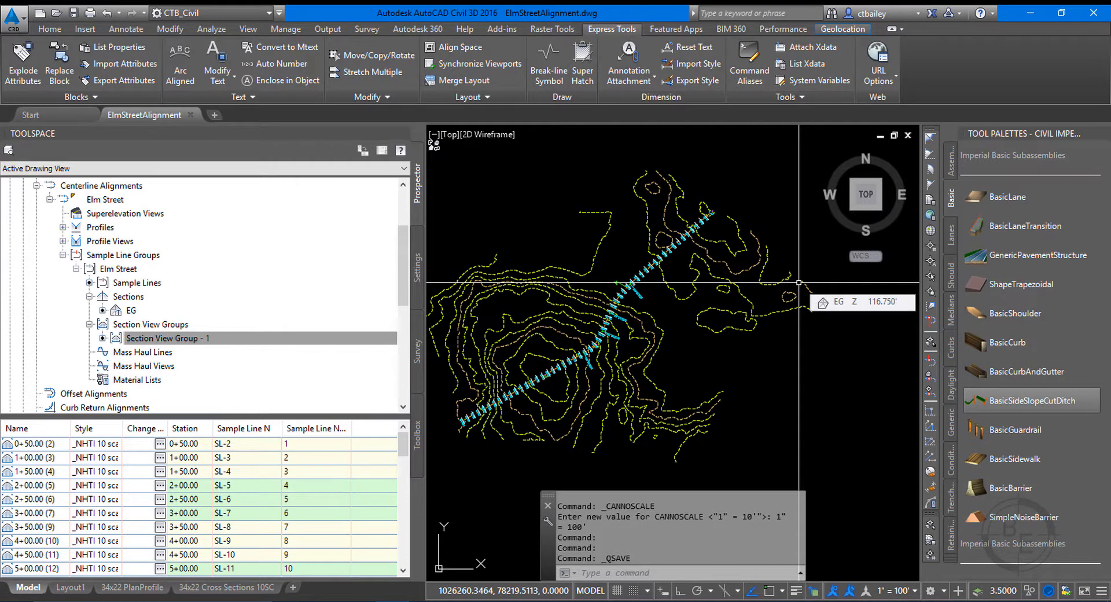
Edit the Elm Street profile view's _NHTI Typical style so the clipped vertical grid omits the padding areas.
{"action": "scroll", "coordinate": [737, 281], "scroll_direction": "down", "scroll_amount": 10}
{"action": "scroll", "coordinate": [778, 270], "scroll_direction": "up", "scroll_amount": 12}
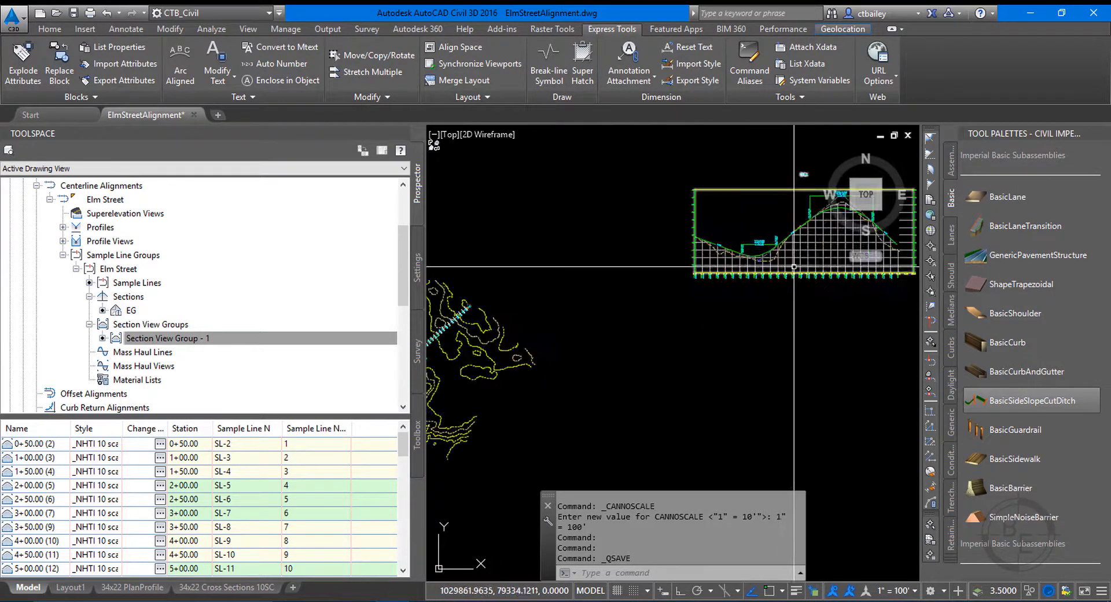
{"action": "scroll", "coordinate": [750, 319], "scroll_direction": "up", "scroll_amount": 4}
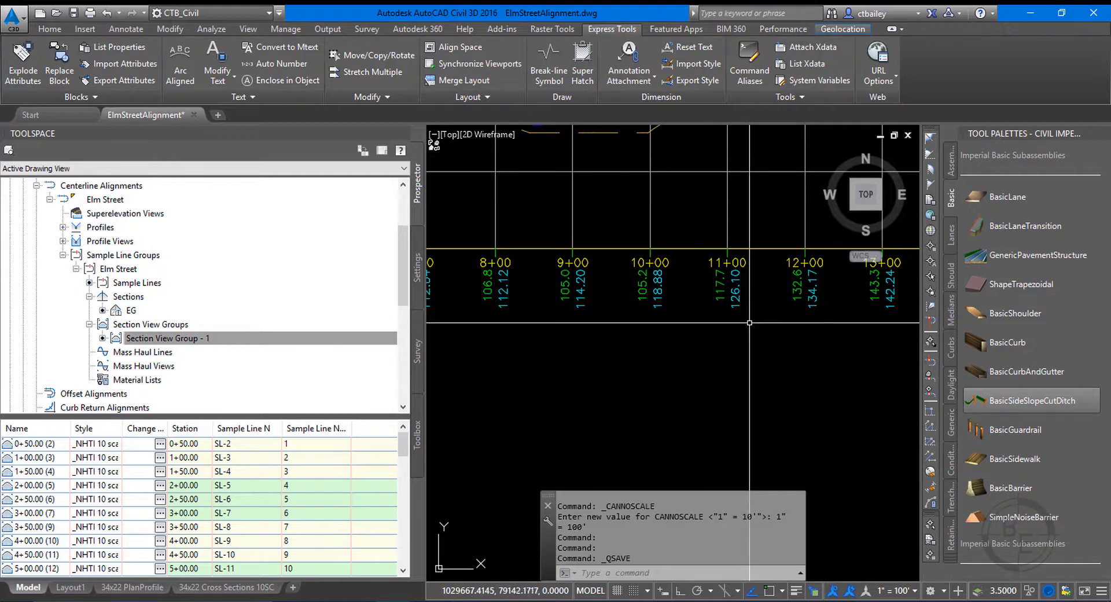
{"action": "scroll", "coordinate": [693, 328], "scroll_direction": "down", "scroll_amount": 6}
{"action": "scroll", "coordinate": [553, 345], "scroll_direction": "down", "scroll_amount": 4}
{"action": "scroll", "coordinate": [843, 401], "scroll_direction": "up", "scroll_amount": 5}
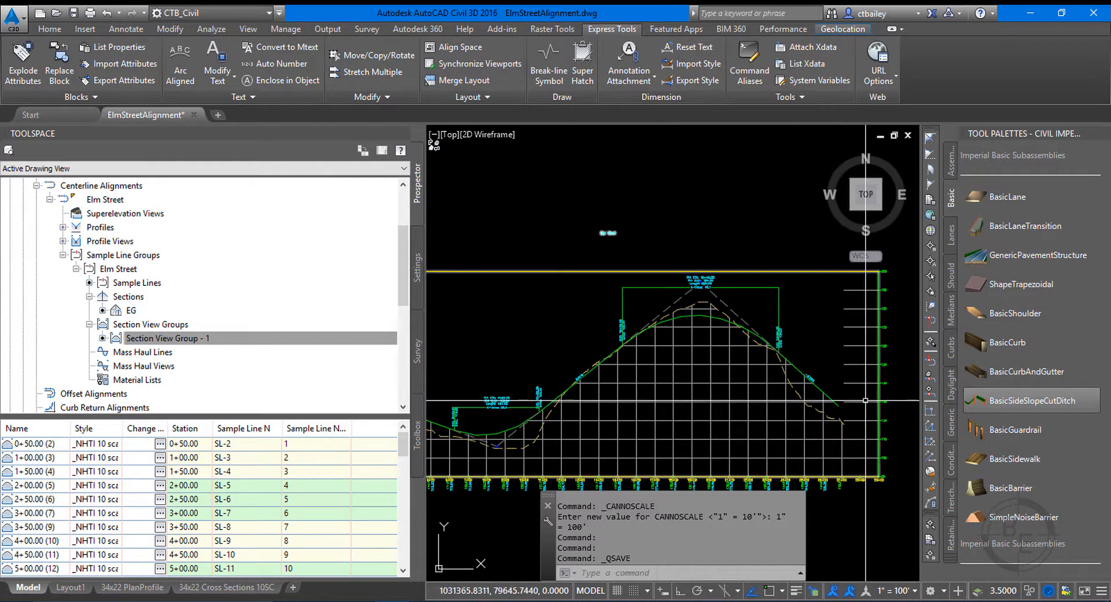
{"action": "left_click", "coordinate": [862, 421]}
{"action": "right_click", "coordinate": [862, 421]}
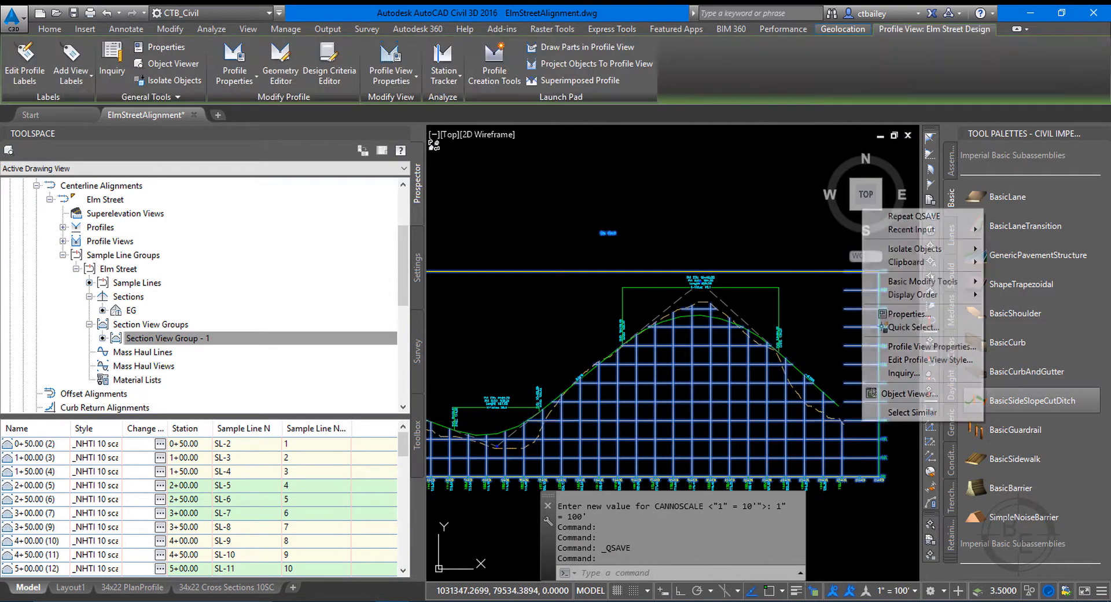
{"action": "left_click", "coordinate": [922, 361]}
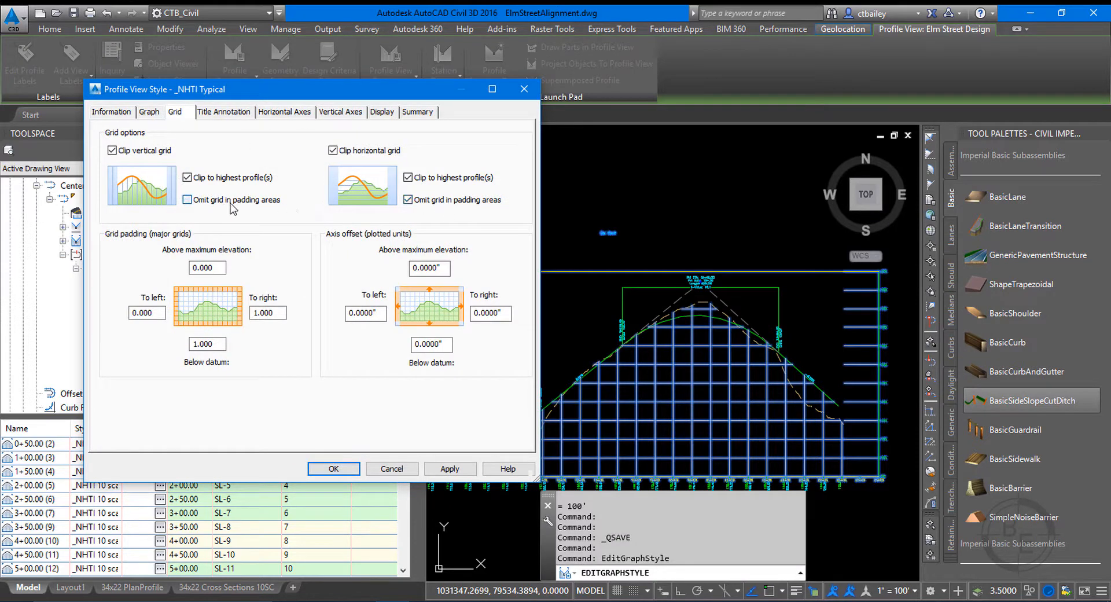
{"action": "left_click", "coordinate": [463, 468]}
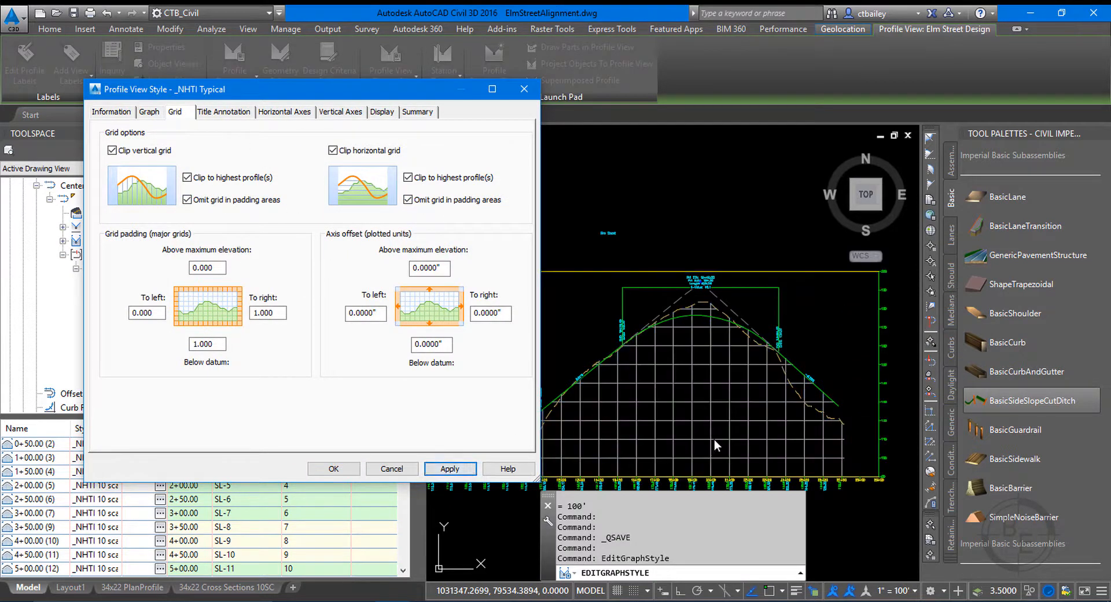
{"action": "left_click", "coordinate": [333, 468]}
Open the 34x22 Cross Sections 10SC layout and examine the section views and their offset and elevation labels.
{"action": "scroll", "coordinate": [821, 426], "scroll_direction": "down", "scroll_amount": 5}
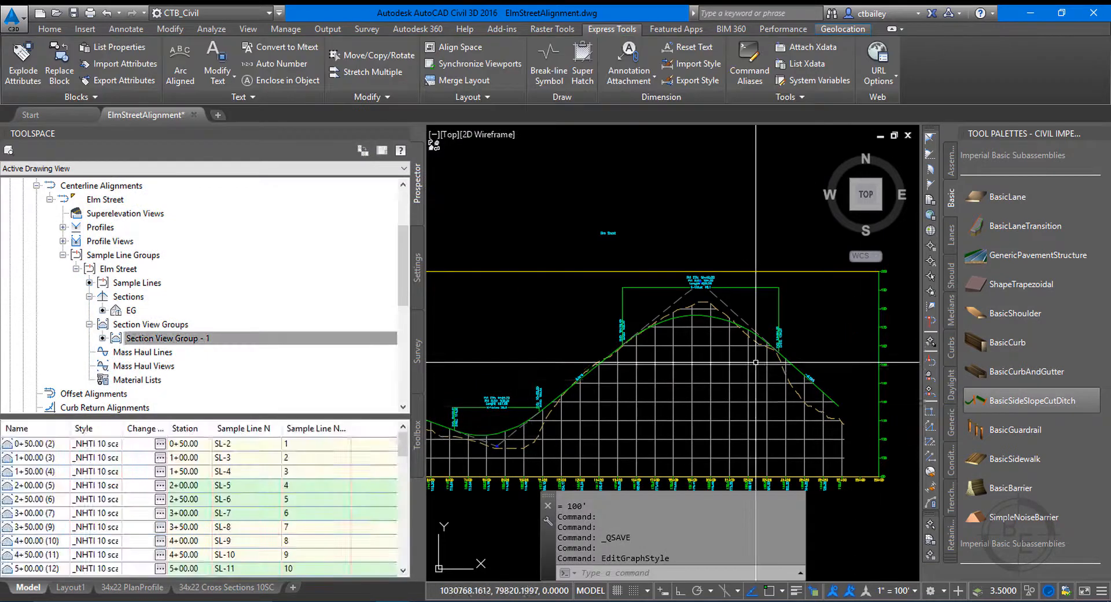
{"action": "scroll", "coordinate": [647, 380], "scroll_direction": "down", "scroll_amount": 6}
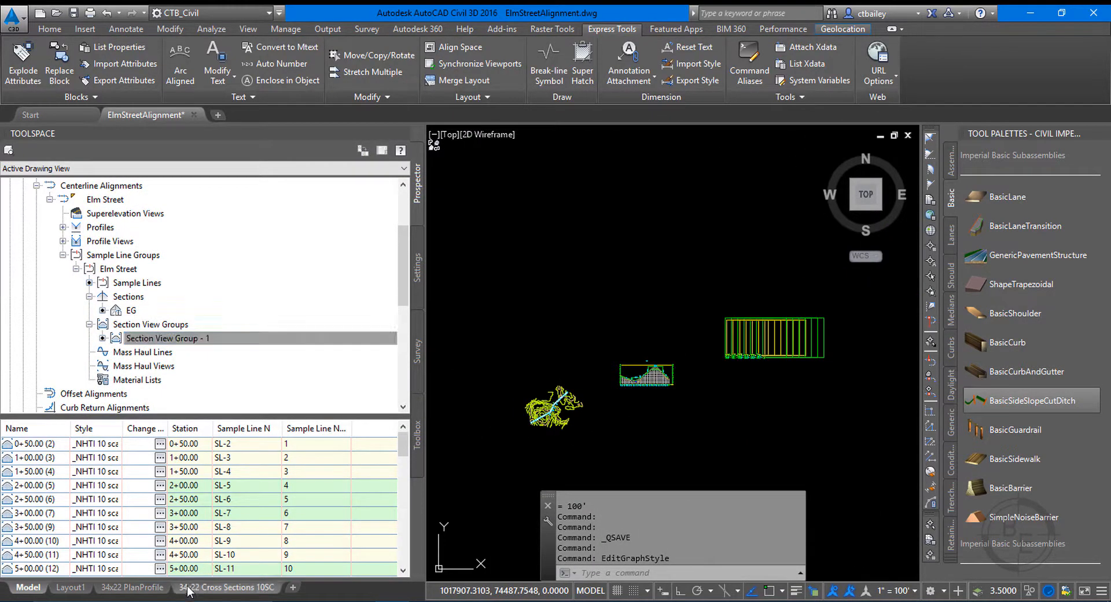
{"action": "left_click", "coordinate": [239, 581]}
{"action": "scroll", "coordinate": [518, 282], "scroll_direction": "down", "scroll_amount": 10}
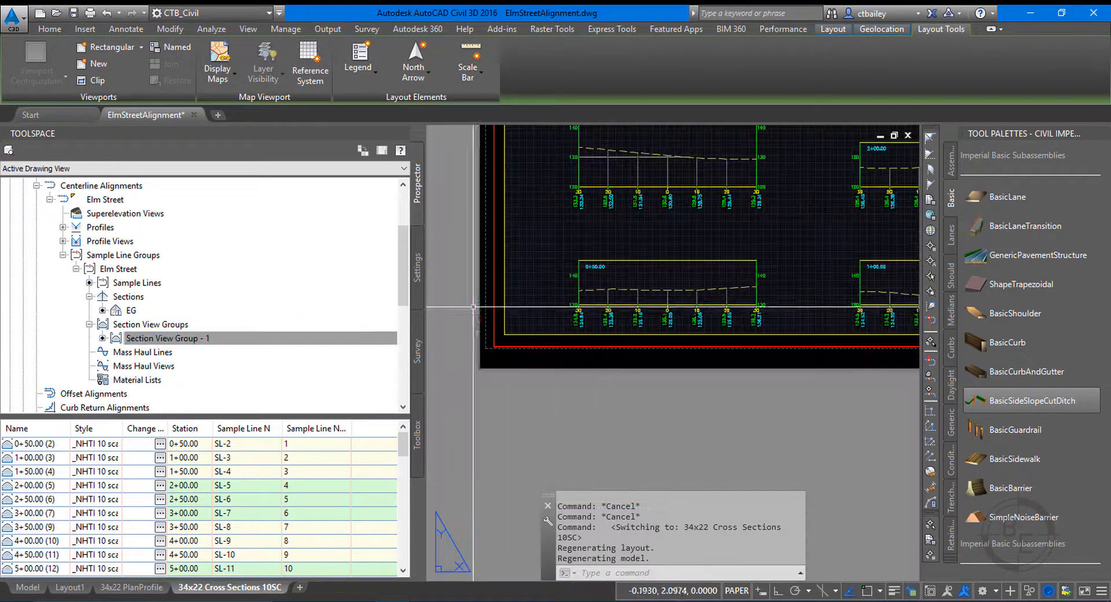
{"action": "scroll", "coordinate": [554, 207], "scroll_direction": "up", "scroll_amount": 2}
{"action": "scroll", "coordinate": [554, 207], "scroll_direction": "up", "scroll_amount": 4}
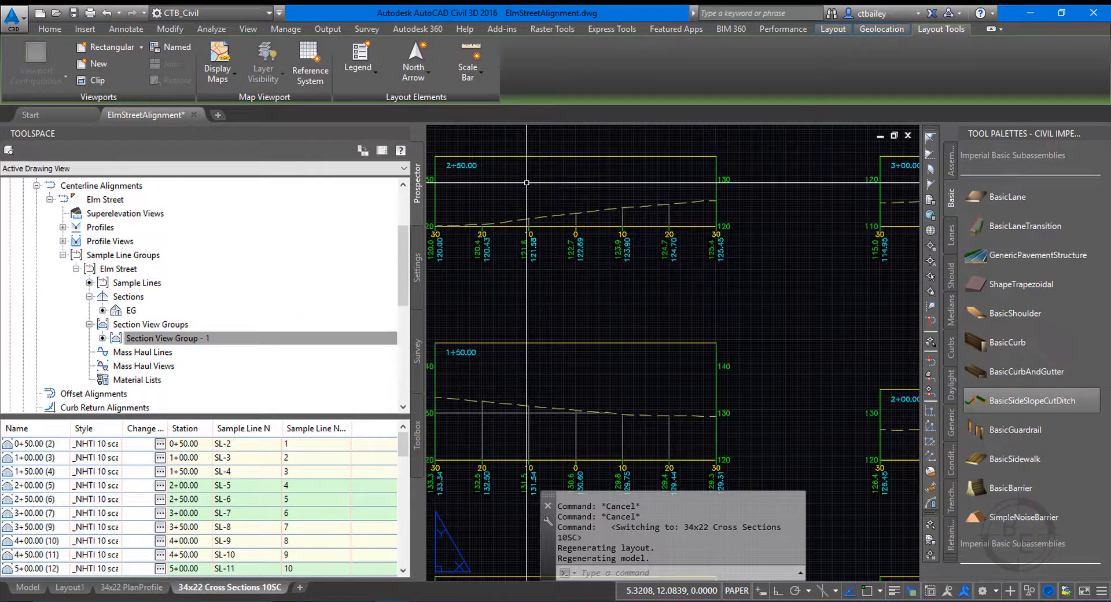
{"action": "scroll", "coordinate": [570, 229], "scroll_direction": "up", "scroll_amount": 4}
{"action": "scroll", "coordinate": [666, 330], "scroll_direction": "down", "scroll_amount": 4}
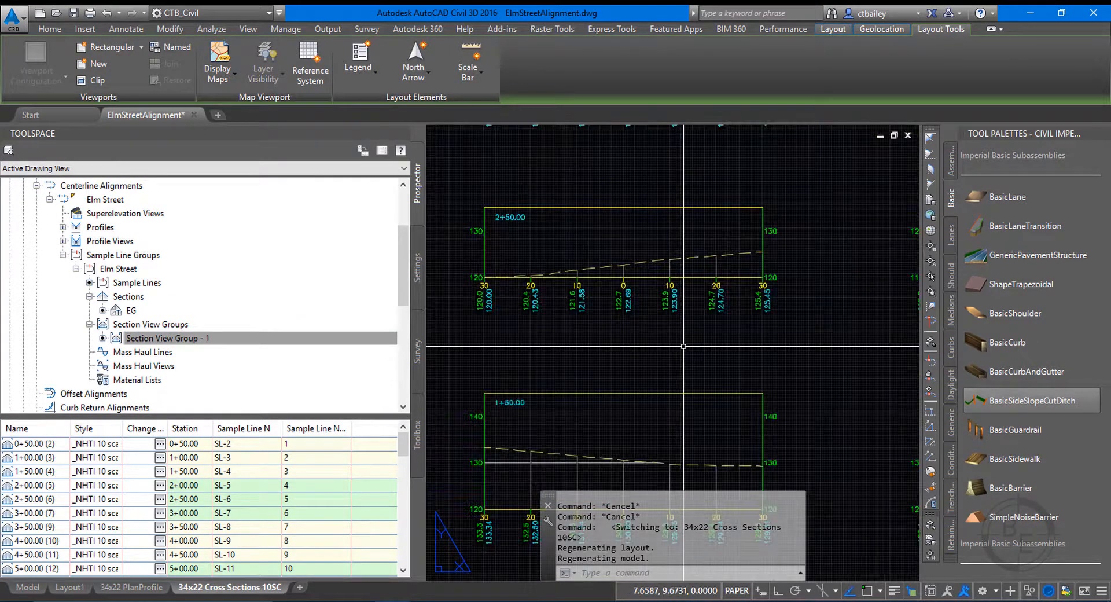
{"action": "scroll", "coordinate": [726, 300], "scroll_direction": "up", "scroll_amount": 4}
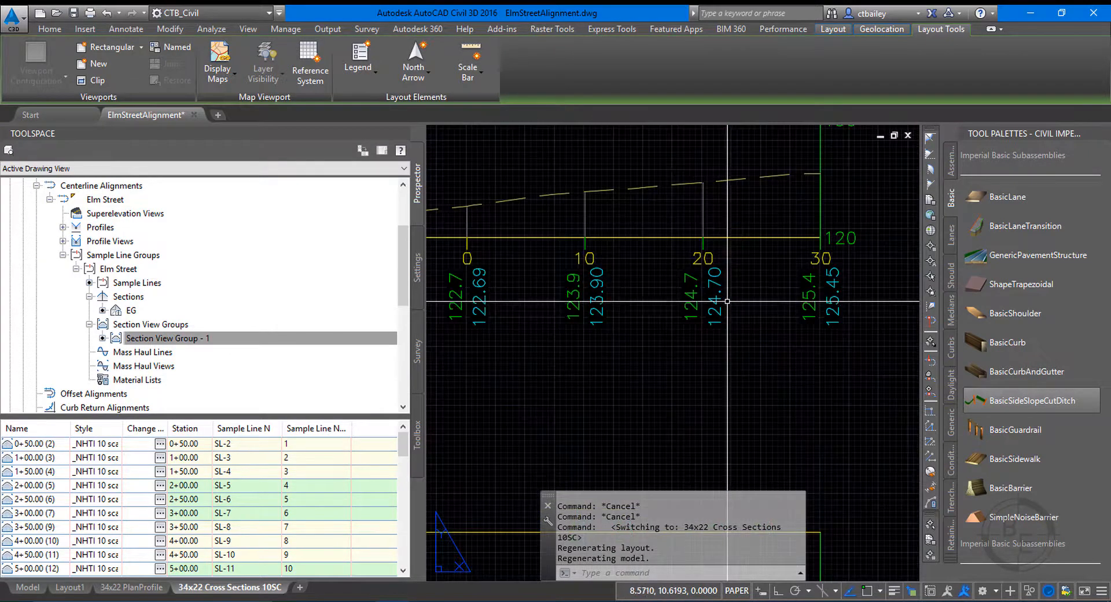
Activate the layout viewport and move section view 2+50.00's right-hand offset 20 label down and left of its original location.
{"action": "left_click", "coordinate": [716, 309]}
{"action": "left_click", "coordinate": [716, 309]}
{"action": "double_click", "coordinate": [716, 309]}
{"action": "left_click", "coordinate": [716, 308]}
{"action": "left_click", "coordinate": [711, 303]}
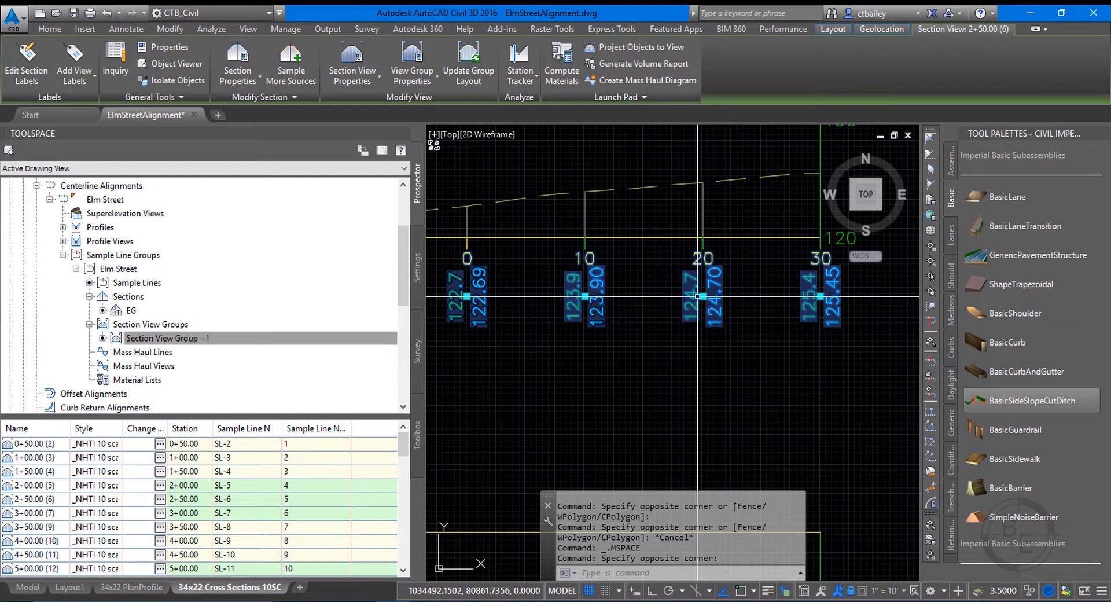
{"action": "left_click", "coordinate": [701, 297]}
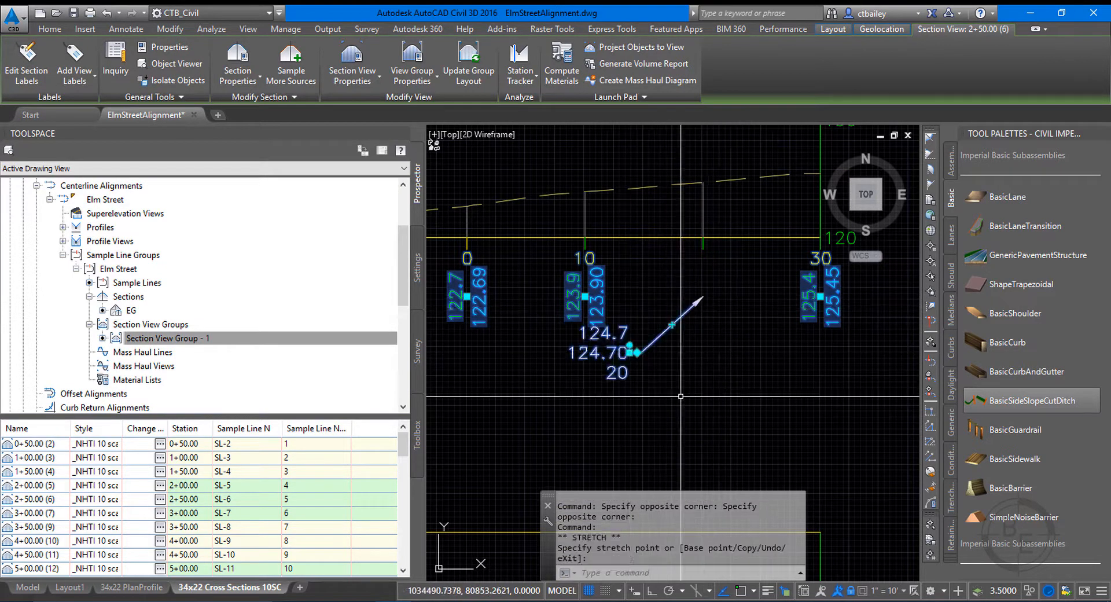
{"action": "key", "text": "Escape"}
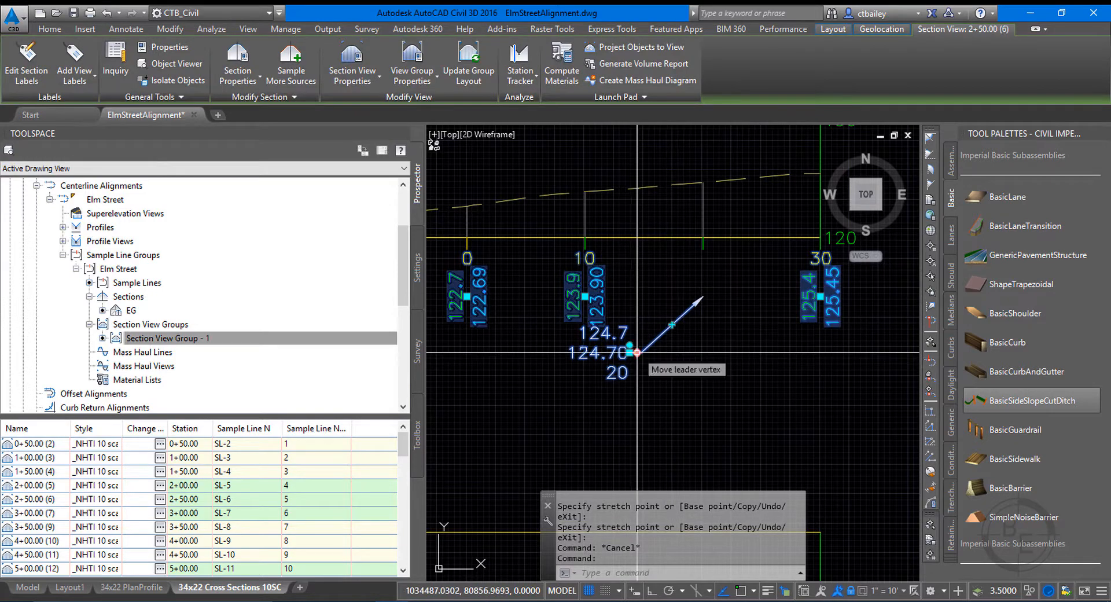
Reset the moved offset 20 label to its original location under section view 2+50.00 and clear the selection.
{"action": "mouse_move", "coordinate": [630, 352]}
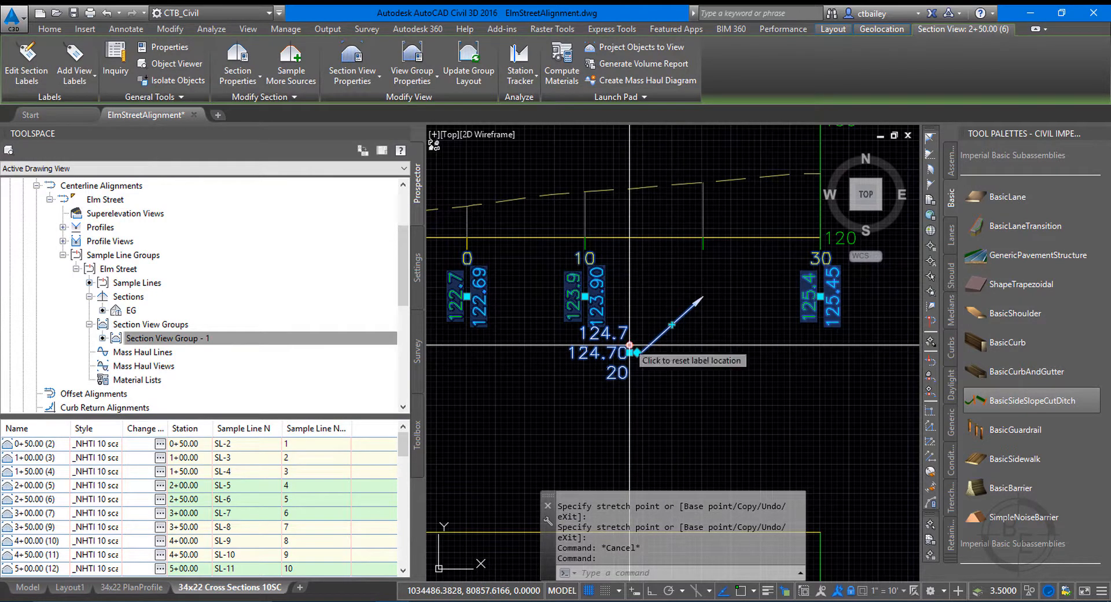
{"action": "left_click", "coordinate": [665, 368]}
{"action": "key", "text": "Escape"}
{"action": "scroll", "coordinate": [667, 320], "scroll_direction": "down", "scroll_amount": 5}
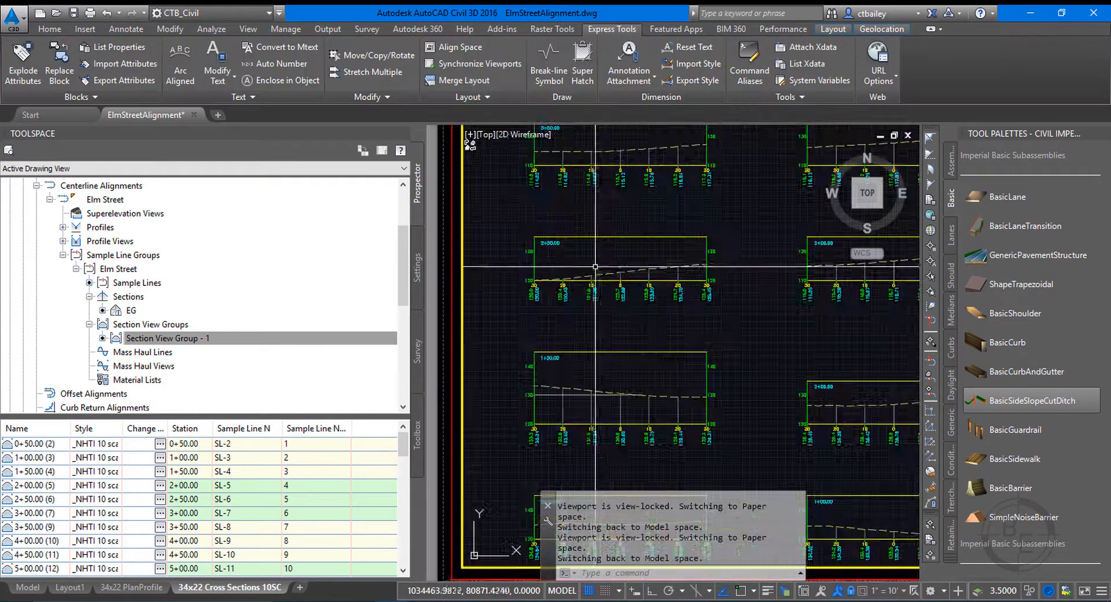
Return to paper space on the cross section layout and save the drawing.
{"action": "double_click", "coordinate": [847, 238]}
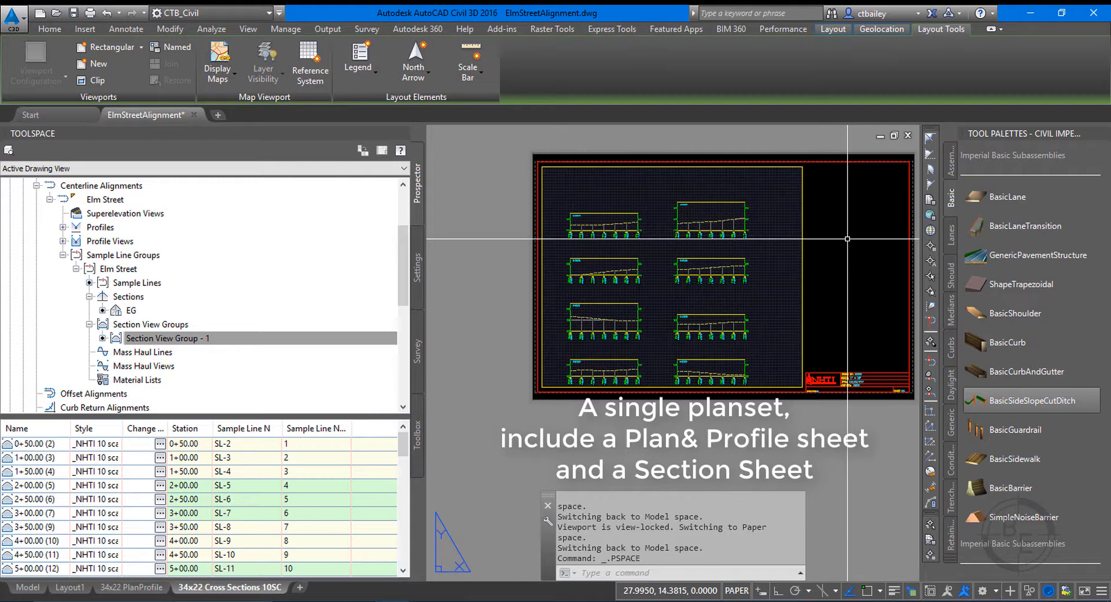
{"action": "left_click", "coordinate": [73, 12]}
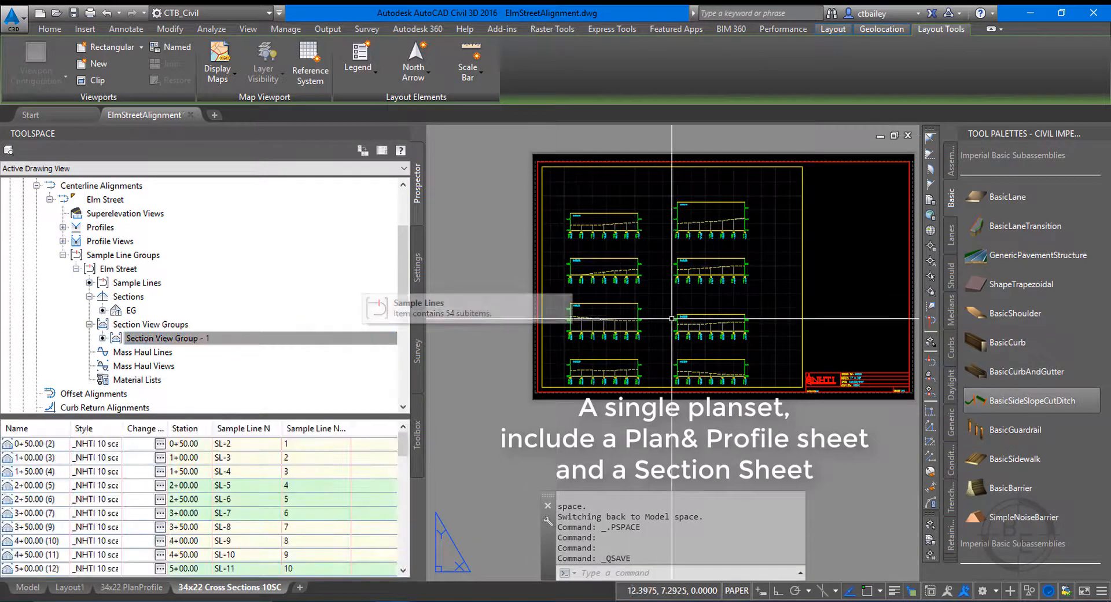
{"action": "scroll", "coordinate": [511, 308], "scroll_direction": "down", "scroll_amount": 2}
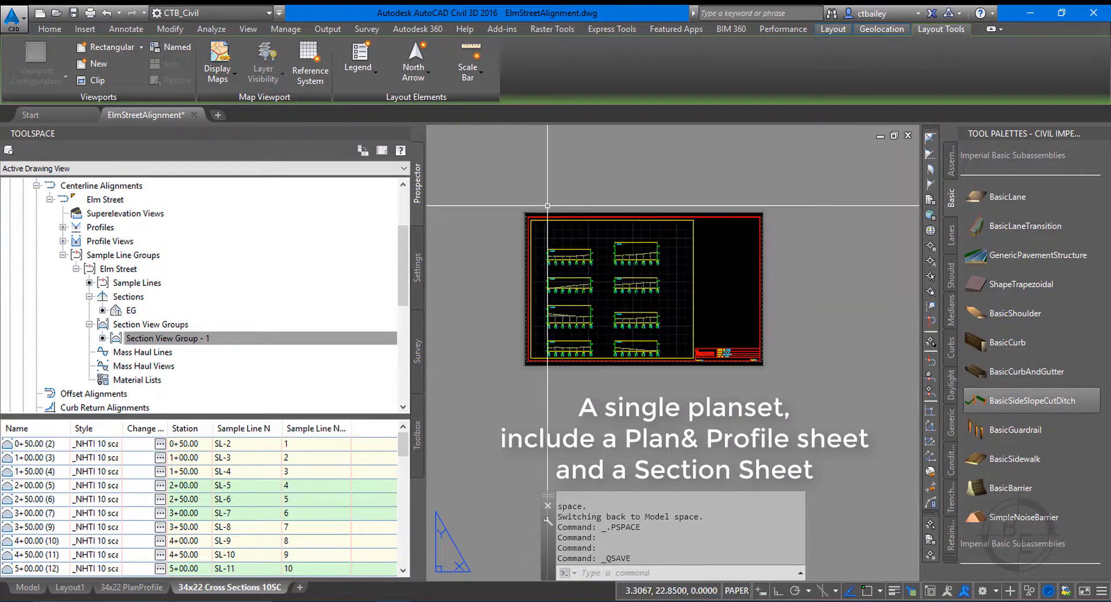
{"action": "scroll", "coordinate": [547, 205], "scroll_direction": "up", "scroll_amount": 4}
{"action": "scroll", "coordinate": [533, 202], "scroll_direction": "down", "scroll_amount": 2}
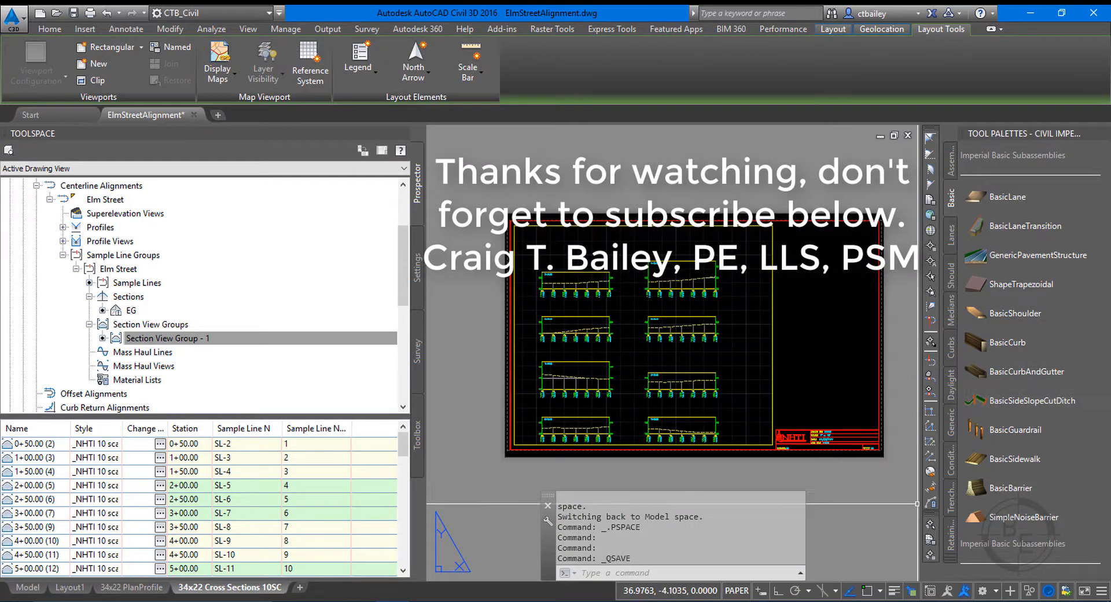